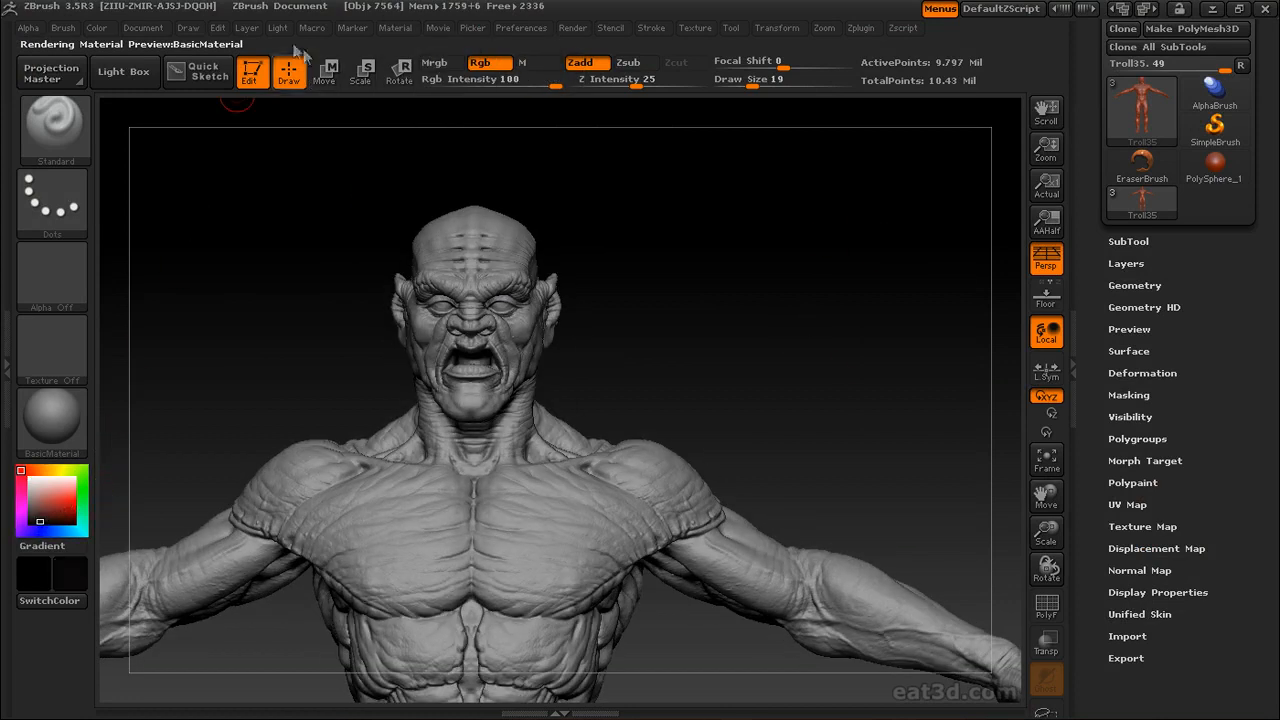
Turn off Zadd and switch the brush to the FreeHand stroke for colour-only painting
{"action": "left_click_drag", "start_coordinate": [271, 184], "coordinate": [271, 229], "text": "alt"}
{"action": "left_click", "coordinate": [52, 203]}
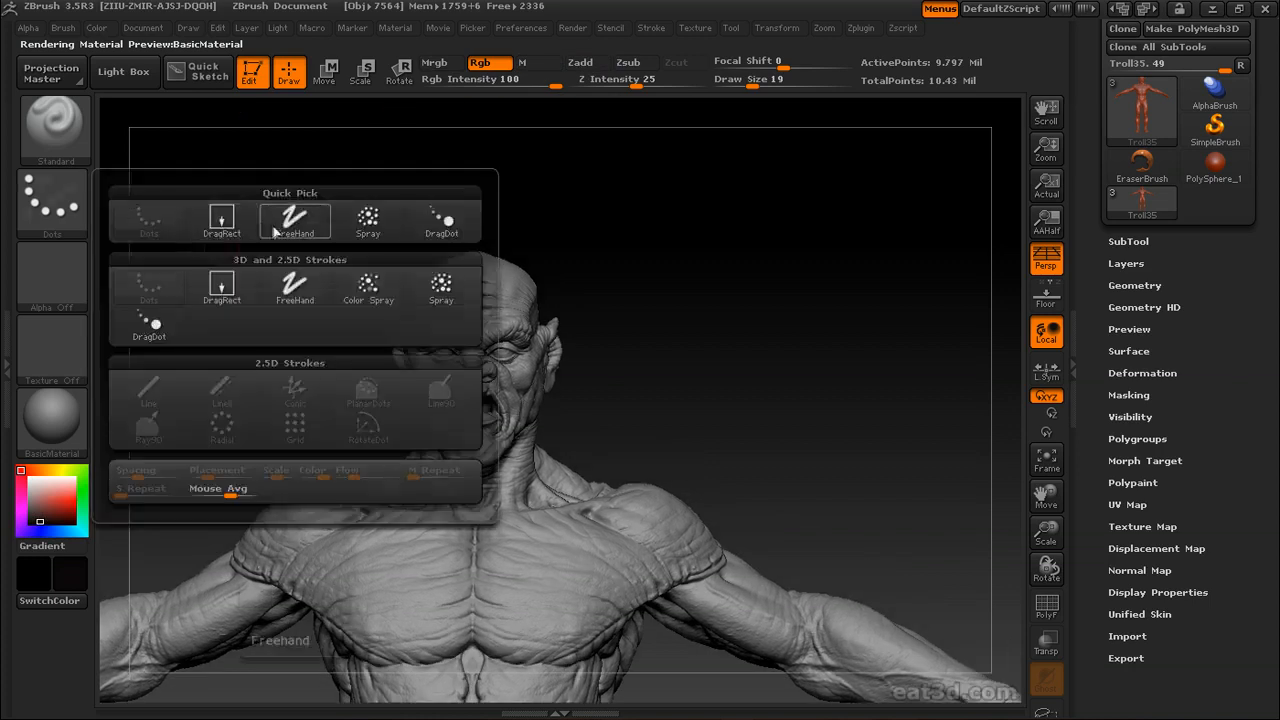
{"action": "left_click", "coordinate": [265, 227]}
Choose a near-black brown (R 22, G 16, B 16) and fill the whole troll model with it
{"action": "mouse_move", "coordinate": [97, 30]}
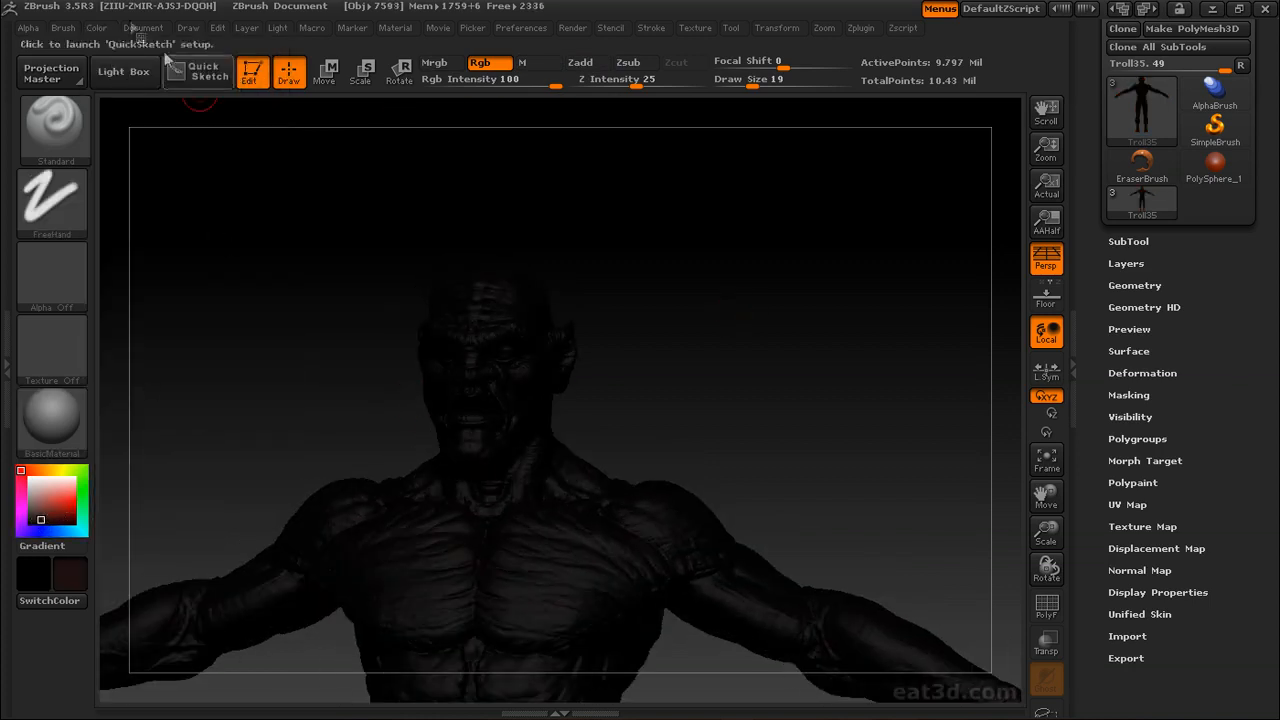
{"action": "left_click", "coordinate": [96, 27]}
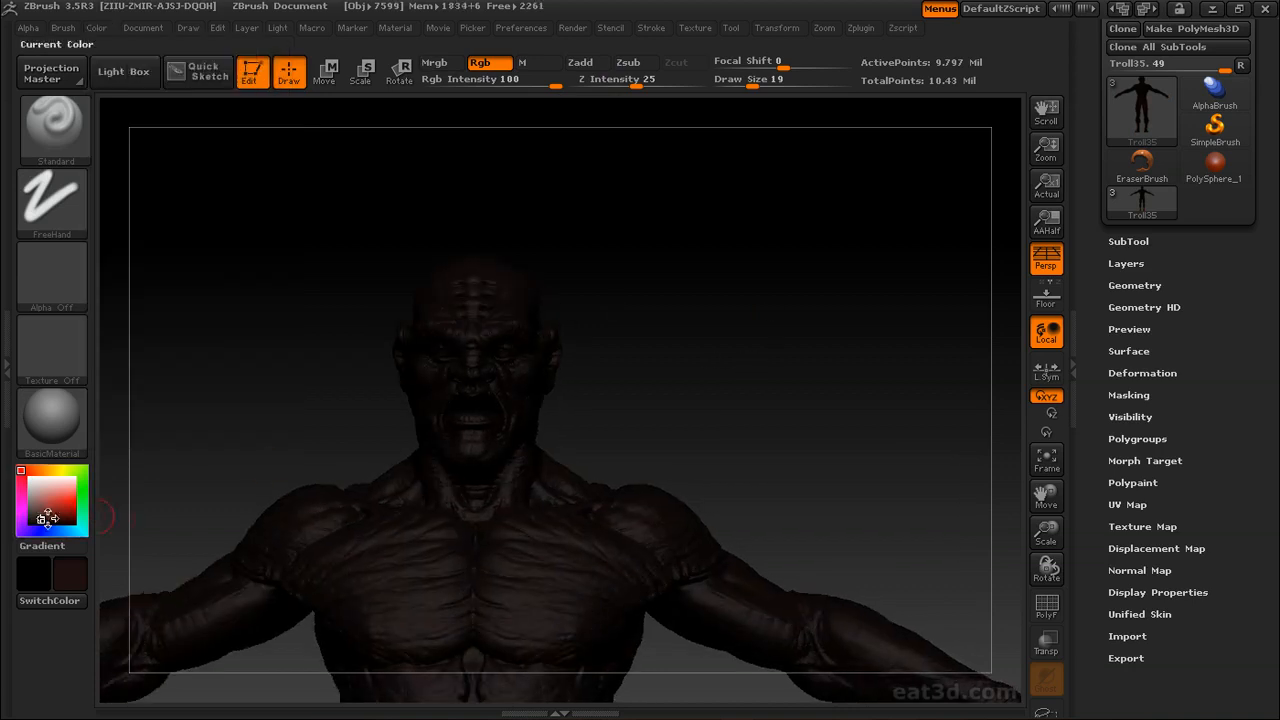
{"action": "left_click", "coordinate": [96, 27]}
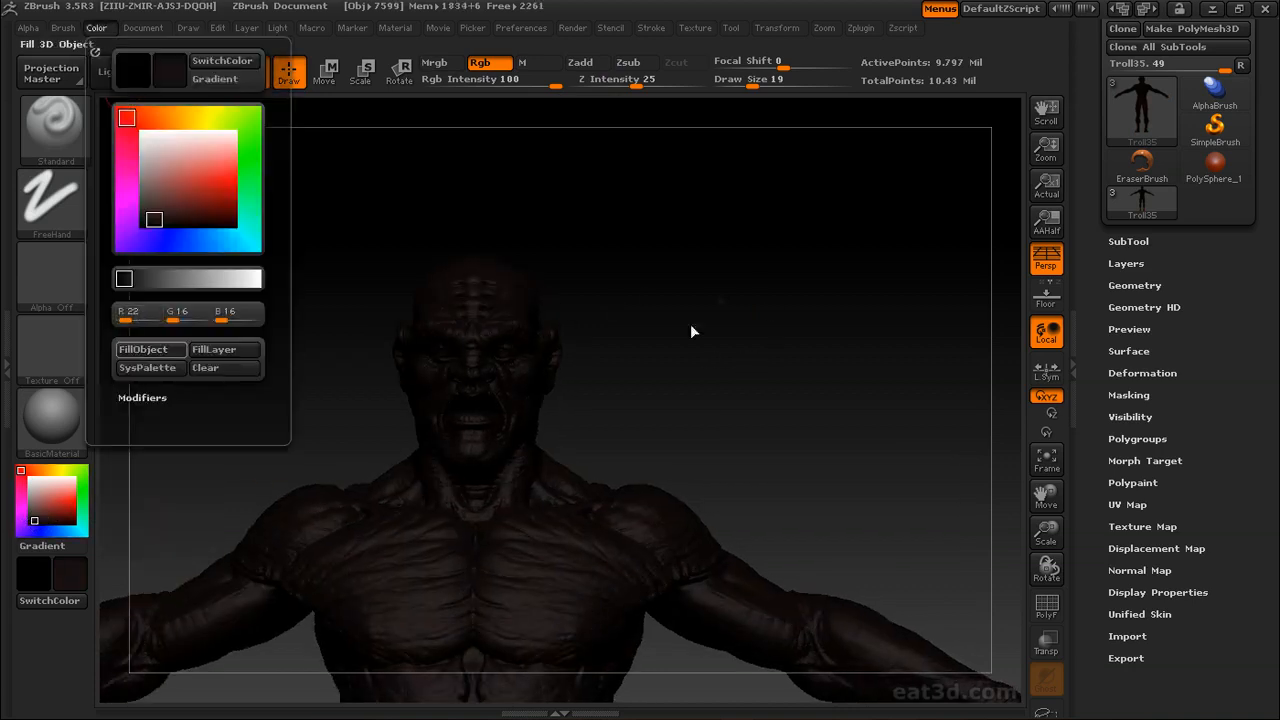
{"action": "left_click", "coordinate": [143, 349]}
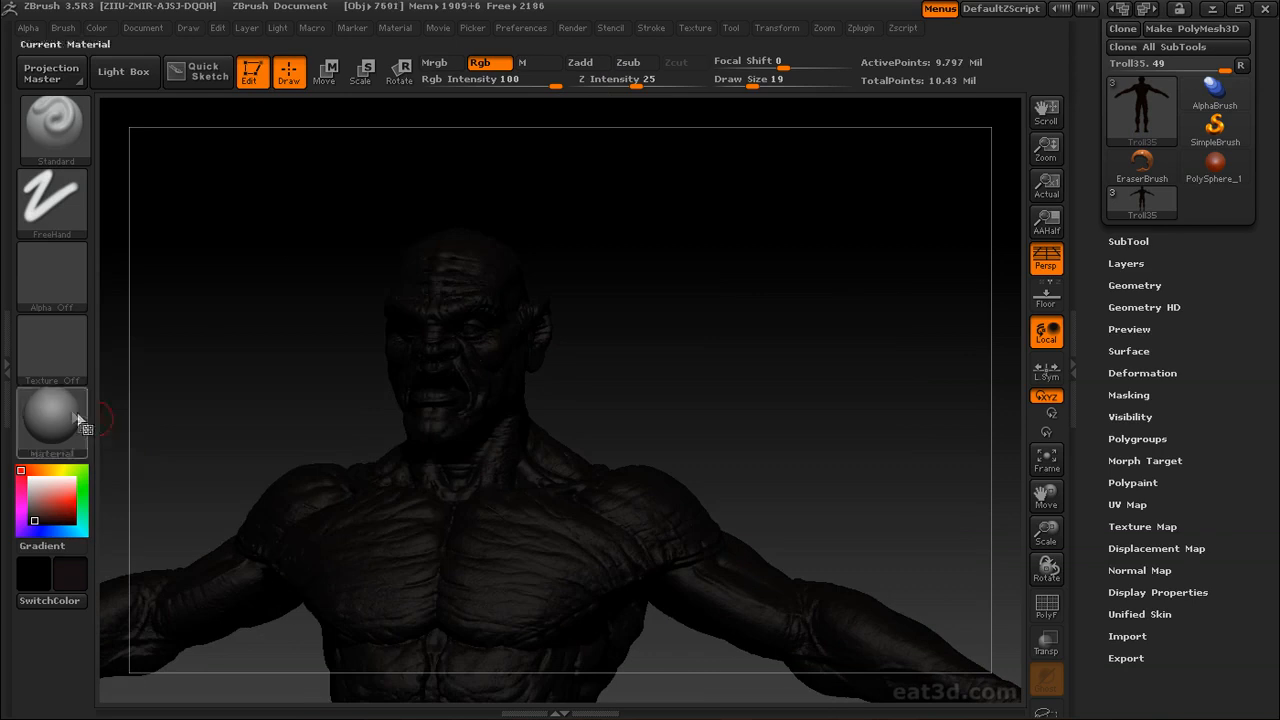
Set the brush to the DragRect stroke with Alpha 22
{"action": "left_click", "coordinate": [52, 200]}
{"action": "left_click", "coordinate": [222, 218]}
{"action": "left_click", "coordinate": [52, 275]}
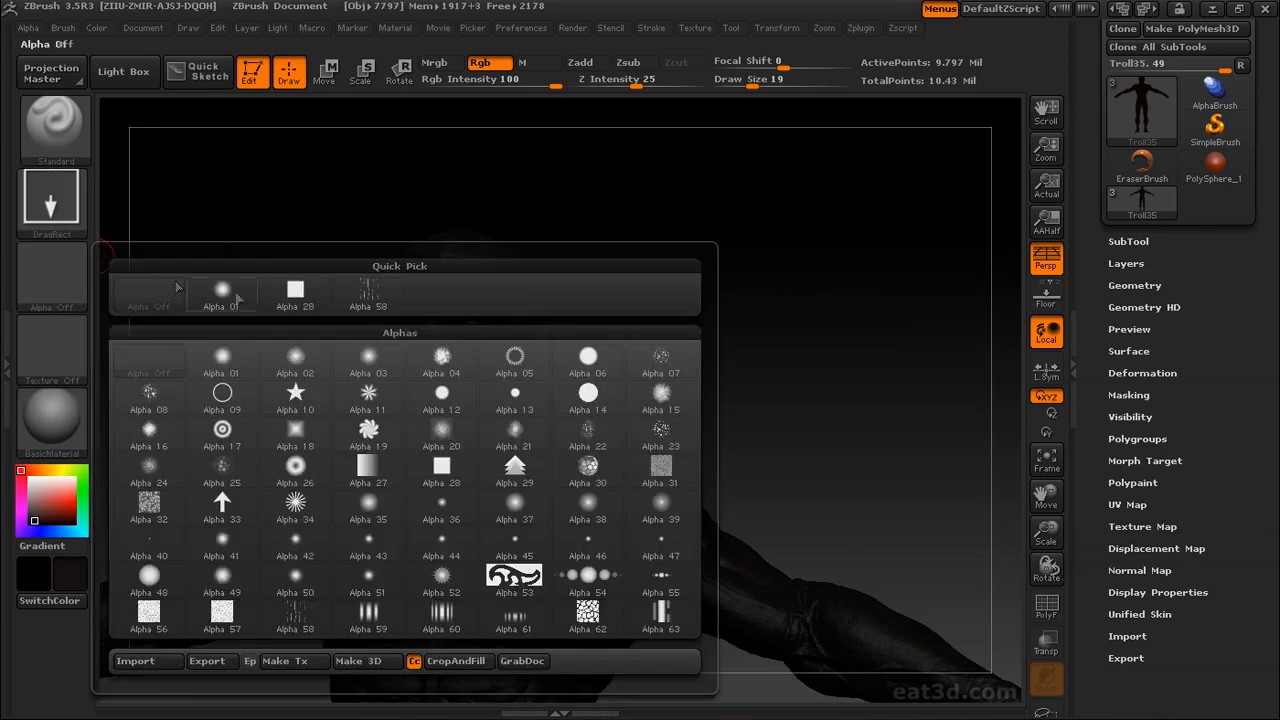
{"action": "left_click", "coordinate": [588, 430]}
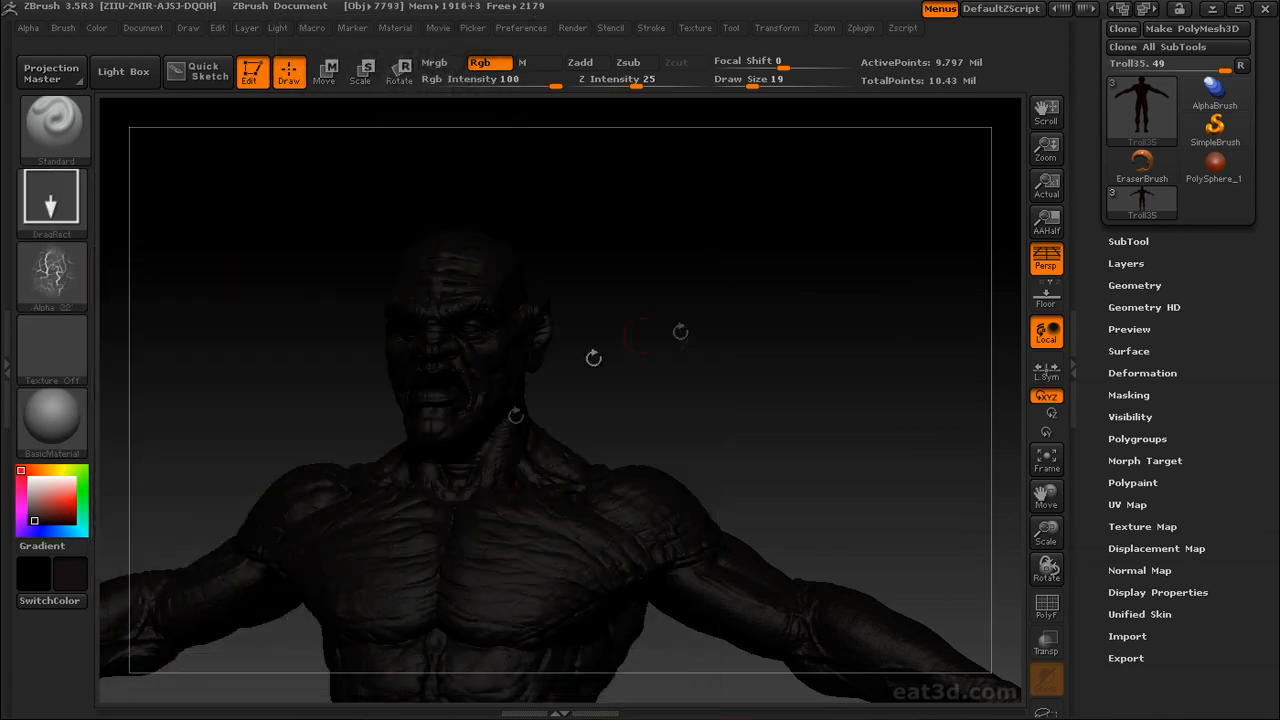
Choose a dark reddish brown (43, 25, 25) and stamp the vein pattern over the troll's torso
{"action": "left_click_drag", "start_coordinate": [761, 453], "coordinate": [734, 354], "text": "alt"}
{"action": "left_click", "coordinate": [53, 520]}
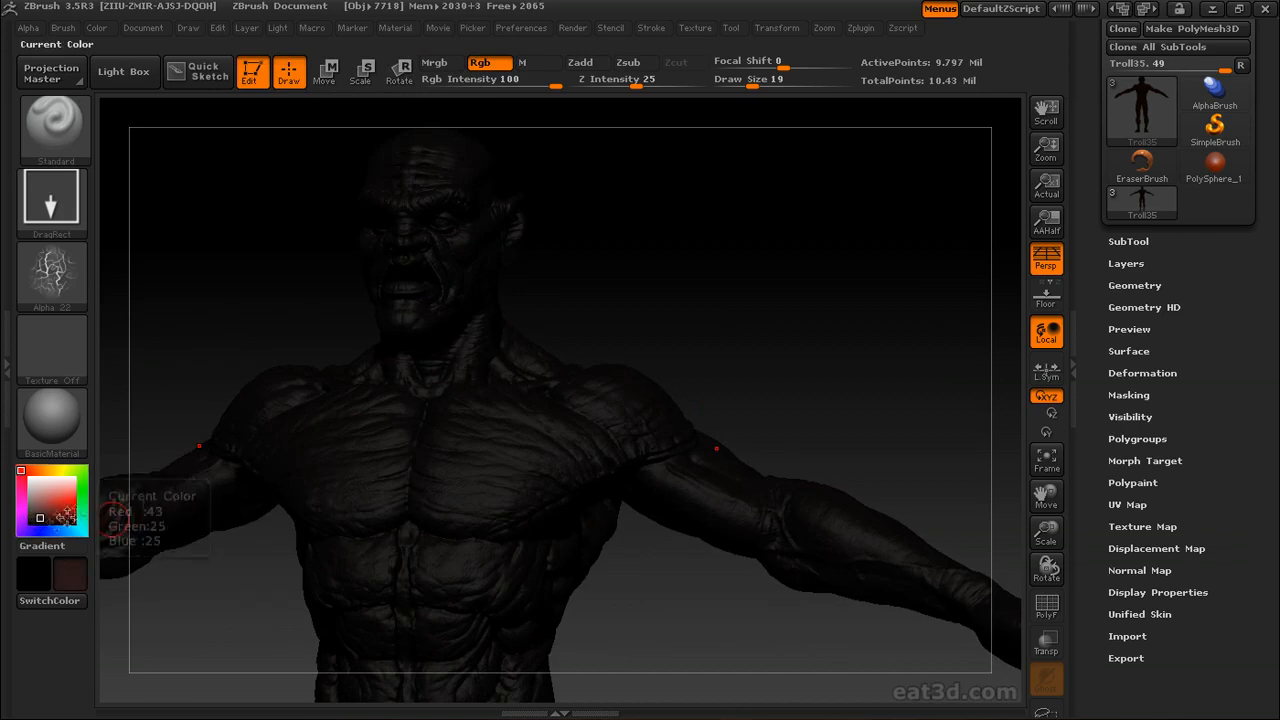
{"action": "left_click_drag", "start_coordinate": [800, 360], "coordinate": [492, 535]}
{"action": "left_click_drag", "start_coordinate": [730, 306], "coordinate": [715, 335]}
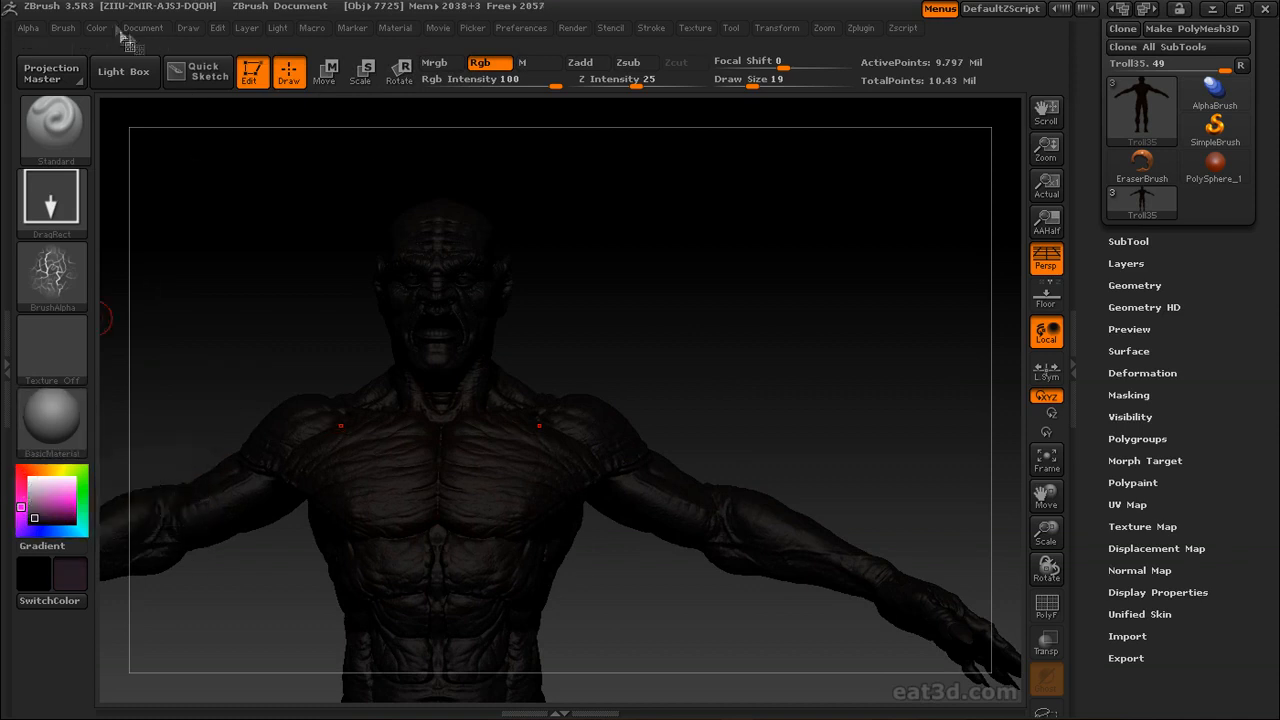
Tint the chest, abdomen and arms with the vein pattern in dark purple
{"action": "left_click", "coordinate": [96, 27]}
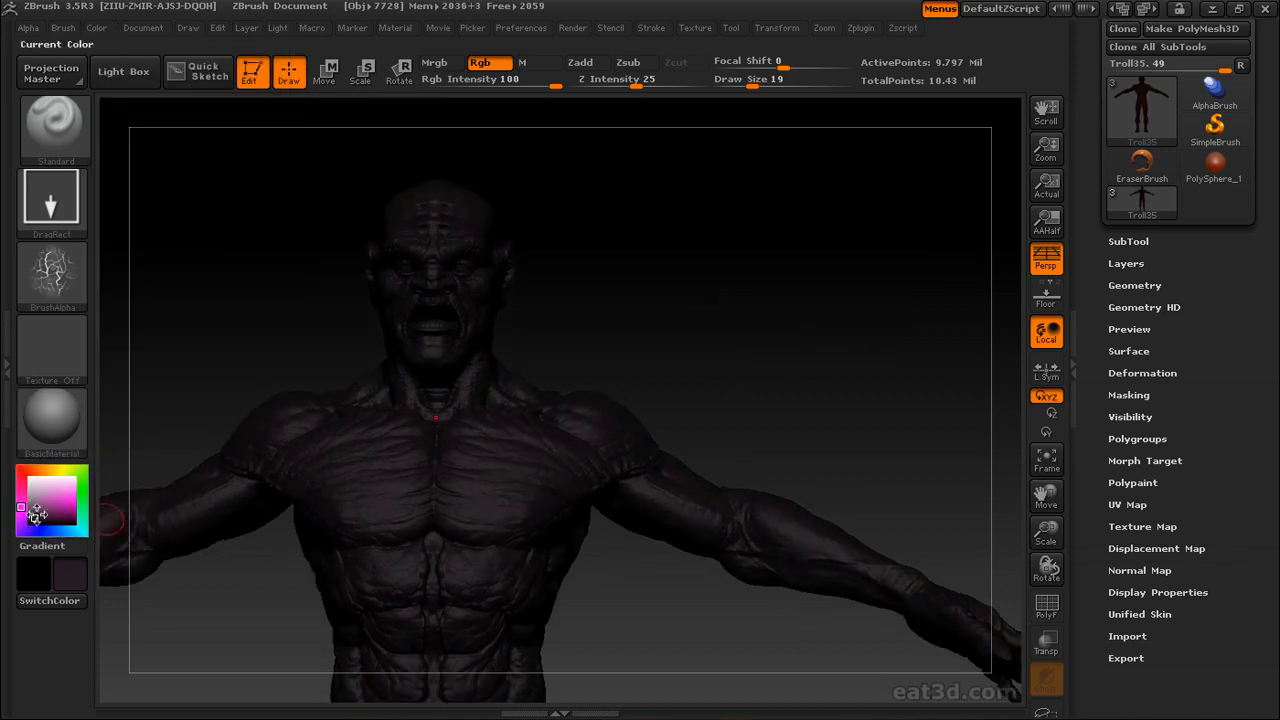
{"action": "left_click_drag", "start_coordinate": [737, 371], "coordinate": [791, 498]}
{"action": "left_click_drag", "start_coordinate": [770, 445], "coordinate": [660, 371]}
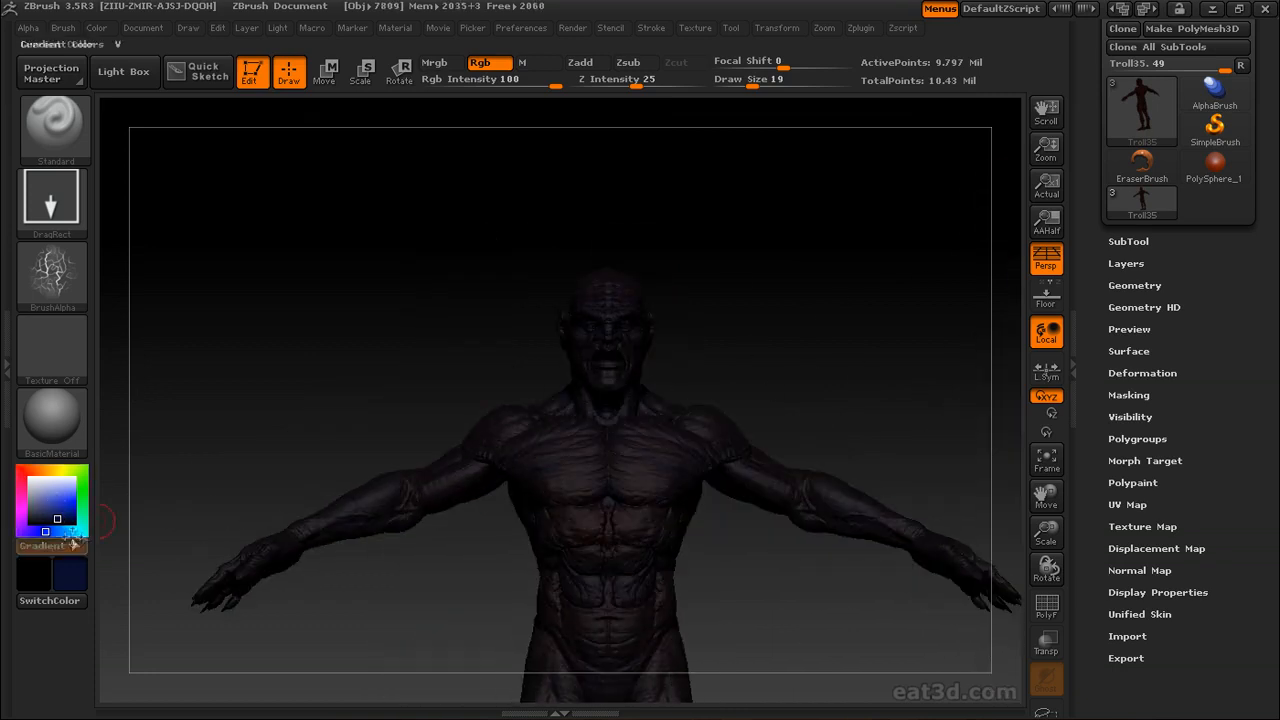
Choose a dark teal and stamp the vein pattern over the torso, legs and head
{"action": "left_click", "coordinate": [73, 531]}
{"action": "mouse_move", "coordinate": [743, 348]}
{"action": "left_mouse_down"}
{"action": "mouse_move", "coordinate": [600, 507]}
{"action": "mouse_move", "coordinate": [620, 431]}
{"action": "mouse_move", "coordinate": [549, 443]}
{"action": "mouse_move", "coordinate": [783, 539]}
{"action": "mouse_move", "coordinate": [869, 521]}
{"action": "mouse_move", "coordinate": [657, 522]}
{"action": "mouse_move", "coordinate": [551, 293]}
{"action": "left_mouse_up"}
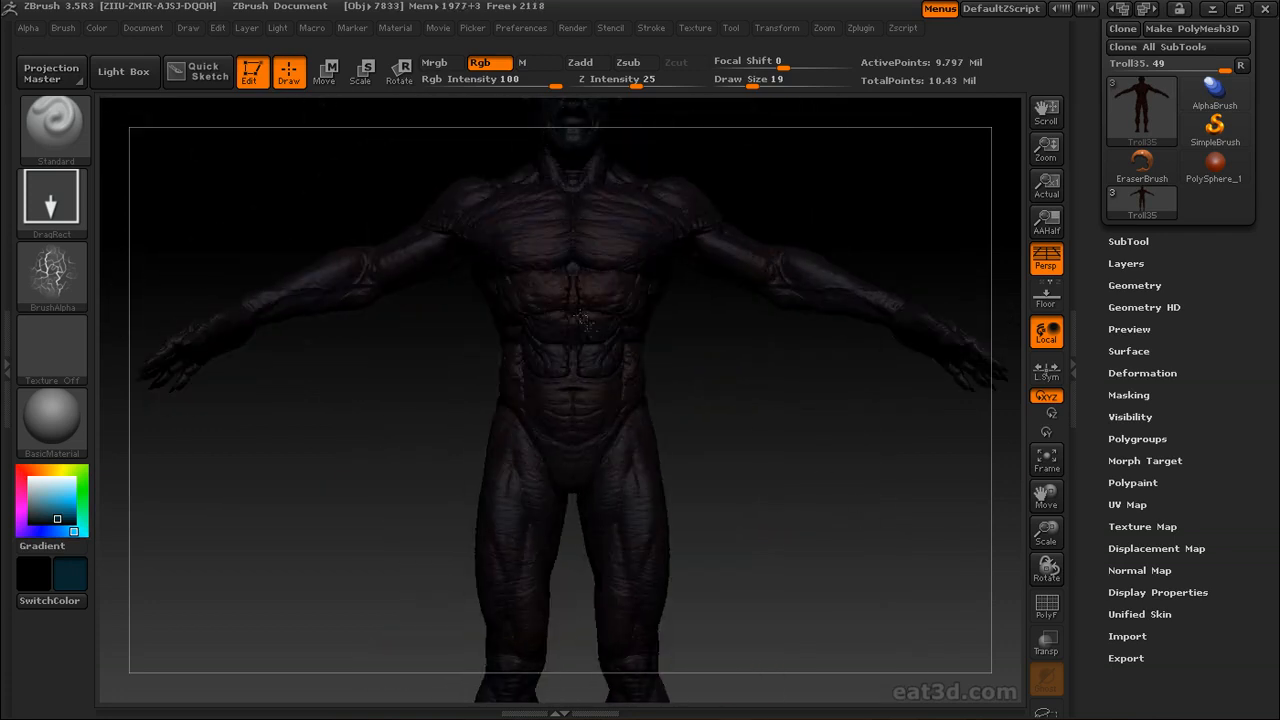
{"action": "left_click_drag", "start_coordinate": [338, 424], "coordinate": [660, 463]}
{"action": "left_click_drag", "start_coordinate": [573, 457], "coordinate": [485, 347]}
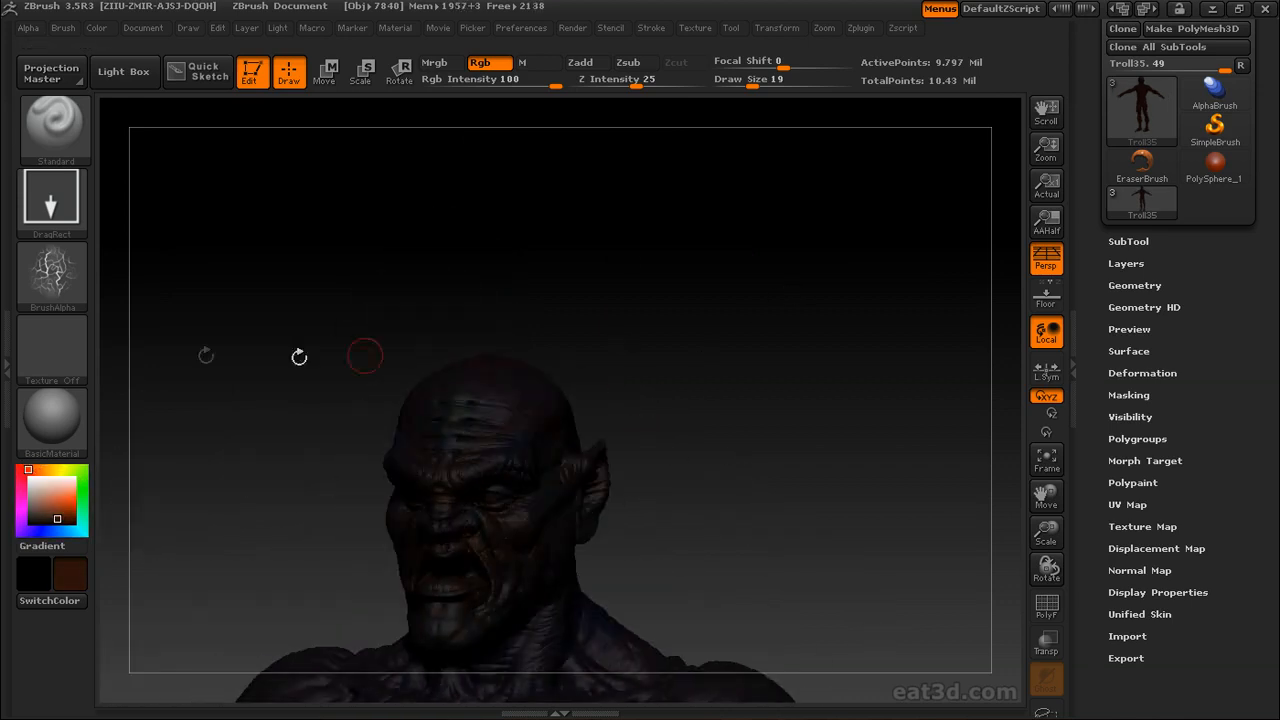
Switch to Alpha 08 and stamp dark green speckles over the body at an RGB intensity of 31
{"action": "left_click", "coordinate": [52, 275]}
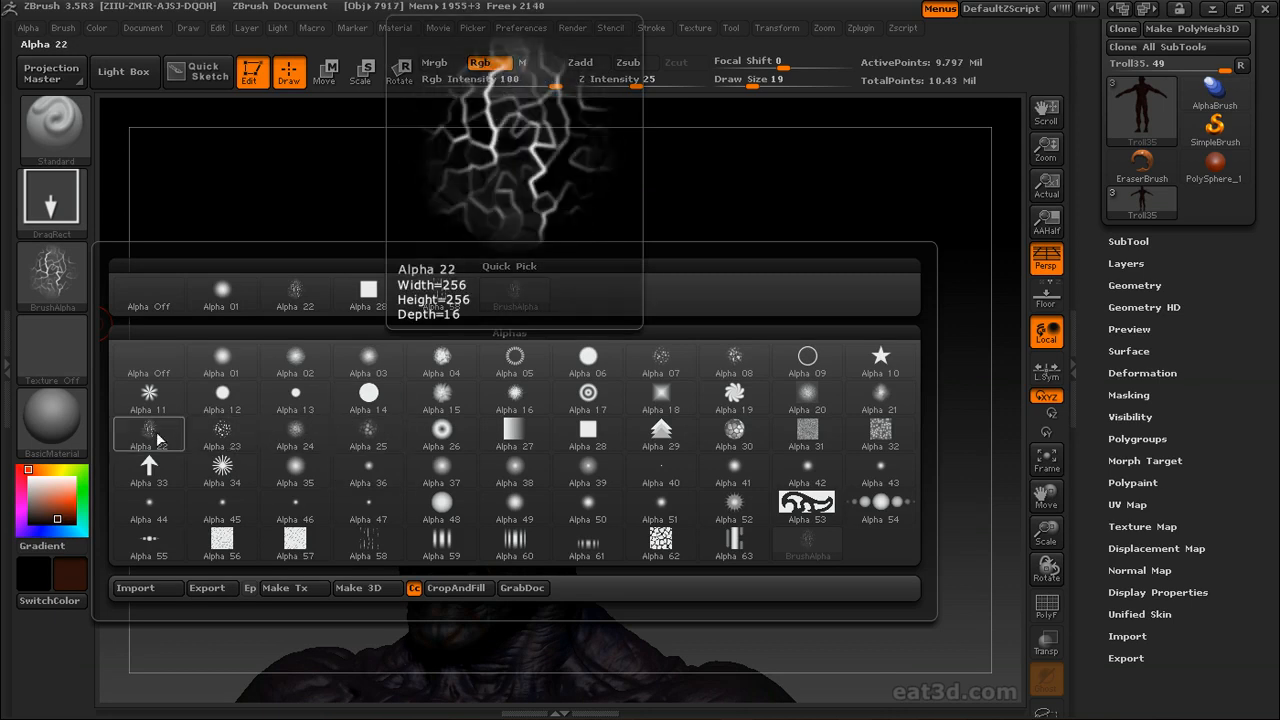
{"action": "left_click", "coordinate": [734, 357]}
{"action": "left_click_drag", "start_coordinate": [749, 256], "coordinate": [772, 300]}
{"action": "left_click", "coordinate": [83, 504]}
{"action": "left_click_drag", "start_coordinate": [553, 87], "coordinate": [498, 87]}
{"action": "left_click_drag", "start_coordinate": [720, 356], "coordinate": [474, 503]}
{"action": "left_click_drag", "start_coordinate": [814, 352], "coordinate": [460, 340]}
Switch the brush to Alpha 07 and set its blur to 3
{"action": "left_click", "coordinate": [52, 275]}
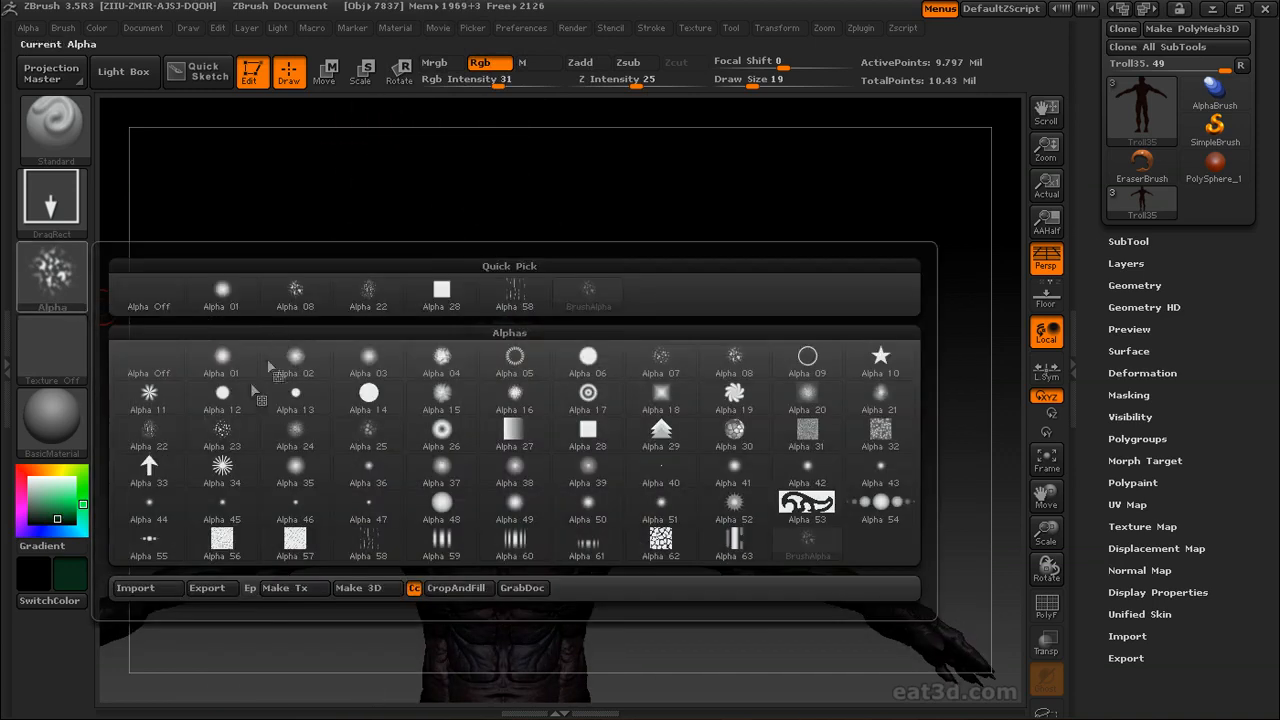
{"action": "left_click", "coordinate": [660, 357]}
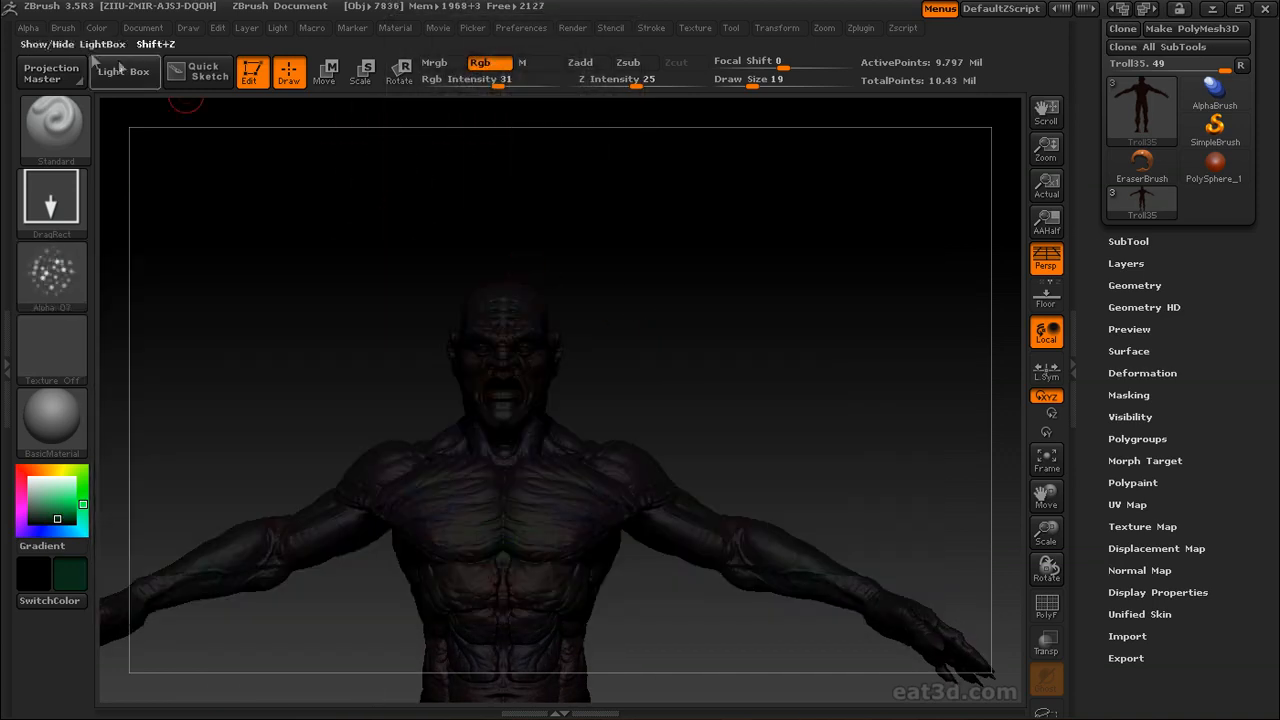
{"action": "left_click", "coordinate": [29, 30]}
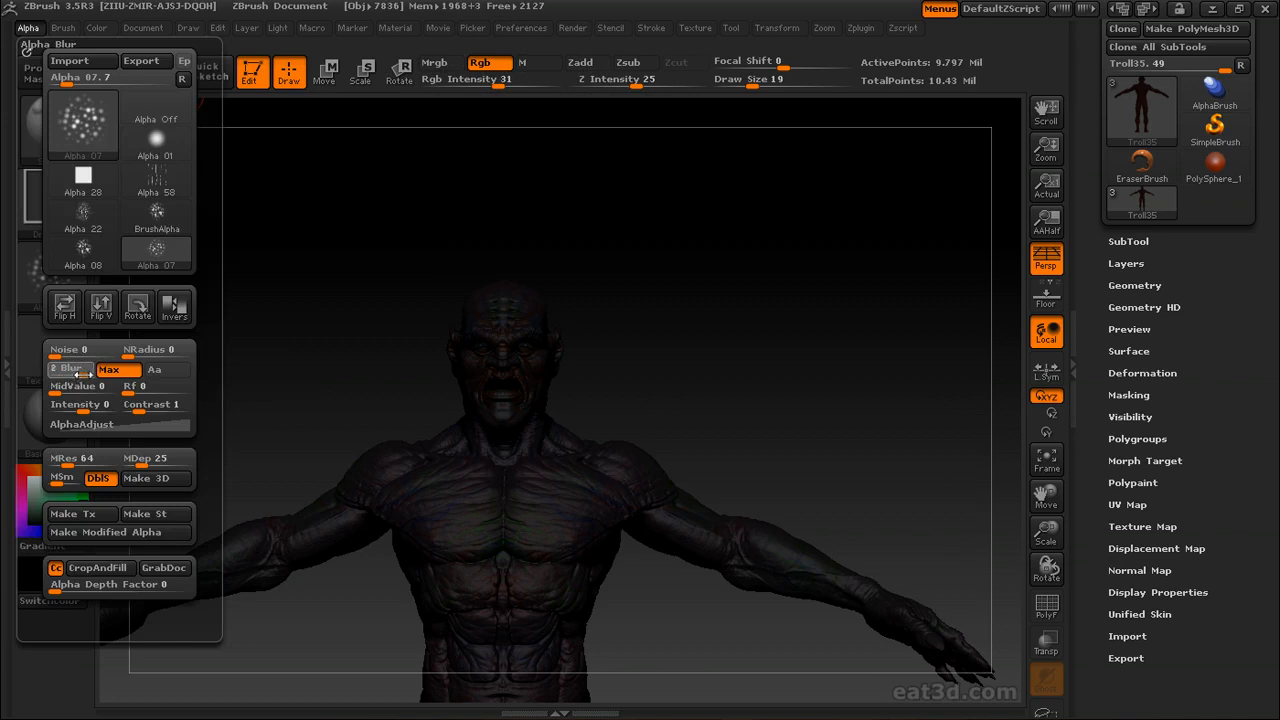
{"action": "left_click", "coordinate": [26, 30]}
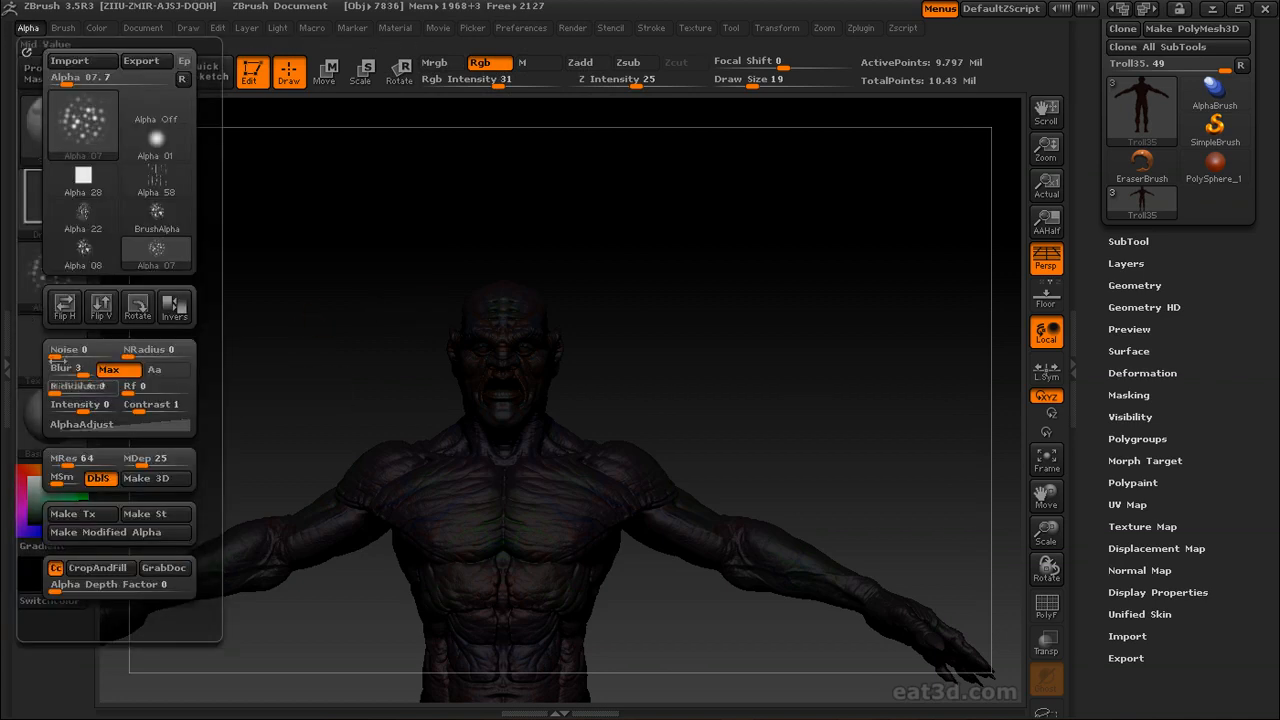
Frame the troll's head and choose a muted greyish pink as the paint colour
{"action": "left_click_drag", "start_coordinate": [750, 296], "coordinate": [592, 387], "text": "alt"}
{"action": "left_click", "coordinate": [27, 469]}
{"action": "left_click", "coordinate": [21, 485]}
{"action": "left_click", "coordinate": [33, 509]}
Open the Edit preferences
{"action": "left_click", "coordinate": [521, 28]}
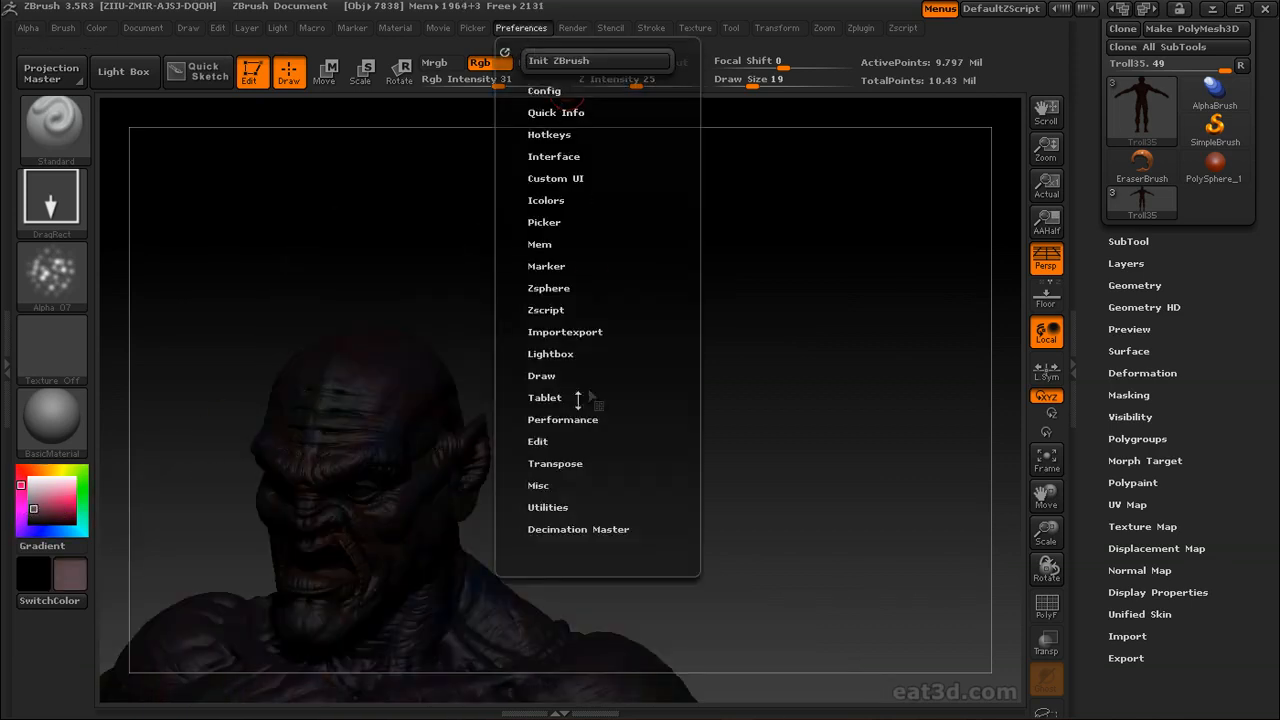
{"action": "left_click", "coordinate": [540, 442]}
{"action": "left_click", "coordinate": [583, 430]}
Isolate the head and shoulders and paint greyish pink over the scalp using the FreeHand stroke at draw size 53
{"action": "left_click_drag", "start_coordinate": [731, 368], "coordinate": [800, 378]}
{"action": "left_click_drag", "start_coordinate": [597, 431], "coordinate": [737, 285], "text": "alt"}
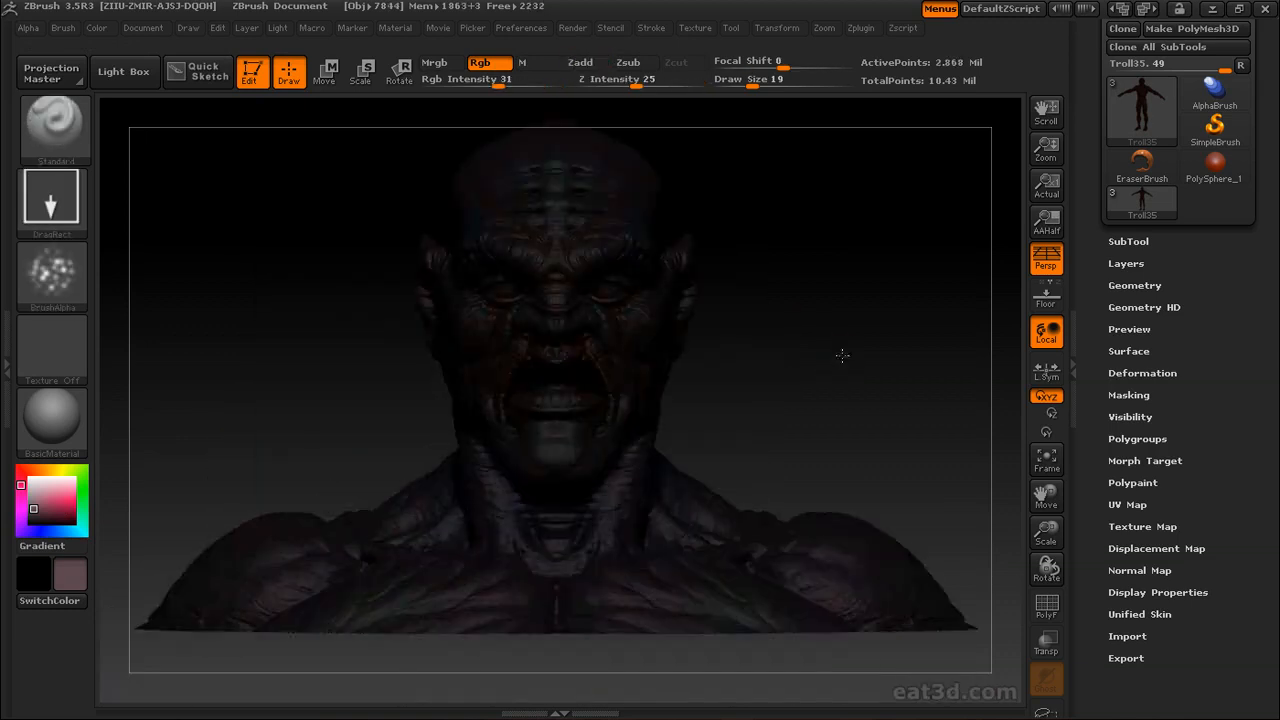
{"action": "mouse_move", "coordinate": [843, 354]}
{"action": "left_mouse_down"}
{"action": "mouse_move", "coordinate": [667, 396]}
{"action": "mouse_move", "coordinate": [708, 419]}
{"action": "left_mouse_up"}
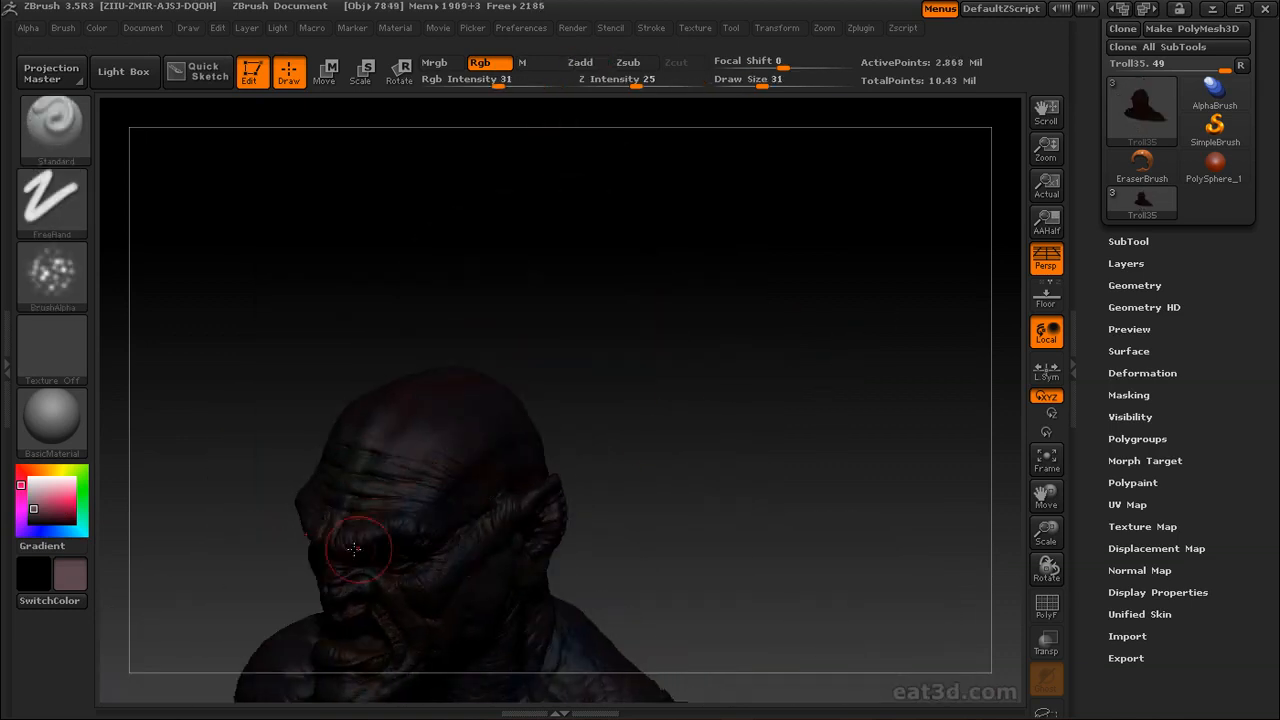
{"action": "mouse_move", "coordinate": [530, 418]}
{"action": "left_mouse_down"}
{"action": "mouse_move", "coordinate": [500, 414]}
{"action": "mouse_move", "coordinate": [483, 476]}
{"action": "left_mouse_up"}
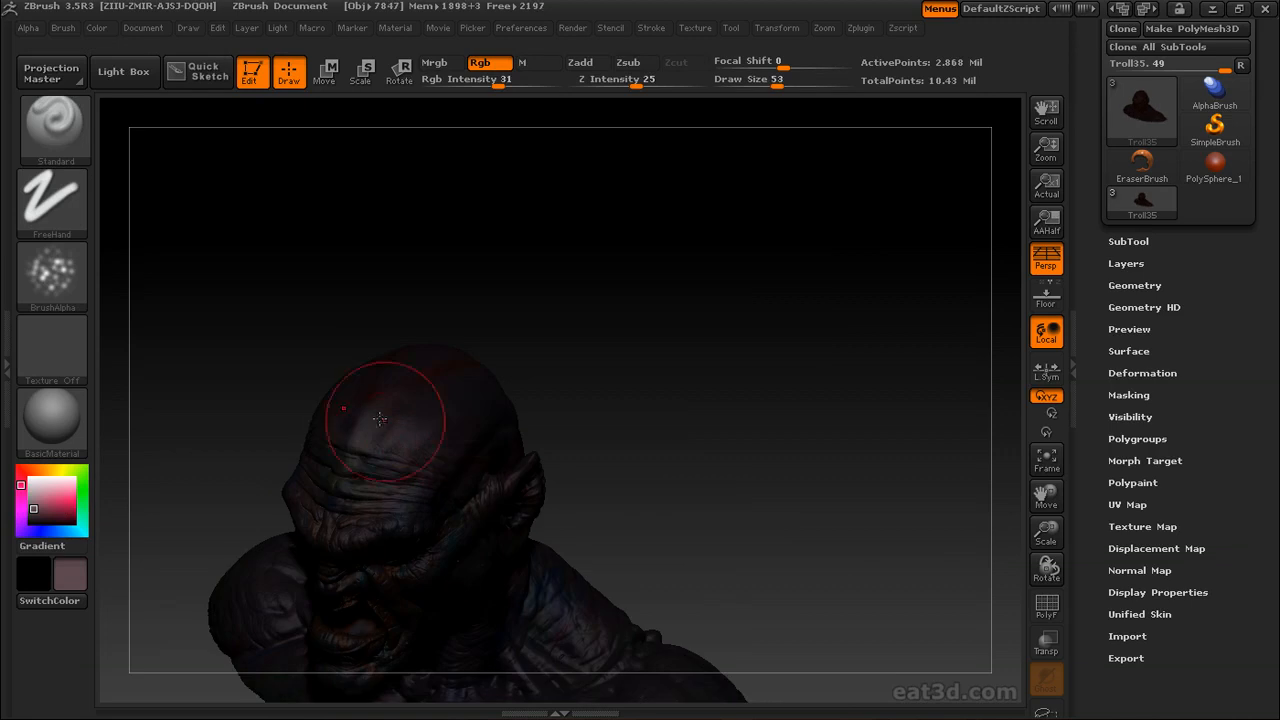
{"action": "mouse_move", "coordinate": [780, 328]}
{"action": "left_mouse_down", "text": "shift"}
{"action": "mouse_move", "coordinate": [686, 366]}
{"action": "mouse_move", "coordinate": [650, 334]}
{"action": "left_mouse_up", "text": "shift"}
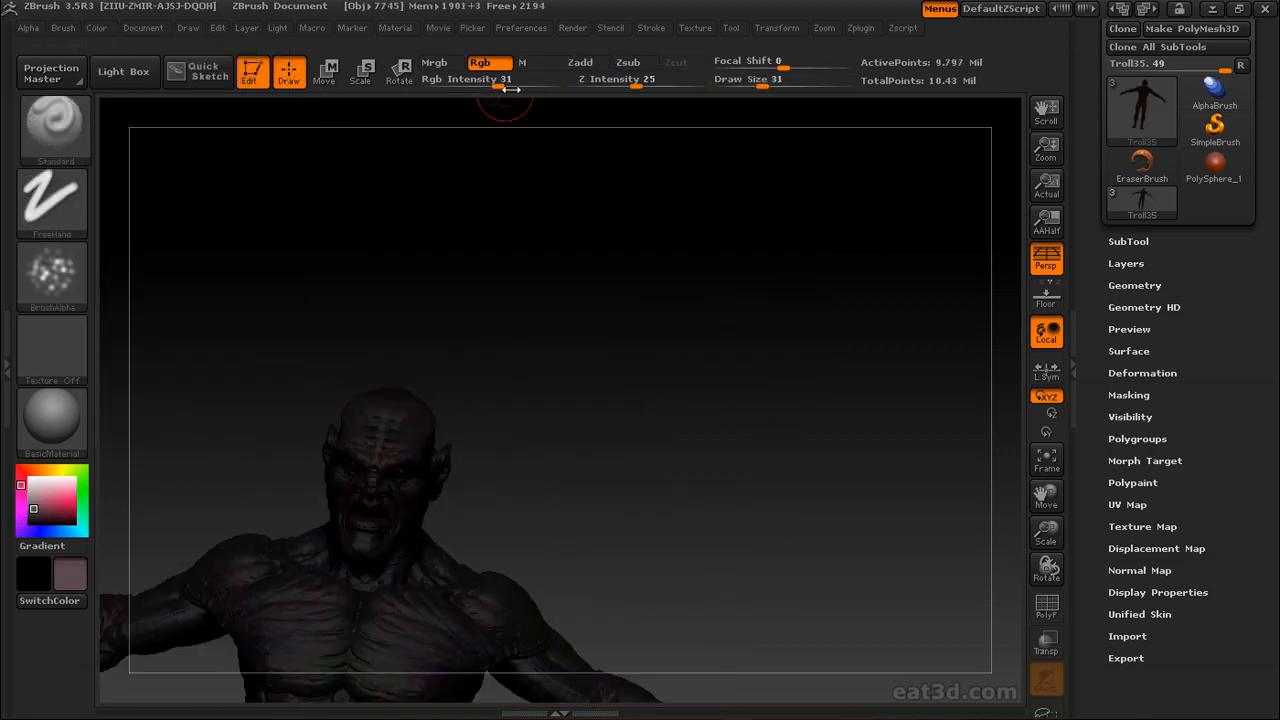
Fill the whole model with the greyish pink colour at an RGB intensity of 31
{"action": "mouse_move", "coordinate": [102, 38]}
{"action": "left_click", "coordinate": [148, 349]}
{"action": "left_click_drag", "start_coordinate": [652, 403], "coordinate": [699, 285]}
Choose a pale reddish brown and paint freehand mottling over the head at draw size 38
{"action": "left_click", "coordinate": [33, 496]}
{"action": "left_click_drag", "start_coordinate": [22, 486], "coordinate": [22, 468]}
{"action": "mouse_move", "coordinate": [710, 325]}
{"action": "left_mouse_down", "text": "alt"}
{"action": "mouse_move", "coordinate": [760, 404]}
{"action": "mouse_move", "coordinate": [705, 408]}
{"action": "left_mouse_up", "text": "alt"}
{"action": "key", "text": "bracketright"}
{"action": "left_click_drag", "start_coordinate": [474, 398], "coordinate": [590, 325], "text": "alt"}
{"action": "left_click_drag", "start_coordinate": [246, 457], "coordinate": [345, 455]}
{"action": "left_click_drag", "start_coordinate": [576, 378], "coordinate": [393, 440]}
{"action": "left_click_drag", "start_coordinate": [529, 371], "coordinate": [345, 380]}
{"action": "left_click_drag", "start_coordinate": [622, 376], "coordinate": [716, 316]}
{"action": "left_click_drag", "start_coordinate": [672, 220], "coordinate": [389, 437]}
{"action": "left_click_drag", "start_coordinate": [365, 370], "coordinate": [367, 345]}
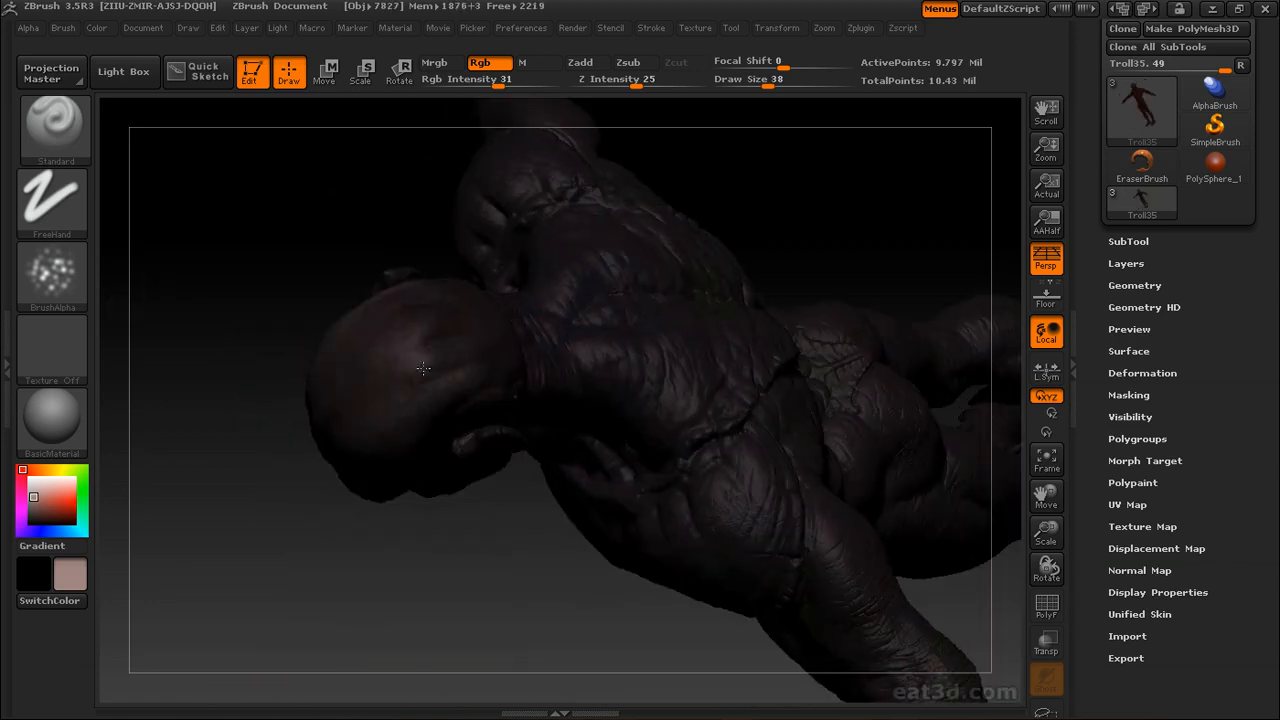
Extend the pale reddish brown mottling from the scalp to the face, reducing the draw size to 35
{"action": "left_click_drag", "start_coordinate": [370, 561], "coordinate": [474, 326]}
{"action": "mouse_move", "coordinate": [562, 578]}
{"action": "left_mouse_down"}
{"action": "mouse_move", "coordinate": [769, 291]}
{"action": "mouse_move", "coordinate": [790, 350]}
{"action": "mouse_move", "coordinate": [658, 354]}
{"action": "mouse_move", "coordinate": [649, 417]}
{"action": "left_mouse_up"}
{"action": "key", "text": "s"}
{"action": "key", "text": "s"}
{"action": "left_click", "coordinate": [694, 354]}
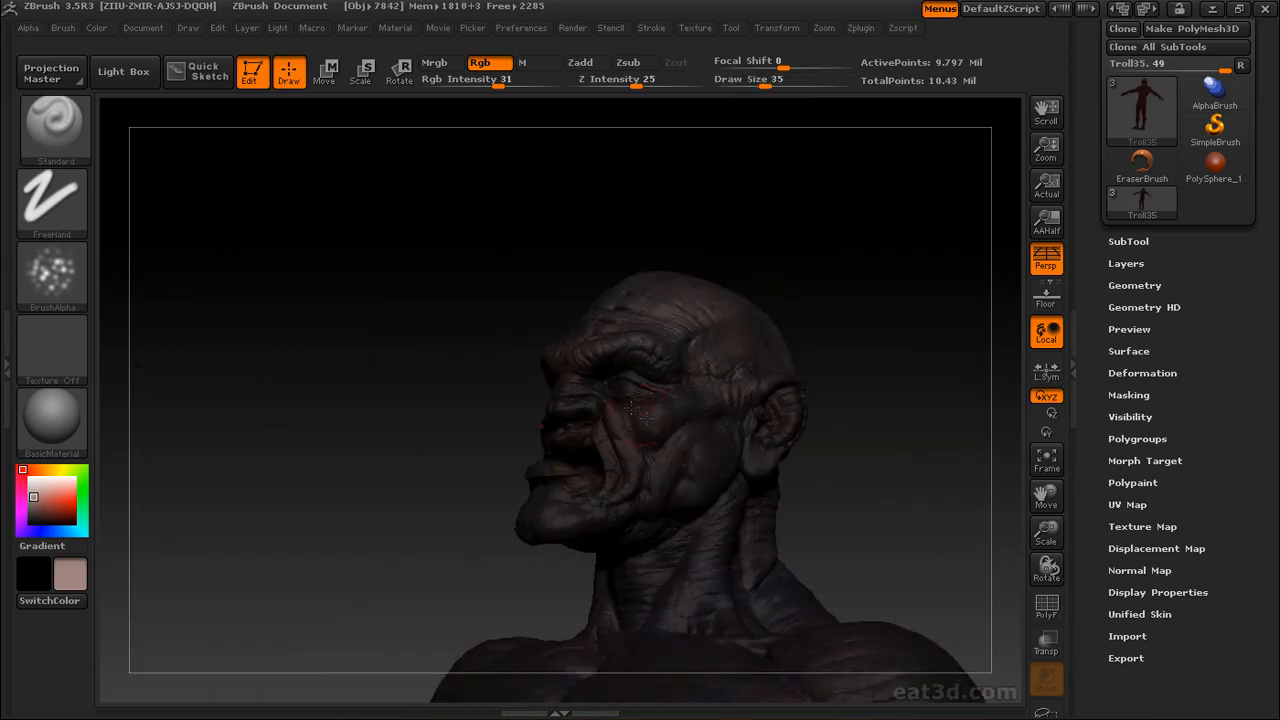
Paint pale reddish brown over the cheek, jaw and side of the head
{"action": "left_click_drag", "start_coordinate": [740, 426], "coordinate": [935, 491]}
{"action": "left_click_drag", "start_coordinate": [786, 495], "coordinate": [660, 451]}
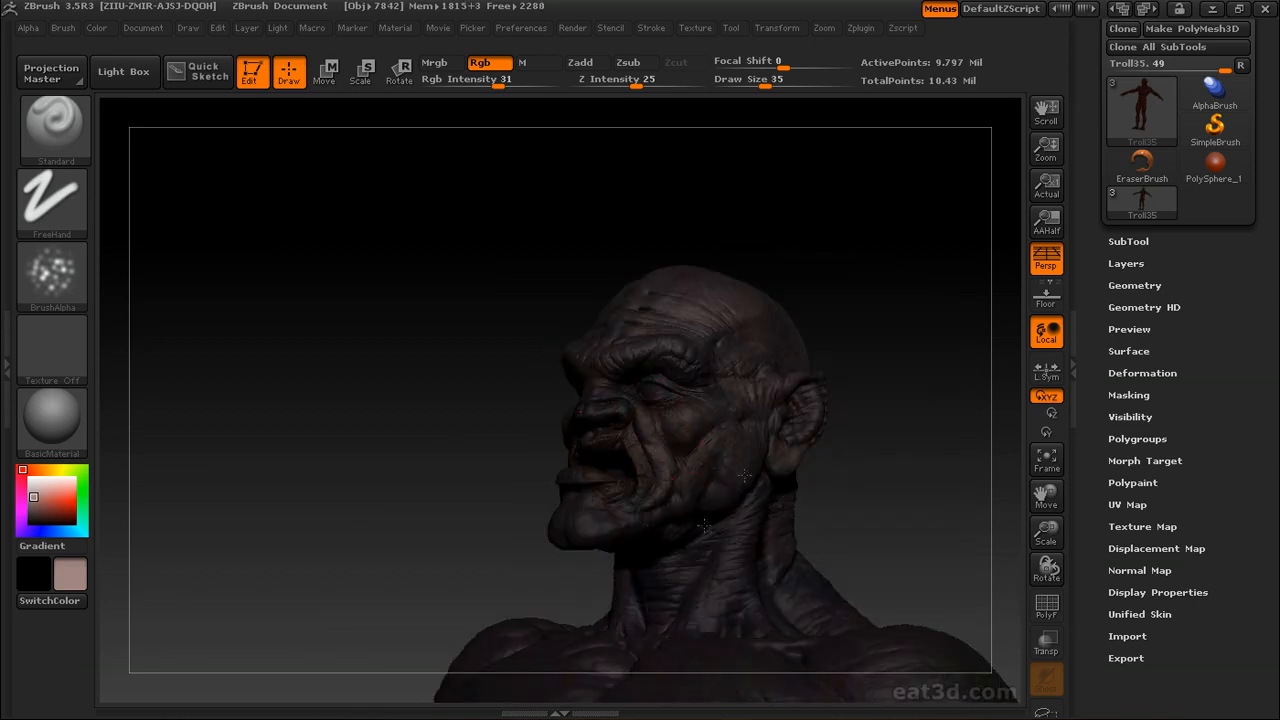
{"action": "left_click_drag", "start_coordinate": [694, 515], "coordinate": [683, 430]}
{"action": "left_click_drag", "start_coordinate": [783, 358], "coordinate": [687, 374]}
{"action": "left_click_drag", "start_coordinate": [920, 350], "coordinate": [700, 375]}
Choose a more saturated reddish brown and paint around the nose, eyes and cheeks
{"action": "left_click", "coordinate": [39, 498]}
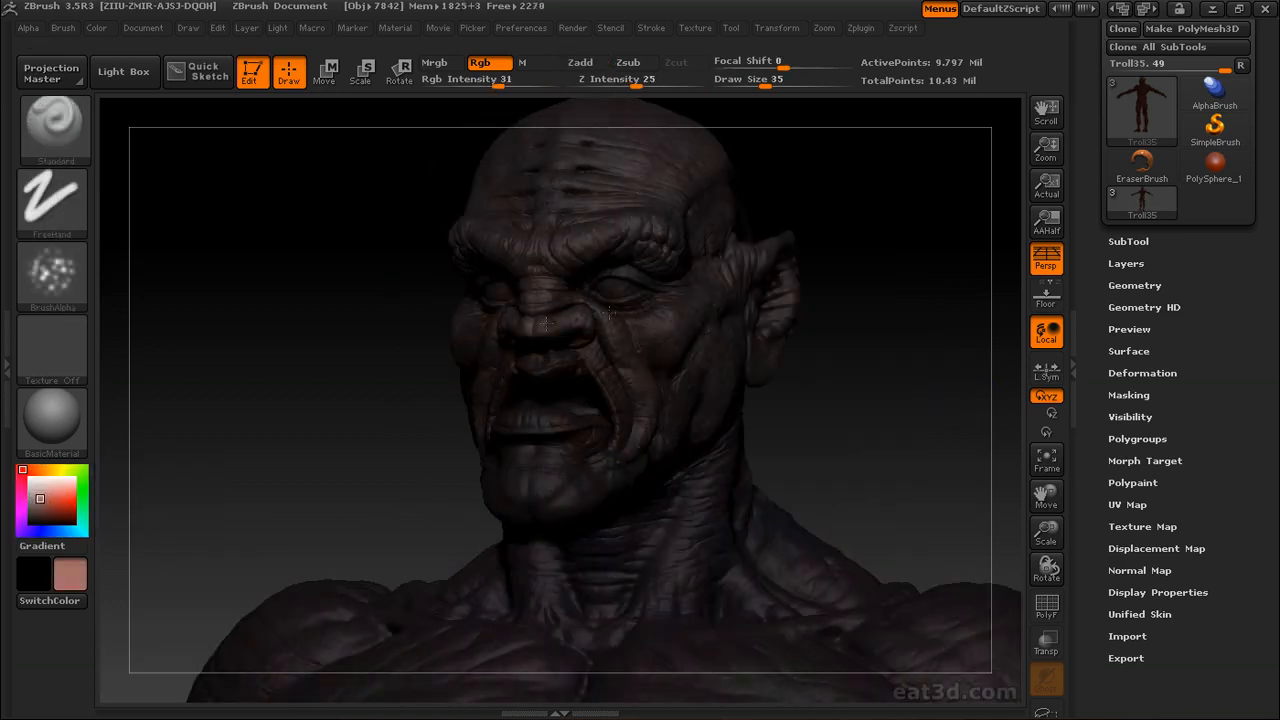
{"action": "left_click_drag", "start_coordinate": [583, 317], "coordinate": [683, 288]}
{"action": "mouse_move", "coordinate": [826, 386]}
{"action": "left_mouse_down"}
{"action": "mouse_move", "coordinate": [712, 369]}
{"action": "mouse_move", "coordinate": [330, 393]}
{"action": "mouse_move", "coordinate": [632, 337]}
{"action": "mouse_move", "coordinate": [269, 420]}
{"action": "left_mouse_up"}
Choose a muted blue and tint the chin, jaw and mouth area
{"action": "left_click", "coordinate": [42, 531]}
{"action": "left_click_drag", "start_coordinate": [191, 469], "coordinate": [60, 475]}
{"action": "left_click_drag", "start_coordinate": [810, 520], "coordinate": [632, 562]}
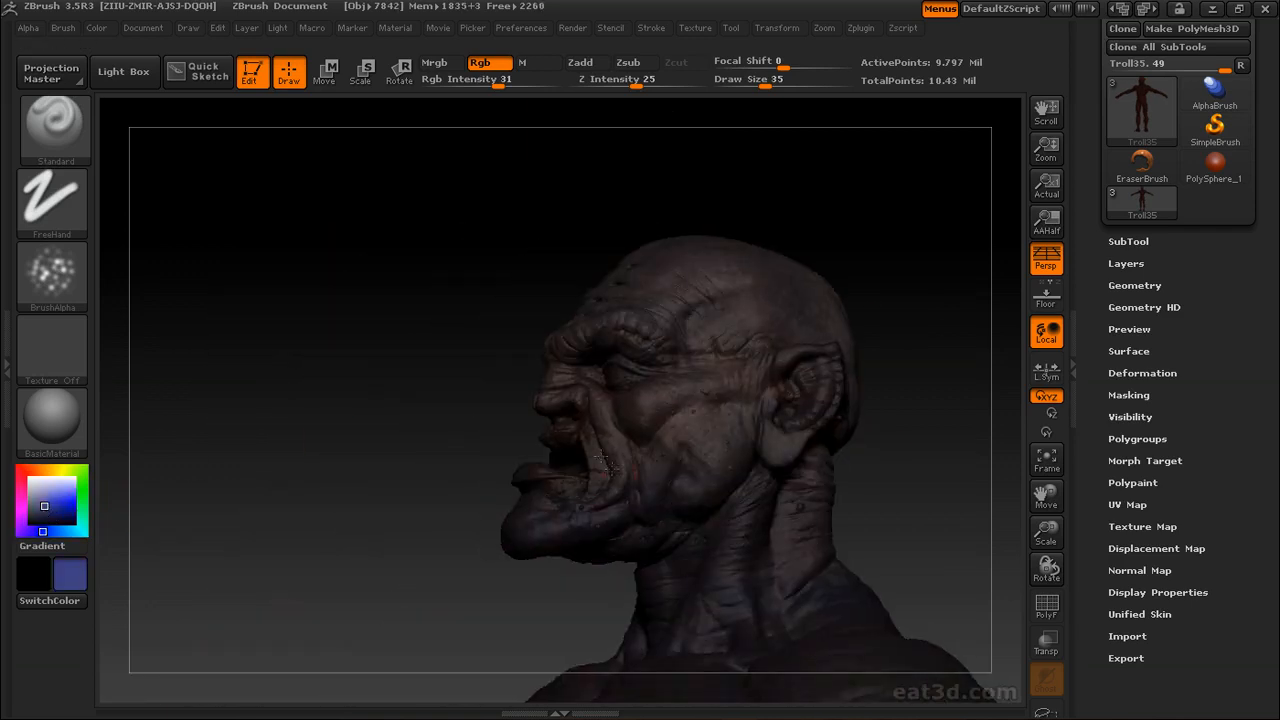
{"action": "left_click_drag", "start_coordinate": [897, 433], "coordinate": [620, 425]}
Choose an orange-brown and paint warm tones over the forehead, brow and cheeks from both sides
{"action": "left_click", "coordinate": [38, 469]}
{"action": "left_click_drag", "start_coordinate": [800, 400], "coordinate": [650, 430]}
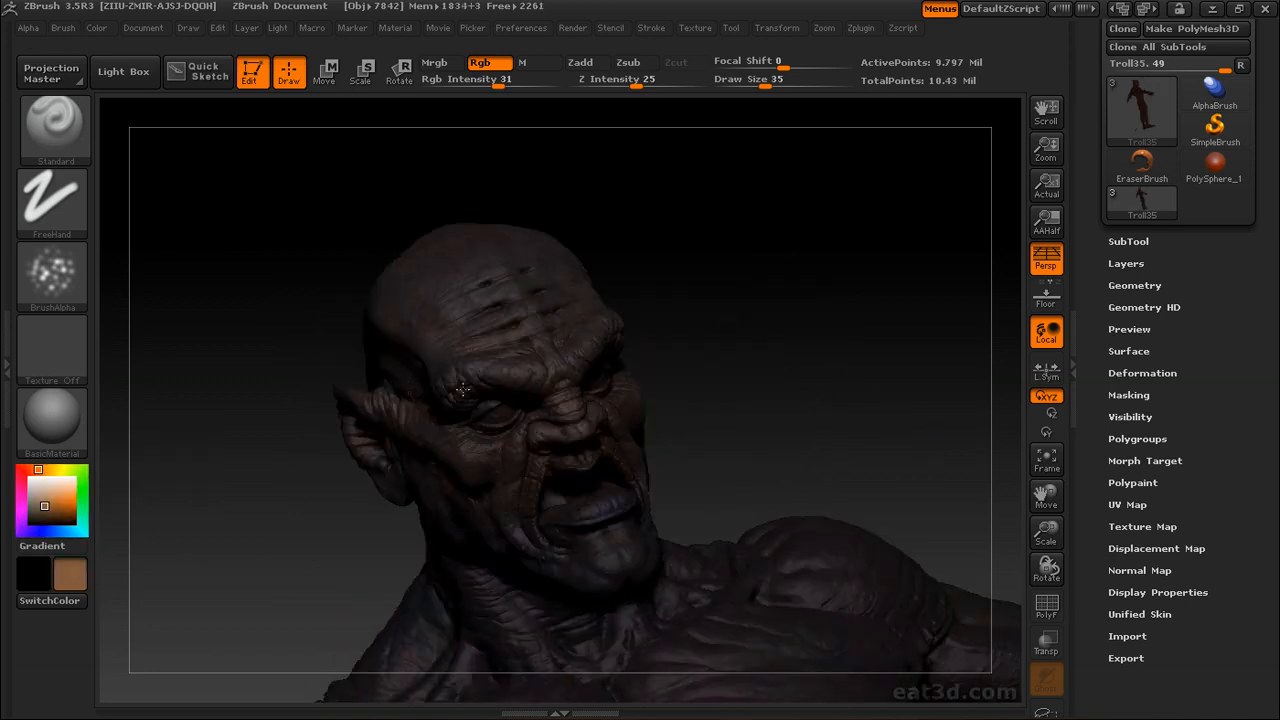
{"action": "left_click_drag", "start_coordinate": [720, 300], "coordinate": [840, 300]}
{"action": "left_click_drag", "start_coordinate": [718, 262], "coordinate": [471, 296]}
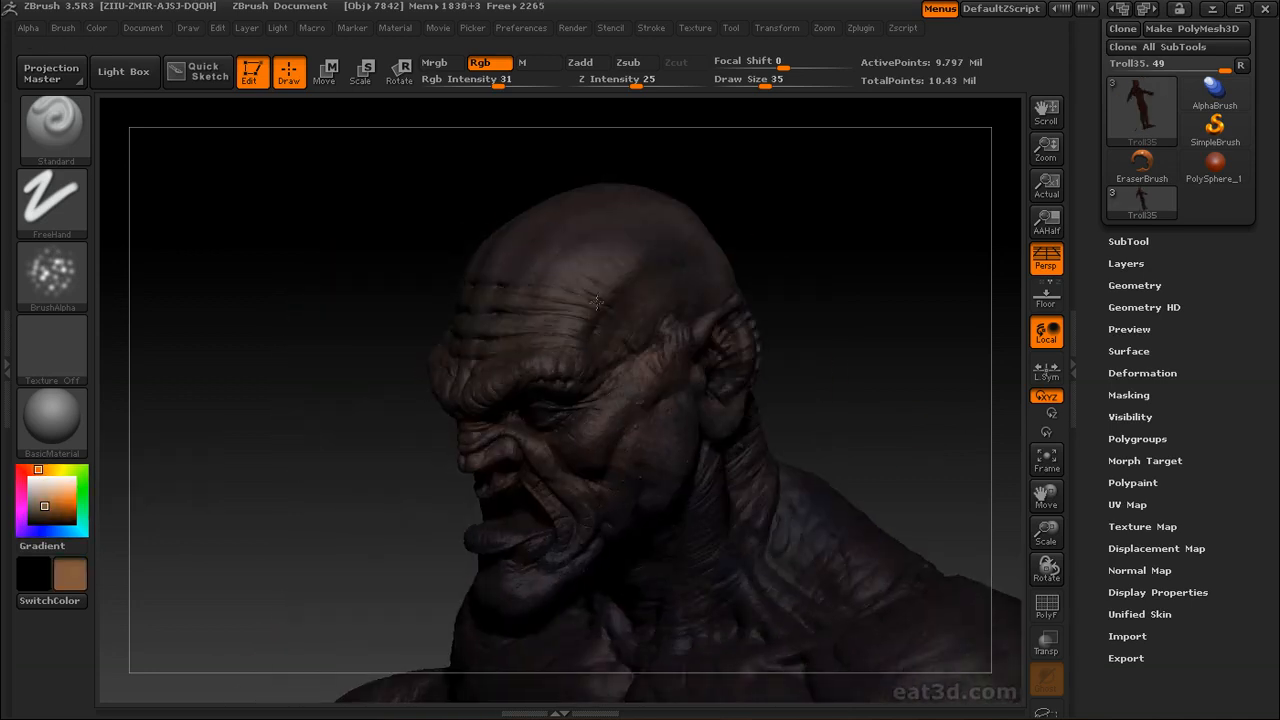
{"action": "left_click_drag", "start_coordinate": [800, 300], "coordinate": [400, 435]}
{"action": "left_click_drag", "start_coordinate": [400, 480], "coordinate": [749, 271]}
{"action": "mouse_move", "coordinate": [360, 471]}
{"action": "left_mouse_down"}
{"action": "mouse_move", "coordinate": [415, 461]}
{"action": "mouse_move", "coordinate": [240, 465]}
{"action": "left_mouse_up"}
Choose a muted pinkish red and paint it over the jaw and neck
{"action": "left_click", "coordinate": [21, 481]}
{"action": "mouse_move", "coordinate": [800, 420]}
{"action": "left_mouse_down"}
{"action": "mouse_move", "coordinate": [660, 440]}
{"action": "mouse_move", "coordinate": [759, 407]}
{"action": "left_mouse_up"}
{"action": "left_click_drag", "start_coordinate": [340, 430], "coordinate": [478, 372]}
{"action": "left_click_drag", "start_coordinate": [660, 415], "coordinate": [505, 455]}
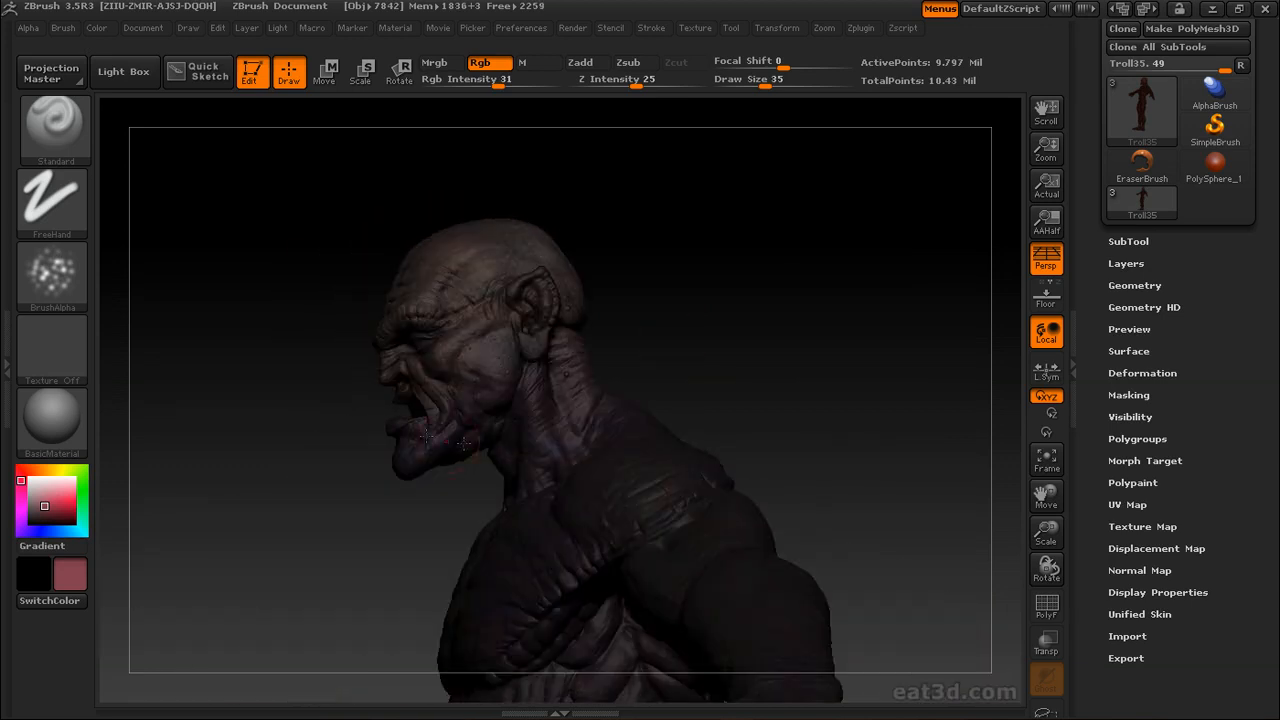
Switch the paint colour to a red hue and brush it over the face and neck
{"action": "left_click", "coordinate": [23, 470]}
{"action": "left_click_drag", "start_coordinate": [330, 430], "coordinate": [509, 446]}
{"action": "left_click_drag", "start_coordinate": [707, 333], "coordinate": [468, 390]}
{"action": "left_click_drag", "start_coordinate": [399, 510], "coordinate": [602, 511]}
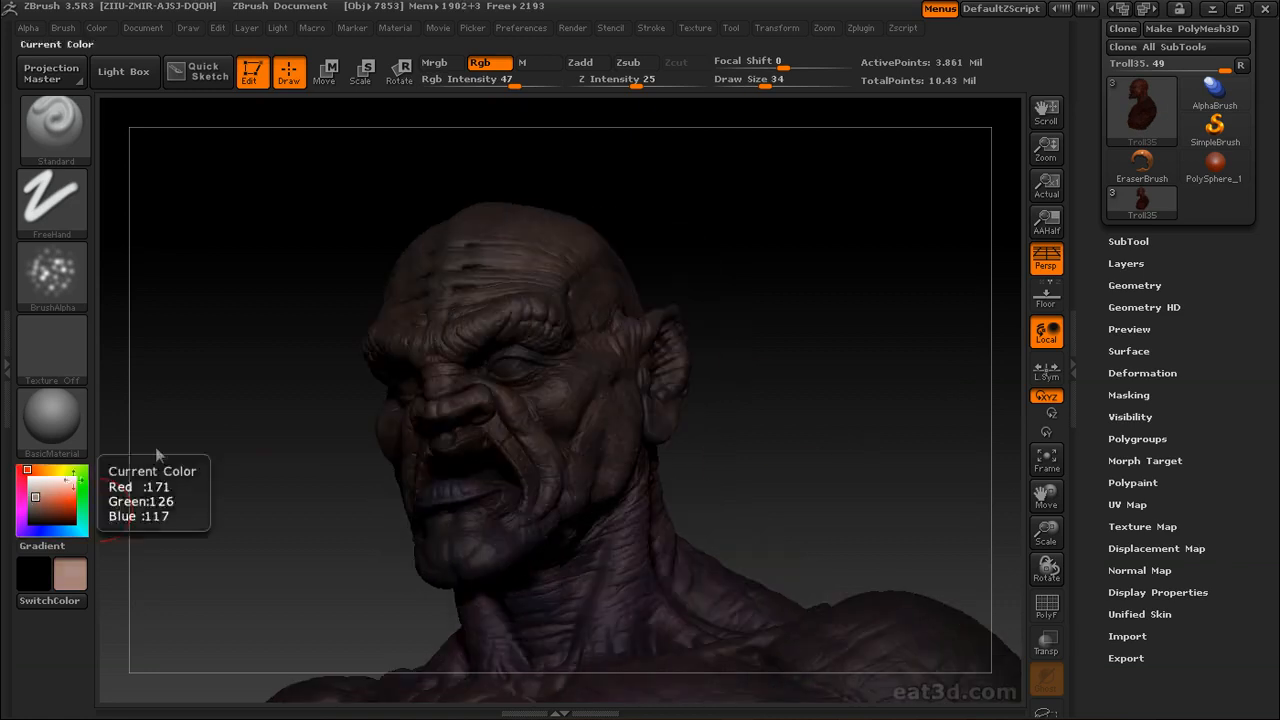
Reduce the draw size to 25 and paint light tan over the forehead and brow wrinkles
{"action": "left_click_drag", "start_coordinate": [761, 295], "coordinate": [850, 310]}
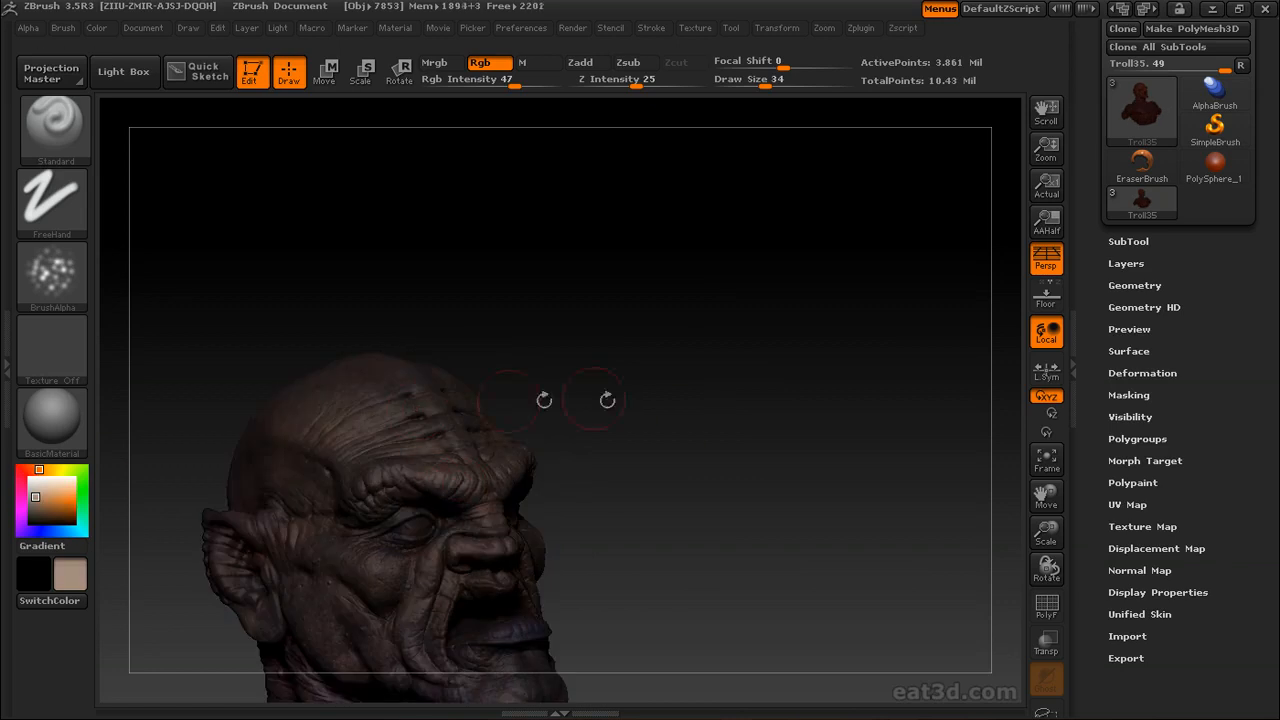
{"action": "key", "text": "s"}
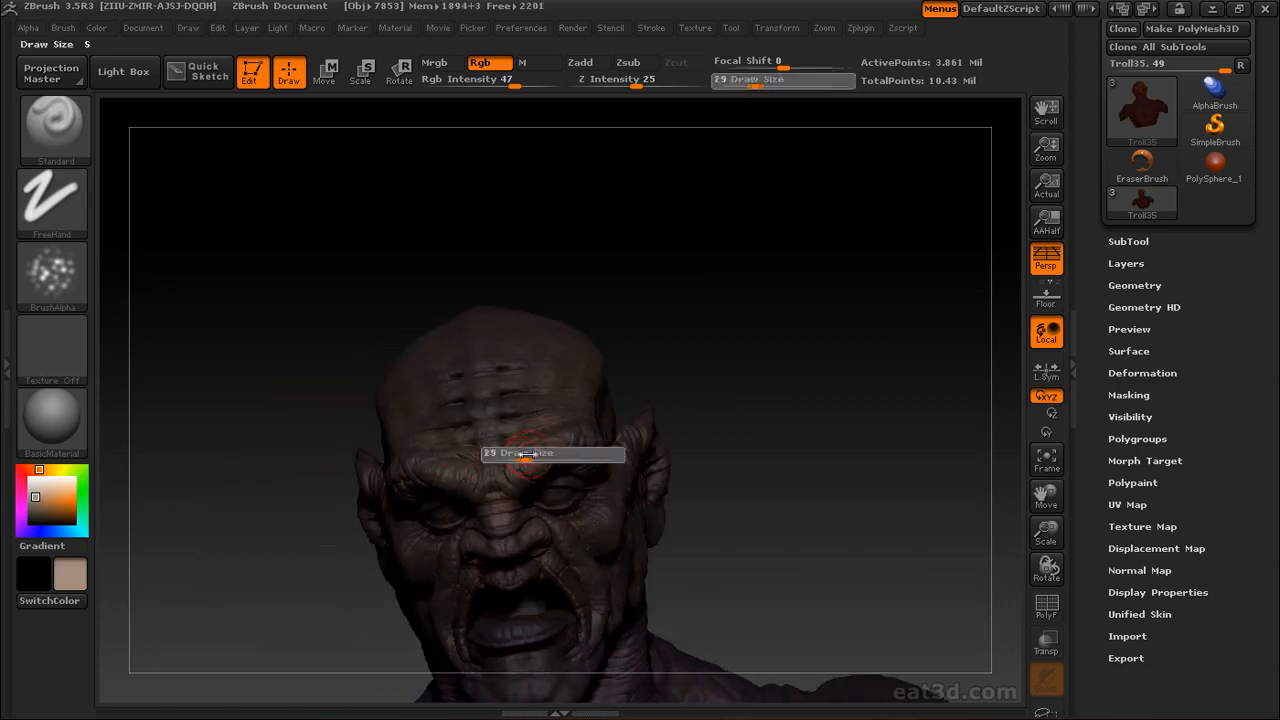
{"action": "left_click_drag", "start_coordinate": [714, 374], "coordinate": [620, 453]}
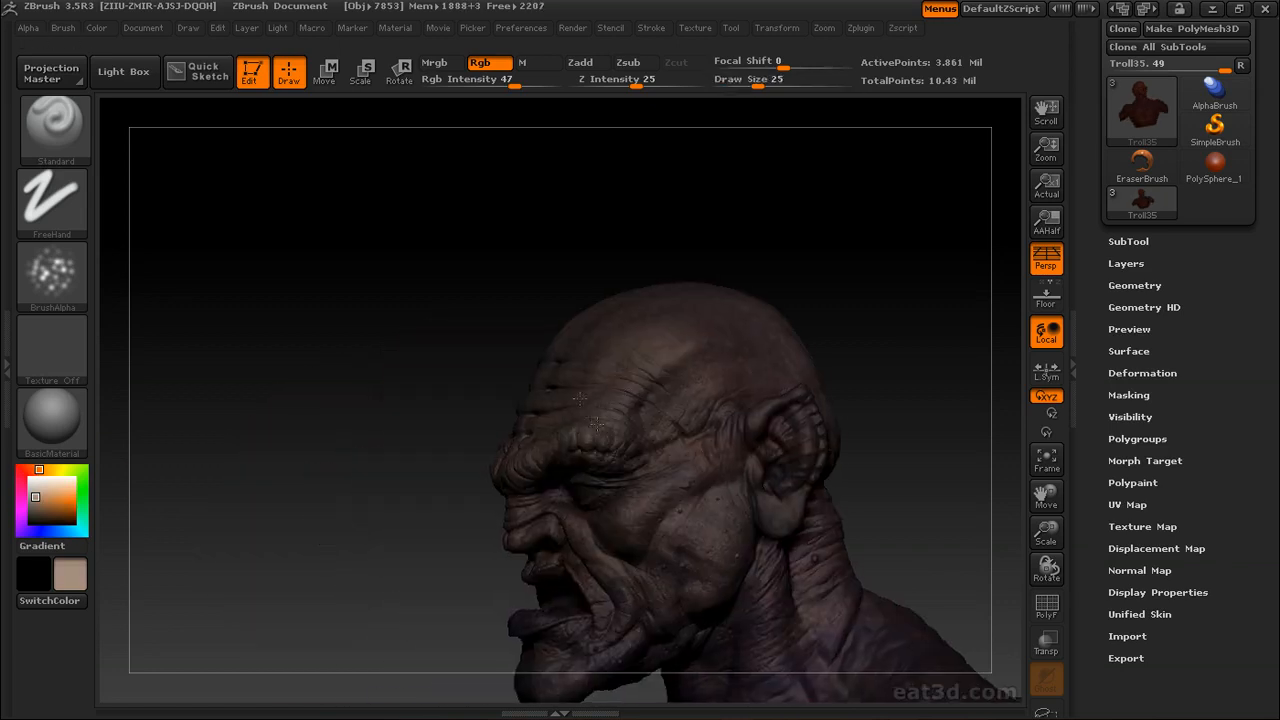
Set the draw size to 45 and paint light tan over the crown and back of the head
{"action": "left_click_drag", "start_coordinate": [885, 322], "coordinate": [601, 400]}
{"action": "left_click_drag", "start_coordinate": [717, 413], "coordinate": [738, 419]}
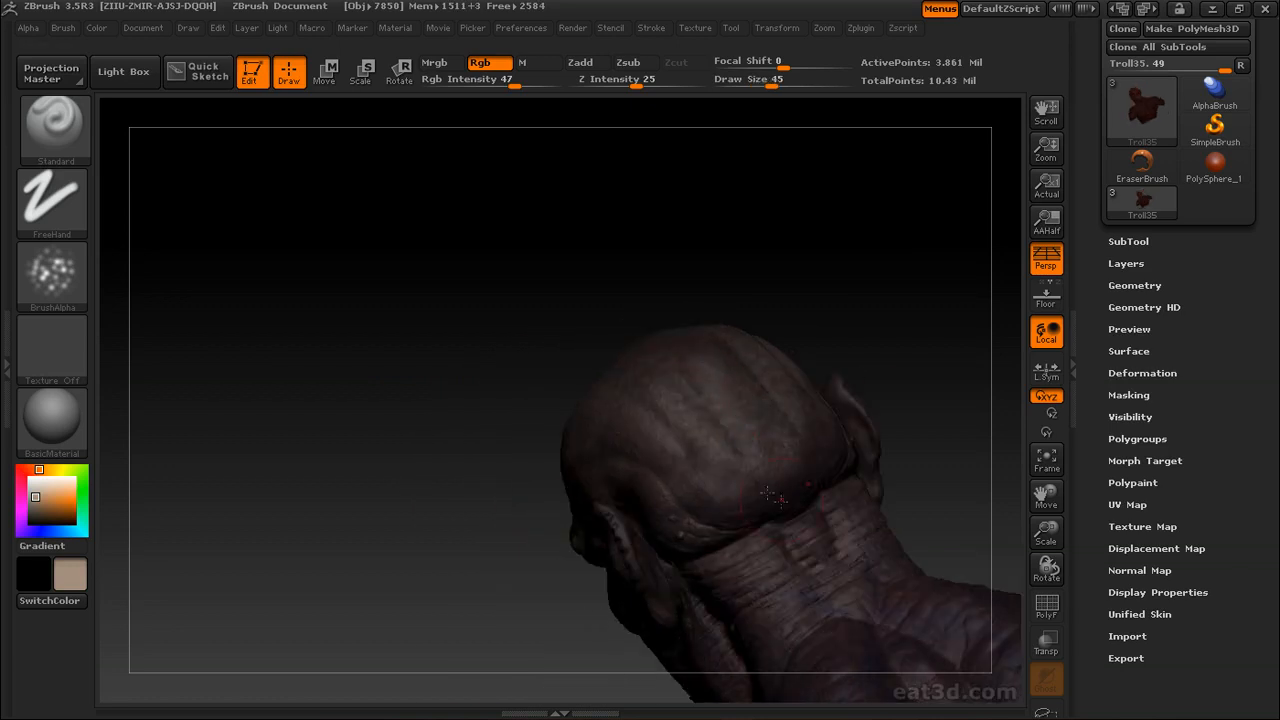
{"action": "left_click_drag", "start_coordinate": [686, 387], "coordinate": [712, 402]}
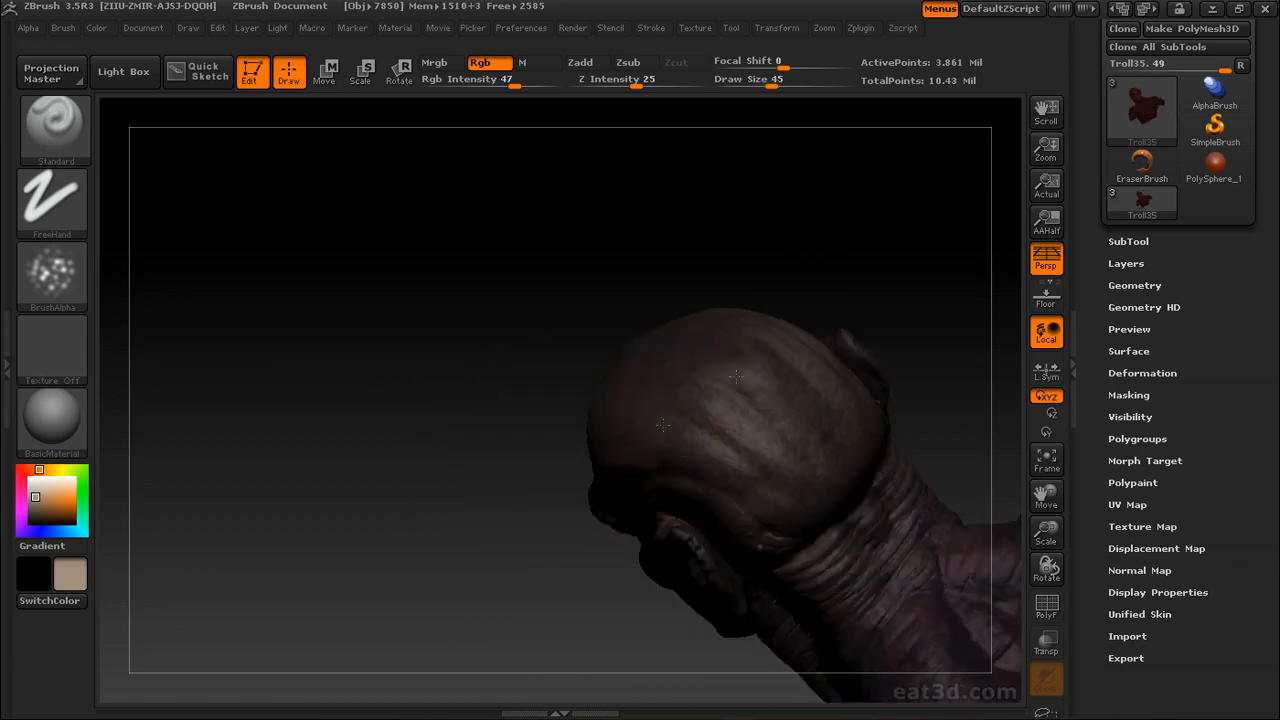
{"action": "left_click_drag", "start_coordinate": [502, 445], "coordinate": [692, 342]}
{"action": "left_click_drag", "start_coordinate": [756, 427], "coordinate": [679, 442]}
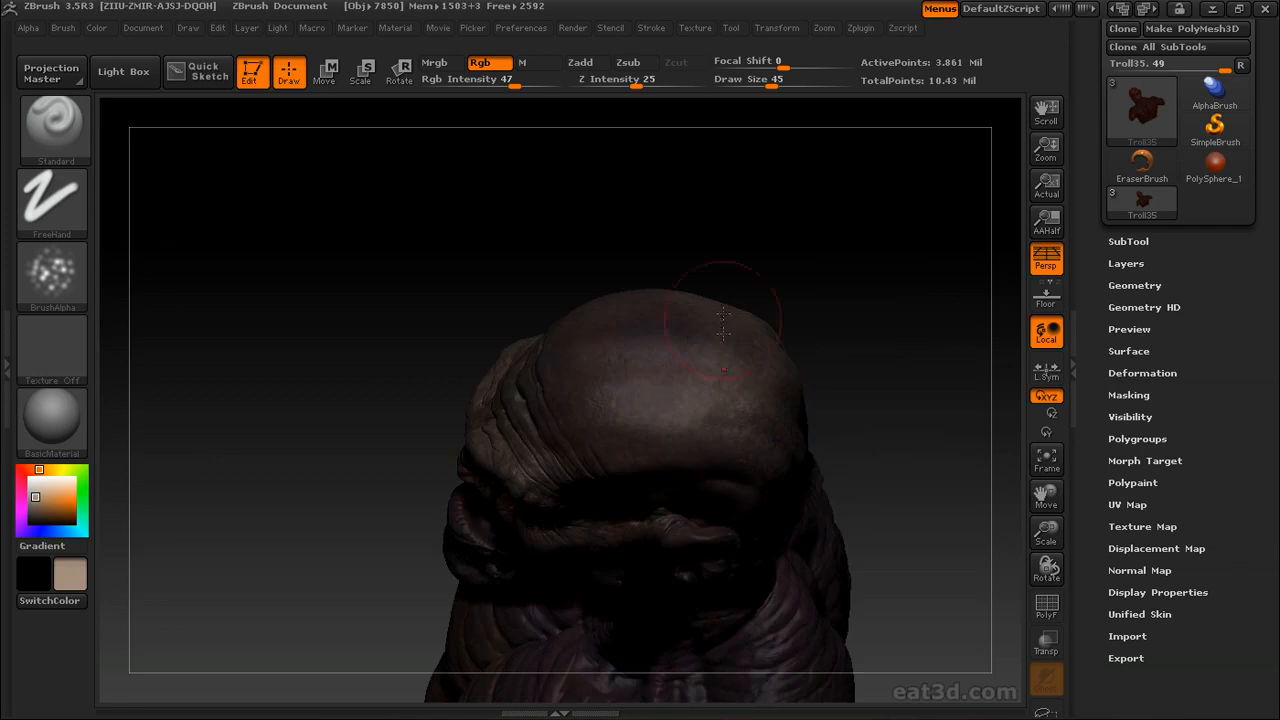
Reduce the draw size to 29 and paint light tan across the top of the skull and upper forehead
{"action": "left_click_drag", "start_coordinate": [812, 317], "coordinate": [498, 350]}
{"action": "mouse_move", "coordinate": [579, 425]}
{"action": "left_mouse_down"}
{"action": "mouse_move", "coordinate": [580, 358]}
{"action": "mouse_move", "coordinate": [591, 376]}
{"action": "left_mouse_up"}
{"action": "key", "text": "s"}
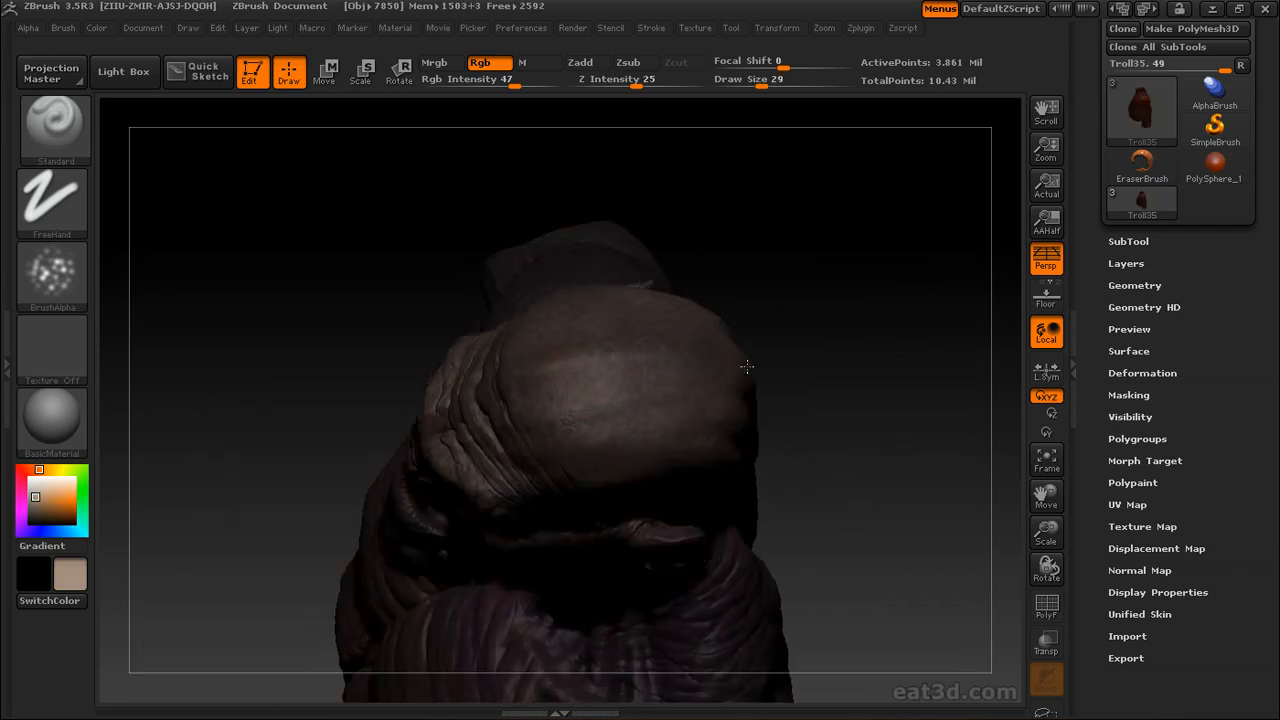
{"action": "left_click_drag", "start_coordinate": [804, 356], "coordinate": [700, 423]}
{"action": "mouse_move", "coordinate": [500, 310]}
{"action": "left_mouse_down"}
{"action": "mouse_move", "coordinate": [650, 290]}
{"action": "mouse_move", "coordinate": [900, 224]}
{"action": "mouse_move", "coordinate": [820, 270]}
{"action": "left_mouse_up"}
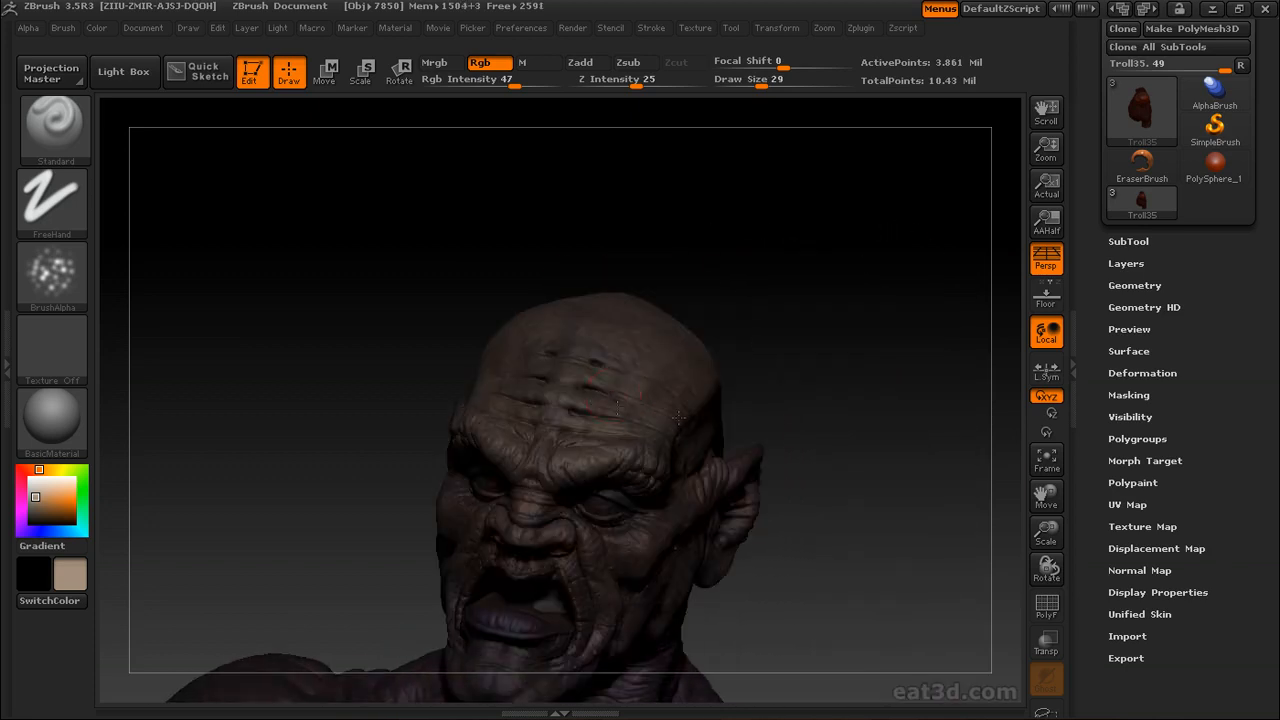
Set the draw size to 27 and paint light tan over the forehead wrinkles, brow and face
{"action": "left_click_drag", "start_coordinate": [798, 345], "coordinate": [636, 505]}
{"action": "mouse_move", "coordinate": [930, 374]}
{"action": "left_mouse_down"}
{"action": "mouse_move", "coordinate": [909, 273]}
{"action": "mouse_move", "coordinate": [965, 300]}
{"action": "left_mouse_up"}
{"action": "key", "text": "s"}
{"action": "left_click_drag", "start_coordinate": [744, 231], "coordinate": [750, 280]}
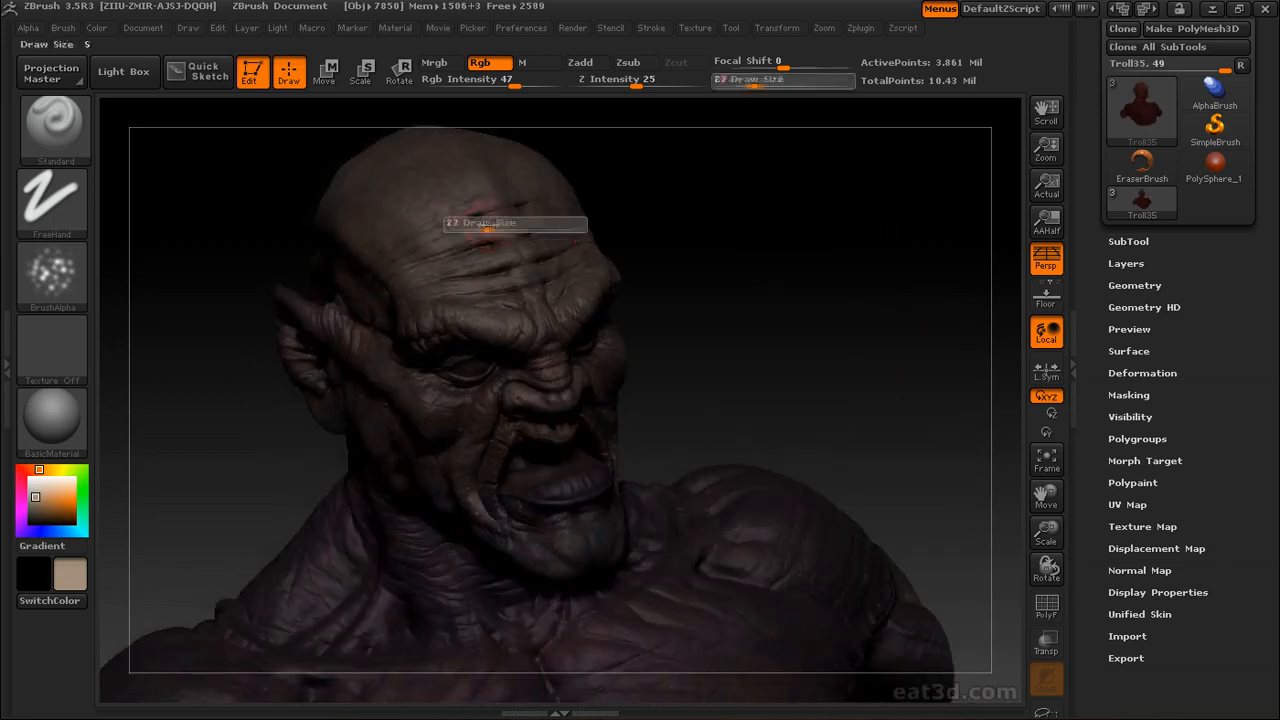
{"action": "left_click_drag", "start_coordinate": [721, 195], "coordinate": [760, 300]}
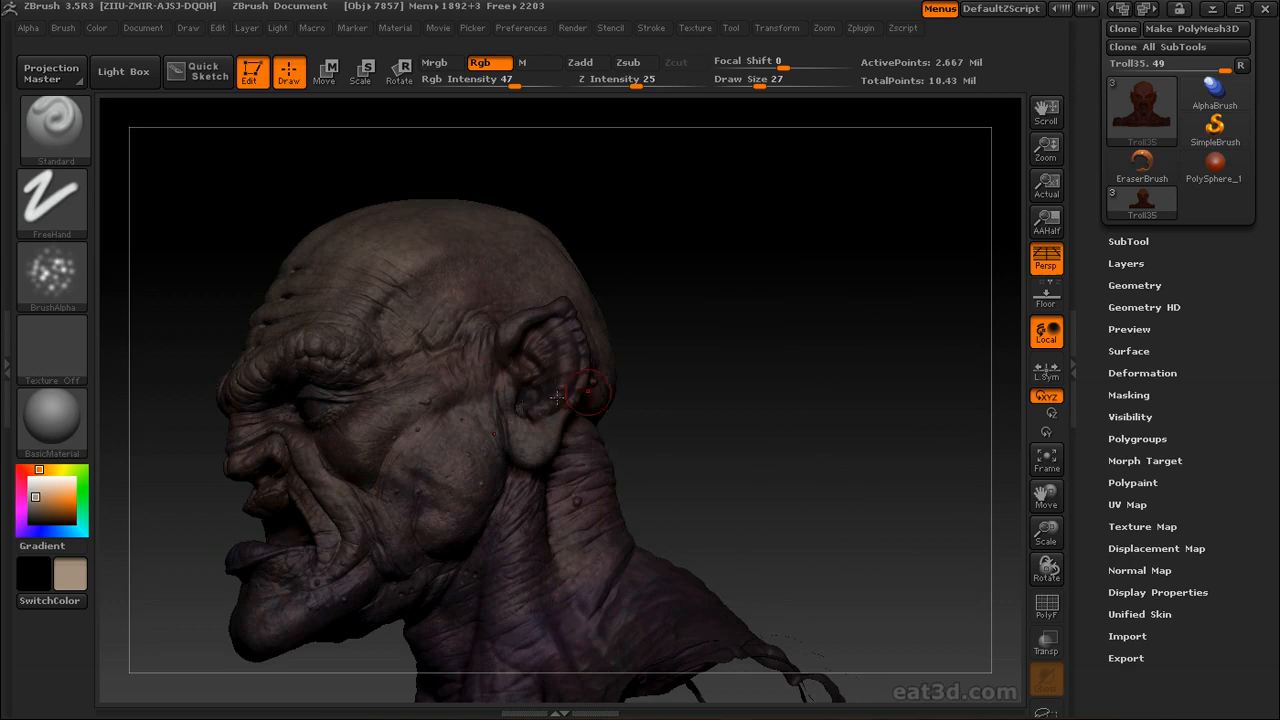
Paint light tan over the temple and ear, raising the draw size to 33 for the back of the neck
{"action": "left_click_drag", "start_coordinate": [557, 398], "coordinate": [506, 343]}
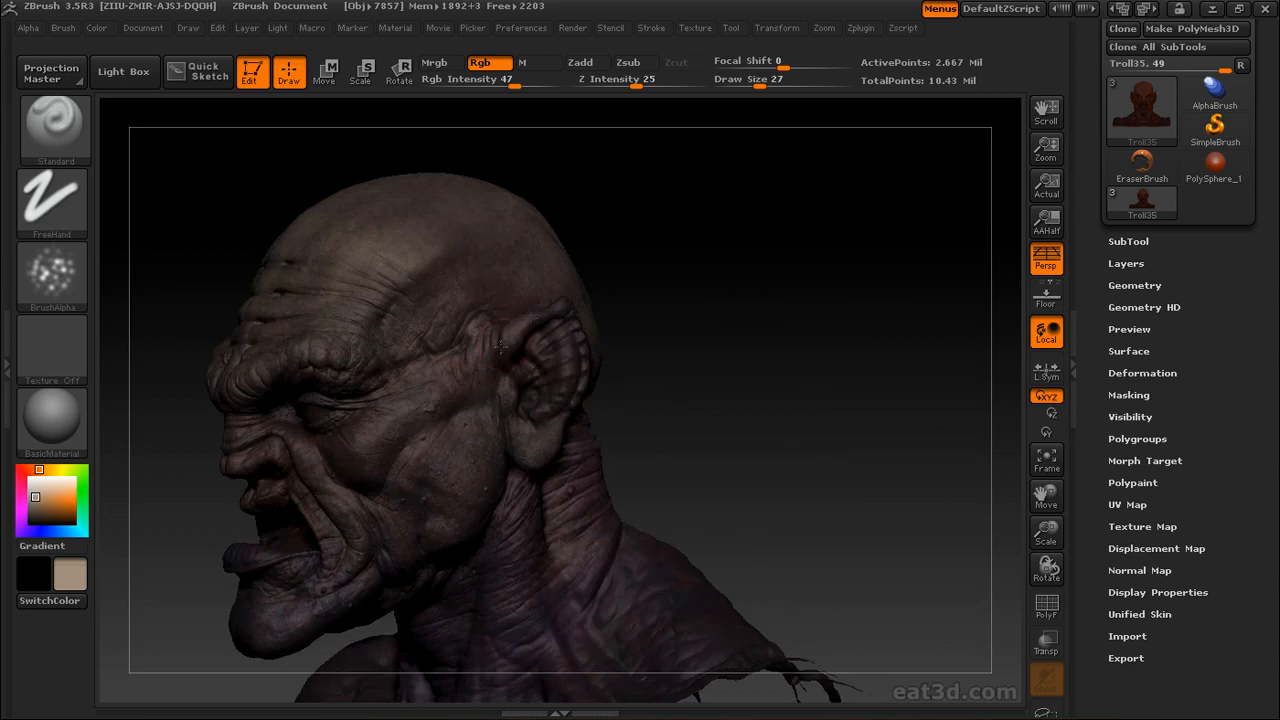
{"action": "left_click_drag", "start_coordinate": [437, 285], "coordinate": [500, 297]}
{"action": "left_click_drag", "start_coordinate": [826, 316], "coordinate": [920, 320]}
{"action": "left_click_drag", "start_coordinate": [636, 208], "coordinate": [712, 372]}
{"action": "left_click_drag", "start_coordinate": [734, 431], "coordinate": [600, 504]}
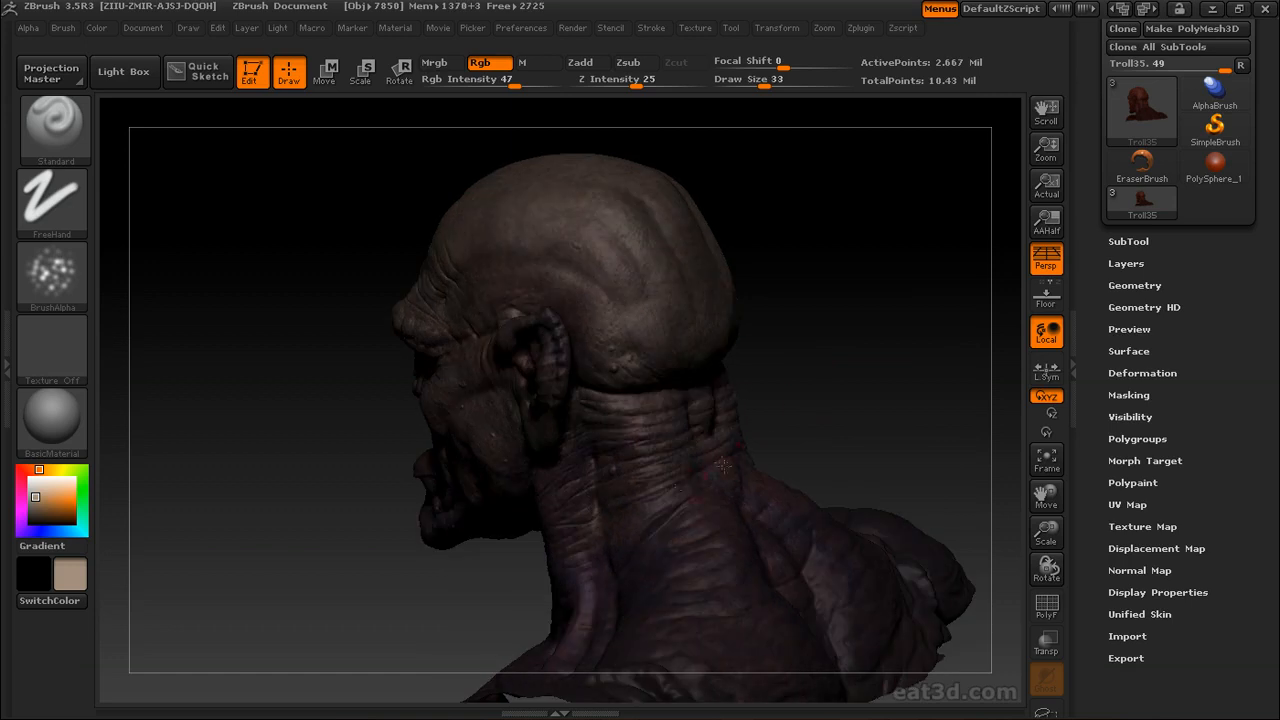
Switch to a muted pinkish red at draw size 28 and paint it over the cheek and side of the face
{"action": "left_click_drag", "start_coordinate": [797, 255], "coordinate": [551, 206]}
{"action": "left_click_drag", "start_coordinate": [460, 212], "coordinate": [330, 310]}
{"action": "left_click_drag", "start_coordinate": [50, 500], "coordinate": [134, 450]}
{"action": "left_click_drag", "start_coordinate": [546, 357], "coordinate": [503, 360]}
{"action": "left_click_drag", "start_coordinate": [489, 253], "coordinate": [418, 507]}
{"action": "left_click_drag", "start_coordinate": [455, 460], "coordinate": [383, 418]}
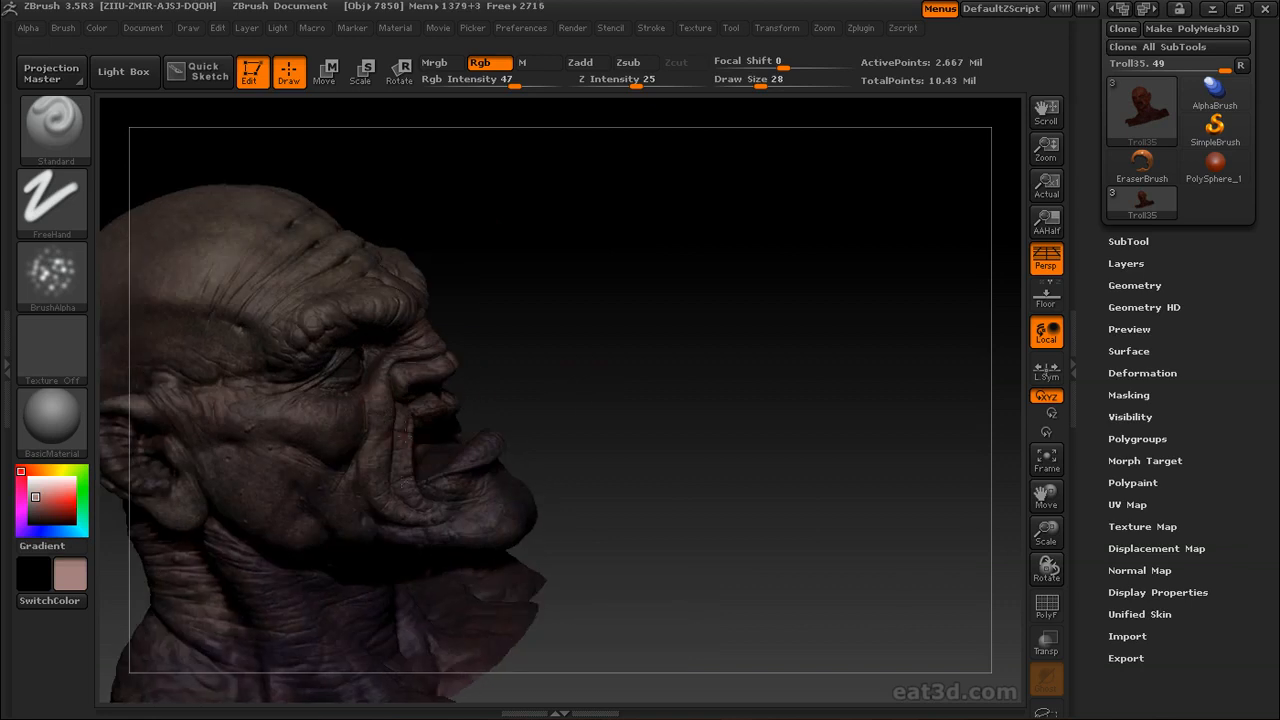
{"action": "left_click_drag", "start_coordinate": [609, 468], "coordinate": [565, 420]}
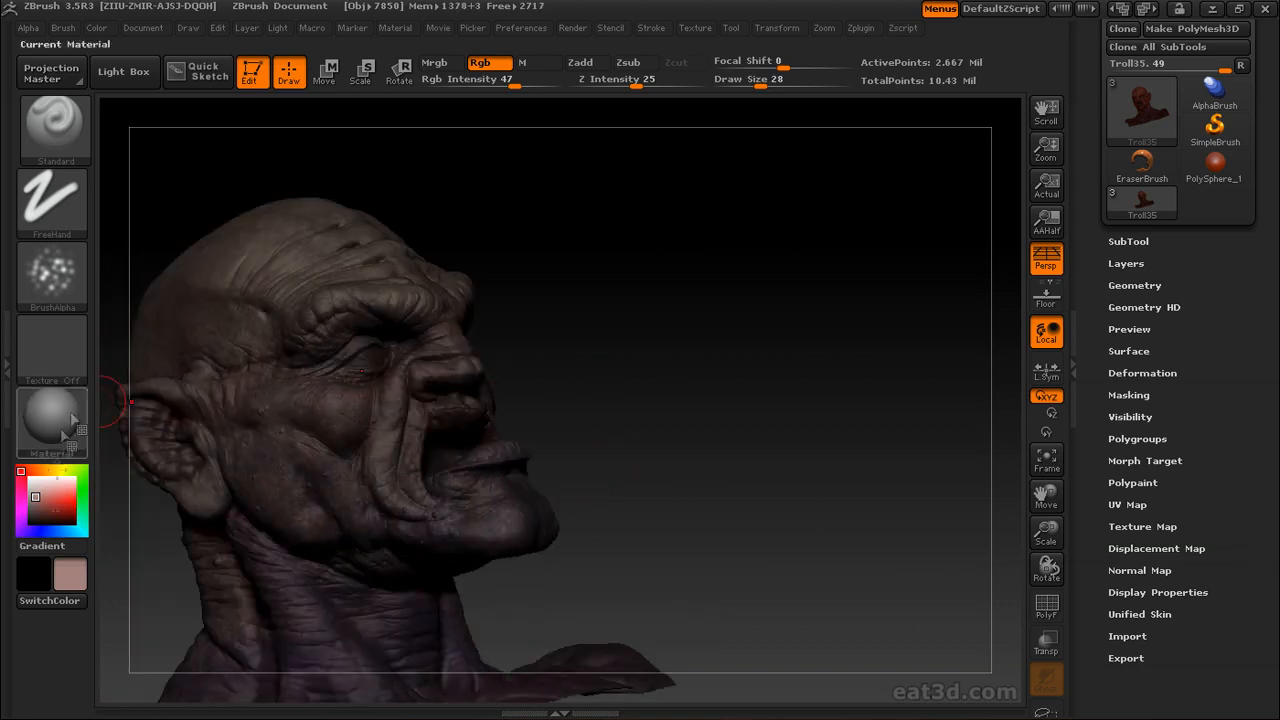
Shift the muted red slightly towards orange and brush it over the jaw and neck
{"action": "left_click", "coordinate": [36, 530]}
{"action": "left_click_drag", "start_coordinate": [598, 512], "coordinate": [553, 537]}
{"action": "left_click_drag", "start_coordinate": [50, 500], "coordinate": [285, 520]}
{"action": "left_click_drag", "start_coordinate": [640, 425], "coordinate": [600, 430]}
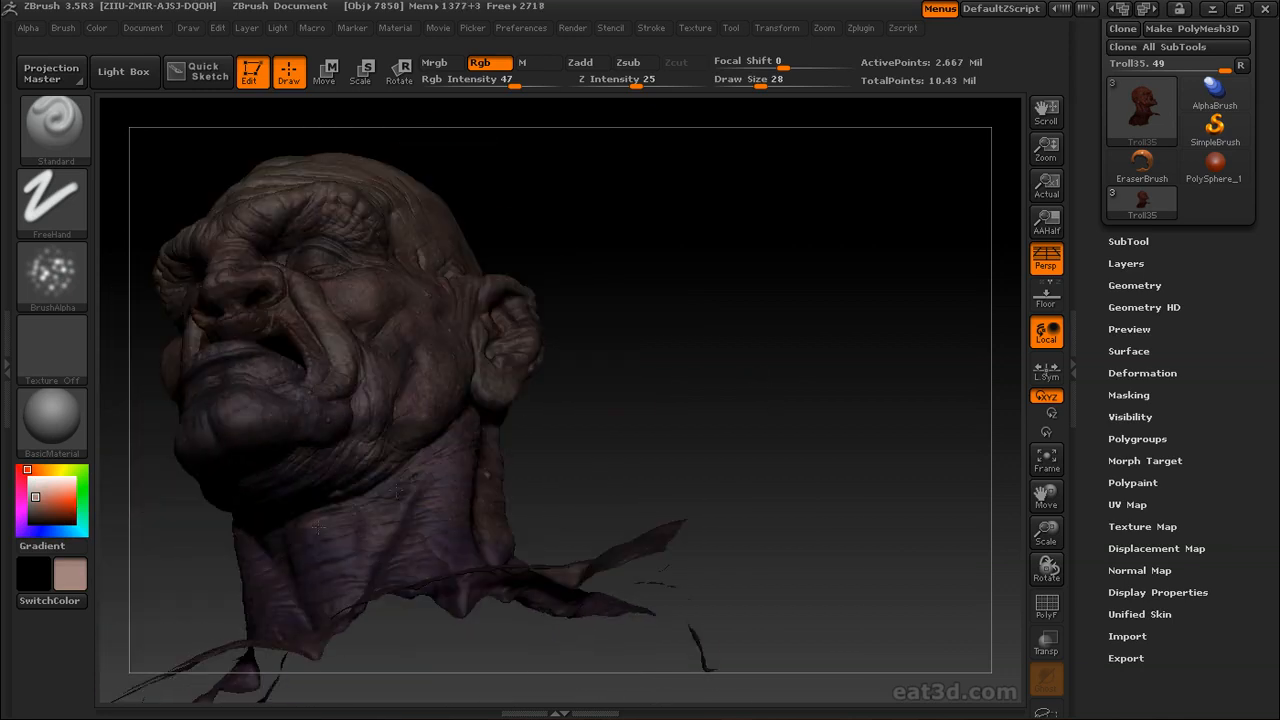
{"action": "left_click_drag", "start_coordinate": [283, 500], "coordinate": [590, 487]}
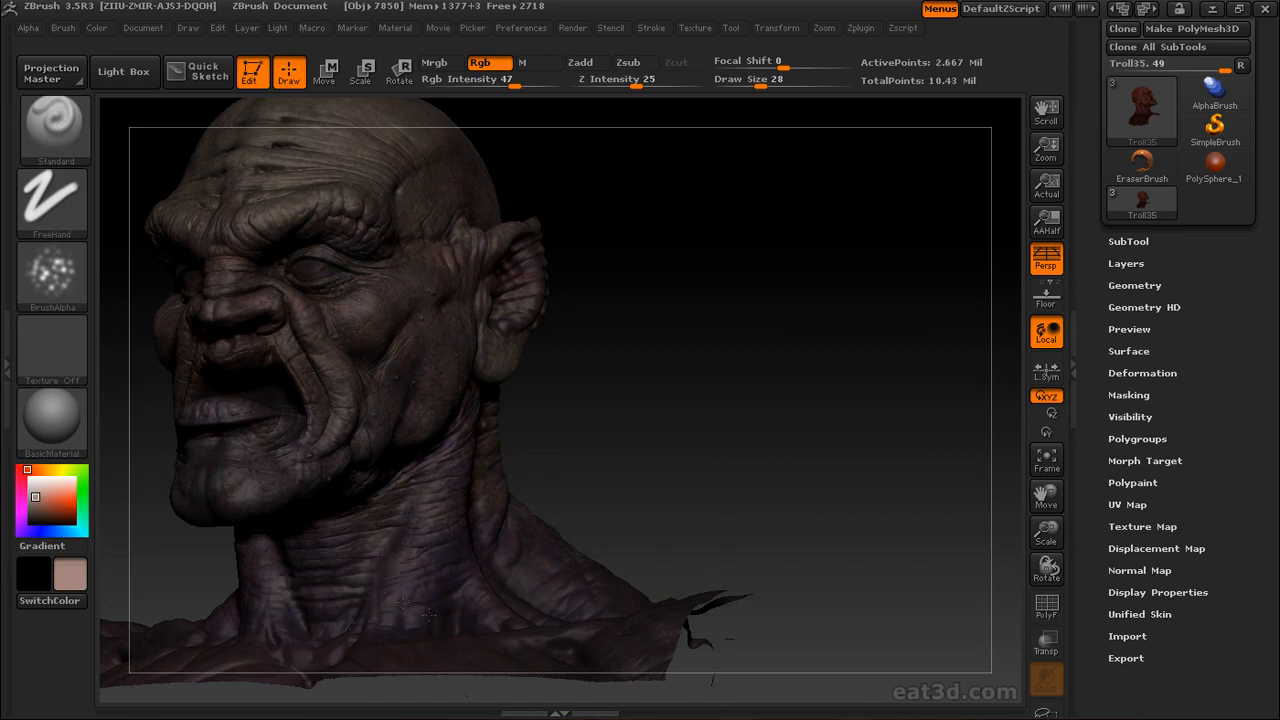
{"action": "left_click_drag", "start_coordinate": [695, 365], "coordinate": [427, 643]}
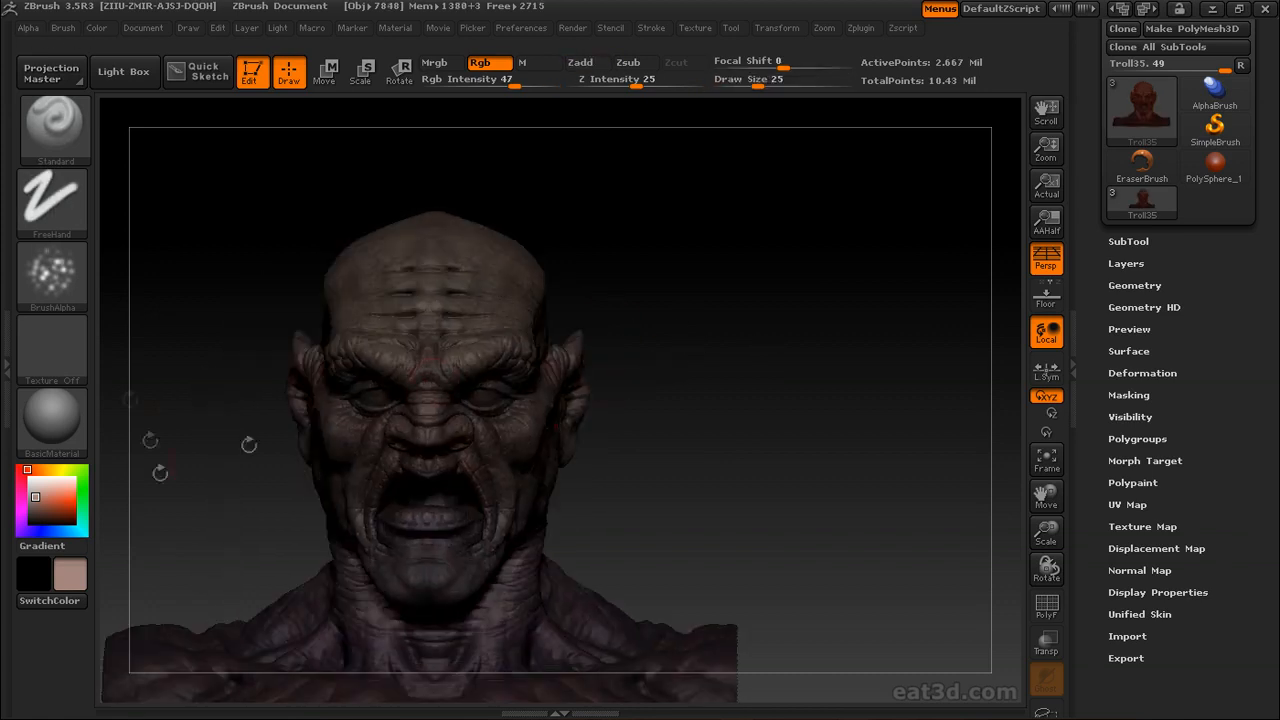
Select Alpha 22 with the DragRect stroke and remove the alpha's blur for crisp vein shapes
{"action": "left_click", "coordinate": [52, 272]}
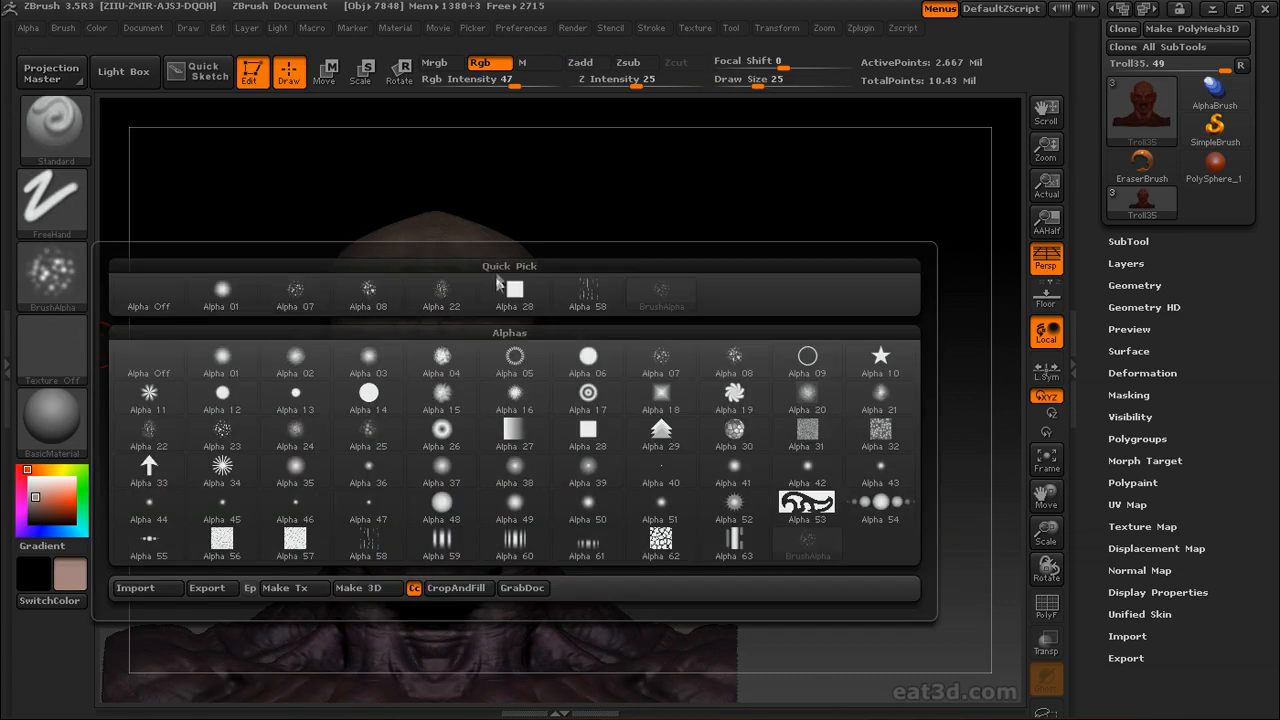
{"action": "left_click", "coordinate": [441, 292]}
{"action": "left_click", "coordinate": [52, 200]}
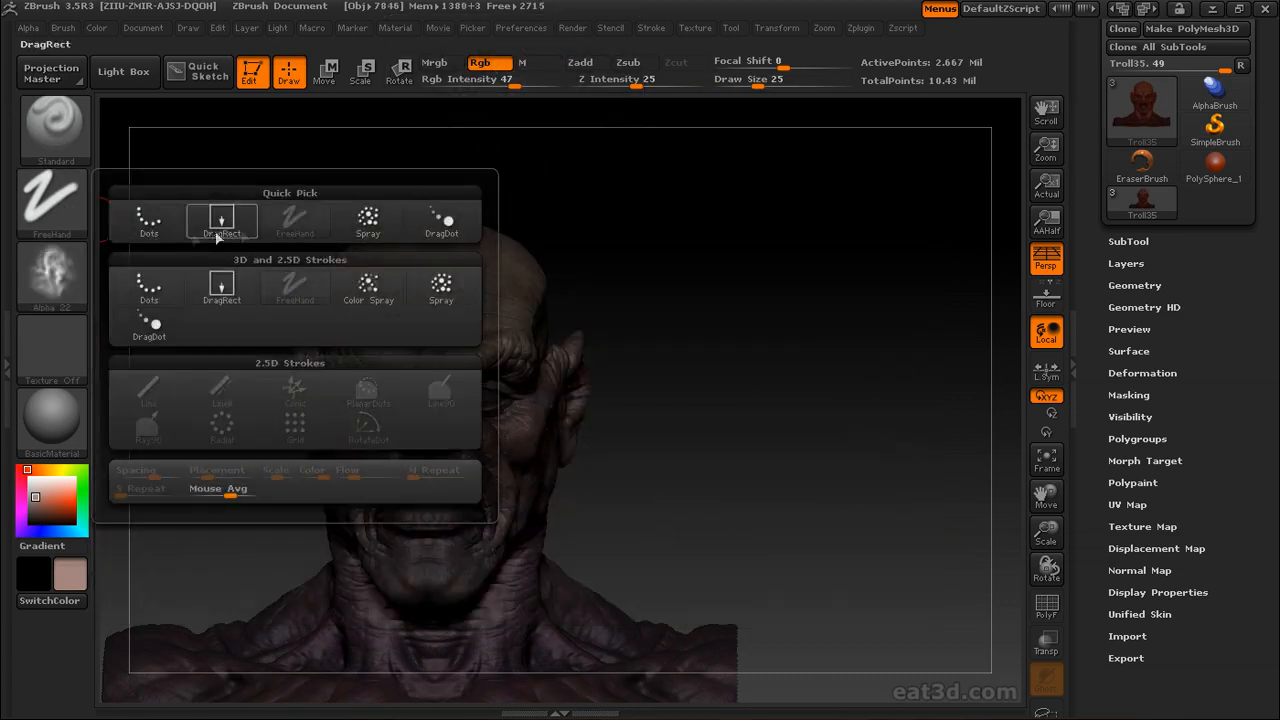
{"action": "left_click", "coordinate": [225, 210]}
{"action": "left_click", "coordinate": [28, 27]}
{"action": "left_click", "coordinate": [104, 370]}
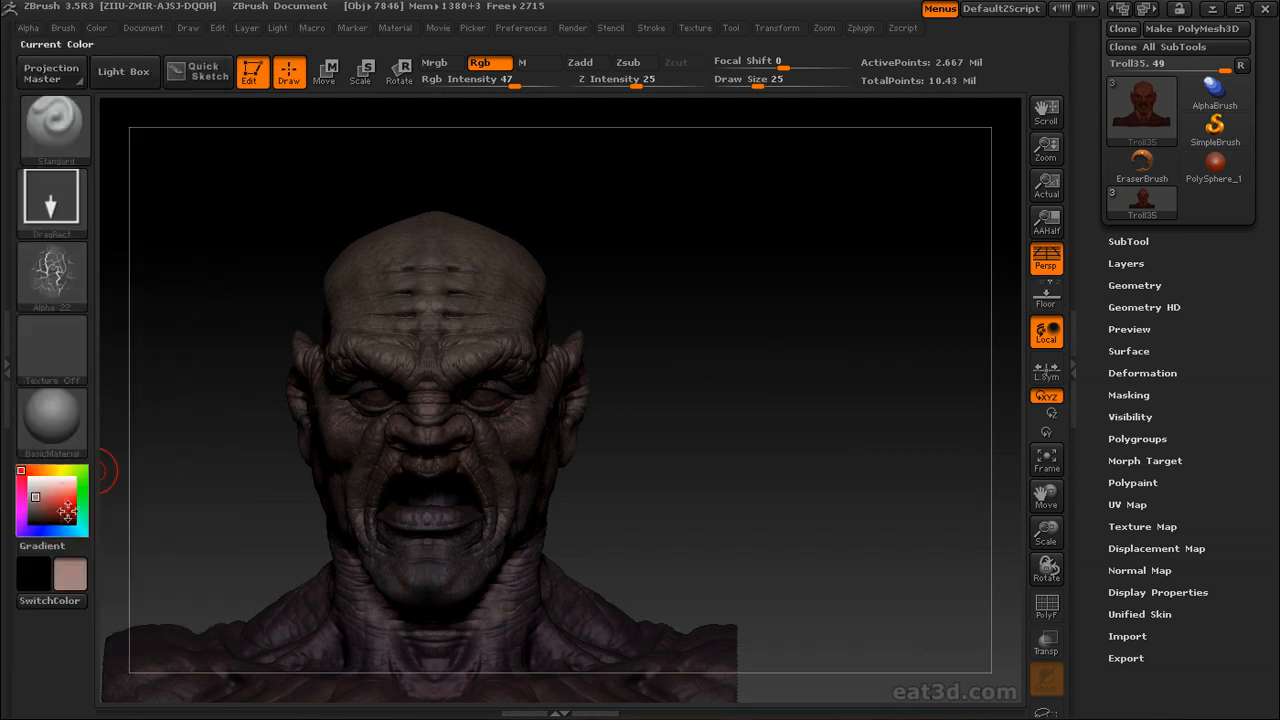
Choose a dark teal blue and stamp the vein alpha over the forehead and face
{"action": "left_click", "coordinate": [55, 516]}
{"action": "left_click_drag", "start_coordinate": [640, 420], "coordinate": [880, 270]}
{"action": "left_click", "coordinate": [43, 531]}
{"action": "left_click_drag", "start_coordinate": [730, 380], "coordinate": [397, 410]}
{"action": "left_click_drag", "start_coordinate": [424, 321], "coordinate": [668, 295]}
{"action": "left_click_drag", "start_coordinate": [707, 473], "coordinate": [650, 404]}
Continue stamping dark teal veins over the temple, cheek and side of the head at RGB intensity 32
{"action": "key", "text": "c"}
{"action": "left_click_drag", "start_coordinate": [360, 512], "coordinate": [531, 320]}
{"action": "key", "text": "c"}
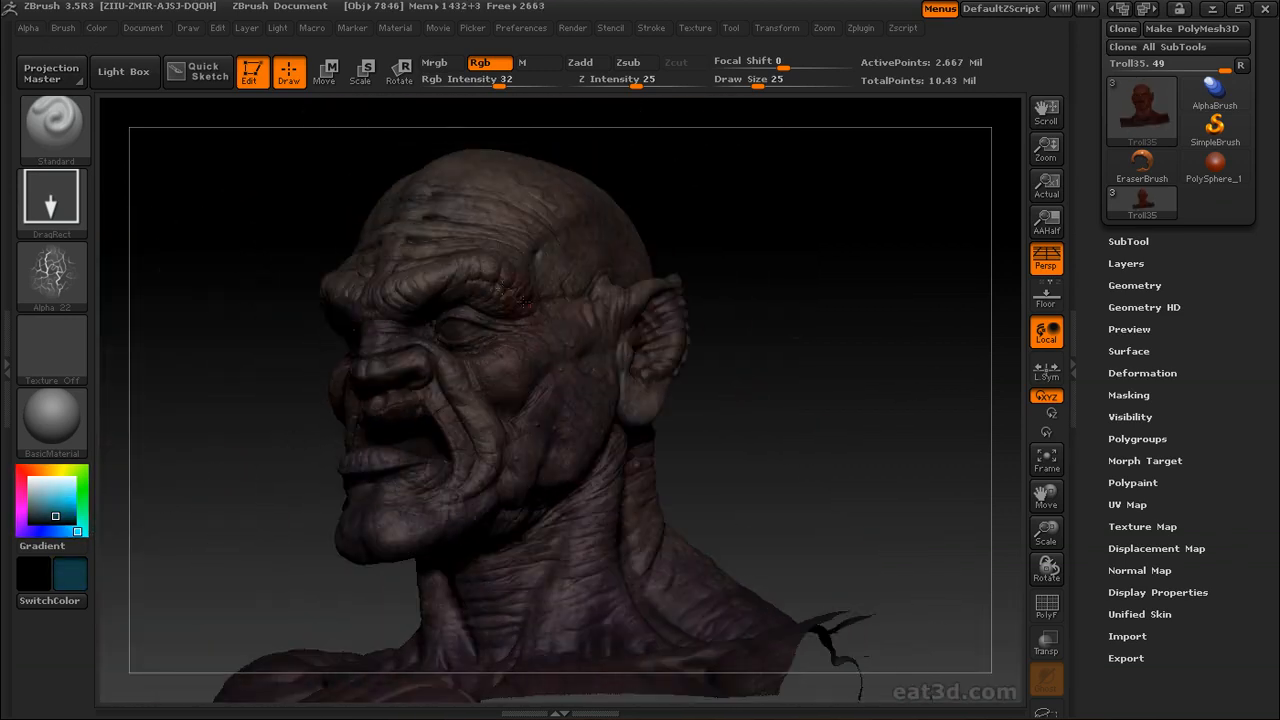
{"action": "left_click_drag", "start_coordinate": [542, 213], "coordinate": [547, 240]}
{"action": "left_click_drag", "start_coordinate": [815, 408], "coordinate": [520, 350]}
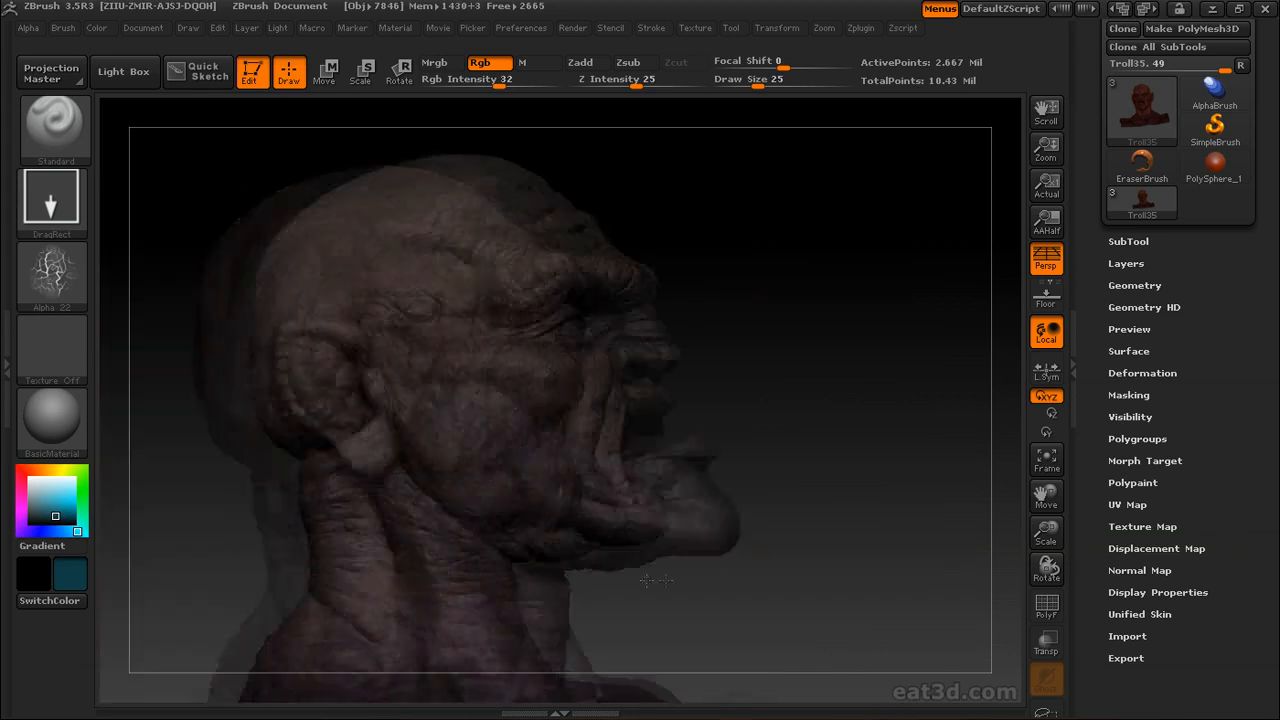
Switch the alpha to Alpha 07 with its blur at 0 and stamp speckles on the head
{"action": "left_click_drag", "start_coordinate": [600, 400], "coordinate": [760, 400]}
{"action": "left_click", "coordinate": [52, 275]}
{"action": "left_click", "coordinate": [295, 292]}
{"action": "left_click", "coordinate": [28, 27]}
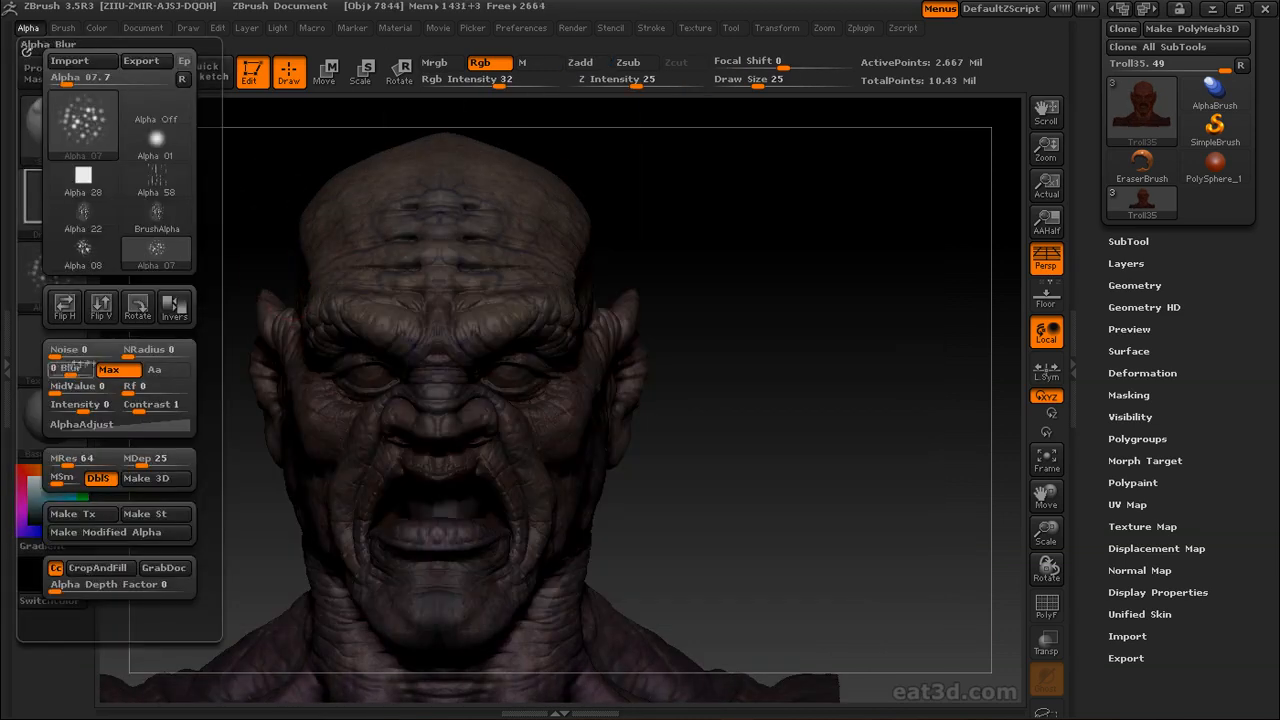
{"action": "left_click_drag", "start_coordinate": [737, 293], "coordinate": [660, 263]}
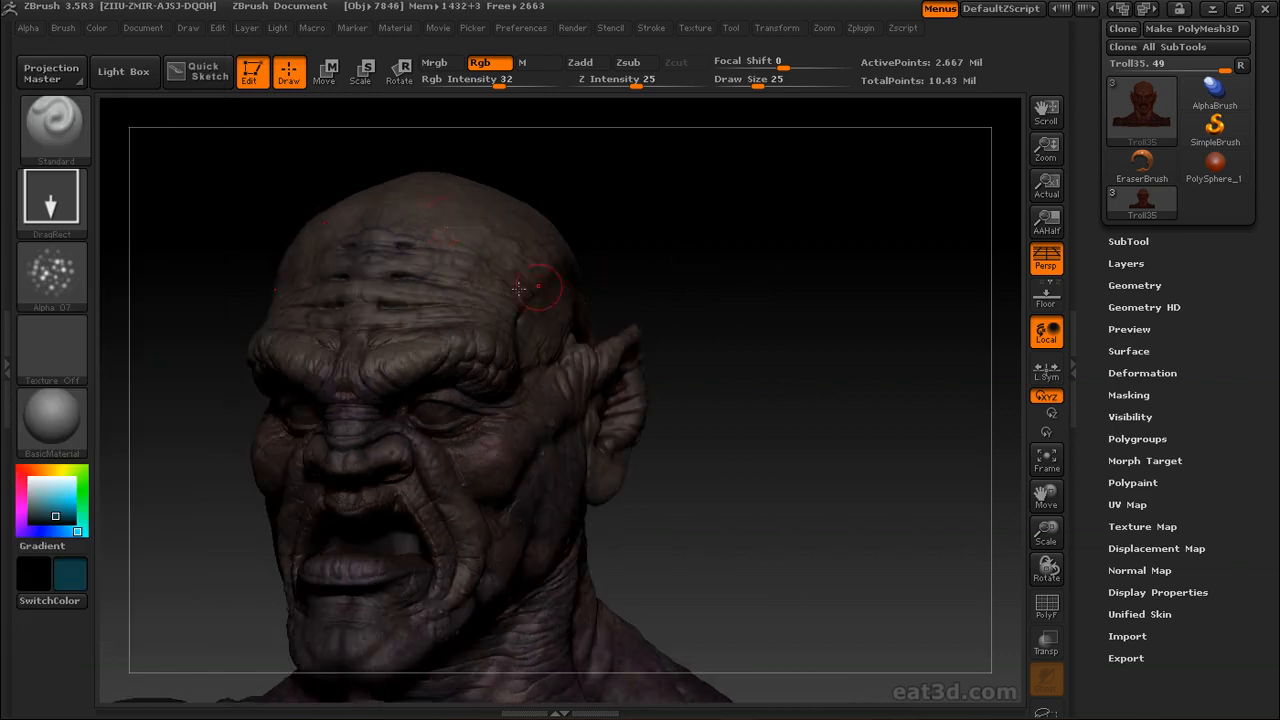
{"action": "left_click_drag", "start_coordinate": [557, 289], "coordinate": [640, 290]}
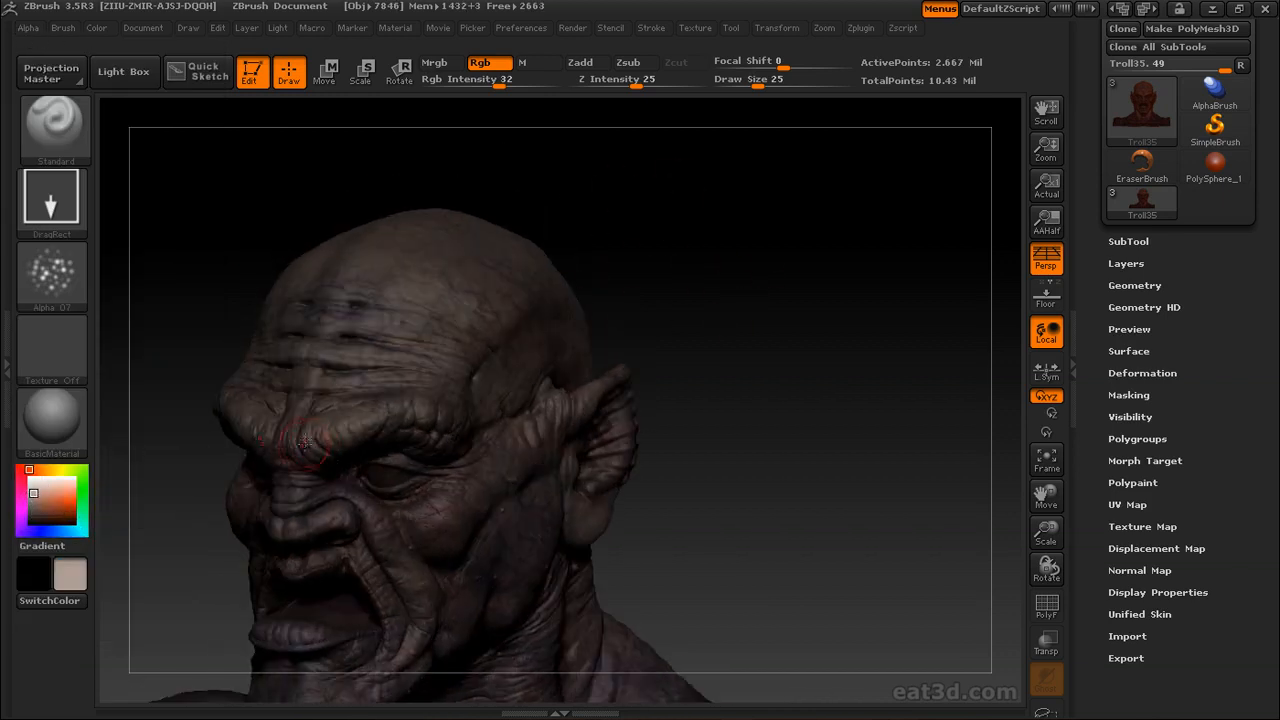
Switch to the FreeHand stroke and paint a sampled pinkish beige over the brow and forehead wrinkles
{"action": "left_click", "coordinate": [52, 198]}
{"action": "left_click", "coordinate": [432, 366]}
{"action": "left_click_drag", "start_coordinate": [508, 323], "coordinate": [312, 402]}
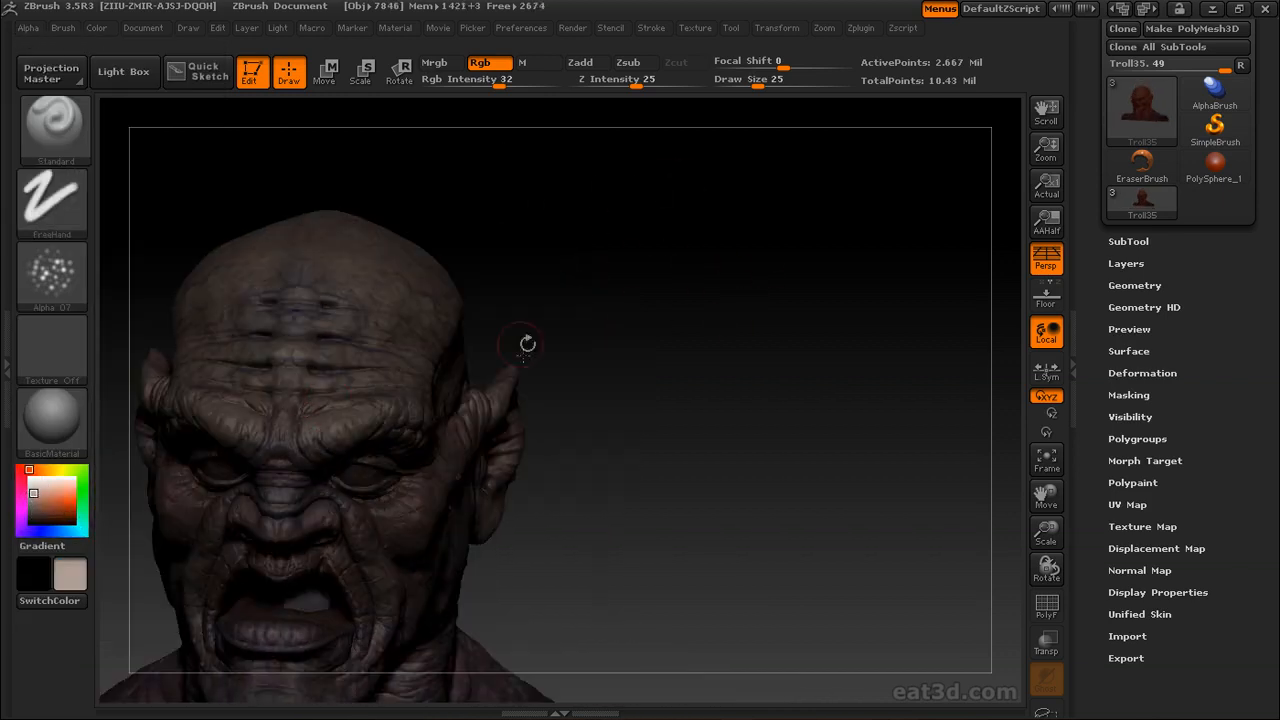
{"action": "left_click_drag", "start_coordinate": [414, 392], "coordinate": [363, 385]}
{"action": "key", "text": "c"}
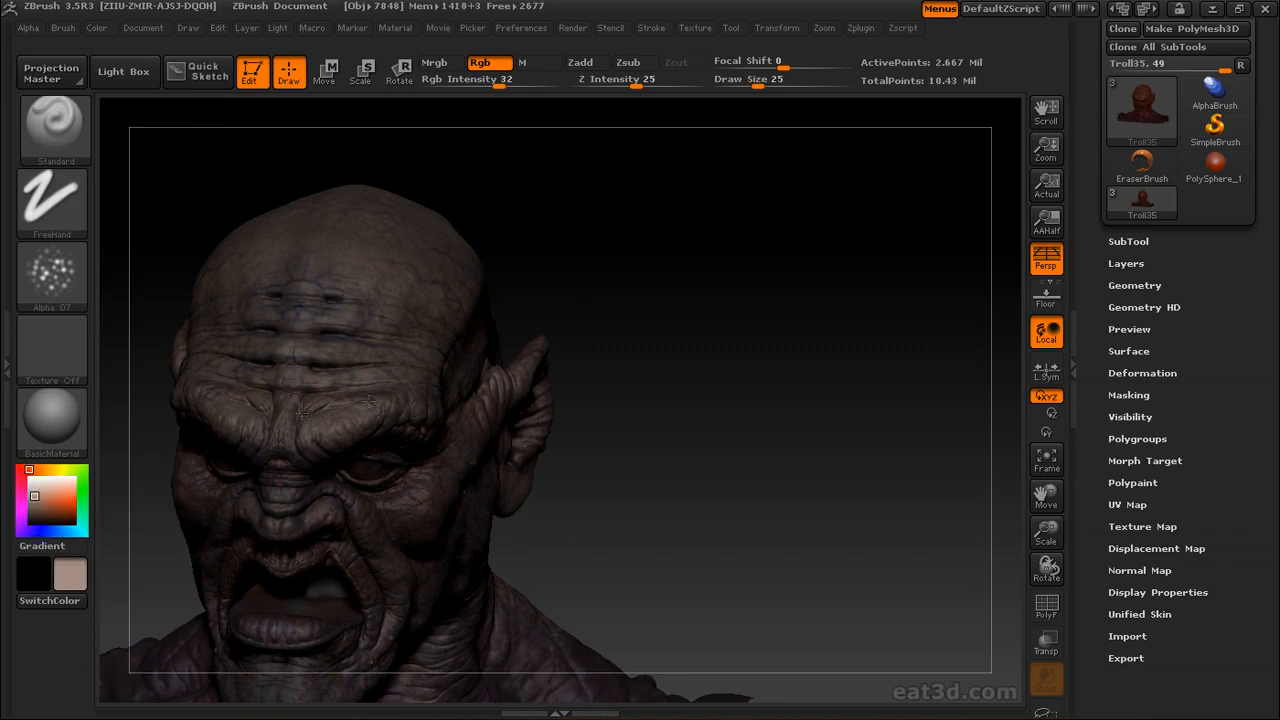
{"action": "left_click_drag", "start_coordinate": [614, 297], "coordinate": [535, 290]}
Raise the RGB intensity to 38 and paint the light skin tone over the forehead folds and brow
{"action": "left_click_drag", "start_coordinate": [499, 86], "coordinate": [505, 86]}
{"action": "left_click_drag", "start_coordinate": [664, 319], "coordinate": [305, 463], "text": "alt"}
{"action": "left_click_drag", "start_coordinate": [618, 307], "coordinate": [282, 390]}
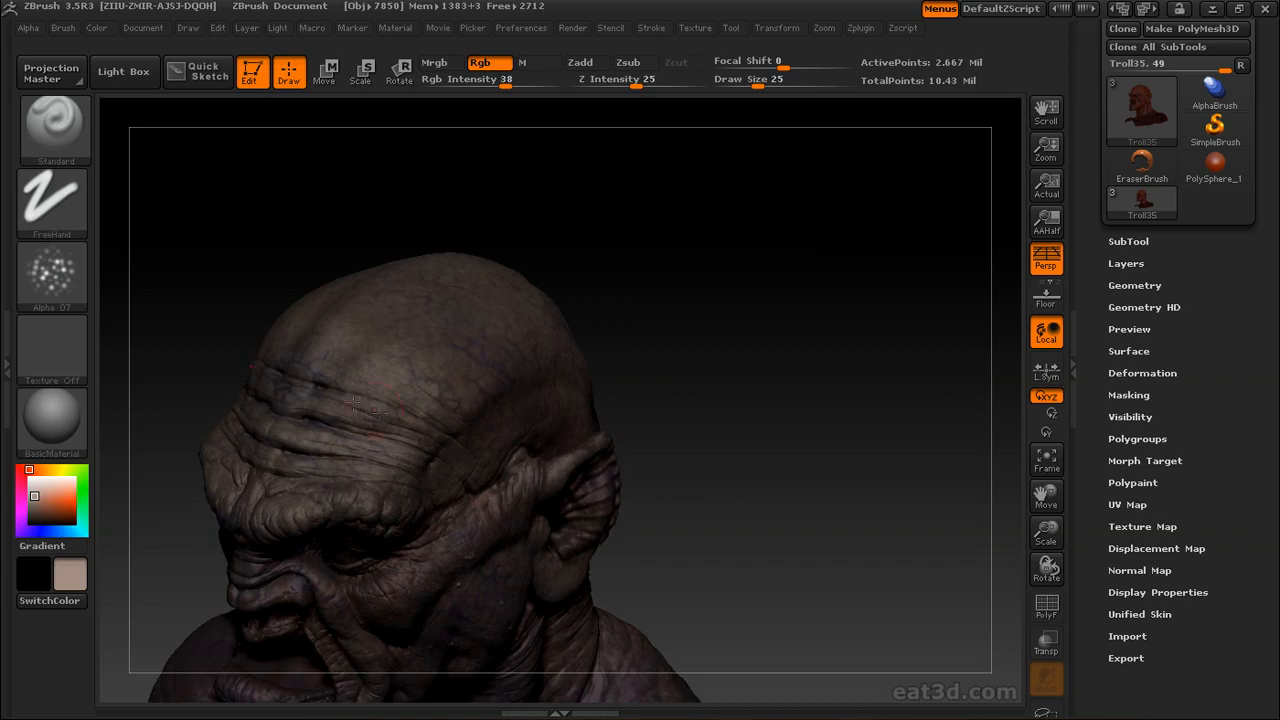
{"action": "left_click_drag", "start_coordinate": [650, 292], "coordinate": [360, 410]}
{"action": "left_click_drag", "start_coordinate": [322, 488], "coordinate": [422, 436]}
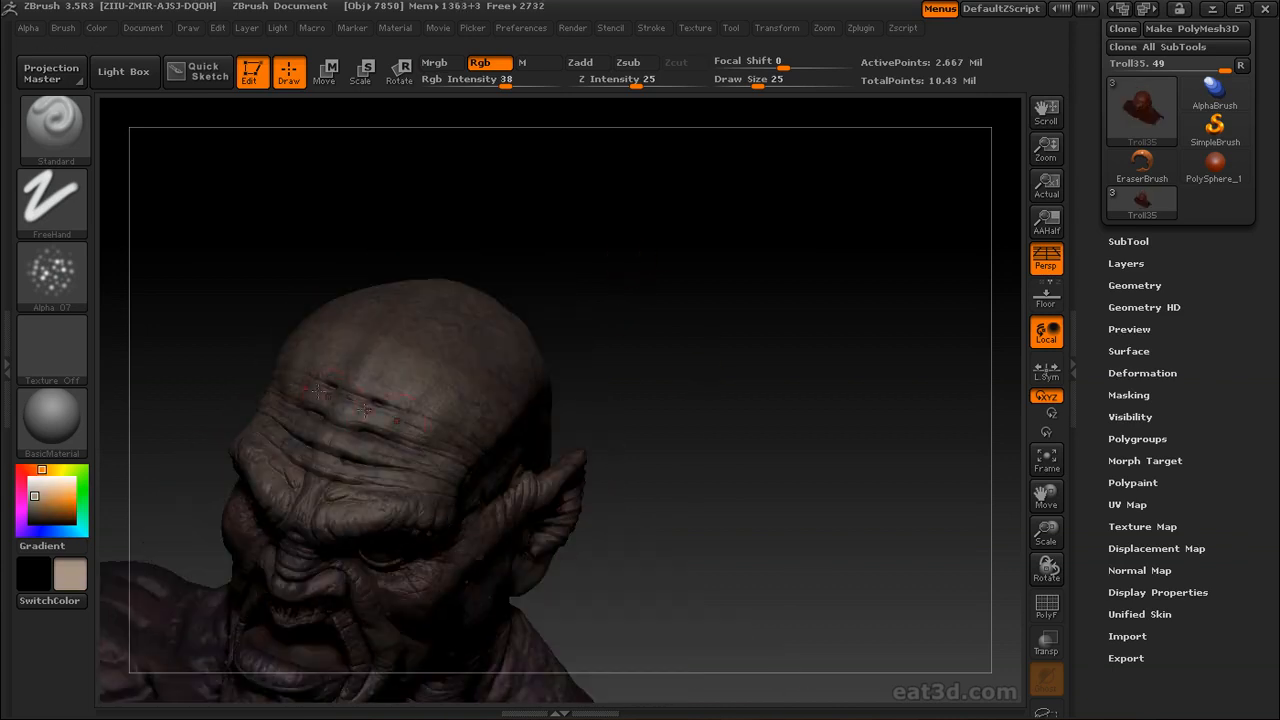
Increase the draw size to 28 and paint light tan over the crown and side of the skull
{"action": "mouse_move", "coordinate": [676, 424]}
{"action": "left_mouse_down"}
{"action": "mouse_move", "coordinate": [332, 550]}
{"action": "mouse_move", "coordinate": [334, 495]}
{"action": "mouse_move", "coordinate": [726, 340]}
{"action": "mouse_move", "coordinate": [393, 410]}
{"action": "mouse_move", "coordinate": [663, 351]}
{"action": "mouse_move", "coordinate": [617, 440]}
{"action": "mouse_move", "coordinate": [433, 358]}
{"action": "mouse_move", "coordinate": [646, 363]}
{"action": "mouse_move", "coordinate": [500, 300]}
{"action": "mouse_move", "coordinate": [609, 277]}
{"action": "mouse_move", "coordinate": [697, 369]}
{"action": "mouse_move", "coordinate": [650, 384]}
{"action": "mouse_move", "coordinate": [669, 349]}
{"action": "mouse_move", "coordinate": [457, 412]}
{"action": "left_mouse_up"}
{"action": "key", "text": "s"}
{"action": "left_click", "coordinate": [440, 468]}
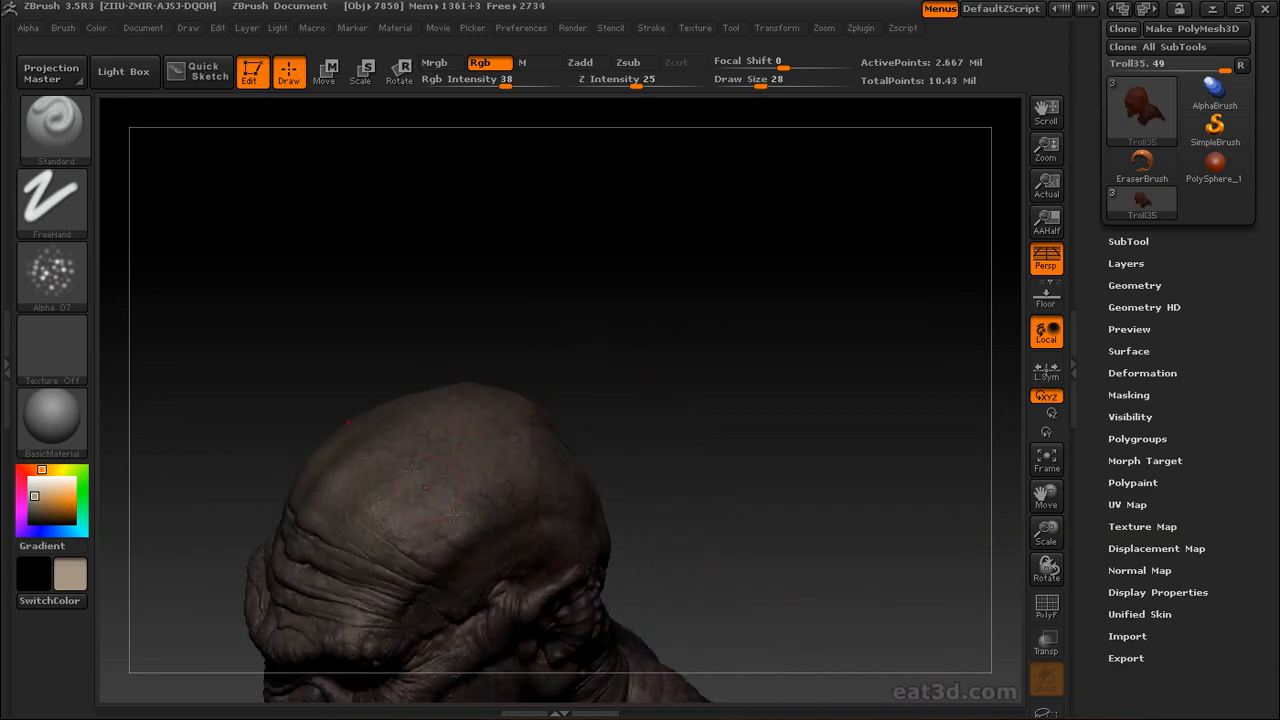
{"action": "left_click_drag", "start_coordinate": [660, 400], "coordinate": [565, 390]}
{"action": "left_click_drag", "start_coordinate": [783, 419], "coordinate": [729, 248]}
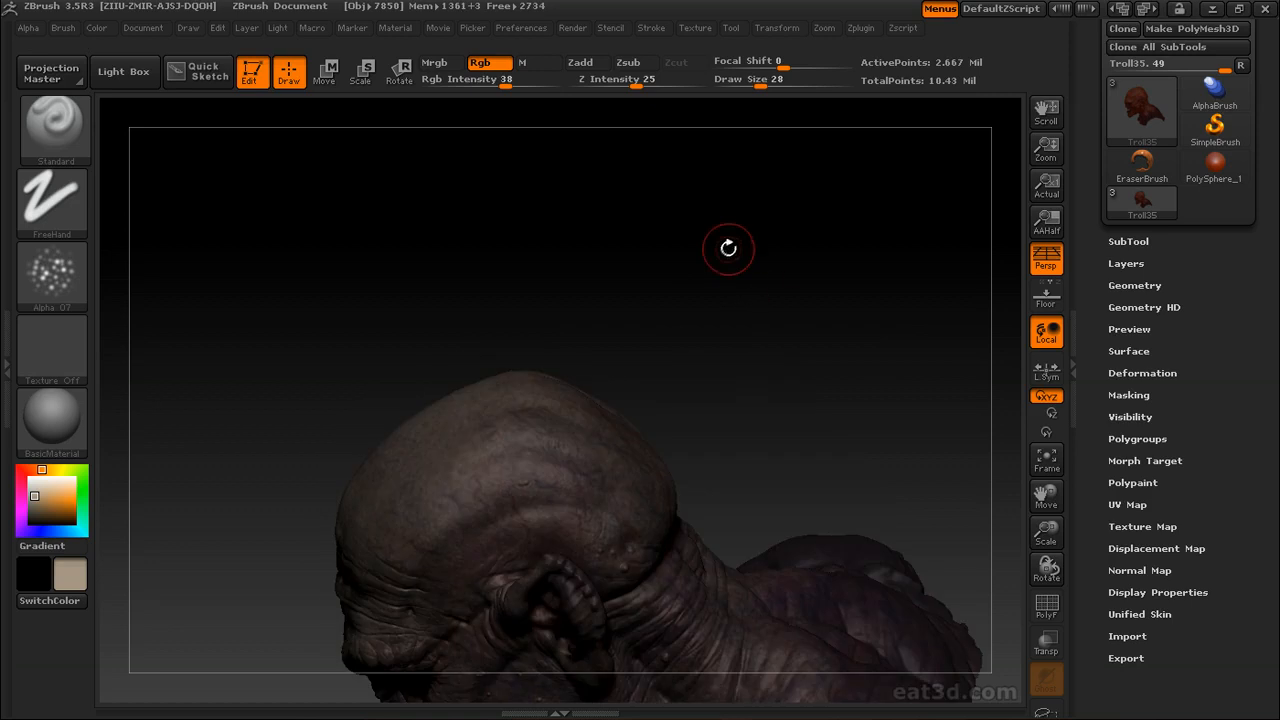
{"action": "mouse_move", "coordinate": [742, 393]}
{"action": "left_mouse_down"}
{"action": "mouse_move", "coordinate": [786, 306]}
{"action": "mouse_move", "coordinate": [734, 351]}
{"action": "mouse_move", "coordinate": [753, 408]}
{"action": "left_mouse_up"}
Paint light tan over the temple, the outer eye area and the upper cheek
{"action": "left_click_drag", "start_coordinate": [734, 479], "coordinate": [448, 405]}
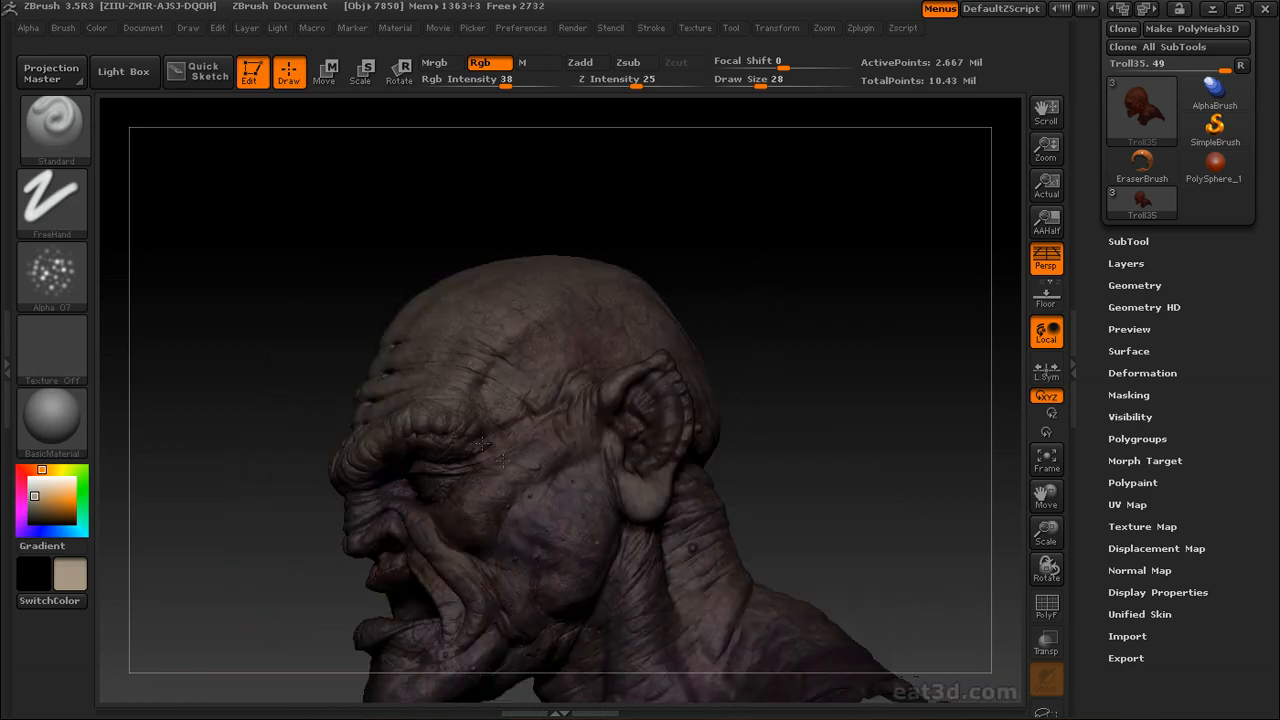
{"action": "left_click_drag", "start_coordinate": [454, 465], "coordinate": [494, 411]}
{"action": "left_click_drag", "start_coordinate": [600, 416], "coordinate": [518, 480]}
{"action": "left_click_drag", "start_coordinate": [625, 409], "coordinate": [527, 370]}
{"action": "left_click_drag", "start_coordinate": [478, 433], "coordinate": [549, 323]}
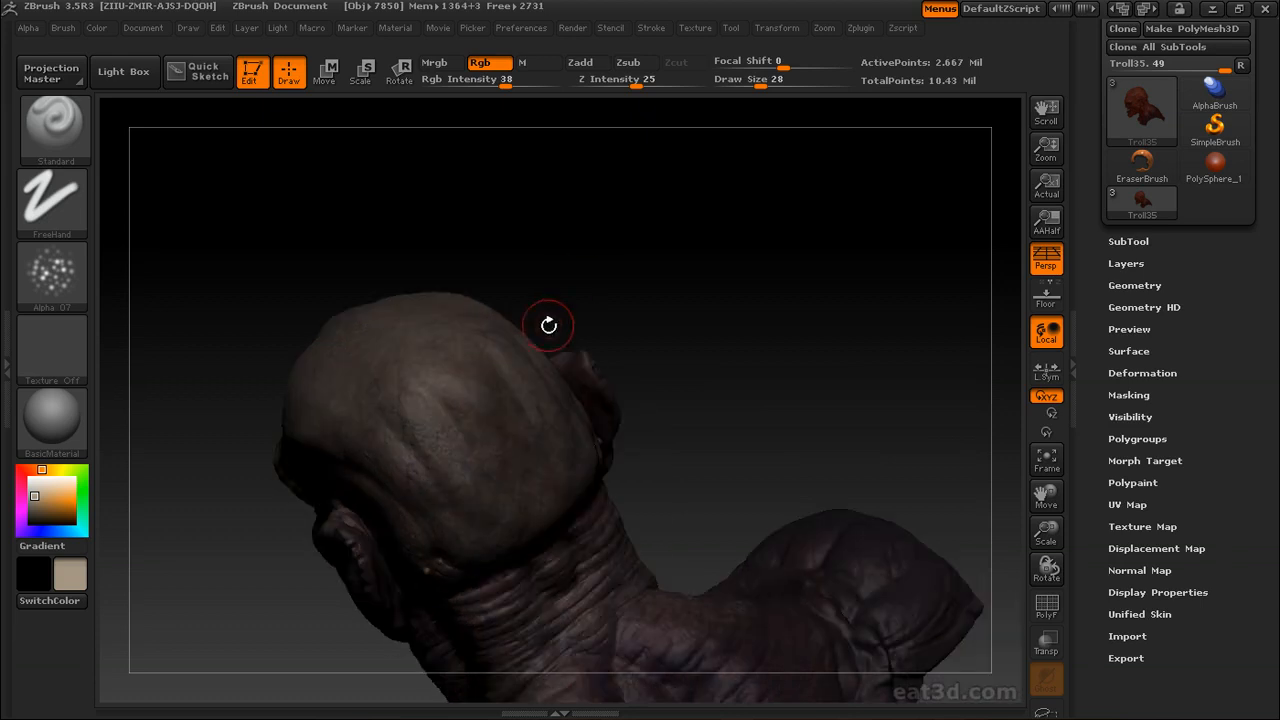
Brush light tan over the back of the head and the neck folds behind the ear
{"action": "left_click_drag", "start_coordinate": [640, 285], "coordinate": [426, 412]}
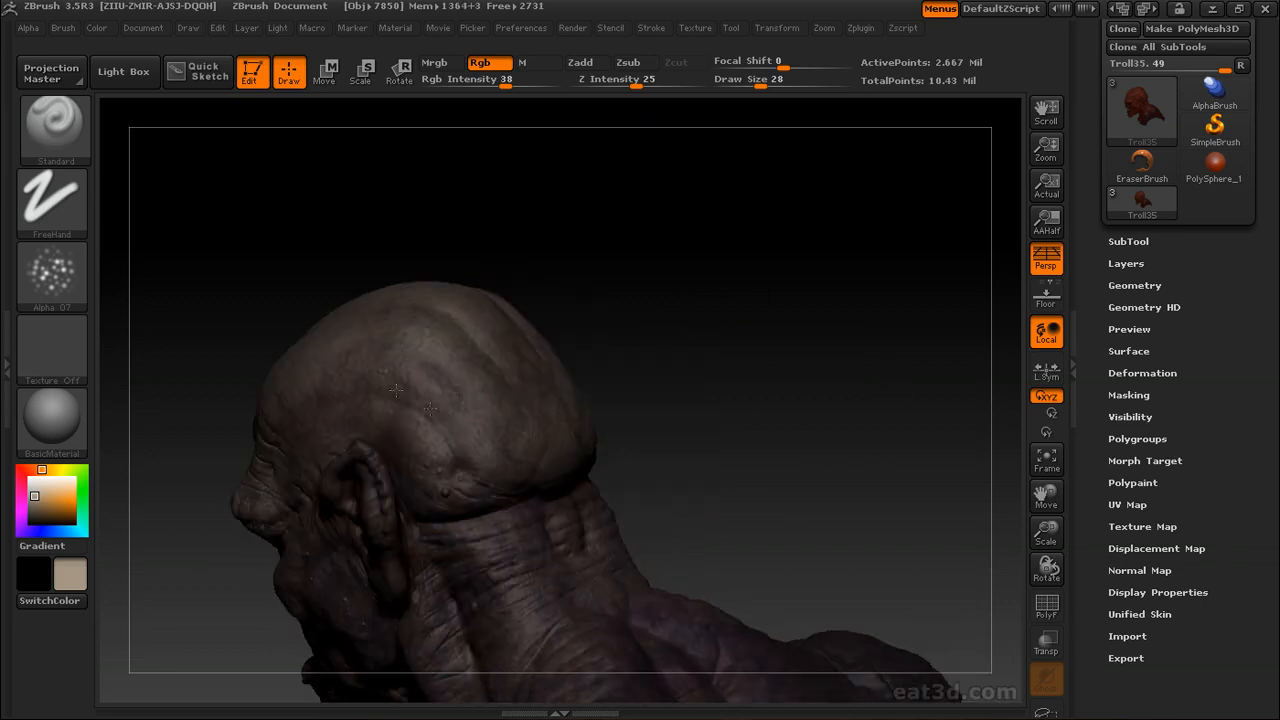
{"action": "left_click_drag", "start_coordinate": [610, 334], "coordinate": [680, 331]}
{"action": "mouse_move", "coordinate": [587, 422]}
{"action": "left_mouse_down"}
{"action": "mouse_move", "coordinate": [612, 440]}
{"action": "mouse_move", "coordinate": [484, 500]}
{"action": "mouse_move", "coordinate": [524, 532]}
{"action": "left_mouse_up"}
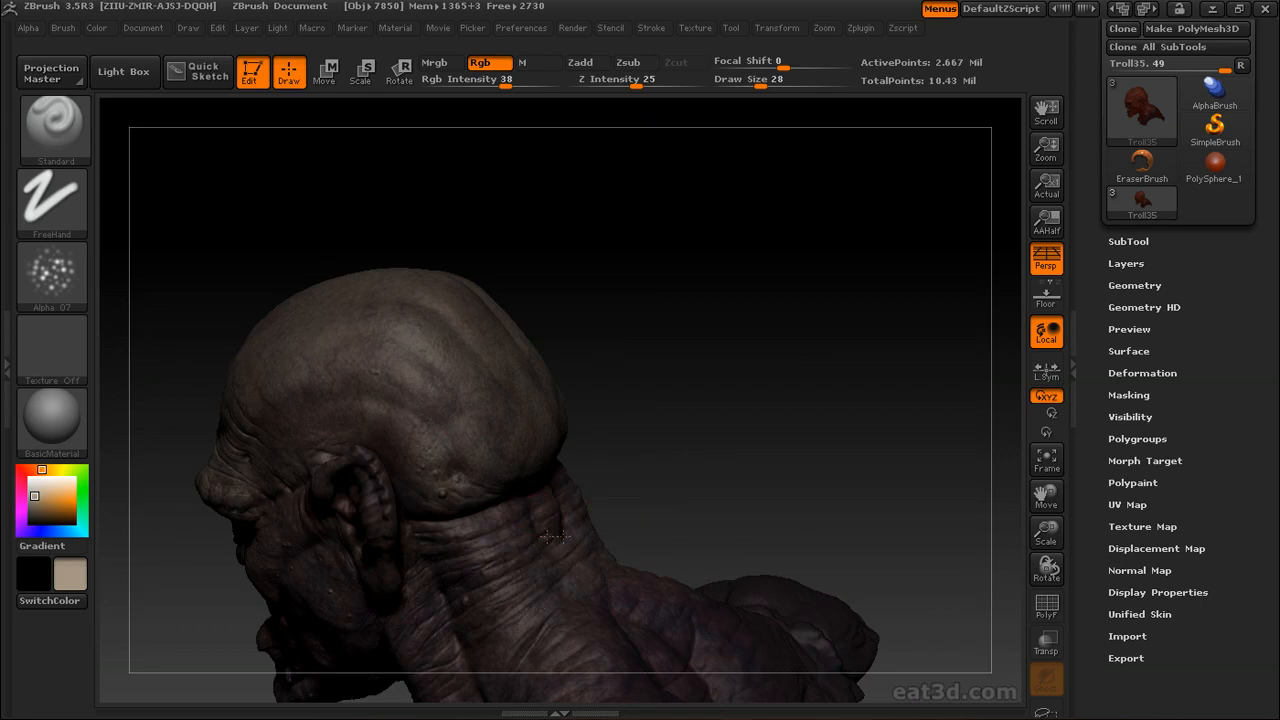
{"action": "left_click_drag", "start_coordinate": [572, 580], "coordinate": [457, 547]}
{"action": "left_click_drag", "start_coordinate": [493, 594], "coordinate": [519, 356]}
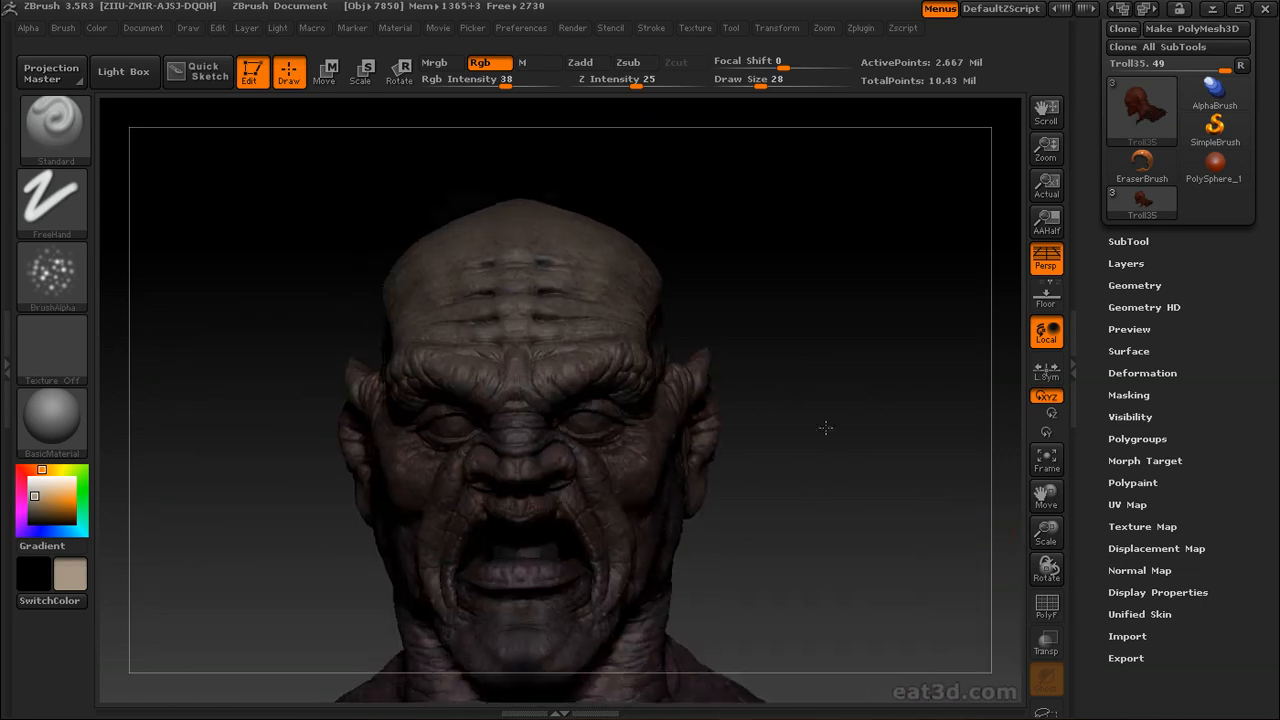
Raise the RGB intensity to 50, set draw size 27, and paint muted pinkish red over the folds beside the mouth
{"action": "mouse_move", "coordinate": [823, 429]}
{"action": "left_mouse_down"}
{"action": "mouse_move", "coordinate": [467, 418]}
{"action": "mouse_move", "coordinate": [860, 320]}
{"action": "left_mouse_up"}
{"action": "left_click_drag", "start_coordinate": [505, 85], "coordinate": [517, 85]}
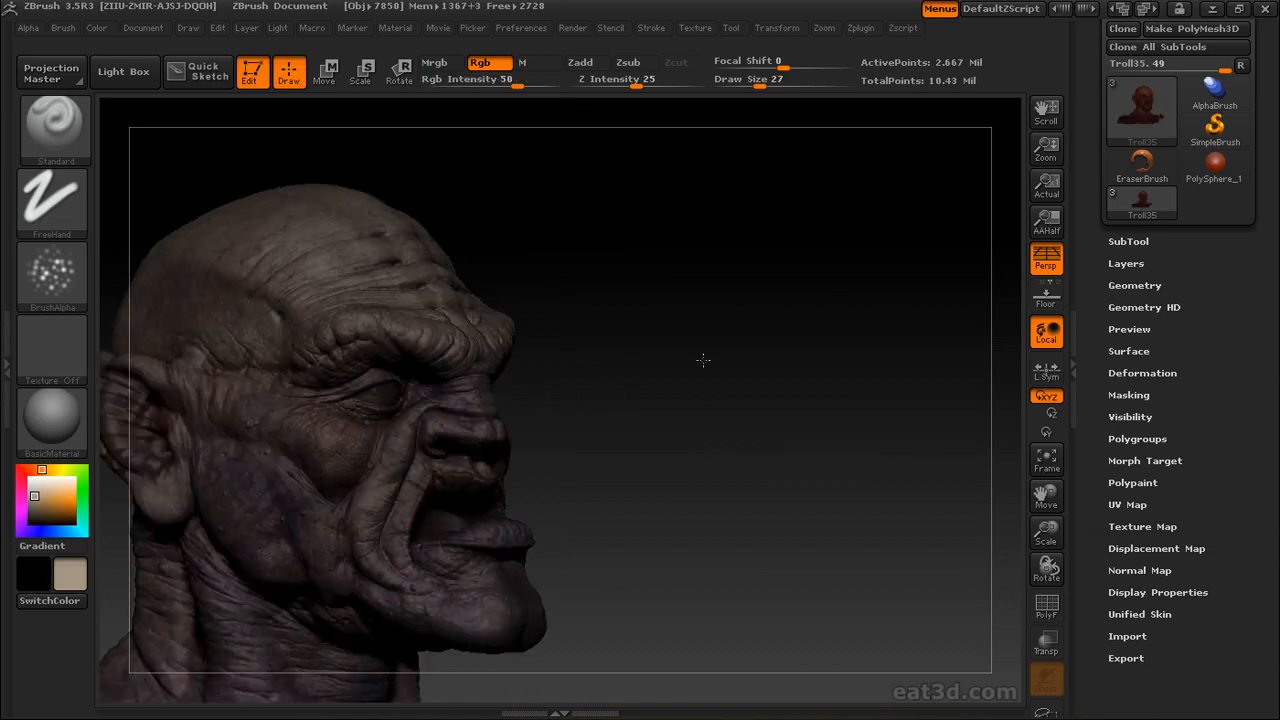
{"action": "left_click_drag", "start_coordinate": [703, 360], "coordinate": [480, 406]}
{"action": "left_click_drag", "start_coordinate": [358, 407], "coordinate": [470, 443]}
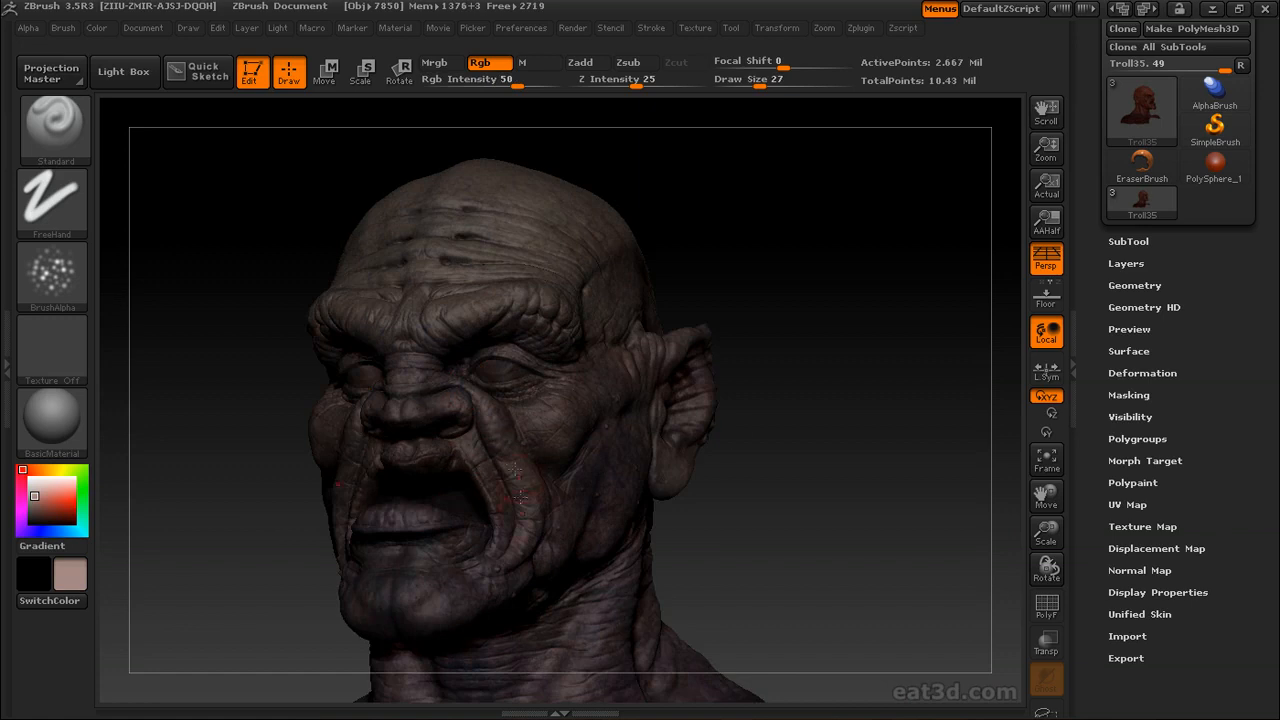
Paint muted pinkish red over the mouth fold, cheek, jaw and chin with draw size 28
{"action": "left_click_drag", "start_coordinate": [503, 492], "coordinate": [548, 445]}
{"action": "left_click_drag", "start_coordinate": [908, 366], "coordinate": [348, 450]}
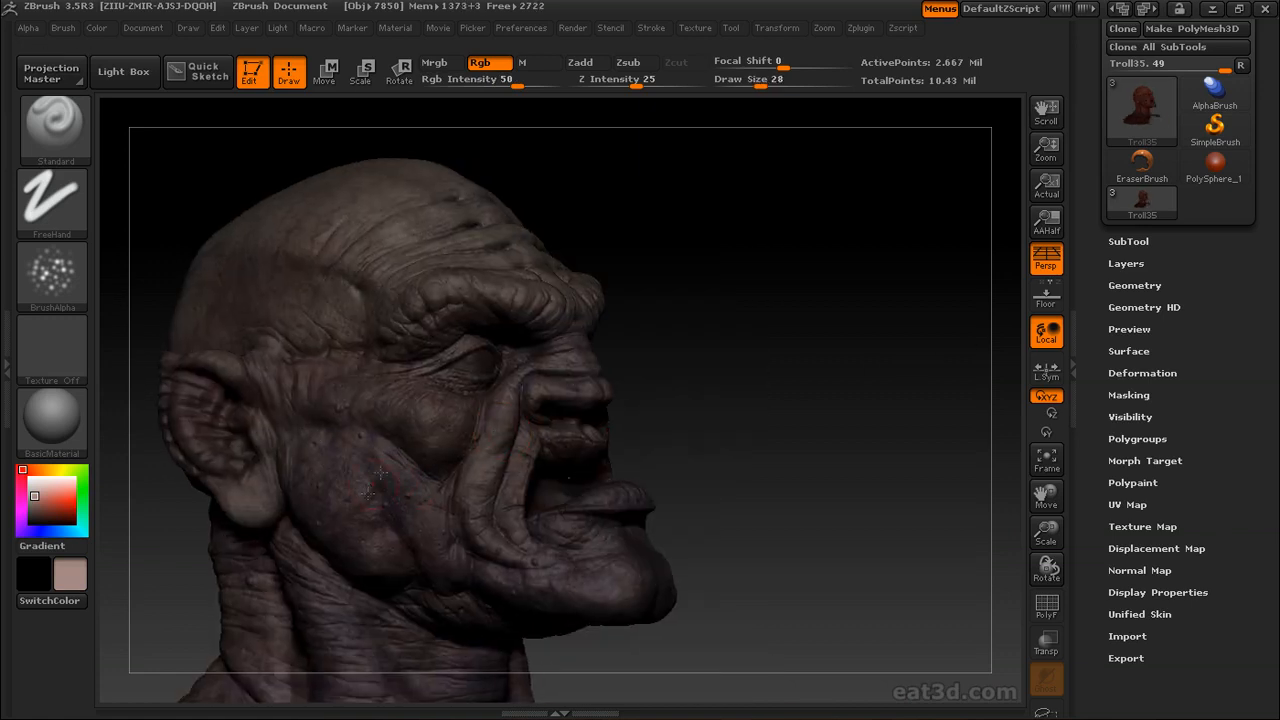
{"action": "mouse_move", "coordinate": [722, 408]}
{"action": "left_mouse_down"}
{"action": "mouse_move", "coordinate": [703, 383]}
{"action": "mouse_move", "coordinate": [600, 430]}
{"action": "left_mouse_up"}
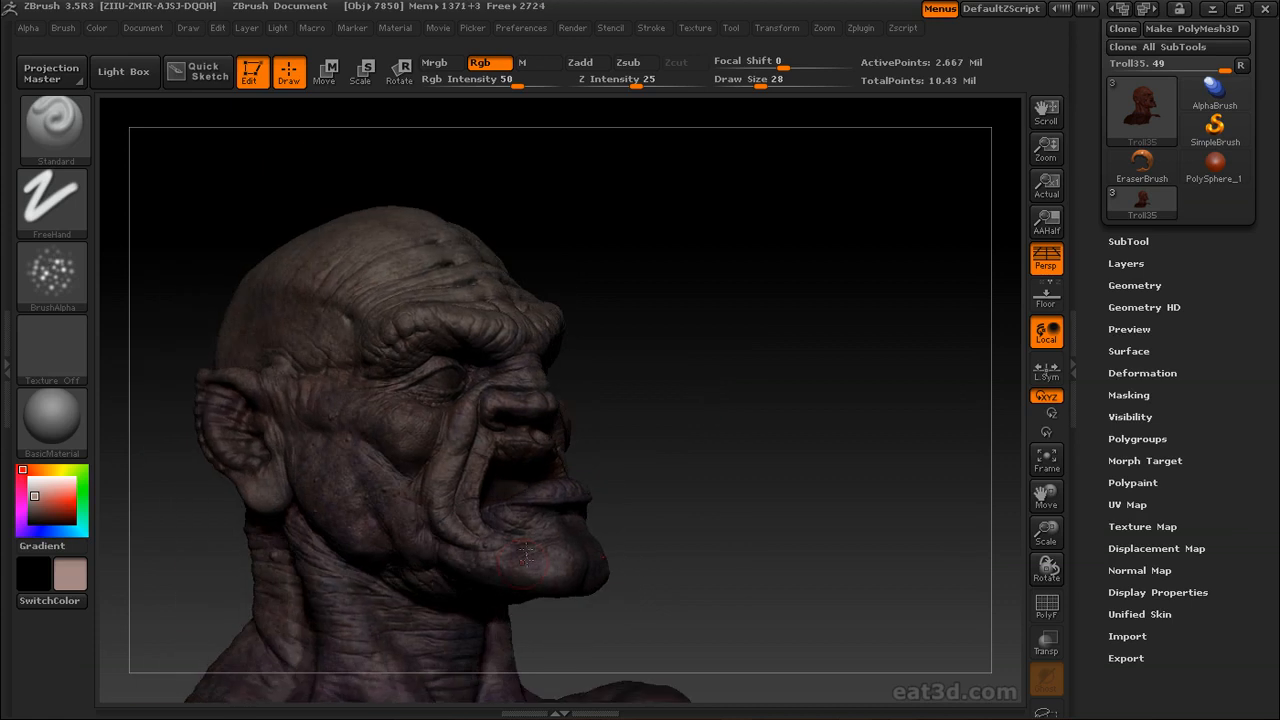
Switch to a pale purple and tint the chin, jawline and the front and side of the neck
{"action": "left_click", "coordinate": [21, 530]}
{"action": "left_click_drag", "start_coordinate": [728, 538], "coordinate": [563, 578]}
{"action": "left_click_drag", "start_coordinate": [760, 552], "coordinate": [811, 406]}
{"action": "left_click_drag", "start_coordinate": [812, 570], "coordinate": [505, 457]}
{"action": "left_click_drag", "start_coordinate": [532, 515], "coordinate": [491, 600]}
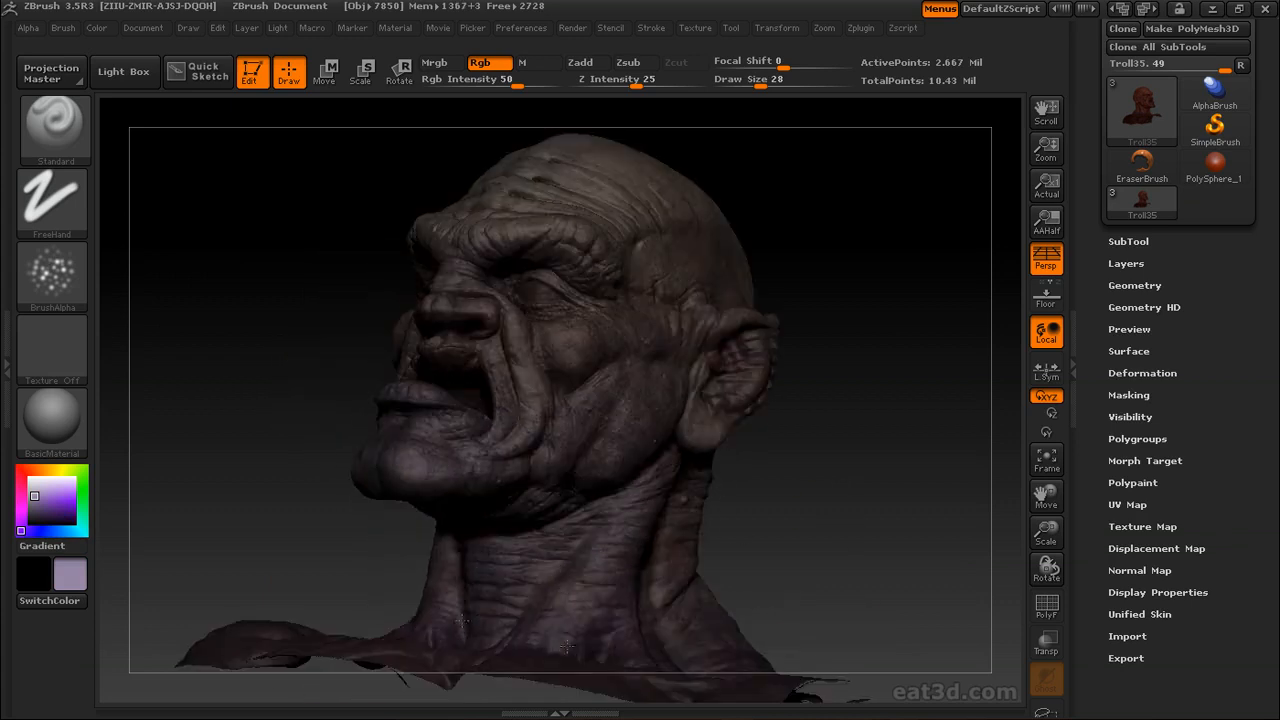
{"action": "left_click_drag", "start_coordinate": [806, 555], "coordinate": [806, 595]}
{"action": "left_click_drag", "start_coordinate": [846, 497], "coordinate": [715, 488]}
{"action": "left_click_drag", "start_coordinate": [805, 350], "coordinate": [770, 355]}
{"action": "left_click", "coordinate": [36, 488]}
{"action": "left_click", "coordinate": [36, 488]}
{"action": "mouse_move", "coordinate": [740, 450]}
{"action": "left_mouse_down"}
{"action": "mouse_move", "coordinate": [800, 420]}
{"action": "mouse_move", "coordinate": [640, 390]}
{"action": "left_mouse_up"}
{"action": "mouse_move", "coordinate": [190, 486]}
{"action": "left_mouse_down"}
{"action": "mouse_move", "coordinate": [234, 491]}
{"action": "mouse_move", "coordinate": [190, 468]}
{"action": "mouse_move", "coordinate": [250, 492]}
{"action": "mouse_move", "coordinate": [225, 495]}
{"action": "left_mouse_up"}
Choose a very dark purple, raise the draw size to 41, and shade the lower eye area, temple and ear region
{"action": "left_click", "coordinate": [24, 531]}
{"action": "left_click", "coordinate": [42, 518]}
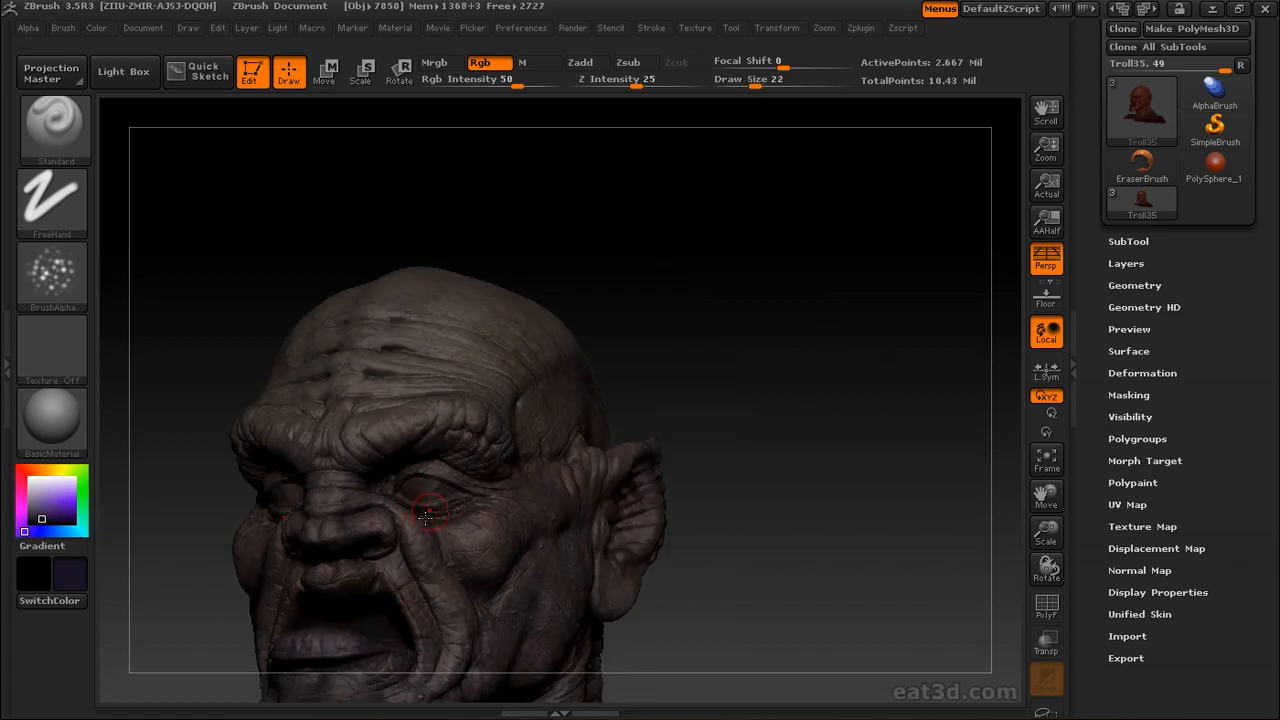
{"action": "key", "text": "bracketright"}
{"action": "key", "text": "bracketright"}
{"action": "left_click_drag", "start_coordinate": [502, 492], "coordinate": [563, 406]}
{"action": "mouse_move", "coordinate": [720, 386]}
{"action": "left_mouse_down"}
{"action": "mouse_move", "coordinate": [742, 372]}
{"action": "mouse_move", "coordinate": [746, 388]}
{"action": "mouse_move", "coordinate": [770, 386]}
{"action": "mouse_move", "coordinate": [814, 363]}
{"action": "mouse_move", "coordinate": [786, 366]}
{"action": "left_mouse_up"}
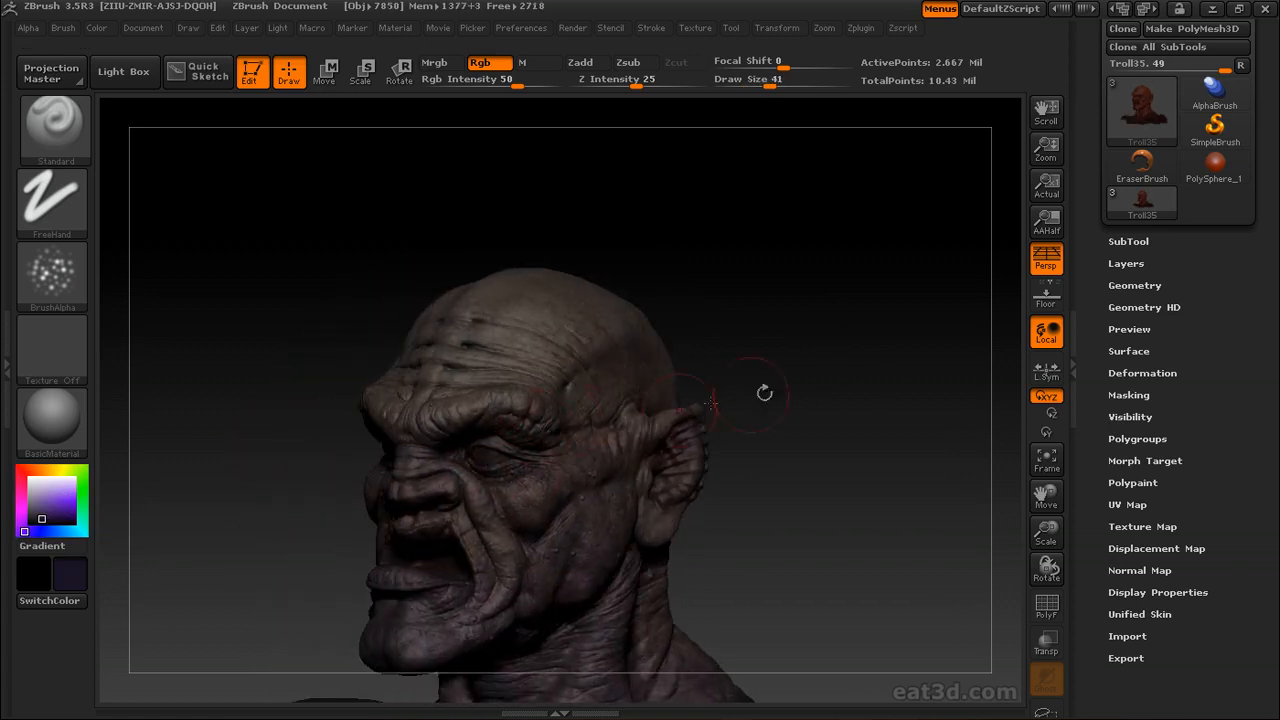
{"action": "left_click_drag", "start_coordinate": [714, 402], "coordinate": [738, 436]}
{"action": "left_click_drag", "start_coordinate": [566, 526], "coordinate": [510, 505]}
{"action": "left_click_drag", "start_coordinate": [748, 487], "coordinate": [800, 480]}
{"action": "mouse_move", "coordinate": [740, 440]}
{"action": "left_mouse_down"}
{"action": "mouse_move", "coordinate": [670, 440]}
{"action": "mouse_move", "coordinate": [790, 400]}
{"action": "left_mouse_up"}
Reduce the draw size to 21 and paint dark purple into the eye sockets and facial hollows
{"action": "key", "text": "bracketleft"}
{"action": "mouse_move", "coordinate": [620, 450]}
{"action": "left_mouse_down"}
{"action": "mouse_move", "coordinate": [640, 430]}
{"action": "mouse_move", "coordinate": [641, 399]}
{"action": "mouse_move", "coordinate": [469, 476]}
{"action": "left_mouse_up"}
{"action": "left_click_drag", "start_coordinate": [769, 442], "coordinate": [641, 549]}
{"action": "left_click_drag", "start_coordinate": [860, 445], "coordinate": [584, 484]}
{"action": "key", "text": "["}
{"action": "left_click_drag", "start_coordinate": [800, 440], "coordinate": [700, 436]}
{"action": "mouse_move", "coordinate": [770, 400]}
{"action": "left_mouse_down"}
{"action": "mouse_move", "coordinate": [812, 430]}
{"action": "mouse_move", "coordinate": [742, 320]}
{"action": "left_mouse_up"}
Choose a muted pinkish red, set draw size 24, and tint the forehead wrinkles and brow ridge
{"action": "left_click", "coordinate": [21, 471]}
{"action": "left_click", "coordinate": [33, 496]}
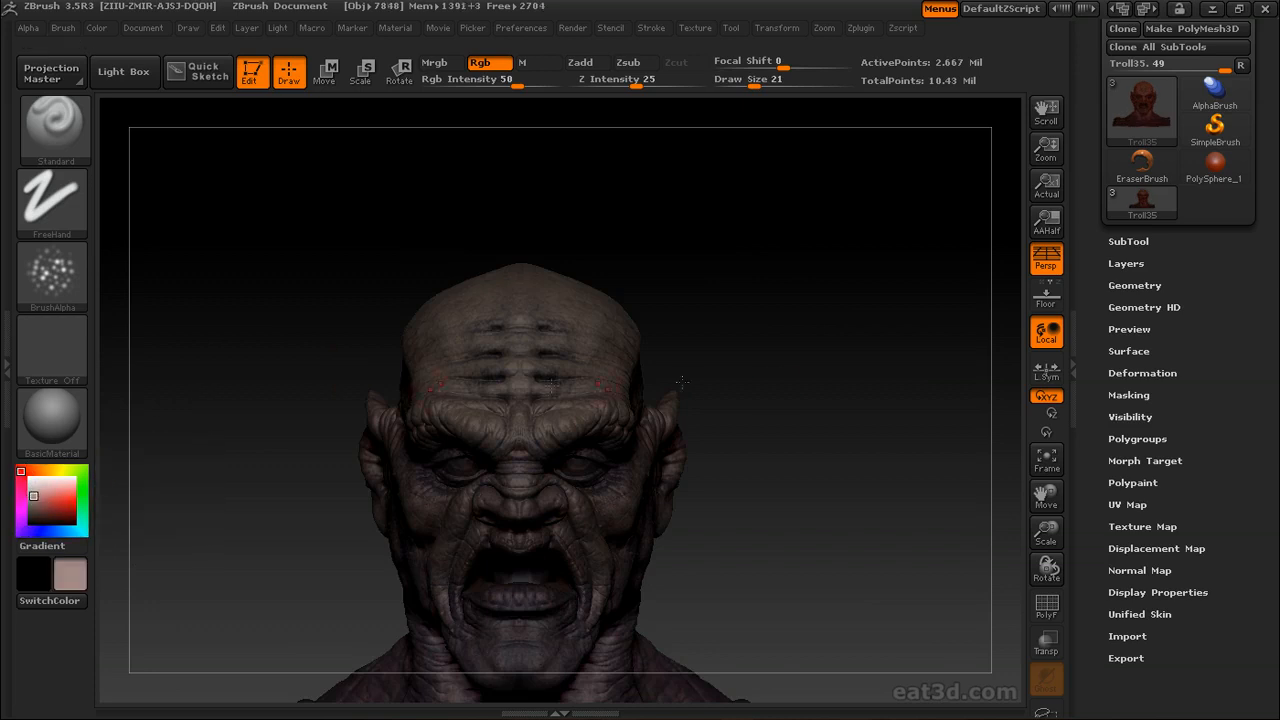
{"action": "left_click_drag", "start_coordinate": [690, 392], "coordinate": [722, 387]}
{"action": "left_click_drag", "start_coordinate": [690, 430], "coordinate": [645, 455]}
{"action": "mouse_move", "coordinate": [847, 403]}
{"action": "left_mouse_down", "text": "alt"}
{"action": "mouse_move", "coordinate": [795, 343]}
{"action": "mouse_move", "coordinate": [832, 326]}
{"action": "left_mouse_up", "text": "alt"}
{"action": "key", "text": "s"}
{"action": "left_click_drag", "start_coordinate": [433, 390], "coordinate": [441, 390]}
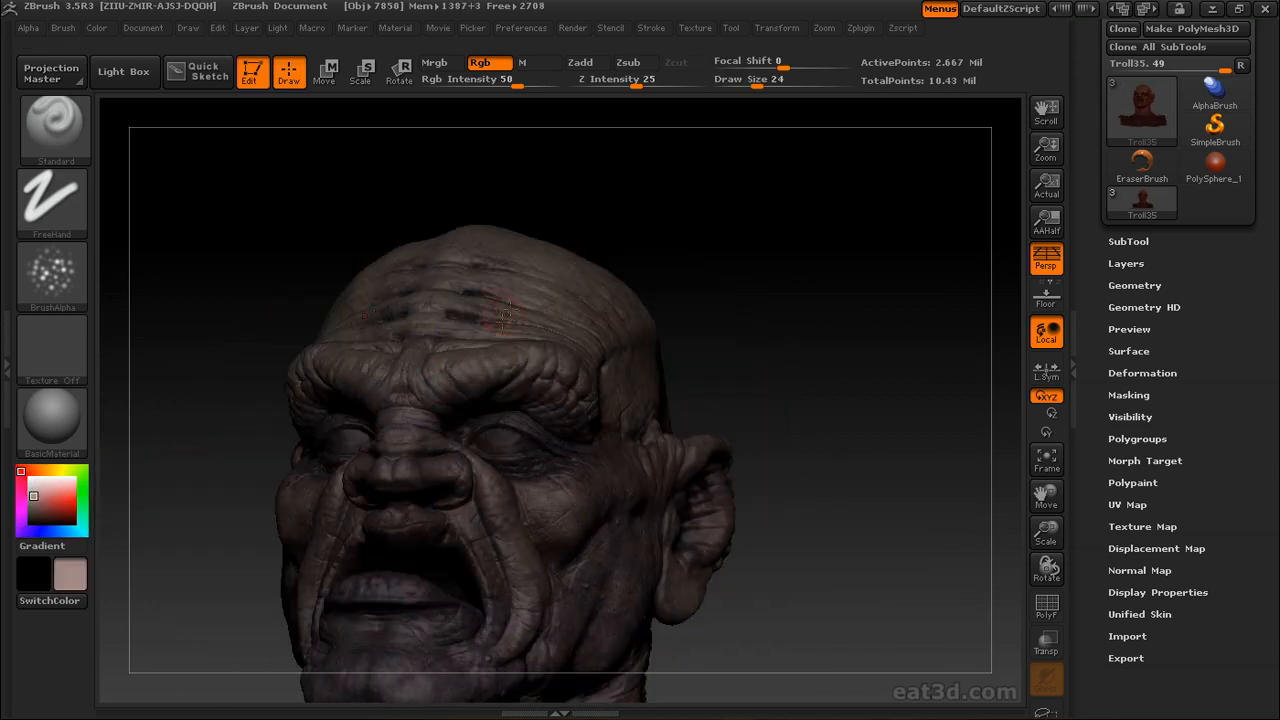
{"action": "left_click_drag", "start_coordinate": [690, 335], "coordinate": [735, 333]}
{"action": "left_click_drag", "start_coordinate": [1000, 636], "coordinate": [357, 346]}
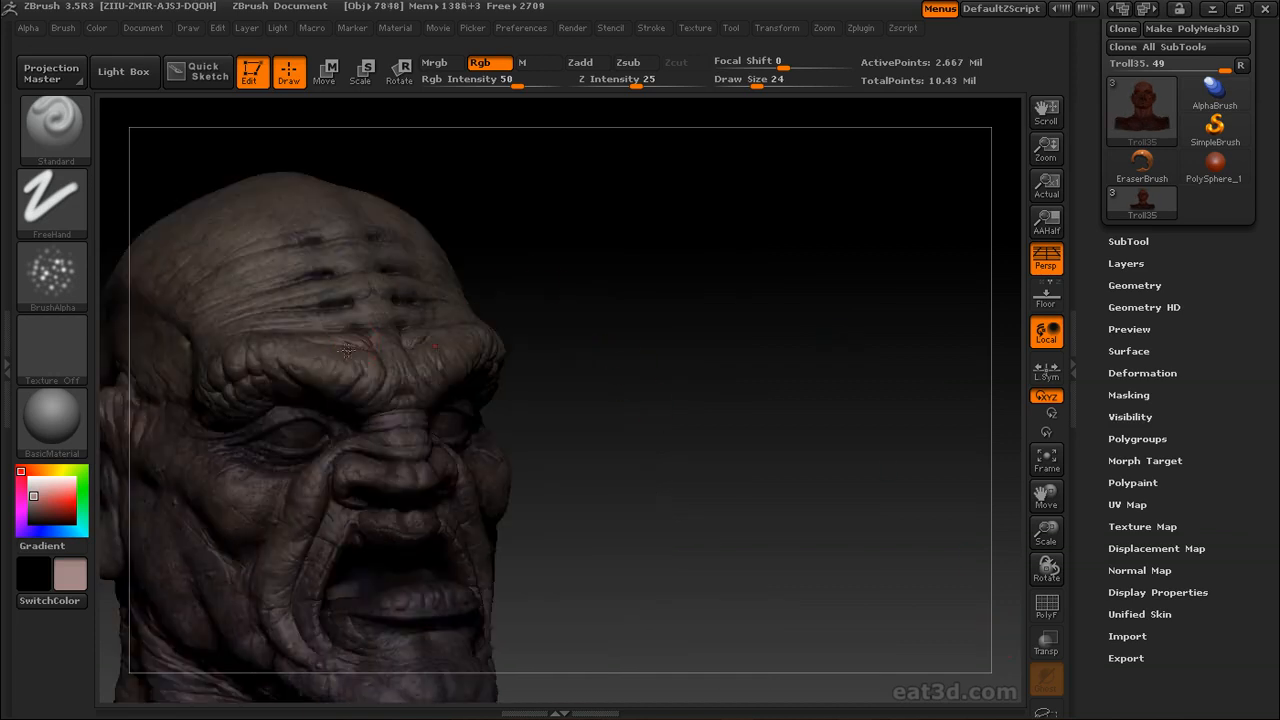
{"action": "left_click_drag", "start_coordinate": [563, 193], "coordinate": [537, 305]}
Shift the color to a warm light tan and paint the outer brow, temple, cheek and jaw
{"action": "key", "text": "c"}
{"action": "left_click_drag", "start_coordinate": [215, 430], "coordinate": [215, 475]}
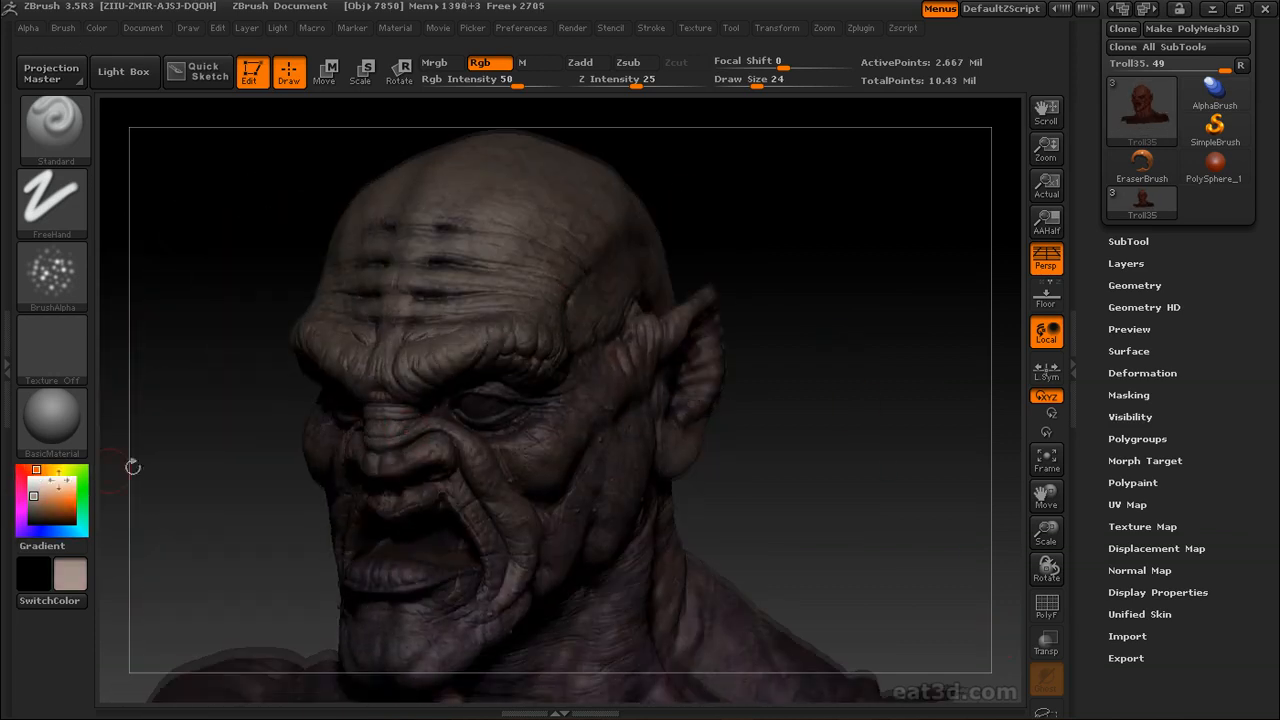
{"action": "left_click_drag", "start_coordinate": [470, 458], "coordinate": [604, 438]}
{"action": "left_click_drag", "start_coordinate": [652, 358], "coordinate": [552, 369]}
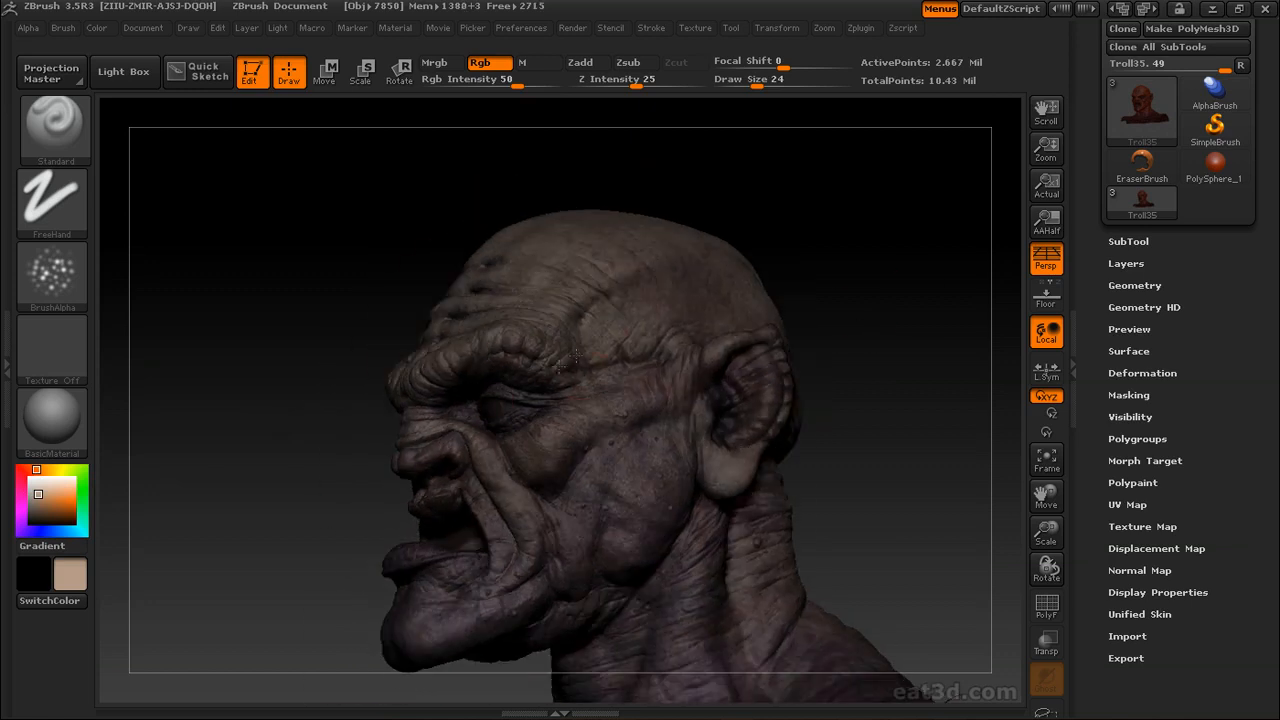
{"action": "mouse_move", "coordinate": [915, 308]}
{"action": "left_mouse_down"}
{"action": "mouse_move", "coordinate": [846, 289]}
{"action": "mouse_move", "coordinate": [365, 445]}
{"action": "mouse_move", "coordinate": [380, 476]}
{"action": "left_mouse_up"}
{"action": "left_click_drag", "start_coordinate": [730, 357], "coordinate": [347, 447]}
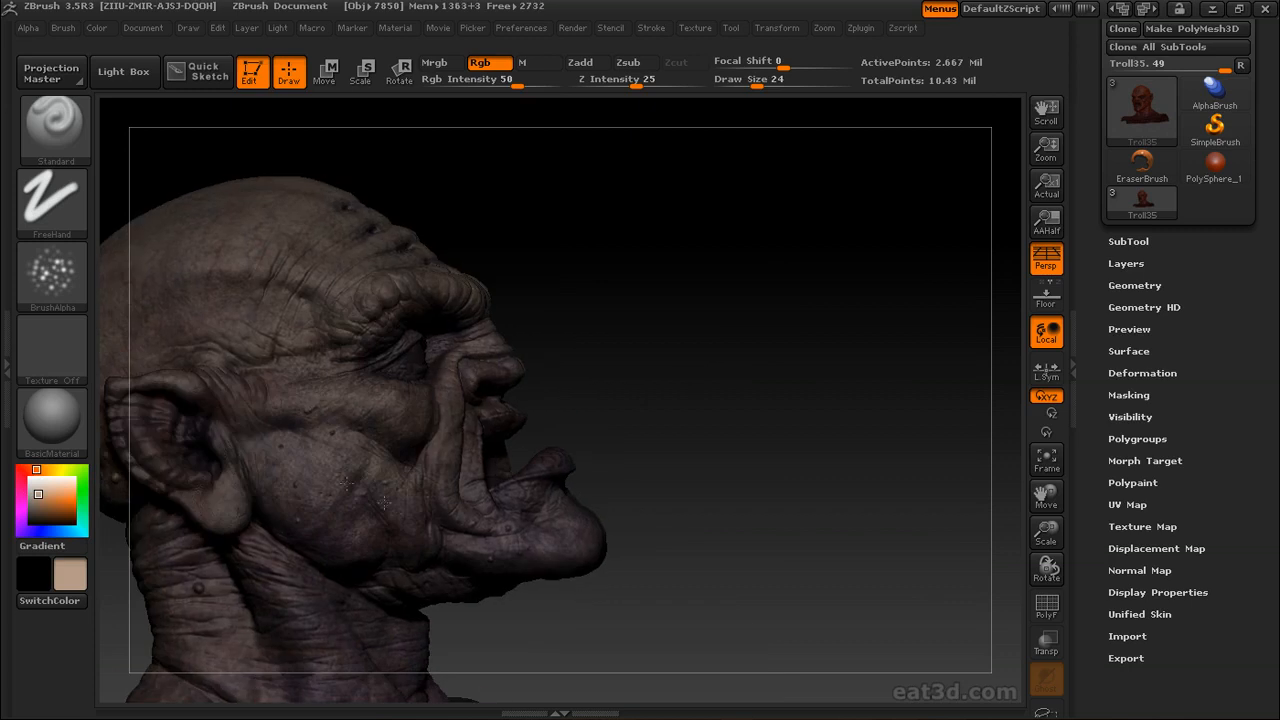
{"action": "mouse_move", "coordinate": [657, 397]}
{"action": "left_mouse_down"}
{"action": "mouse_move", "coordinate": [292, 533]}
{"action": "mouse_move", "coordinate": [390, 488]}
{"action": "left_mouse_up"}
{"action": "left_click_drag", "start_coordinate": [389, 535], "coordinate": [347, 570]}
{"action": "left_click_drag", "start_coordinate": [645, 500], "coordinate": [390, 530]}
Pick a dusty rose and tint the mouth folds, jaw and chin, then shift the hue toward red for more strokes
{"action": "left_click", "coordinate": [21, 481]}
{"action": "left_click_drag", "start_coordinate": [680, 490], "coordinate": [535, 518]}
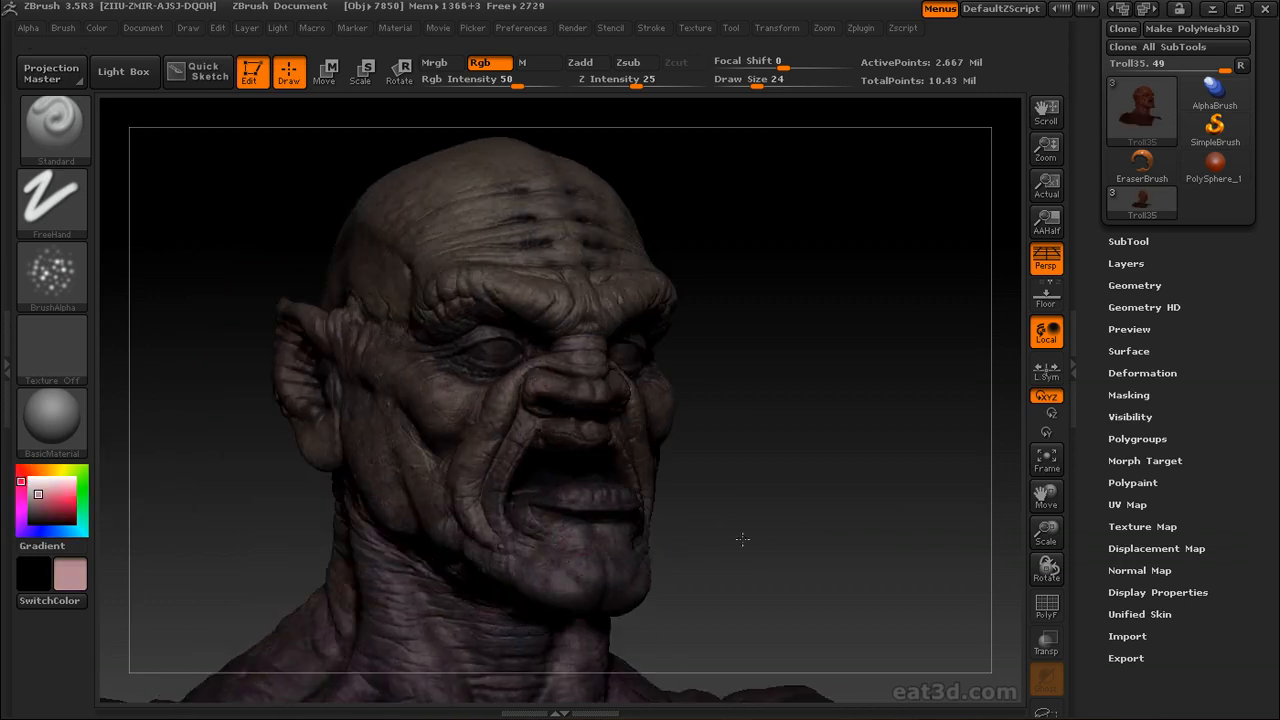
{"action": "left_click_drag", "start_coordinate": [782, 517], "coordinate": [578, 569]}
{"action": "mouse_move", "coordinate": [768, 537]}
{"action": "left_mouse_down"}
{"action": "mouse_move", "coordinate": [920, 434]}
{"action": "mouse_move", "coordinate": [688, 514]}
{"action": "left_mouse_up"}
{"action": "left_click_drag", "start_coordinate": [540, 518], "coordinate": [595, 516]}
{"action": "mouse_move", "coordinate": [830, 557]}
{"action": "left_mouse_down"}
{"action": "mouse_move", "coordinate": [840, 402]}
{"action": "mouse_move", "coordinate": [652, 573]}
{"action": "left_mouse_up"}
{"action": "mouse_move", "coordinate": [560, 603]}
{"action": "left_mouse_down"}
{"action": "mouse_move", "coordinate": [800, 480]}
{"action": "mouse_move", "coordinate": [780, 352]}
{"action": "mouse_move", "coordinate": [800, 370]}
{"action": "mouse_move", "coordinate": [791, 331]}
{"action": "mouse_move", "coordinate": [720, 390]}
{"action": "left_mouse_up"}
{"action": "left_click", "coordinate": [25, 471]}
{"action": "mouse_move", "coordinate": [600, 420]}
{"action": "left_mouse_down"}
{"action": "mouse_move", "coordinate": [650, 400]}
{"action": "mouse_move", "coordinate": [760, 400]}
{"action": "mouse_move", "coordinate": [620, 380]}
{"action": "left_mouse_up"}
{"action": "left_click_drag", "start_coordinate": [527, 278], "coordinate": [860, 350]}
Choose a very dark muted purple, set the draw size to 41, and darken the forehead and the top of the skull
{"action": "left_click", "coordinate": [32, 522]}
{"action": "mouse_move", "coordinate": [770, 250]}
{"action": "left_mouse_down", "text": "alt"}
{"action": "mouse_move", "coordinate": [703, 337]}
{"action": "mouse_move", "coordinate": [700, 410]}
{"action": "left_mouse_up", "text": "alt"}
{"action": "left_click_drag", "start_coordinate": [757, 86], "coordinate": [769, 86]}
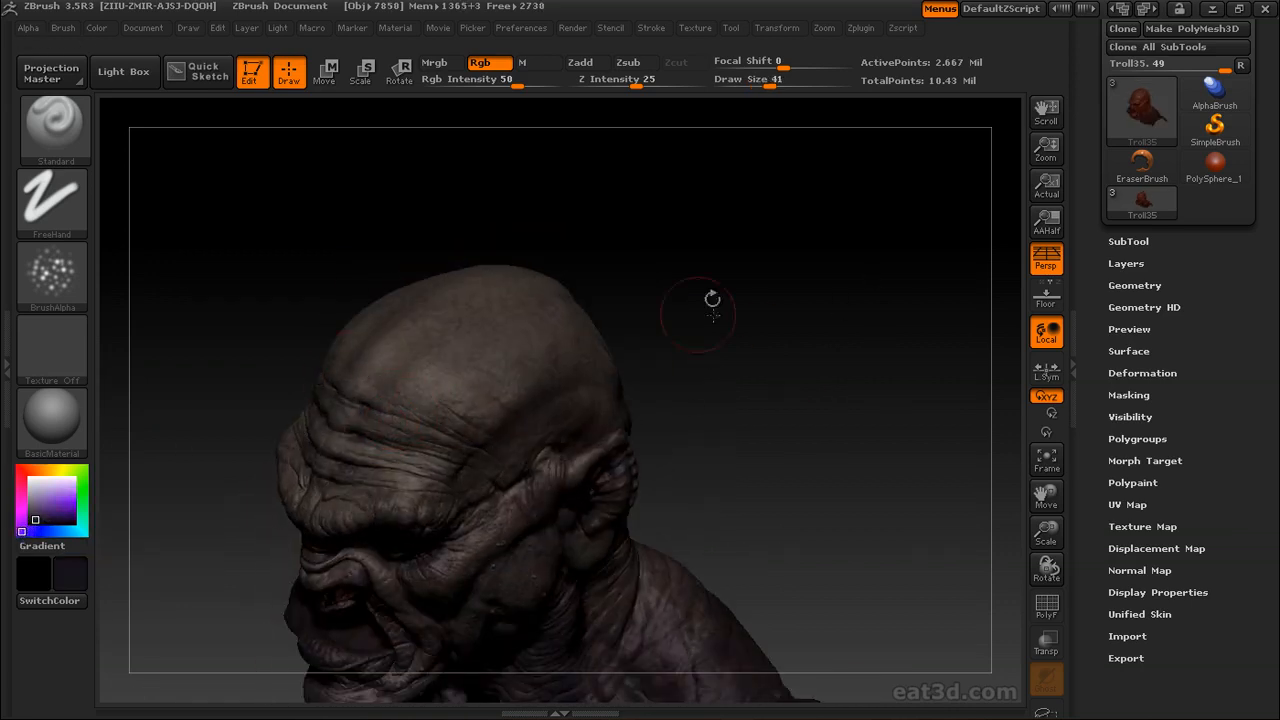
{"action": "left_click_drag", "start_coordinate": [487, 417], "coordinate": [445, 485]}
{"action": "left_click", "coordinate": [29, 29]}
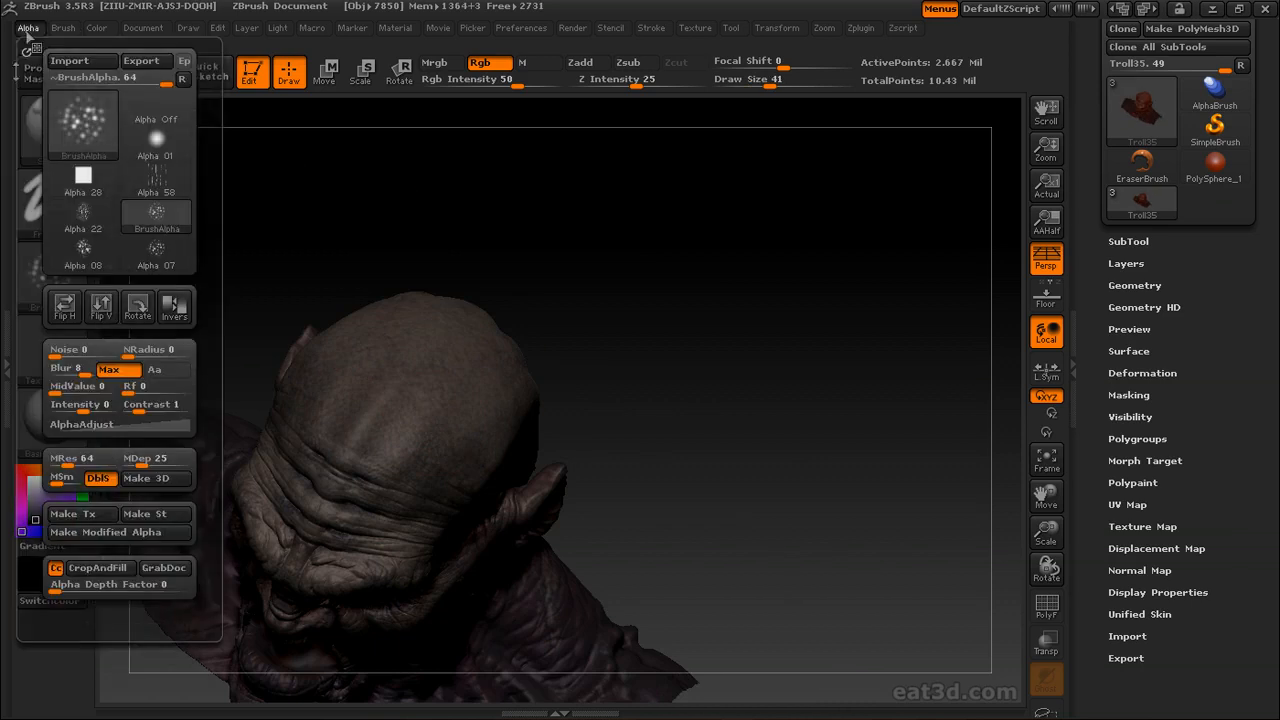
{"action": "left_click_drag", "start_coordinate": [644, 315], "coordinate": [592, 330]}
{"action": "left_click_drag", "start_coordinate": [689, 360], "coordinate": [478, 442]}
{"action": "left_click_drag", "start_coordinate": [657, 396], "coordinate": [770, 400]}
Lower the draw size to 33 and darken the brow ridge and forehead wrinkles with the dark purple
{"action": "key", "text": "s"}
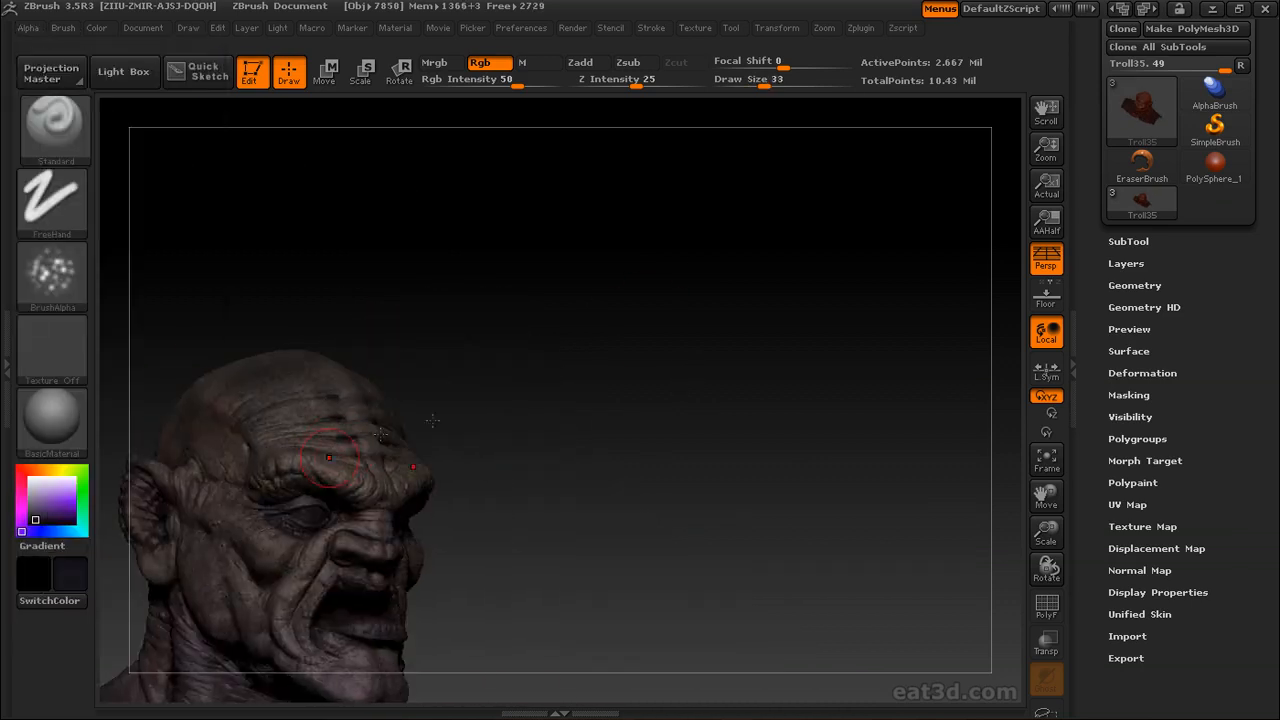
{"action": "left_click_drag", "start_coordinate": [331, 457], "coordinate": [326, 457]}
{"action": "left_click_drag", "start_coordinate": [600, 430], "coordinate": [259, 490]}
{"action": "left_click_drag", "start_coordinate": [413, 427], "coordinate": [406, 464]}
{"action": "left_click_drag", "start_coordinate": [431, 444], "coordinate": [437, 461]}
{"action": "left_click_drag", "start_coordinate": [640, 430], "coordinate": [438, 461]}
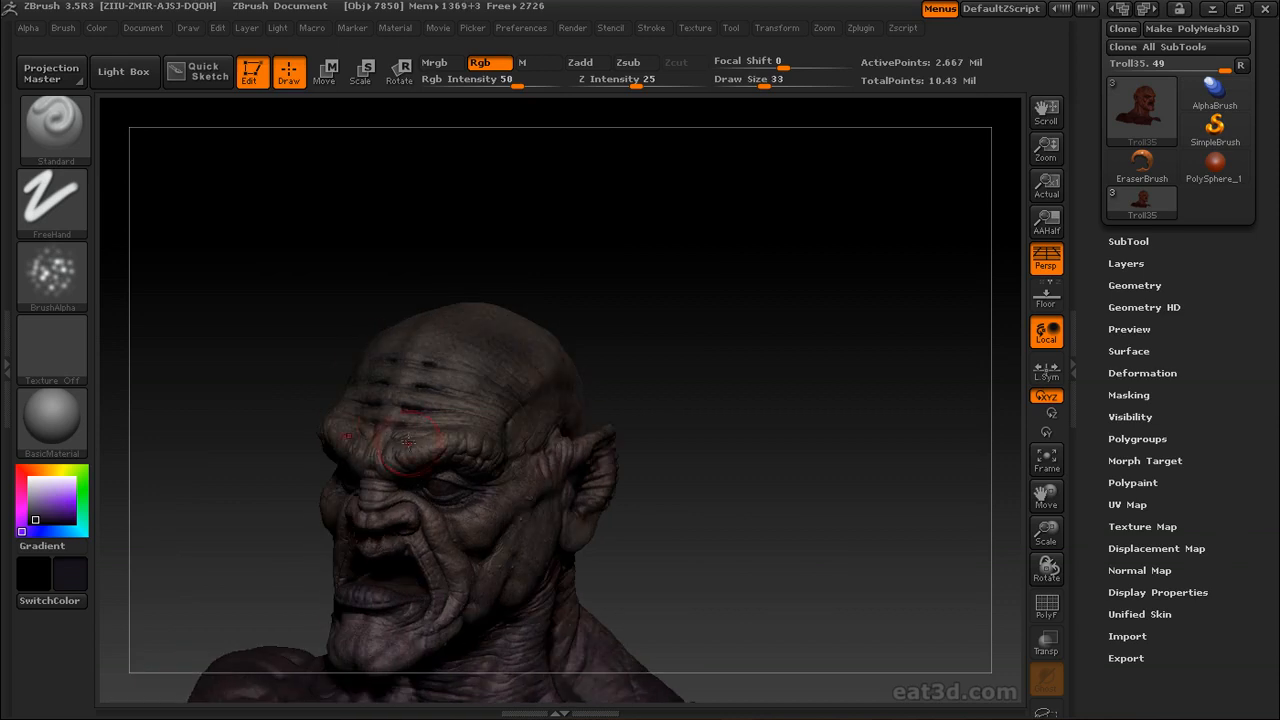
{"action": "left_click_drag", "start_coordinate": [470, 250], "coordinate": [456, 419]}
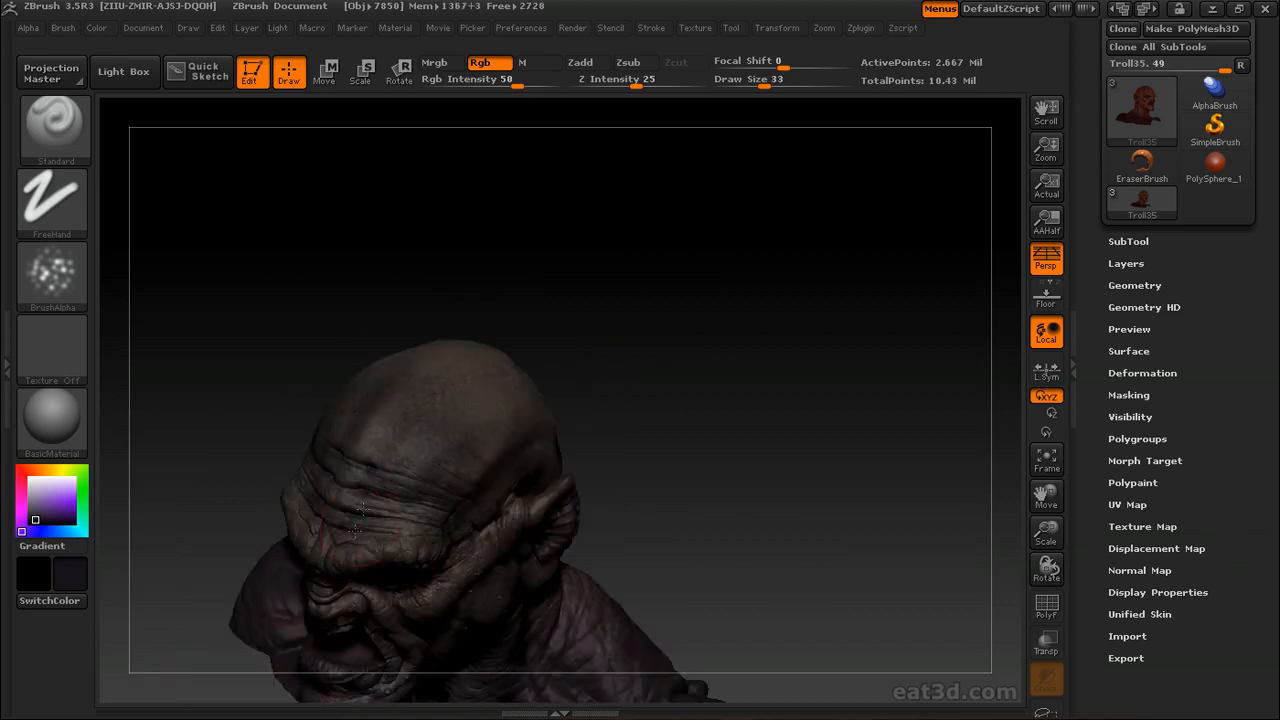
{"action": "left_click_drag", "start_coordinate": [582, 402], "coordinate": [586, 334]}
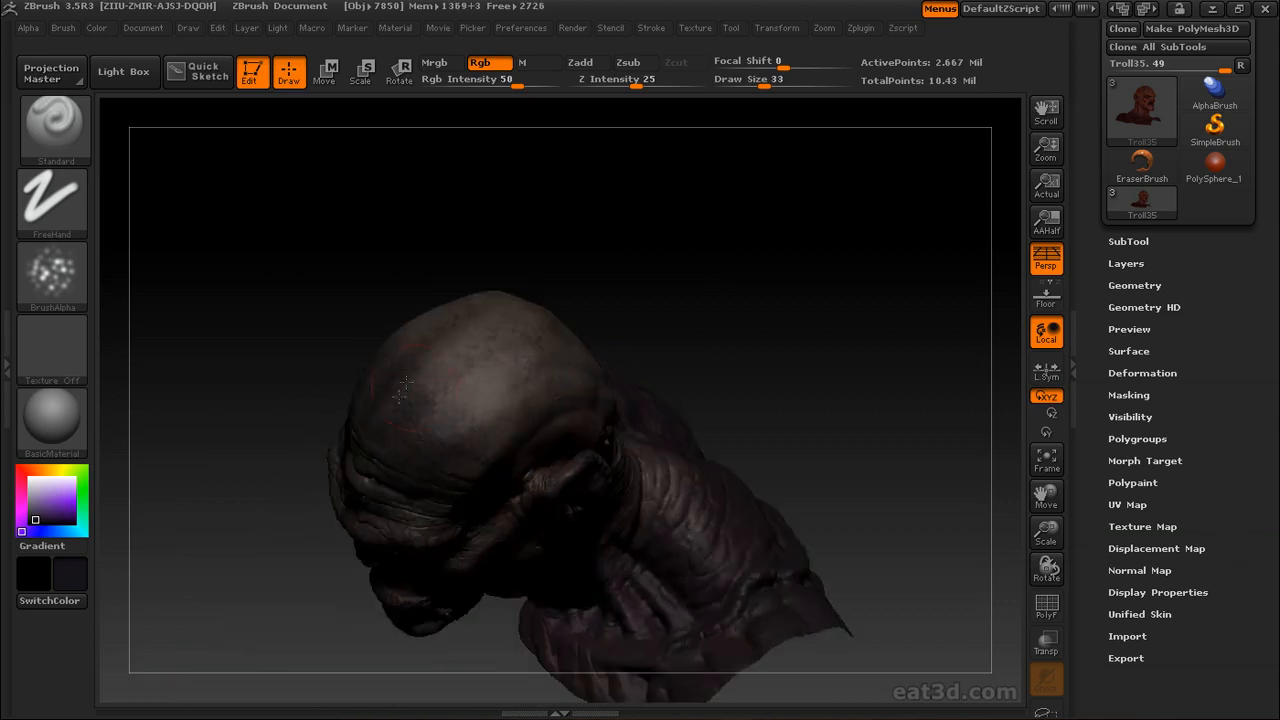
Brush dark purple from the upper forehead over the crown and side of the skull
{"action": "mouse_move", "coordinate": [429, 434]}
{"action": "left_mouse_down"}
{"action": "mouse_move", "coordinate": [443, 471]}
{"action": "mouse_move", "coordinate": [383, 455]}
{"action": "left_mouse_up"}
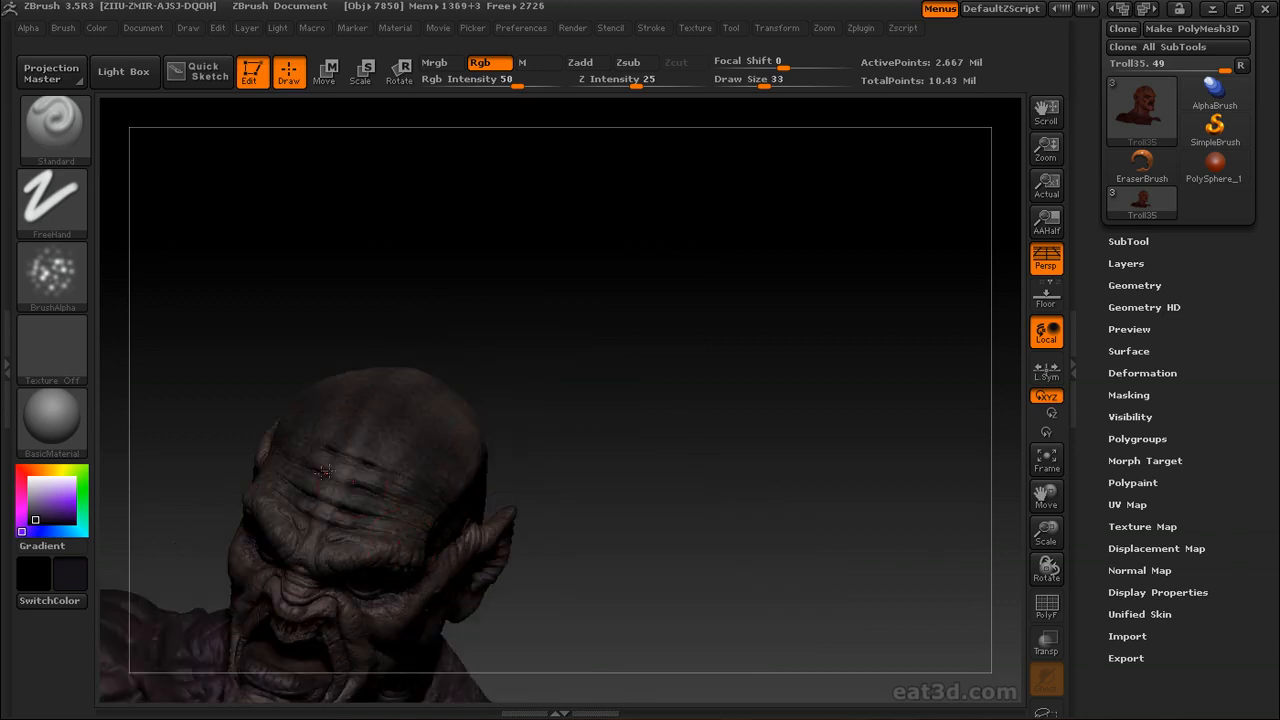
{"action": "mouse_move", "coordinate": [571, 377]}
{"action": "left_mouse_down"}
{"action": "mouse_move", "coordinate": [586, 349]}
{"action": "mouse_move", "coordinate": [491, 433]}
{"action": "mouse_move", "coordinate": [398, 472]}
{"action": "left_mouse_up"}
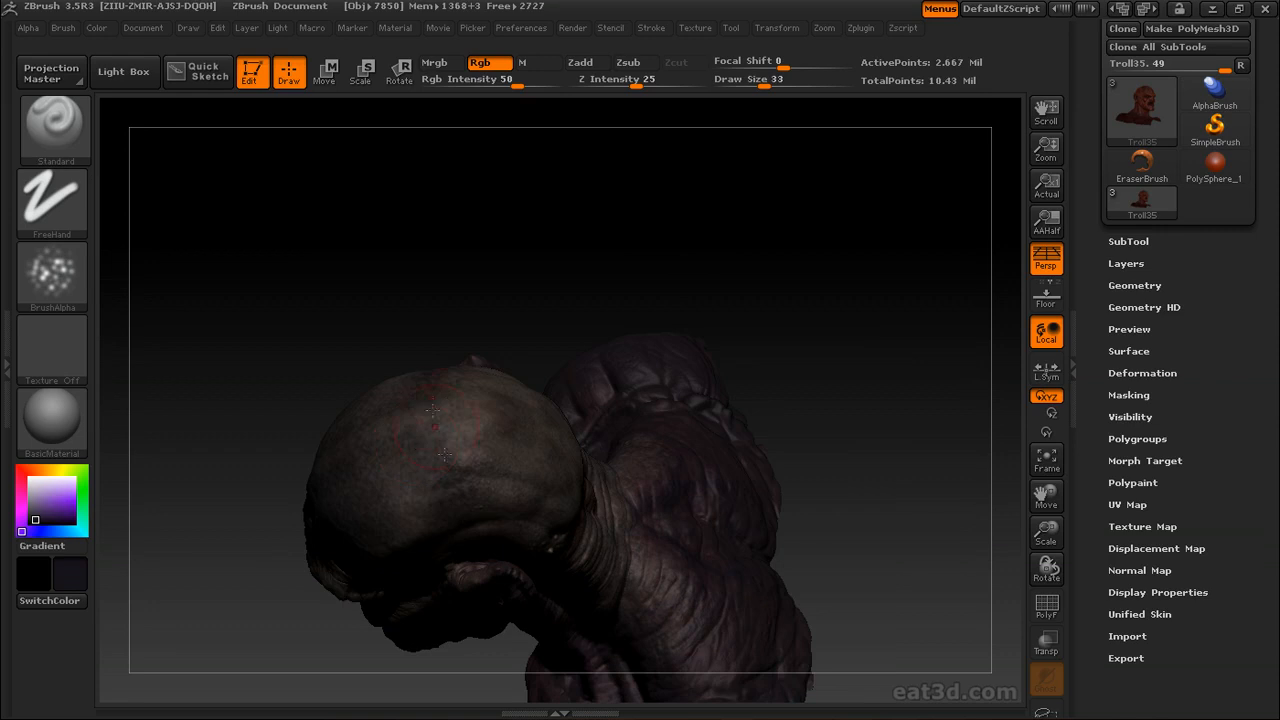
{"action": "left_click_drag", "start_coordinate": [488, 490], "coordinate": [486, 389]}
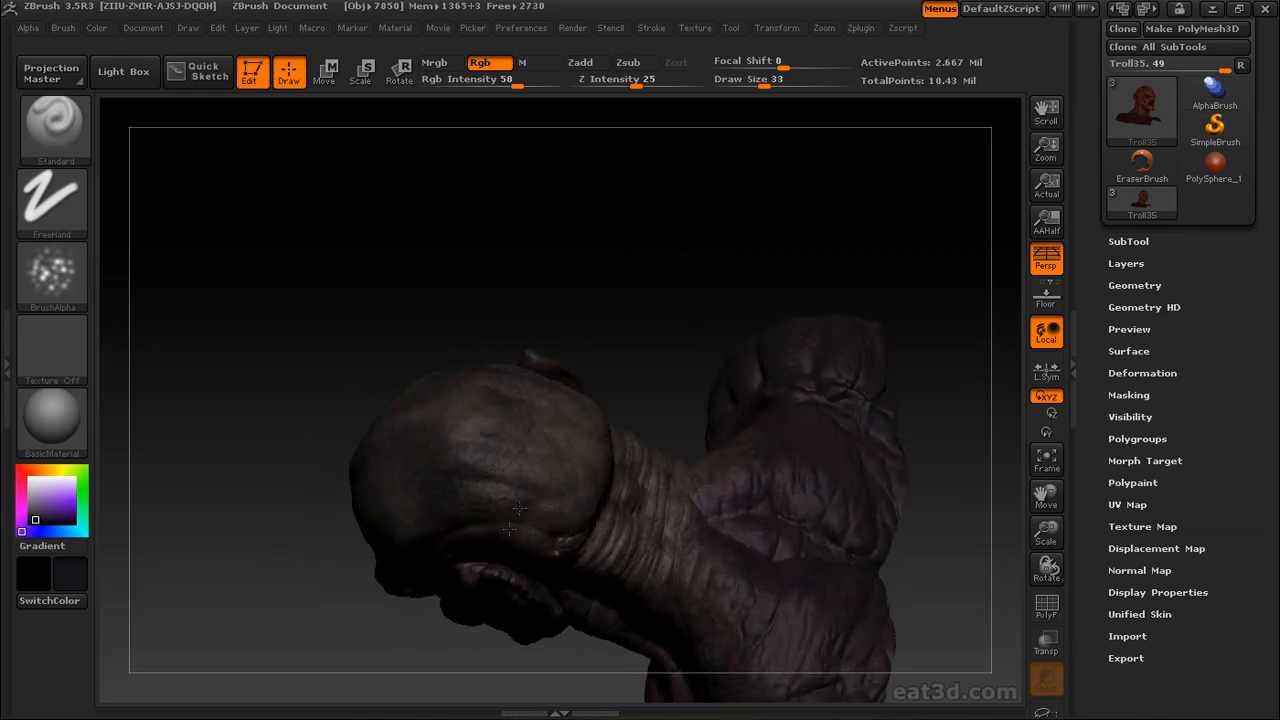
{"action": "left_click_drag", "start_coordinate": [650, 470], "coordinate": [678, 382]}
{"action": "left_click_drag", "start_coordinate": [513, 421], "coordinate": [438, 325]}
Darken the top and back of the skull using draw size 53, then reduce the brush to 37
{"action": "left_click_drag", "start_coordinate": [597, 347], "coordinate": [588, 316]}
{"action": "left_click_drag", "start_coordinate": [840, 414], "coordinate": [550, 440]}
{"action": "mouse_move", "coordinate": [700, 361]}
{"action": "left_mouse_down"}
{"action": "mouse_move", "coordinate": [780, 320]}
{"action": "mouse_move", "coordinate": [760, 280]}
{"action": "mouse_move", "coordinate": [543, 343]}
{"action": "left_mouse_up"}
{"action": "left_click_drag", "start_coordinate": [600, 380], "coordinate": [666, 360]}
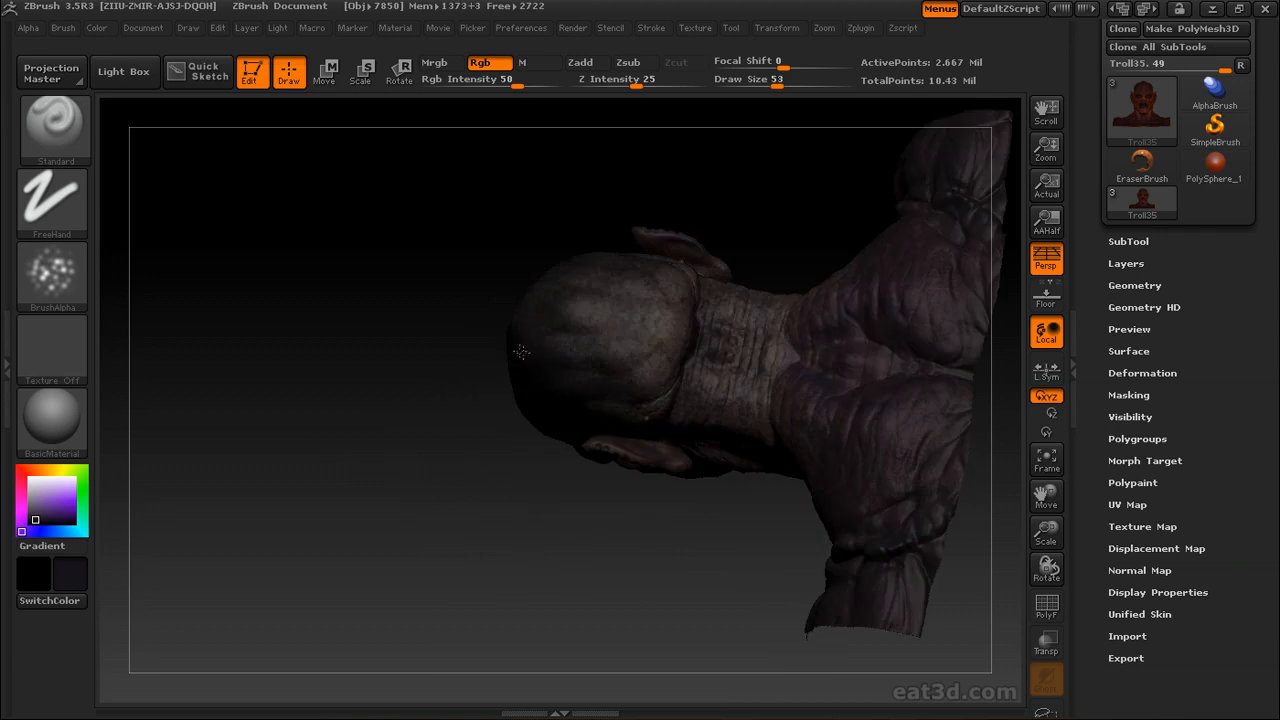
{"action": "left_click_drag", "start_coordinate": [700, 250], "coordinate": [595, 342]}
{"action": "mouse_move", "coordinate": [672, 283]}
{"action": "left_mouse_down"}
{"action": "mouse_move", "coordinate": [703, 297]}
{"action": "mouse_move", "coordinate": [666, 320]}
{"action": "left_mouse_up"}
{"action": "key", "text": "bracketleft"}
{"action": "left_click_drag", "start_coordinate": [460, 381], "coordinate": [600, 340]}
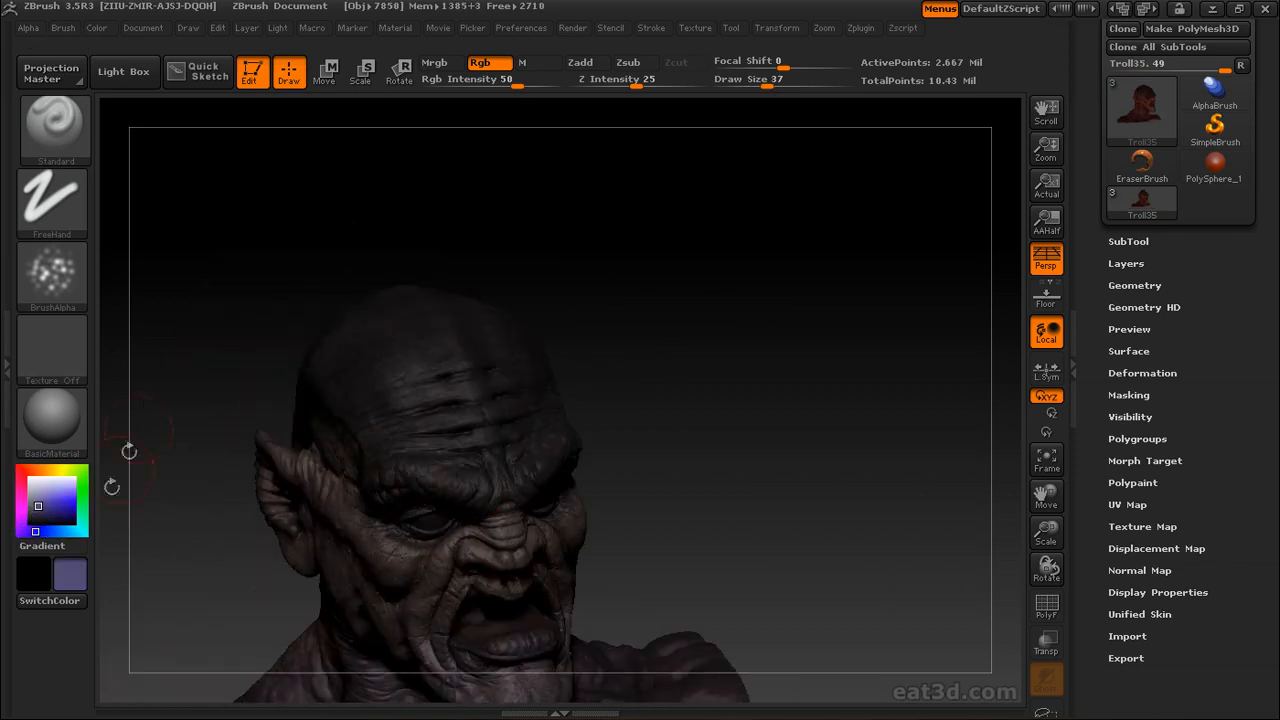
Switch to Alpha 22 with the DragRect stroke at RGB intensity 18 and stamp dark blue and dark green mottling on the skull
{"action": "left_click", "coordinate": [55, 272]}
{"action": "left_click", "coordinate": [441, 292]}
{"action": "left_click_drag", "start_coordinate": [646, 320], "coordinate": [634, 268]}
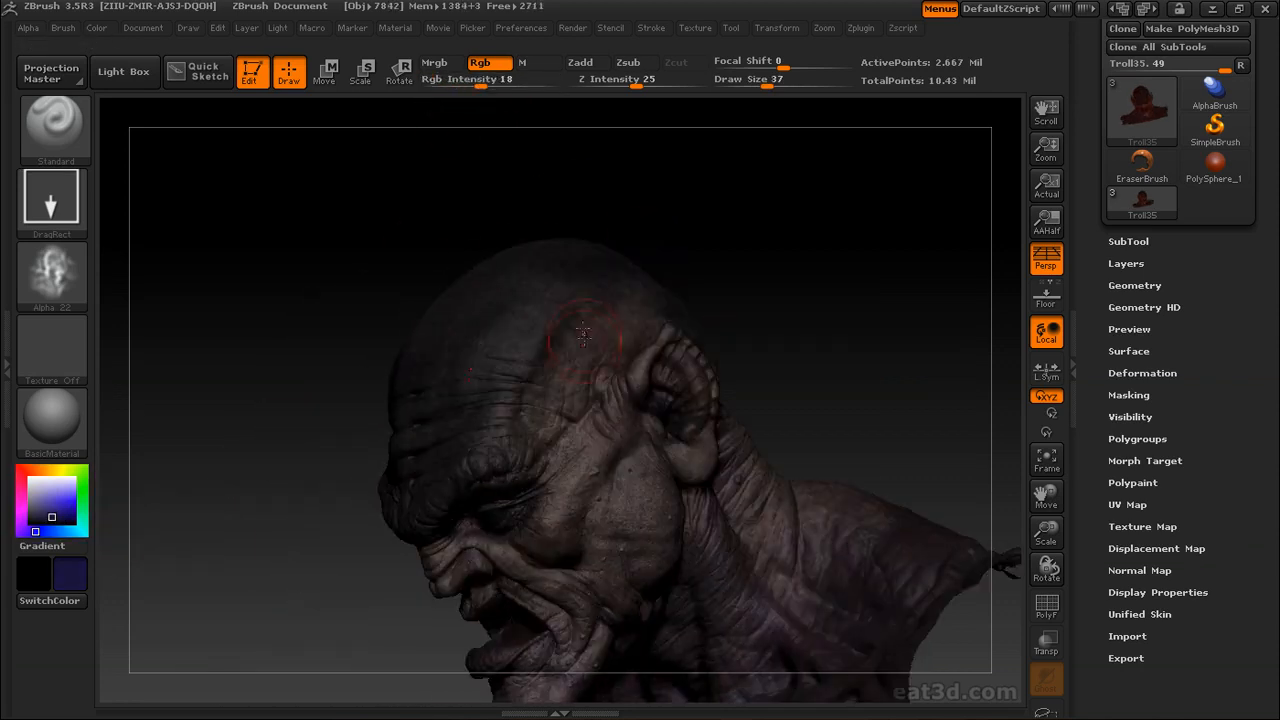
{"action": "left_click_drag", "start_coordinate": [780, 295], "coordinate": [688, 318]}
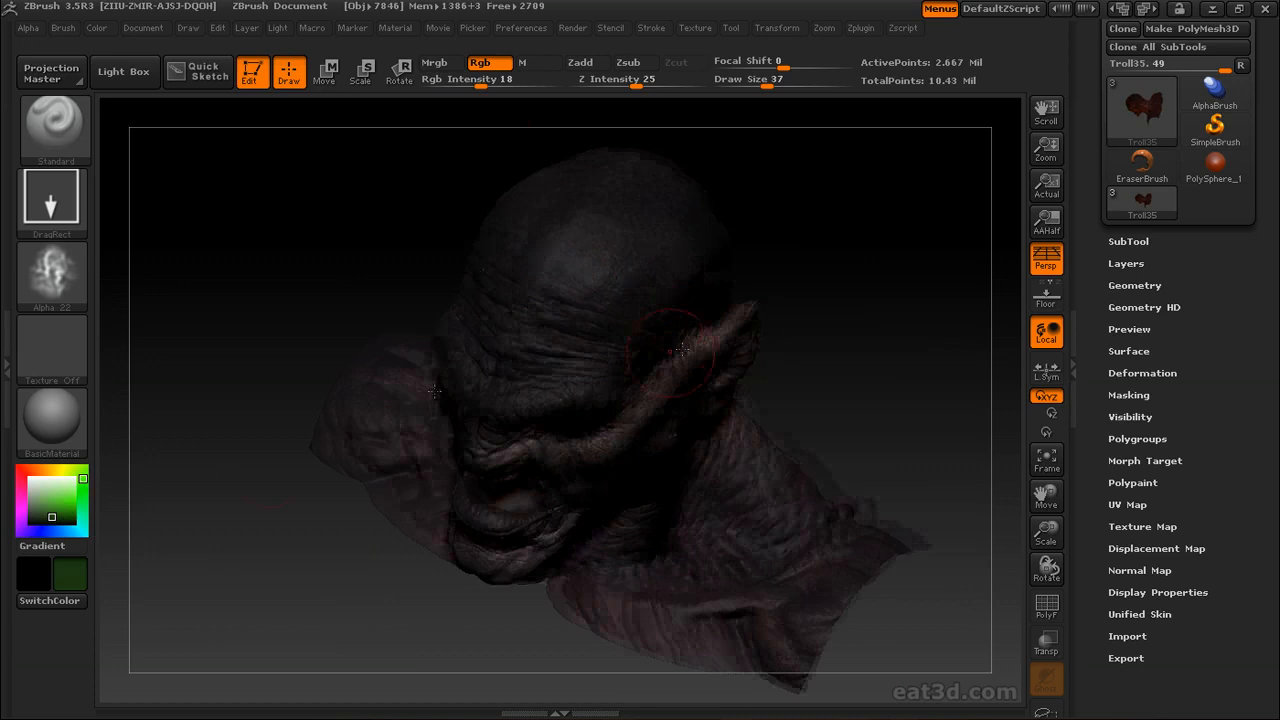
{"action": "left_click_drag", "start_coordinate": [610, 345], "coordinate": [651, 363]}
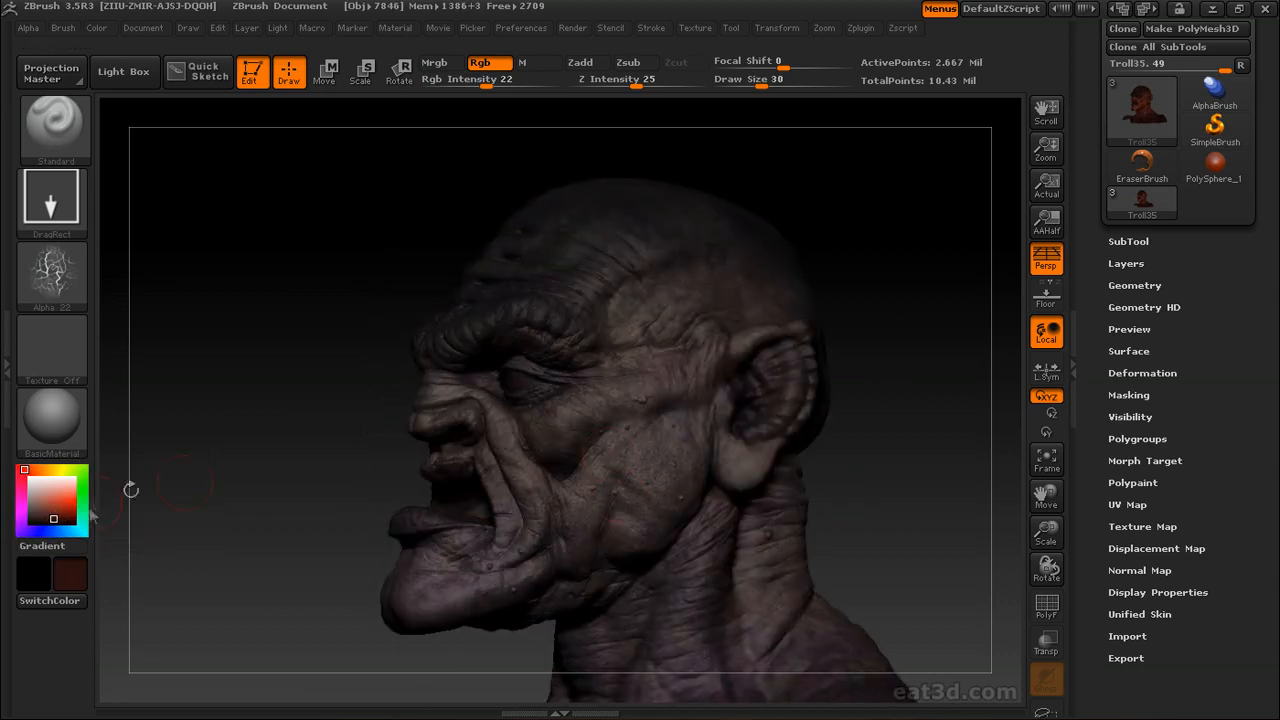
Stamp vein patterns in dark blue and dark red over the cheek, jaw and chin at RGB intensity 22, draw size 30
{"action": "left_click", "coordinate": [62, 531]}
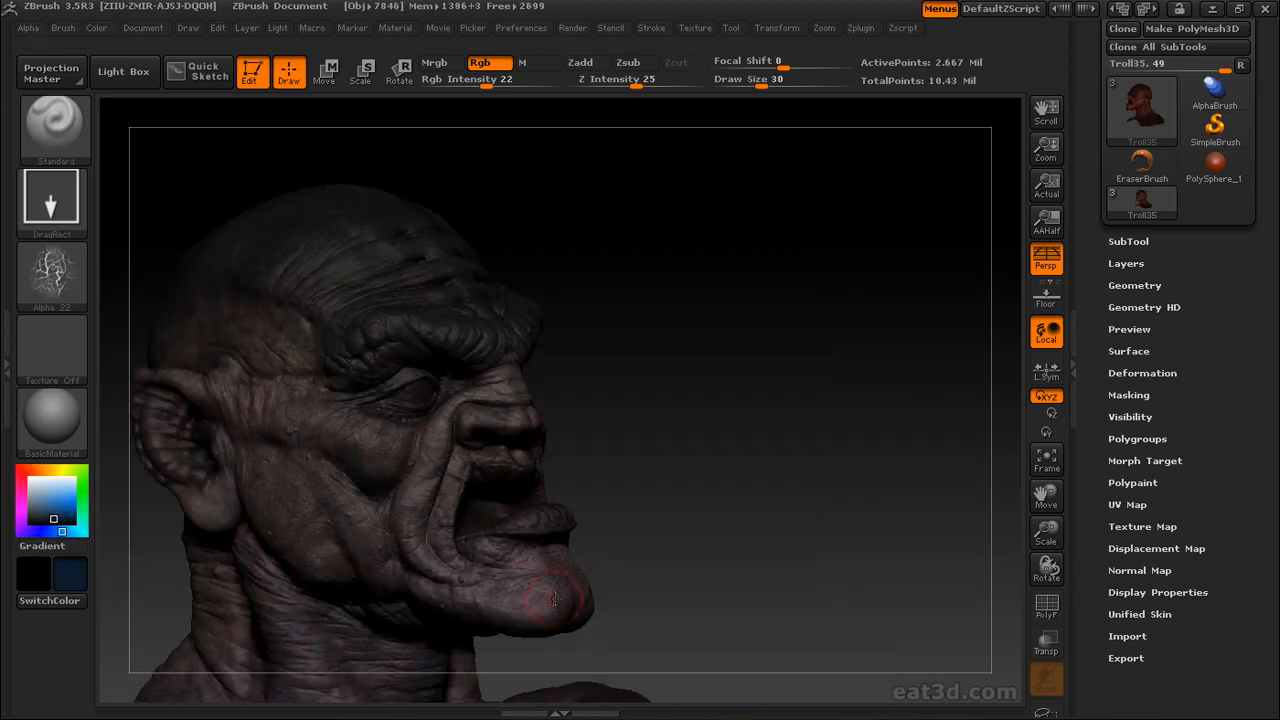
{"action": "key", "text": "c"}
{"action": "left_click_drag", "start_coordinate": [318, 443], "coordinate": [406, 497]}
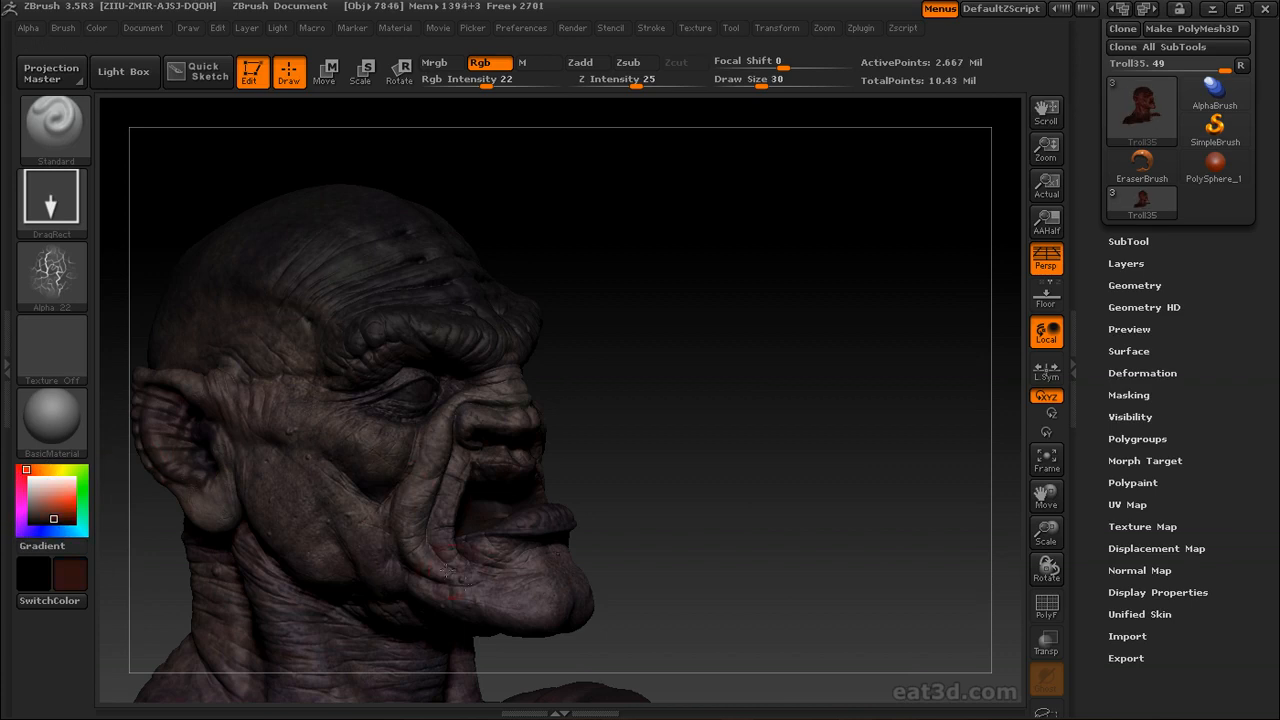
{"action": "left_click", "coordinate": [37, 531]}
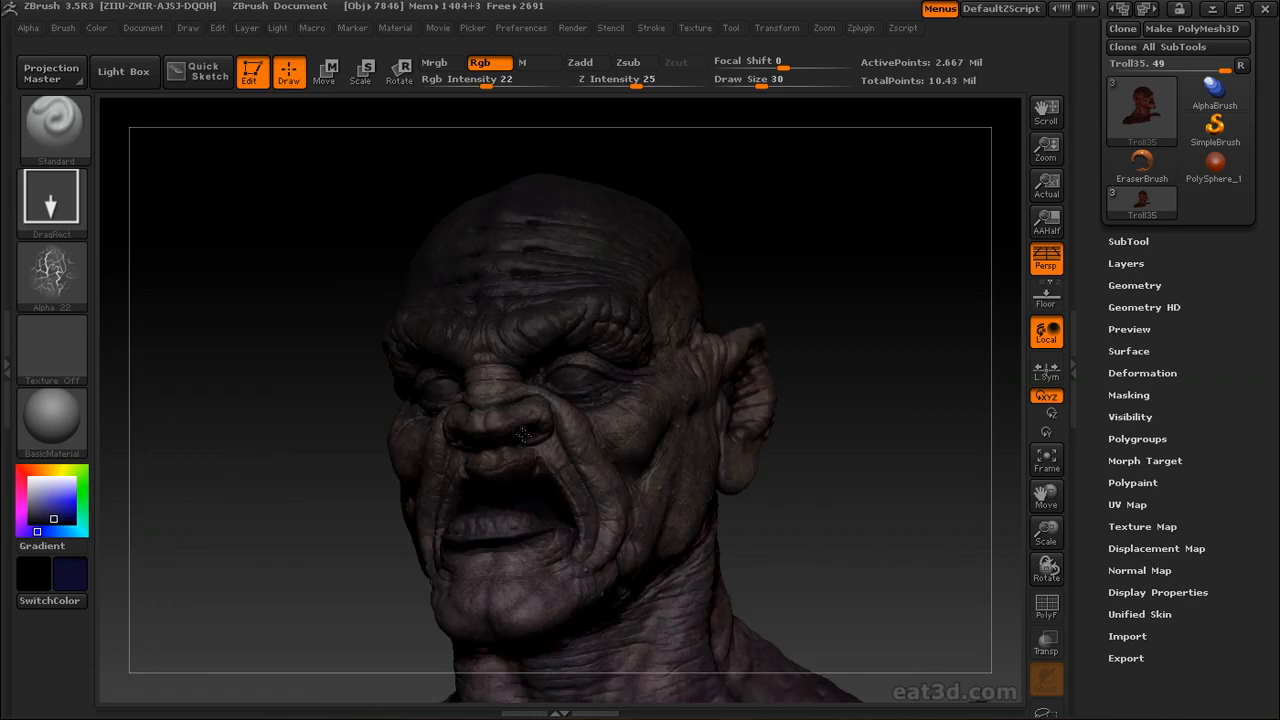
{"action": "left_click_drag", "start_coordinate": [799, 476], "coordinate": [617, 520]}
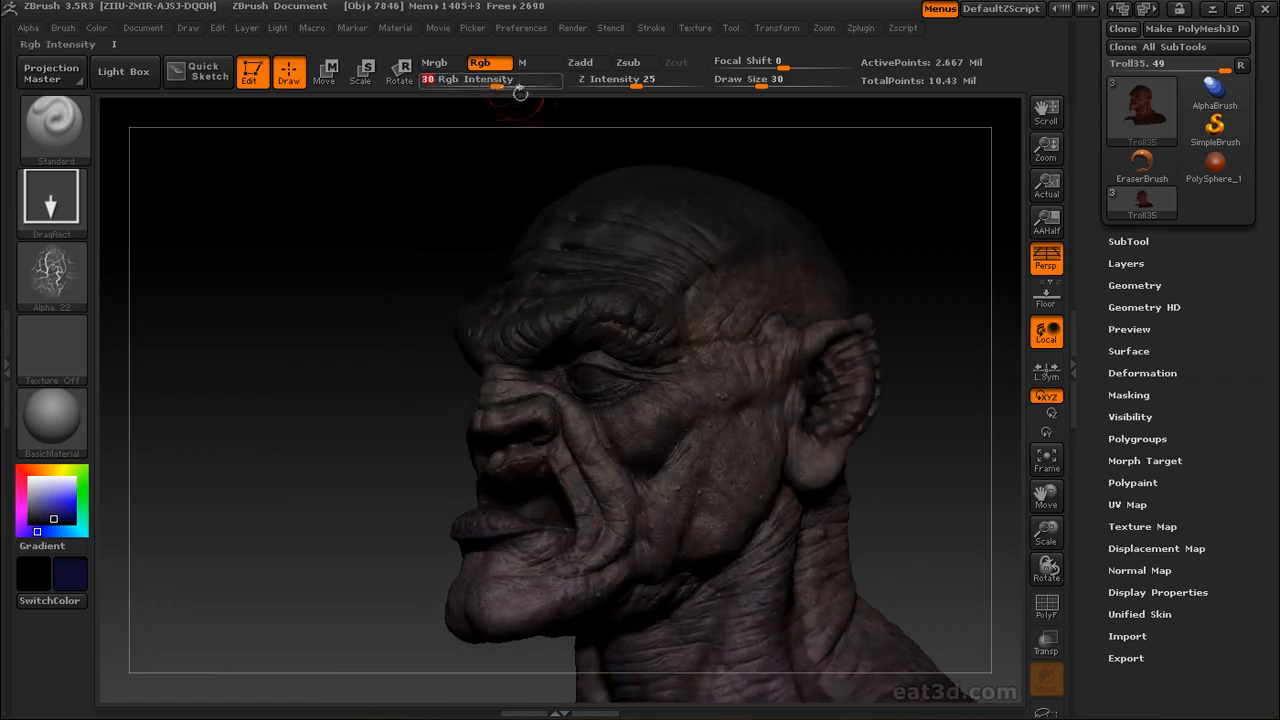
Raise the RGB intensity to 48 and stamp dark blue and dark red veins over the chin and cheek
{"action": "left_click_drag", "start_coordinate": [487, 86], "coordinate": [515, 86]}
{"action": "left_click_drag", "start_coordinate": [448, 498], "coordinate": [747, 642]}
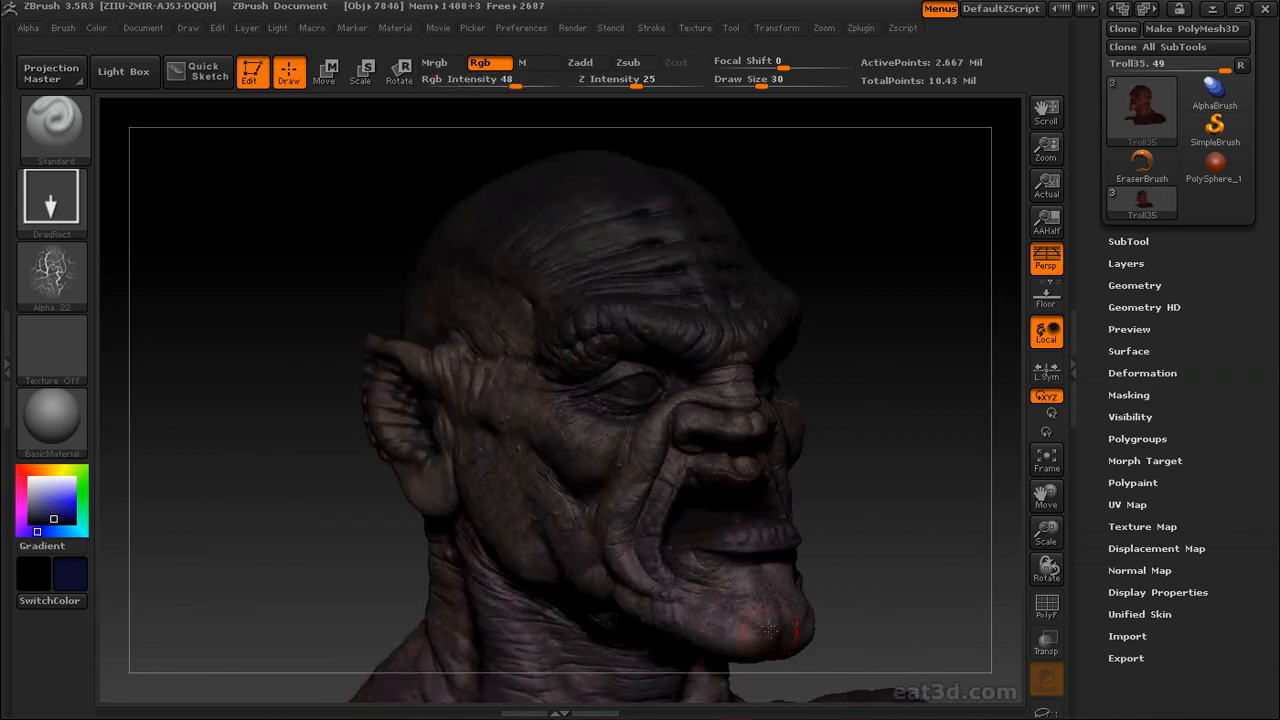
{"action": "left_click_drag", "start_coordinate": [225, 472], "coordinate": [356, 474]}
{"action": "left_click", "coordinate": [22, 469]}
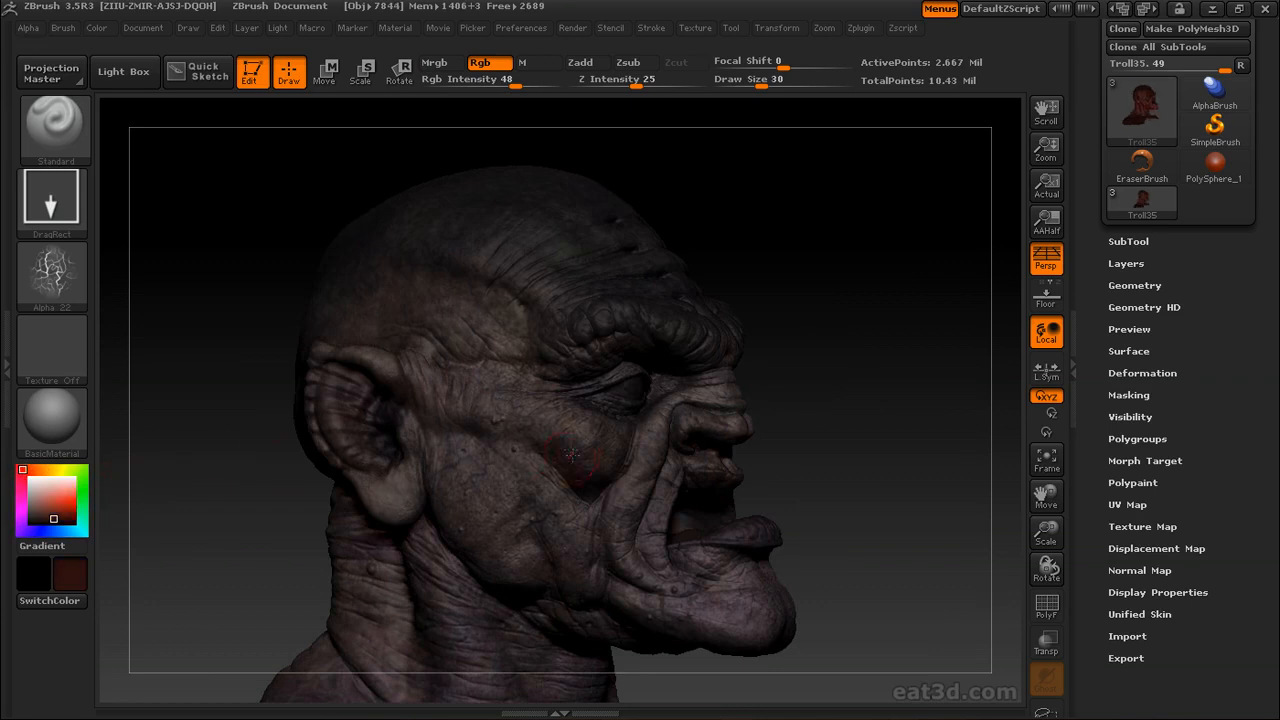
{"action": "left_click_drag", "start_coordinate": [868, 588], "coordinate": [773, 393]}
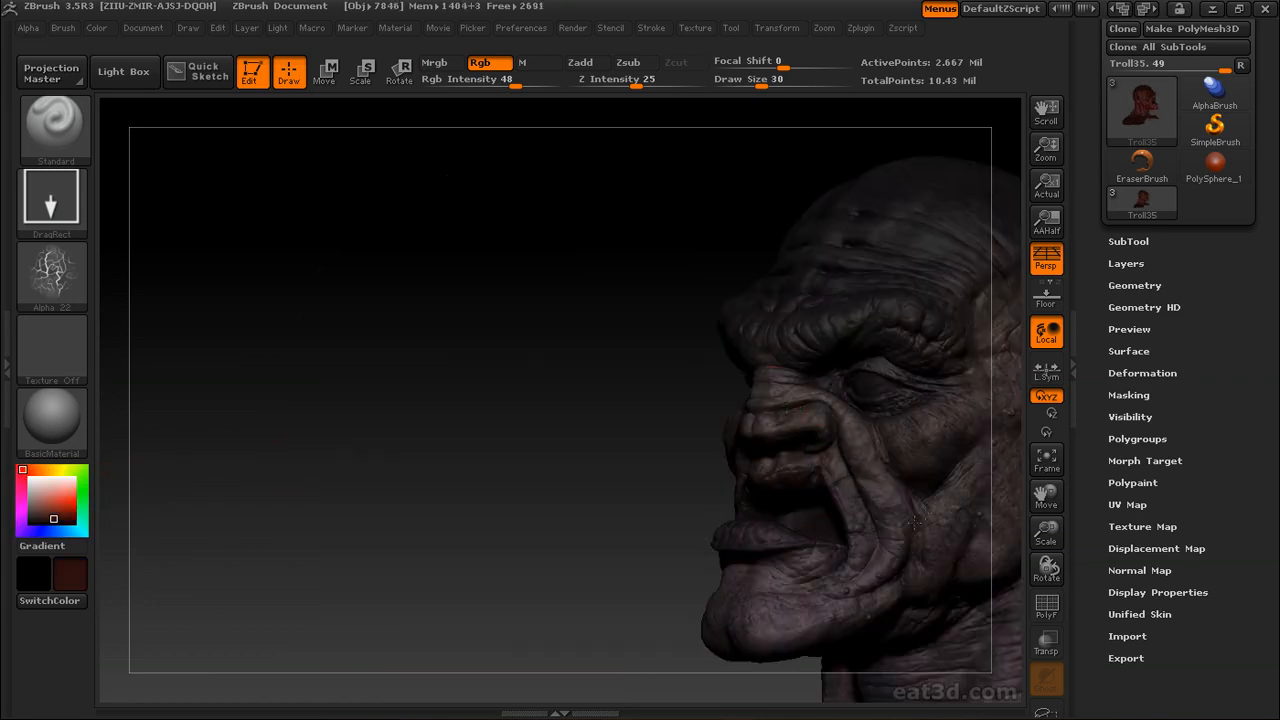
Stamp dark teal veins on the cheek beside the nose and dark green veins over the jaw
{"action": "left_click_drag", "start_coordinate": [681, 459], "coordinate": [491, 451], "text": "alt"}
{"action": "left_click", "coordinate": [70, 531]}
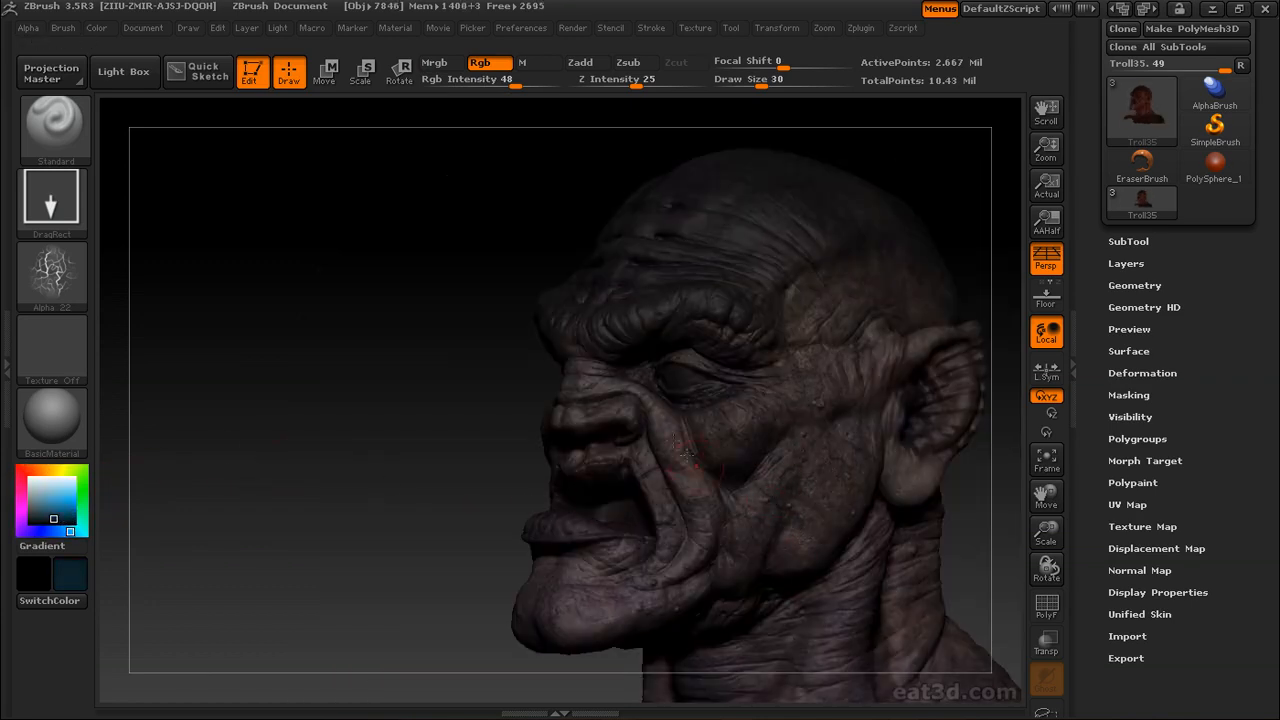
{"action": "left_click", "coordinate": [83, 492]}
{"action": "left_click_drag", "start_coordinate": [865, 456], "coordinate": [530, 605]}
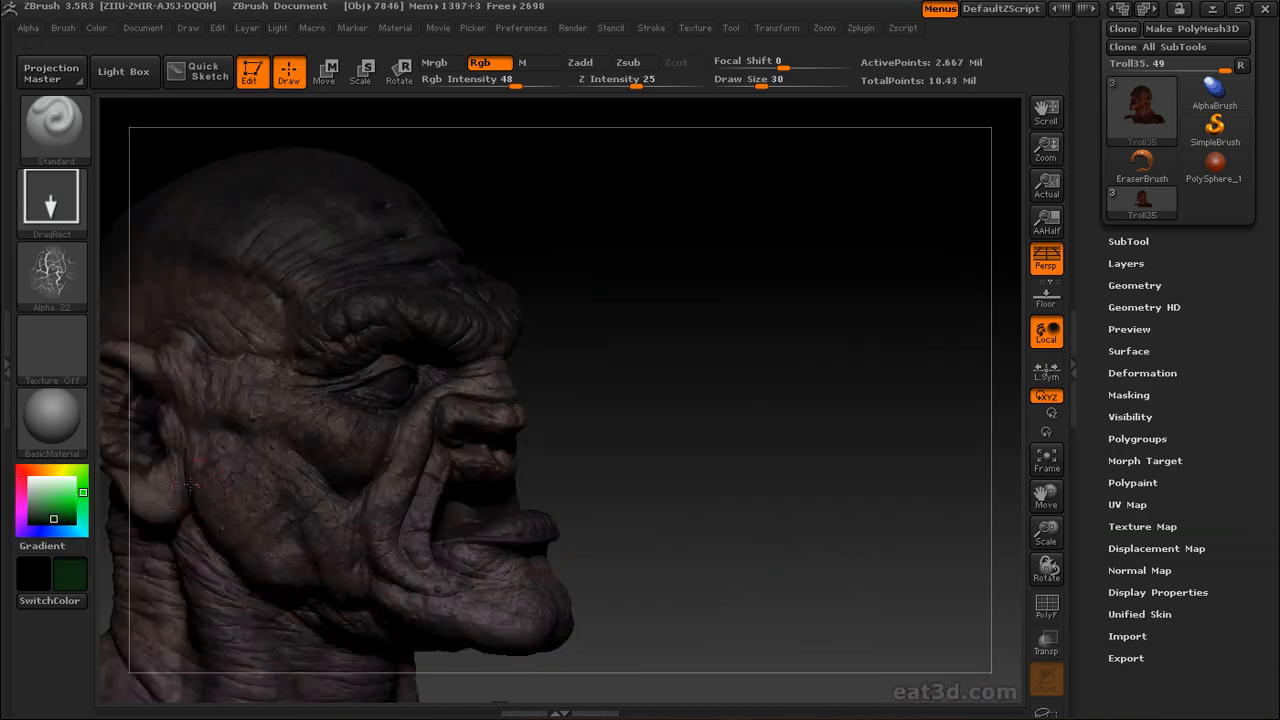
Switch the brush to Alpha 07 with the FreeHand stroke and choose a pale pinkish-beige color
{"action": "left_click_drag", "start_coordinate": [600, 310], "coordinate": [1140, 322]}
{"action": "left_click", "coordinate": [41, 531]}
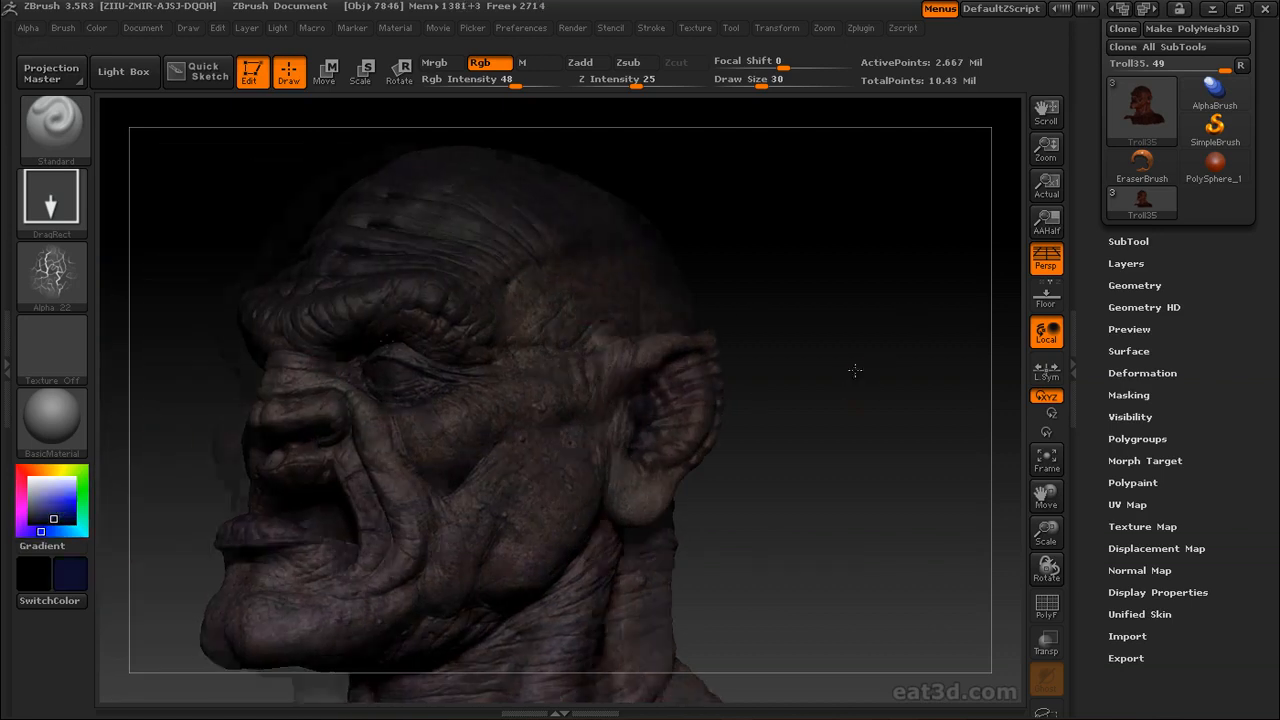
{"action": "left_click", "coordinate": [52, 275]}
{"action": "left_click", "coordinate": [295, 296]}
{"action": "left_click", "coordinate": [63, 28]}
{"action": "left_click", "coordinate": [28, 28]}
{"action": "left_click_drag", "start_coordinate": [64, 369], "coordinate": [84, 369]}
{"action": "mouse_move", "coordinate": [748, 385]}
{"action": "left_mouse_down"}
{"action": "mouse_move", "coordinate": [811, 383]}
{"action": "mouse_move", "coordinate": [791, 366]}
{"action": "mouse_move", "coordinate": [793, 378]}
{"action": "mouse_move", "coordinate": [733, 379]}
{"action": "left_mouse_up"}
{"action": "left_click", "coordinate": [28, 470]}
{"action": "left_click", "coordinate": [37, 490]}
{"action": "left_click", "coordinate": [756, 86]}
{"action": "left_click", "coordinate": [58, 208]}
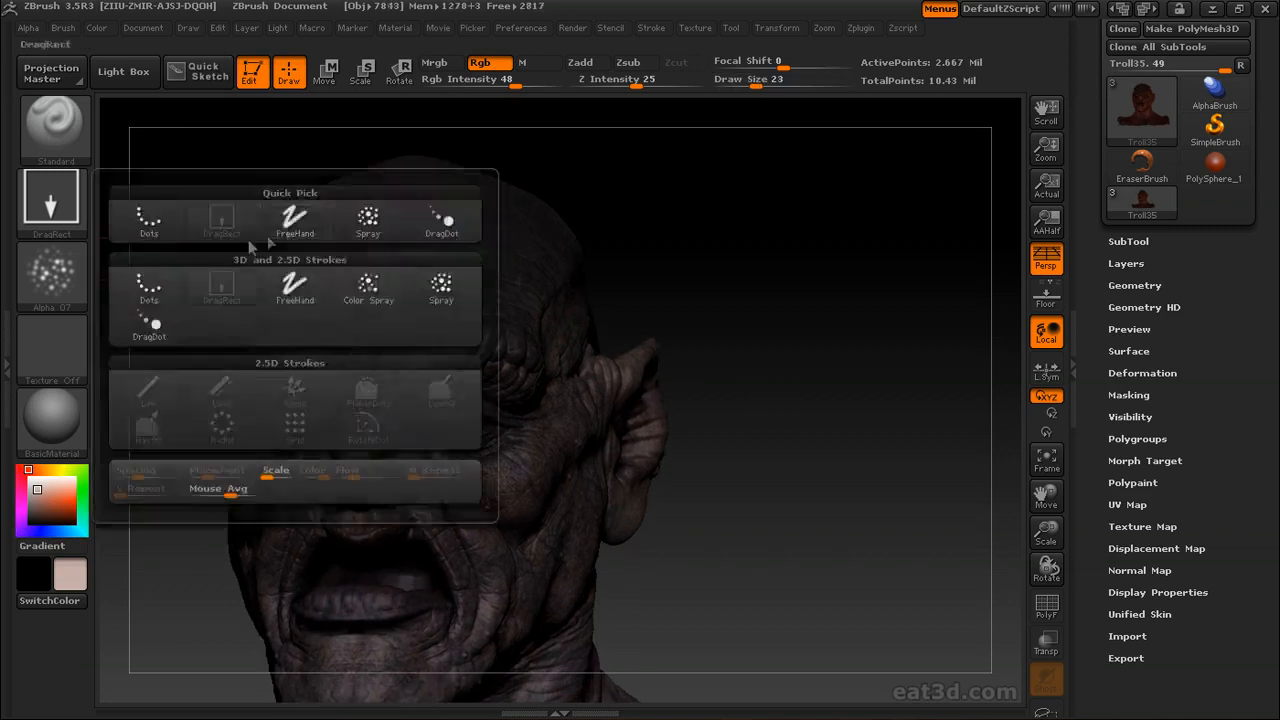
{"action": "left_click", "coordinate": [295, 220]}
Paint pale beige mottling over the nose and around the eyes at RGB intensity 48, draw size 30
{"action": "left_click_drag", "start_coordinate": [720, 433], "coordinate": [440, 413]}
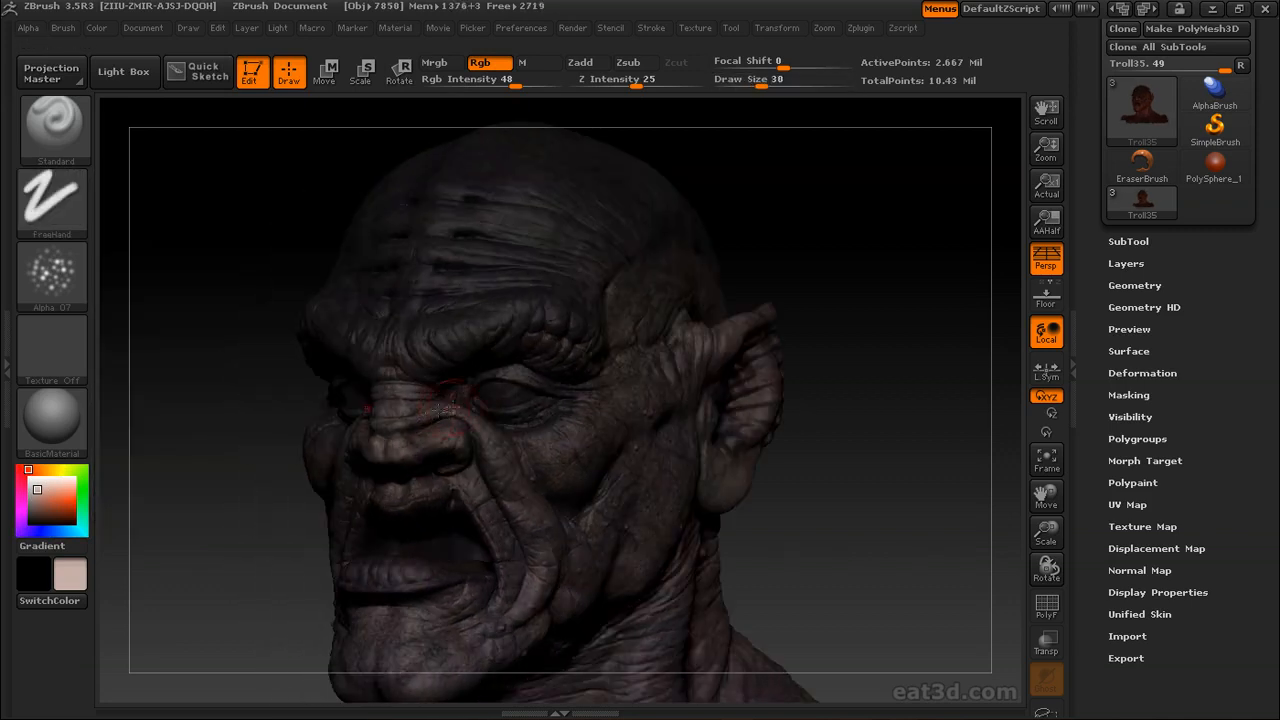
{"action": "left_click_drag", "start_coordinate": [411, 325], "coordinate": [487, 461]}
{"action": "left_click_drag", "start_coordinate": [250, 470], "coordinate": [880, 297]}
{"action": "mouse_move", "coordinate": [640, 375]}
{"action": "left_mouse_down"}
{"action": "mouse_move", "coordinate": [455, 450]}
{"action": "mouse_move", "coordinate": [540, 413]}
{"action": "left_mouse_up"}
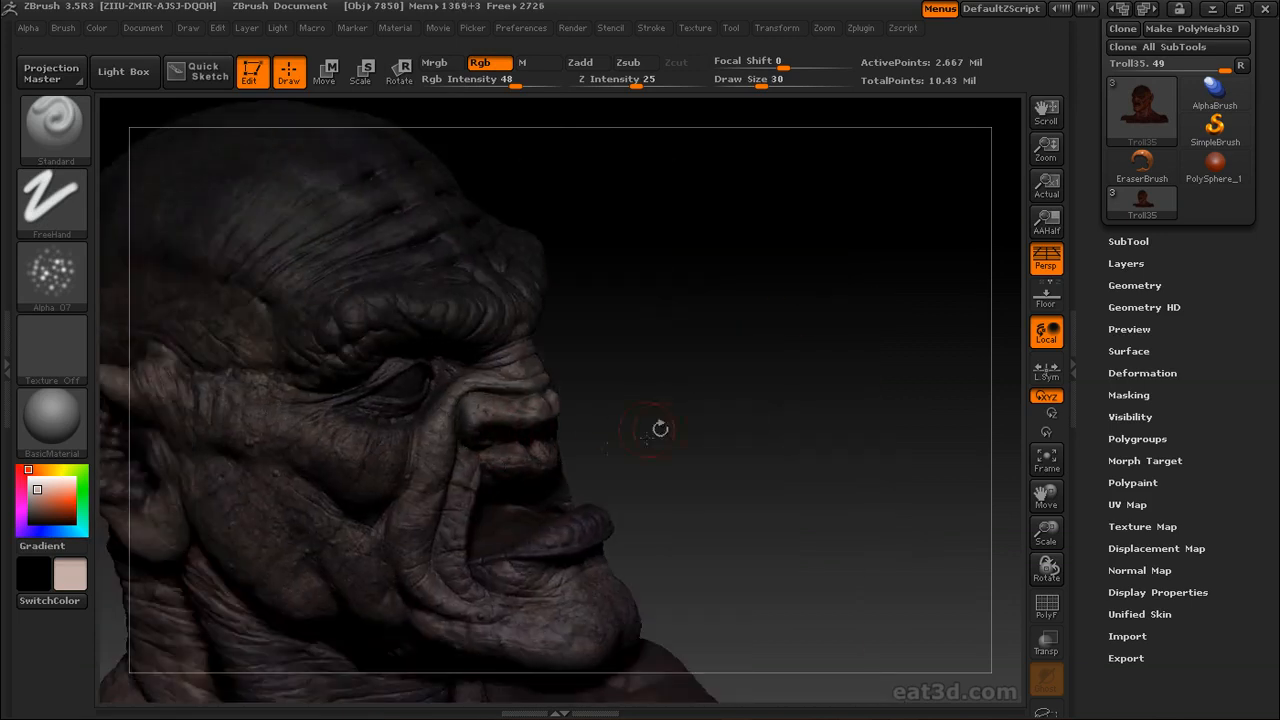
{"action": "left_click_drag", "start_coordinate": [606, 437], "coordinate": [350, 430]}
Lower the RGB intensity to 27 and paint pale beige over the nose, cheekbone and temple
{"action": "left_click", "coordinate": [492, 82]}
{"action": "left_click_drag", "start_coordinate": [880, 436], "coordinate": [690, 425]}
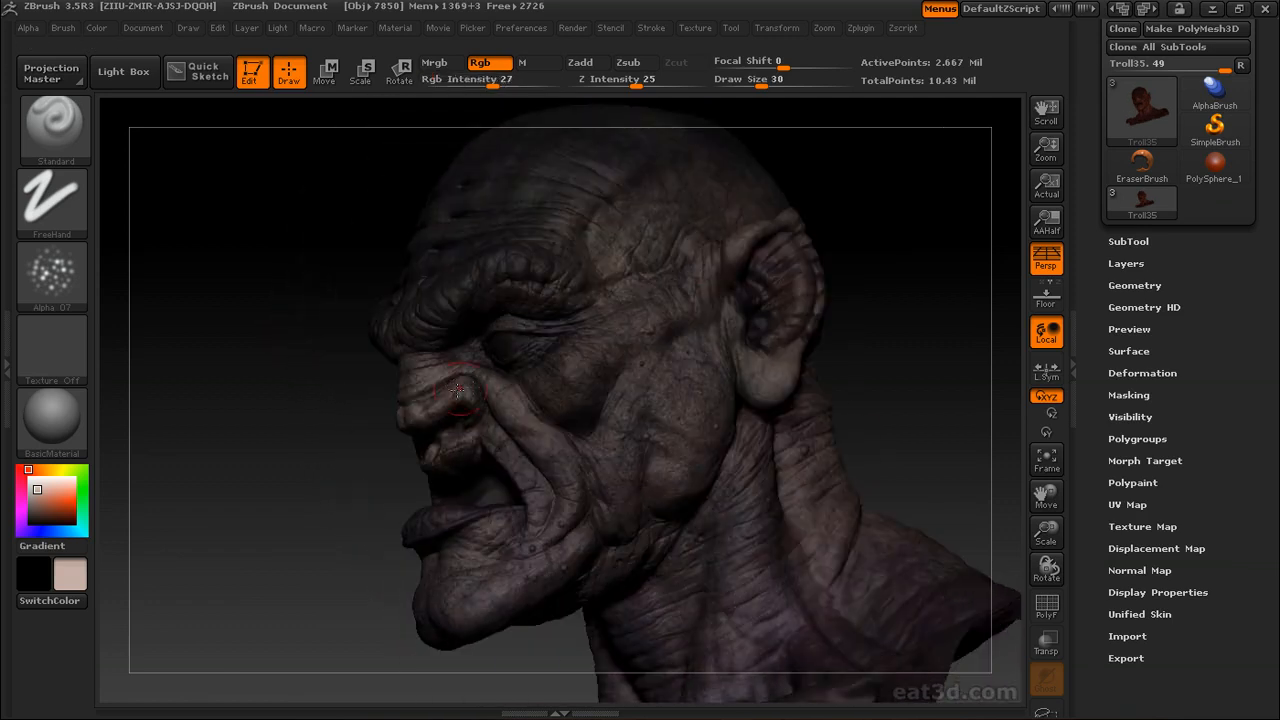
{"action": "left_click_drag", "start_coordinate": [583, 388], "coordinate": [552, 389]}
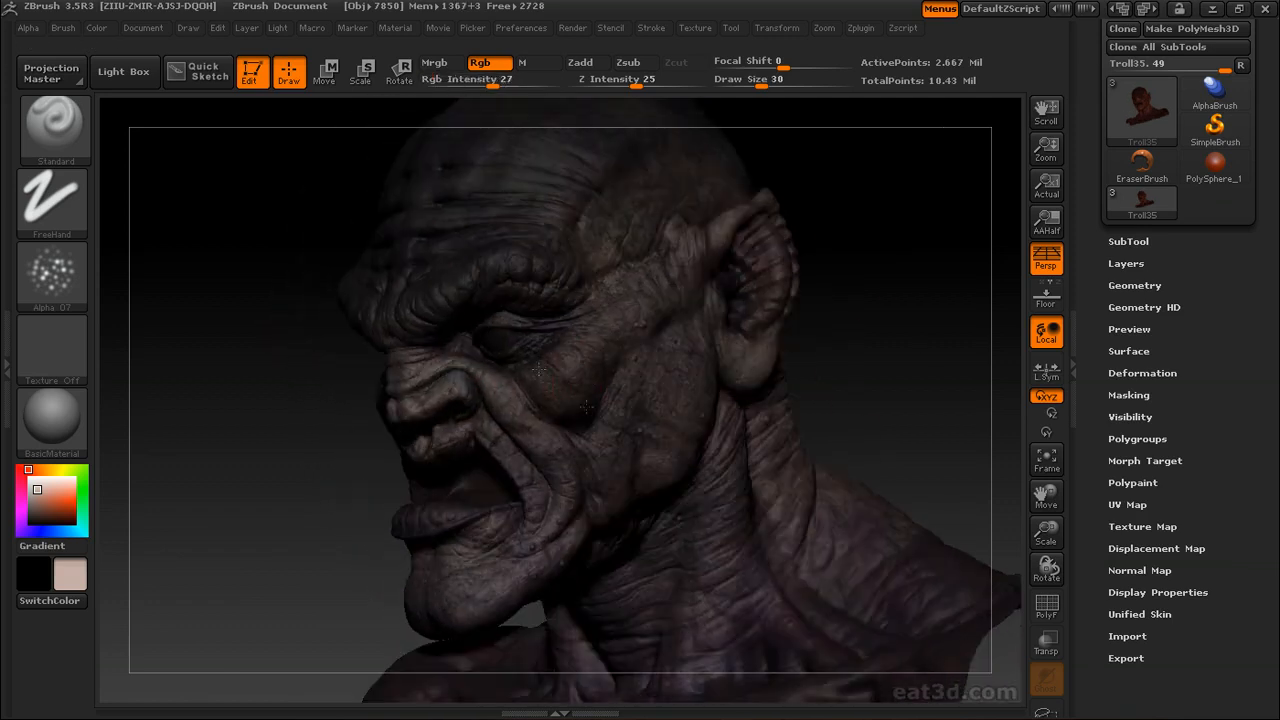
{"action": "left_click_drag", "start_coordinate": [880, 285], "coordinate": [868, 318]}
{"action": "left_click_drag", "start_coordinate": [871, 261], "coordinate": [808, 250], "text": "alt"}
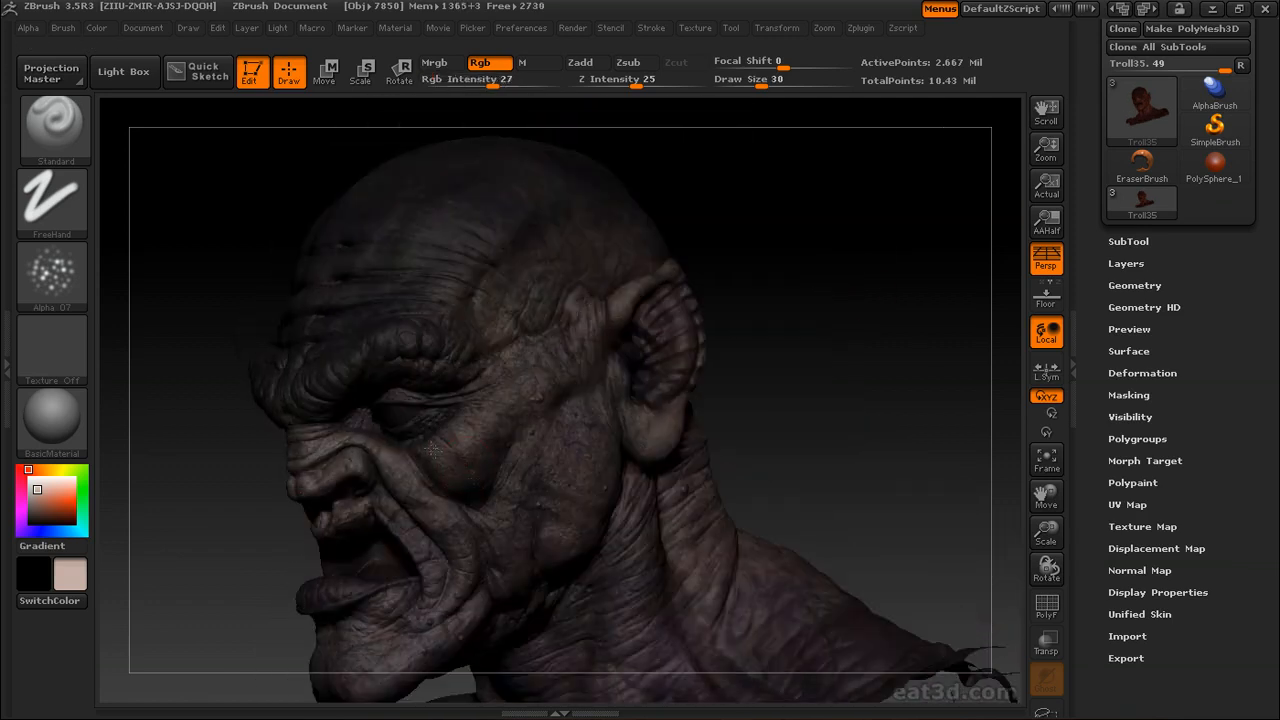
{"action": "left_click_drag", "start_coordinate": [549, 416], "coordinate": [571, 330]}
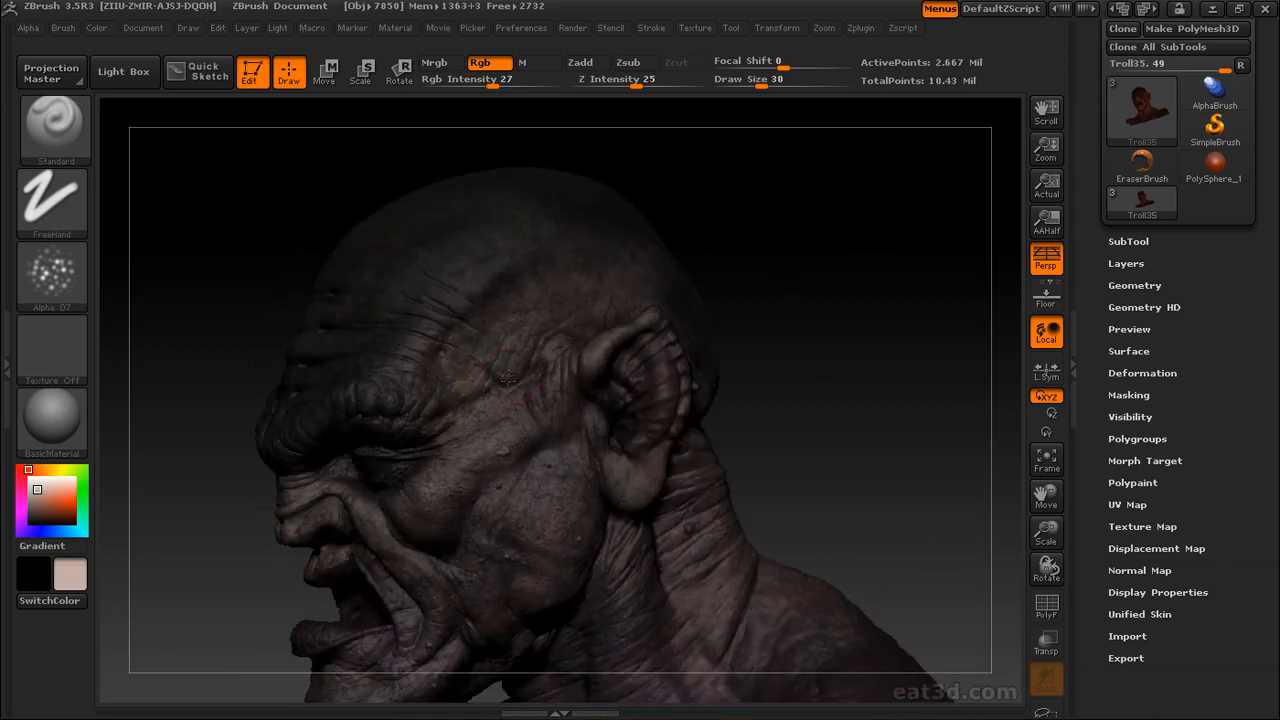
{"action": "left_click_drag", "start_coordinate": [761, 266], "coordinate": [538, 398]}
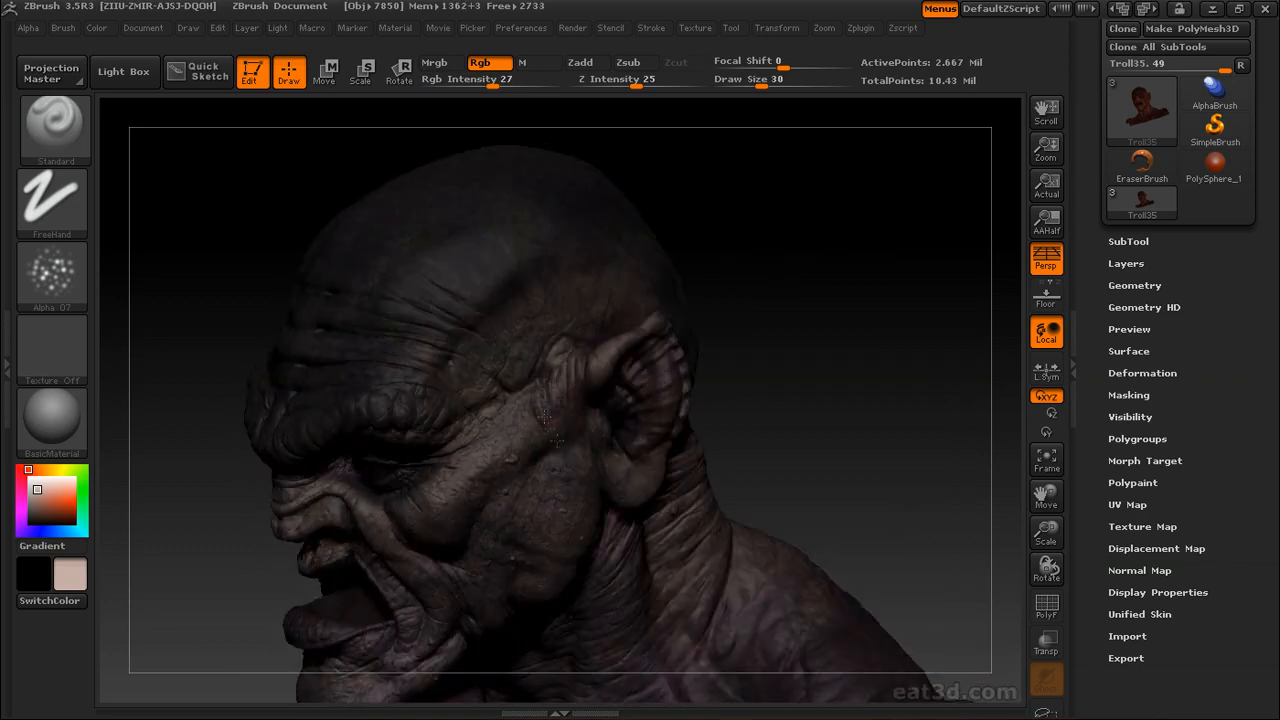
Increase the draw size to 39 and lighten the cheek and jaw with pale beige
{"action": "left_click_drag", "start_coordinate": [800, 347], "coordinate": [652, 316]}
{"action": "left_click_drag", "start_coordinate": [833, 367], "coordinate": [620, 430]}
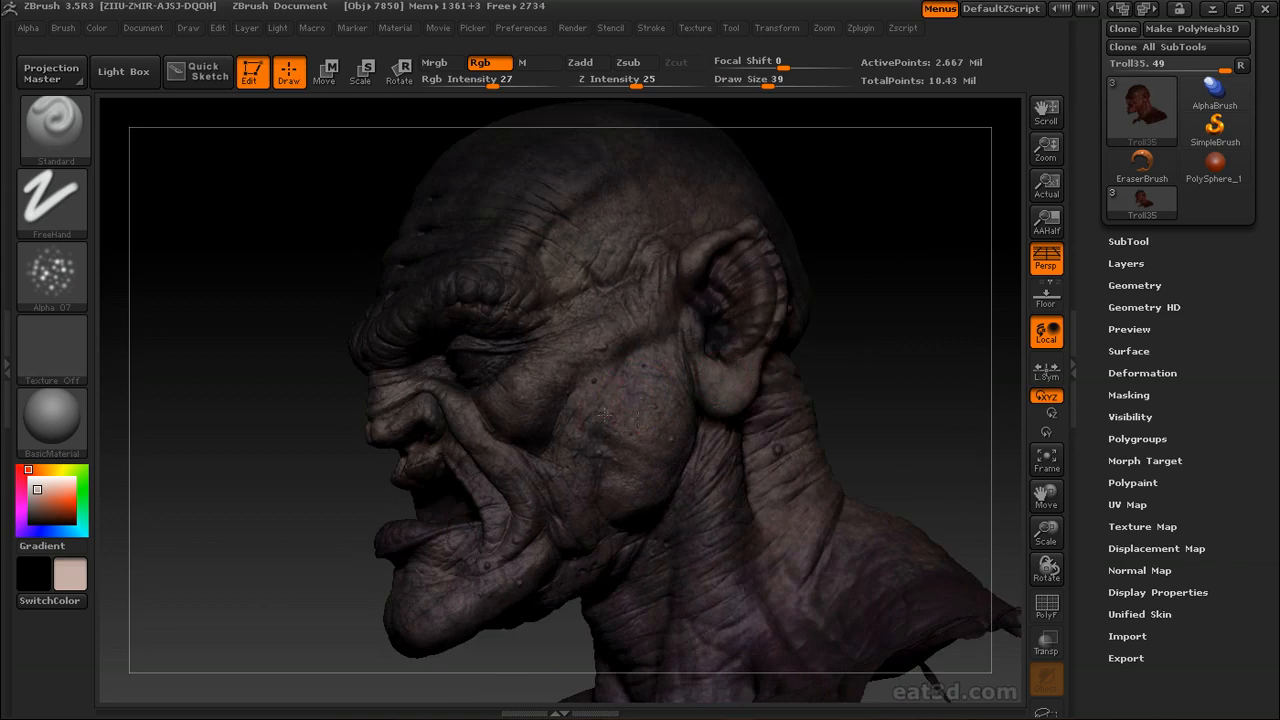
{"action": "left_click_drag", "start_coordinate": [625, 372], "coordinate": [657, 400]}
{"action": "left_click_drag", "start_coordinate": [290, 350], "coordinate": [383, 432]}
Choose a dusty pink (red 196, green 151, blue 150) and tint the area around the ear, cheek and jaw
{"action": "left_click", "coordinate": [21, 469]}
{"action": "left_click", "coordinate": [41, 491]}
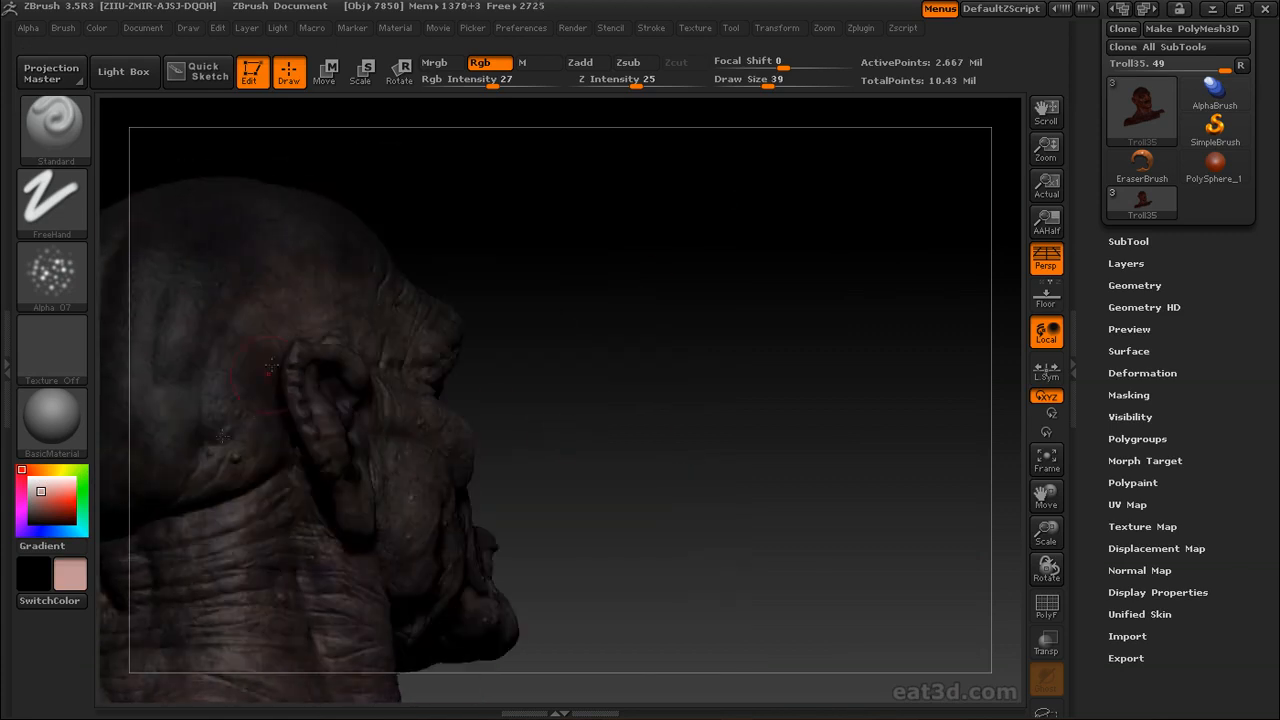
{"action": "left_click_drag", "start_coordinate": [571, 429], "coordinate": [325, 411]}
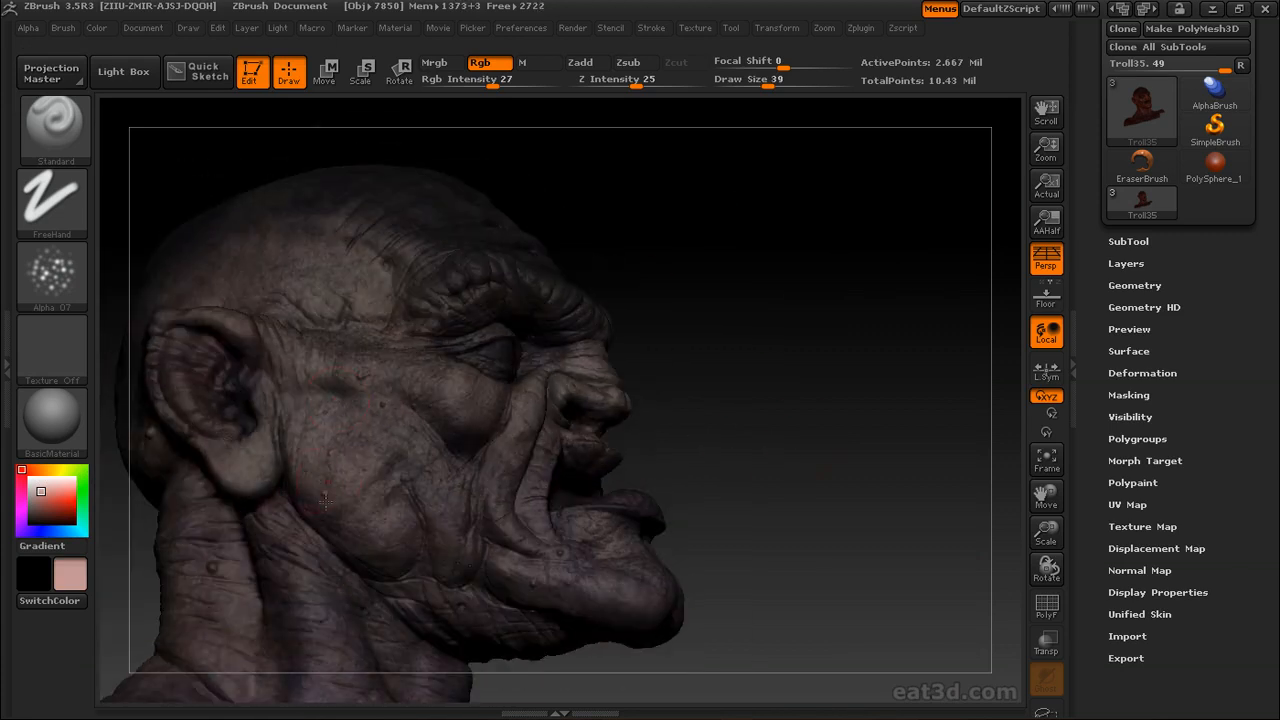
{"action": "left_click_drag", "start_coordinate": [398, 449], "coordinate": [486, 452]}
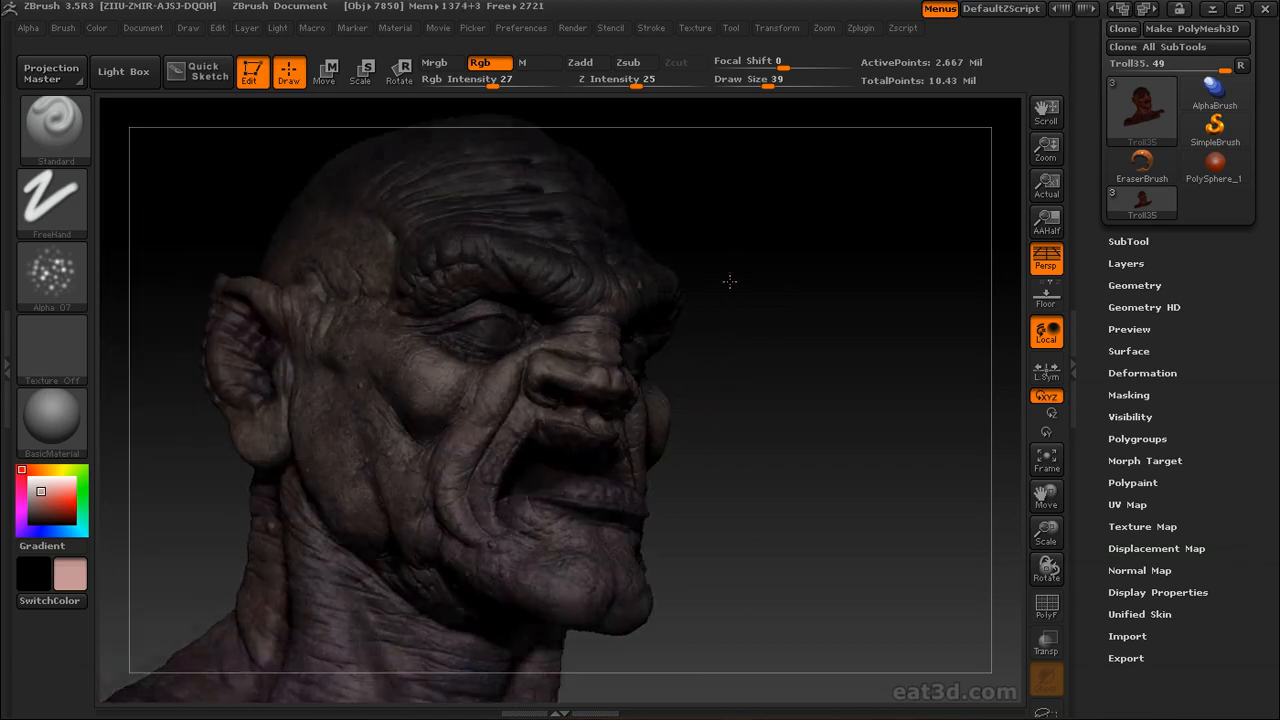
{"action": "left_click_drag", "start_coordinate": [737, 286], "coordinate": [435, 399]}
{"action": "left_click_drag", "start_coordinate": [724, 323], "coordinate": [651, 330]}
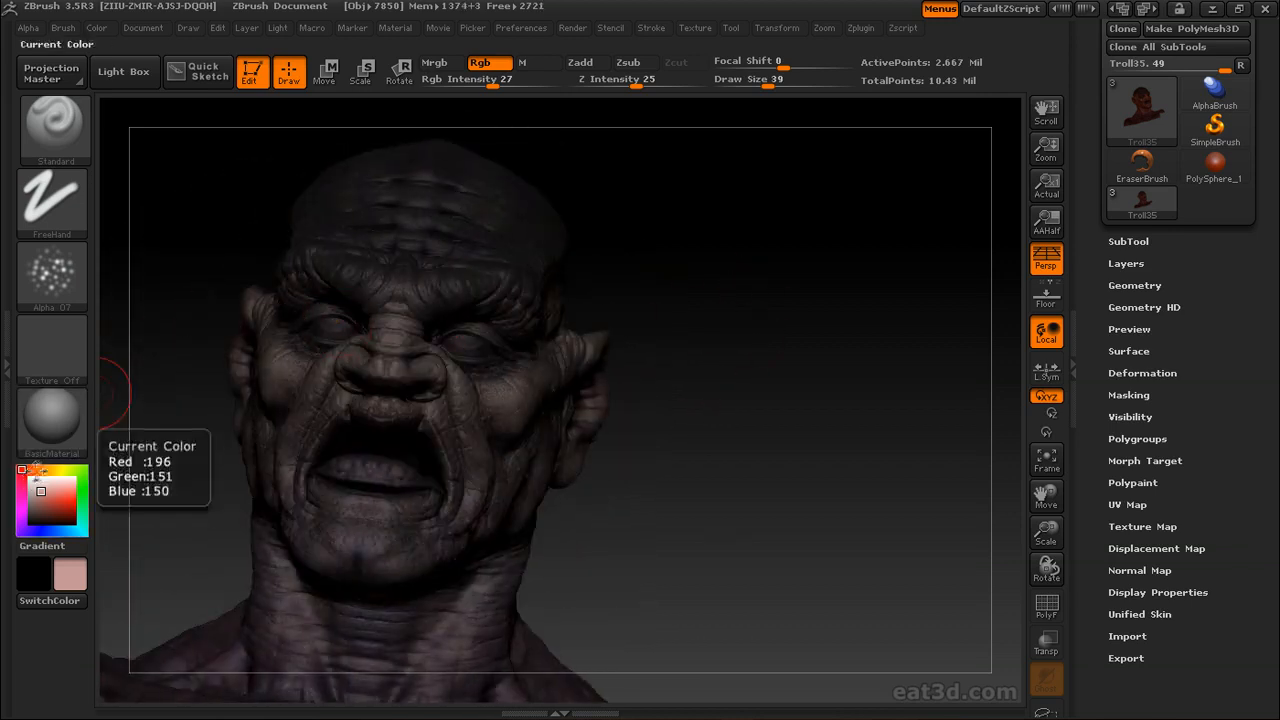
Choose a pale purple and tint the chin, jaw and lower cheek with it
{"action": "left_click", "coordinate": [36, 470]}
{"action": "left_click", "coordinate": [21, 488]}
{"action": "left_click_drag", "start_coordinate": [675, 458], "coordinate": [253, 507]}
{"action": "left_click", "coordinate": [21, 521]}
{"action": "left_click_drag", "start_coordinate": [518, 500], "coordinate": [362, 566]}
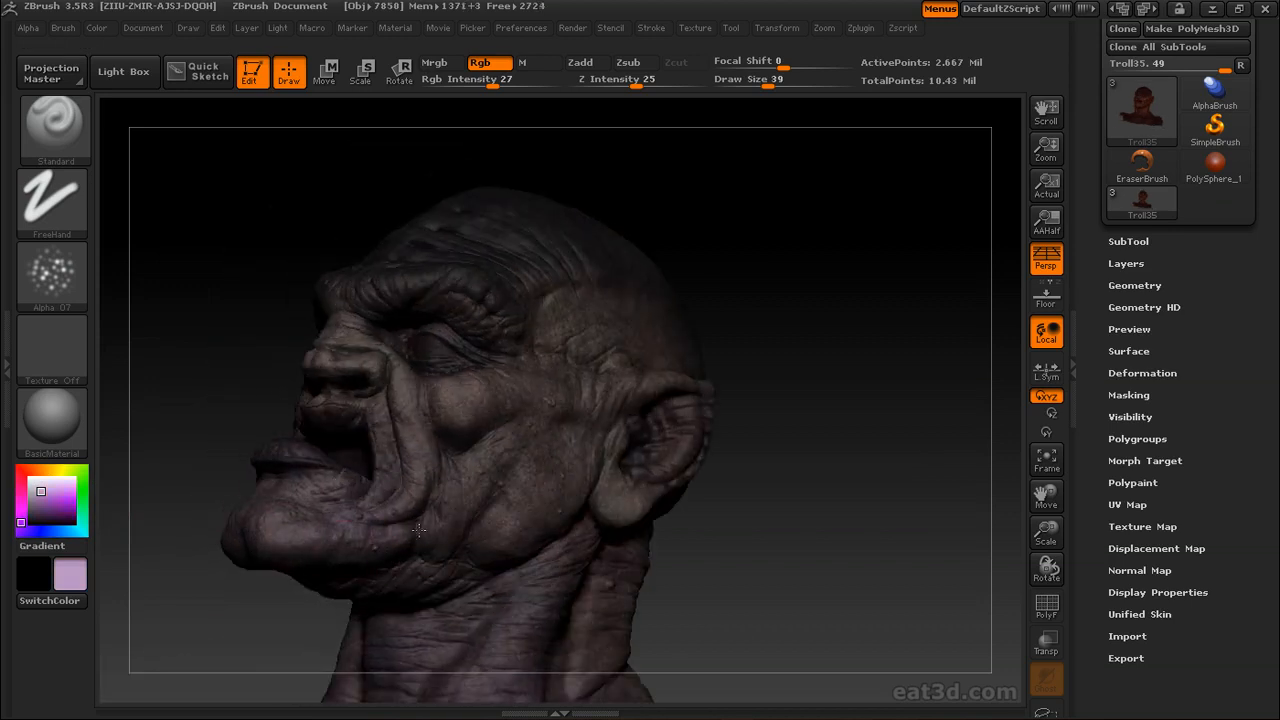
{"action": "left_click_drag", "start_coordinate": [700, 346], "coordinate": [412, 432]}
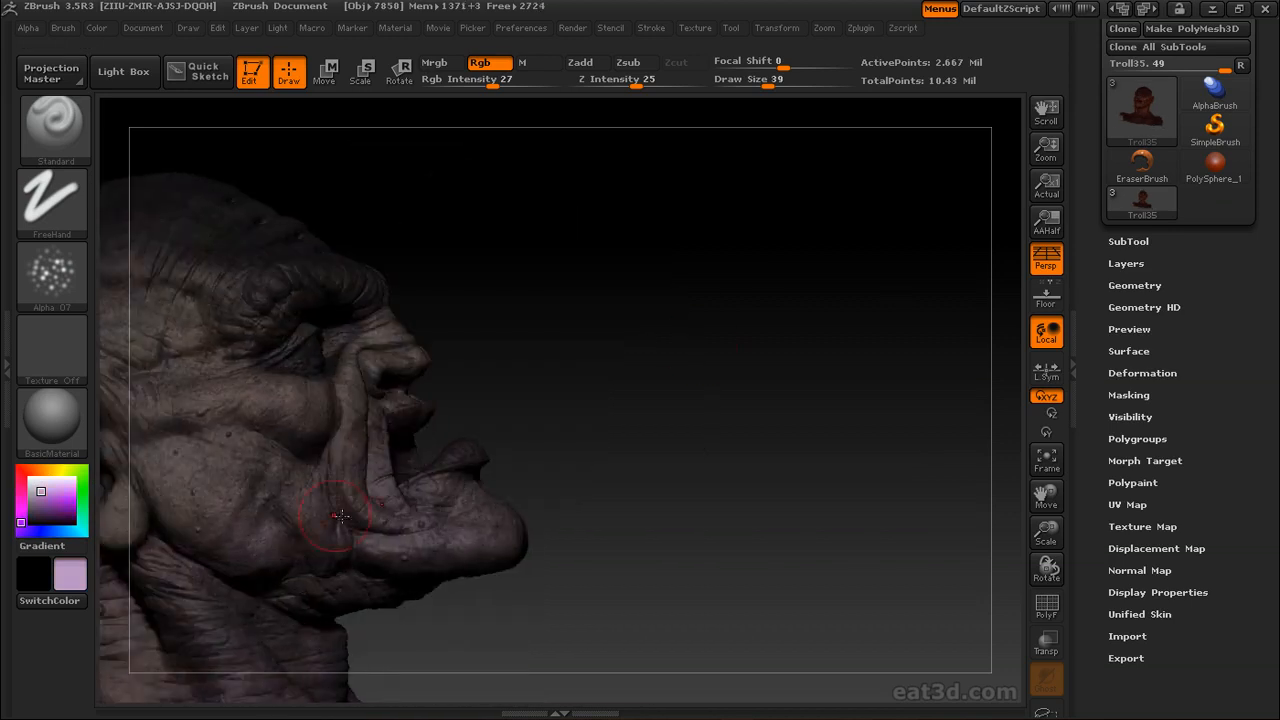
{"action": "left_click_drag", "start_coordinate": [540, 424], "coordinate": [385, 462]}
{"action": "left_click_drag", "start_coordinate": [594, 403], "coordinate": [462, 425]}
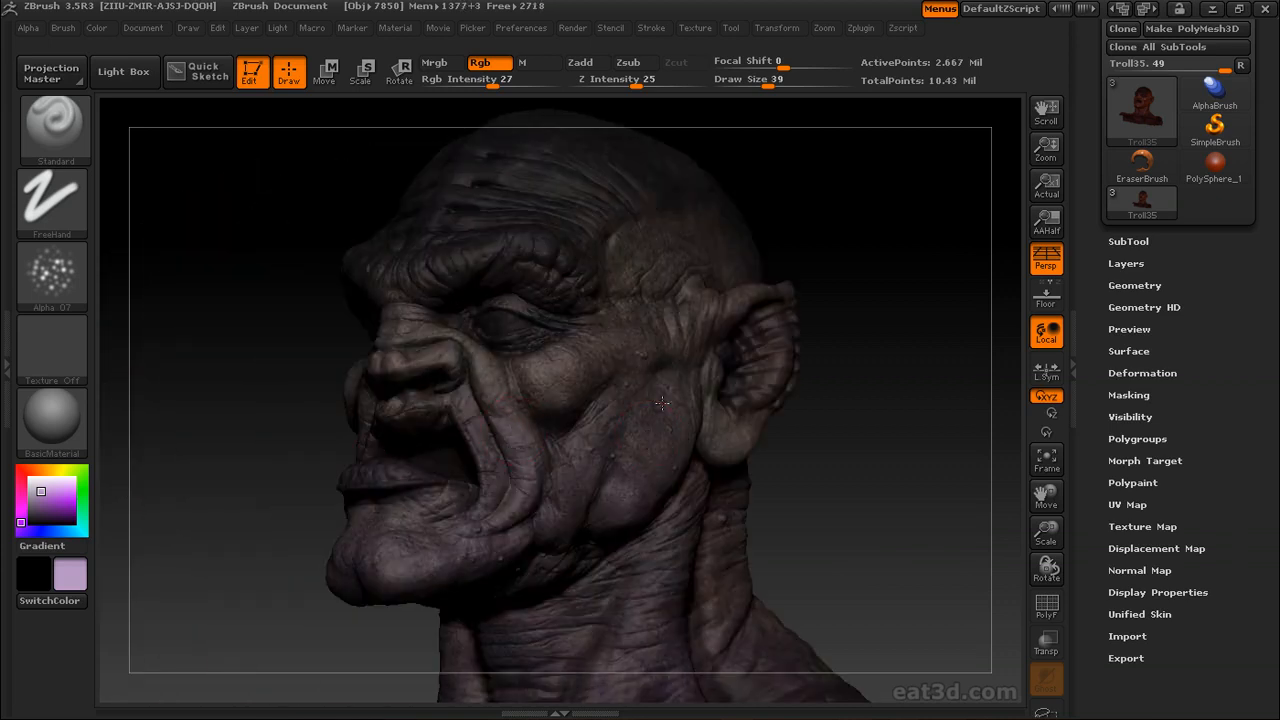
Choose a light tan and paint it over the cheekbone, temple and the area in front of the ear
{"action": "left_click", "coordinate": [33, 470]}
{"action": "left_click_drag", "start_coordinate": [831, 326], "coordinate": [793, 386], "text": "alt"}
{"action": "left_click_drag", "start_coordinate": [822, 297], "coordinate": [786, 290]}
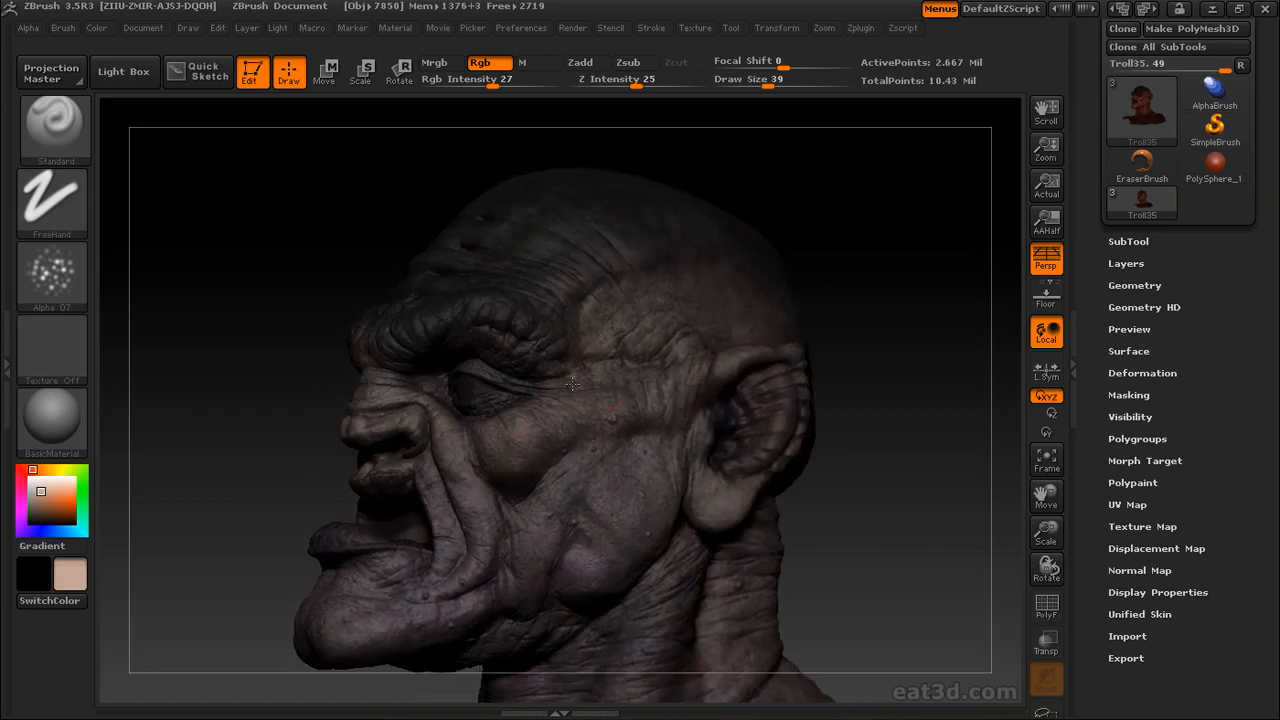
{"action": "mouse_move", "coordinate": [883, 254]}
{"action": "left_mouse_down"}
{"action": "mouse_move", "coordinate": [830, 266]}
{"action": "mouse_move", "coordinate": [856, 282]}
{"action": "left_mouse_up"}
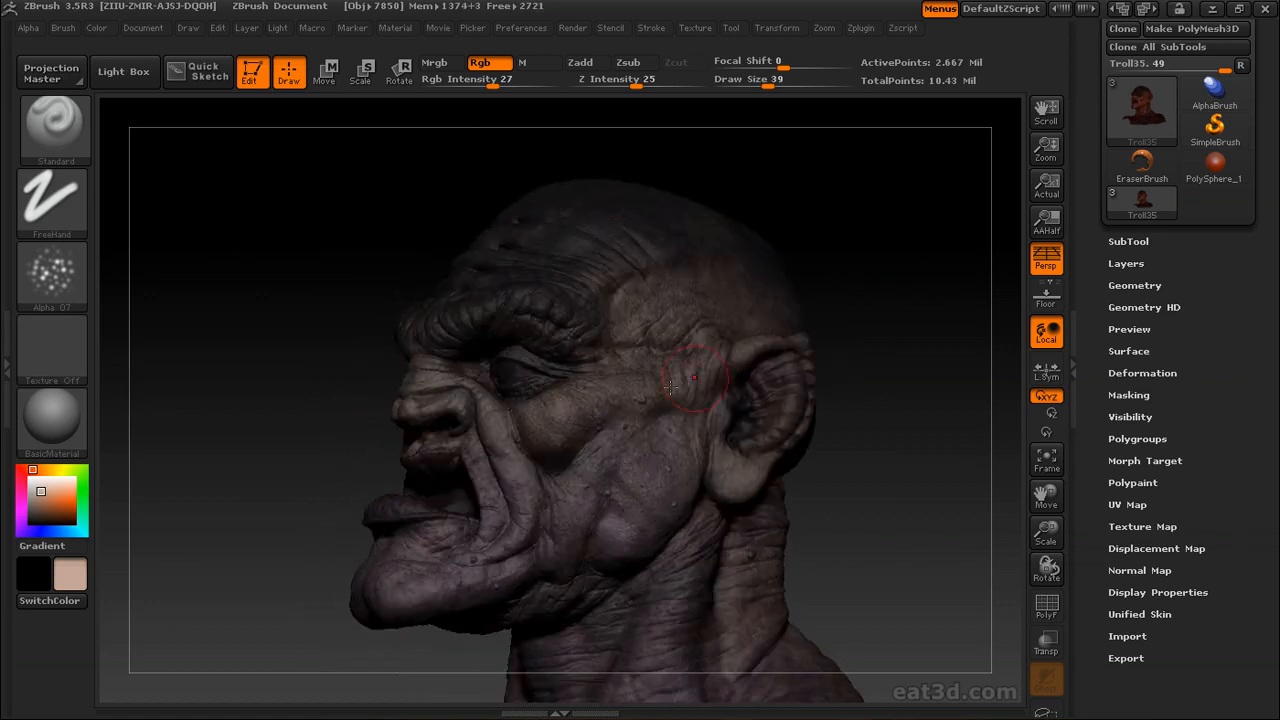
{"action": "mouse_move", "coordinate": [300, 370]}
{"action": "left_mouse_down"}
{"action": "mouse_move", "coordinate": [849, 357]}
{"action": "mouse_move", "coordinate": [734, 352]}
{"action": "mouse_move", "coordinate": [824, 357]}
{"action": "left_mouse_up"}
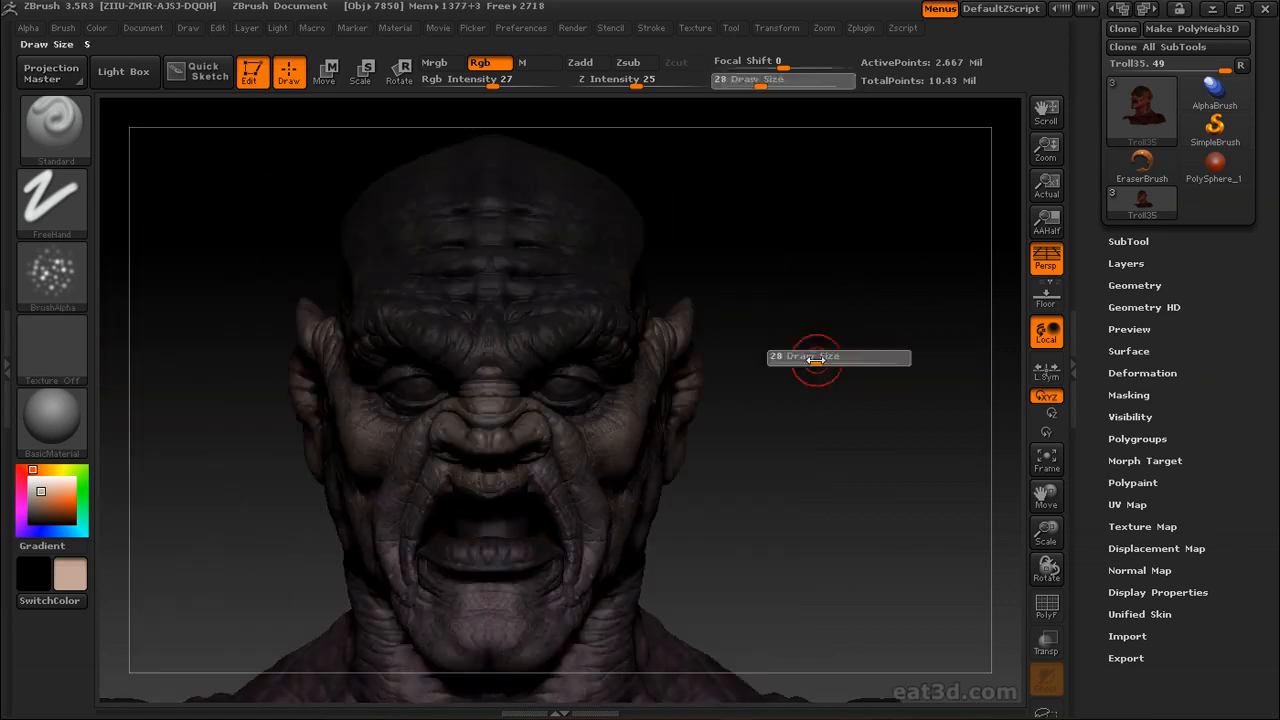
Reduce the draw size to 27, choose a pale cream and highlight the nose and cheekbones
{"action": "key", "text": "["}
{"action": "left_click", "coordinate": [40, 484]}
{"action": "left_click_drag", "start_coordinate": [262, 430], "coordinate": [125, 445]}
{"action": "left_click", "coordinate": [43, 485]}
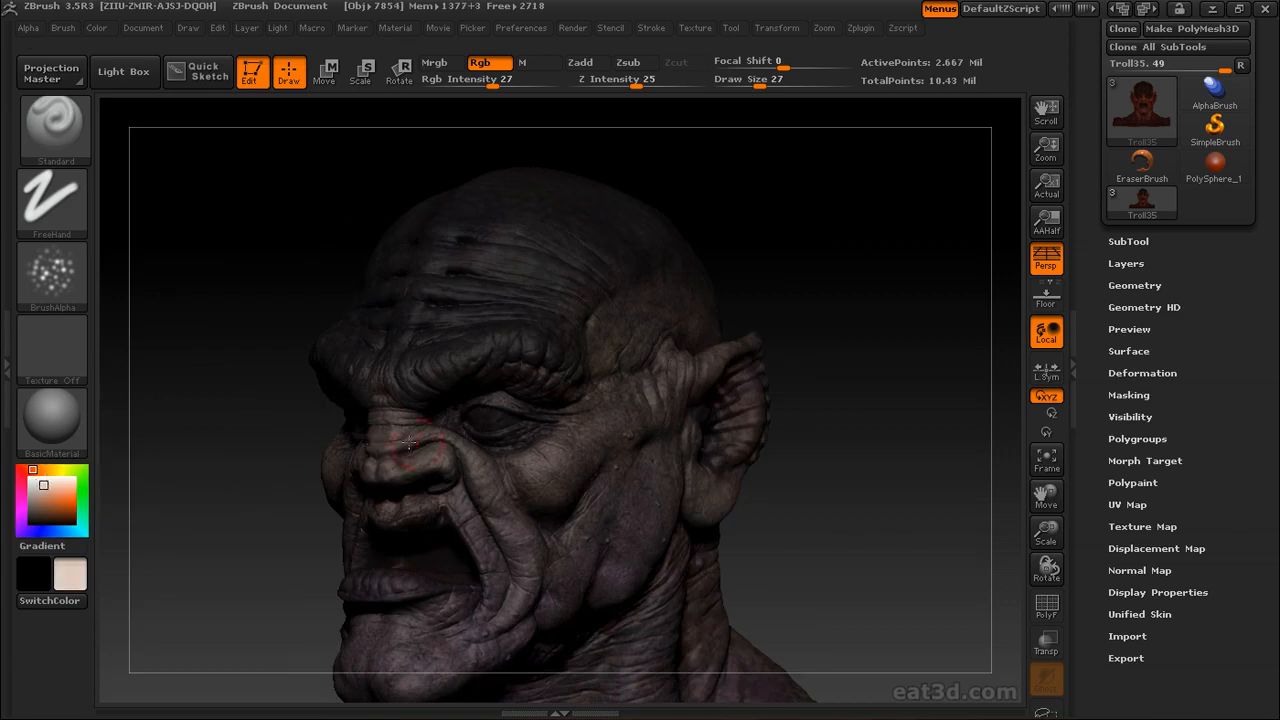
{"action": "left_click_drag", "start_coordinate": [285, 400], "coordinate": [775, 325]}
{"action": "left_click_drag", "start_coordinate": [600, 400], "coordinate": [735, 392]}
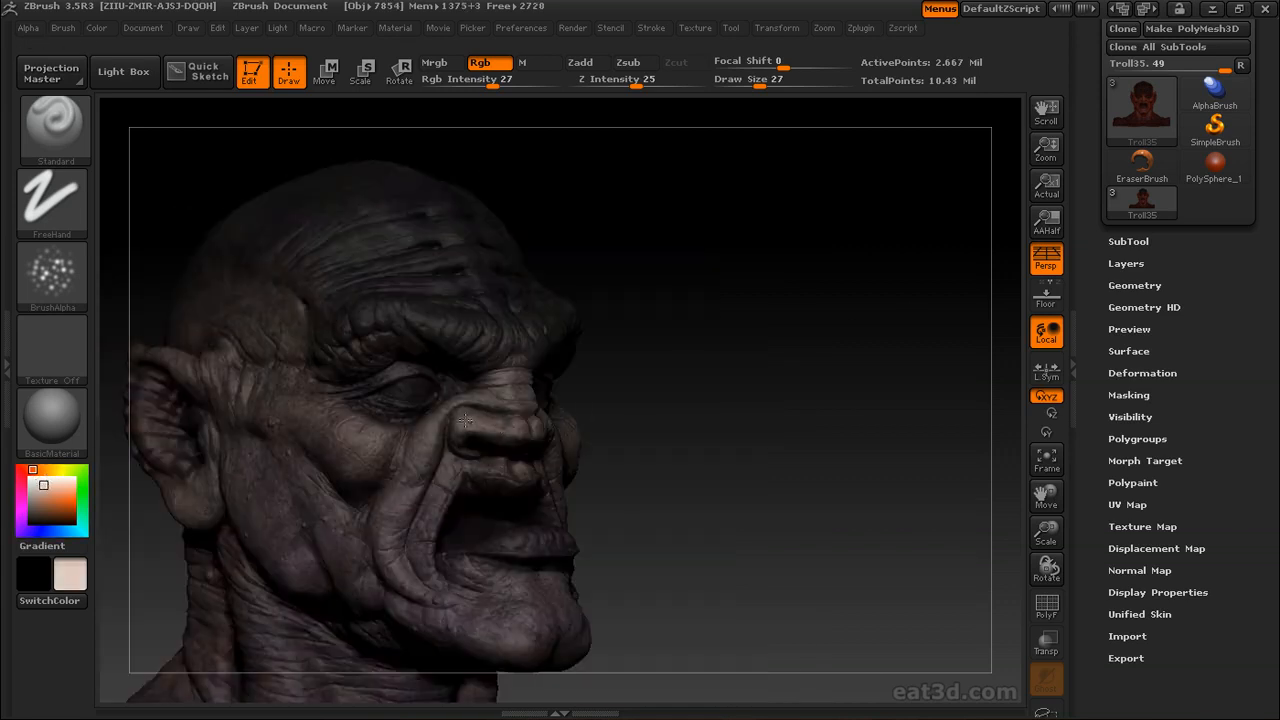
{"action": "left_click_drag", "start_coordinate": [586, 364], "coordinate": [640, 366]}
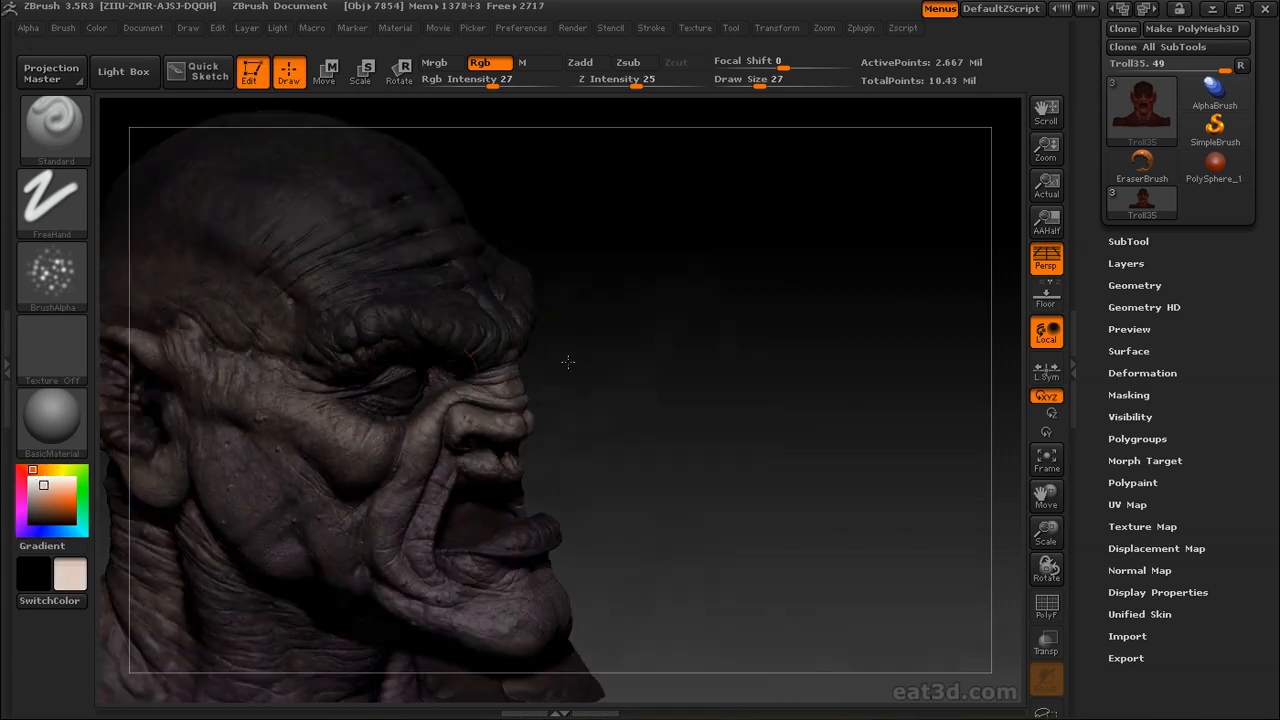
{"action": "left_click_drag", "start_coordinate": [790, 385], "coordinate": [486, 389]}
{"action": "left_click_drag", "start_coordinate": [626, 452], "coordinate": [575, 466]}
Raise the BasicMaterial's diffuse value to brighten the model and paint more cream highlights on the cheeks
{"action": "left_click", "coordinate": [395, 27]}
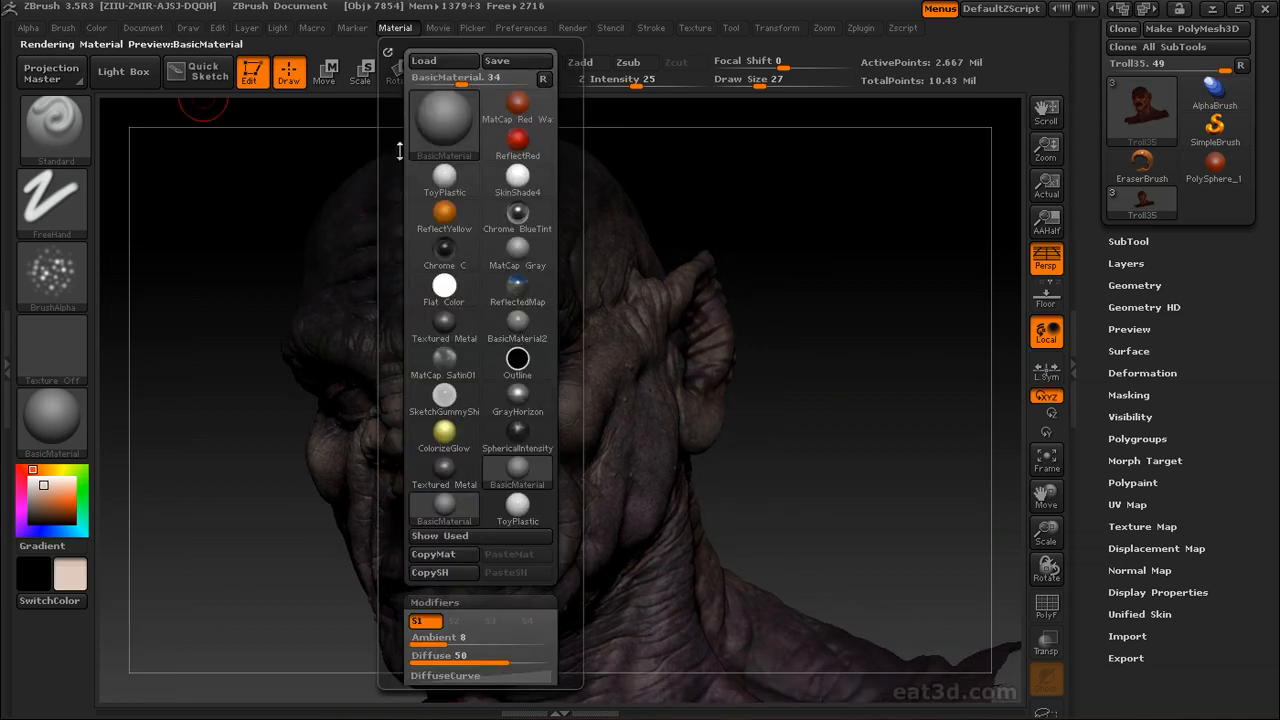
{"action": "left_click_drag", "start_coordinate": [520, 551], "coordinate": [540, 551]}
{"action": "left_click_drag", "start_coordinate": [740, 467], "coordinate": [840, 440]}
{"action": "left_click_drag", "start_coordinate": [700, 394], "coordinate": [830, 390]}
{"action": "left_click_drag", "start_coordinate": [652, 392], "coordinate": [485, 471]}
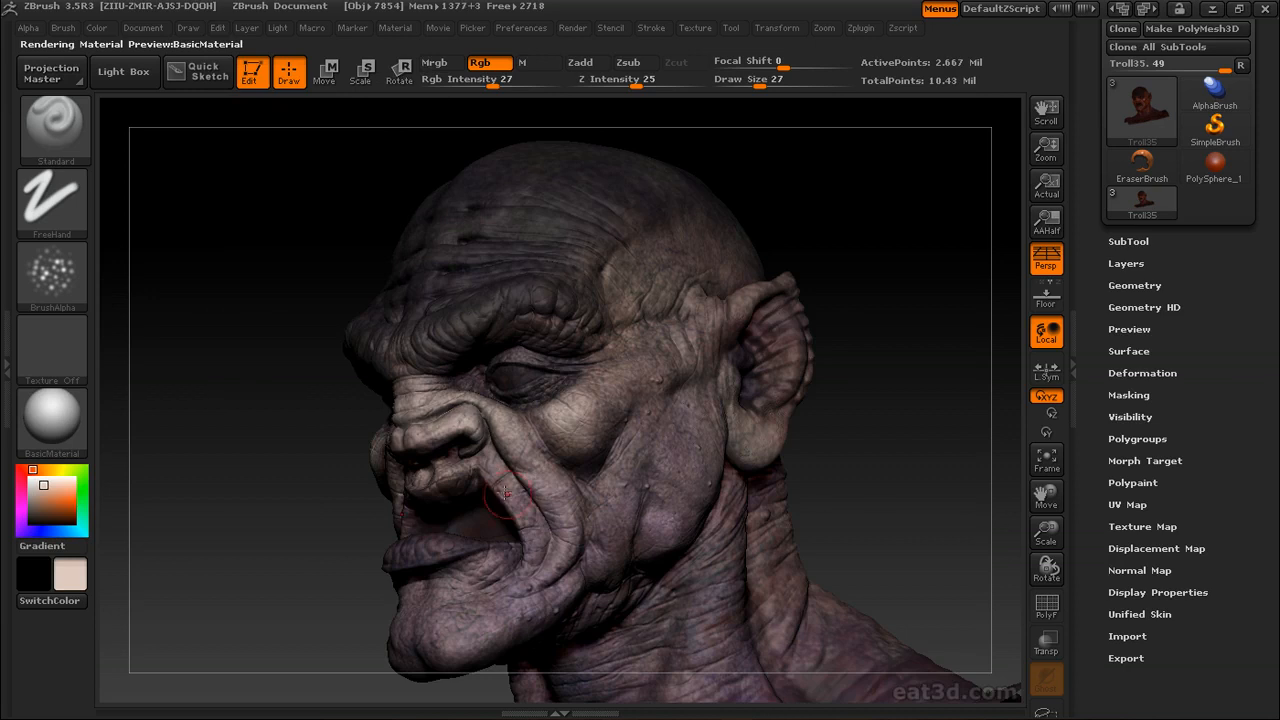
{"action": "right_click_drag", "start_coordinate": [550, 500], "coordinate": [504, 460]}
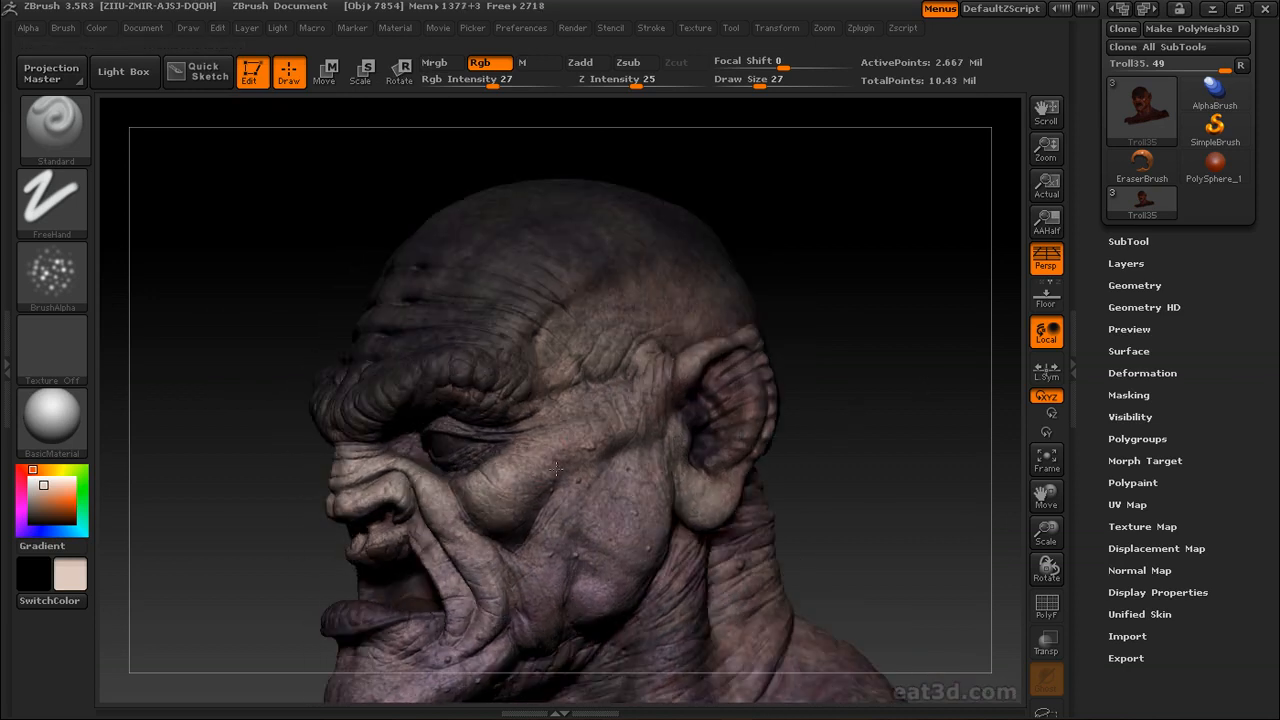
{"action": "left_click_drag", "start_coordinate": [845, 322], "coordinate": [619, 404]}
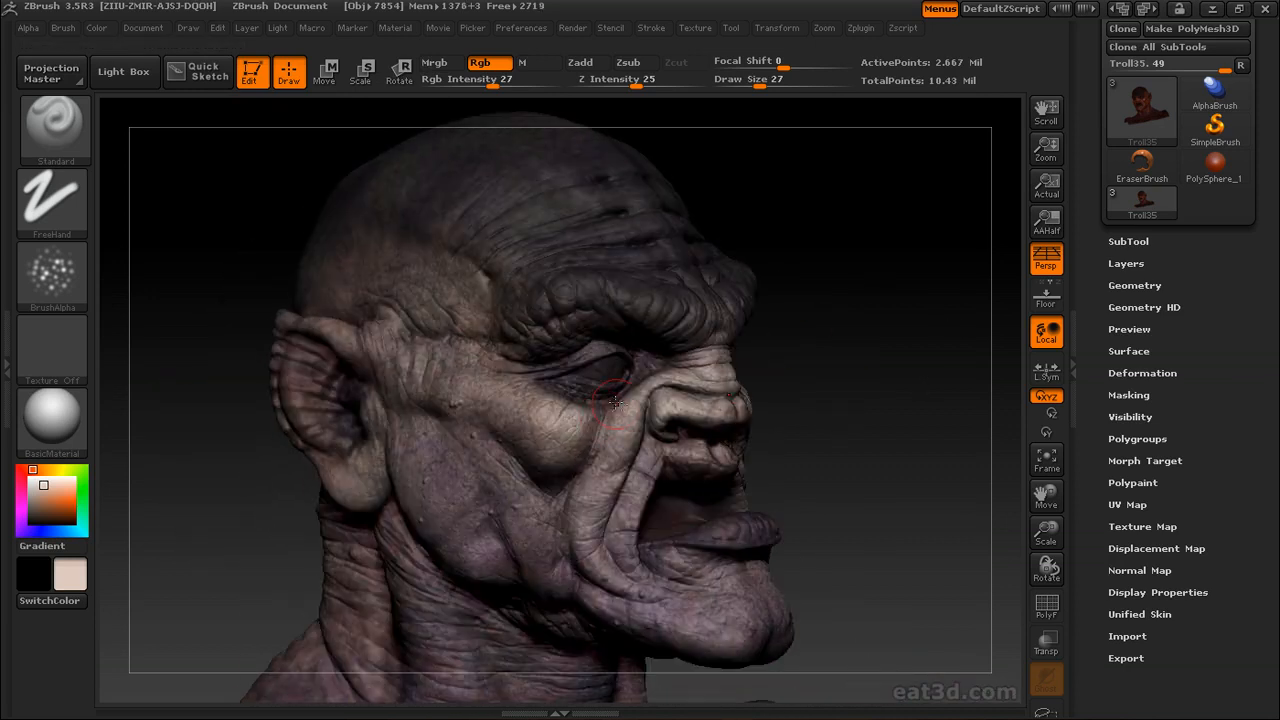
Set the BasicMaterial's diffuse to 85 and continue the cream highlights on the face
{"action": "left_click", "coordinate": [391, 31]}
{"action": "left_click_drag", "start_coordinate": [531, 652], "coordinate": [537, 654]}
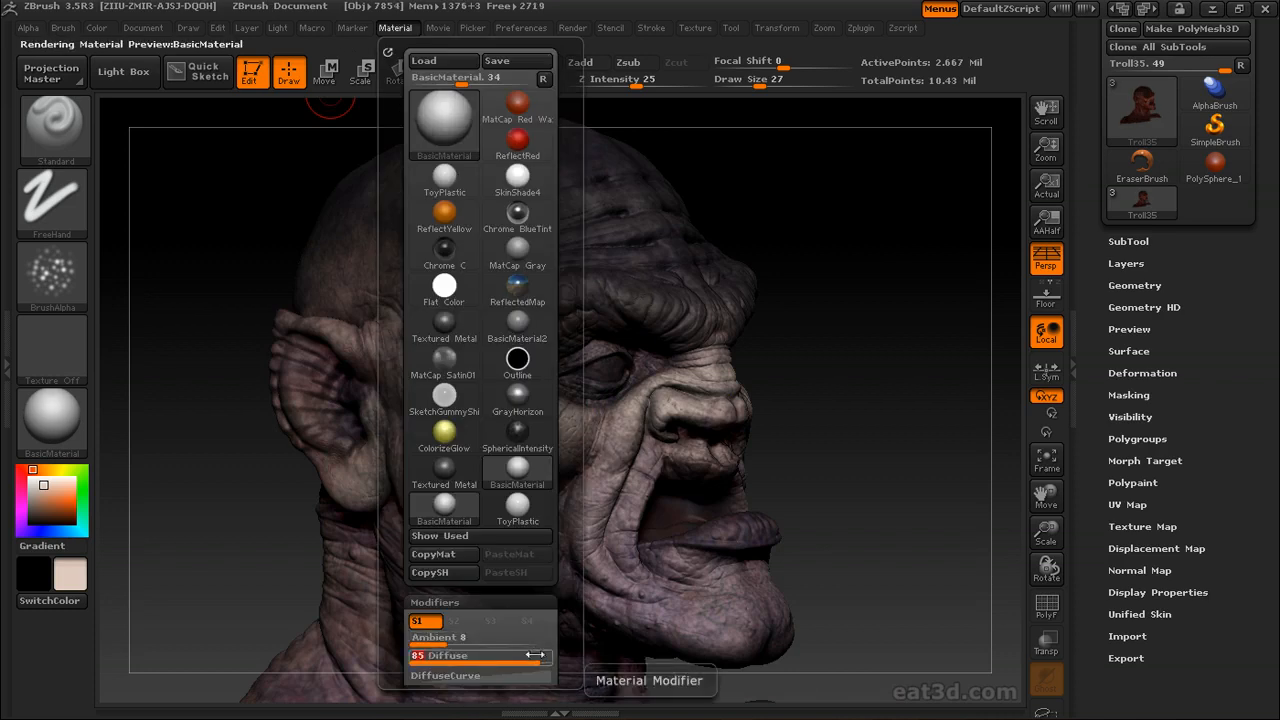
{"action": "left_click_drag", "start_coordinate": [875, 456], "coordinate": [867, 456]}
{"action": "left_click_drag", "start_coordinate": [777, 443], "coordinate": [615, 427]}
{"action": "left_click_drag", "start_coordinate": [285, 500], "coordinate": [480, 492]}
Choose a pale pink and paint it over the chin, jaw and neck at draw size 27
{"action": "left_click", "coordinate": [21, 479]}
{"action": "mouse_move", "coordinate": [606, 524]}
{"action": "left_mouse_down"}
{"action": "mouse_move", "coordinate": [549, 560]}
{"action": "mouse_move", "coordinate": [588, 553]}
{"action": "left_mouse_up"}
{"action": "left_click_drag", "start_coordinate": [744, 555], "coordinate": [585, 560]}
{"action": "left_click_drag", "start_coordinate": [934, 497], "coordinate": [474, 516]}
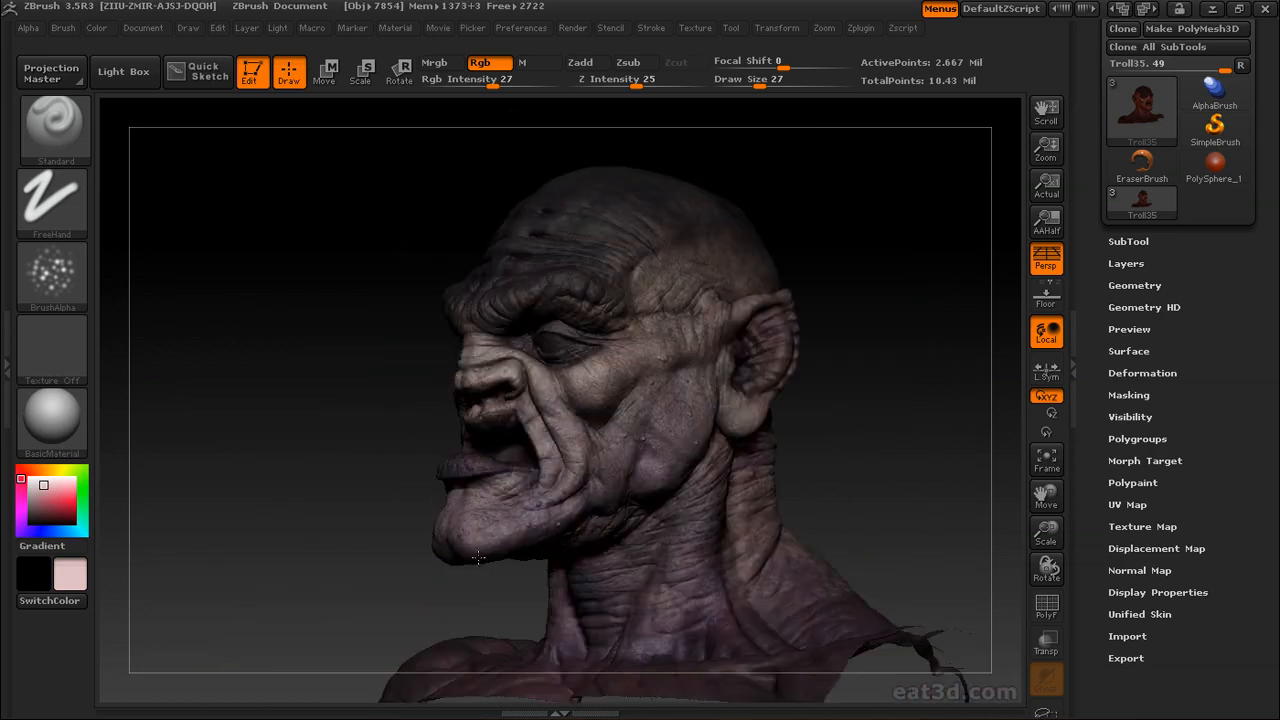
{"action": "left_click_drag", "start_coordinate": [900, 424], "coordinate": [800, 446]}
{"action": "mouse_move", "coordinate": [548, 490]}
{"action": "left_mouse_down"}
{"action": "mouse_move", "coordinate": [565, 535]}
{"action": "mouse_move", "coordinate": [596, 492]}
{"action": "mouse_move", "coordinate": [634, 474]}
{"action": "left_mouse_up"}
Set the draw size to 31 and paint pale pink over the jaw, cheek and side of the head
{"action": "key", "text": "bracketright"}
{"action": "left_click_drag", "start_coordinate": [848, 425], "coordinate": [815, 462]}
{"action": "mouse_move", "coordinate": [586, 532]}
{"action": "left_mouse_down"}
{"action": "mouse_move", "coordinate": [583, 449]}
{"action": "mouse_move", "coordinate": [655, 428]}
{"action": "mouse_move", "coordinate": [634, 408]}
{"action": "left_mouse_up"}
{"action": "left_click_drag", "start_coordinate": [811, 349], "coordinate": [605, 345]}
{"action": "key", "text": "bracketleft"}
{"action": "left_click_drag", "start_coordinate": [712, 377], "coordinate": [978, 311]}
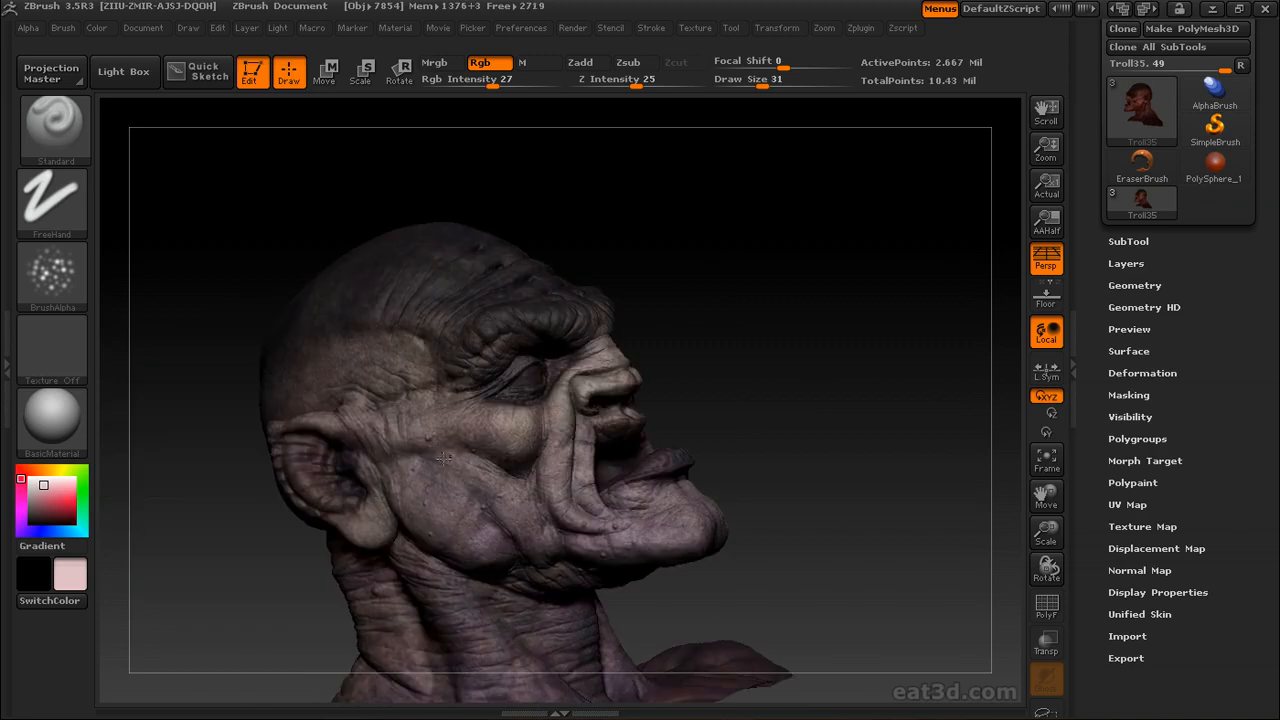
Extend the pale pink tint down the neck toward the shoulders
{"action": "mouse_move", "coordinate": [940, 475]}
{"action": "left_mouse_down"}
{"action": "mouse_move", "coordinate": [822, 484]}
{"action": "mouse_move", "coordinate": [965, 480]}
{"action": "left_mouse_up"}
{"action": "left_click_drag", "start_coordinate": [834, 431], "coordinate": [926, 392], "text": "alt"}
{"action": "left_click_drag", "start_coordinate": [868, 490], "coordinate": [844, 415]}
{"action": "left_click_drag", "start_coordinate": [660, 596], "coordinate": [302, 572]}
{"action": "left_click_drag", "start_coordinate": [590, 498], "coordinate": [800, 350]}
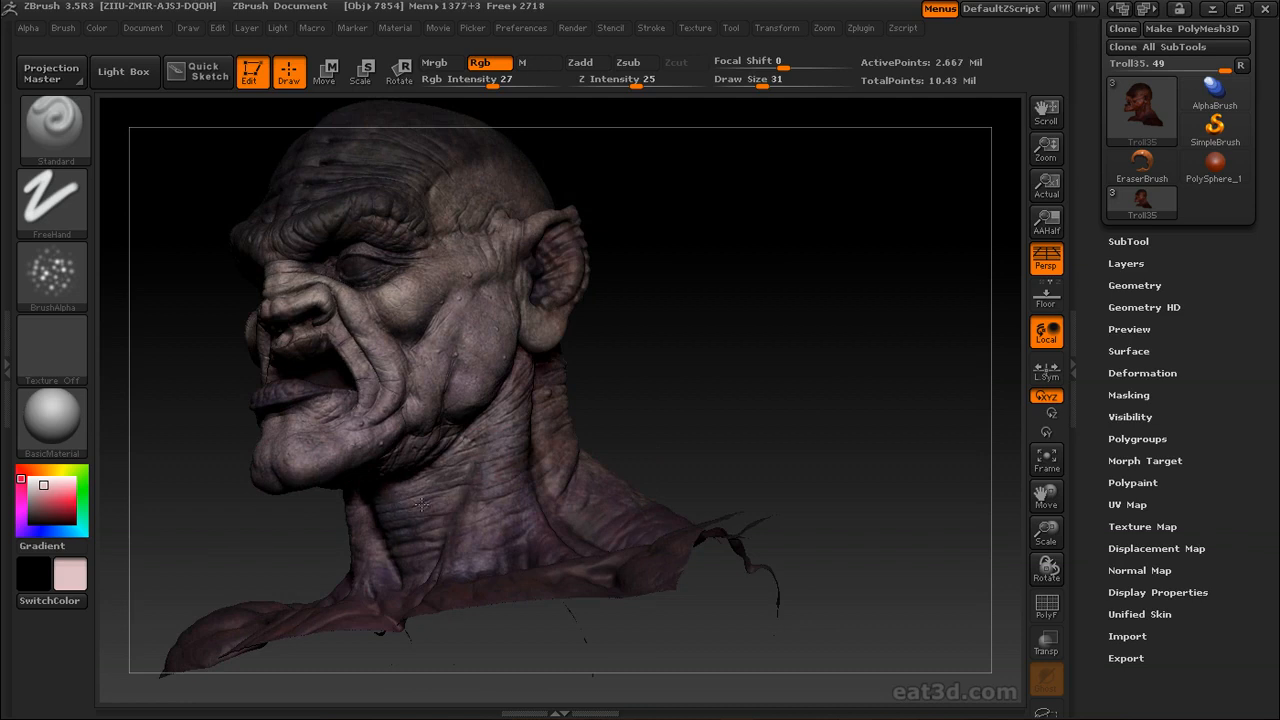
Finish tinting the neck folds, then choose a dark purple at RGB intensity 43 and draw size 23
{"action": "left_click_drag", "start_coordinate": [563, 447], "coordinate": [474, 471]}
{"action": "left_click_drag", "start_coordinate": [364, 537], "coordinate": [392, 533]}
{"action": "left_click_drag", "start_coordinate": [497, 464], "coordinate": [350, 464]}
{"action": "left_click_drag", "start_coordinate": [426, 574], "coordinate": [487, 405]}
{"action": "mouse_move", "coordinate": [616, 316]}
{"action": "left_mouse_down"}
{"action": "mouse_move", "coordinate": [660, 286]}
{"action": "mouse_move", "coordinate": [763, 290]}
{"action": "mouse_move", "coordinate": [671, 380]}
{"action": "mouse_move", "coordinate": [600, 380]}
{"action": "mouse_move", "coordinate": [337, 500]}
{"action": "left_mouse_up"}
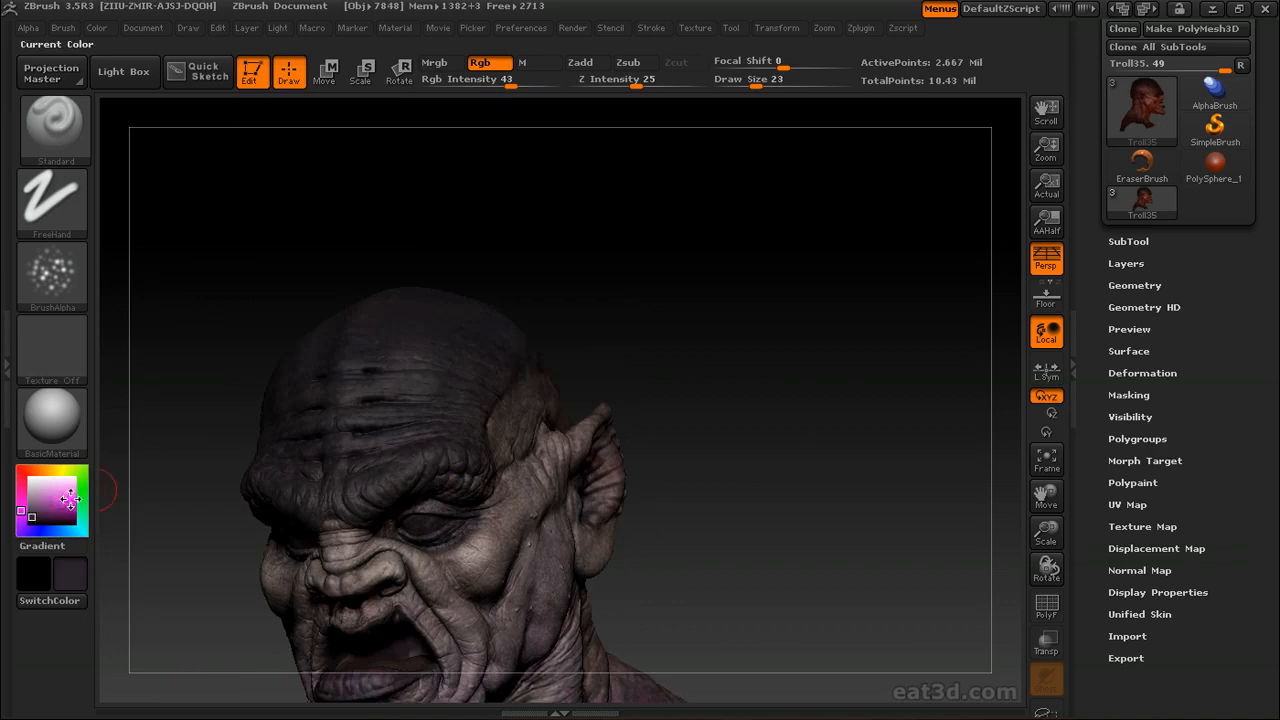
Choose a pale blue-violet and mottle the skull and forehead with it at RGB intensity 43
{"action": "left_click", "coordinate": [29, 531]}
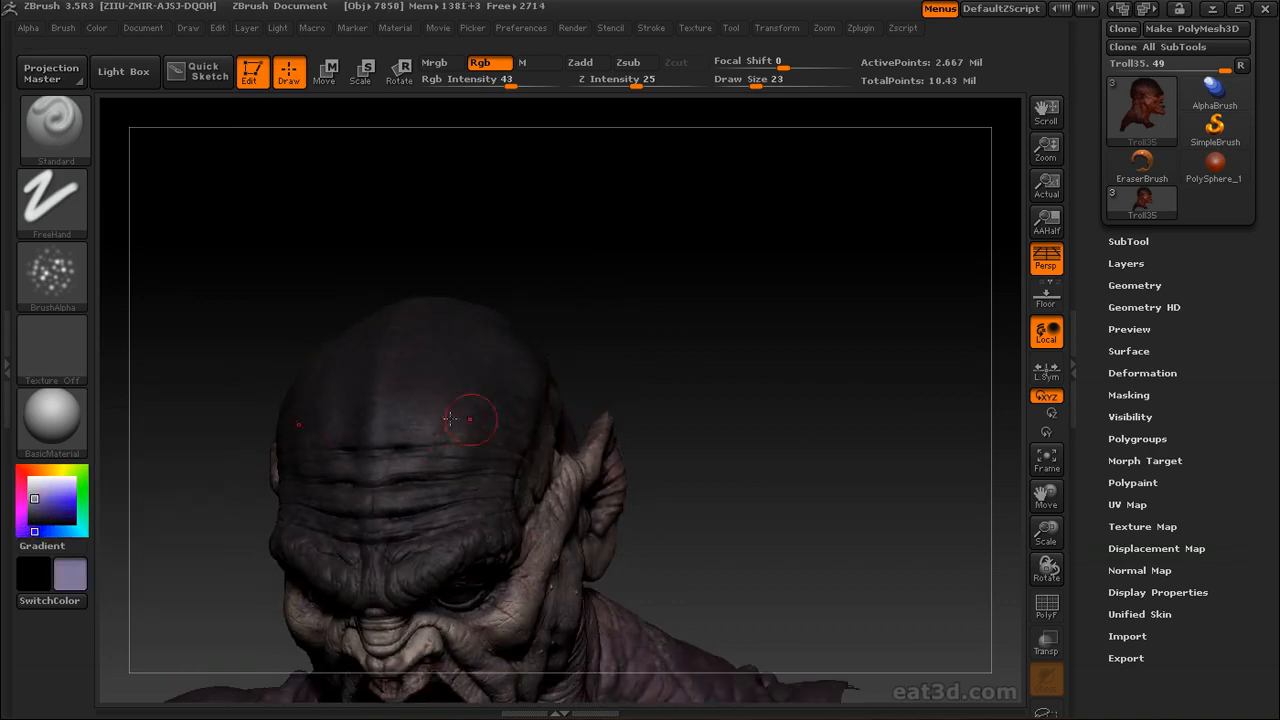
{"action": "mouse_move", "coordinate": [451, 418]}
{"action": "left_mouse_down"}
{"action": "mouse_move", "coordinate": [514, 371]}
{"action": "mouse_move", "coordinate": [384, 512]}
{"action": "mouse_move", "coordinate": [415, 487]}
{"action": "mouse_move", "coordinate": [420, 440]}
{"action": "mouse_move", "coordinate": [395, 427]}
{"action": "left_mouse_up"}
{"action": "mouse_move", "coordinate": [473, 411]}
{"action": "left_mouse_down"}
{"action": "mouse_move", "coordinate": [703, 326]}
{"action": "mouse_move", "coordinate": [600, 300]}
{"action": "mouse_move", "coordinate": [446, 316]}
{"action": "left_mouse_up"}
{"action": "mouse_move", "coordinate": [320, 405]}
{"action": "left_mouse_down"}
{"action": "mouse_move", "coordinate": [206, 466]}
{"action": "mouse_move", "coordinate": [496, 291]}
{"action": "left_mouse_up"}
{"action": "mouse_move", "coordinate": [435, 440]}
{"action": "left_mouse_down"}
{"action": "mouse_move", "coordinate": [600, 330]}
{"action": "mouse_move", "coordinate": [714, 297]}
{"action": "mouse_move", "coordinate": [328, 468]}
{"action": "left_mouse_up"}
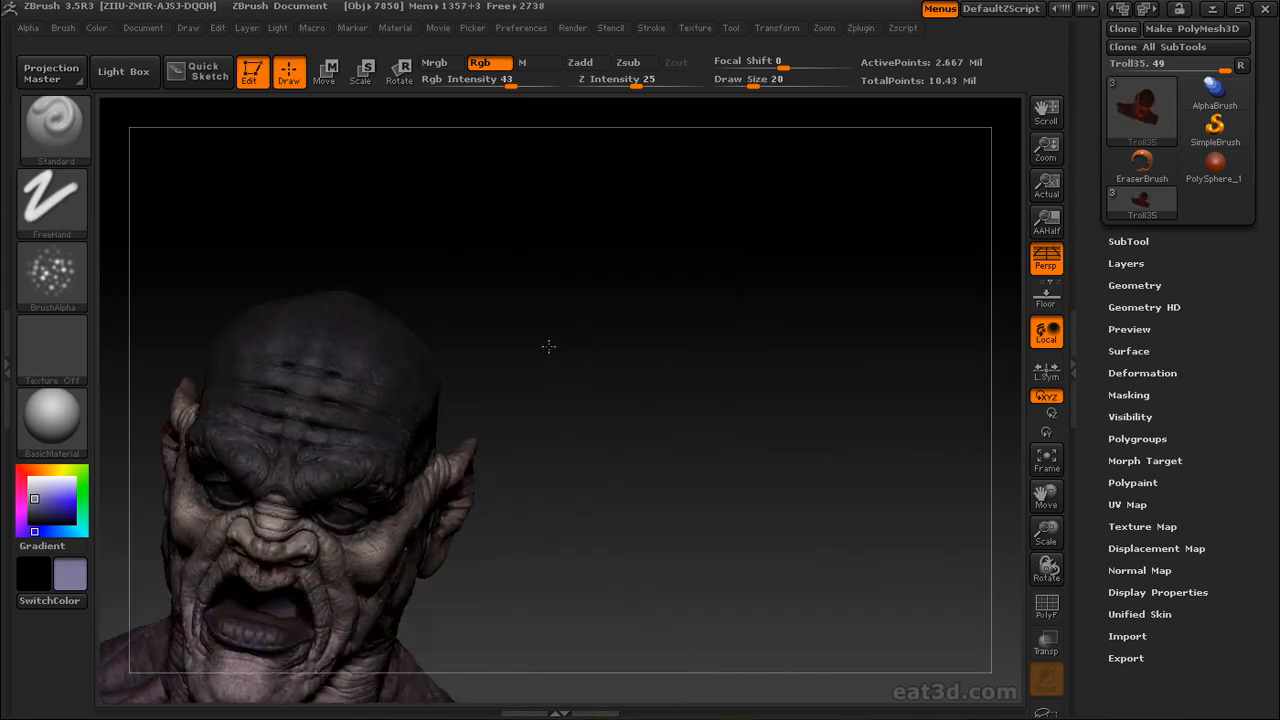
Tint the brow and forehead wrinkles pale blue, ending with the alpha off, RGB intensity 61 and draw size 7
{"action": "left_click_drag", "start_coordinate": [542, 357], "coordinate": [316, 488]}
{"action": "mouse_move", "coordinate": [396, 464]}
{"action": "left_mouse_down"}
{"action": "mouse_move", "coordinate": [380, 408]}
{"action": "mouse_move", "coordinate": [323, 369]}
{"action": "left_mouse_up"}
{"action": "left_click_drag", "start_coordinate": [710, 328], "coordinate": [220, 430]}
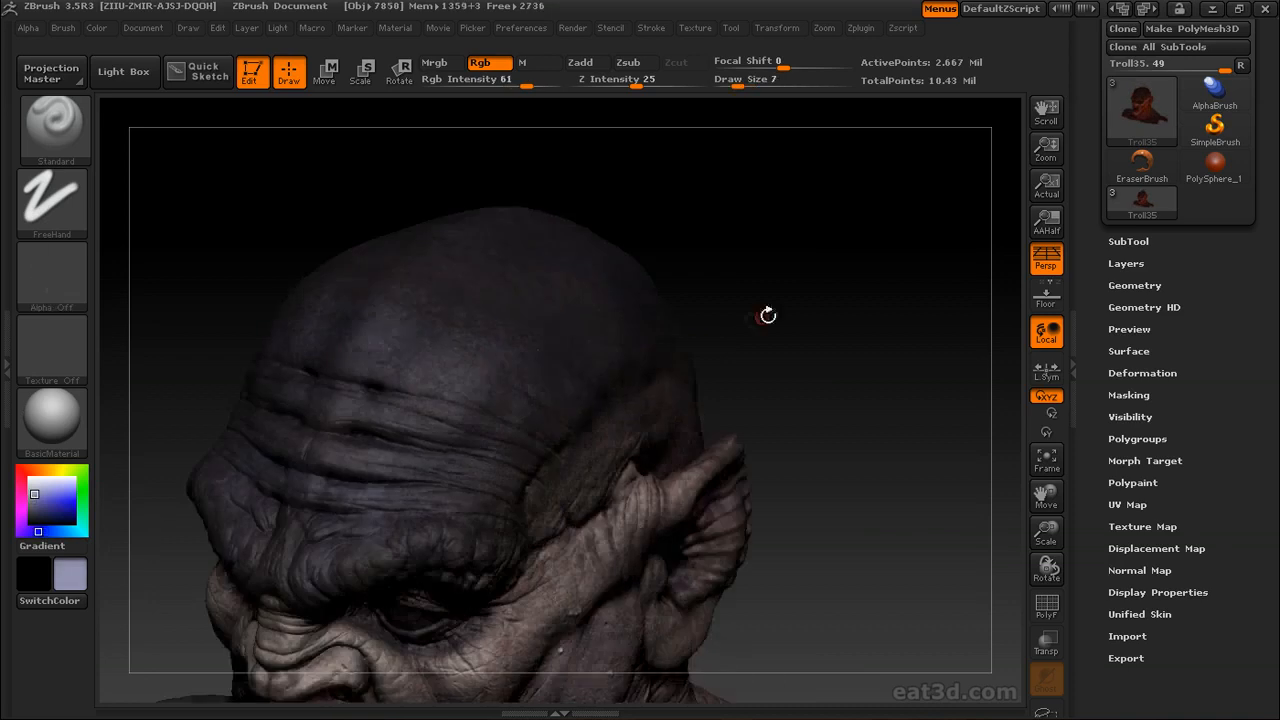
Set the draw size to 4 and paint the pale blue-violet along the forehead, brow and temple wrinkles
{"action": "left_click_drag", "start_coordinate": [766, 314], "coordinate": [494, 411]}
{"action": "left_click_drag", "start_coordinate": [738, 82], "coordinate": [732, 82]}
{"action": "left_click_drag", "start_coordinate": [408, 392], "coordinate": [450, 402]}
{"action": "left_click_drag", "start_coordinate": [820, 420], "coordinate": [790, 350]}
{"action": "left_click_drag", "start_coordinate": [495, 493], "coordinate": [512, 508]}
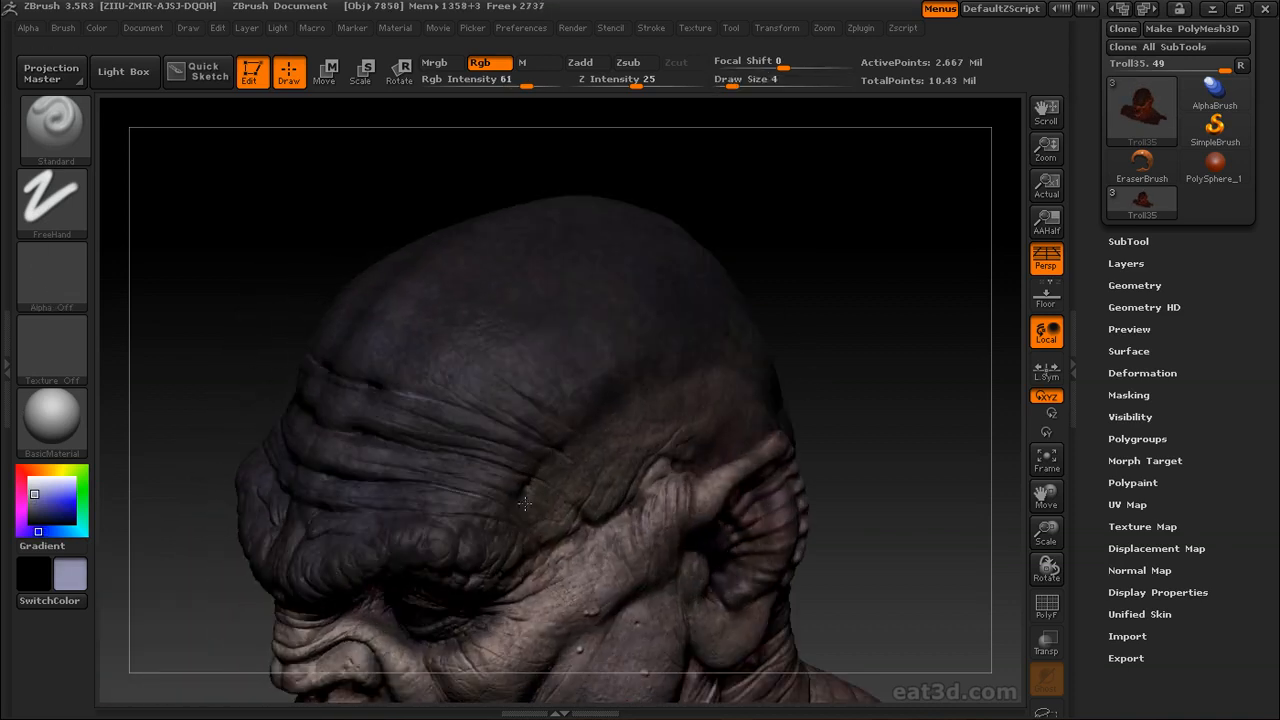
{"action": "left_click_drag", "start_coordinate": [756, 309], "coordinate": [357, 412]}
{"action": "left_click_drag", "start_coordinate": [704, 396], "coordinate": [510, 518]}
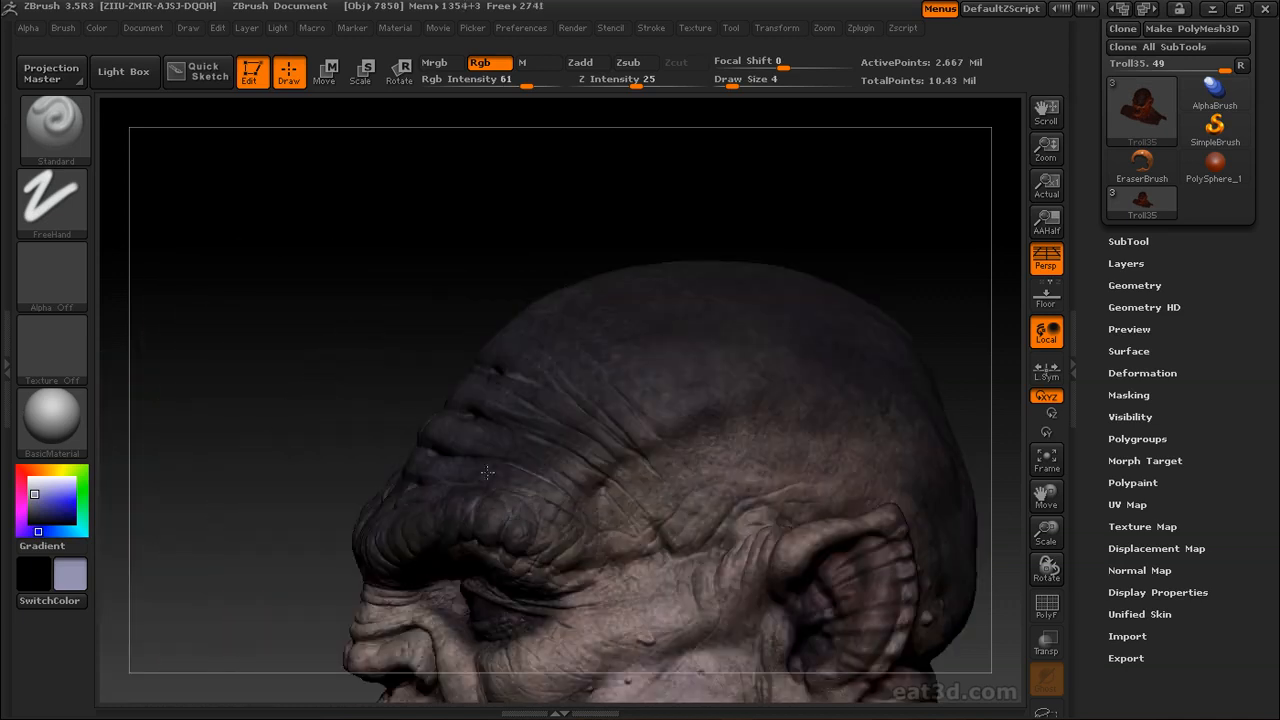
{"action": "left_click_drag", "start_coordinate": [592, 455], "coordinate": [491, 597]}
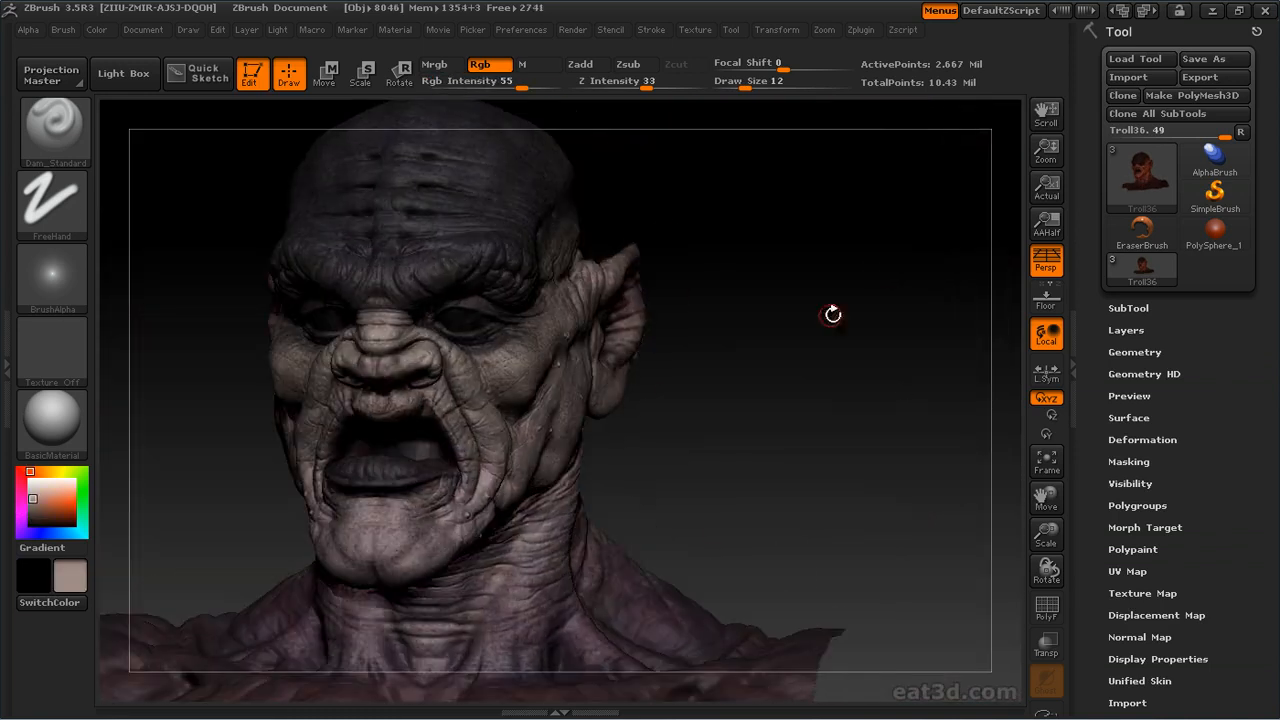
Turn on Colorize for the full body, choose white and preview the polypaint with the Flat Color material
{"action": "key", "text": "shift"}
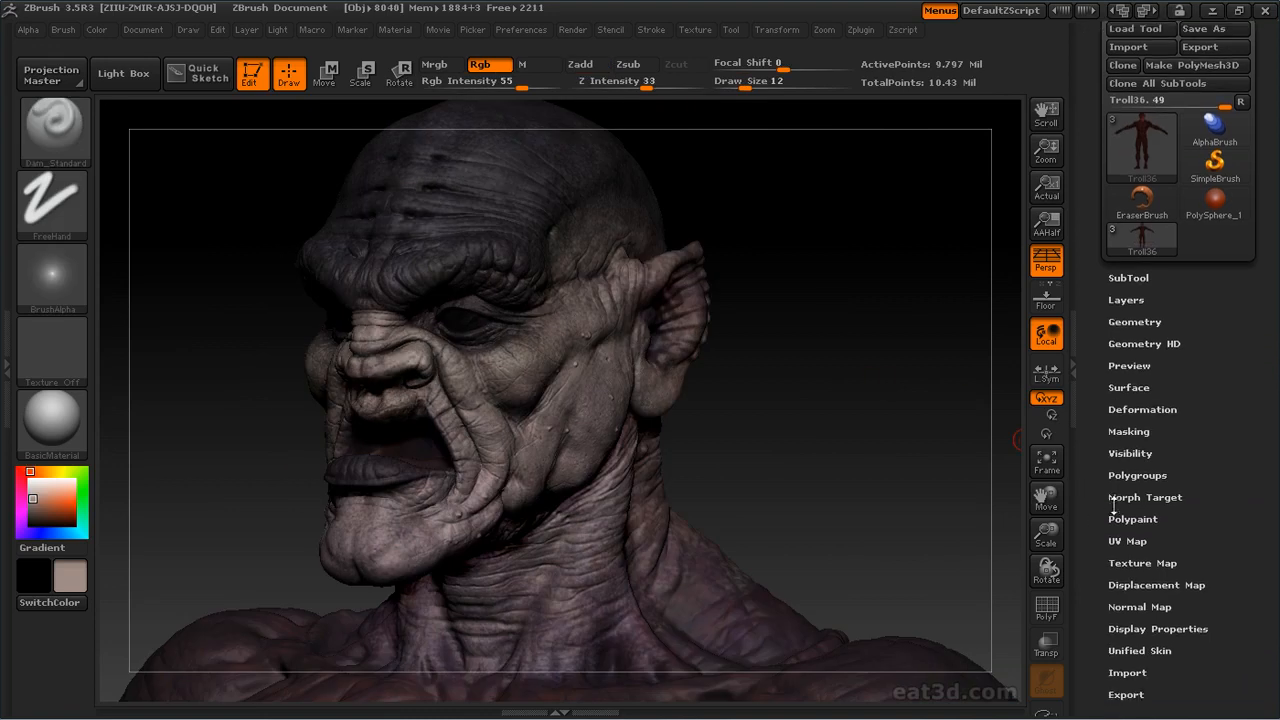
{"action": "left_click", "coordinate": [1157, 518]}
{"action": "left_click", "coordinate": [1138, 537]}
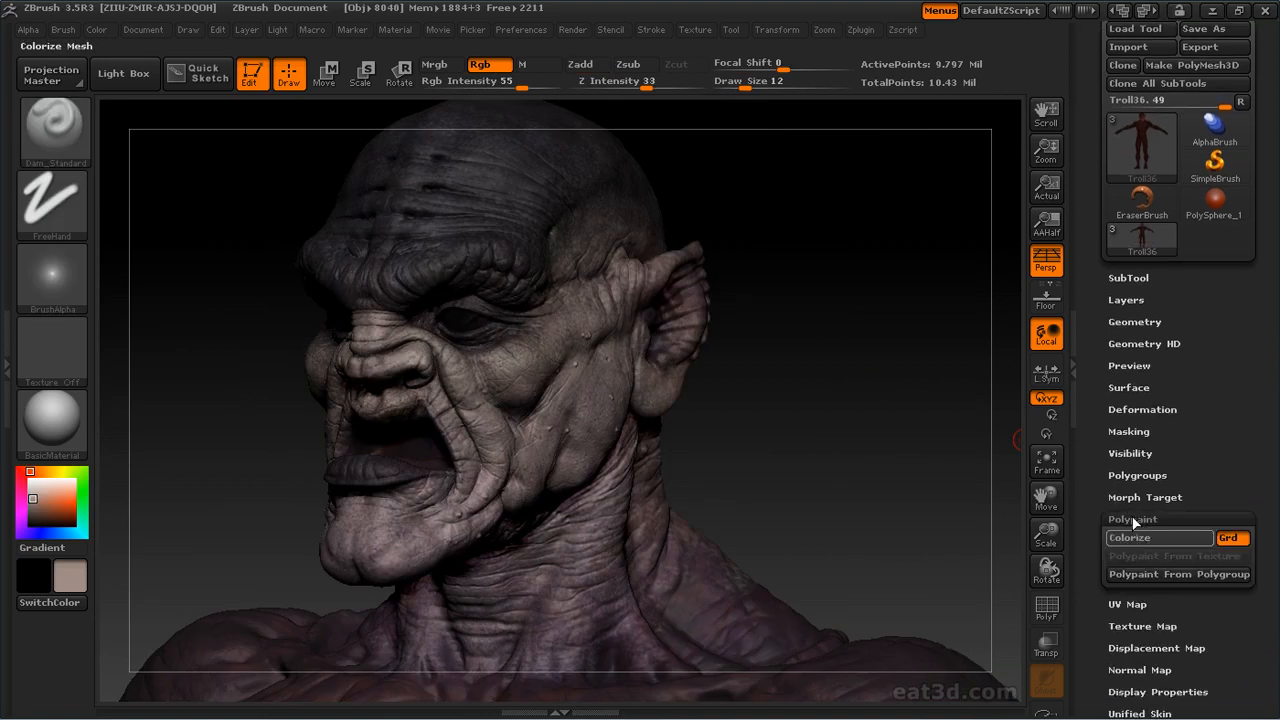
{"action": "left_click", "coordinate": [1138, 537]}
{"action": "left_click_drag", "start_coordinate": [30, 482], "coordinate": [21, 459]}
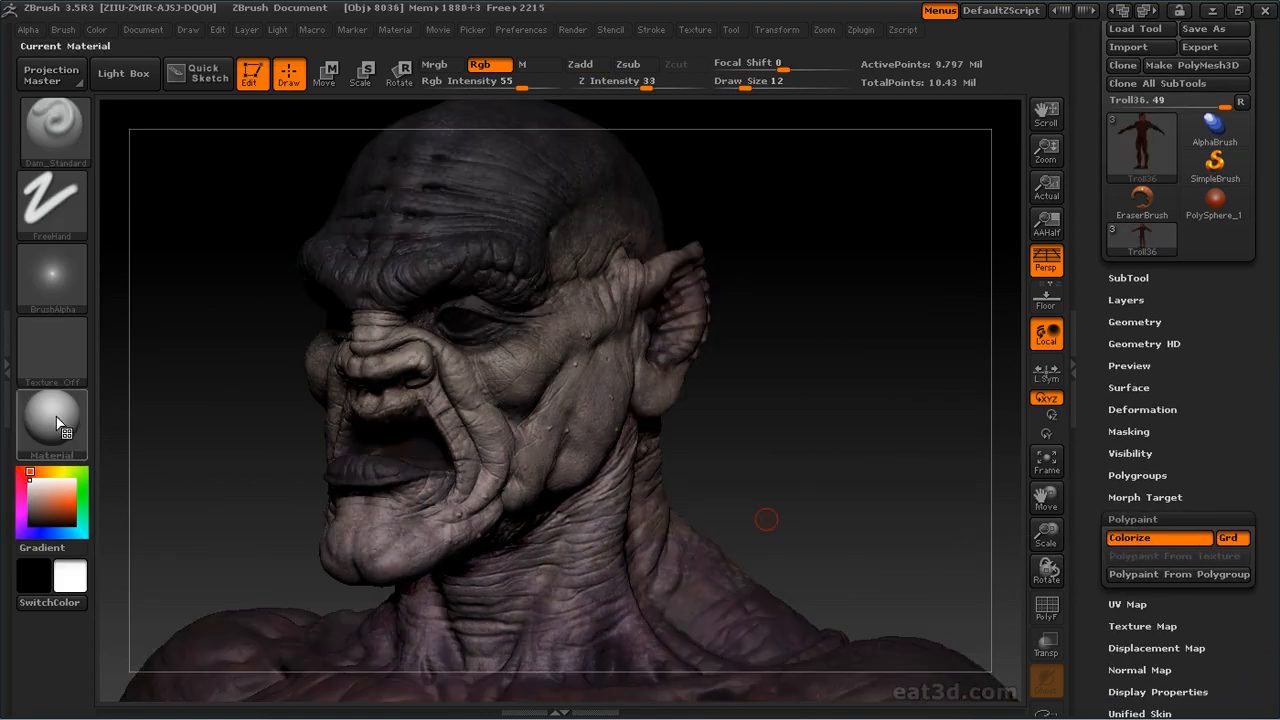
{"action": "left_click", "coordinate": [65, 415]}
{"action": "left_click", "coordinate": [148, 558]}
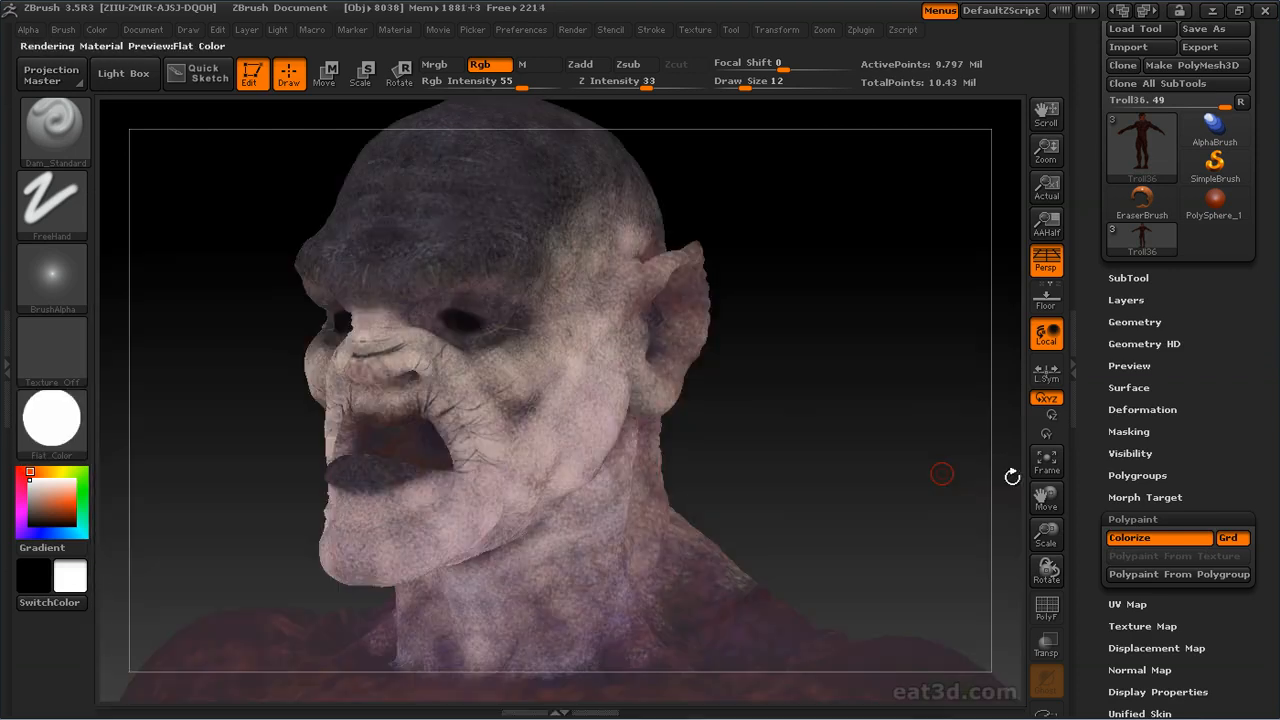
Turn off Colorize and mask the whole troll by cavity at intensity 10
{"action": "left_click", "coordinate": [1155, 537]}
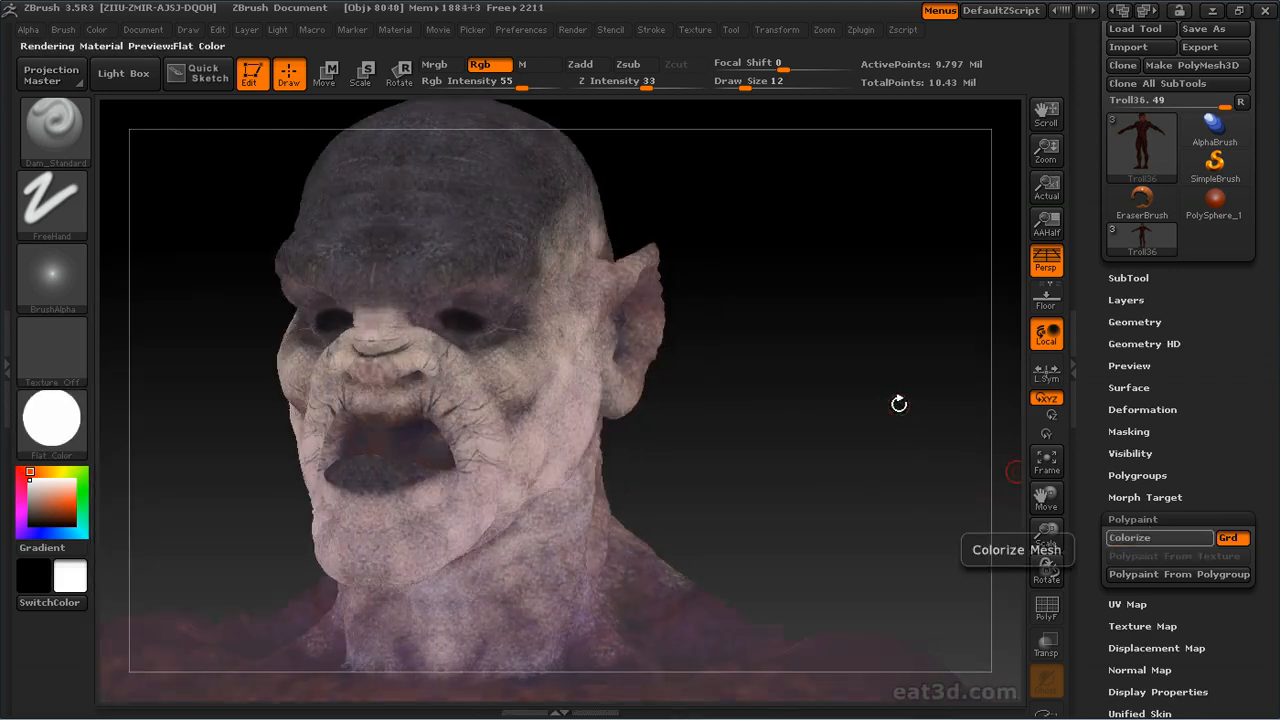
{"action": "left_click", "coordinate": [1124, 517]}
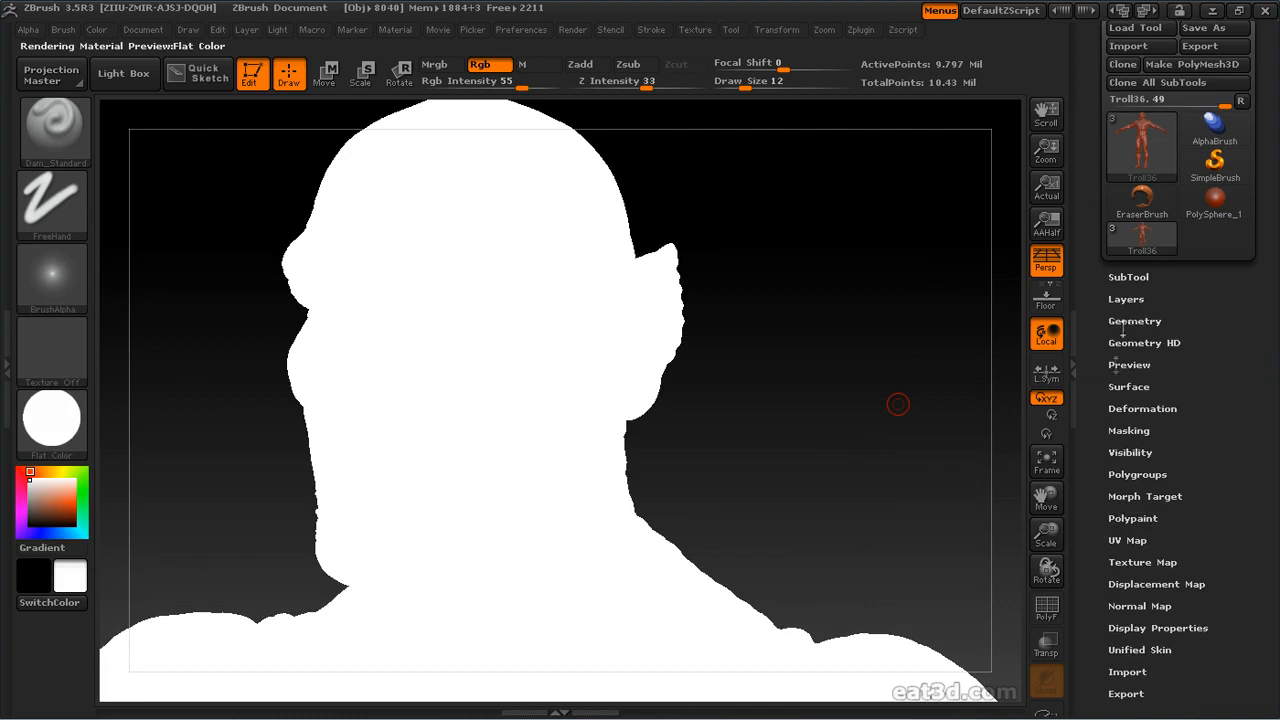
{"action": "left_click", "coordinate": [1129, 430]}
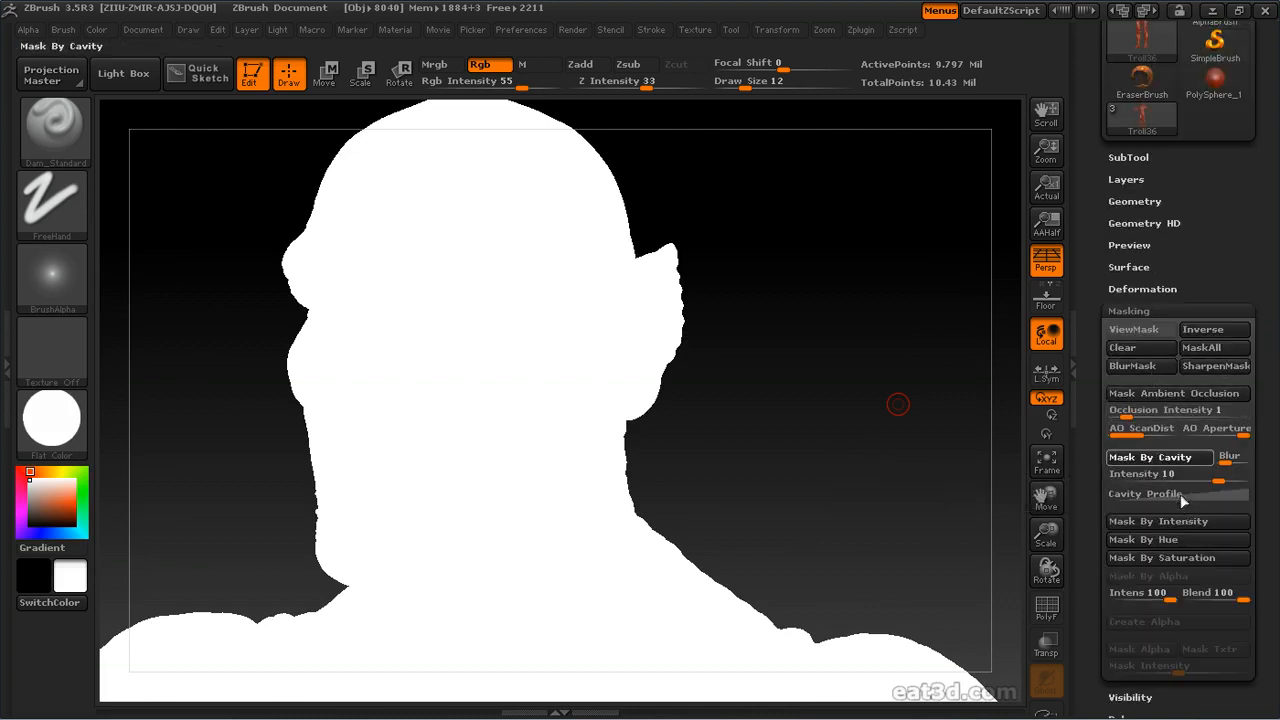
{"action": "left_click", "coordinate": [1172, 558]}
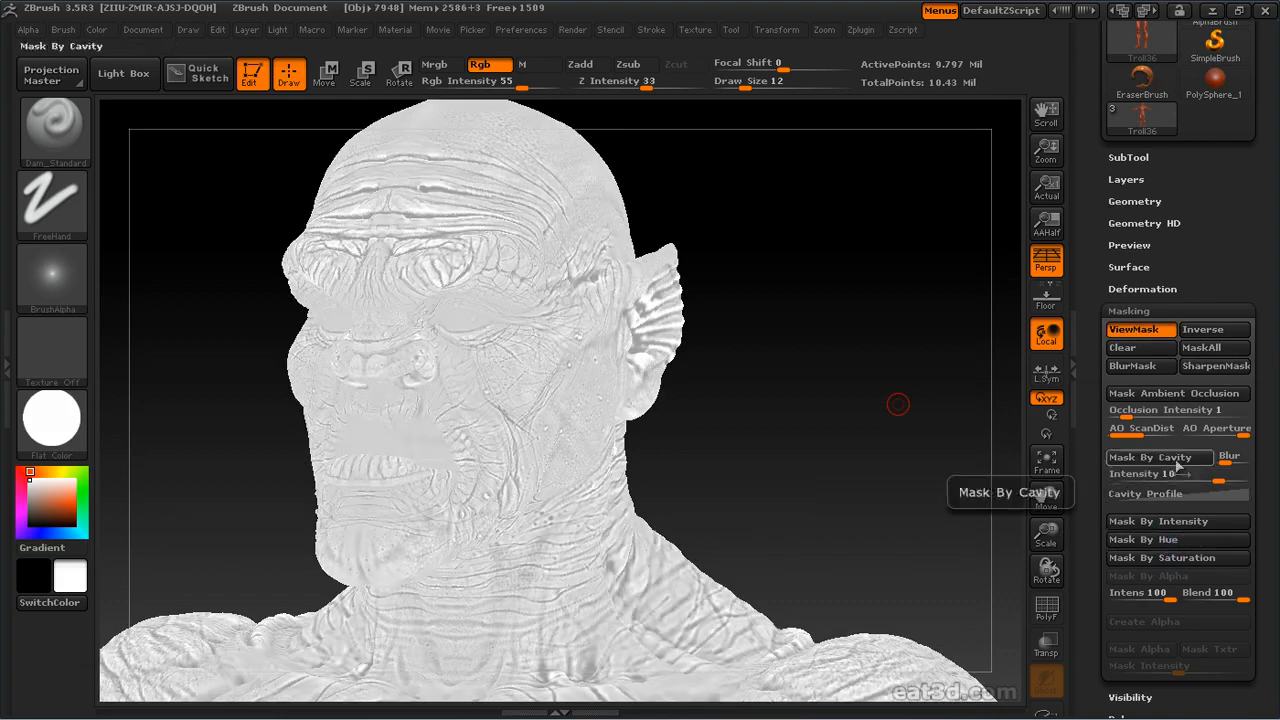
Reshape the Cavity Profile curve with extra points that raise its middle and upper part, and reapply Mask By Cavity
{"action": "left_click", "coordinate": [1175, 494]}
{"action": "left_click_drag", "start_coordinate": [1184, 552], "coordinate": [1172, 550]}
{"action": "left_click", "coordinate": [1213, 515]}
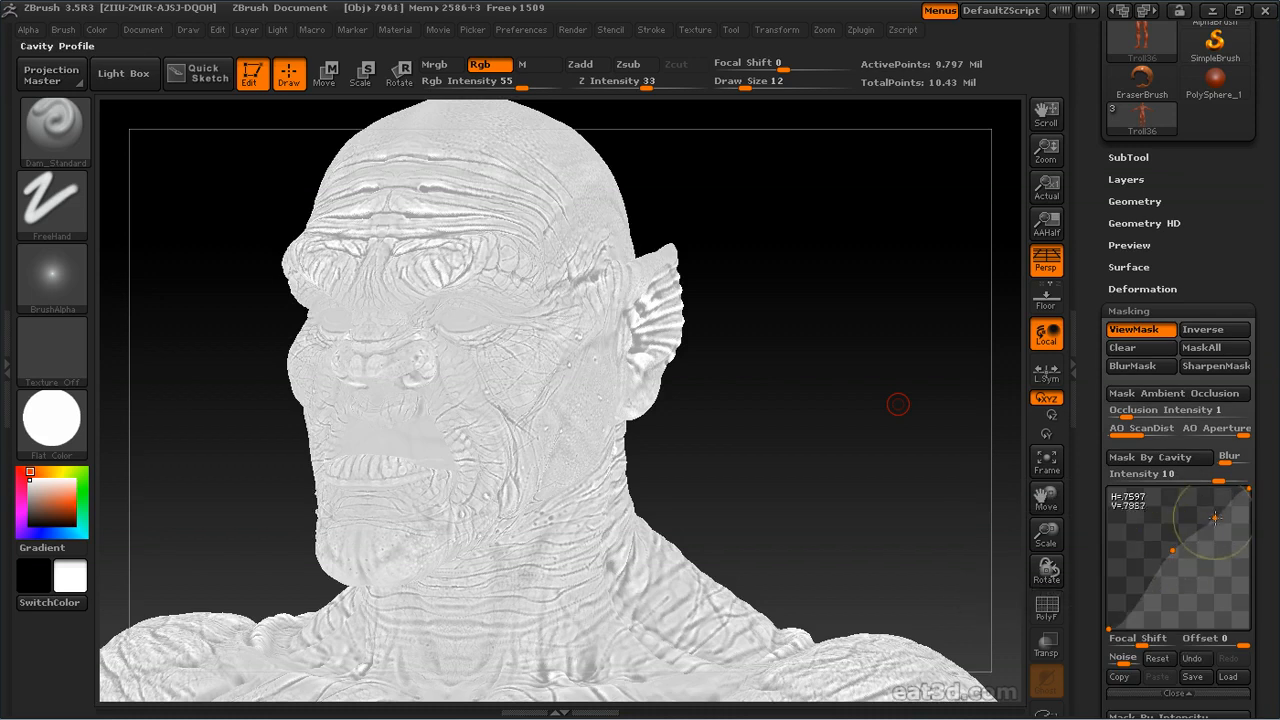
{"action": "left_click", "coordinate": [1133, 600]}
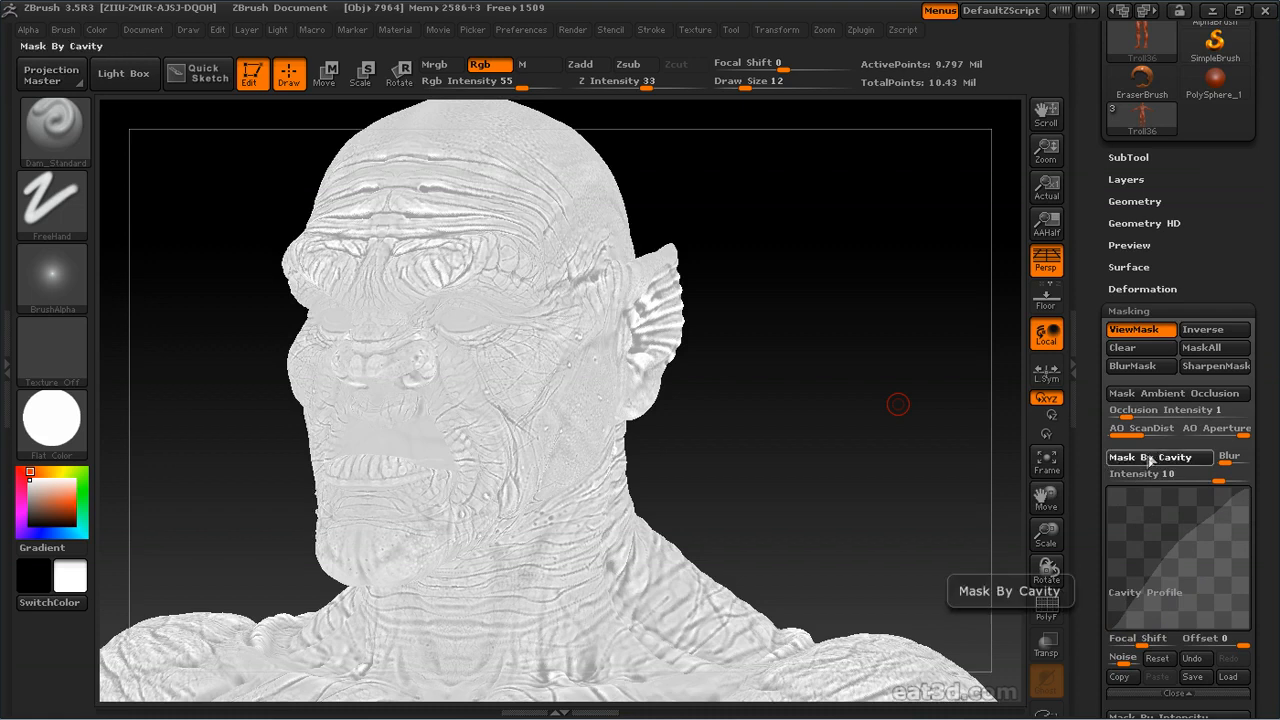
Isolate the head and shoulders by hiding the rest of the body, and switch the material to BasicMaterial
{"action": "left_click_drag", "start_coordinate": [886, 373], "coordinate": [893, 369]}
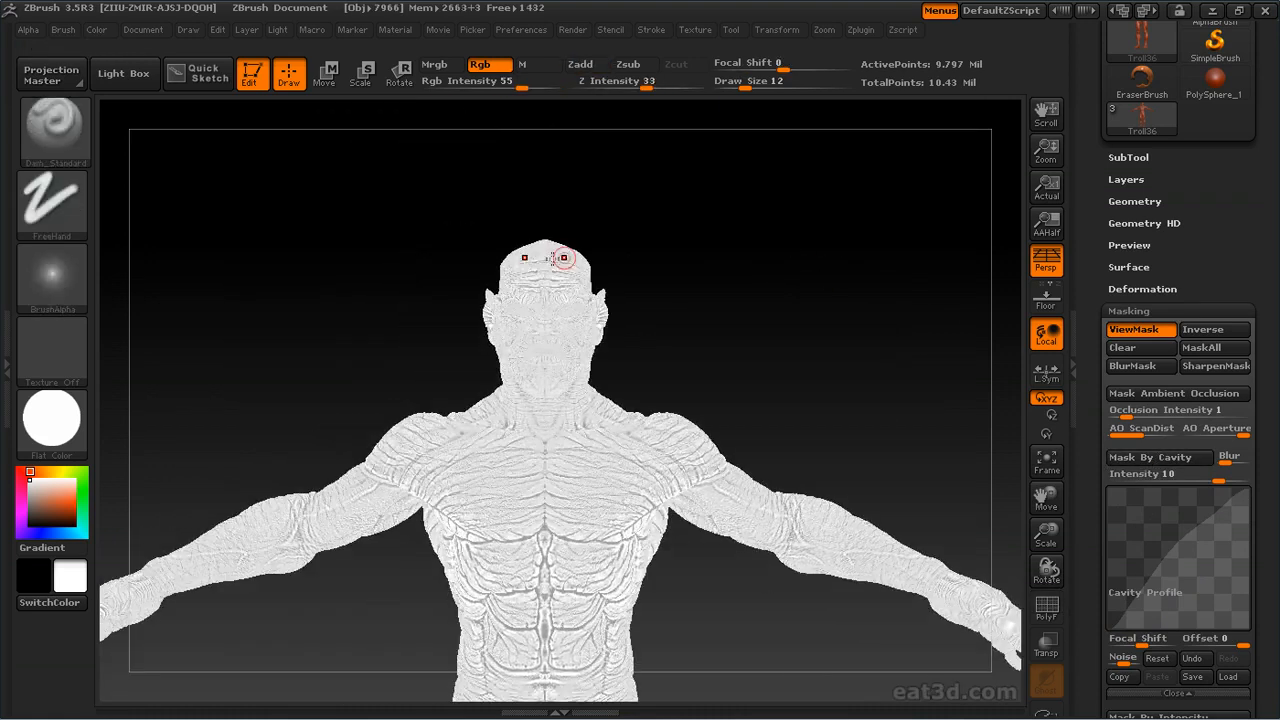
{"action": "left_click_drag", "start_coordinate": [342, 178], "coordinate": [787, 445], "text": "ctrl+shift"}
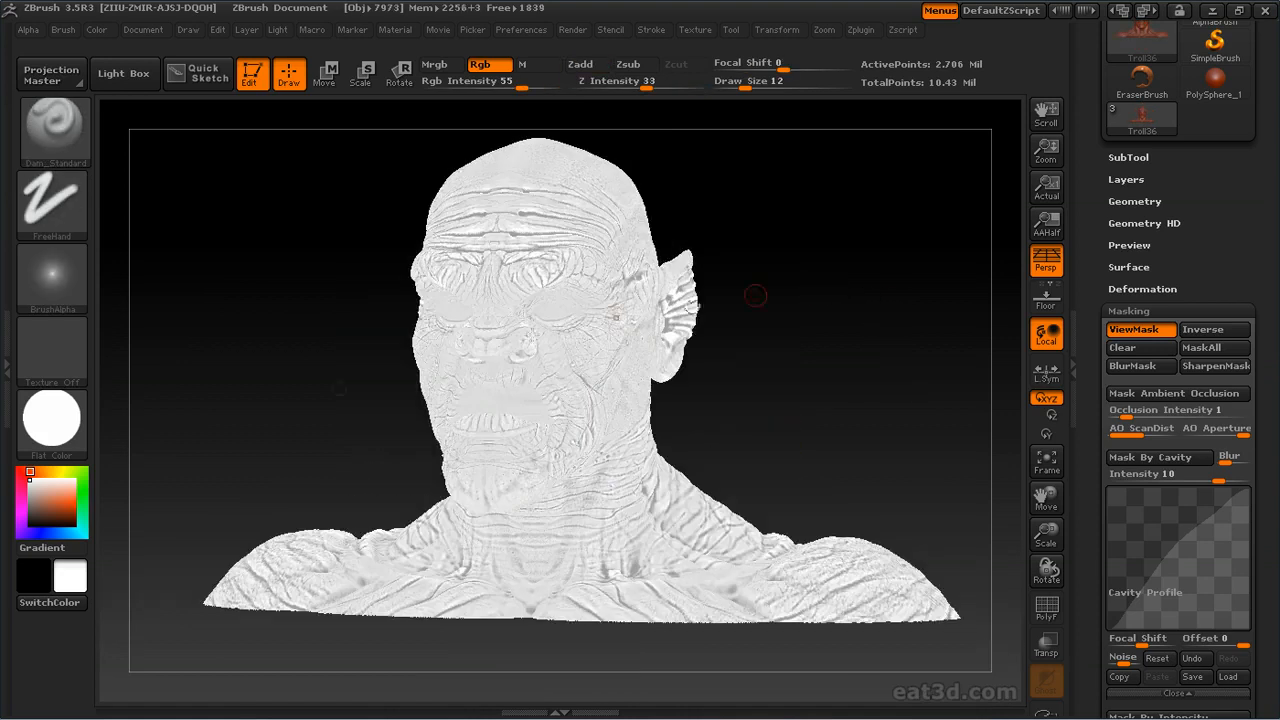
{"action": "left_click", "coordinate": [76, 418]}
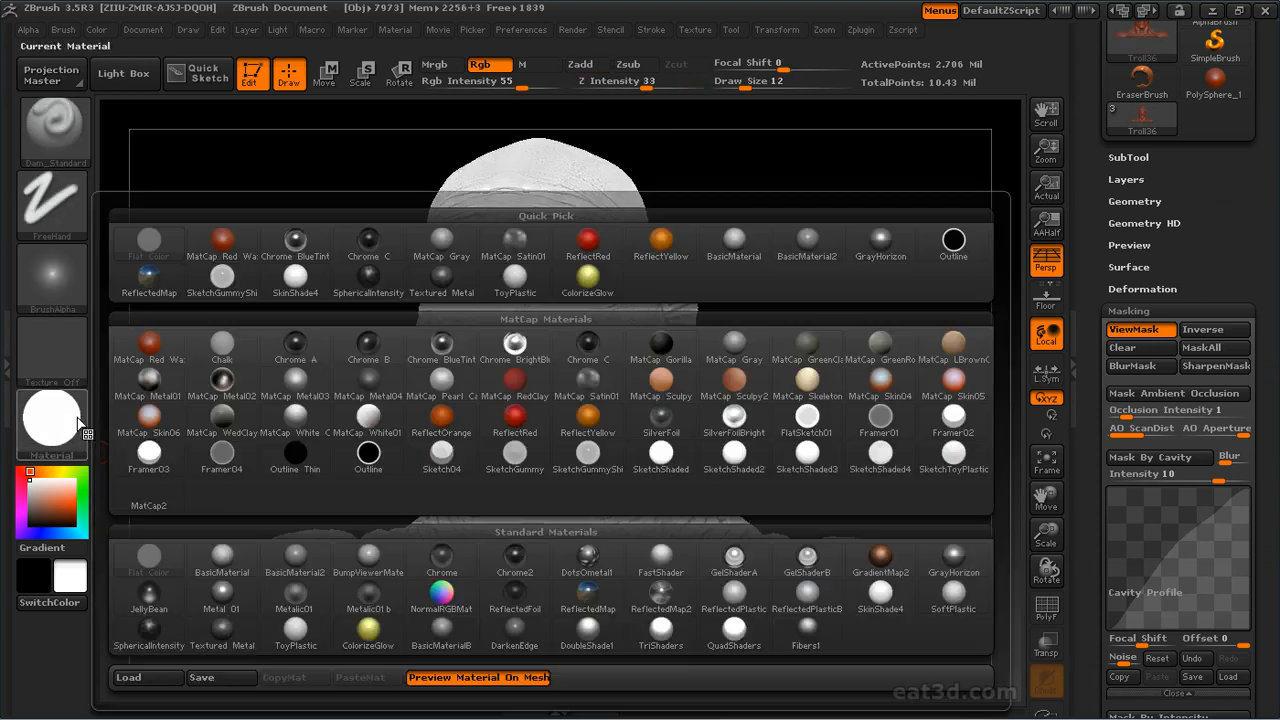
{"action": "left_click", "coordinate": [734, 240]}
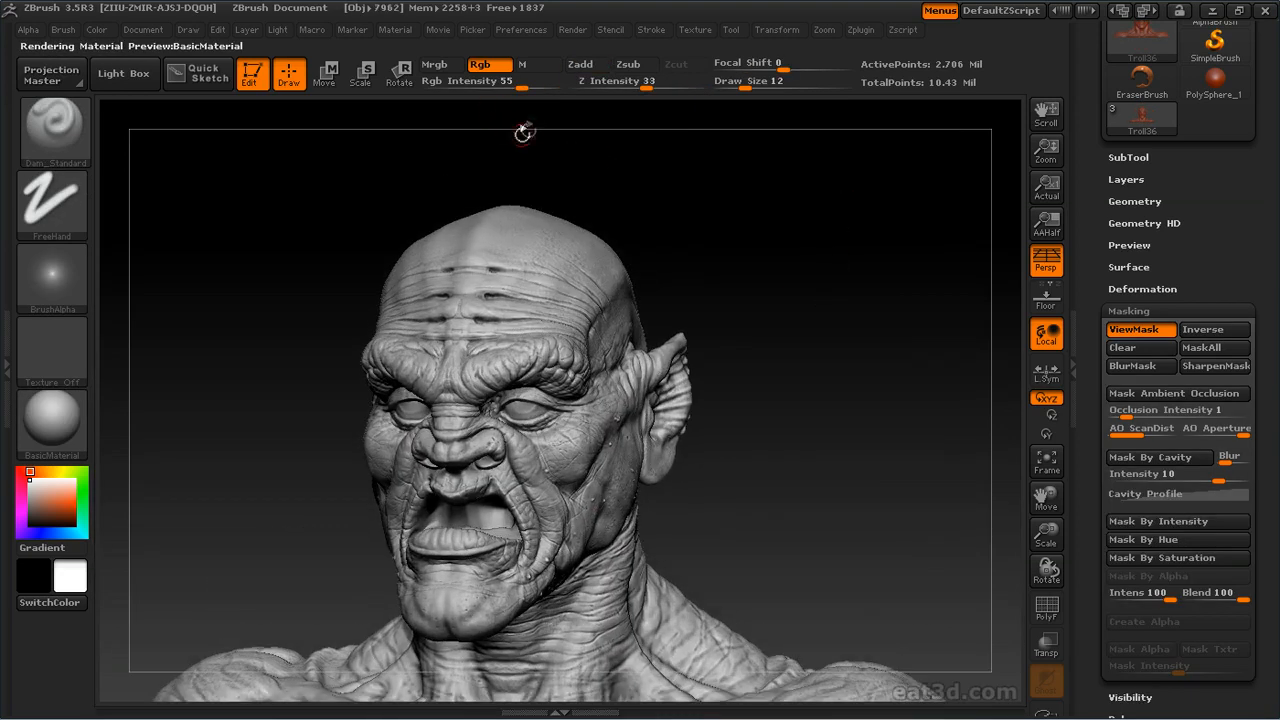
Inspect the Masked Object Dimming preference and turn Colorize back on for the masked bust
{"action": "left_click", "coordinate": [507, 30]}
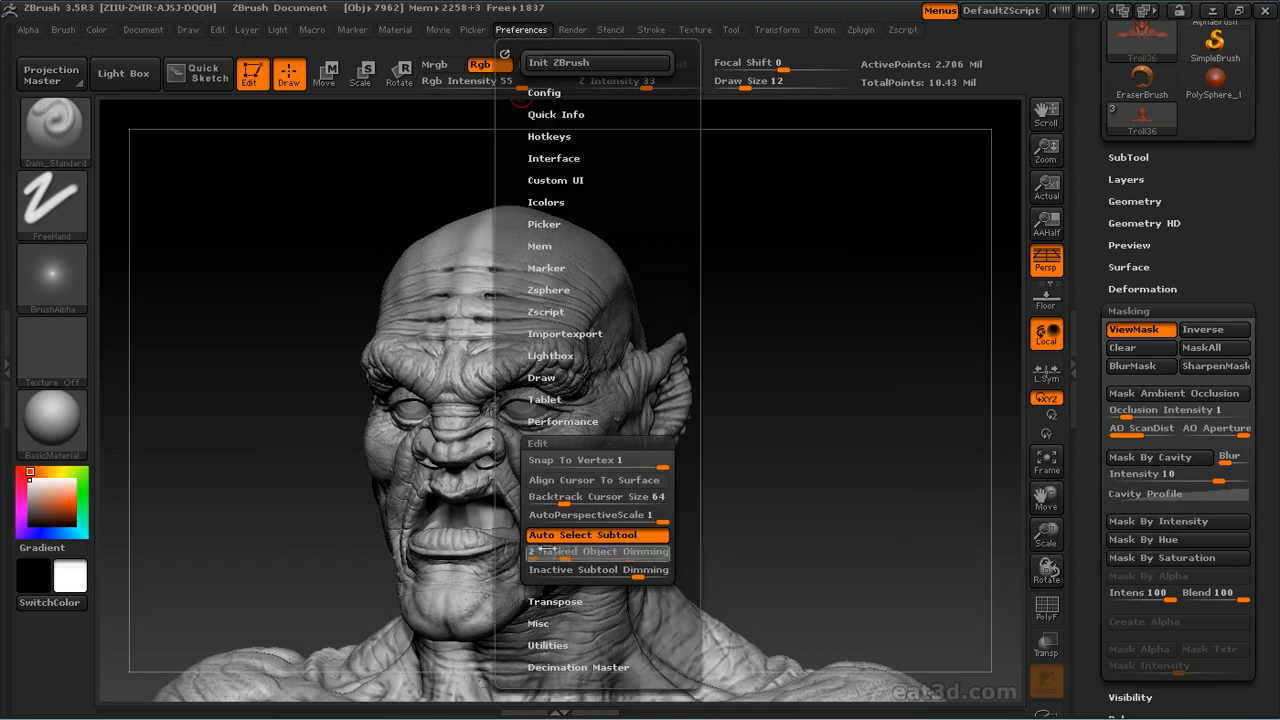
{"action": "left_click_drag", "start_coordinate": [863, 396], "coordinate": [794, 406]}
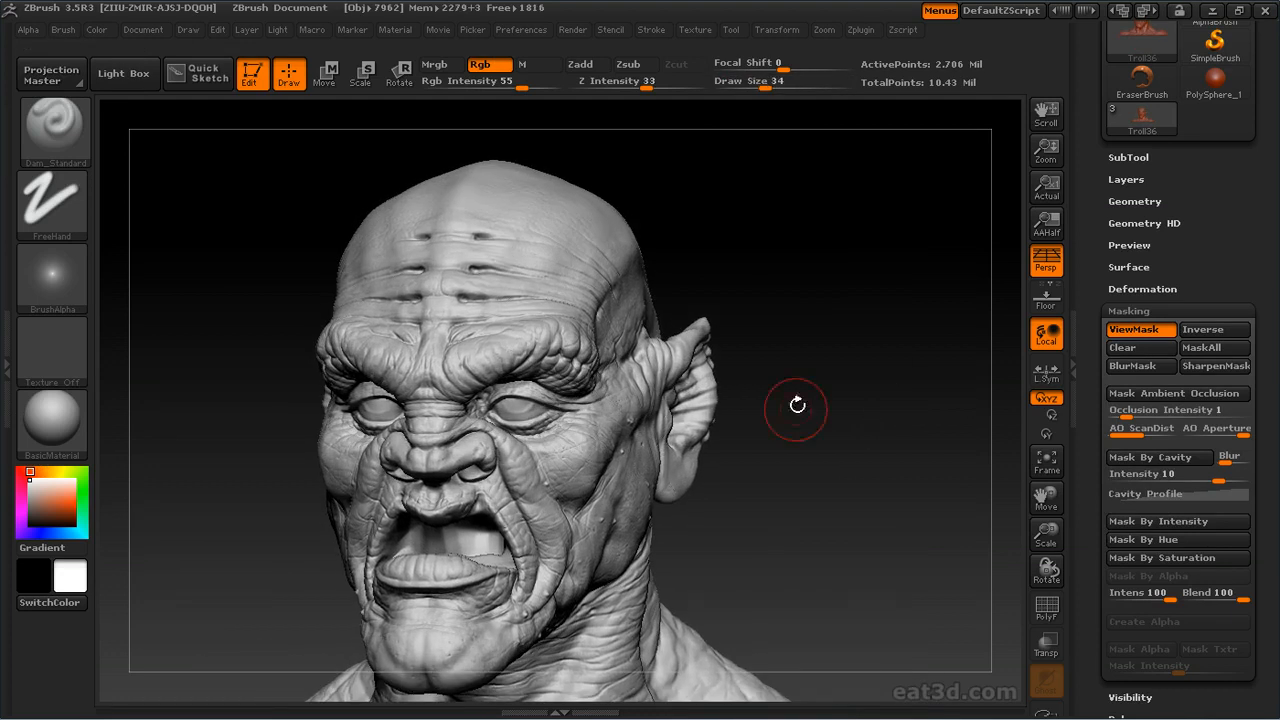
{"action": "scroll", "coordinate": [1126, 590], "scroll_direction": "down", "scroll_amount": 5}
{"action": "left_click_drag", "start_coordinate": [1096, 603], "coordinate": [1096, 577]}
{"action": "left_click", "coordinate": [1122, 607]}
{"action": "left_click", "coordinate": [1140, 626]}
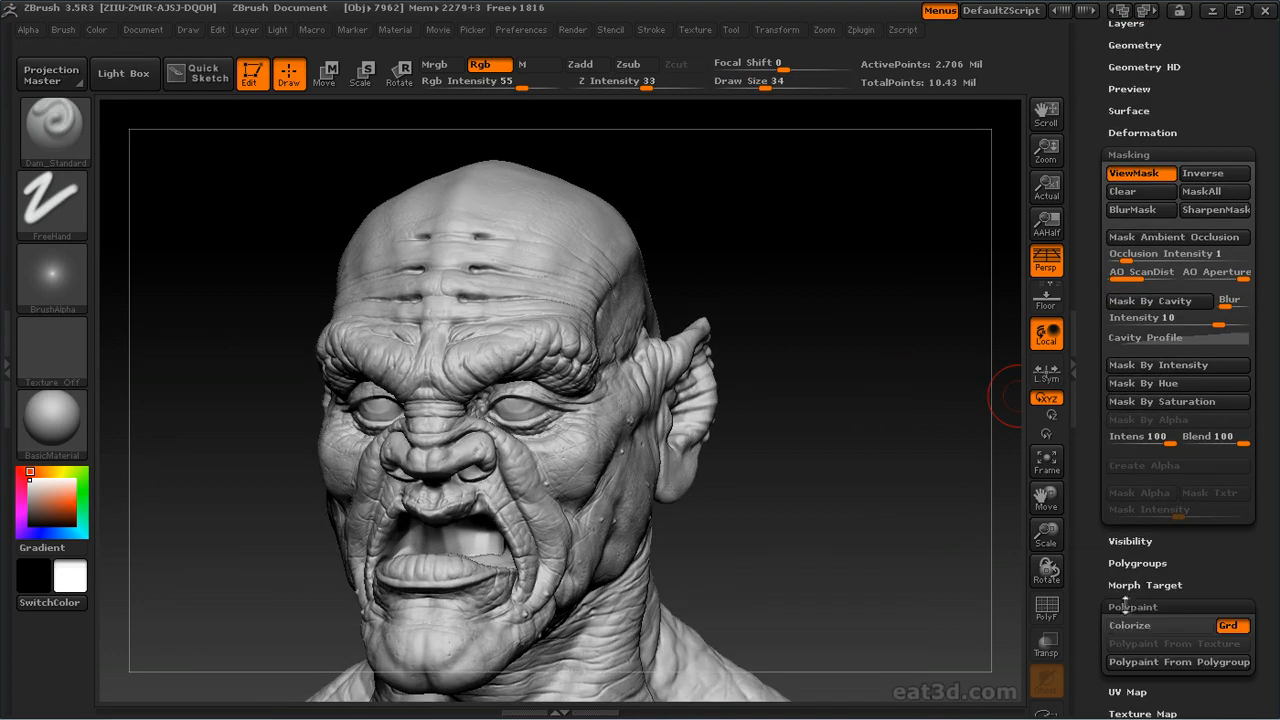
Choose a pale blue-violet and brush it over the forehead and brow ridges at RGB intensity 62 and draw size 51
{"action": "left_click_drag", "start_coordinate": [997, 511], "coordinate": [900, 505]}
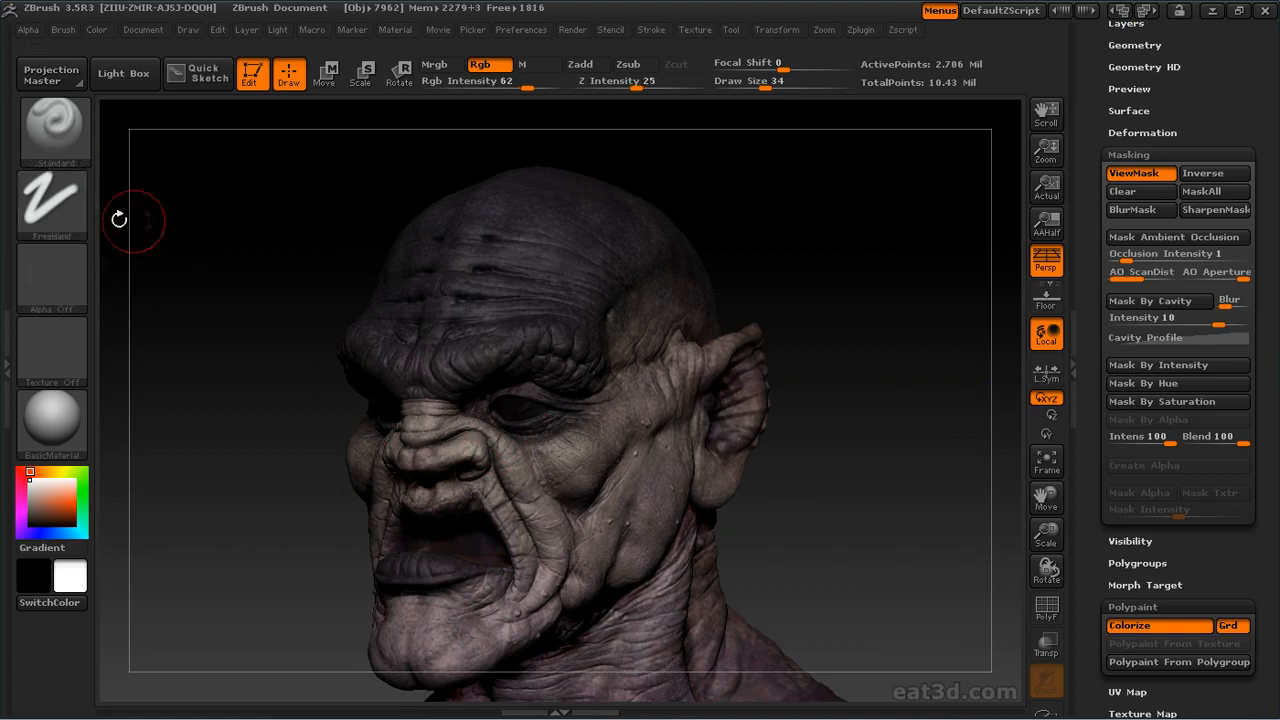
{"action": "left_click", "coordinate": [35, 497]}
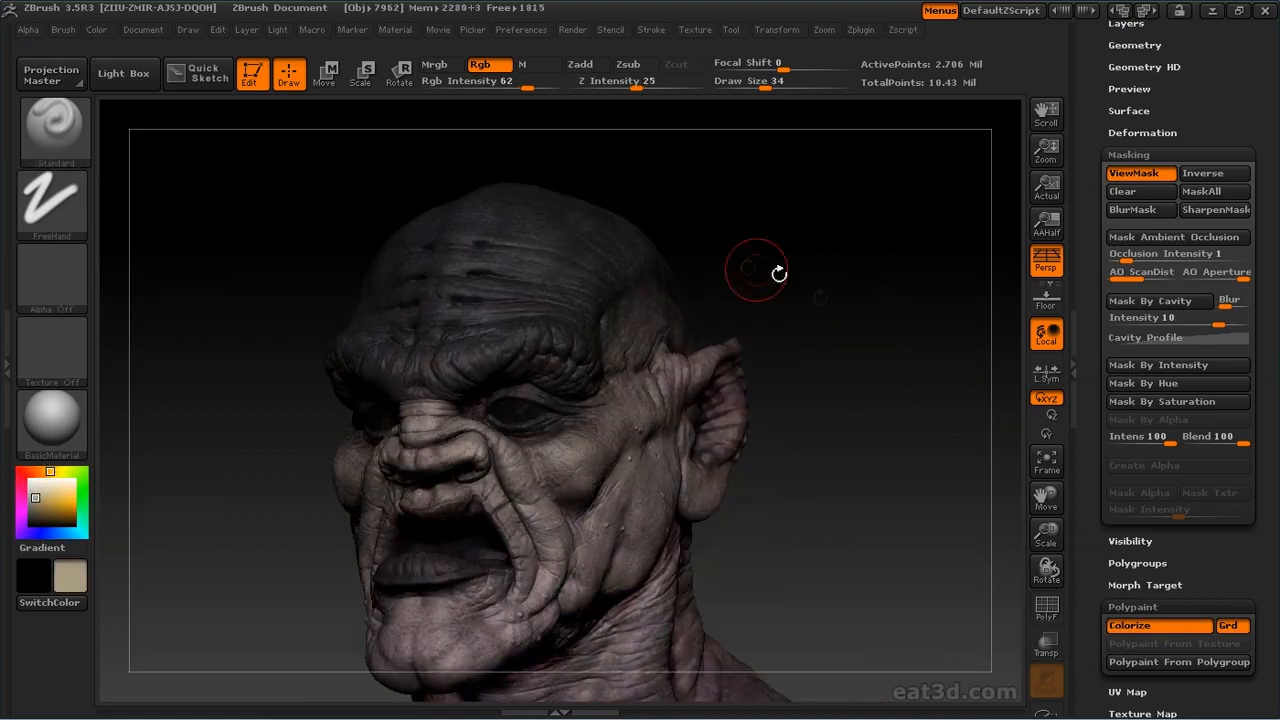
{"action": "scroll", "coordinate": [1110, 346], "scroll_direction": "up", "scroll_amount": 2}
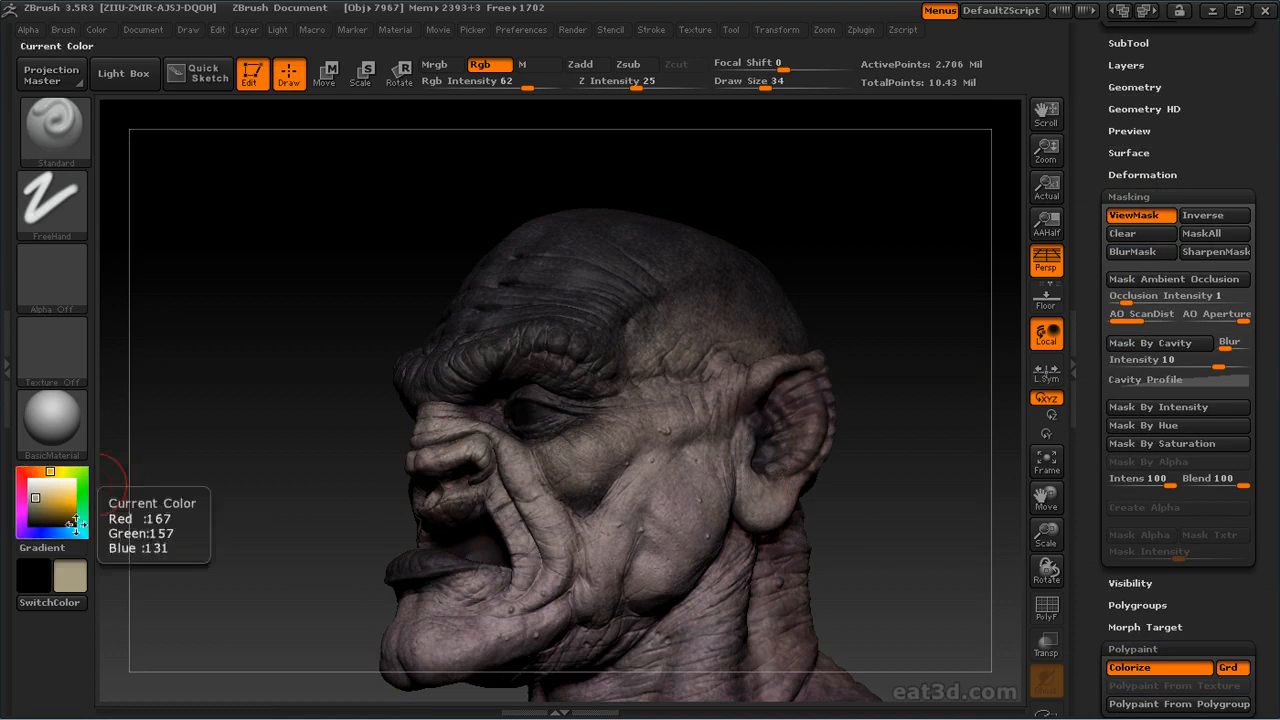
{"action": "left_click", "coordinate": [35, 533]}
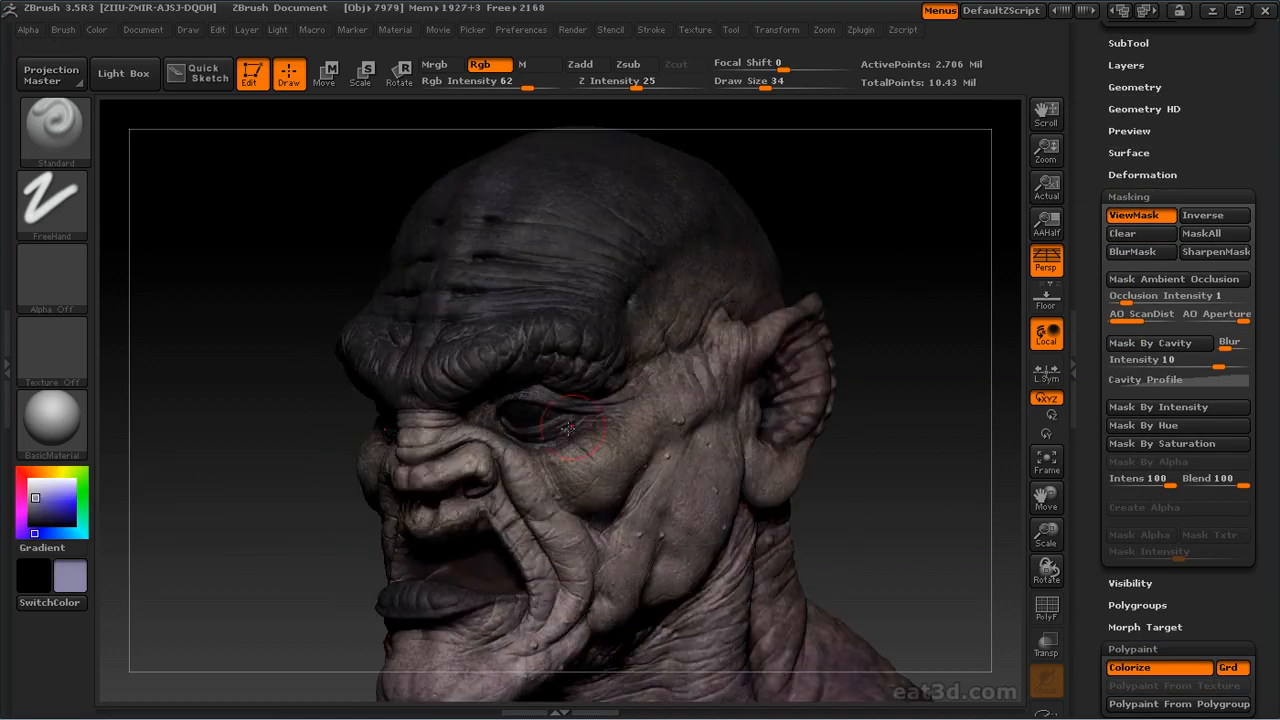
{"action": "left_click_drag", "start_coordinate": [340, 436], "coordinate": [497, 478]}
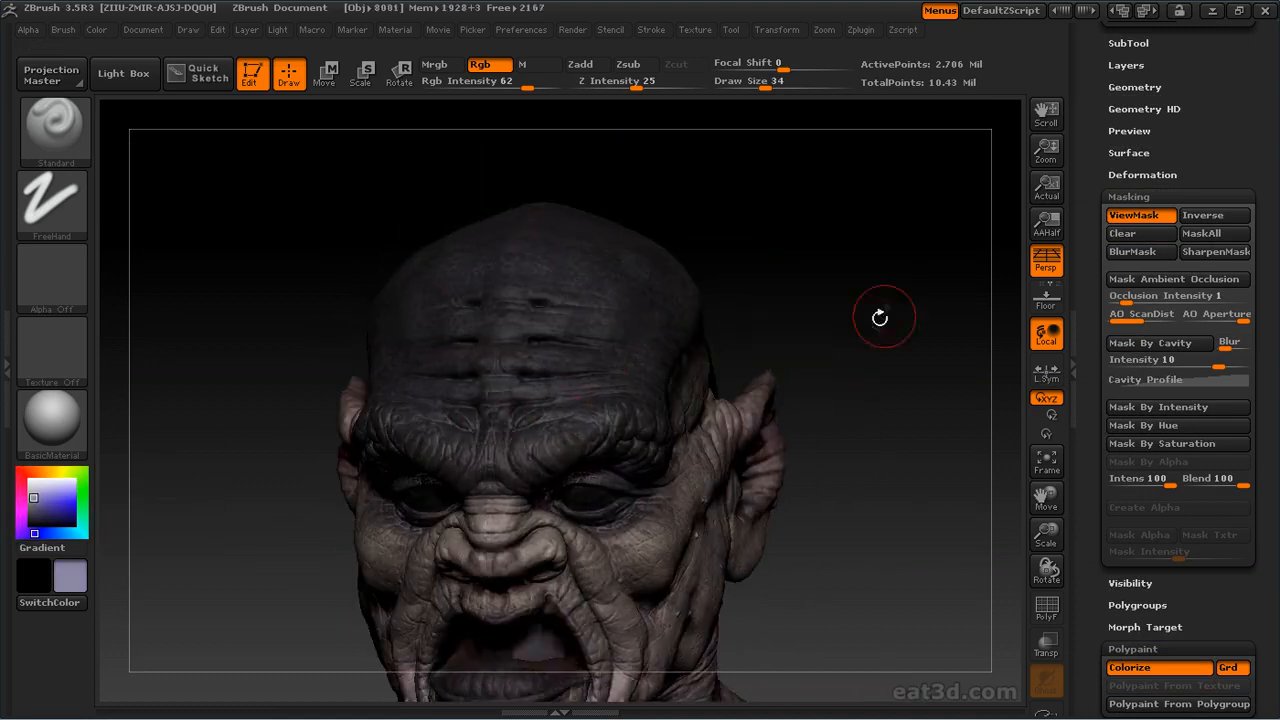
{"action": "left_click_drag", "start_coordinate": [502, 363], "coordinate": [568, 357]}
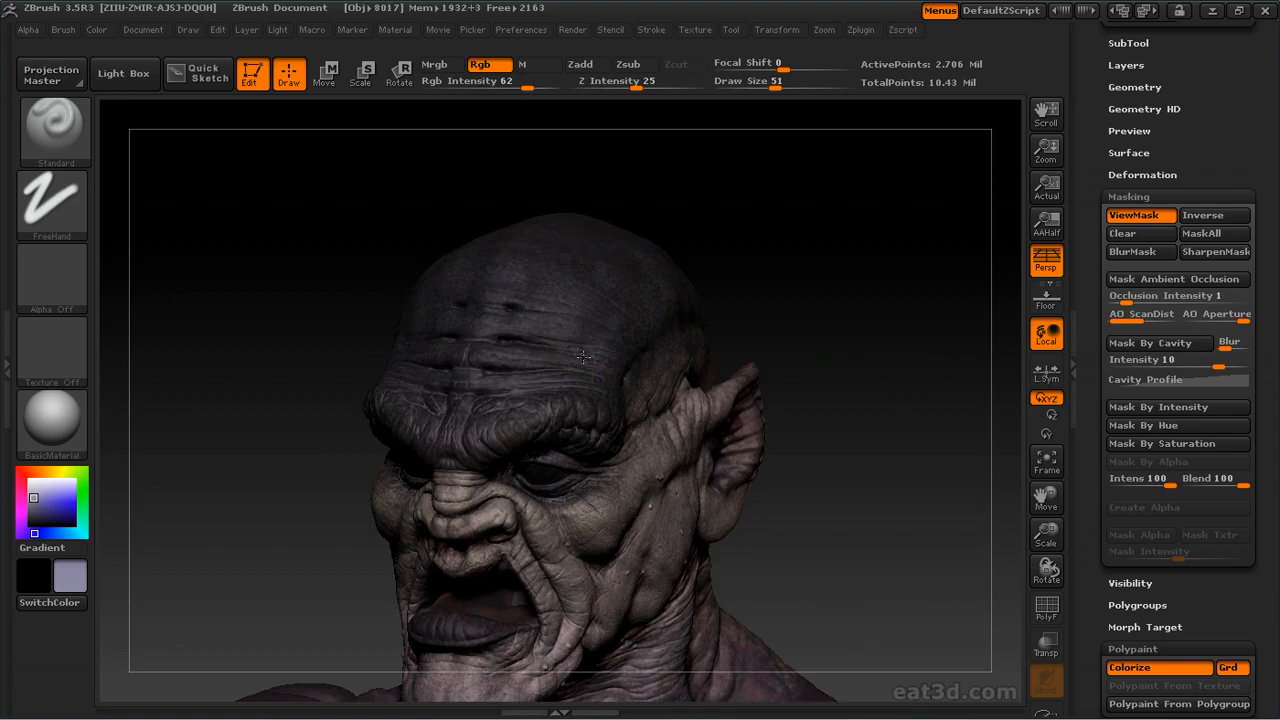
{"action": "mouse_move", "coordinate": [430, 300]}
{"action": "left_mouse_down"}
{"action": "mouse_move", "coordinate": [386, 120]}
{"action": "mouse_move", "coordinate": [571, 271]}
{"action": "mouse_move", "coordinate": [453, 478]}
{"action": "left_mouse_up"}
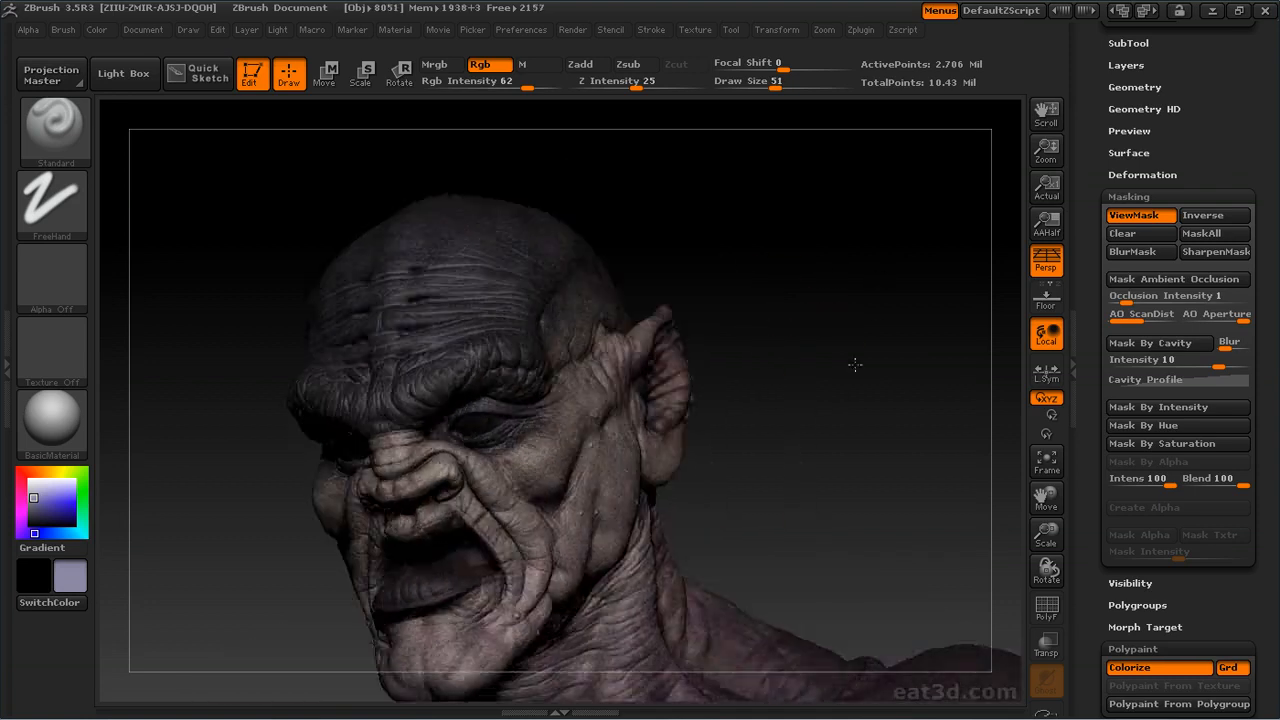
Choose a near-black purple and darken the skin around the eye sockets and temples at draw size 51
{"action": "left_click_drag", "start_coordinate": [851, 363], "coordinate": [880, 370]}
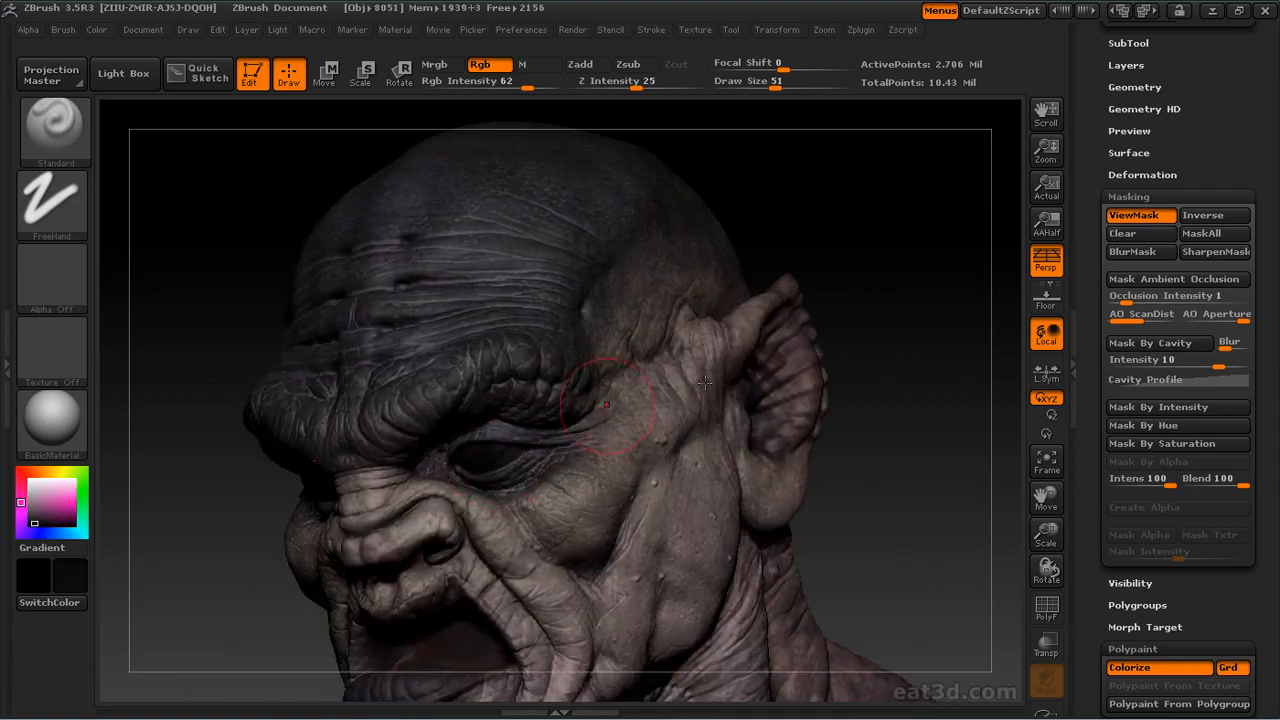
{"action": "left_click_drag", "start_coordinate": [581, 421], "coordinate": [446, 508]}
{"action": "mouse_move", "coordinate": [678, 434]}
{"action": "left_mouse_down"}
{"action": "mouse_move", "coordinate": [420, 443]}
{"action": "mouse_move", "coordinate": [293, 502]}
{"action": "left_mouse_up"}
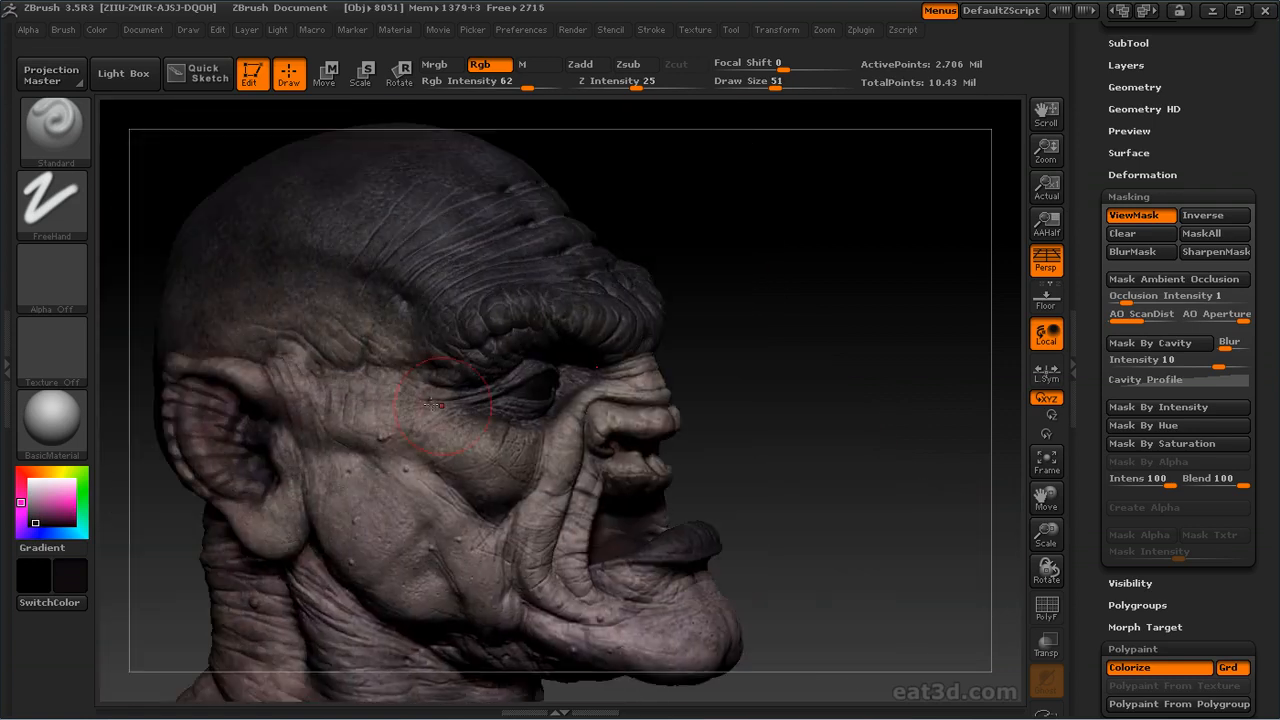
Hide the mask display, reduce the draw size to 17 and work the dark purple into the facial creases
{"action": "key", "text": "ctrl+h"}
{"action": "mouse_move", "coordinate": [886, 323]}
{"action": "left_mouse_down"}
{"action": "mouse_move", "coordinate": [560, 337]}
{"action": "mouse_move", "coordinate": [560, 320]}
{"action": "left_mouse_up"}
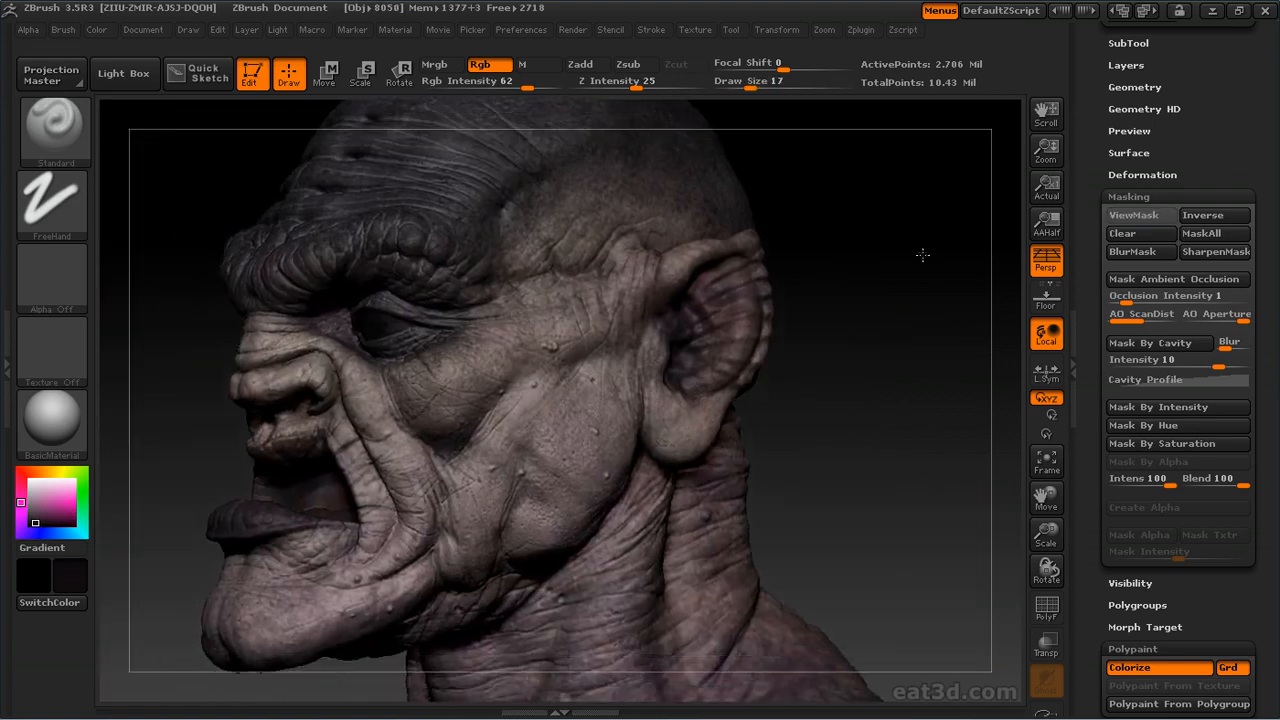
{"action": "left_click_drag", "start_coordinate": [879, 256], "coordinate": [990, 285]}
{"action": "mouse_move", "coordinate": [743, 289]}
{"action": "left_mouse_down", "text": "shift"}
{"action": "mouse_move", "coordinate": [814, 309]}
{"action": "mouse_move", "coordinate": [794, 294]}
{"action": "mouse_move", "coordinate": [826, 294]}
{"action": "mouse_move", "coordinate": [800, 272]}
{"action": "left_mouse_up", "text": "shift"}
{"action": "left_click_drag", "start_coordinate": [790, 323], "coordinate": [815, 318]}
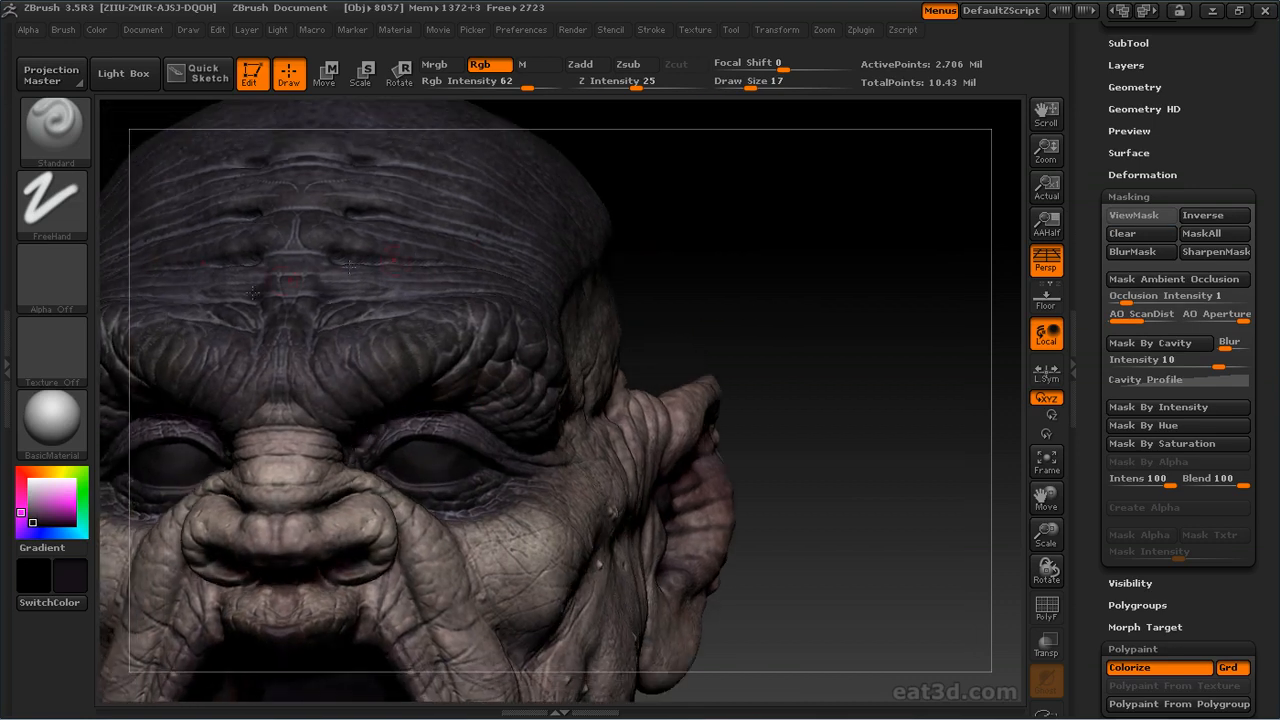
{"action": "left_click", "coordinate": [70, 220]}
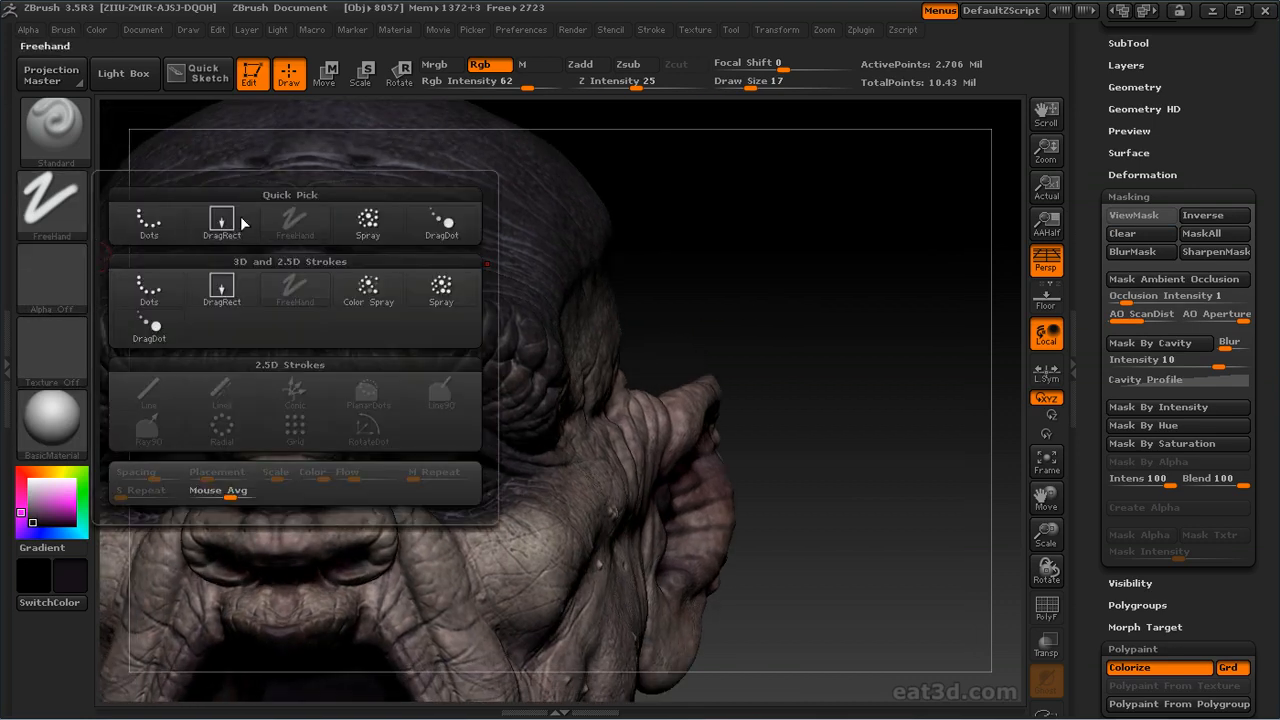
{"action": "left_click", "coordinate": [52, 277]}
{"action": "left_click", "coordinate": [310, 300]}
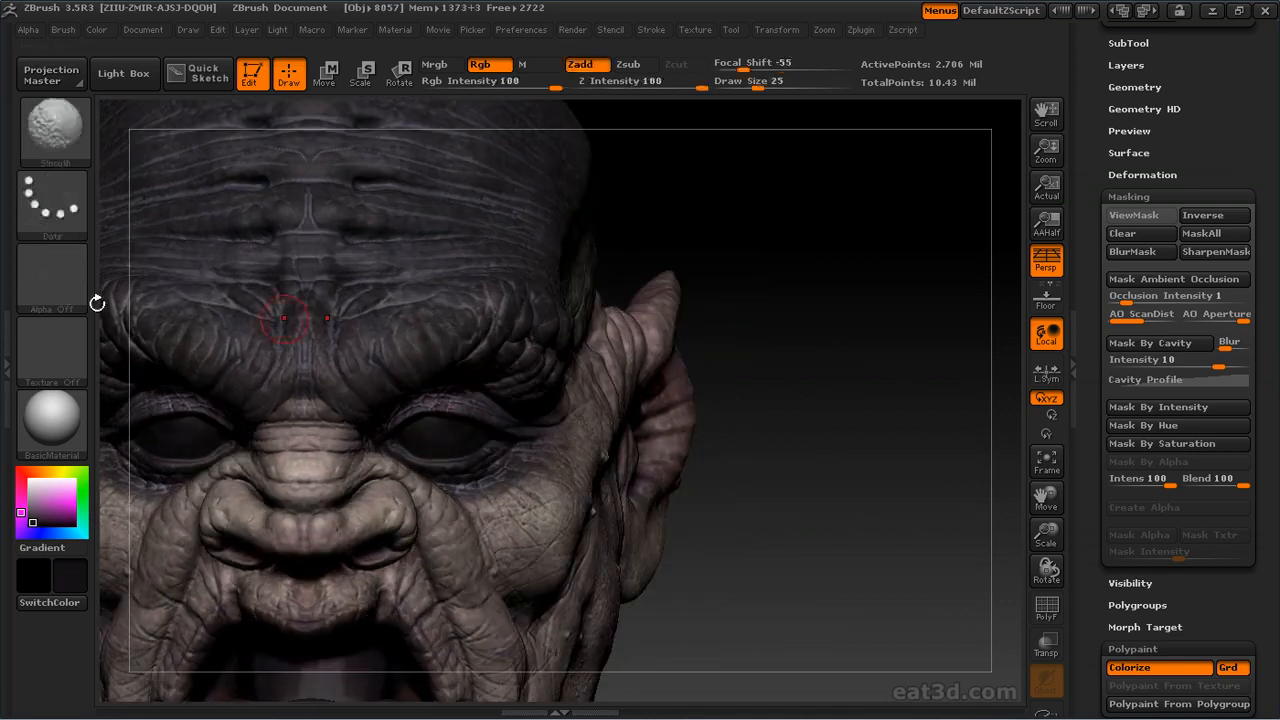
{"action": "left_click", "coordinate": [55, 282]}
{"action": "left_click", "coordinate": [148, 308]}
Set the draw size to 12 and touch up the eyelid with the dark purple
{"action": "key", "text": "s"}
{"action": "left_click", "coordinate": [799, 280]}
{"action": "left_click_drag", "start_coordinate": [800, 290], "coordinate": [800, 235]}
{"action": "key", "text": "s"}
{"action": "left_click", "coordinate": [428, 438]}
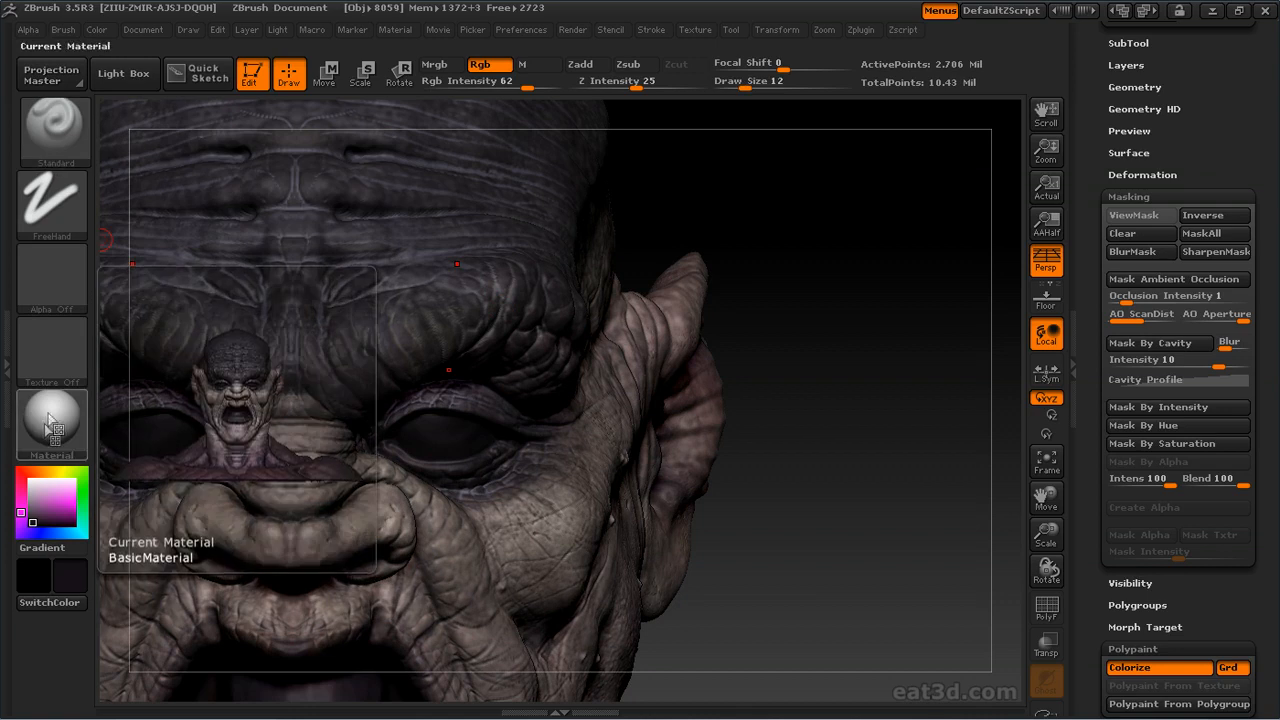
Set the brush to paint material only at intensity 100 and fill the whole head with BasicMaterial
{"action": "left_click", "coordinate": [536, 66]}
{"action": "left_click", "coordinate": [562, 86]}
{"action": "left_click", "coordinate": [97, 32]}
{"action": "left_click", "coordinate": [145, 352]}
Choose the ToyPlastic material and paint it onto the eyeballs at draw size 16
{"action": "left_click", "coordinate": [52, 420]}
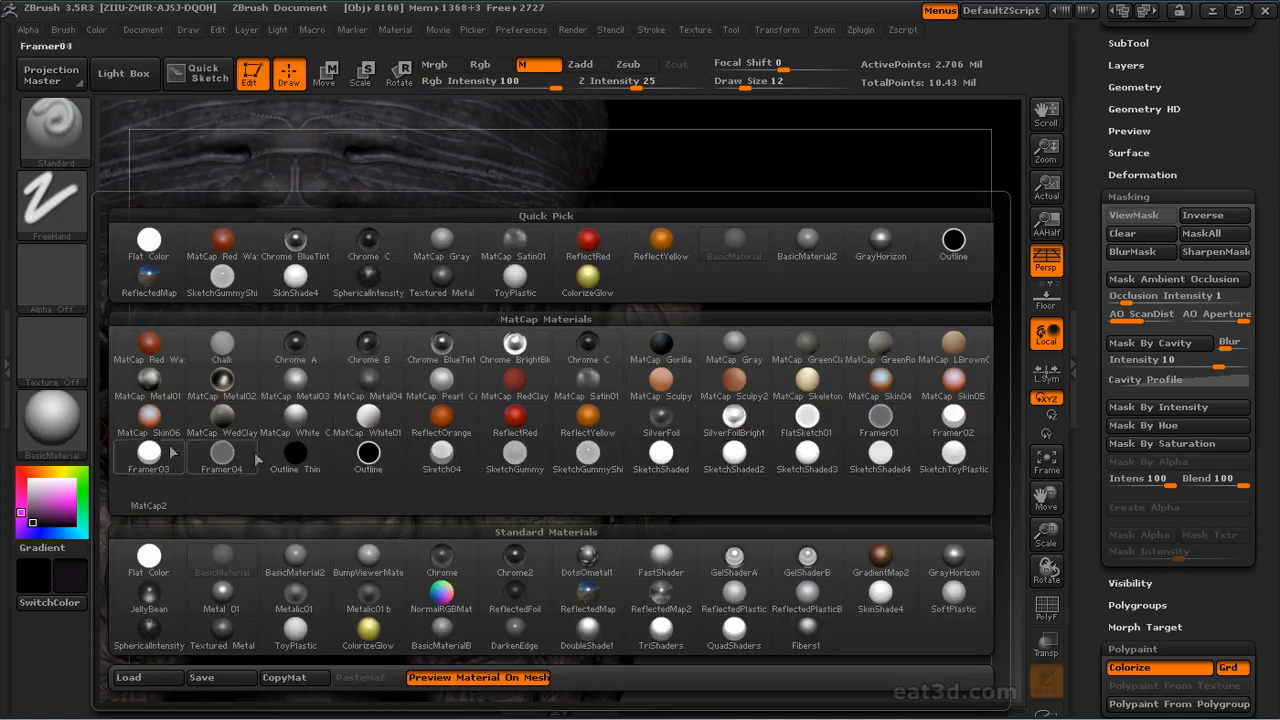
{"action": "left_click", "coordinate": [514, 278]}
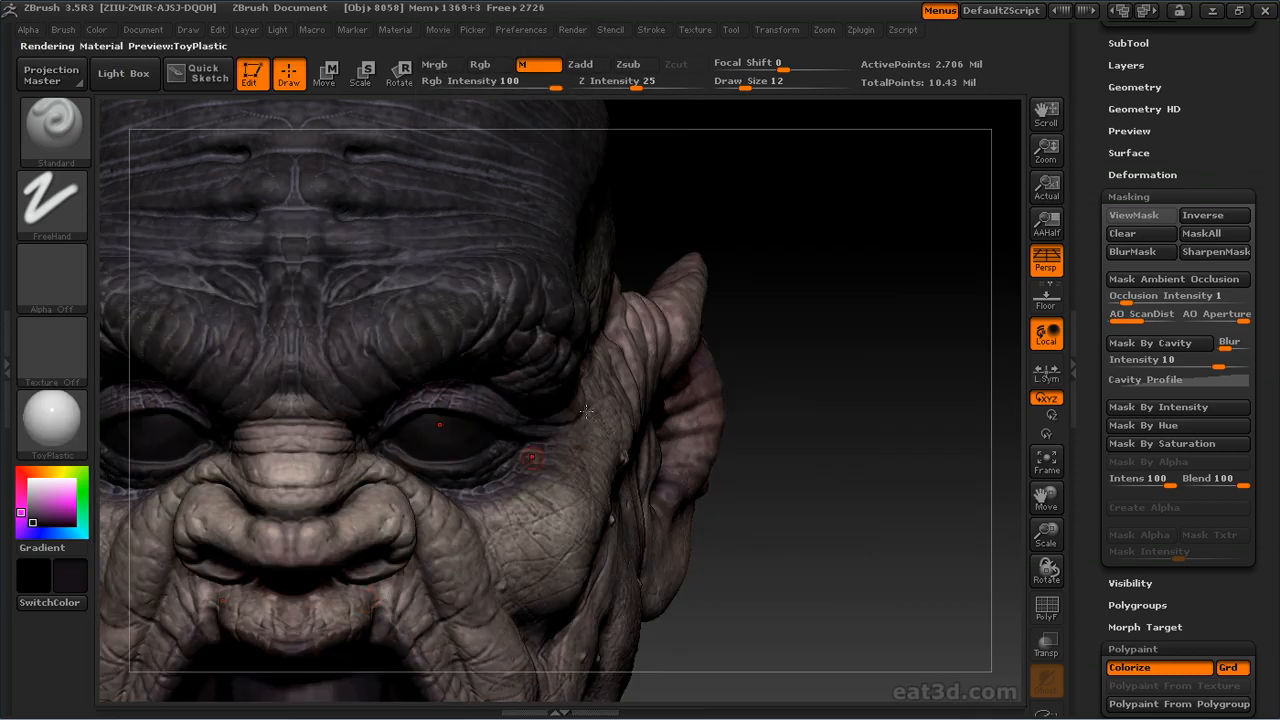
{"action": "key", "text": "s"}
{"action": "left_click", "coordinate": [441, 441]}
{"action": "right_click_drag", "start_coordinate": [402, 454], "coordinate": [464, 427]}
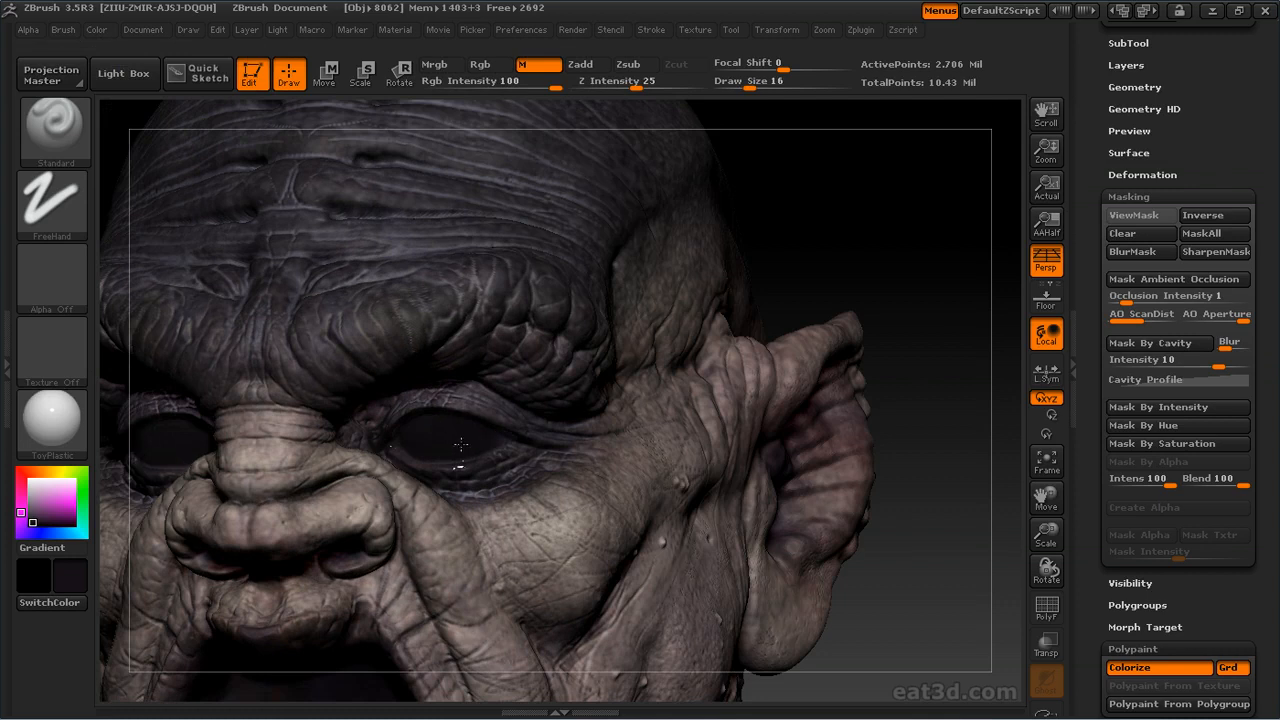
{"action": "left_click_drag", "start_coordinate": [917, 286], "coordinate": [955, 284]}
Switch the brush back to colour only and paint the eyeballs near-black at draw size 16
{"action": "key", "text": "s"}
{"action": "left_click", "coordinate": [453, 441]}
{"action": "left_click", "coordinate": [490, 65]}
{"action": "left_click", "coordinate": [29, 525]}
{"action": "left_click_drag", "start_coordinate": [480, 438], "coordinate": [440, 434]}
{"action": "right_click_drag", "start_coordinate": [436, 434], "coordinate": [531, 377]}
Choose a very dark red and paint it over the black eyeballs at draw size 24
{"action": "left_click", "coordinate": [21, 472]}
{"action": "left_click", "coordinate": [77, 486]}
{"action": "left_click", "coordinate": [52, 523]}
{"action": "key", "text": "s"}
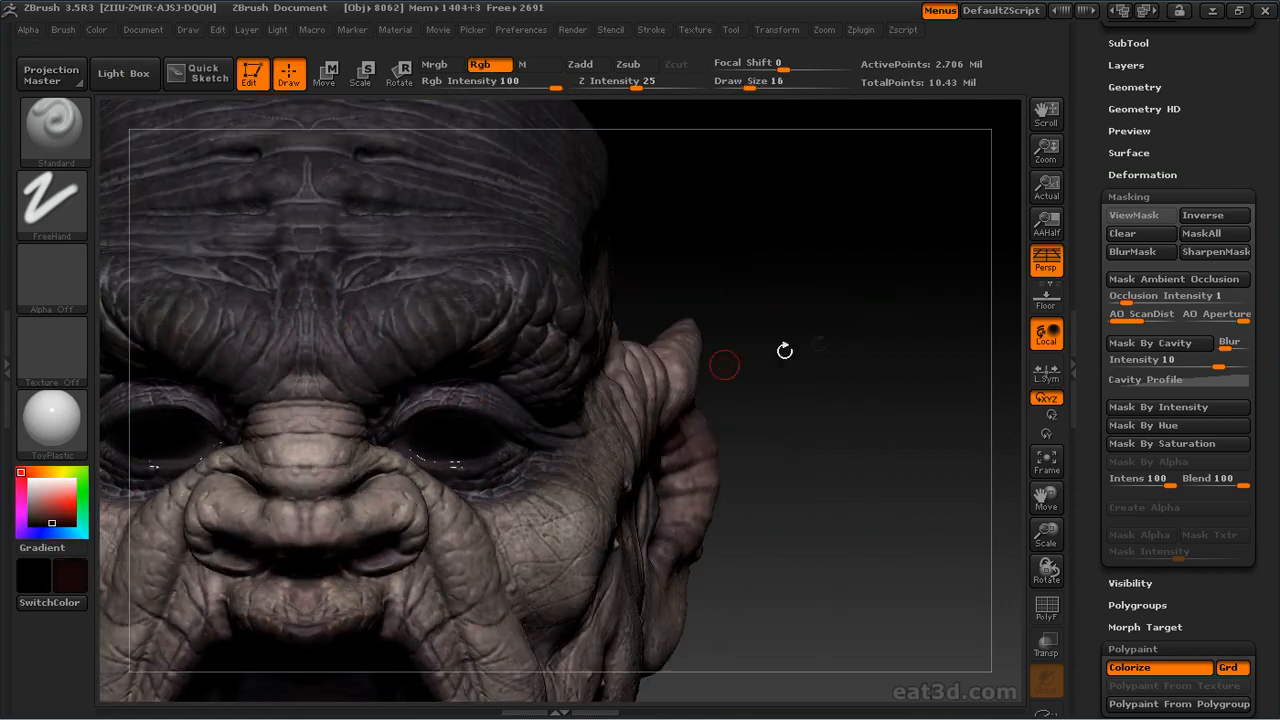
{"action": "left_click", "coordinate": [445, 431]}
{"action": "right_click_drag", "start_coordinate": [446, 434], "coordinate": [484, 411]}
{"action": "left_click_drag", "start_coordinate": [440, 462], "coordinate": [520, 475]}
{"action": "left_click_drag", "start_coordinate": [820, 331], "coordinate": [812, 260], "text": "alt"}
{"action": "right_click_drag", "start_coordinate": [620, 392], "coordinate": [574, 393]}
Lower the RGB intensity to 47 and glaze the eyes with a slightly brighter dark red at draw size 21
{"action": "left_click", "coordinate": [515, 86]}
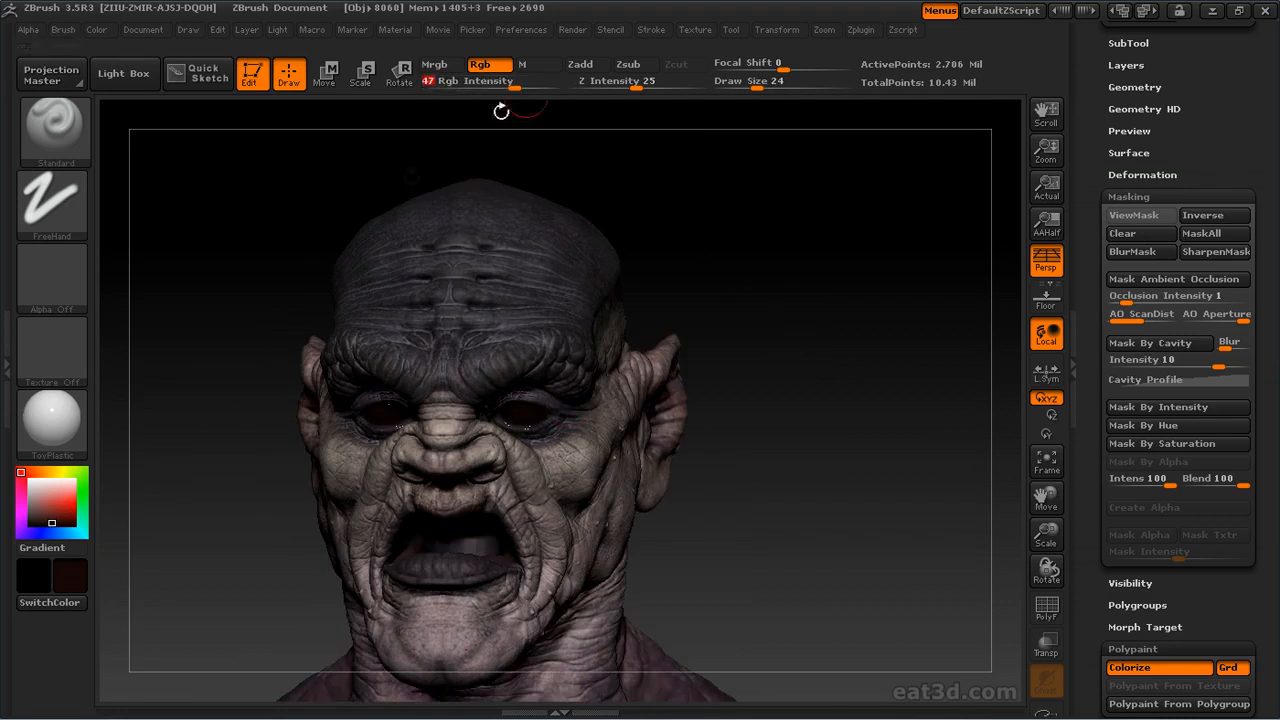
{"action": "right_click_drag", "start_coordinate": [460, 424], "coordinate": [527, 421]}
{"action": "left_click_drag", "start_coordinate": [800, 351], "coordinate": [718, 338]}
{"action": "left_click", "coordinate": [64, 521]}
{"action": "right_click_drag", "start_coordinate": [540, 413], "coordinate": [590, 413]}
{"action": "key", "text": "s"}
{"action": "left_click_drag", "start_coordinate": [800, 350], "coordinate": [710, 345]}
{"action": "left_click_drag", "start_coordinate": [800, 300], "coordinate": [805, 380], "text": "alt"}
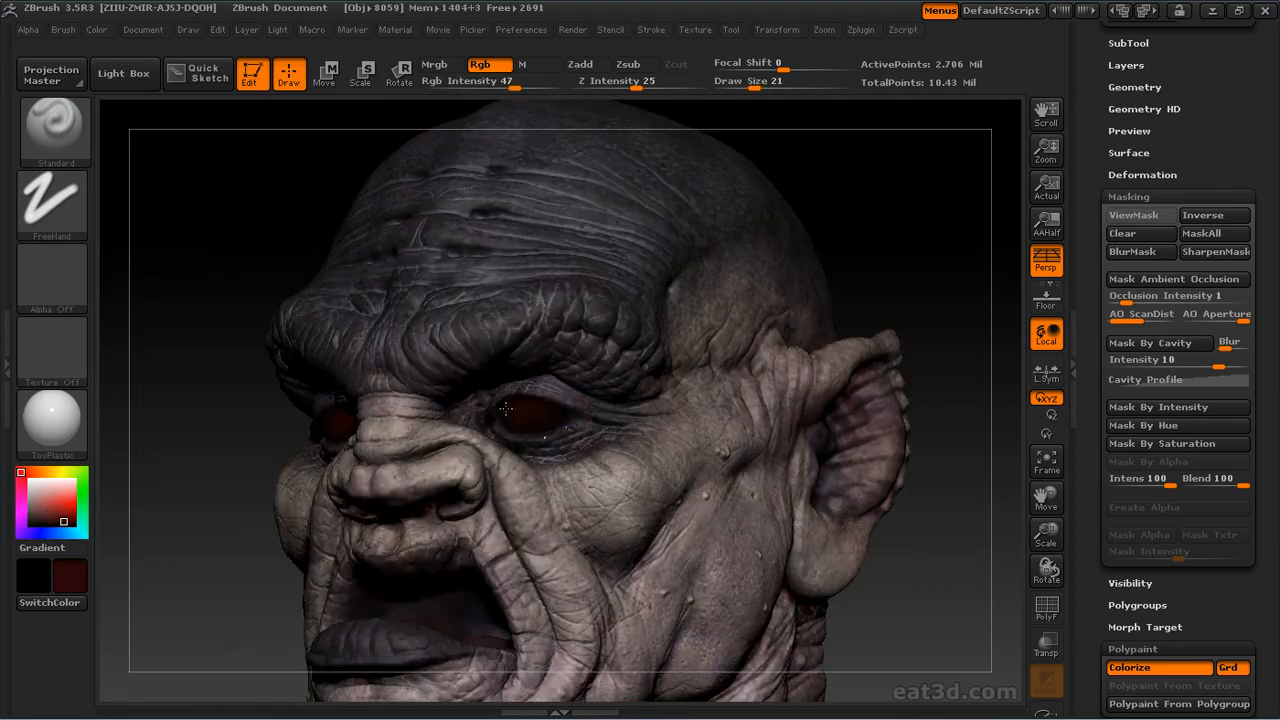
Build up a glowing iris by painting progressively brighter, more saturated reds toward the centre of each eye
{"action": "left_click", "coordinate": [65, 515]}
{"action": "left_click_drag", "start_coordinate": [512, 414], "coordinate": [548, 416]}
{"action": "left_click_drag", "start_coordinate": [150, 472], "coordinate": [215, 470]}
{"action": "key", "text": "s"}
{"action": "mouse_move", "coordinate": [850, 400]}
{"action": "left_mouse_down", "text": "shift"}
{"action": "mouse_move", "coordinate": [890, 400]}
{"action": "mouse_move", "coordinate": [760, 400]}
{"action": "left_mouse_up", "text": "shift"}
{"action": "left_click", "coordinate": [73, 506]}
{"action": "left_click_drag", "start_coordinate": [231, 463], "coordinate": [290, 463]}
{"action": "mouse_move", "coordinate": [850, 400]}
{"action": "left_mouse_down", "text": "shift"}
{"action": "mouse_move", "coordinate": [890, 400]}
{"action": "mouse_move", "coordinate": [775, 380]}
{"action": "left_mouse_up", "text": "shift"}
Choose a muted grey-violet and line the wrinkles around the eyes and cheeks with the Dam_Standard brush at RGB intensity 92
{"action": "left_click", "coordinate": [48, 523]}
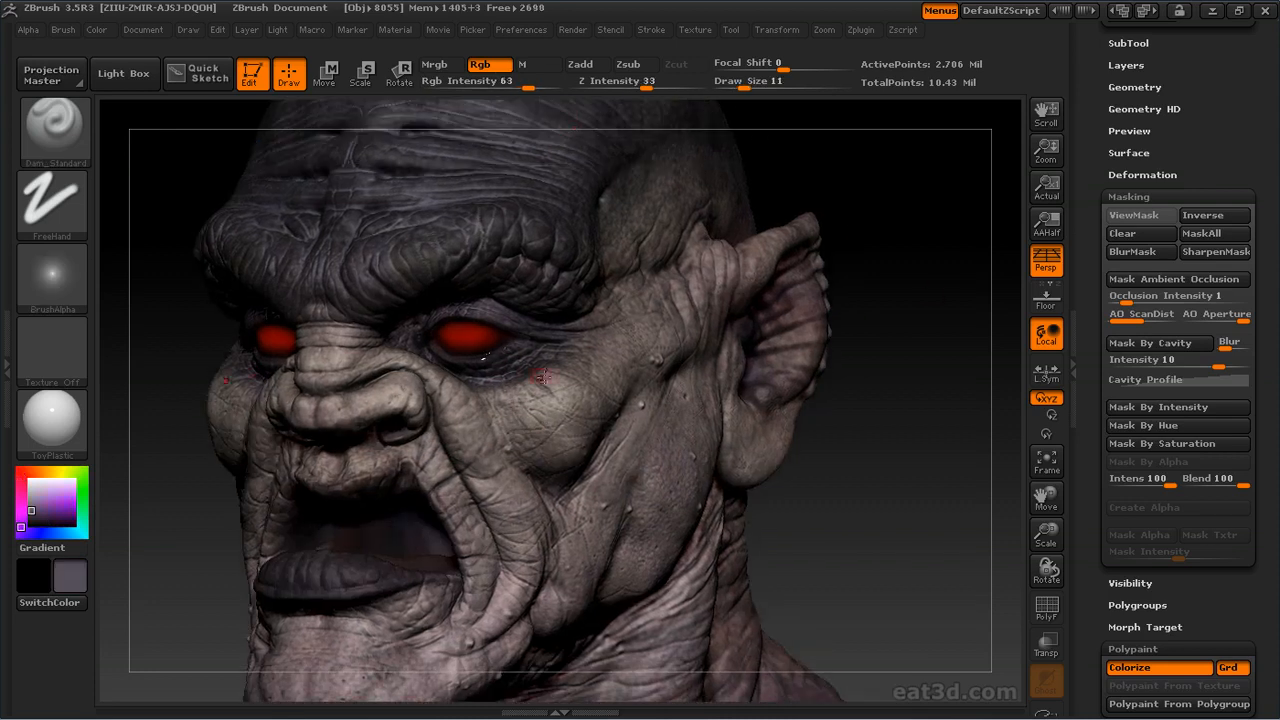
{"action": "key", "text": "s"}
{"action": "right_click_drag", "start_coordinate": [567, 428], "coordinate": [515, 477]}
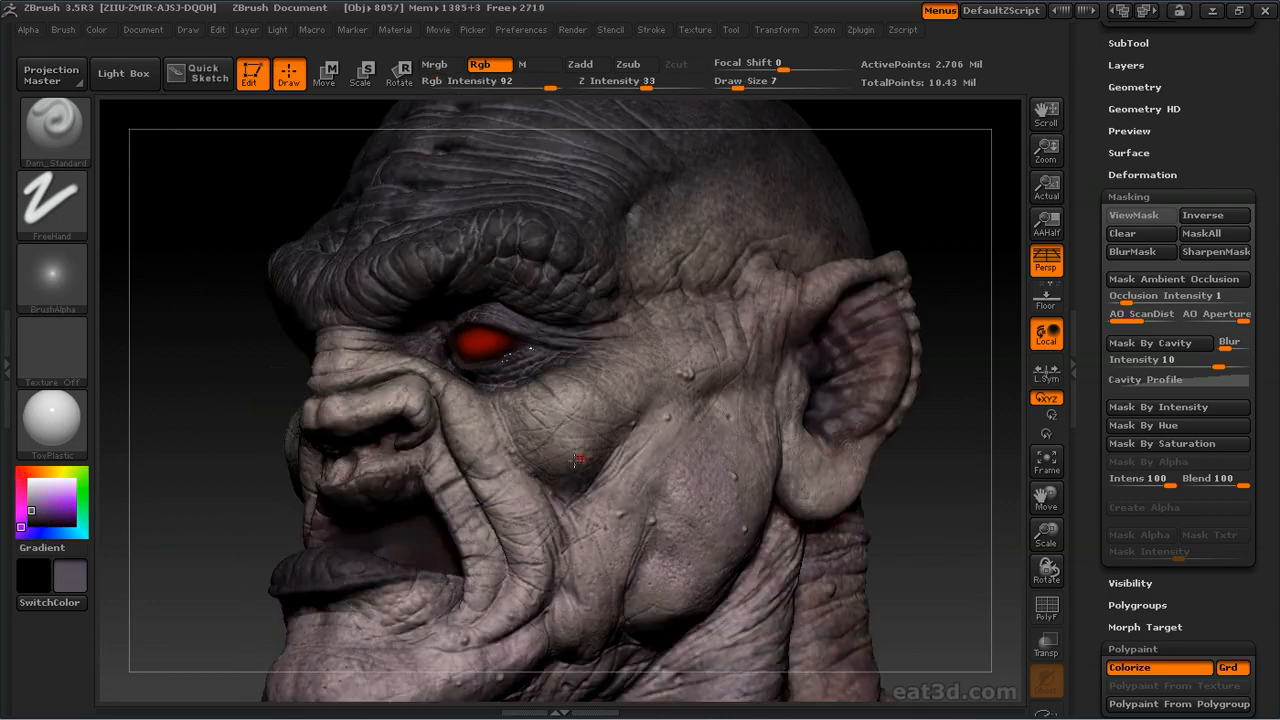
{"action": "mouse_move", "coordinate": [592, 438]}
{"action": "right_mouse_down"}
{"action": "mouse_move", "coordinate": [526, 366]}
{"action": "mouse_move", "coordinate": [700, 430]}
{"action": "mouse_move", "coordinate": [788, 443]}
{"action": "mouse_move", "coordinate": [426, 449]}
{"action": "mouse_move", "coordinate": [422, 466]}
{"action": "right_mouse_up"}
{"action": "right_click_drag", "start_coordinate": [325, 460], "coordinate": [313, 465]}
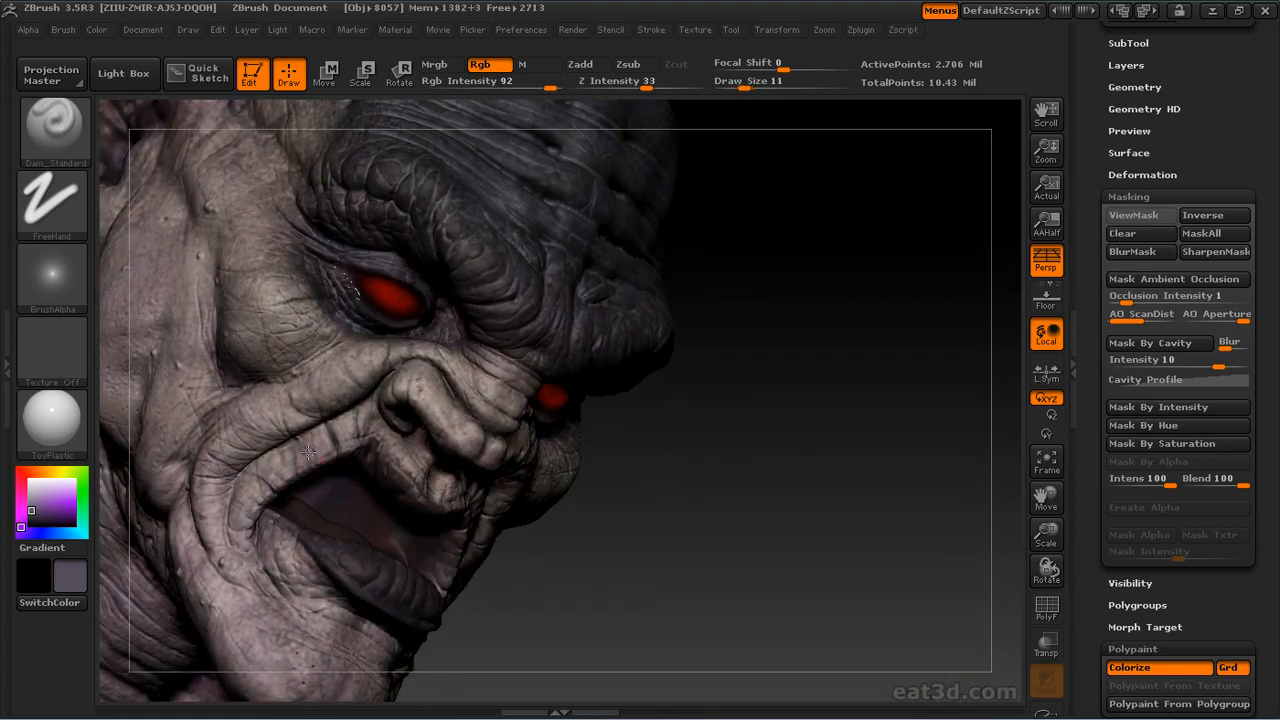
Switch to a near-black violet and deepen the facial creases with Dam_Standard at RGB intensity 100 and draw size 11
{"action": "key", "text": "c"}
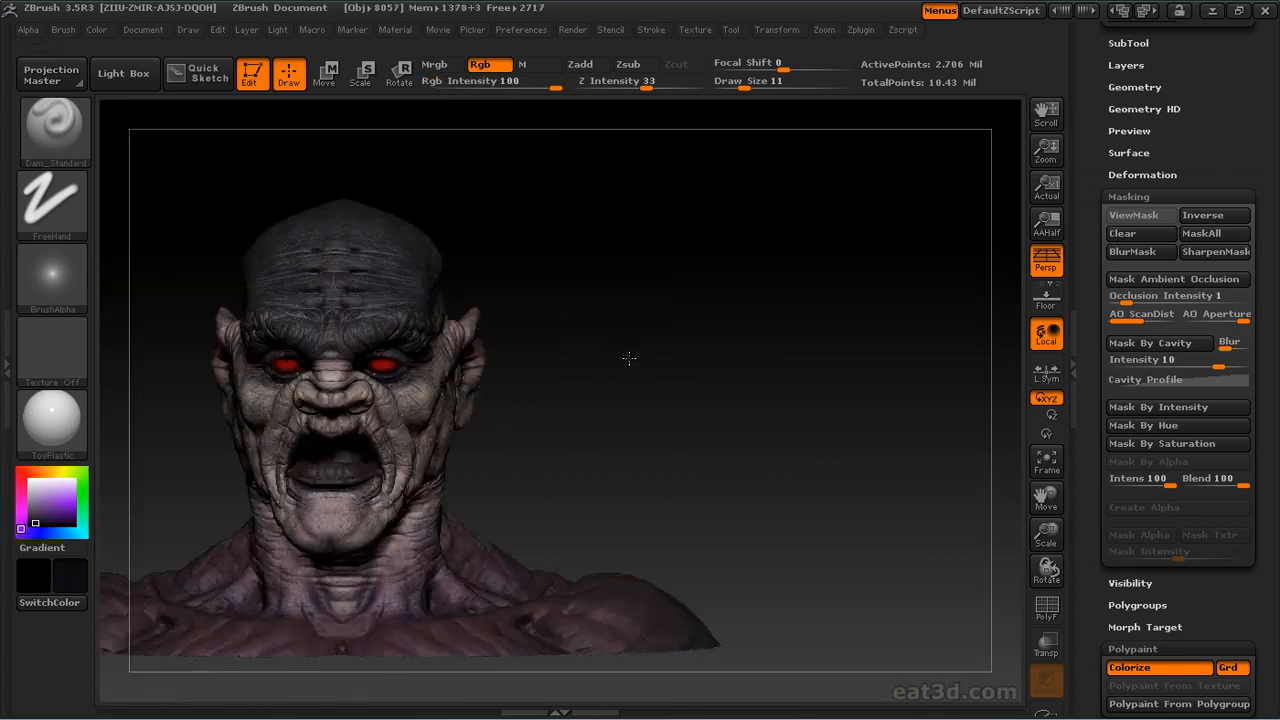
{"action": "right_click_drag", "start_coordinate": [629, 357], "coordinate": [510, 364]}
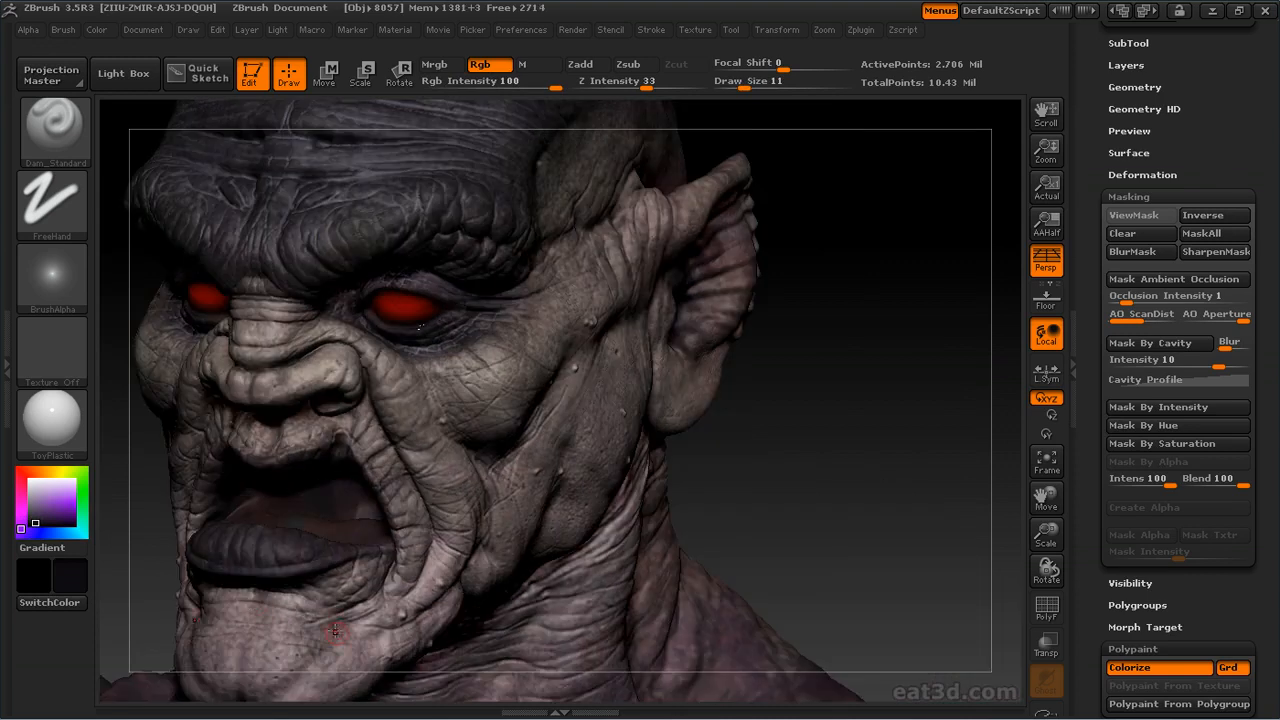
{"action": "right_click_drag", "start_coordinate": [800, 400], "coordinate": [757, 372]}
{"action": "left_click_drag", "start_coordinate": [758, 373], "coordinate": [800, 372]}
{"action": "left_click_drag", "start_coordinate": [30, 522], "coordinate": [590, 425]}
{"action": "left_click_drag", "start_coordinate": [800, 372], "coordinate": [815, 420]}
{"action": "left_click", "coordinate": [30, 522]}
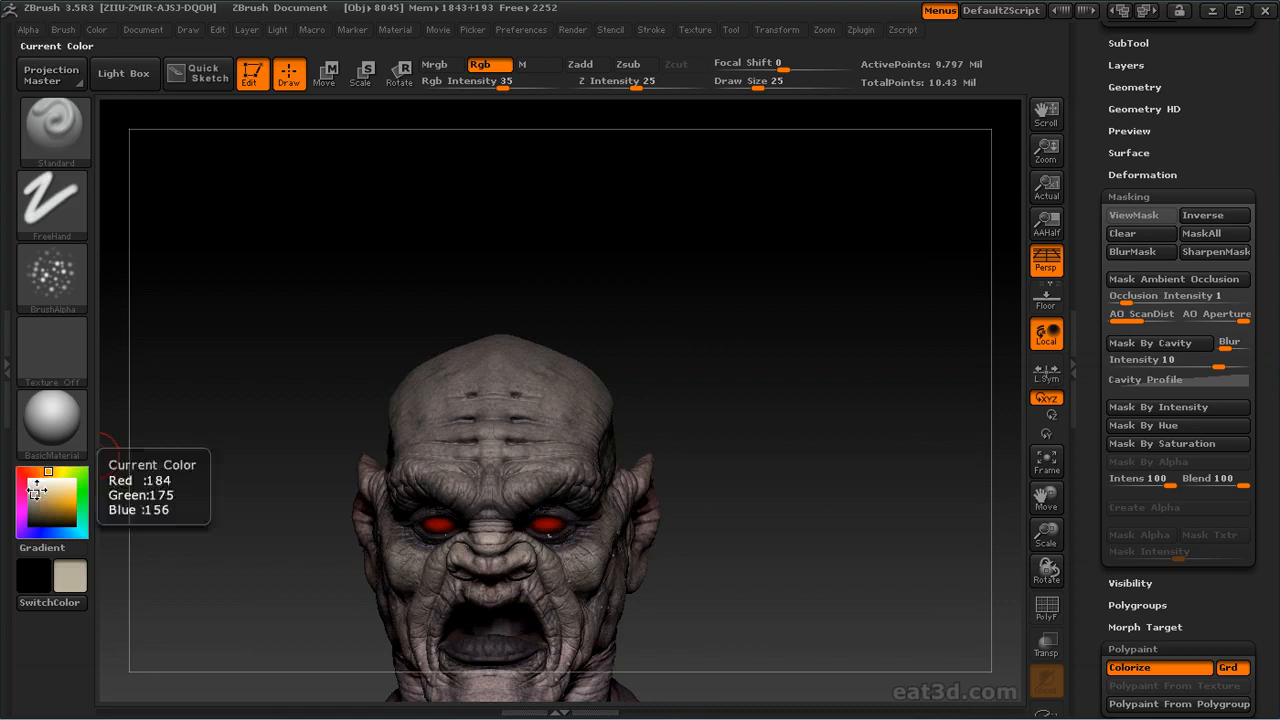
Choose a dark blue and set the Standard brush's Polypaint Mode to 2 (Colorize)
{"action": "left_click", "coordinate": [39, 470]}
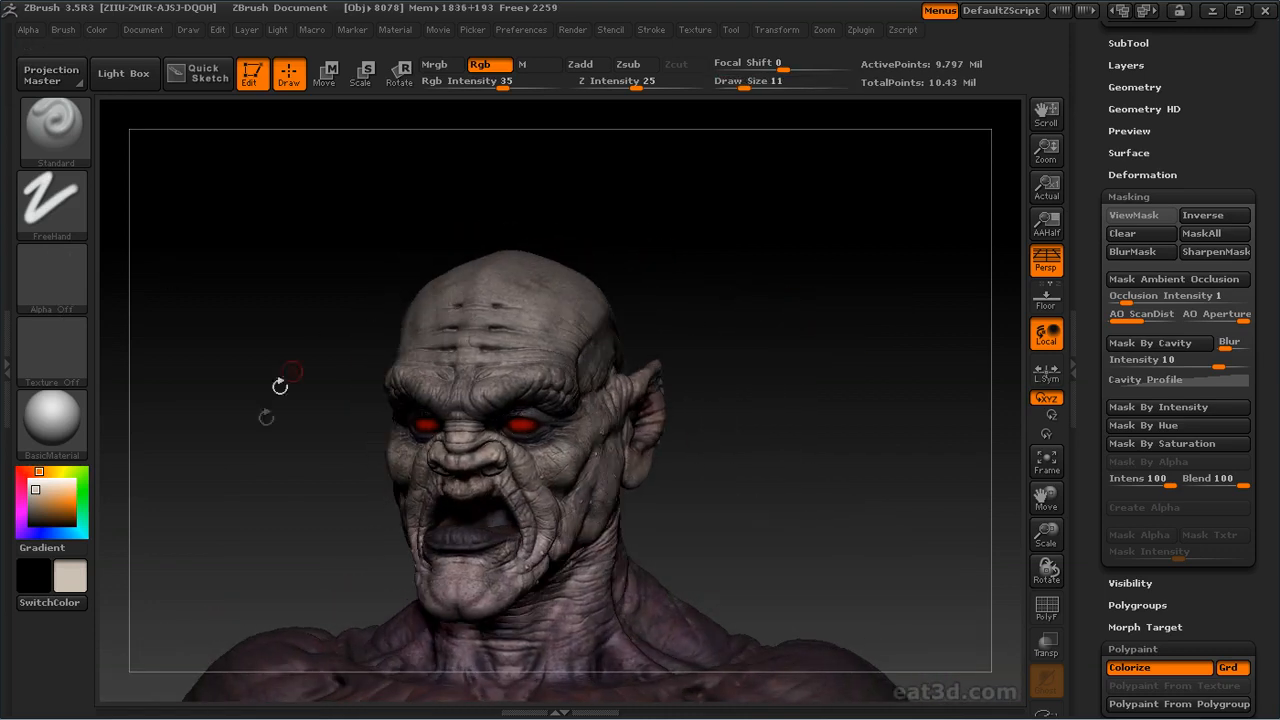
{"action": "left_click", "coordinate": [38, 533]}
{"action": "left_click", "coordinate": [47, 519]}
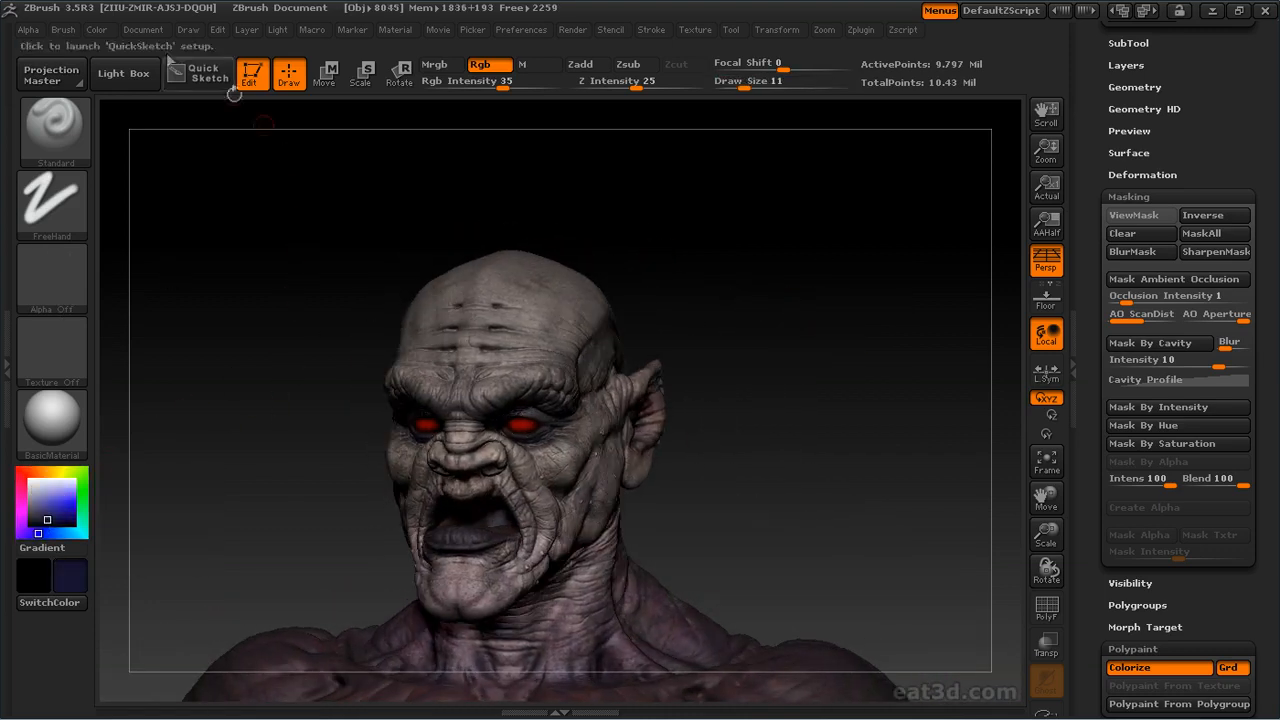
{"action": "left_click", "coordinate": [62, 29]}
{"action": "left_click_drag", "start_coordinate": [98, 589], "coordinate": [97, 550]}
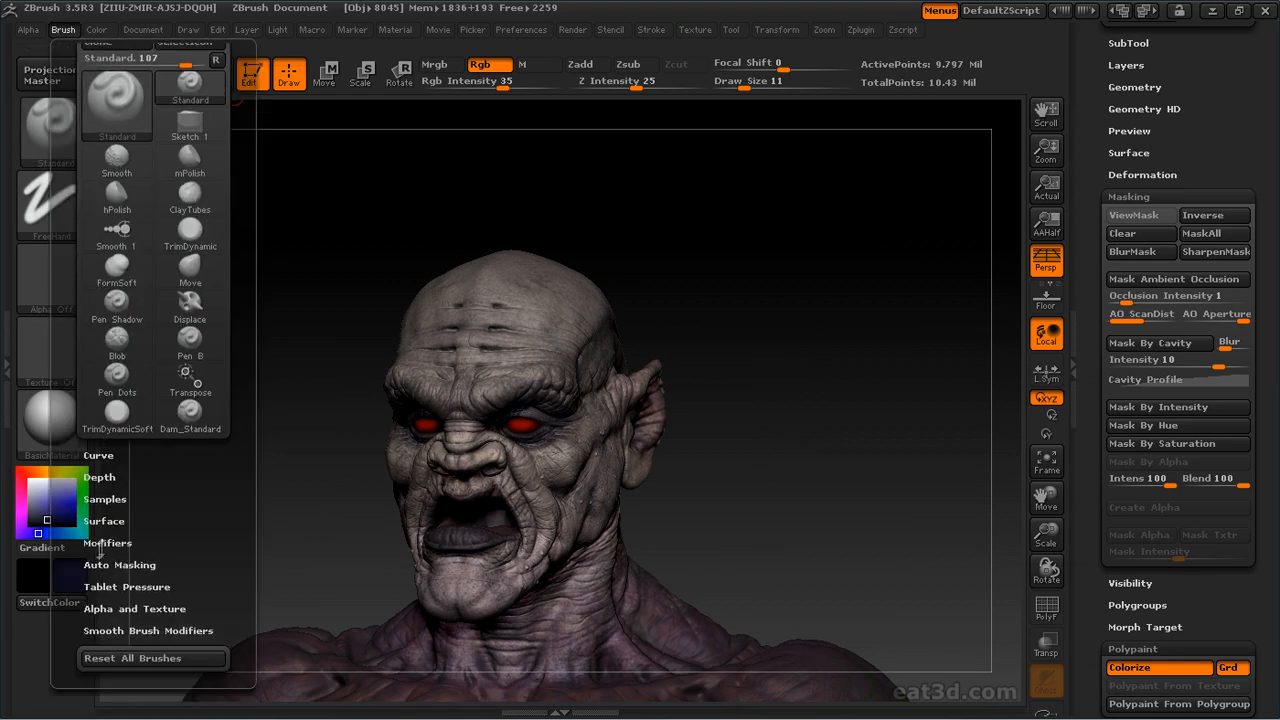
{"action": "left_click", "coordinate": [101, 608]}
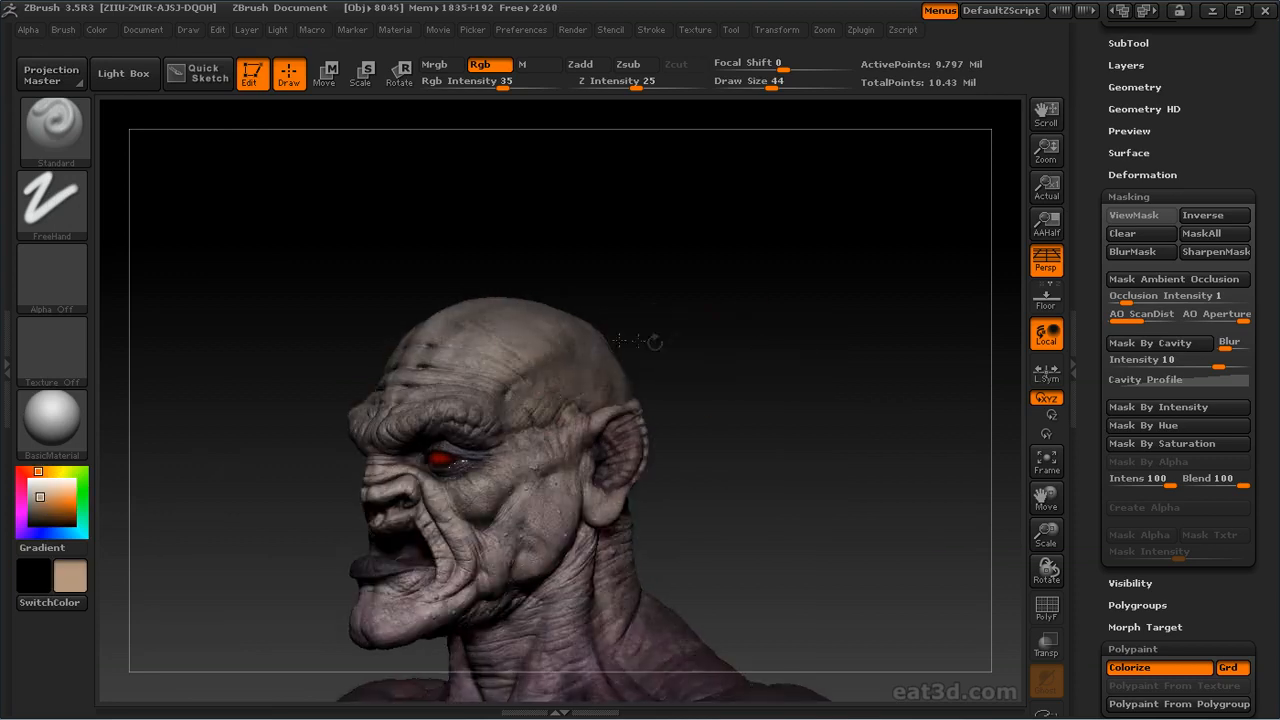
Try tan and light blue tints on the head at draw size 44, undo the blue cheek stroke and choose a paler blue
{"action": "left_click", "coordinate": [51, 515]}
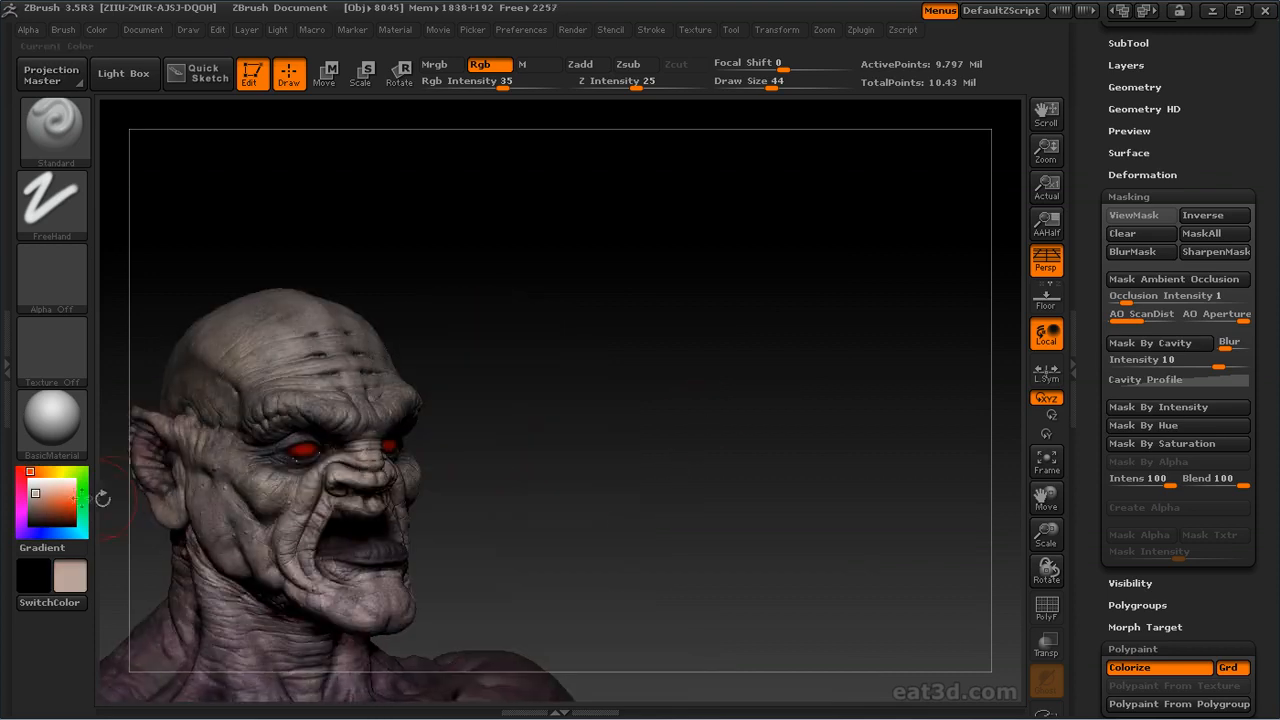
{"action": "left_click", "coordinate": [43, 495]}
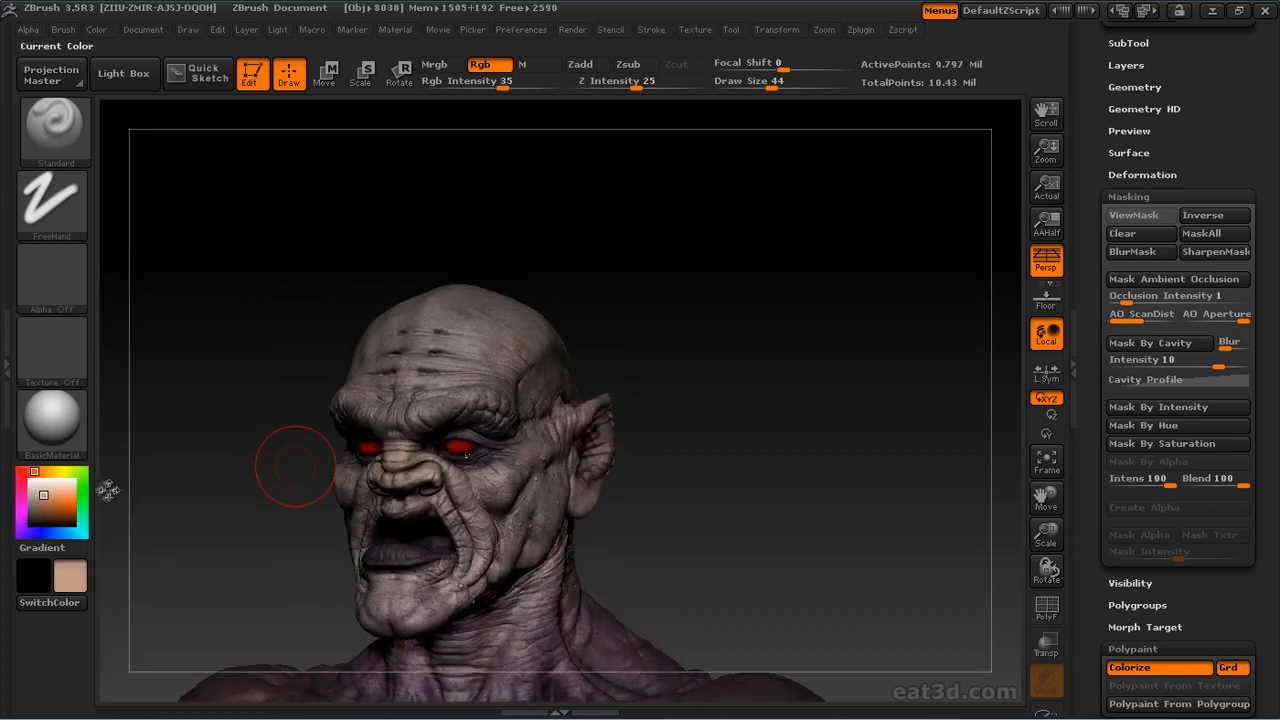
{"action": "key", "text": "c"}
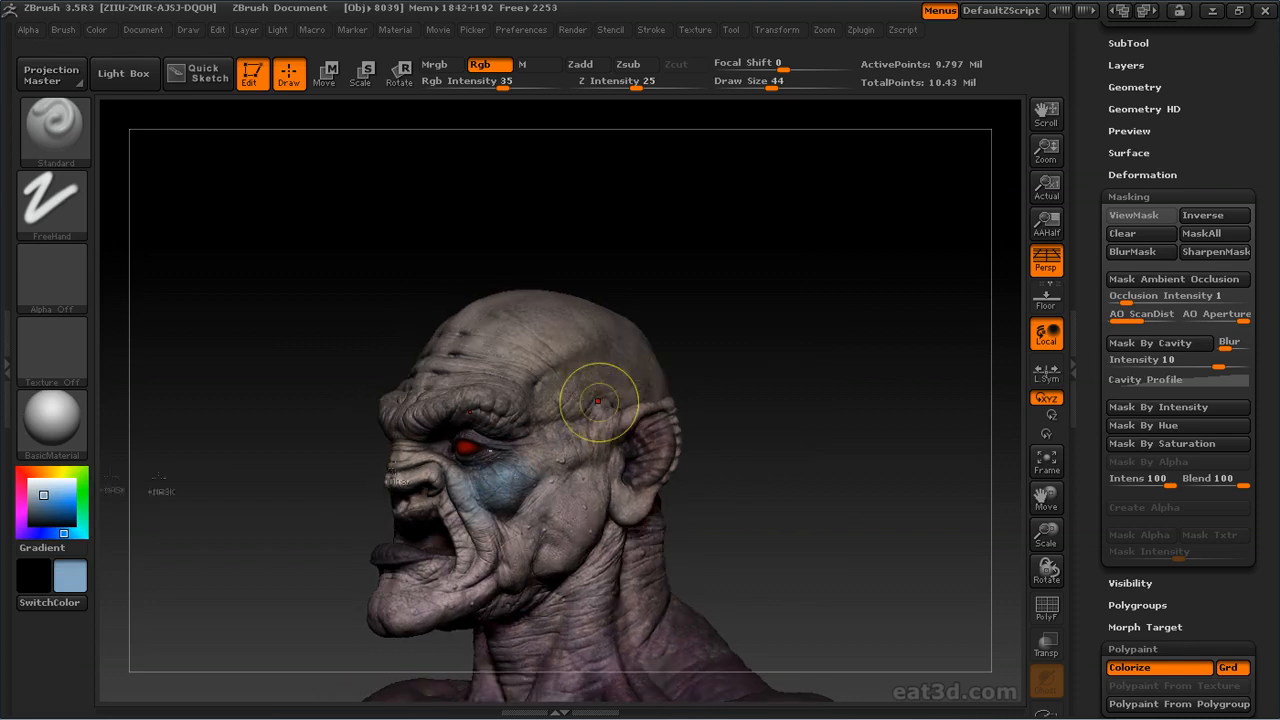
{"action": "left_click", "coordinate": [37, 491]}
{"action": "key", "text": "ctrl+z"}
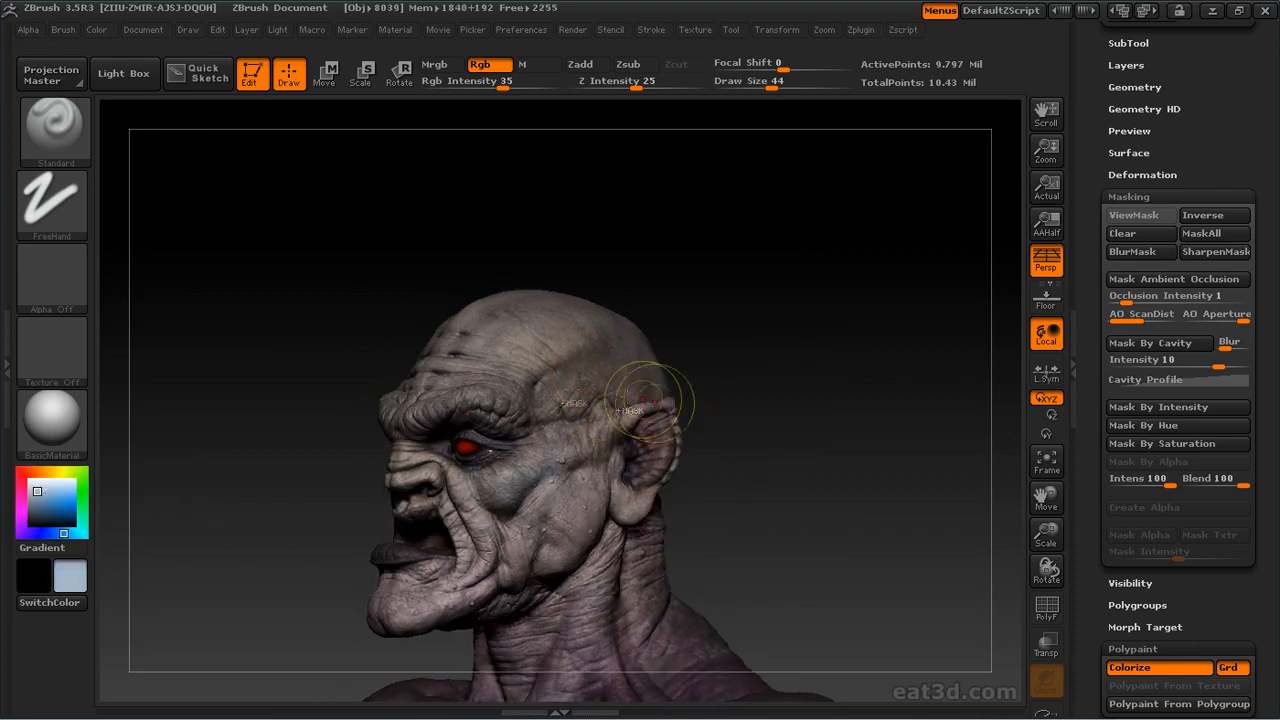
{"action": "left_click", "coordinate": [63, 29]}
{"action": "left_click", "coordinate": [134, 630]}
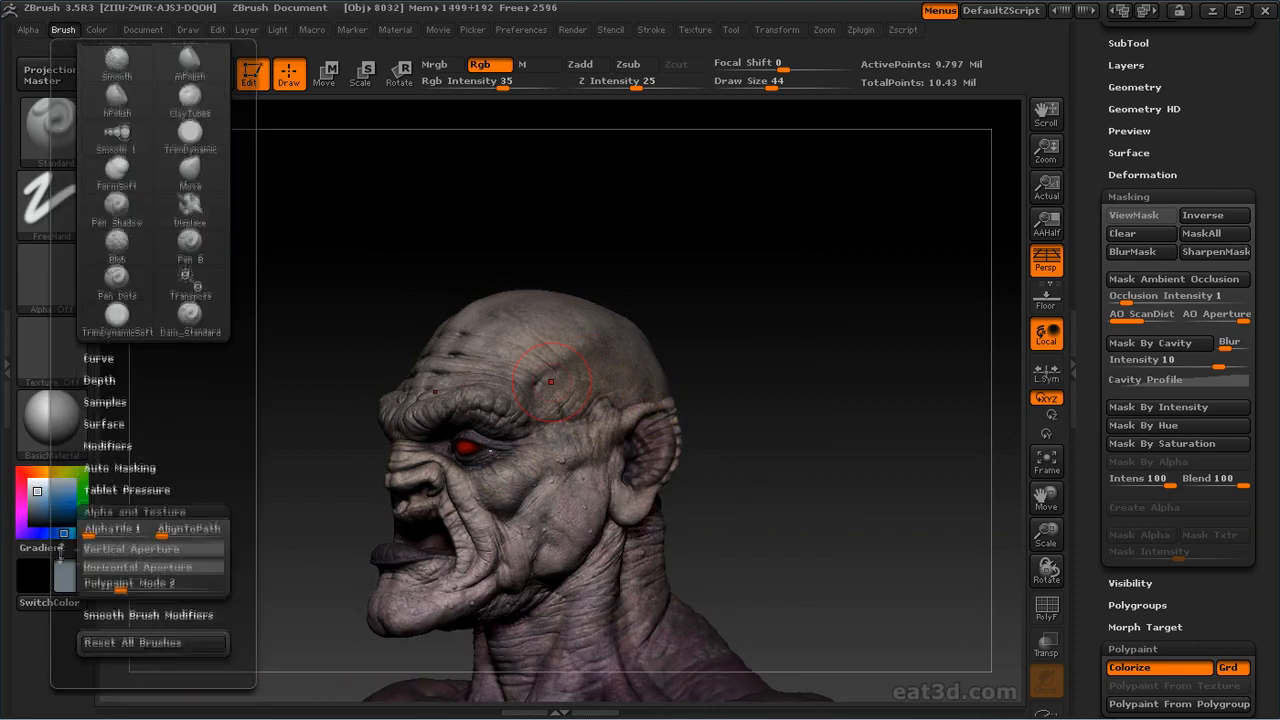
{"action": "left_click", "coordinate": [128, 584], "text": "ctrl+alt"}
{"action": "key", "text": "Escape"}
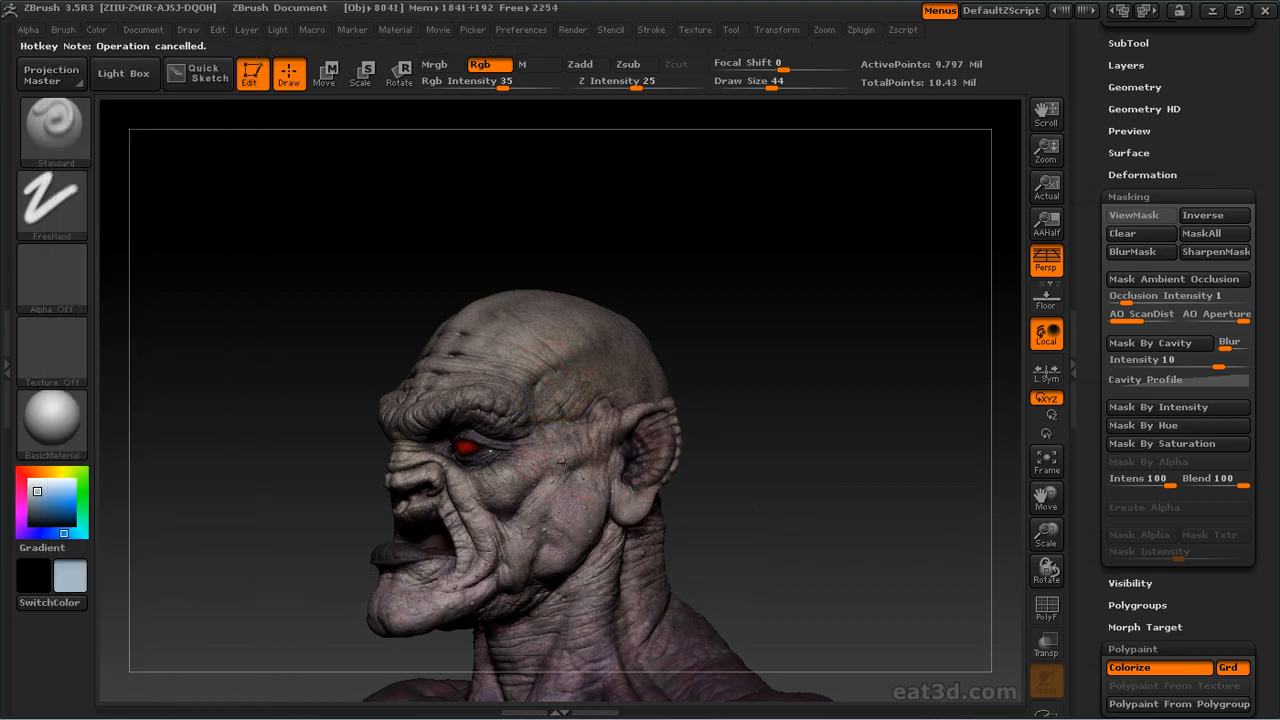
Choose a darker slate blue, undo the last tint stroke and load the speckled Alpha 07 for the brush
{"action": "left_click_drag", "start_coordinate": [755, 456], "coordinate": [672, 450]}
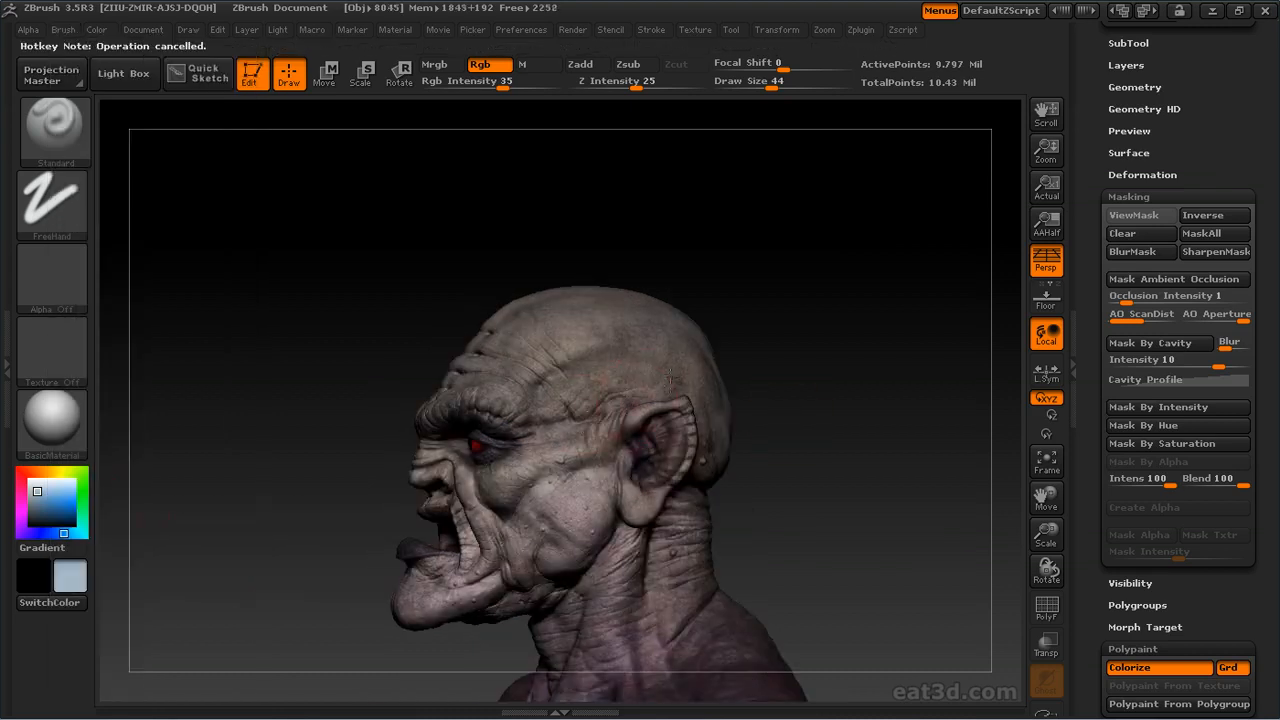
{"action": "left_click", "coordinate": [40, 509]}
{"action": "key", "text": "ctrl+z"}
{"action": "left_click", "coordinate": [52, 277]}
{"action": "left_click", "coordinate": [449, 300]}
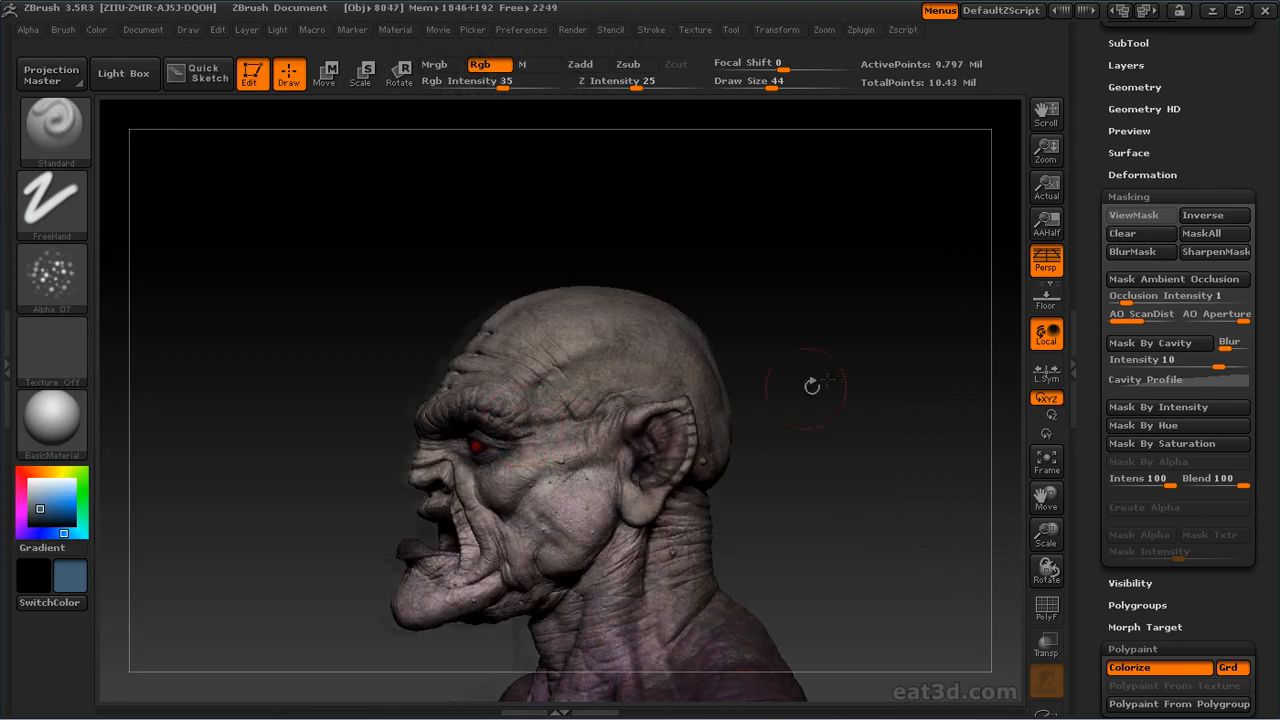
{"action": "left_click_drag", "start_coordinate": [786, 394], "coordinate": [860, 395]}
Choose a muted grey-violet and tint the face with it, checking the brush's Polypaint Mode setting
{"action": "left_click", "coordinate": [33, 509]}
{"action": "mouse_move", "coordinate": [800, 440]}
{"action": "left_mouse_down"}
{"action": "mouse_move", "coordinate": [794, 391]}
{"action": "mouse_move", "coordinate": [790, 425]}
{"action": "mouse_move", "coordinate": [765, 395]}
{"action": "mouse_move", "coordinate": [437, 450]}
{"action": "left_mouse_up"}
{"action": "left_click", "coordinate": [23, 533]}
{"action": "left_click", "coordinate": [66, 30]}
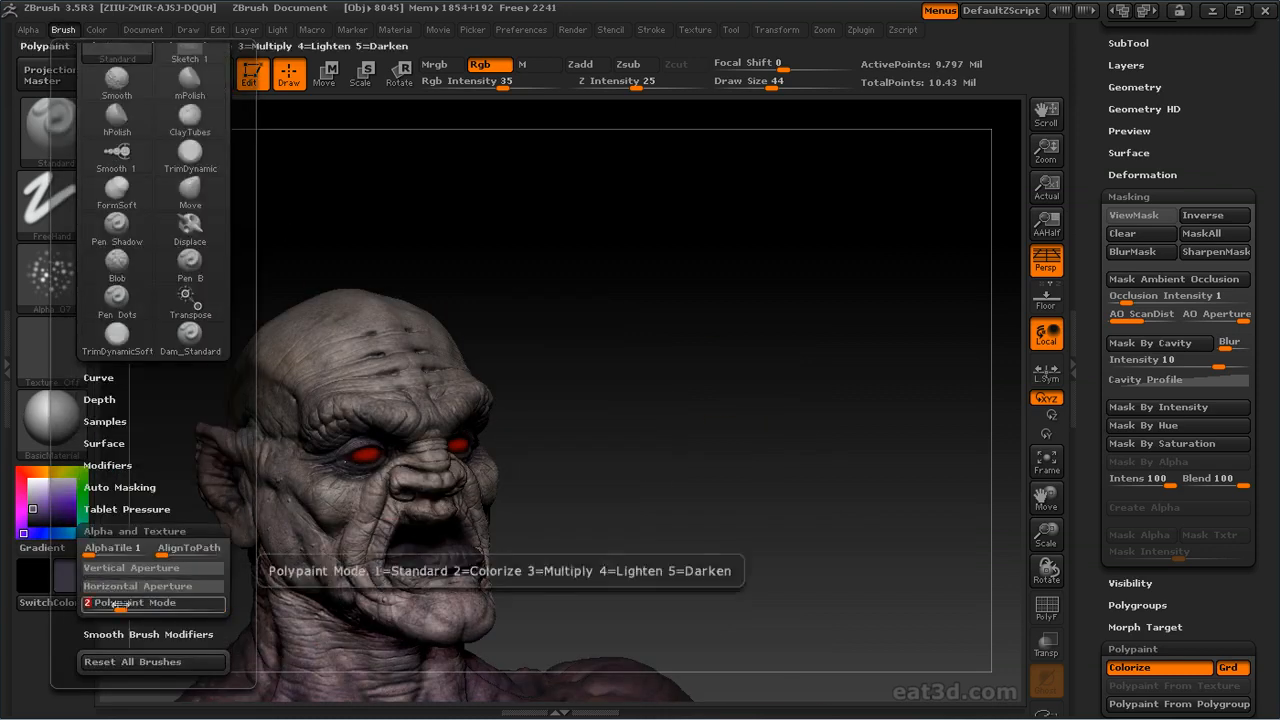
{"action": "left_click_drag", "start_coordinate": [730, 475], "coordinate": [567, 489]}
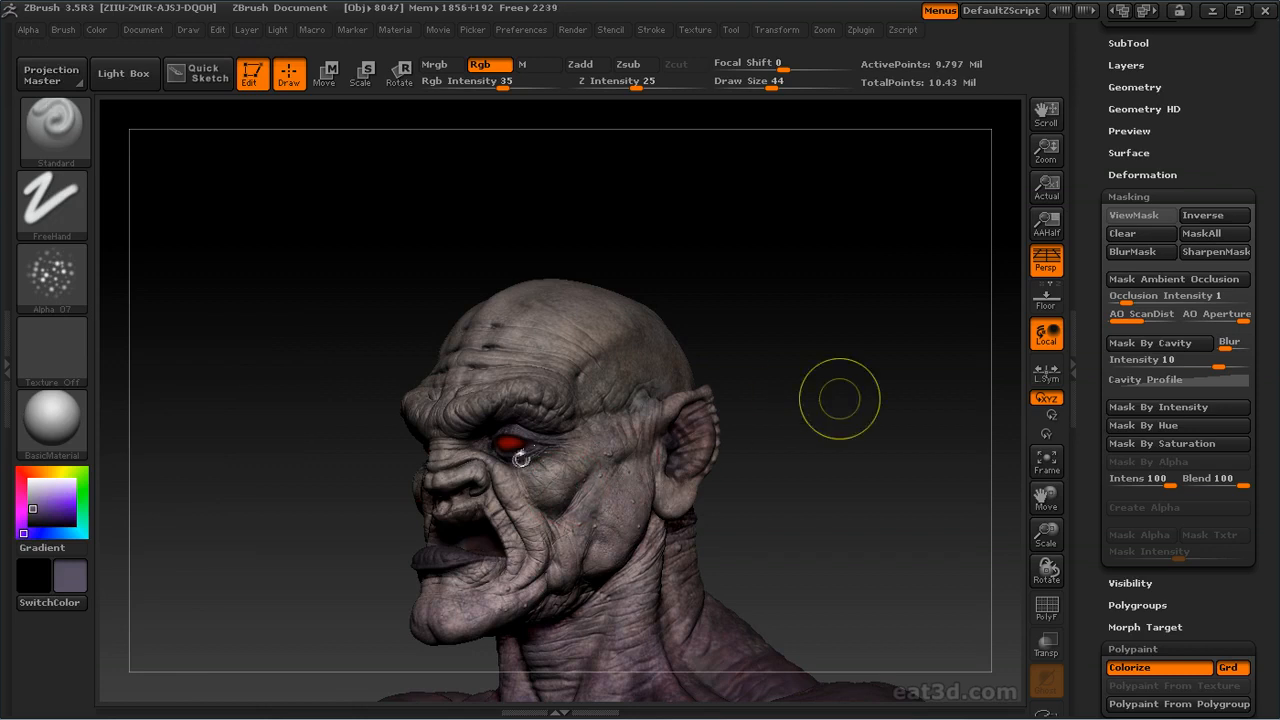
Choose a dark green and tint the temples, cheeks and sides of the head with Alpha 07 at RGB intensity 35
{"action": "left_click", "coordinate": [83, 497]}
{"action": "left_click_drag", "start_coordinate": [70, 508], "coordinate": [37, 520]}
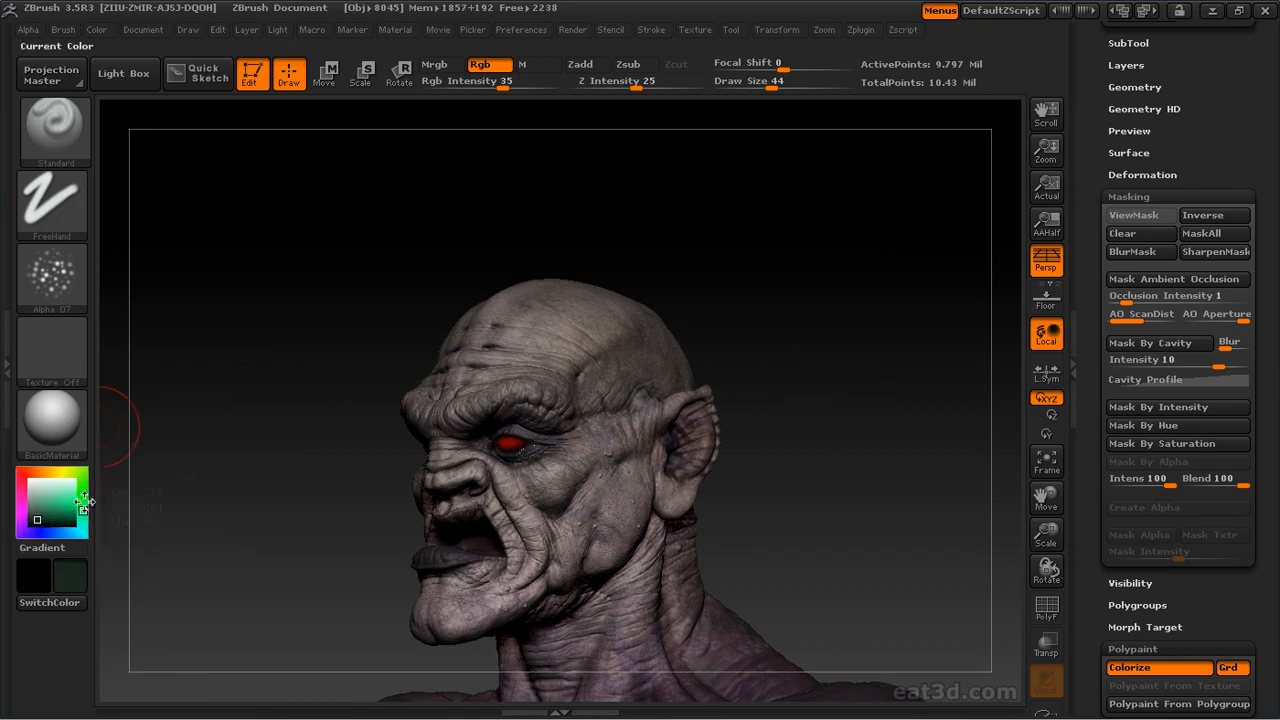
{"action": "left_click_drag", "start_coordinate": [812, 398], "coordinate": [587, 359]}
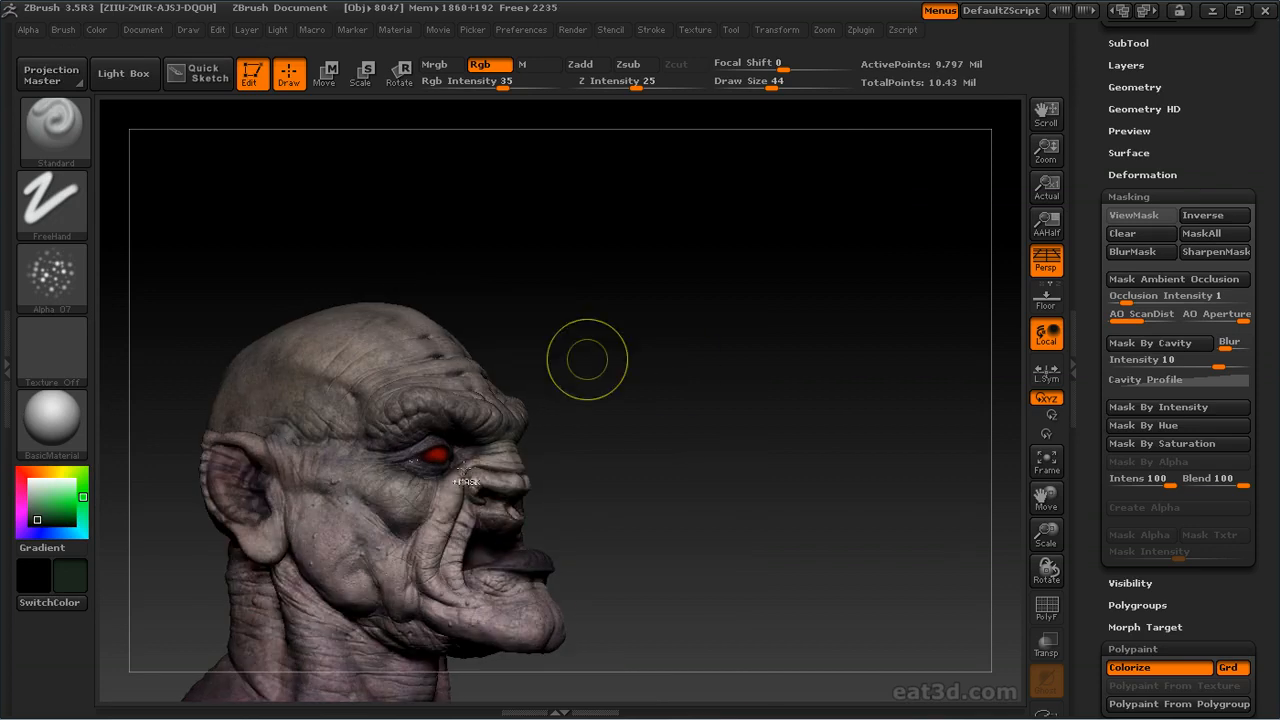
{"action": "left_click_drag", "start_coordinate": [600, 410], "coordinate": [380, 443]}
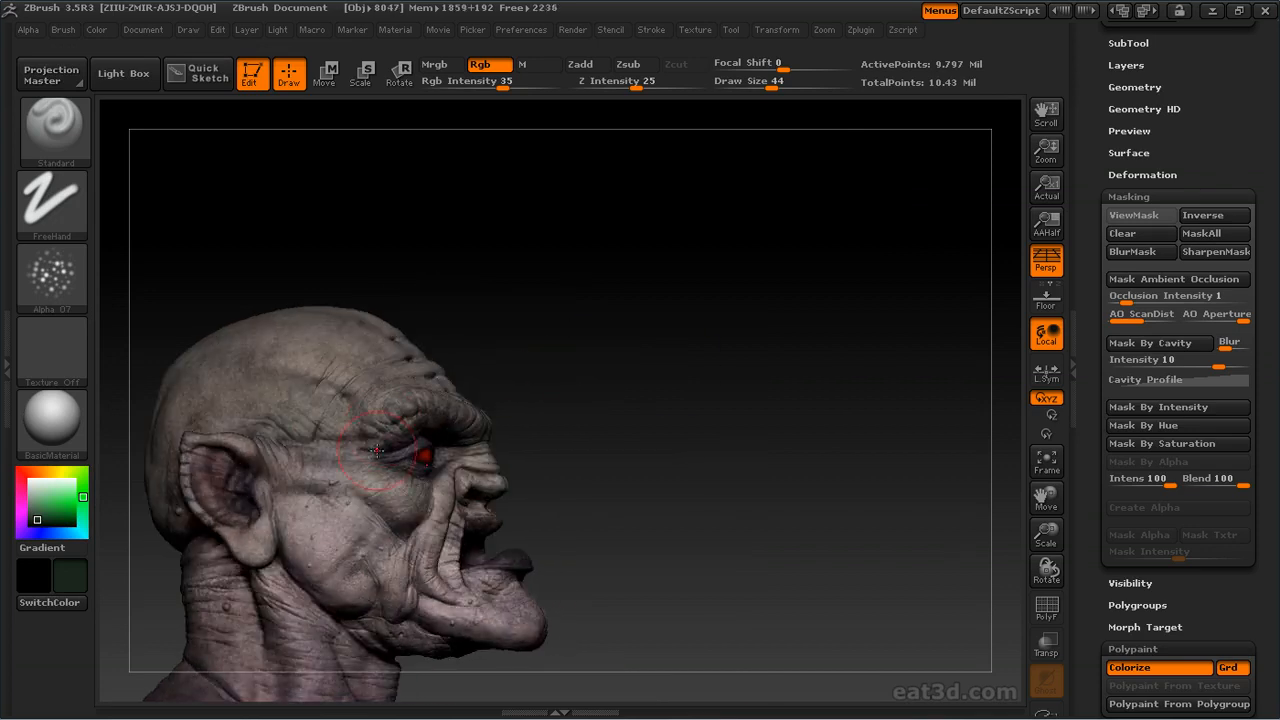
{"action": "mouse_move", "coordinate": [760, 440]}
{"action": "left_mouse_down"}
{"action": "mouse_move", "coordinate": [497, 560]}
{"action": "mouse_move", "coordinate": [771, 462]}
{"action": "left_mouse_up"}
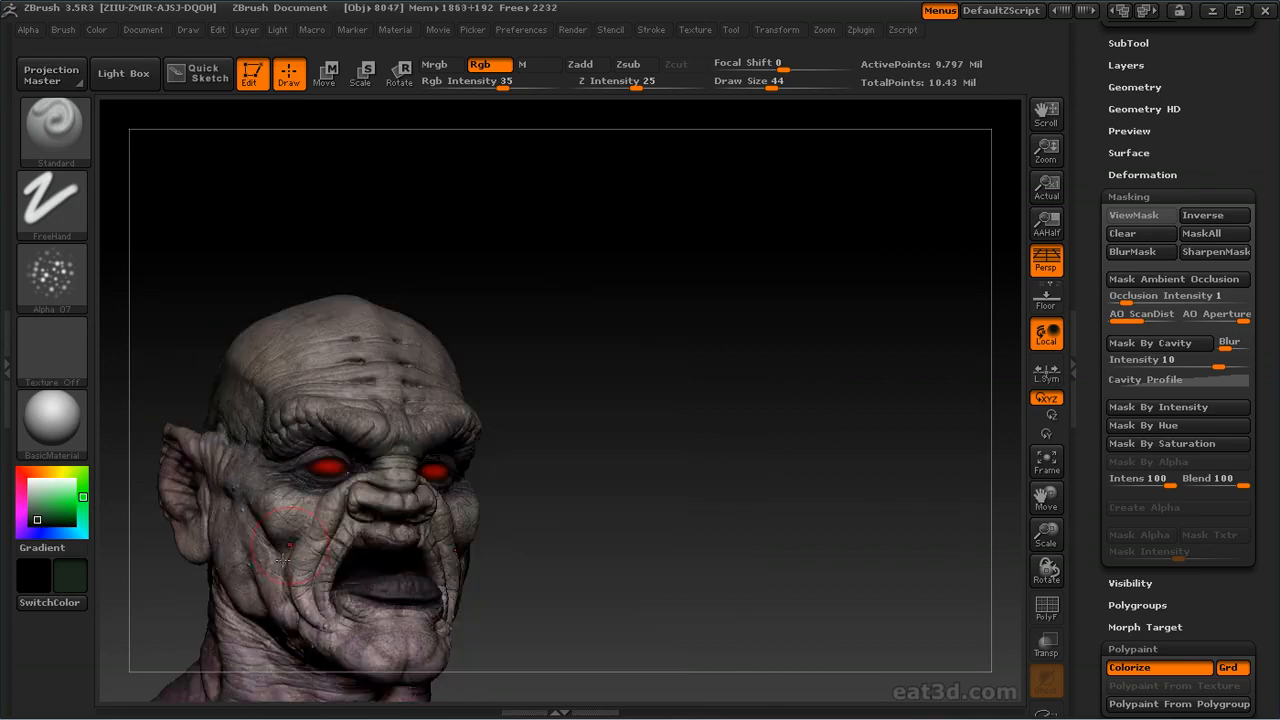
{"action": "left_click_drag", "start_coordinate": [621, 430], "coordinate": [507, 440]}
Choose a light peach-tan and warm up the nose, brow and temples at draw size 44
{"action": "left_click", "coordinate": [32, 491]}
{"action": "left_click", "coordinate": [39, 471]}
{"action": "left_click_drag", "start_coordinate": [652, 450], "coordinate": [785, 437]}
{"action": "left_click", "coordinate": [36, 494]}
{"action": "mouse_move", "coordinate": [483, 451]}
{"action": "left_mouse_down", "text": "alt"}
{"action": "mouse_move", "coordinate": [646, 391]}
{"action": "mouse_move", "coordinate": [500, 370]}
{"action": "mouse_move", "coordinate": [445, 406]}
{"action": "left_mouse_up", "text": "alt"}
{"action": "left_click", "coordinate": [40, 492]}
{"action": "left_click_drag", "start_coordinate": [240, 500], "coordinate": [357, 479]}
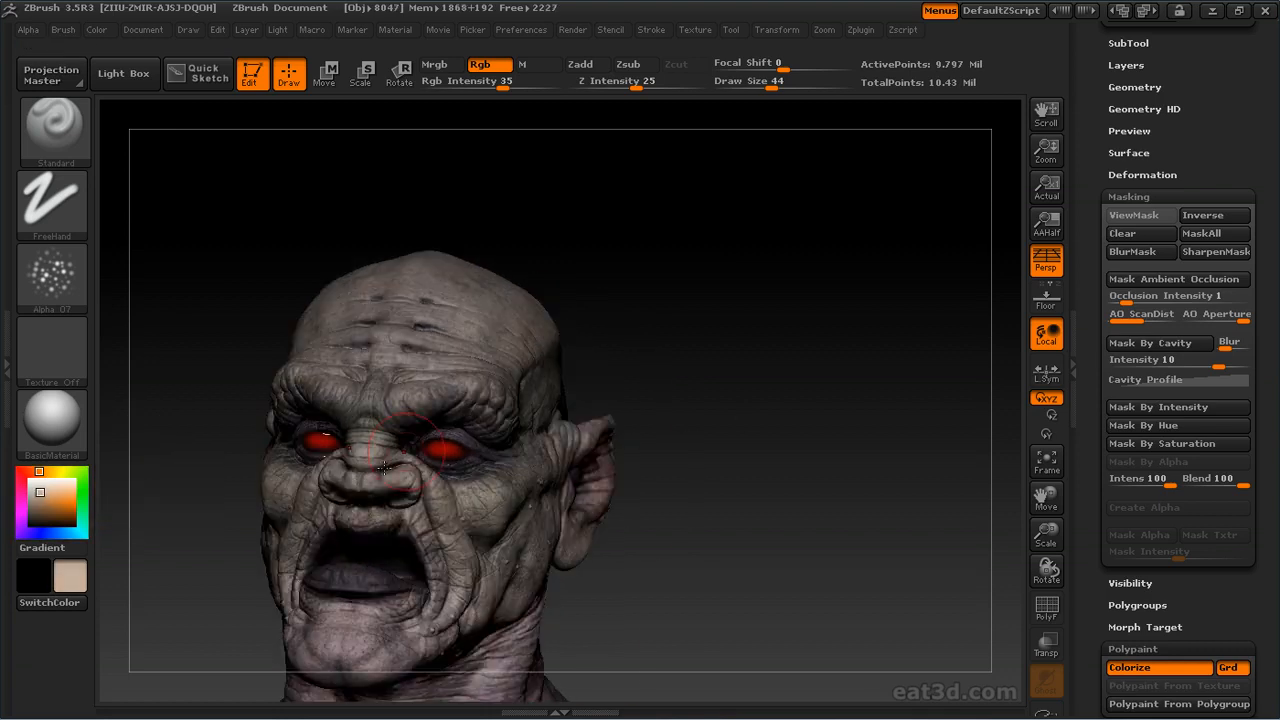
{"action": "left_click_drag", "start_coordinate": [235, 420], "coordinate": [358, 354]}
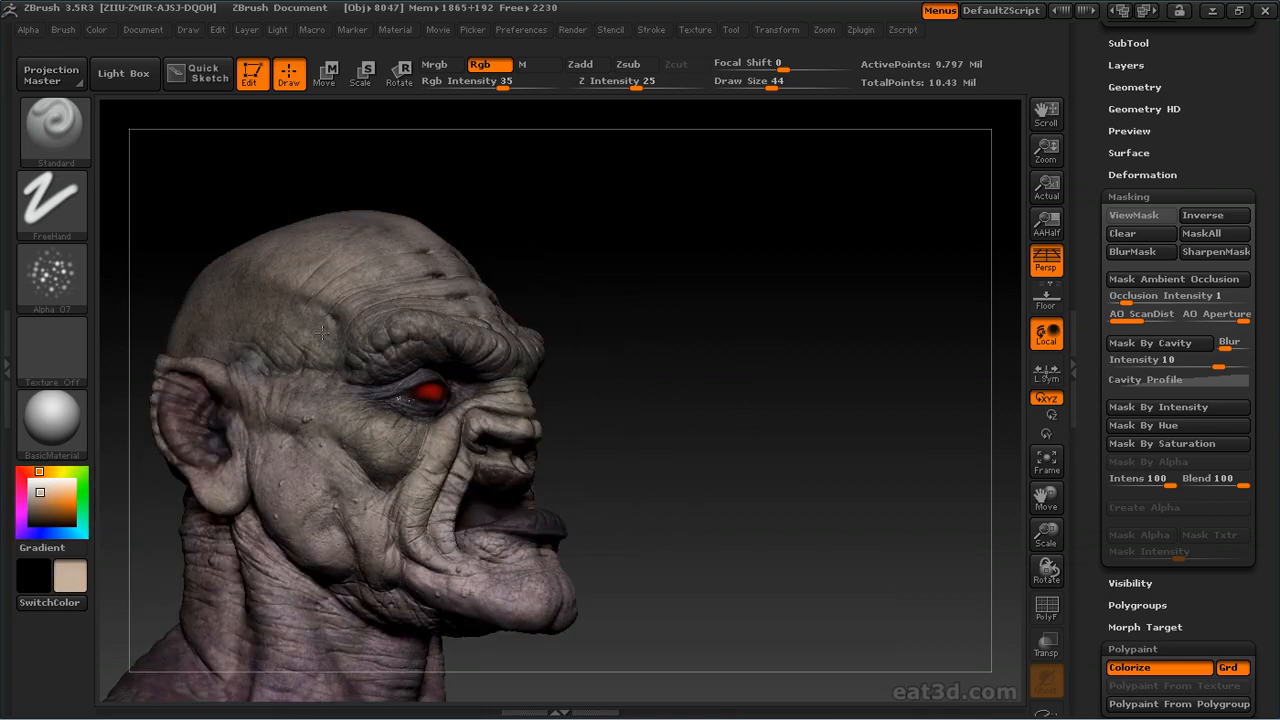
Refine the skin tints at draw size 21, then set up a dark navy DragRect stroke with the vein-patterned Alpha 22
{"action": "left_click_drag", "start_coordinate": [428, 548], "coordinate": [336, 594]}
{"action": "left_click_drag", "start_coordinate": [796, 413], "coordinate": [790, 470], "text": "alt"}
{"action": "mouse_move", "coordinate": [790, 470]}
{"action": "left_mouse_down"}
{"action": "mouse_move", "coordinate": [466, 442]}
{"action": "mouse_move", "coordinate": [823, 369]}
{"action": "mouse_move", "coordinate": [600, 388]}
{"action": "left_mouse_up"}
{"action": "key", "text": "s"}
{"action": "left_click_drag", "start_coordinate": [600, 388], "coordinate": [650, 325], "text": "alt"}
{"action": "key", "text": "c"}
{"action": "mouse_move", "coordinate": [722, 352]}
{"action": "left_mouse_down", "text": "alt"}
{"action": "mouse_move", "coordinate": [728, 314]}
{"action": "mouse_move", "coordinate": [726, 337]}
{"action": "left_mouse_up", "text": "alt"}
{"action": "left_click", "coordinate": [32, 492]}
{"action": "left_click_drag", "start_coordinate": [177, 434], "coordinate": [200, 436]}
{"action": "left_click", "coordinate": [34, 494]}
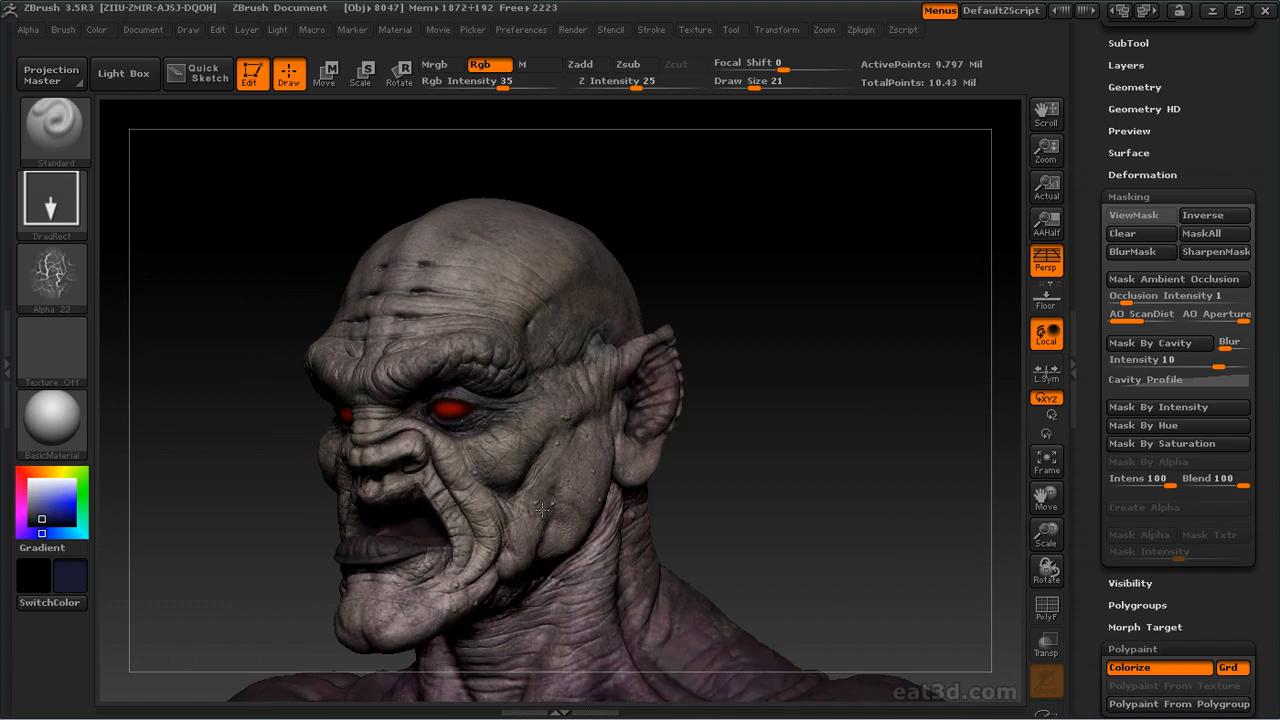
Change the colour to a dark brown and stamp Alpha 22 veins across the cheek and jaw
{"action": "left_click_drag", "start_coordinate": [822, 430], "coordinate": [200, 500]}
{"action": "left_click", "coordinate": [84, 499]}
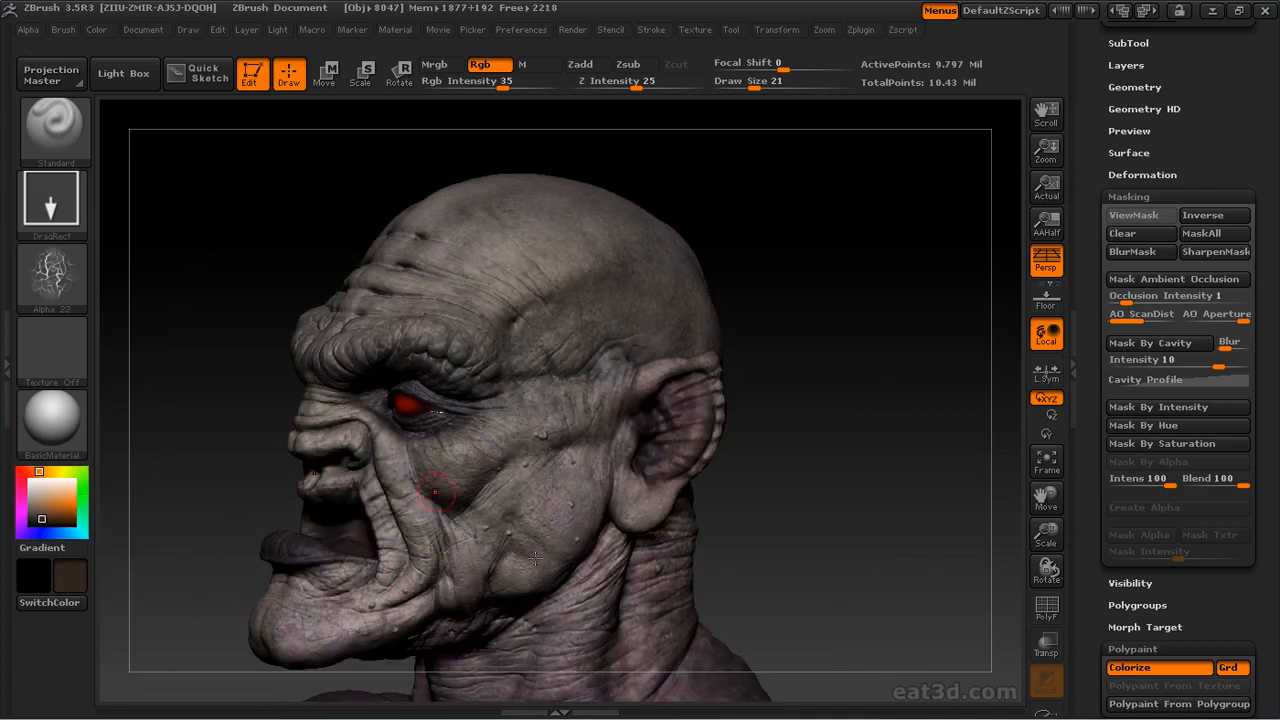
{"action": "left_click", "coordinate": [17, 474]}
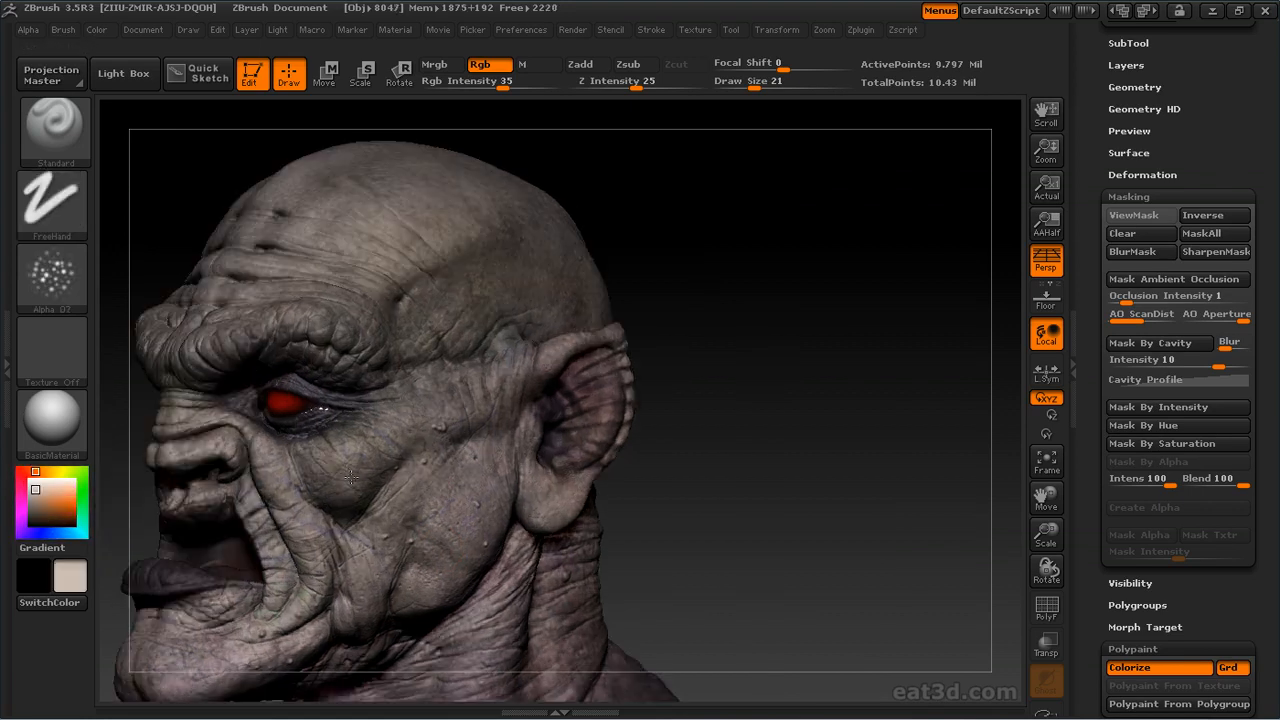
Sample a dark purple from the skin and shade the brow and forehead creases at draw size 21 and RGB intensity 35
{"action": "left_click_drag", "start_coordinate": [450, 330], "coordinate": [826, 329]}
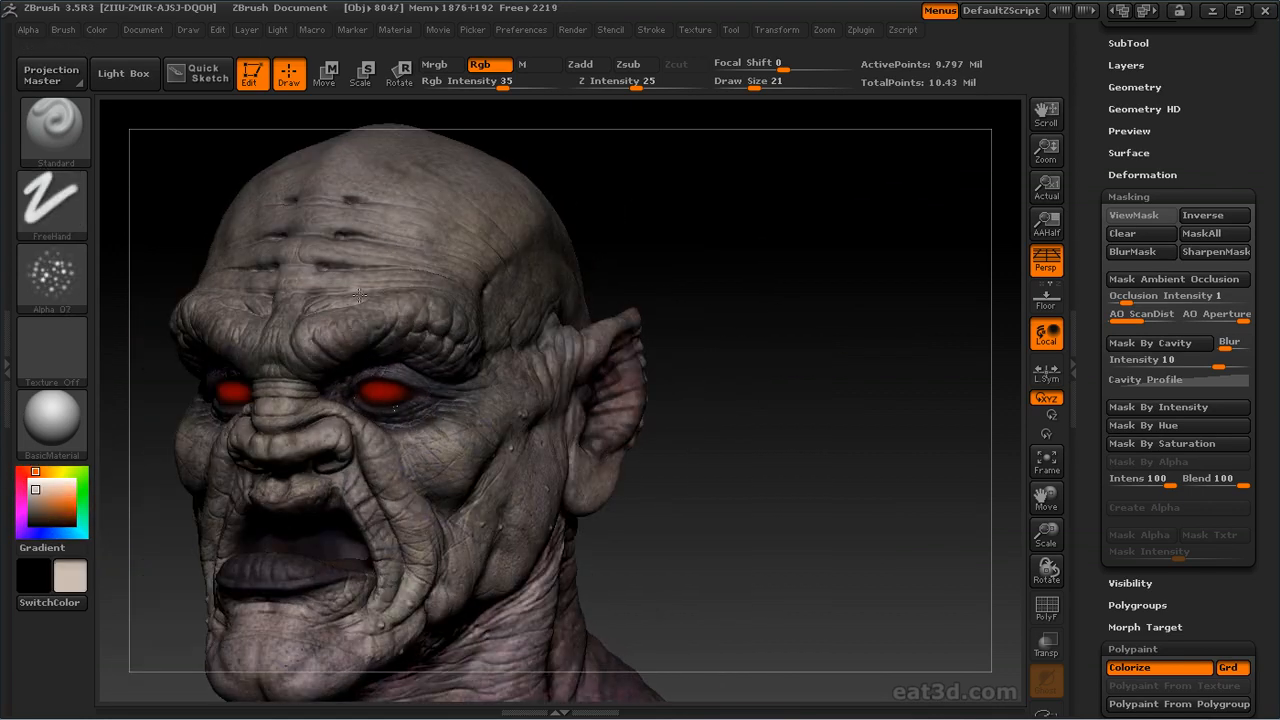
{"action": "left_click_drag", "start_coordinate": [645, 240], "coordinate": [800, 245]}
{"action": "left_click_drag", "start_coordinate": [544, 268], "coordinate": [400, 300], "text": "alt"}
{"action": "key", "text": "c"}
{"action": "left_click_drag", "start_coordinate": [620, 211], "coordinate": [618, 285]}
{"action": "left_click_drag", "start_coordinate": [331, 342], "coordinate": [339, 345]}
{"action": "left_click_drag", "start_coordinate": [511, 260], "coordinate": [488, 278]}
{"action": "left_click_drag", "start_coordinate": [338, 312], "coordinate": [330, 312]}
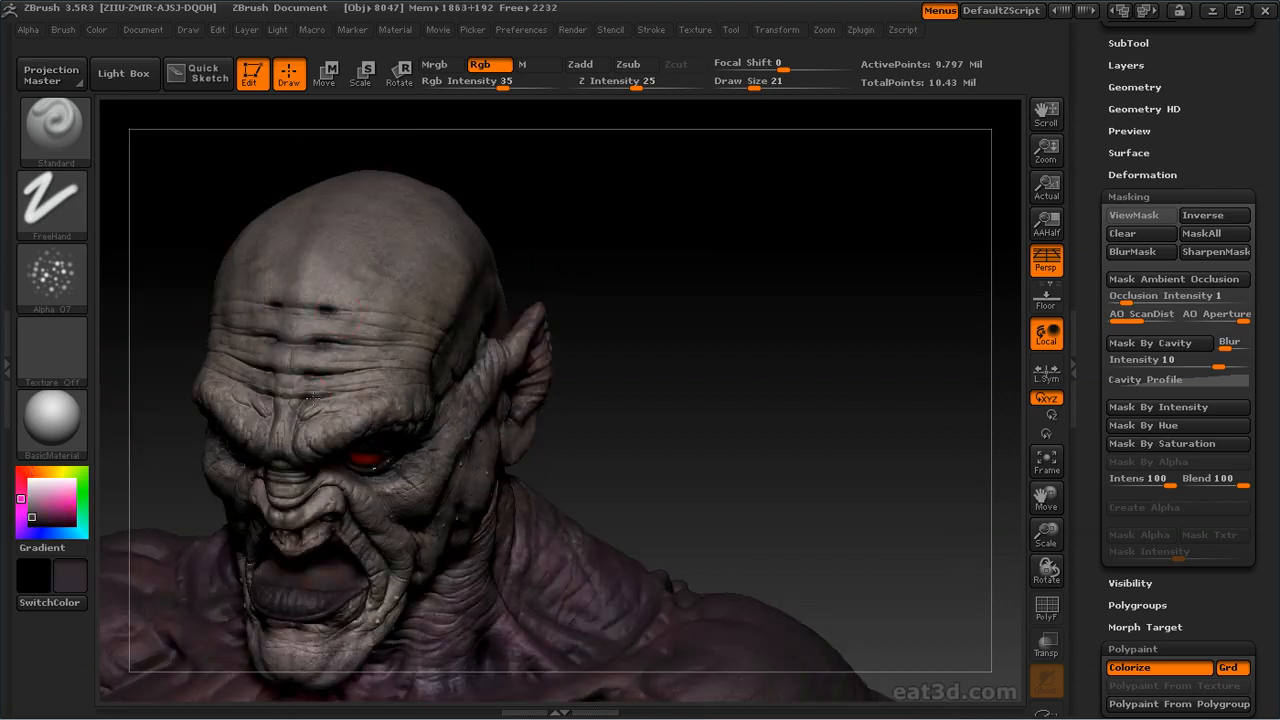
{"action": "left_click_drag", "start_coordinate": [618, 308], "coordinate": [695, 298]}
{"action": "left_click_drag", "start_coordinate": [483, 333], "coordinate": [448, 337]}
{"action": "left_click_drag", "start_coordinate": [321, 375], "coordinate": [320, 312]}
{"action": "mouse_move", "coordinate": [605, 260]}
{"action": "left_mouse_down"}
{"action": "mouse_move", "coordinate": [535, 266]}
{"action": "mouse_move", "coordinate": [627, 244]}
{"action": "left_mouse_up"}
Choose a muted light tan and soften the tint on the cheek and side of the face at draw size 21
{"action": "key", "text": "c"}
{"action": "left_click", "coordinate": [33, 492]}
{"action": "mouse_move", "coordinate": [646, 398]}
{"action": "left_mouse_down"}
{"action": "mouse_move", "coordinate": [777, 331]}
{"action": "mouse_move", "coordinate": [850, 325]}
{"action": "left_mouse_up"}
{"action": "left_click_drag", "start_coordinate": [507, 362], "coordinate": [390, 370]}
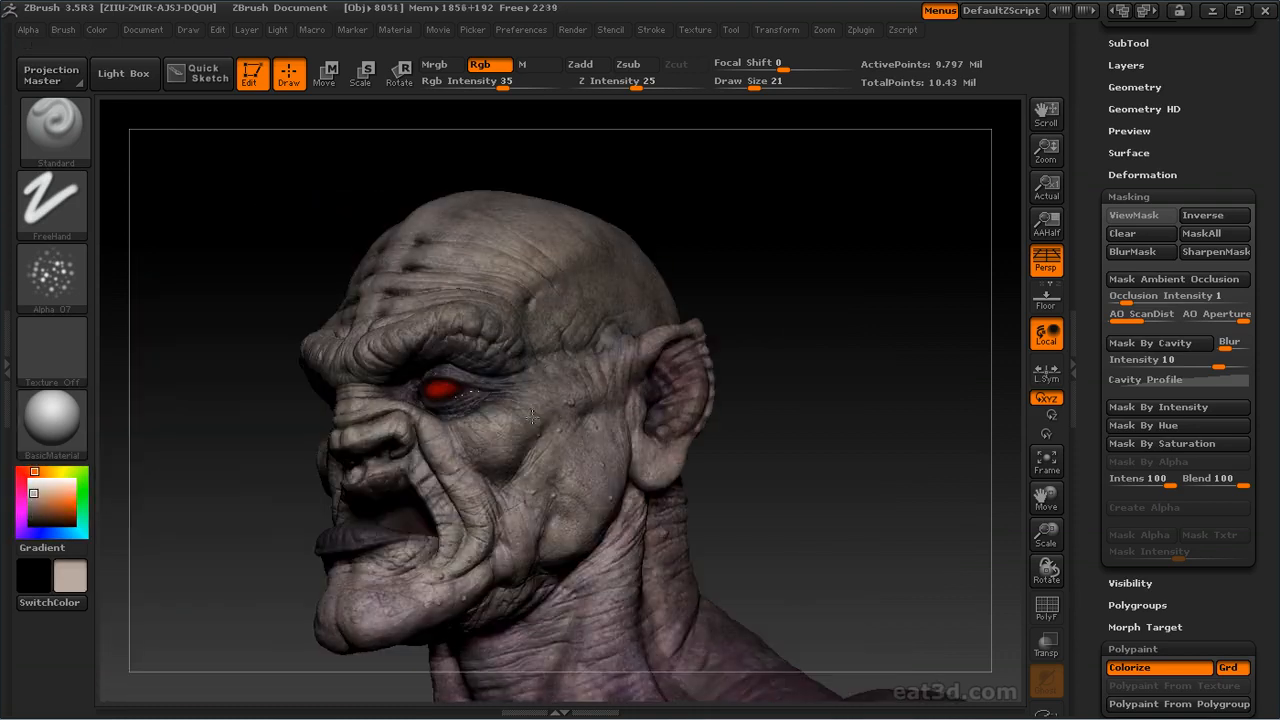
{"action": "left_click_drag", "start_coordinate": [270, 572], "coordinate": [373, 590], "text": "alt"}
{"action": "mouse_move", "coordinate": [652, 510]}
{"action": "left_mouse_down"}
{"action": "mouse_move", "coordinate": [588, 502]}
{"action": "mouse_move", "coordinate": [420, 538]}
{"action": "left_mouse_up"}
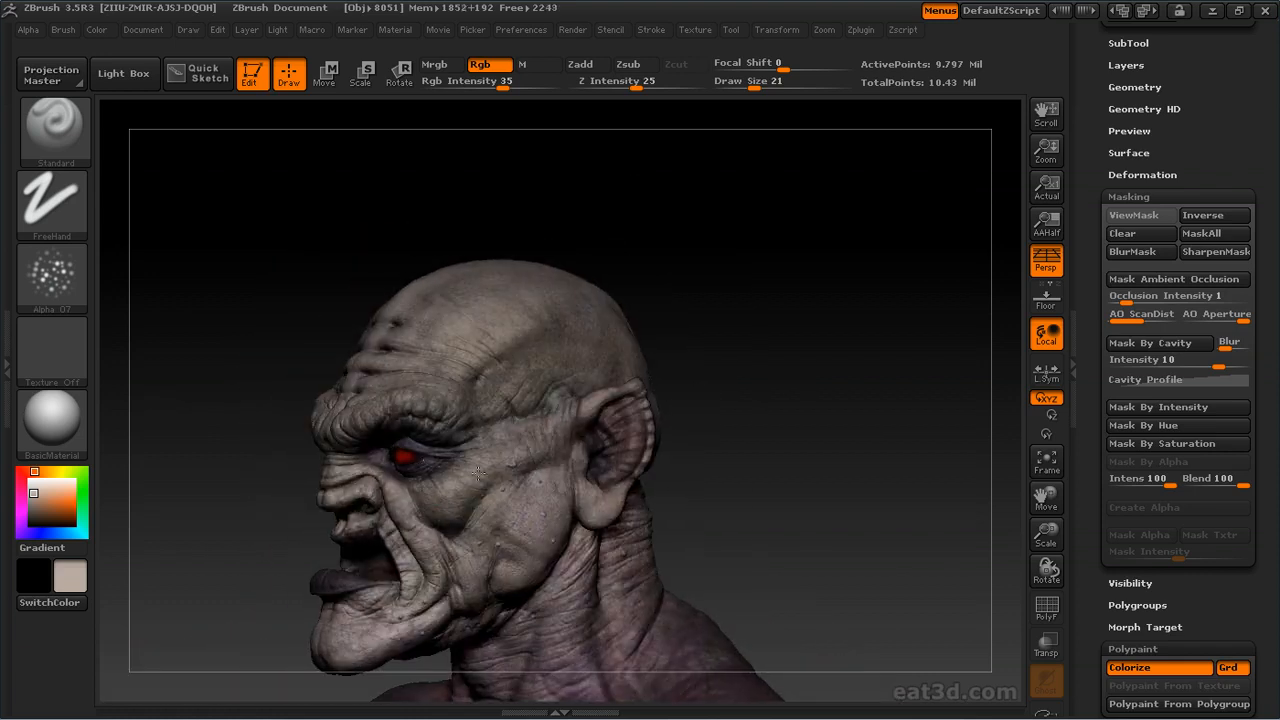
Blend the muted tan over the forehead, temple and side of the head, enlarging the brush to draw size 48
{"action": "right_click_drag", "start_coordinate": [475, 492], "coordinate": [560, 500]}
{"action": "right_click_drag", "start_coordinate": [430, 470], "coordinate": [281, 460], "text": "alt"}
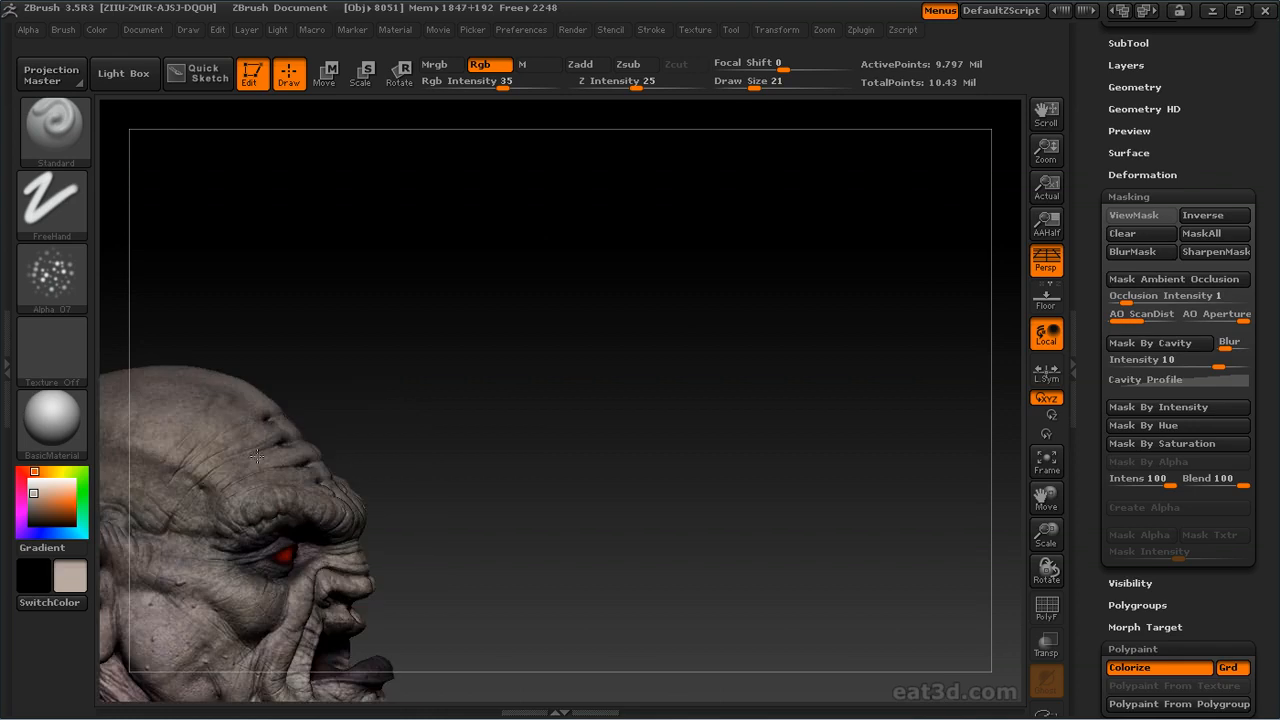
{"action": "mouse_move", "coordinate": [420, 338]}
{"action": "left_mouse_down"}
{"action": "mouse_move", "coordinate": [531, 337]}
{"action": "mouse_move", "coordinate": [568, 378]}
{"action": "left_mouse_up"}
{"action": "key", "text": "bracketright"}
{"action": "mouse_move", "coordinate": [567, 322]}
{"action": "left_mouse_down"}
{"action": "mouse_move", "coordinate": [569, 282]}
{"action": "mouse_move", "coordinate": [376, 371]}
{"action": "left_mouse_up"}
{"action": "mouse_move", "coordinate": [300, 320]}
{"action": "left_mouse_down"}
{"action": "mouse_move", "coordinate": [257, 446]}
{"action": "mouse_move", "coordinate": [330, 400]}
{"action": "left_mouse_up"}
{"action": "mouse_move", "coordinate": [503, 275]}
{"action": "left_mouse_down"}
{"action": "mouse_move", "coordinate": [530, 225]}
{"action": "mouse_move", "coordinate": [560, 210]}
{"action": "left_mouse_up"}
{"action": "mouse_move", "coordinate": [400, 250]}
{"action": "left_mouse_down"}
{"action": "mouse_move", "coordinate": [378, 315]}
{"action": "mouse_move", "coordinate": [285, 330]}
{"action": "left_mouse_up"}
{"action": "left_click_drag", "start_coordinate": [332, 566], "coordinate": [370, 415]}
{"action": "left_click_drag", "start_coordinate": [640, 225], "coordinate": [735, 150]}
{"action": "mouse_move", "coordinate": [560, 392]}
{"action": "left_mouse_down"}
{"action": "mouse_move", "coordinate": [680, 402]}
{"action": "mouse_move", "coordinate": [566, 357]}
{"action": "mouse_move", "coordinate": [587, 403]}
{"action": "left_mouse_up"}
{"action": "key", "text": "bracketleft"}
{"action": "left_click_drag", "start_coordinate": [658, 436], "coordinate": [554, 467]}
{"action": "left_click_drag", "start_coordinate": [340, 538], "coordinate": [508, 455]}
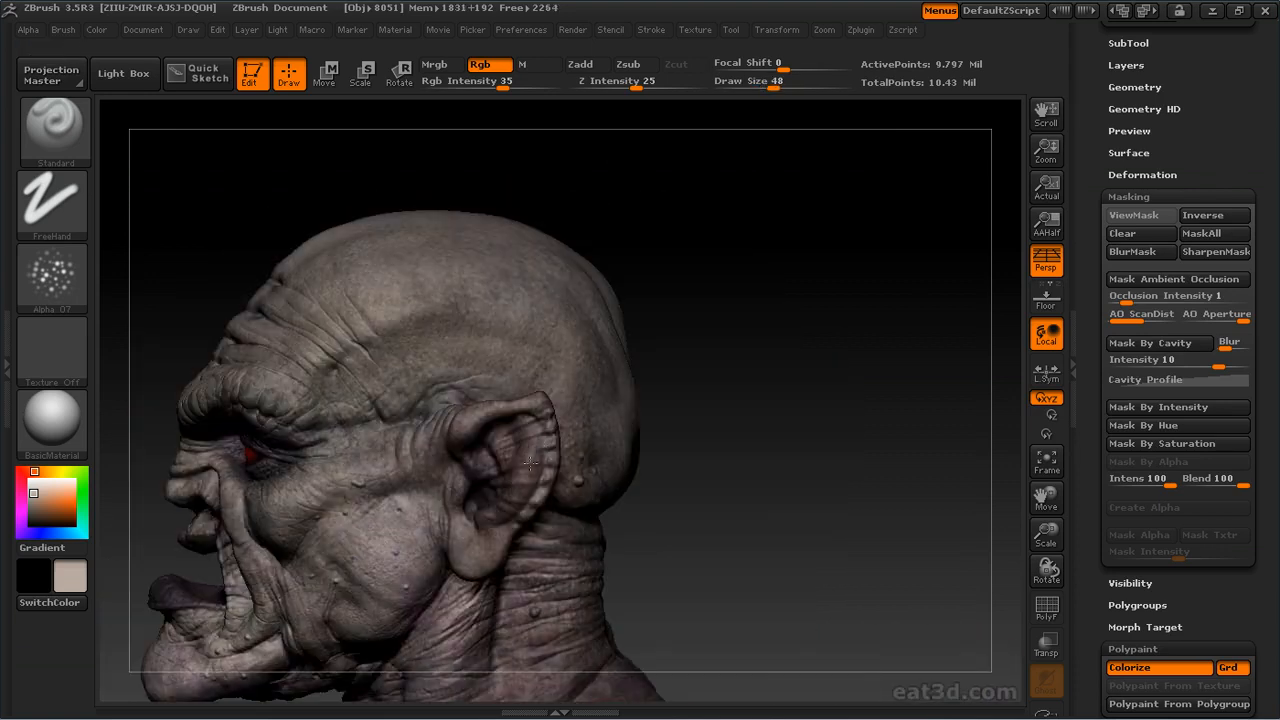
Choose a dark red, sample and darken the tone, and tint the inside of the ear at draw size 48
{"action": "left_click_drag", "start_coordinate": [677, 446], "coordinate": [735, 446]}
{"action": "left_click", "coordinate": [21, 472]}
{"action": "left_click_drag", "start_coordinate": [40, 504], "coordinate": [44, 515]}
{"action": "left_click_drag", "start_coordinate": [494, 496], "coordinate": [525, 427]}
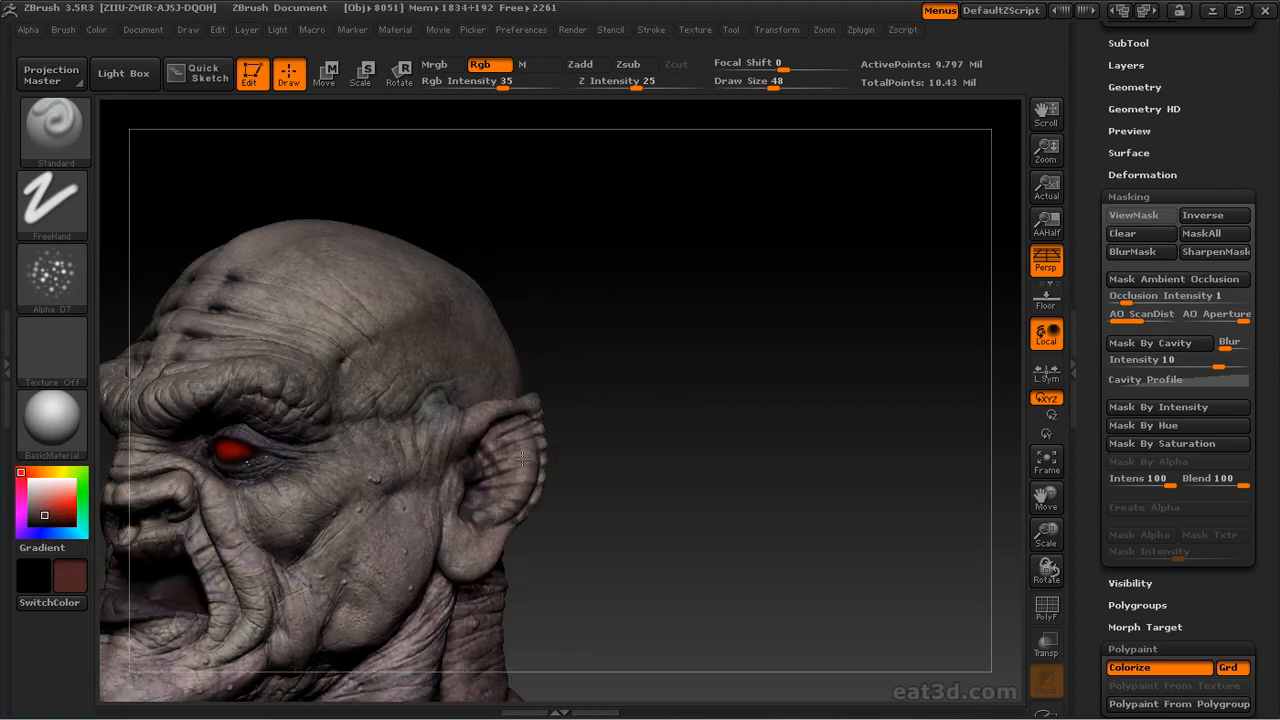
{"action": "key", "text": "c"}
{"action": "mouse_move", "coordinate": [477, 466]}
{"action": "left_mouse_down"}
{"action": "mouse_move", "coordinate": [482, 447]}
{"action": "mouse_move", "coordinate": [500, 470]}
{"action": "mouse_move", "coordinate": [465, 505]}
{"action": "left_mouse_up"}
{"action": "left_click_drag", "start_coordinate": [591, 366], "coordinate": [429, 478]}
{"action": "mouse_move", "coordinate": [573, 410]}
{"action": "left_mouse_down"}
{"action": "mouse_move", "coordinate": [450, 475]}
{"action": "mouse_move", "coordinate": [420, 573]}
{"action": "mouse_move", "coordinate": [443, 448]}
{"action": "mouse_move", "coordinate": [425, 490]}
{"action": "mouse_move", "coordinate": [436, 517]}
{"action": "left_mouse_up"}
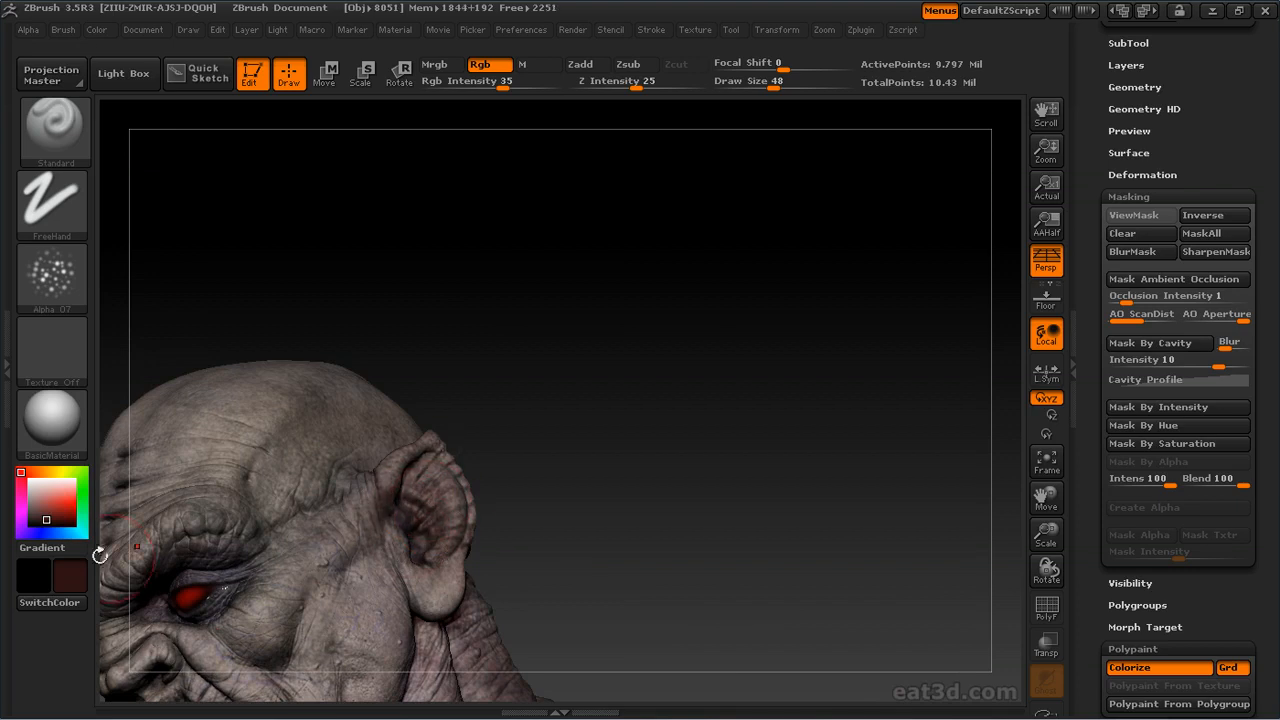
Lighten the dark red slightly and build up the reddish tint in the ear's inner folds and rim
{"action": "left_click", "coordinate": [47, 514]}
{"action": "left_click_drag", "start_coordinate": [553, 438], "coordinate": [387, 490]}
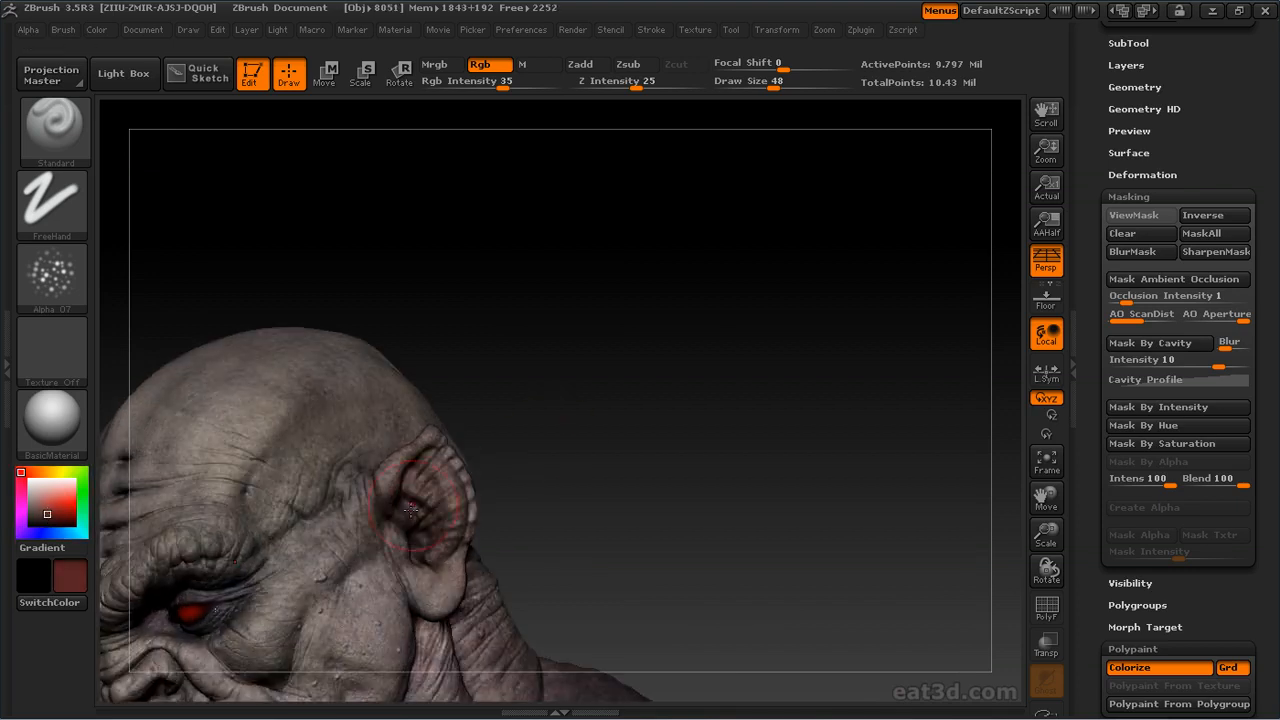
{"action": "key", "text": "c"}
{"action": "mouse_move", "coordinate": [565, 410]}
{"action": "left_mouse_down"}
{"action": "mouse_move", "coordinate": [392, 492]}
{"action": "mouse_move", "coordinate": [440, 530]}
{"action": "mouse_move", "coordinate": [409, 551]}
{"action": "left_mouse_up"}
{"action": "left_click_drag", "start_coordinate": [470, 494], "coordinate": [437, 469]}
{"action": "left_click_drag", "start_coordinate": [470, 424], "coordinate": [720, 340]}
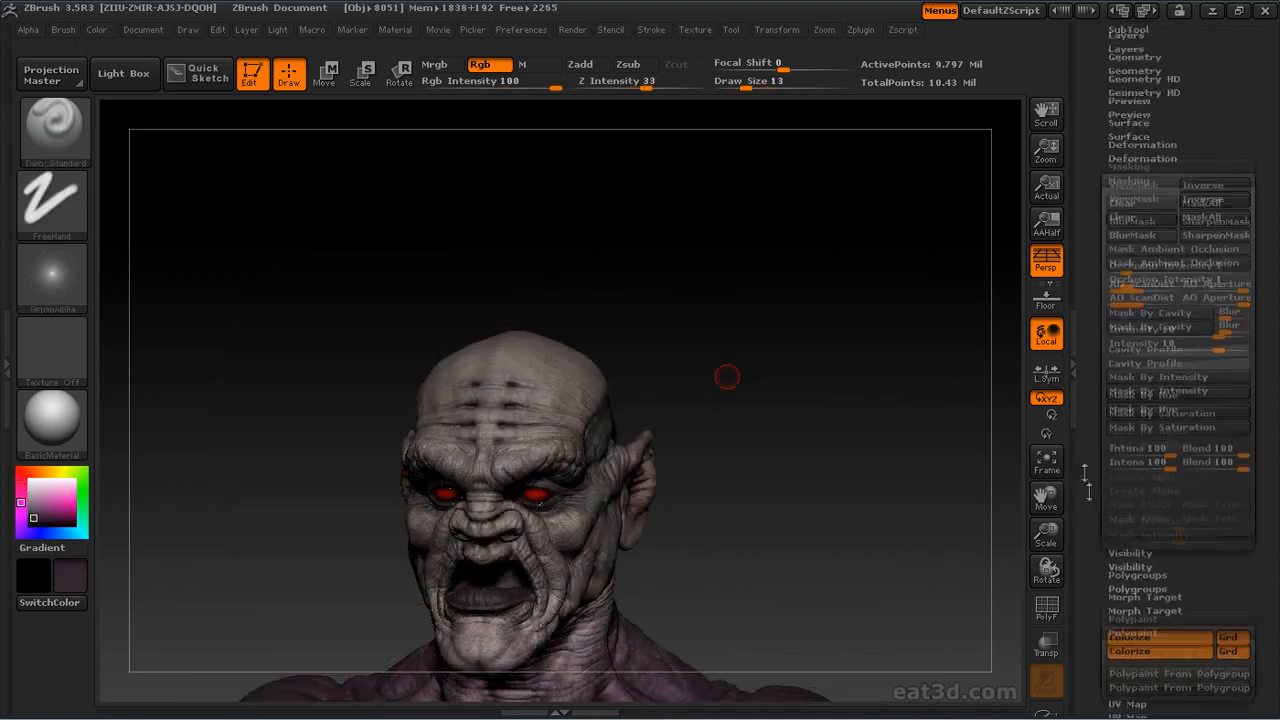
Bring up the Masked Object Dimming setting in the editing preferences
{"action": "mouse_move", "coordinate": [1097, 650]}
{"action": "left_mouse_down"}
{"action": "mouse_move", "coordinate": [1092, 407]}
{"action": "mouse_move", "coordinate": [1122, 470]}
{"action": "mouse_move", "coordinate": [1097, 492]}
{"action": "mouse_move", "coordinate": [1097, 636]}
{"action": "left_mouse_up"}
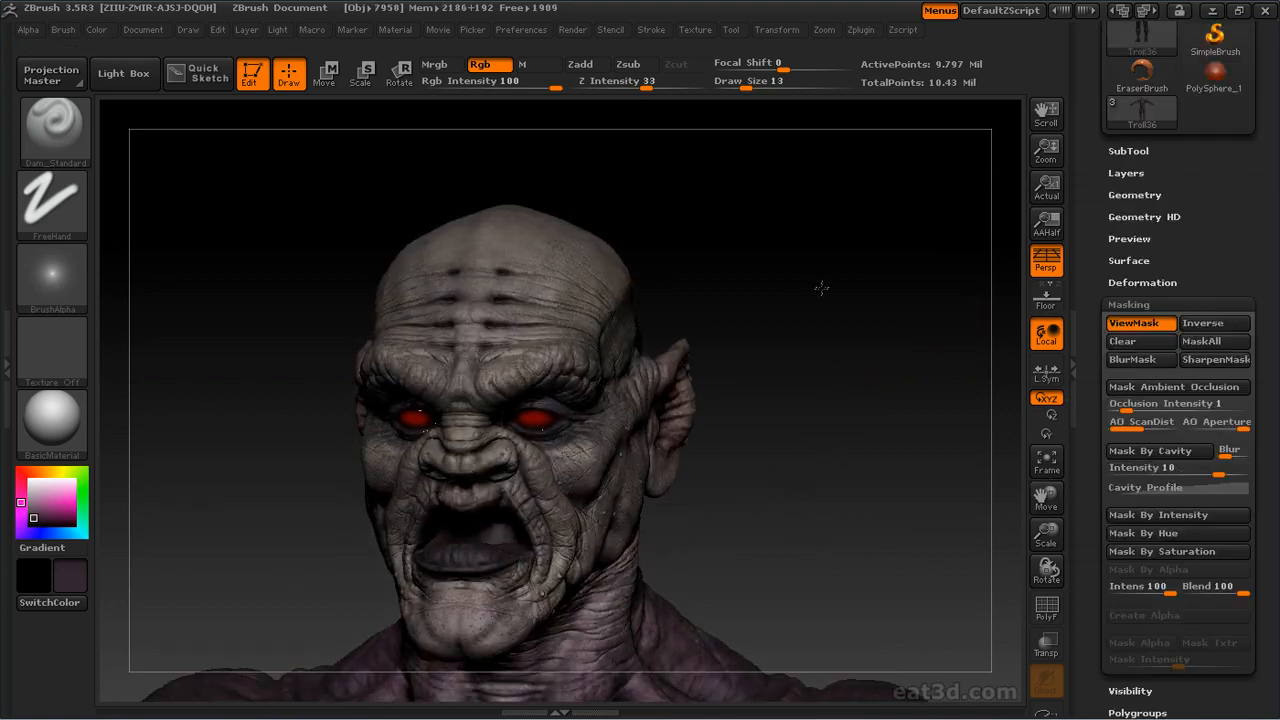
{"action": "left_click_drag", "start_coordinate": [803, 277], "coordinate": [684, 214]}
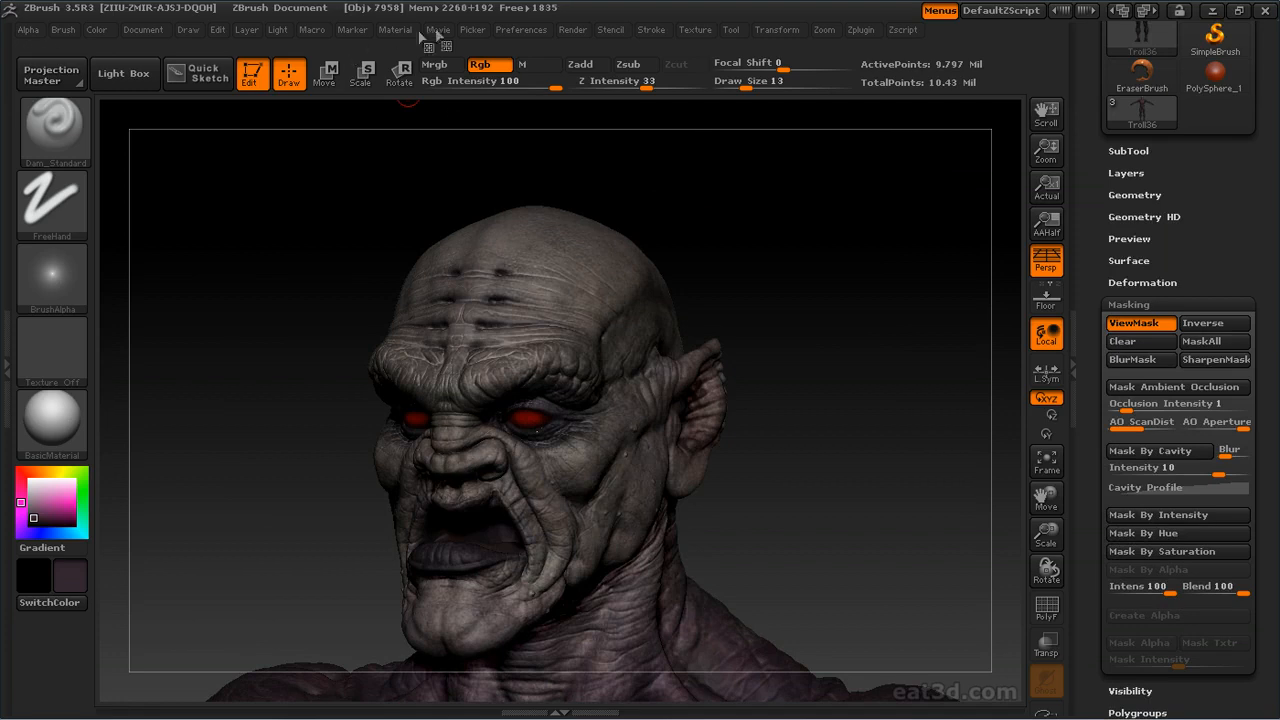
{"action": "left_click", "coordinate": [506, 31]}
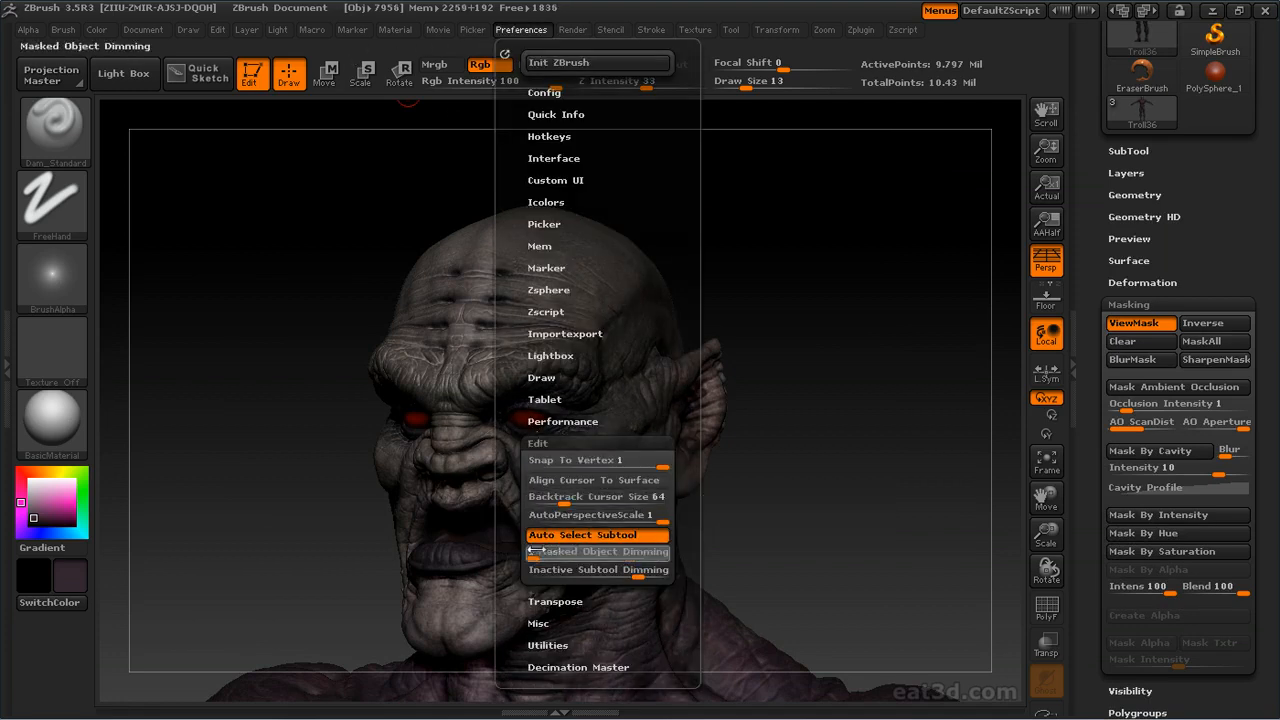
Set the draw size to 35 and switch to the Standard brush with its alpha turned off
{"action": "left_click_drag", "start_coordinate": [900, 316], "coordinate": [814, 308], "text": "alt"}
{"action": "key", "text": "s"}
{"action": "left_click", "coordinate": [855, 240]}
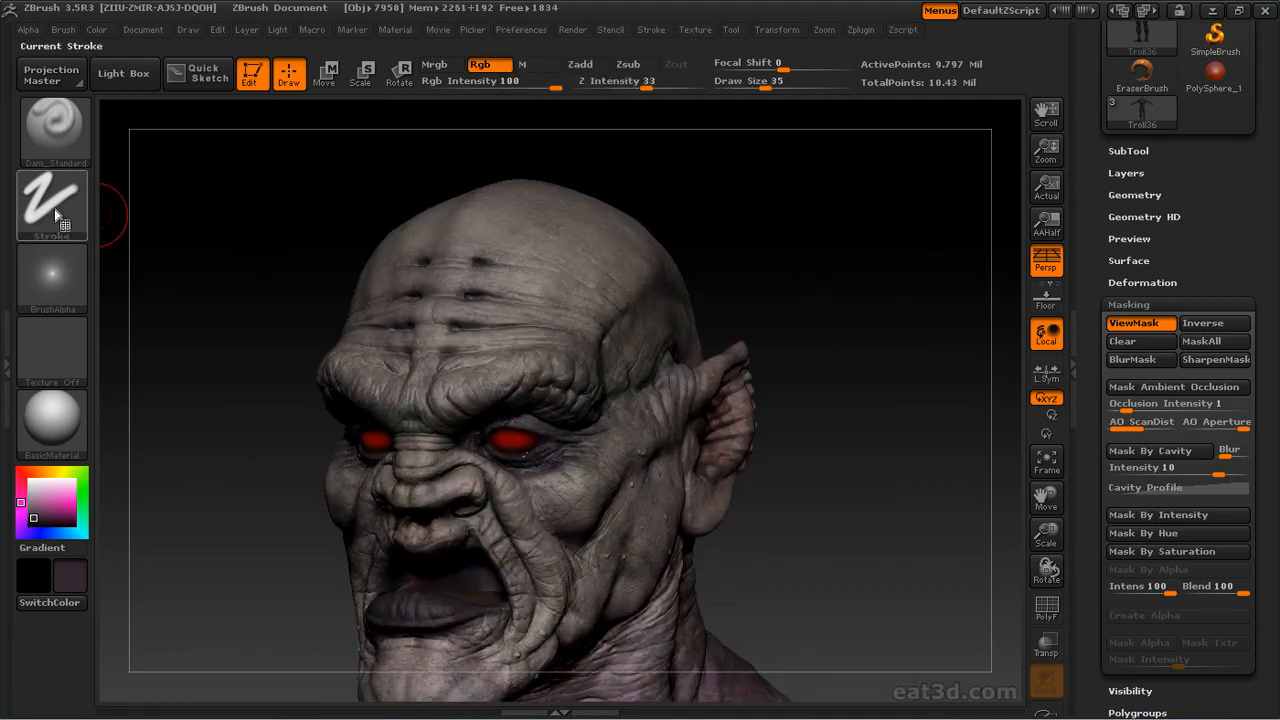
{"action": "key", "text": "b"}
{"action": "key", "text": "s"}
{"action": "key", "text": "t"}
{"action": "left_click", "coordinate": [56, 284]}
{"action": "left_click", "coordinate": [167, 292]}
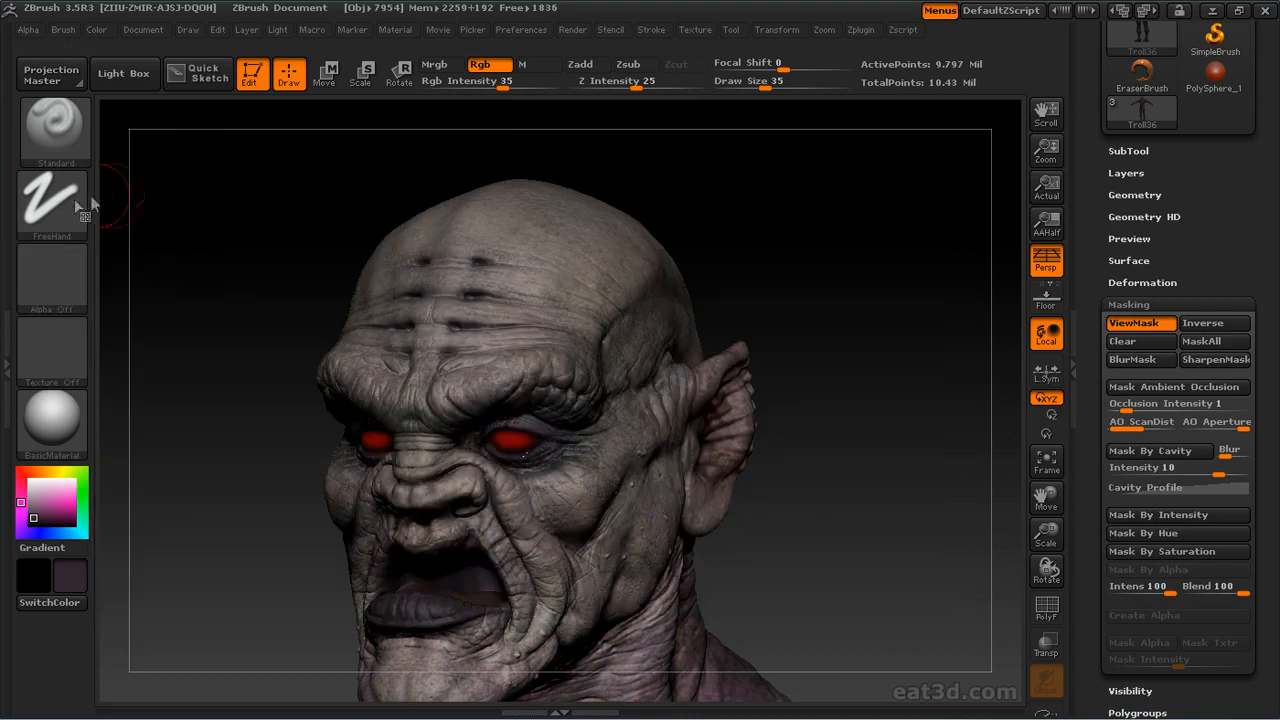
Try painting dark purple over the brow and lower forehead wrinkles at draw size 27
{"action": "right_click_drag", "start_coordinate": [642, 367], "coordinate": [633, 319], "text": "alt"}
{"action": "left_click_drag", "start_coordinate": [801, 231], "coordinate": [866, 256]}
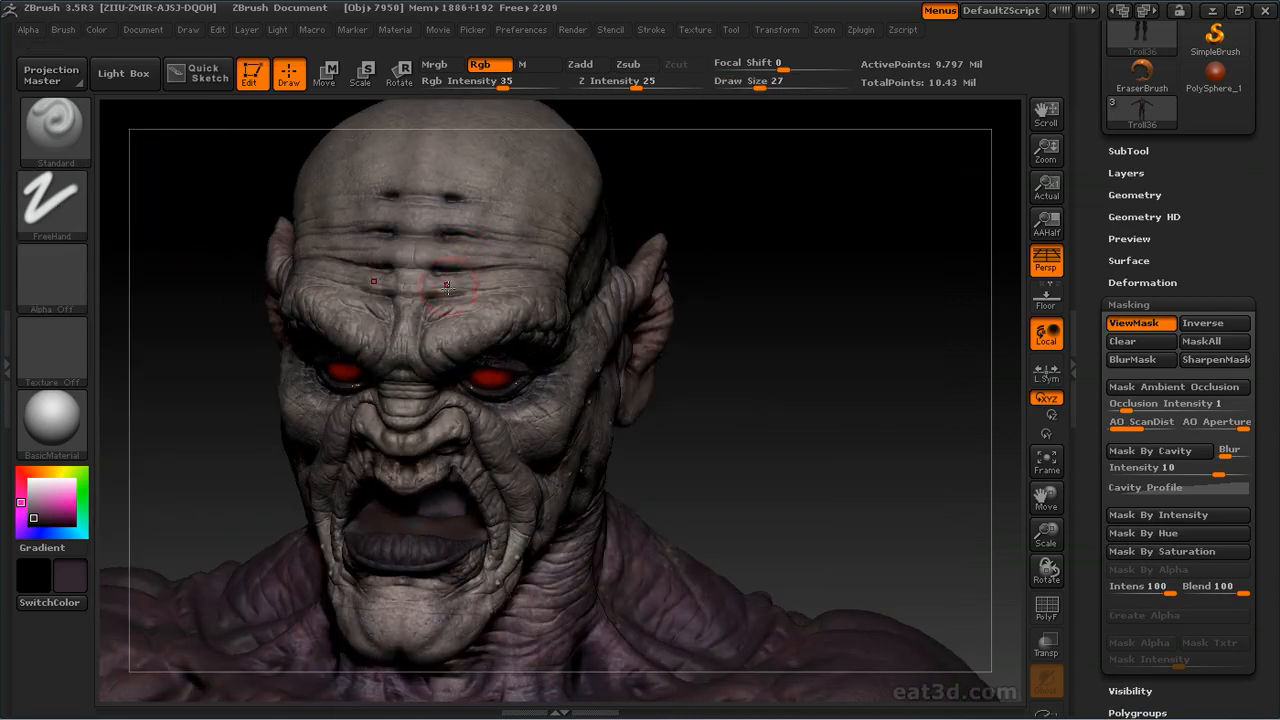
{"action": "mouse_move", "coordinate": [466, 304]}
{"action": "left_mouse_down"}
{"action": "mouse_move", "coordinate": [438, 290]}
{"action": "mouse_move", "coordinate": [470, 256]}
{"action": "left_mouse_up"}
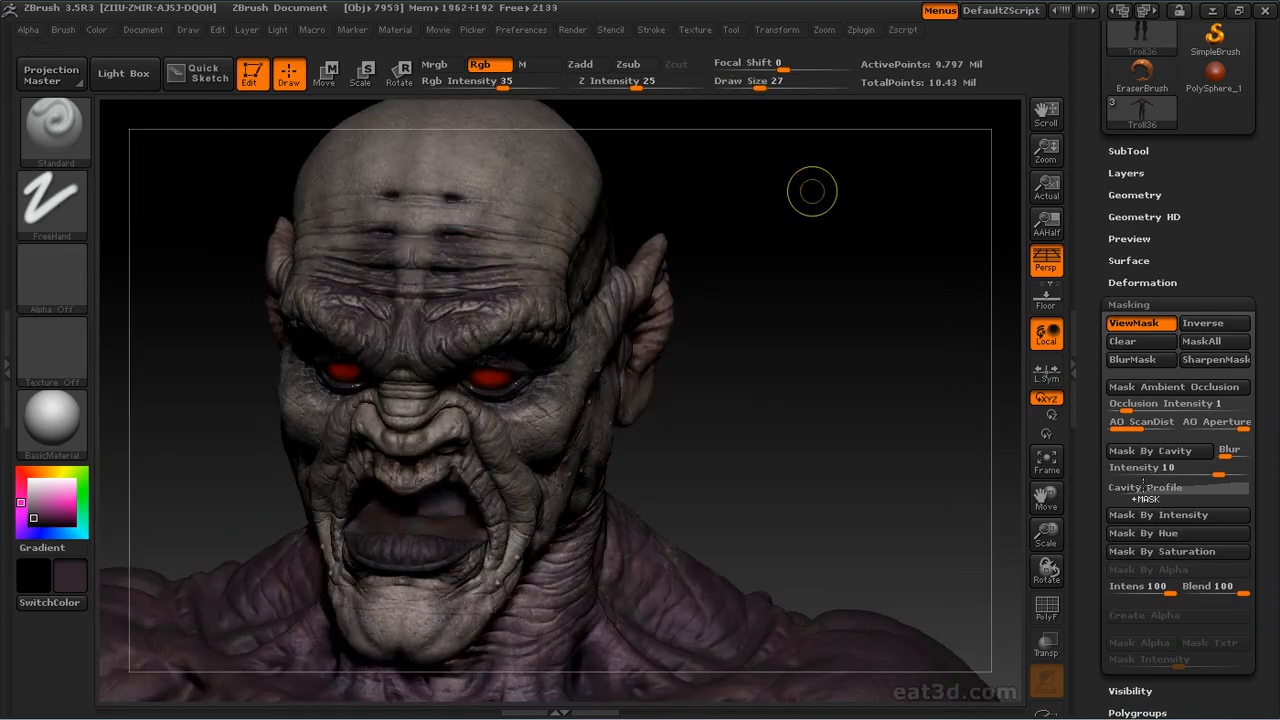
Expand the Cavity Profile curve in the masking settings and shade the brow wrinkles with dark purple
{"action": "left_click", "coordinate": [1143, 487]}
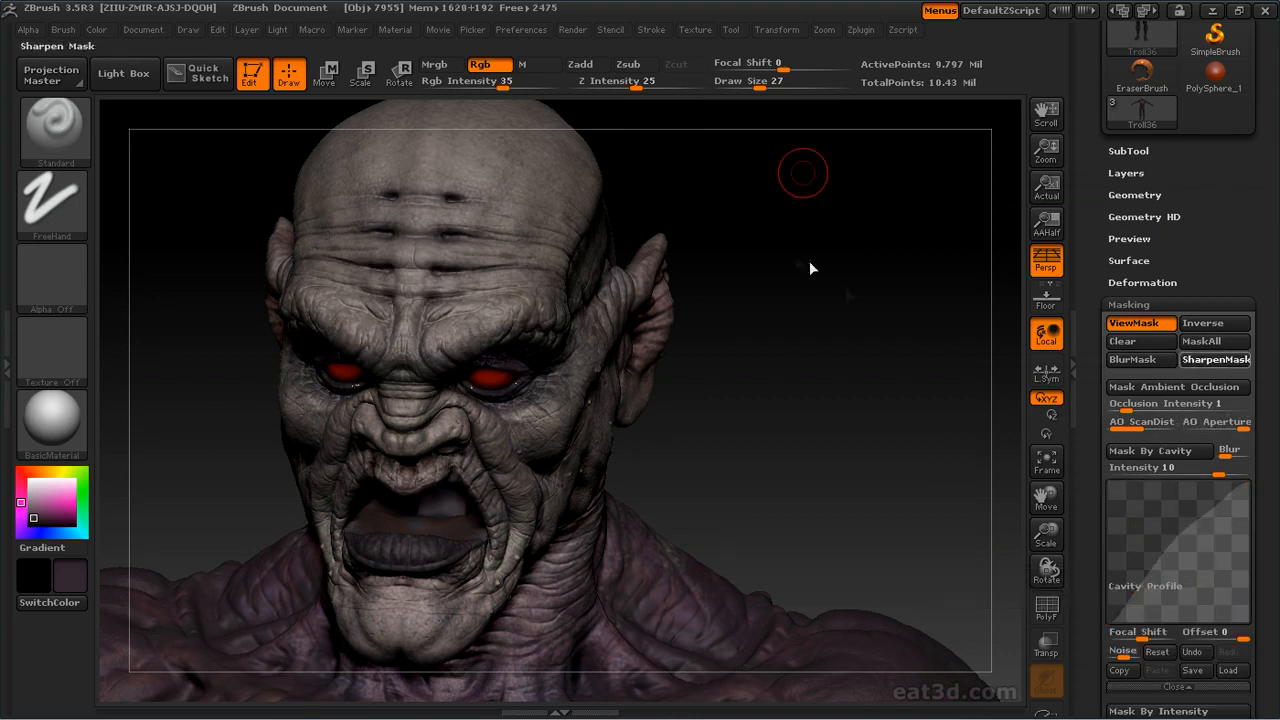
{"action": "left_click_drag", "start_coordinate": [790, 285], "coordinate": [850, 302]}
{"action": "left_click_drag", "start_coordinate": [760, 233], "coordinate": [754, 191]}
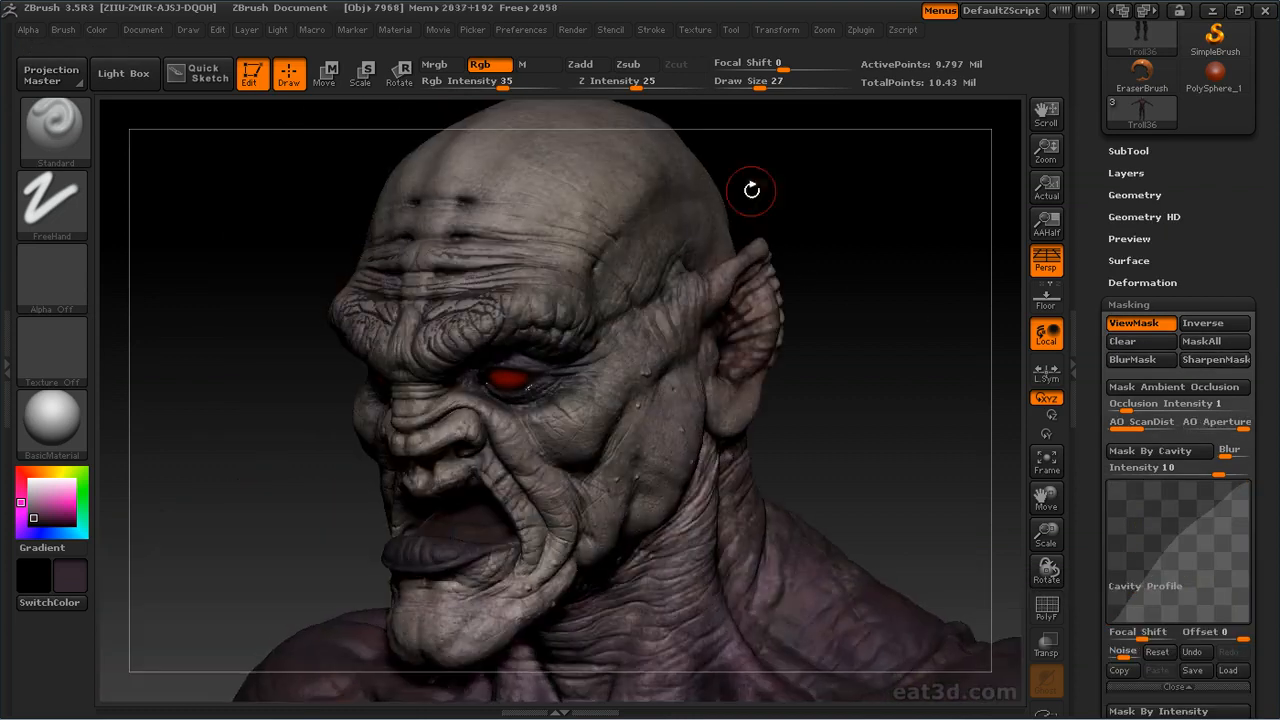
Pick an off-white colour and paint highlights over the troll's brow and forehead at 35 Rgb intensity
{"action": "left_click_drag", "start_coordinate": [870, 181], "coordinate": [856, 235], "text": "alt"}
{"action": "left_click_drag", "start_coordinate": [50, 500], "coordinate": [487, 353]}
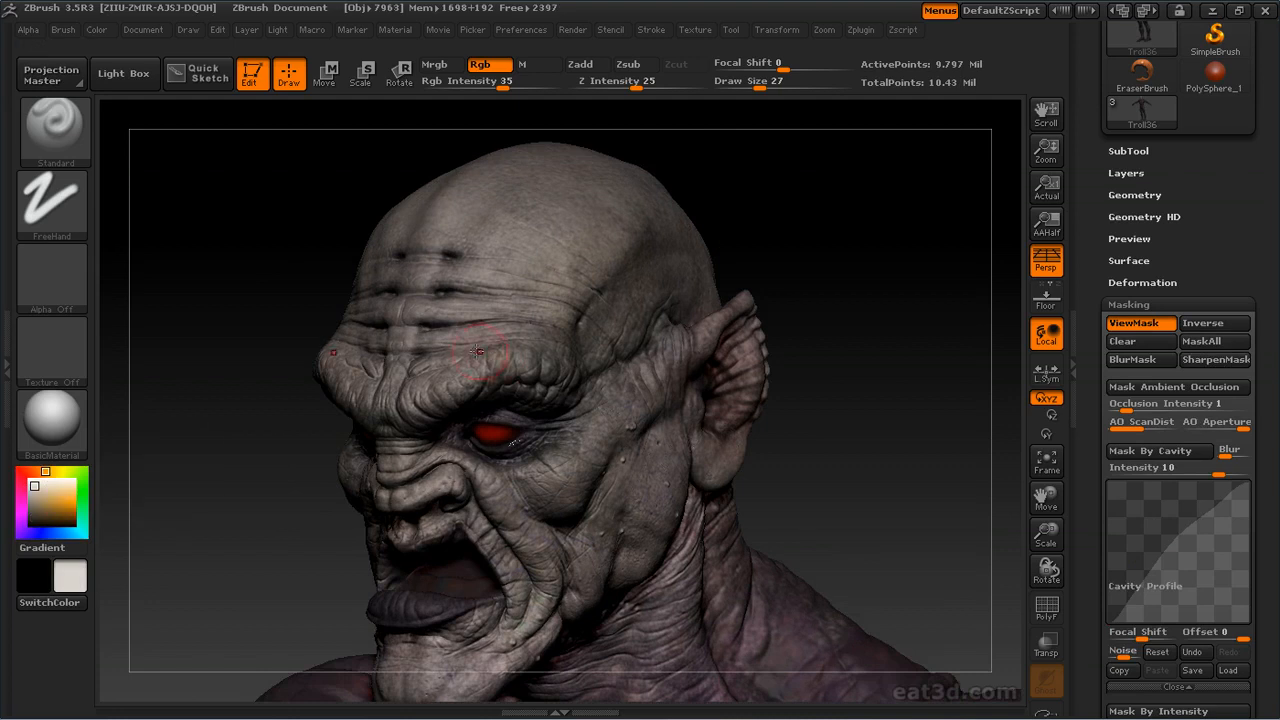
{"action": "left_click_drag", "start_coordinate": [770, 292], "coordinate": [561, 277]}
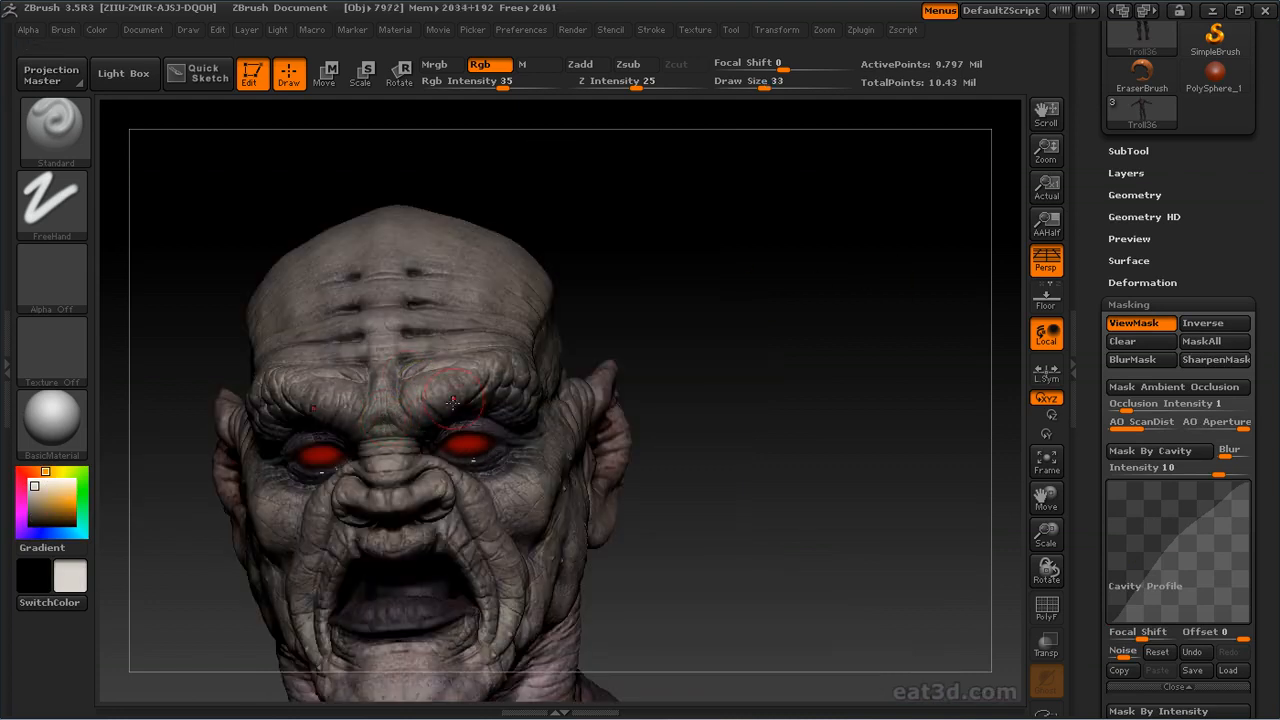
{"action": "left_click_drag", "start_coordinate": [580, 309], "coordinate": [498, 366]}
{"action": "left_click_drag", "start_coordinate": [799, 228], "coordinate": [449, 339]}
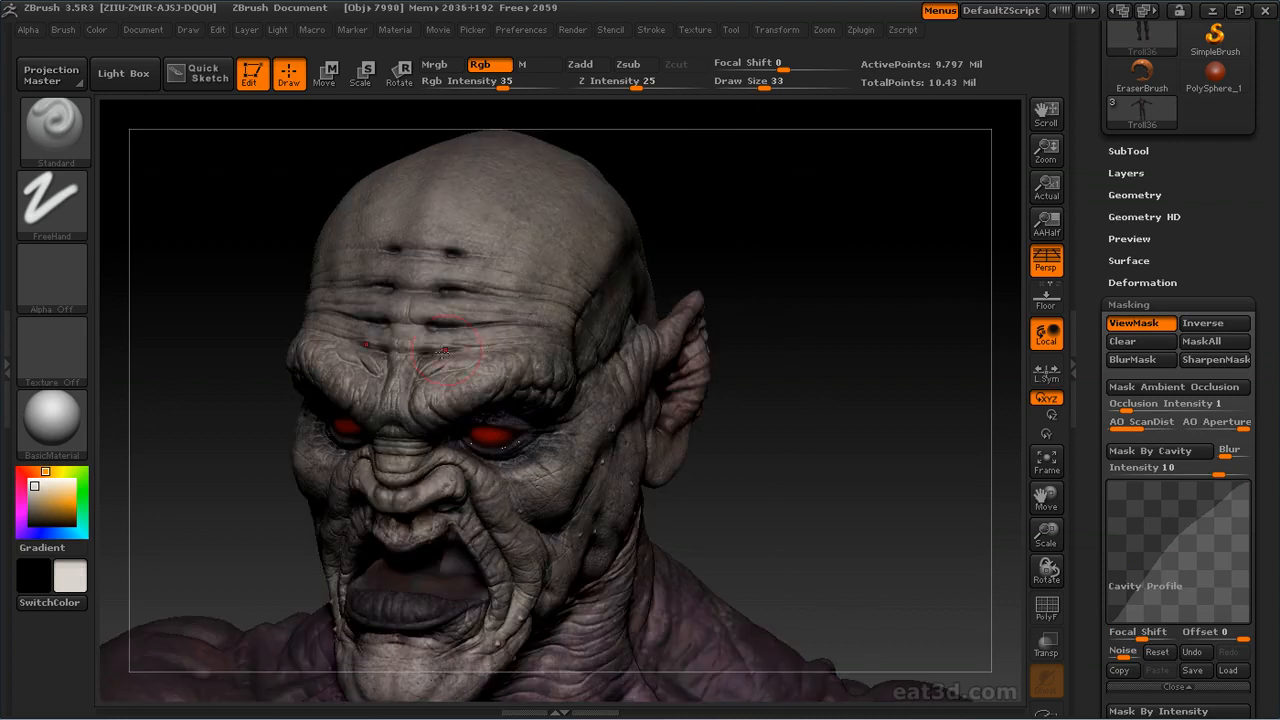
Paint off-white highlights across the eye area, cheek and the folds around the mouth with a draw size of 33
{"action": "left_click_drag", "start_coordinate": [746, 249], "coordinate": [645, 371]}
{"action": "left_click_drag", "start_coordinate": [745, 258], "coordinate": [535, 402]}
{"action": "left_click_drag", "start_coordinate": [773, 311], "coordinate": [440, 350]}
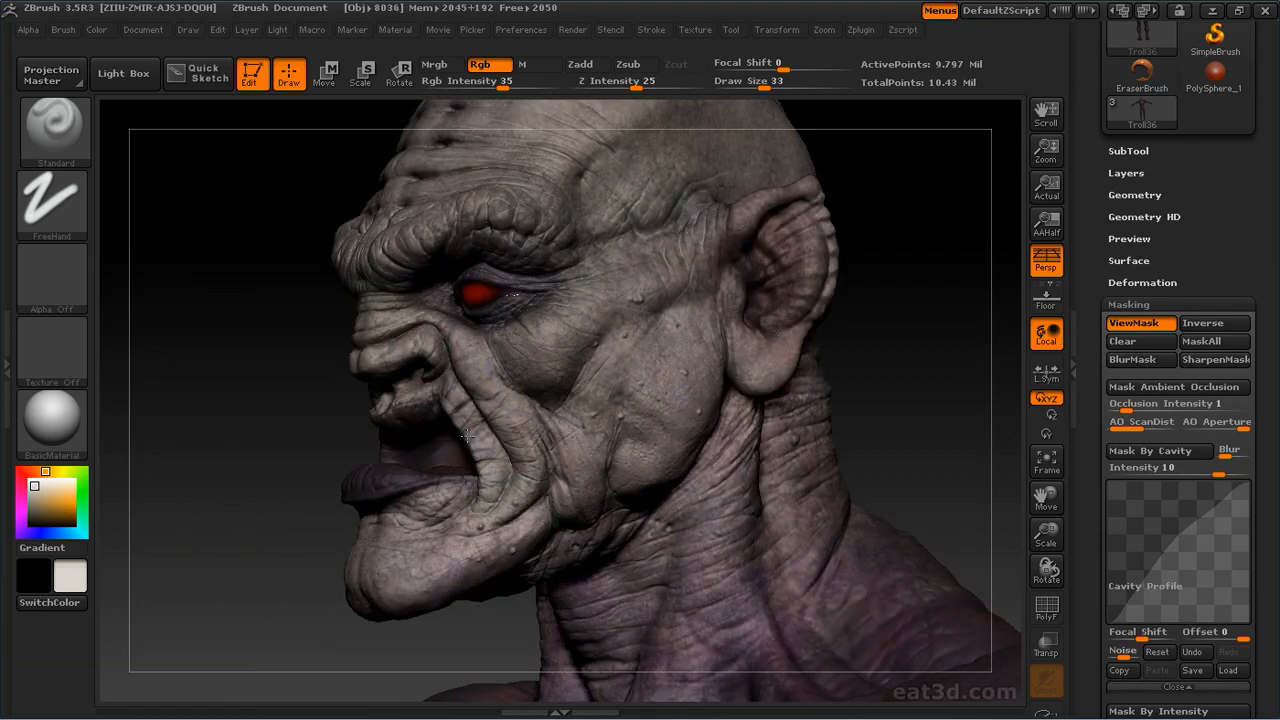
{"action": "left_click_drag", "start_coordinate": [574, 347], "coordinate": [523, 284]}
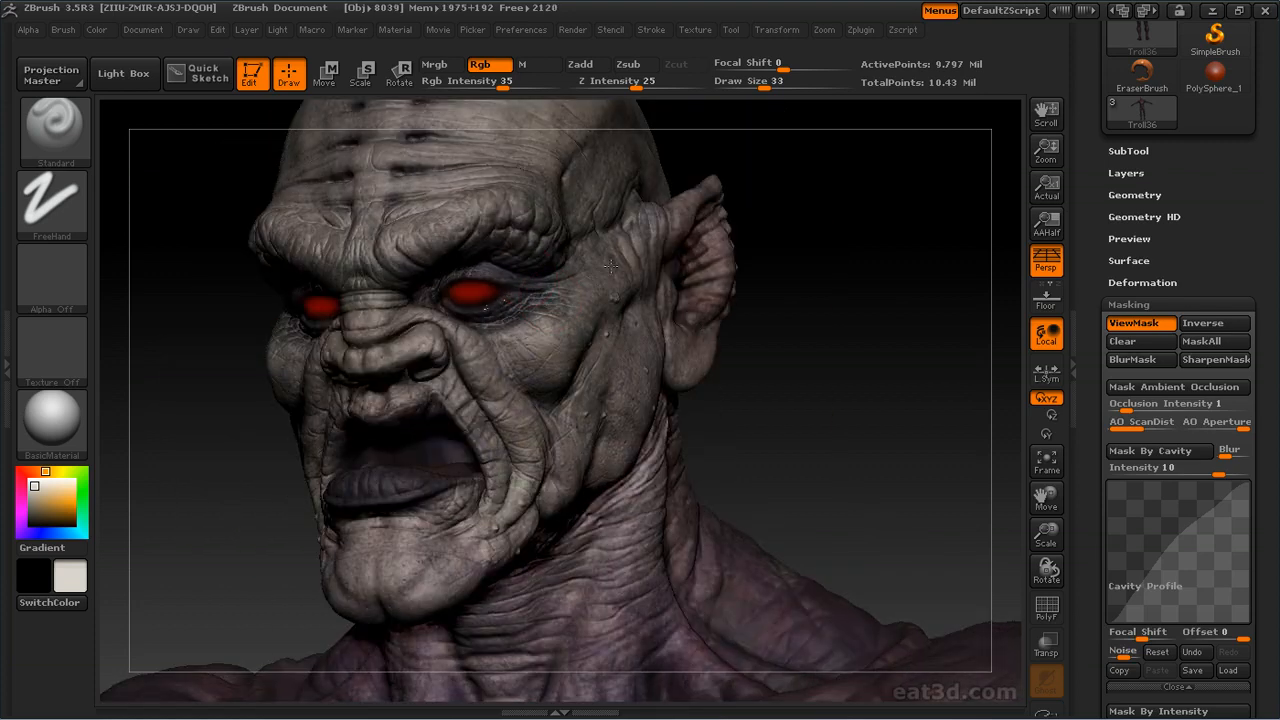
{"action": "left_click_drag", "start_coordinate": [765, 250], "coordinate": [516, 343]}
Choose a dark reddish brown and paint it over the forehead creases, temple, ear and side of the face
{"action": "left_click", "coordinate": [39, 518]}
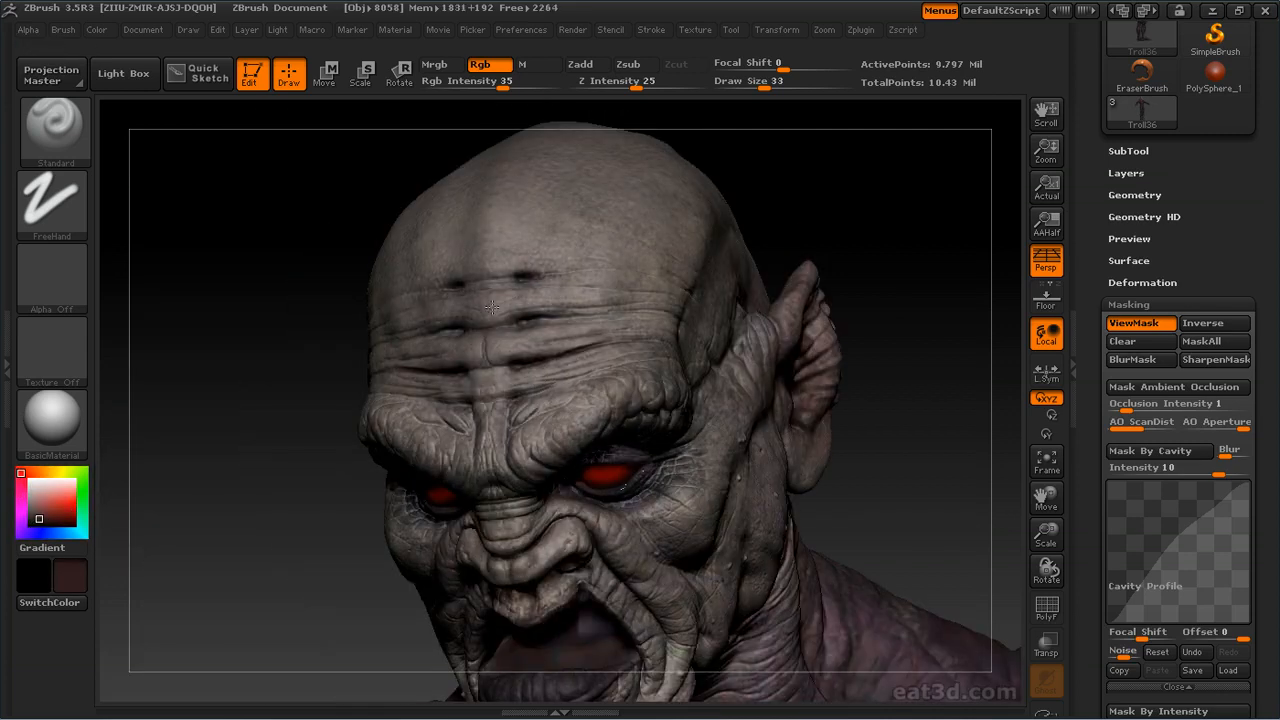
{"action": "left_click_drag", "start_coordinate": [492, 398], "coordinate": [557, 421]}
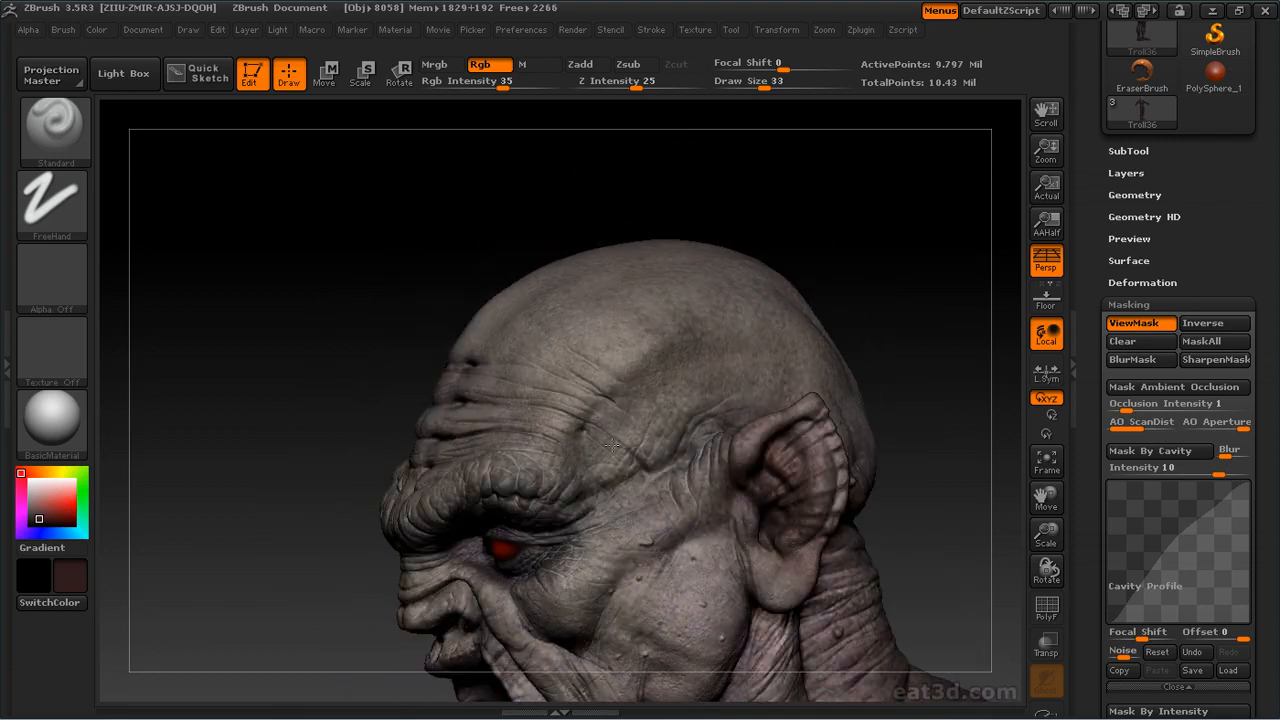
{"action": "left_click_drag", "start_coordinate": [895, 325], "coordinate": [614, 277]}
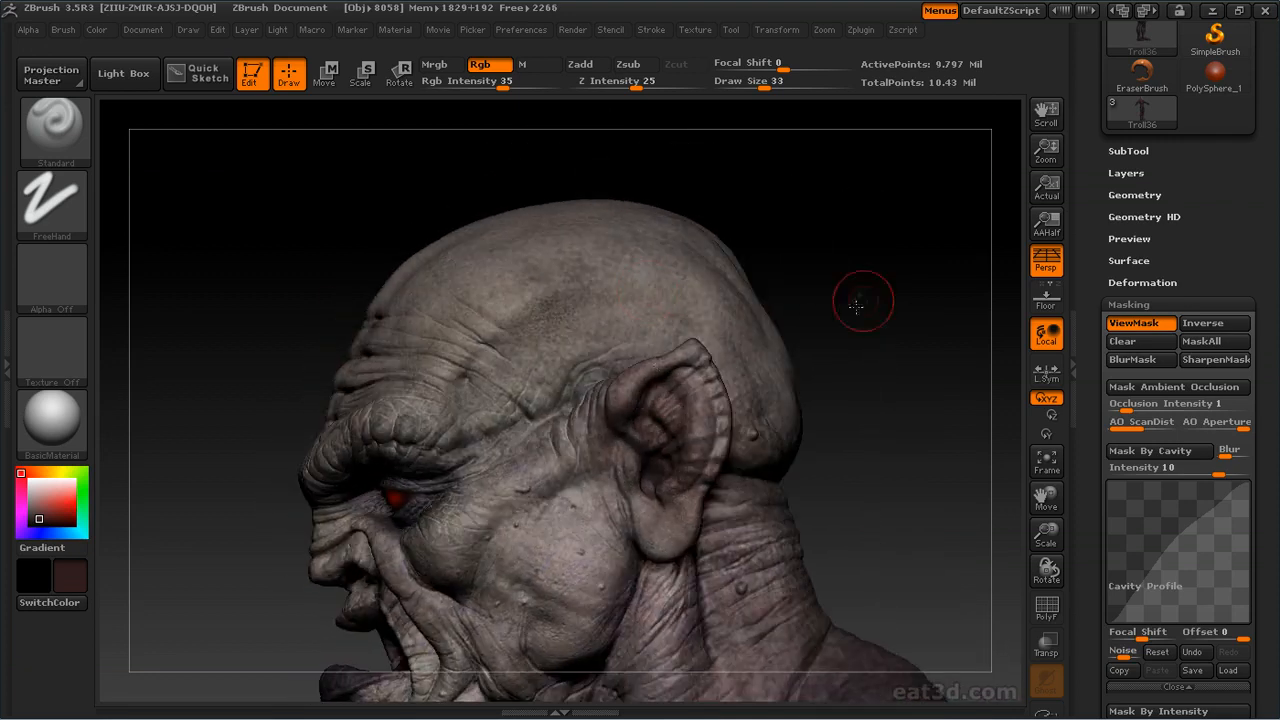
{"action": "left_click_drag", "start_coordinate": [659, 365], "coordinate": [695, 354]}
{"action": "left_click_drag", "start_coordinate": [761, 404], "coordinate": [660, 424]}
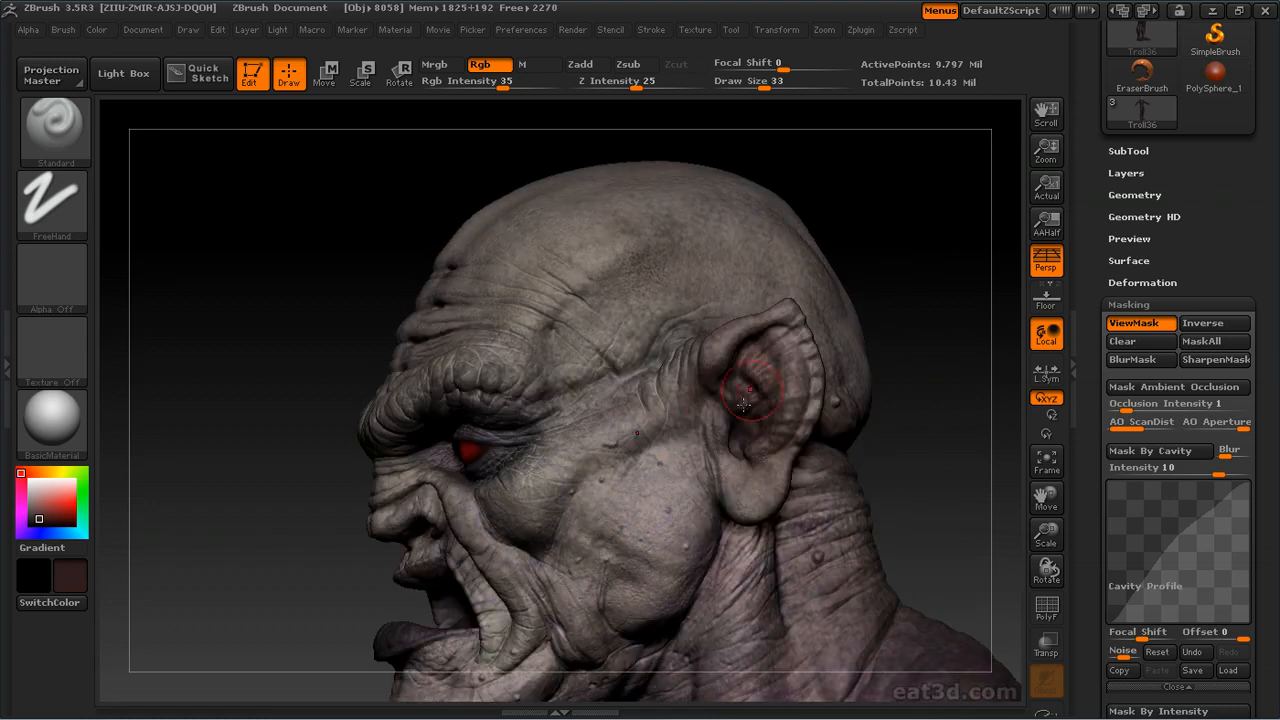
{"action": "left_click_drag", "start_coordinate": [903, 453], "coordinate": [444, 483]}
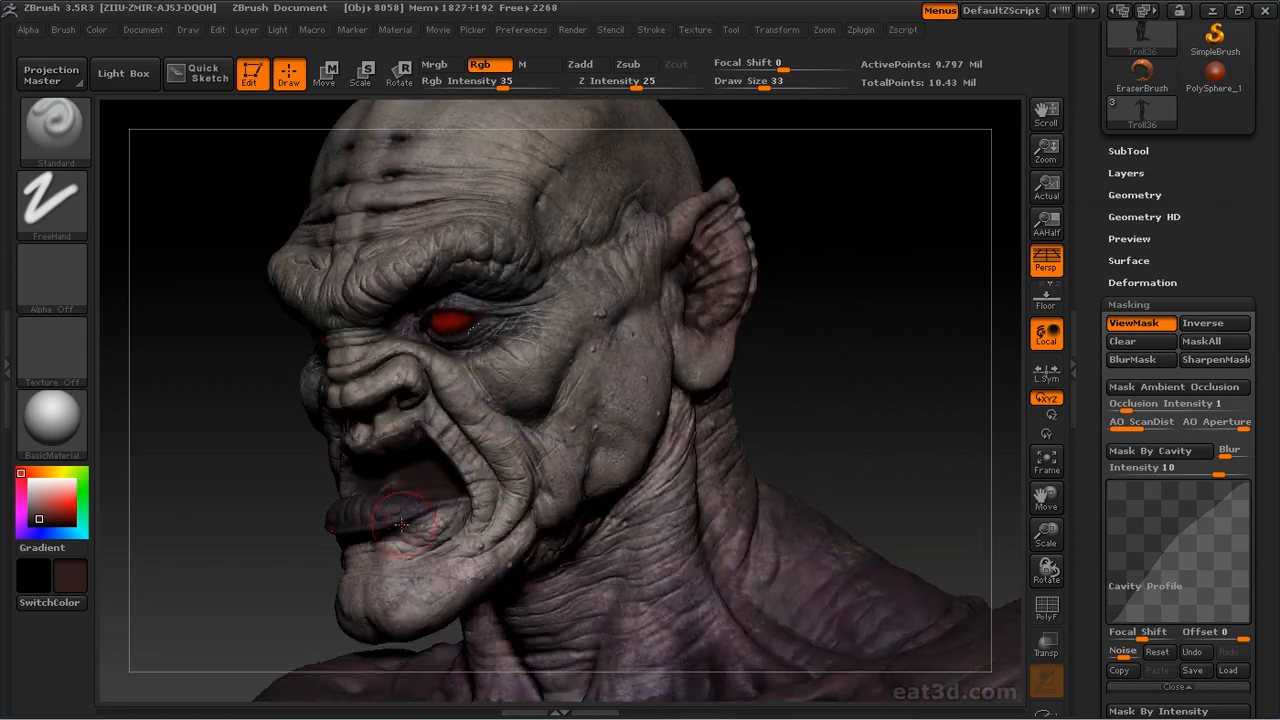
Paint a dark purple tone around the mouth, lips and nose
{"action": "left_click_drag", "start_coordinate": [257, 475], "coordinate": [590, 410]}
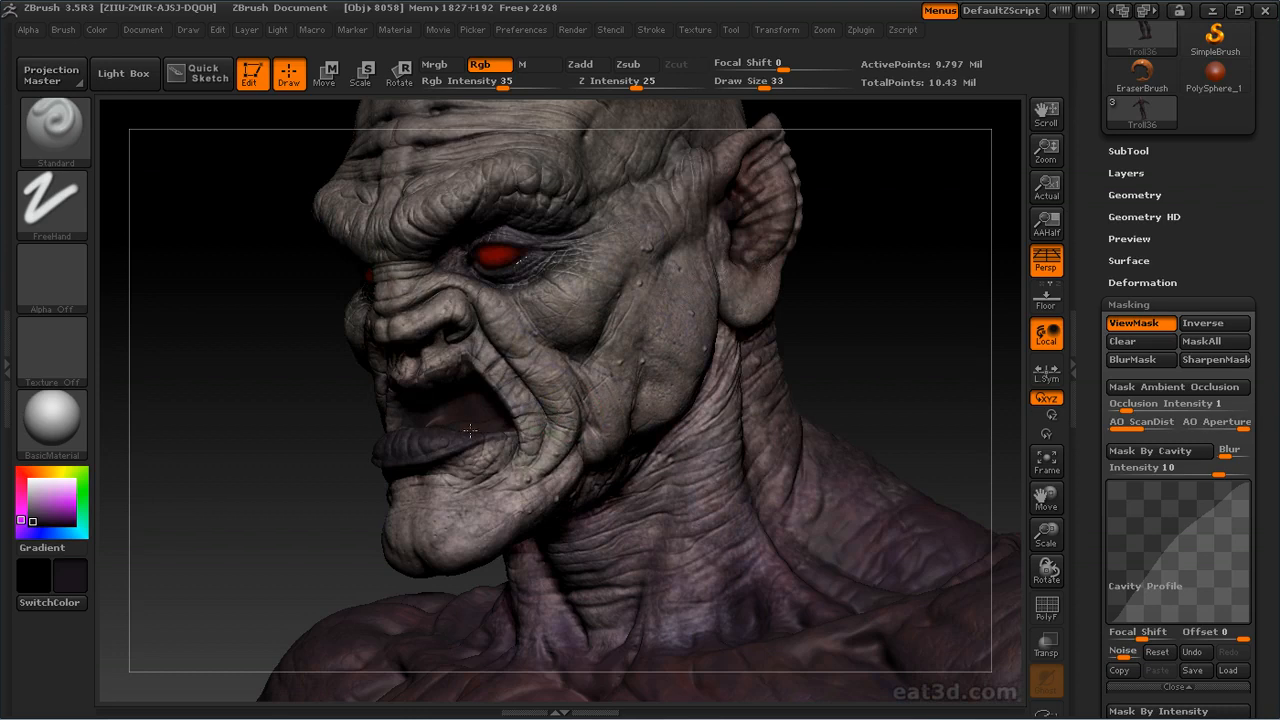
{"action": "left_click_drag", "start_coordinate": [509, 439], "coordinate": [437, 474]}
{"action": "left_click_drag", "start_coordinate": [313, 398], "coordinate": [512, 387]}
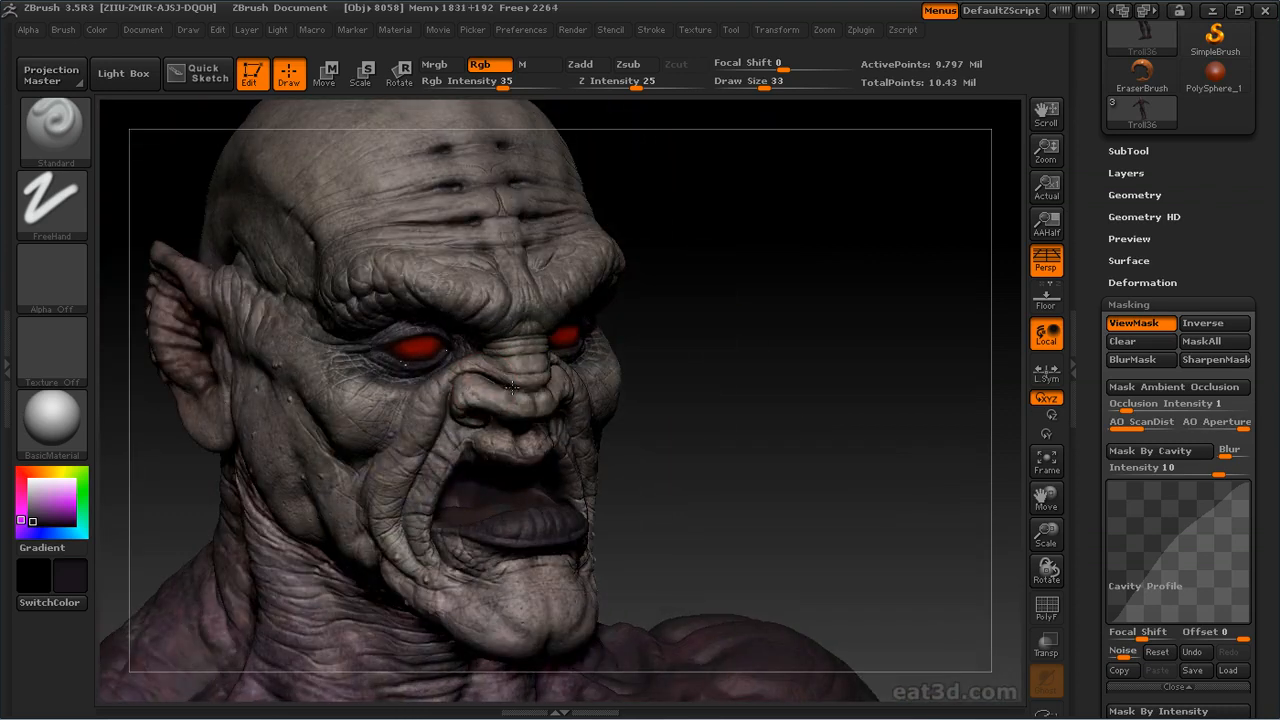
{"action": "left_click_drag", "start_coordinate": [706, 326], "coordinate": [392, 428]}
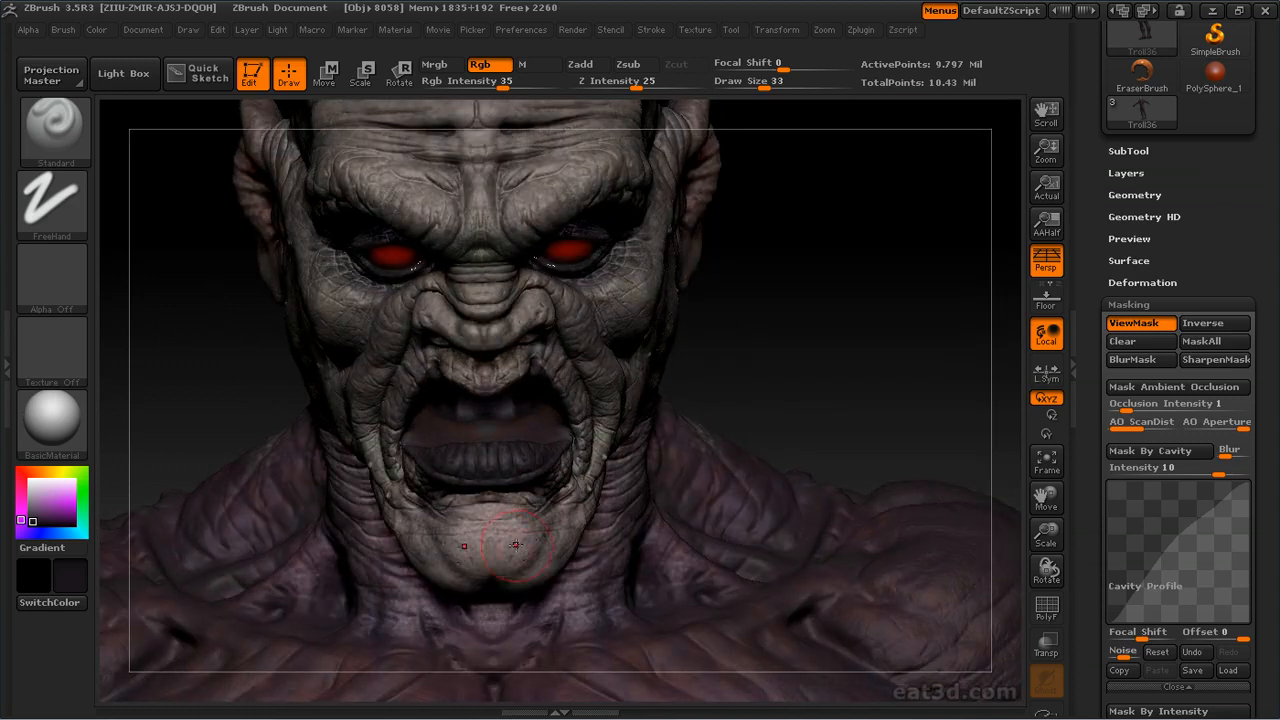
Paint a light greyish pink on the mouth corners and lower lip
{"action": "left_click_drag", "start_coordinate": [800, 364], "coordinate": [565, 497]}
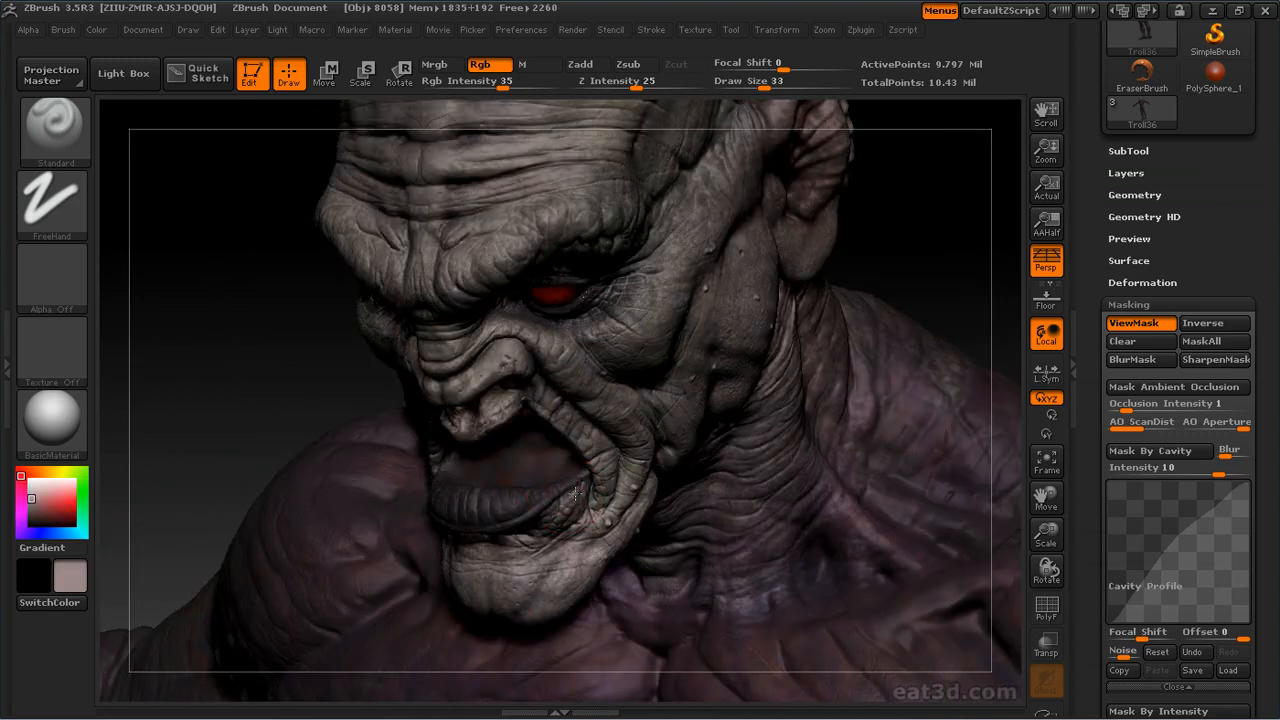
{"action": "left_click_drag", "start_coordinate": [913, 273], "coordinate": [695, 382]}
{"action": "left_click_drag", "start_coordinate": [578, 478], "coordinate": [497, 500]}
{"action": "left_click_drag", "start_coordinate": [205, 399], "coordinate": [802, 387]}
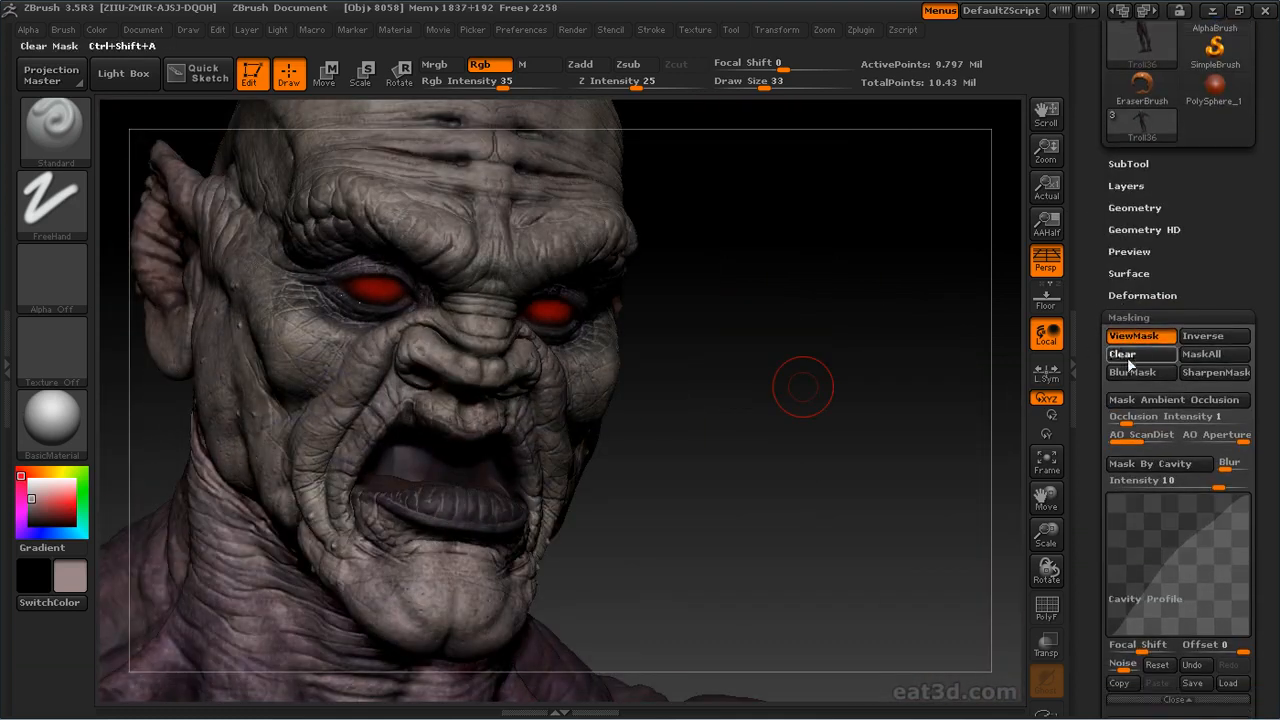
Clear the head's mask and adjust Masked Object Dimming in the Edit preferences
{"action": "left_click", "coordinate": [1124, 355]}
{"action": "left_click", "coordinate": [521, 29]}
{"action": "left_click_drag", "start_coordinate": [576, 497], "coordinate": [568, 497]}
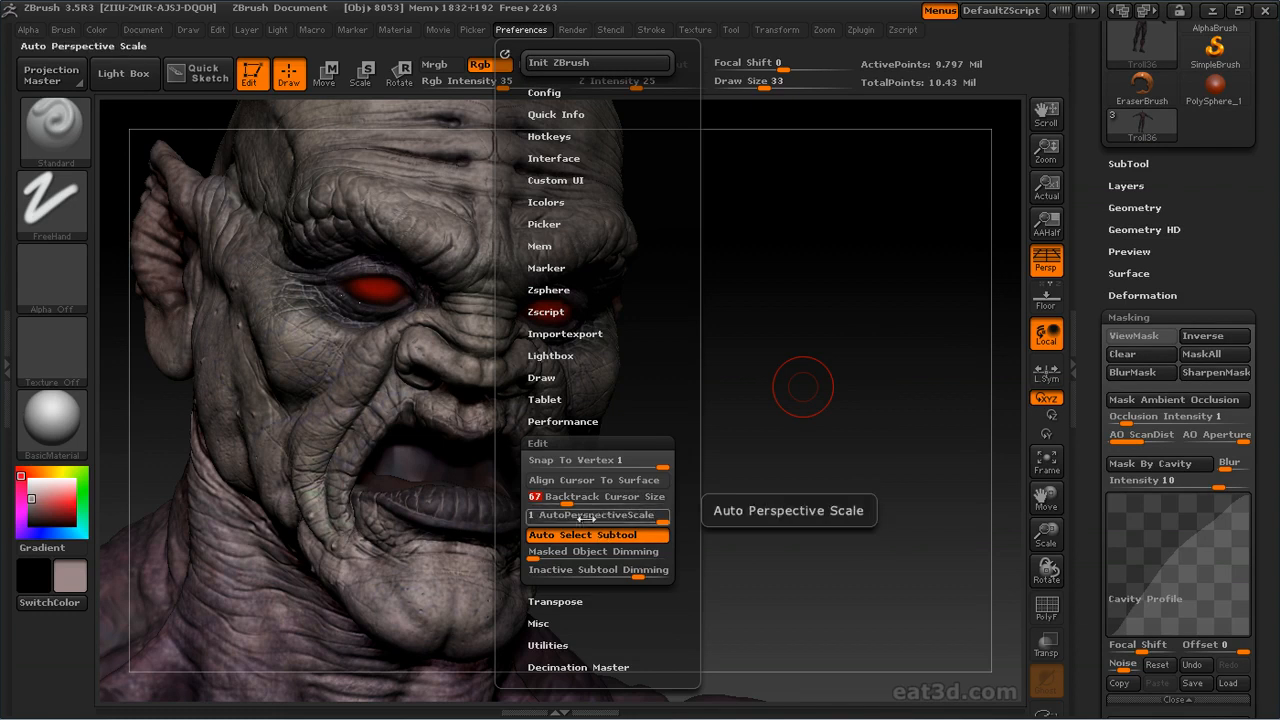
{"action": "left_click_drag", "start_coordinate": [588, 552], "coordinate": [597, 551]}
{"action": "mouse_move", "coordinate": [760, 560]}
{"action": "left_mouse_down"}
{"action": "mouse_move", "coordinate": [850, 590]}
{"action": "mouse_move", "coordinate": [865, 610]}
{"action": "left_mouse_up"}
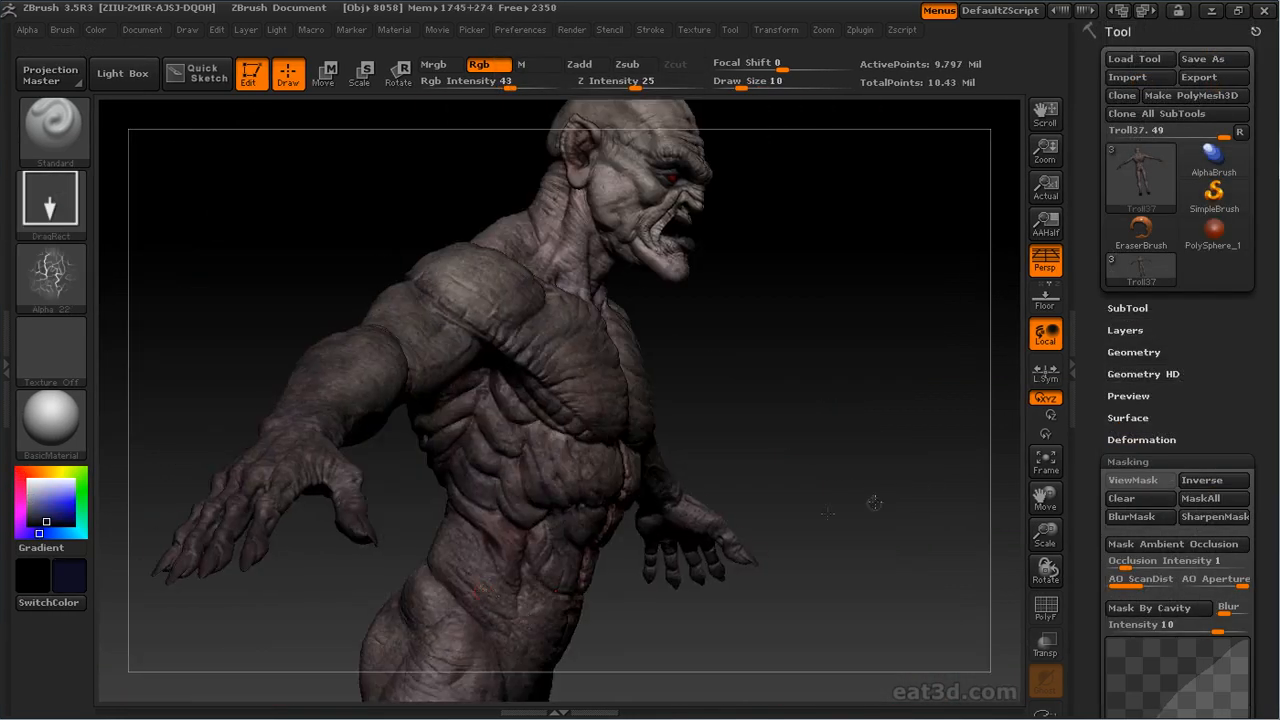
Examine the painted skin over the whole body, from the torso down the legs and back up to the shoulders
{"action": "left_click_drag", "start_coordinate": [874, 503], "coordinate": [690, 520]}
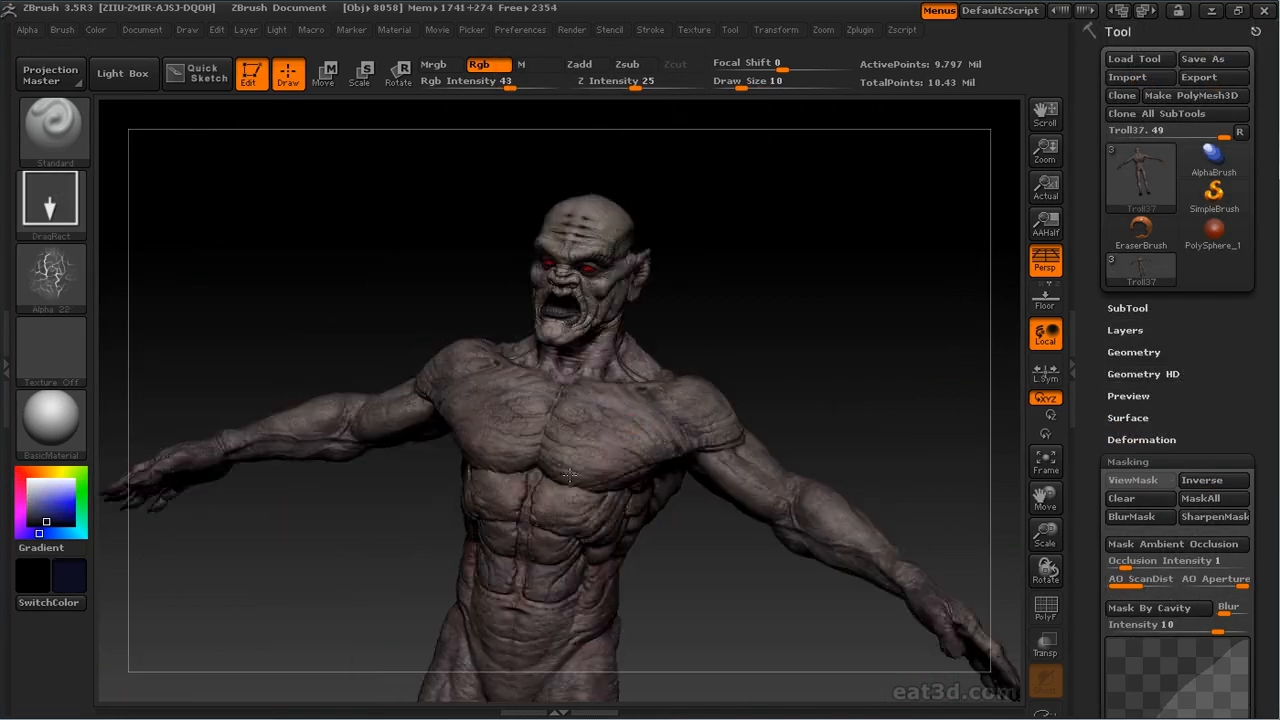
{"action": "left_click_drag", "start_coordinate": [690, 620], "coordinate": [690, 510], "text": "alt"}
{"action": "left_click_drag", "start_coordinate": [665, 680], "coordinate": [660, 270], "text": "alt"}
{"action": "left_click_drag", "start_coordinate": [860, 500], "coordinate": [607, 505]}
{"action": "left_click_drag", "start_coordinate": [794, 347], "coordinate": [805, 690], "text": "alt"}
{"action": "left_click_drag", "start_coordinate": [388, 120], "coordinate": [449, 376], "text": "alt"}
{"action": "left_click_drag", "start_coordinate": [614, 311], "coordinate": [766, 482]}
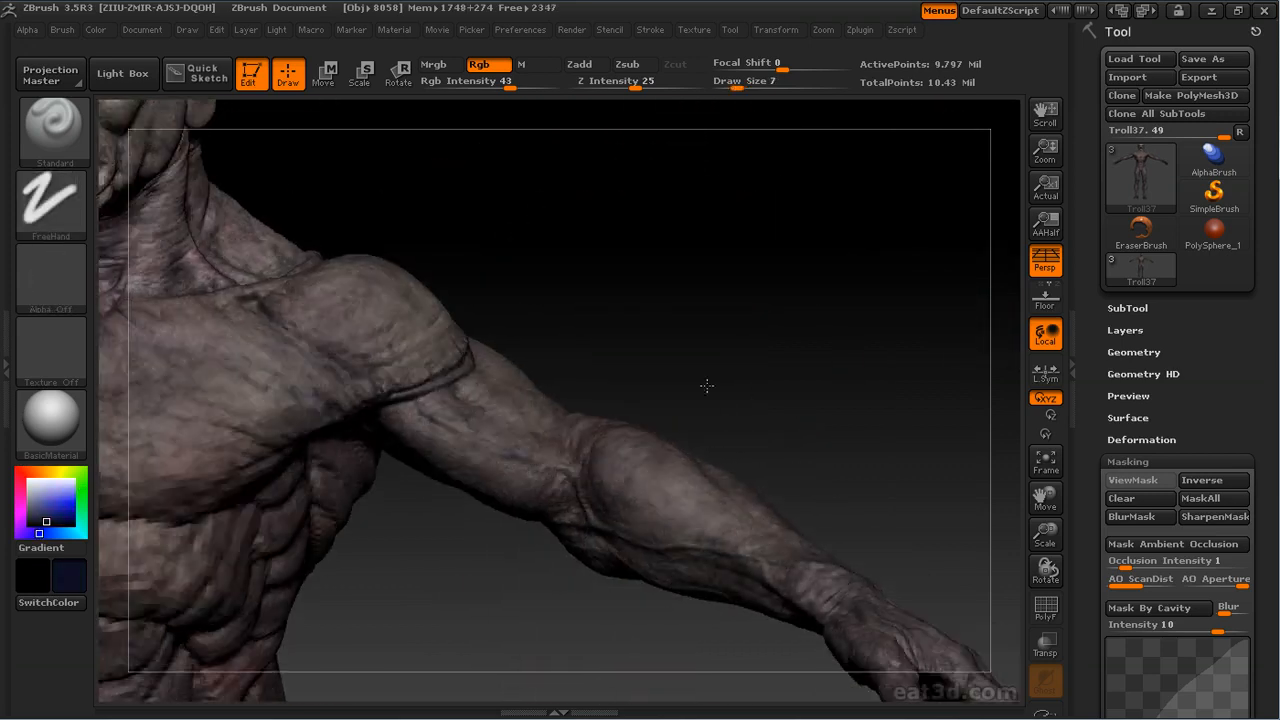
Set Rgb Intensity to 79 and paint dark blue freehand veins along the upper arm and forearm
{"action": "mouse_move", "coordinate": [703, 383]}
{"action": "left_mouse_down"}
{"action": "mouse_move", "coordinate": [514, 452]}
{"action": "mouse_move", "coordinate": [720, 426]}
{"action": "left_mouse_up"}
{"action": "left_click_drag", "start_coordinate": [538, 85], "coordinate": [569, 84]}
{"action": "left_click_drag", "start_coordinate": [822, 482], "coordinate": [735, 345]}
{"action": "left_click_drag", "start_coordinate": [610, 373], "coordinate": [622, 452]}
{"action": "left_click_drag", "start_coordinate": [703, 346], "coordinate": [650, 338]}
{"action": "left_click_drag", "start_coordinate": [622, 392], "coordinate": [540, 410]}
Paint thin dark blue veins on the chest and inner arm with a draw size of 7 to 8
{"action": "mouse_move", "coordinate": [385, 458]}
{"action": "left_mouse_down"}
{"action": "mouse_move", "coordinate": [429, 423]}
{"action": "mouse_move", "coordinate": [403, 446]}
{"action": "mouse_move", "coordinate": [470, 440]}
{"action": "mouse_move", "coordinate": [649, 480]}
{"action": "mouse_move", "coordinate": [580, 437]}
{"action": "mouse_move", "coordinate": [630, 453]}
{"action": "mouse_move", "coordinate": [630, 466]}
{"action": "mouse_move", "coordinate": [386, 458]}
{"action": "left_mouse_up"}
{"action": "mouse_move", "coordinate": [543, 494]}
{"action": "left_mouse_down"}
{"action": "mouse_move", "coordinate": [603, 397]}
{"action": "mouse_move", "coordinate": [606, 451]}
{"action": "mouse_move", "coordinate": [380, 410]}
{"action": "mouse_move", "coordinate": [297, 509]}
{"action": "mouse_move", "coordinate": [526, 431]}
{"action": "mouse_move", "coordinate": [503, 423]}
{"action": "mouse_move", "coordinate": [451, 452]}
{"action": "mouse_move", "coordinate": [535, 460]}
{"action": "mouse_move", "coordinate": [700, 348]}
{"action": "mouse_move", "coordinate": [590, 442]}
{"action": "mouse_move", "coordinate": [524, 464]}
{"action": "left_mouse_up"}
{"action": "key", "text": "s"}
{"action": "left_click", "coordinate": [592, 447]}
{"action": "left_click_drag", "start_coordinate": [620, 448], "coordinate": [556, 451]}
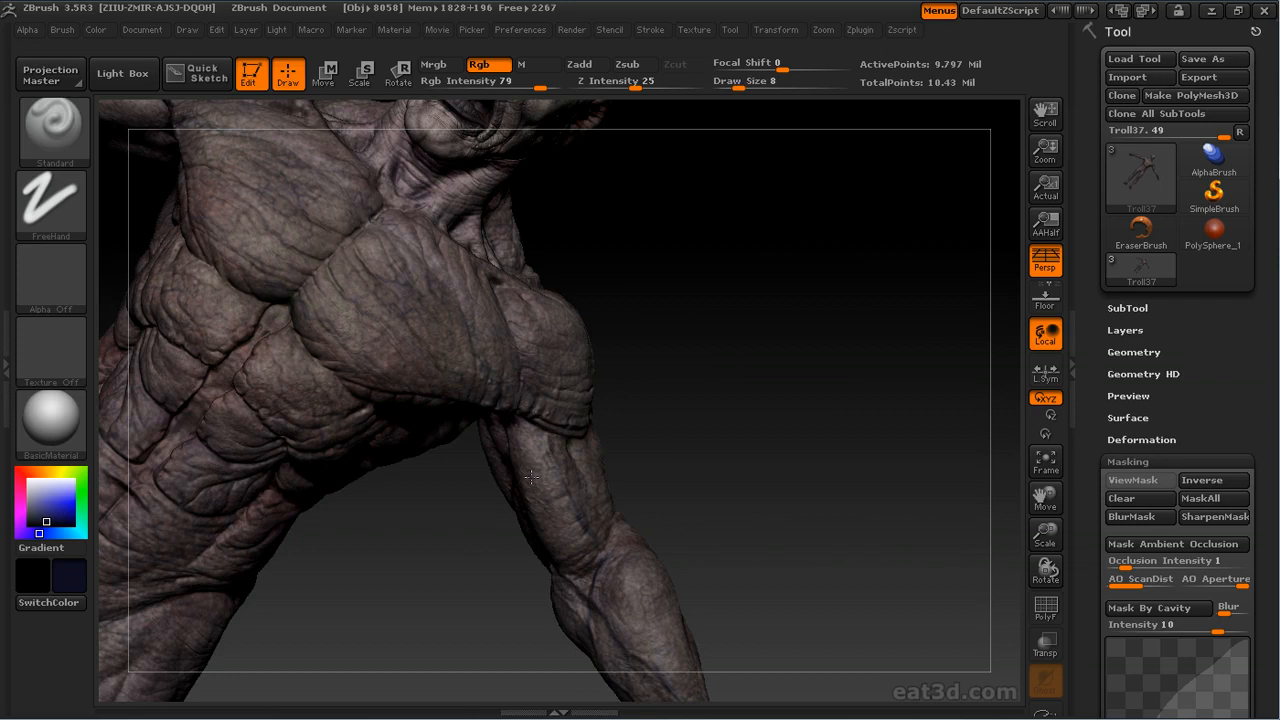
{"action": "left_click_drag", "start_coordinate": [645, 480], "coordinate": [537, 498]}
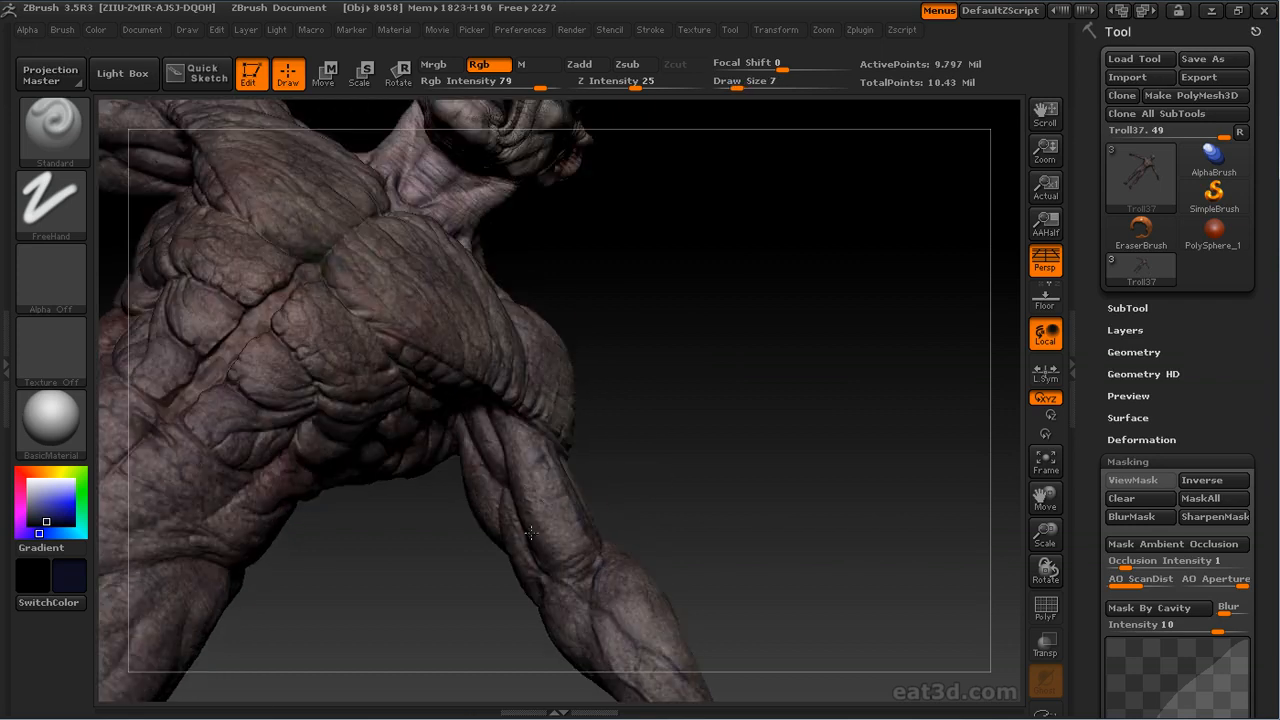
{"action": "left_click_drag", "start_coordinate": [677, 431], "coordinate": [842, 348]}
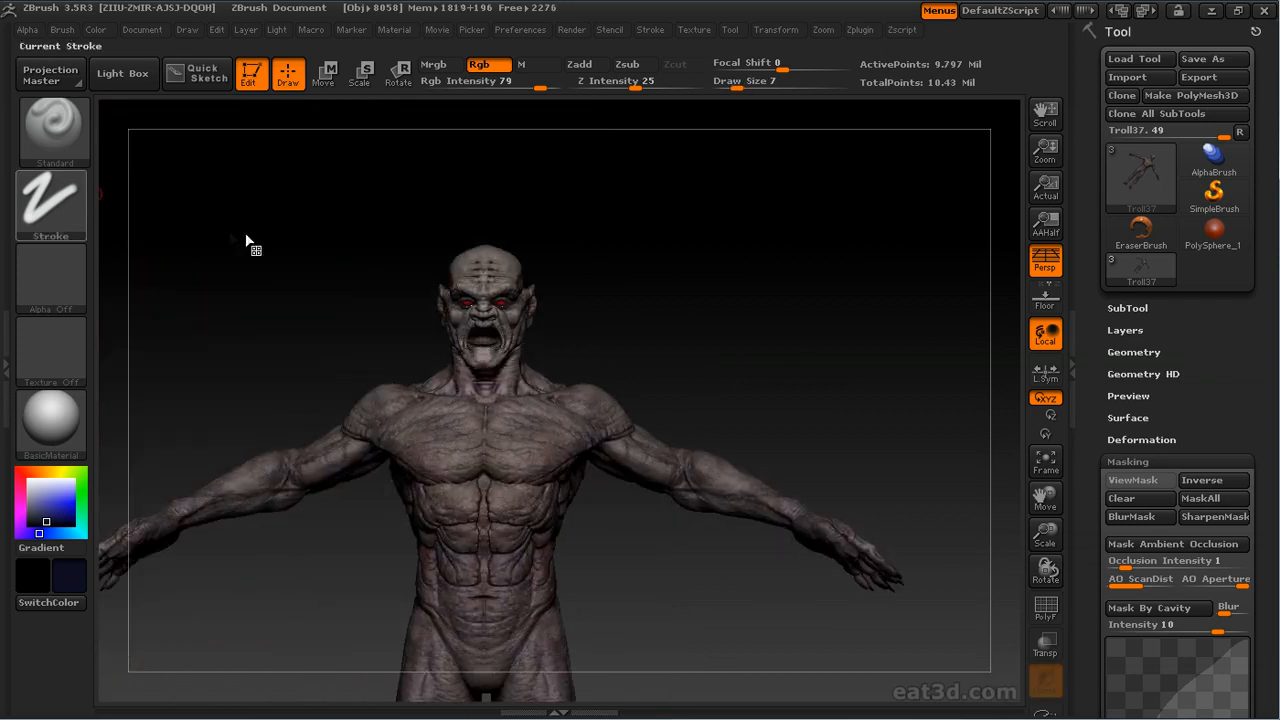
Keep the FreeHand stroke and assign the speckled Alpha 07 to the brush
{"action": "left_click", "coordinate": [62, 207]}
{"action": "left_click", "coordinate": [60, 277]}
{"action": "left_click", "coordinate": [293, 293]}
{"action": "left_click", "coordinate": [28, 31]}
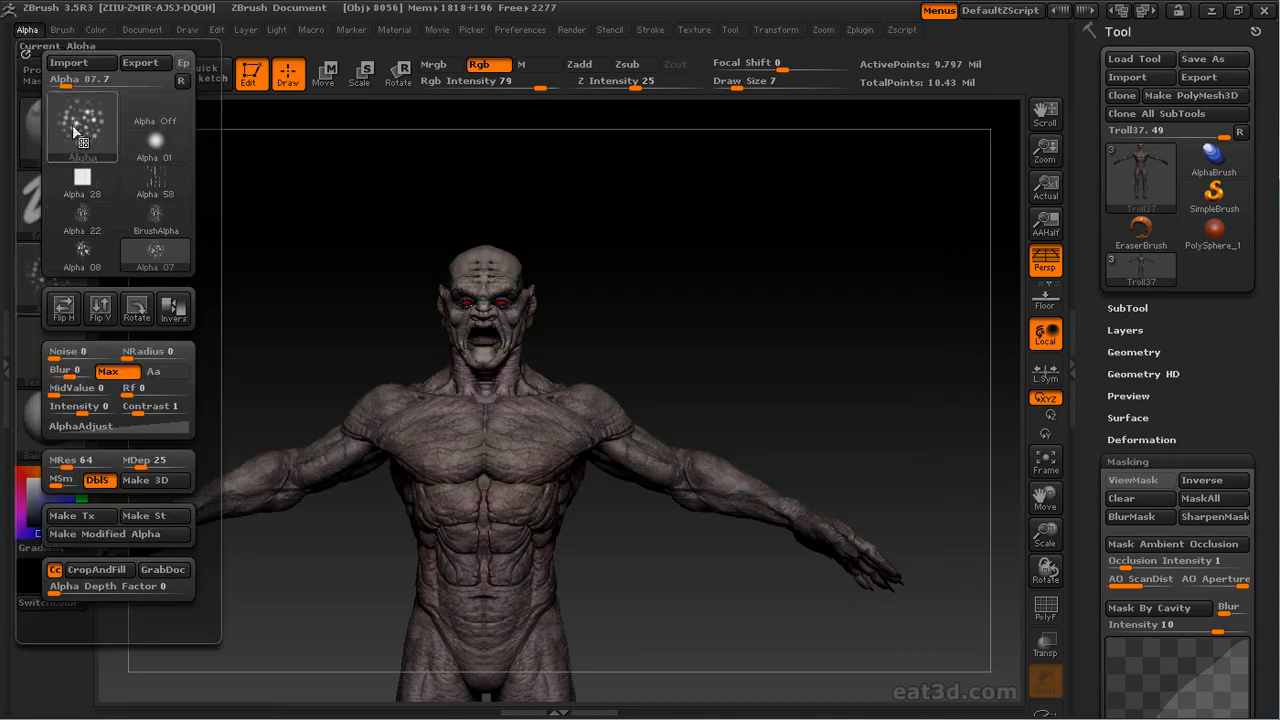
{"action": "left_click_drag", "start_coordinate": [880, 258], "coordinate": [829, 266]}
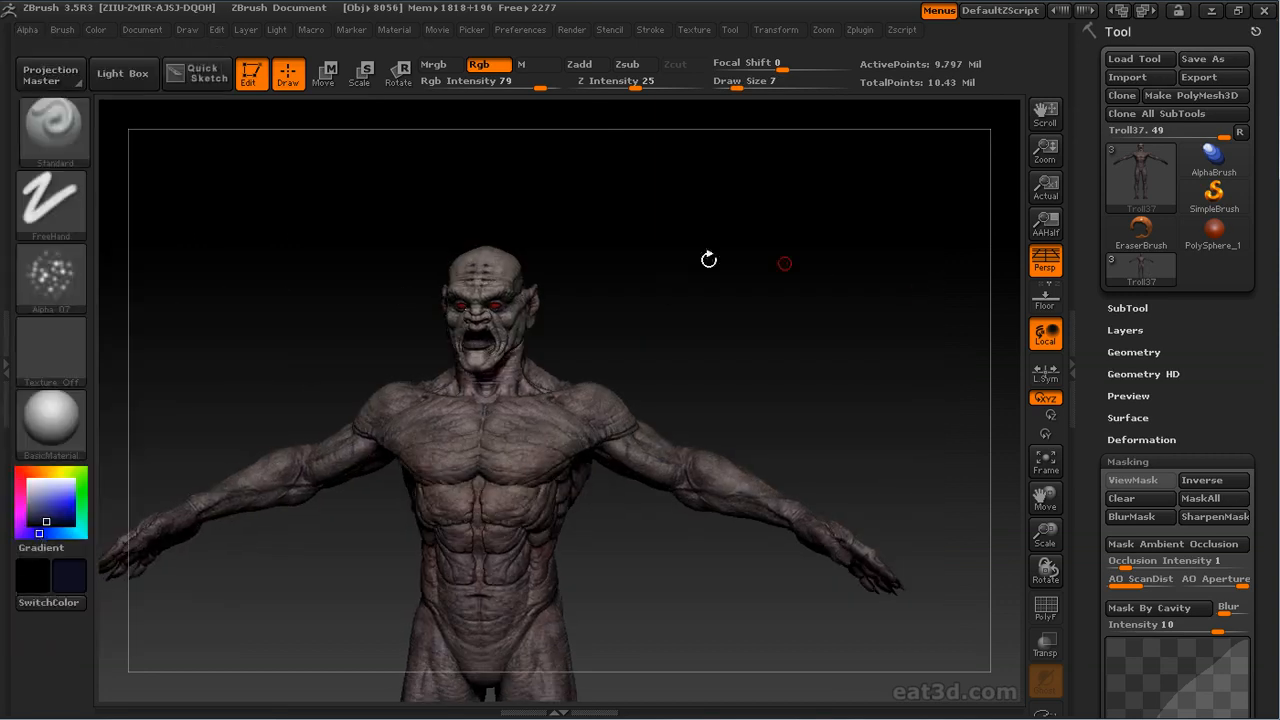
{"action": "left_click_drag", "start_coordinate": [182, 140], "coordinate": [175, 240], "text": "alt"}
Choose a light beige colour and paint the first speckled strokes on the shoulders and upper chest
{"action": "key", "text": "c"}
{"action": "left_click_drag", "start_coordinate": [751, 207], "coordinate": [795, 250]}
{"action": "left_click", "coordinate": [34, 496]}
{"action": "left_click_drag", "start_coordinate": [228, 325], "coordinate": [268, 435]}
{"action": "key", "text": "s"}
{"action": "left_click", "coordinate": [472, 388]}
{"action": "left_click_drag", "start_coordinate": [526, 407], "coordinate": [560, 475]}
{"action": "left_click_drag", "start_coordinate": [652, 315], "coordinate": [655, 370]}
Set the draw size to 24 and paint beige speckles over the neck, collarbone and shoulder
{"action": "key", "text": "s"}
{"action": "left_click", "coordinate": [487, 413]}
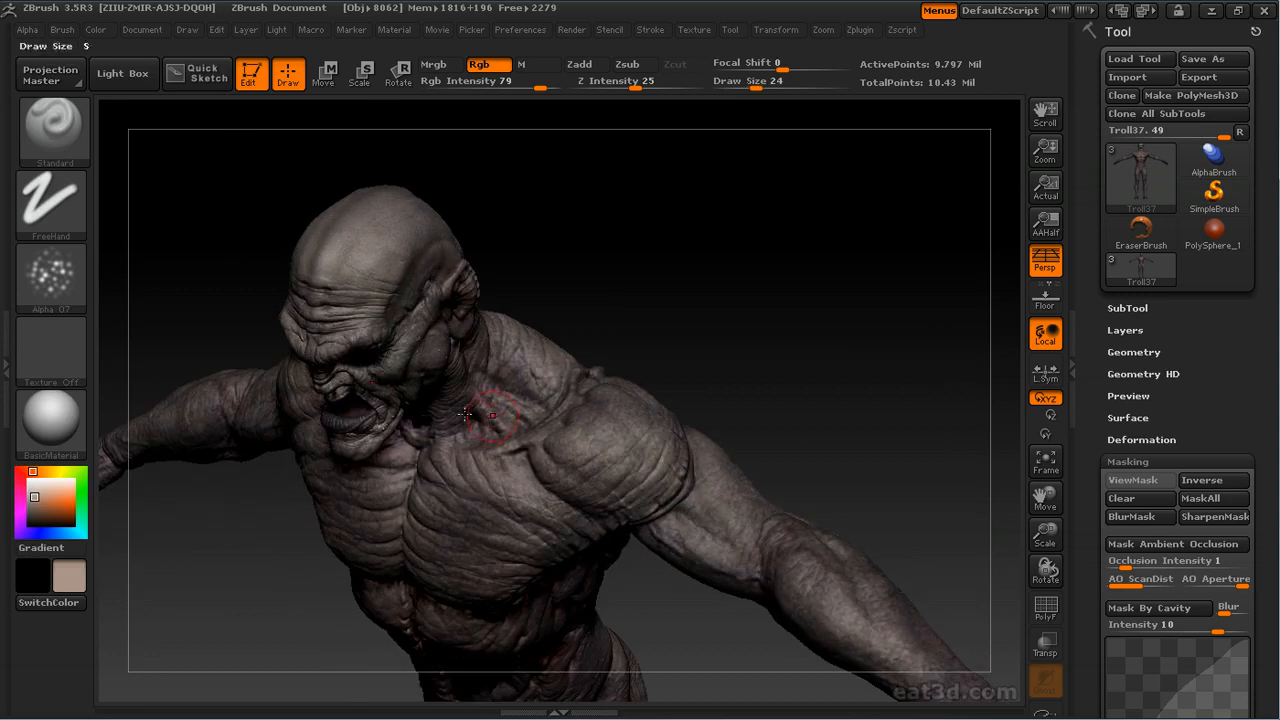
{"action": "left_click_drag", "start_coordinate": [514, 403], "coordinate": [571, 345]}
{"action": "left_click_drag", "start_coordinate": [783, 298], "coordinate": [432, 390]}
{"action": "left_click_drag", "start_coordinate": [540, 357], "coordinate": [437, 427]}
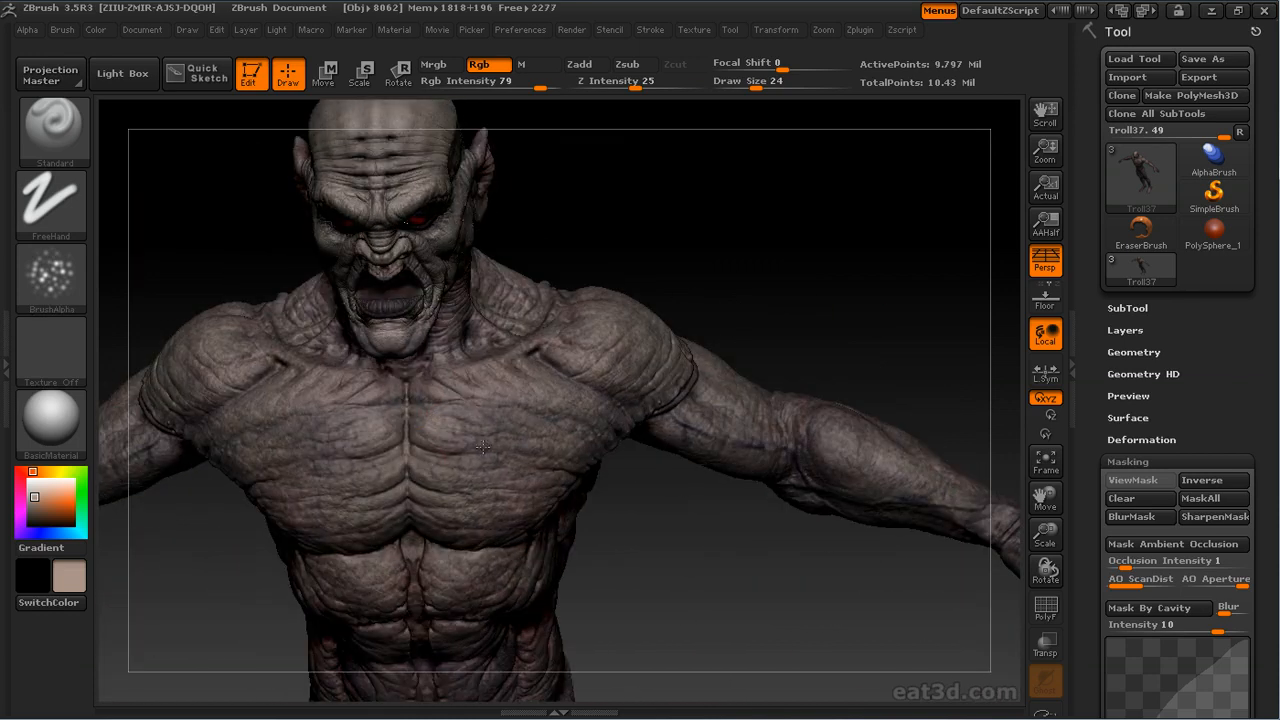
Build up beige speckles across both pectorals and the centre of the chest
{"action": "left_click_drag", "start_coordinate": [410, 497], "coordinate": [603, 437]}
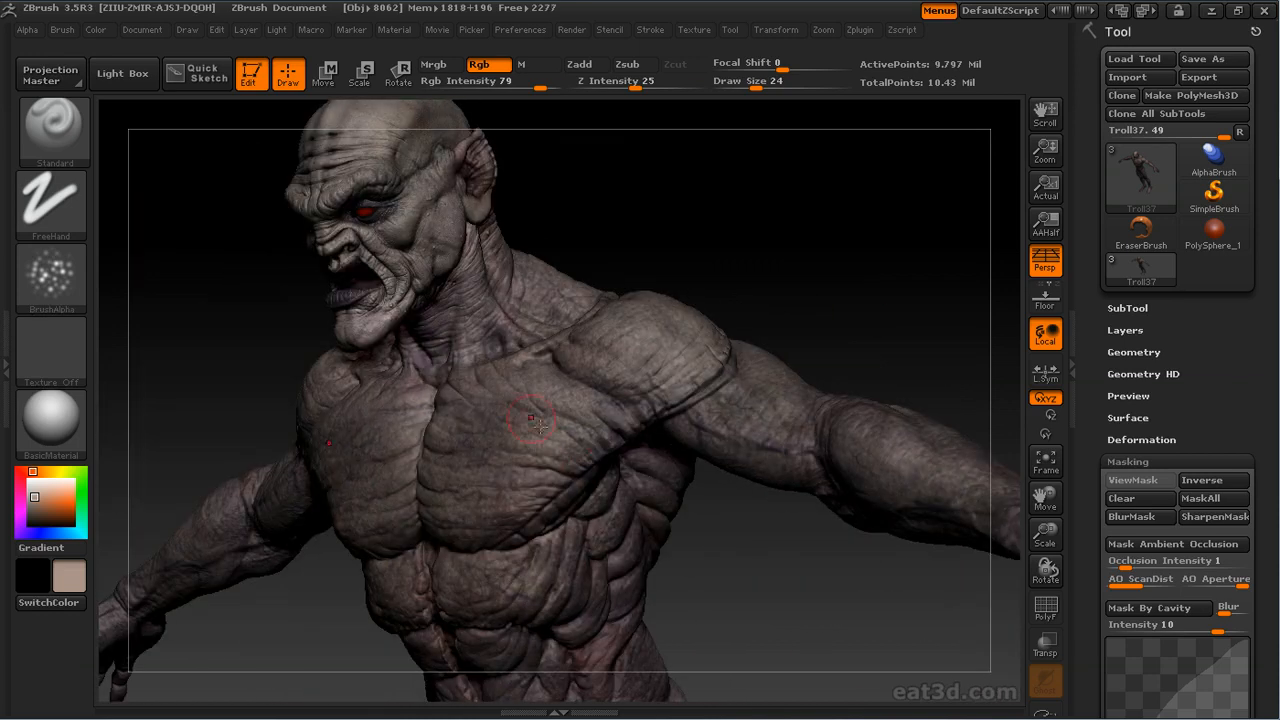
{"action": "left_click_drag", "start_coordinate": [808, 290], "coordinate": [538, 466]}
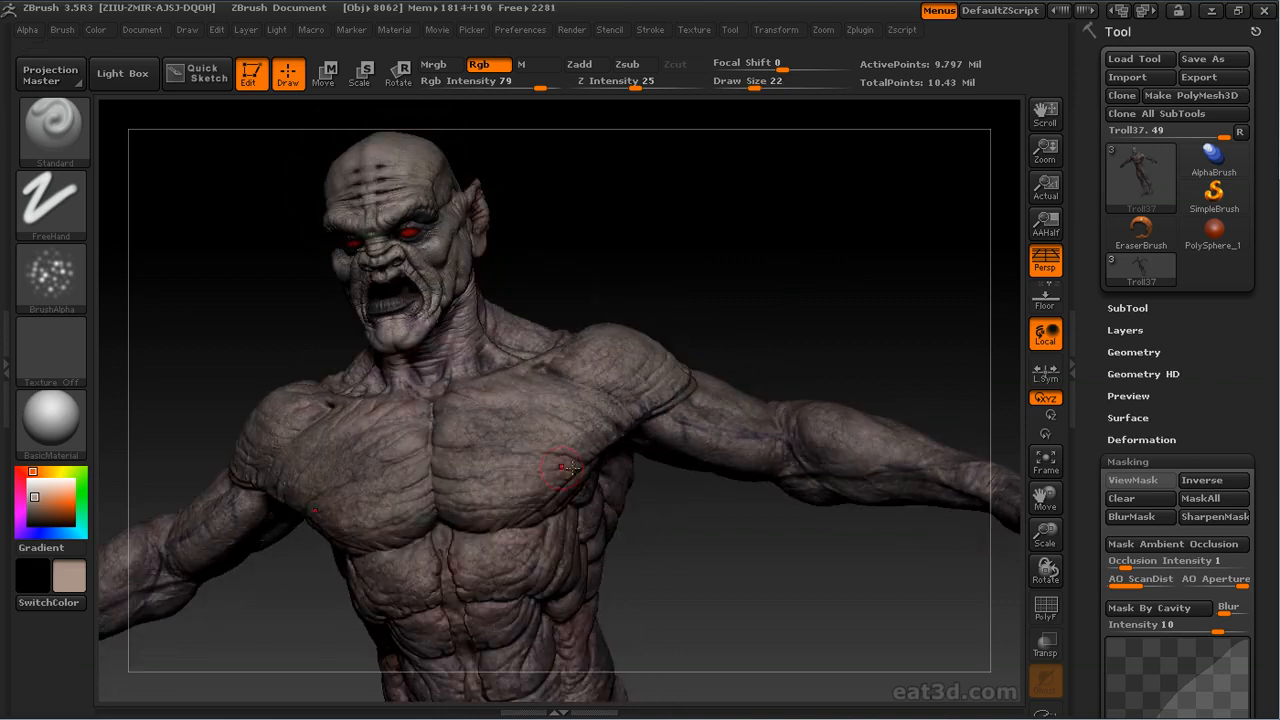
{"action": "mouse_move", "coordinate": [464, 427]}
{"action": "left_mouse_down"}
{"action": "mouse_move", "coordinate": [689, 323]}
{"action": "mouse_move", "coordinate": [502, 504]}
{"action": "left_mouse_up"}
{"action": "left_click_drag", "start_coordinate": [650, 397], "coordinate": [443, 471]}
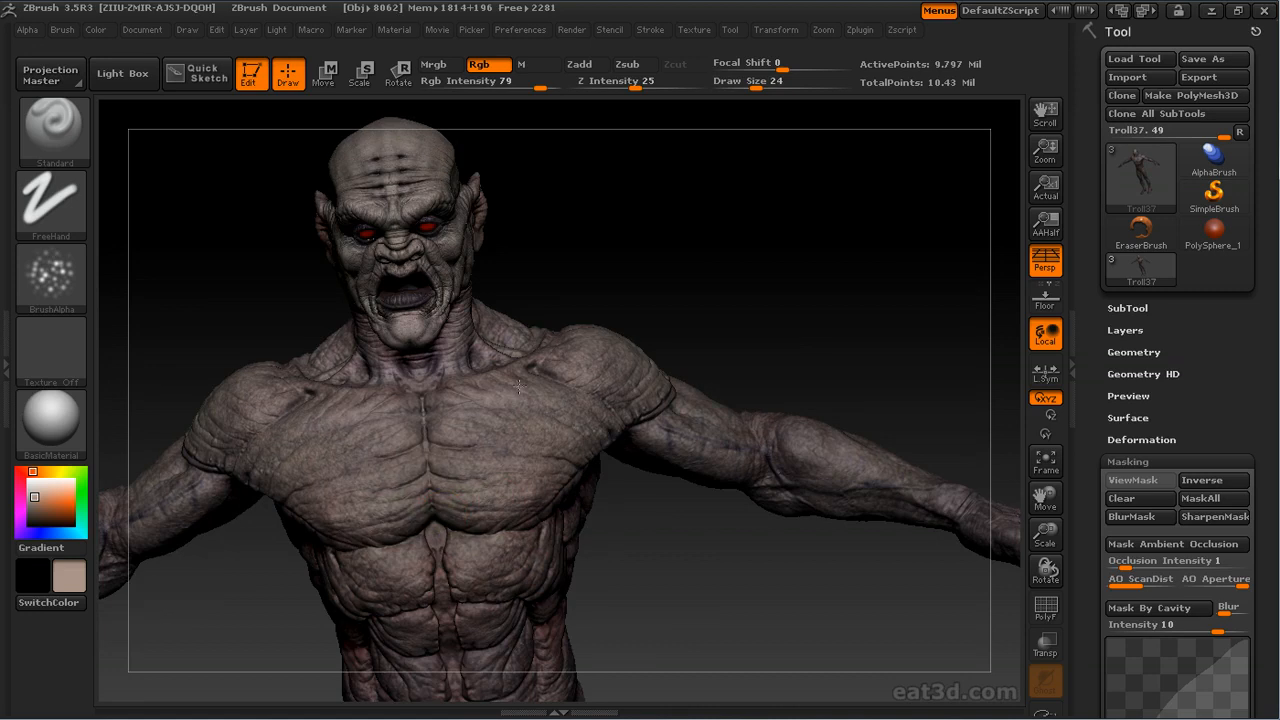
{"action": "left_click_drag", "start_coordinate": [798, 343], "coordinate": [427, 474]}
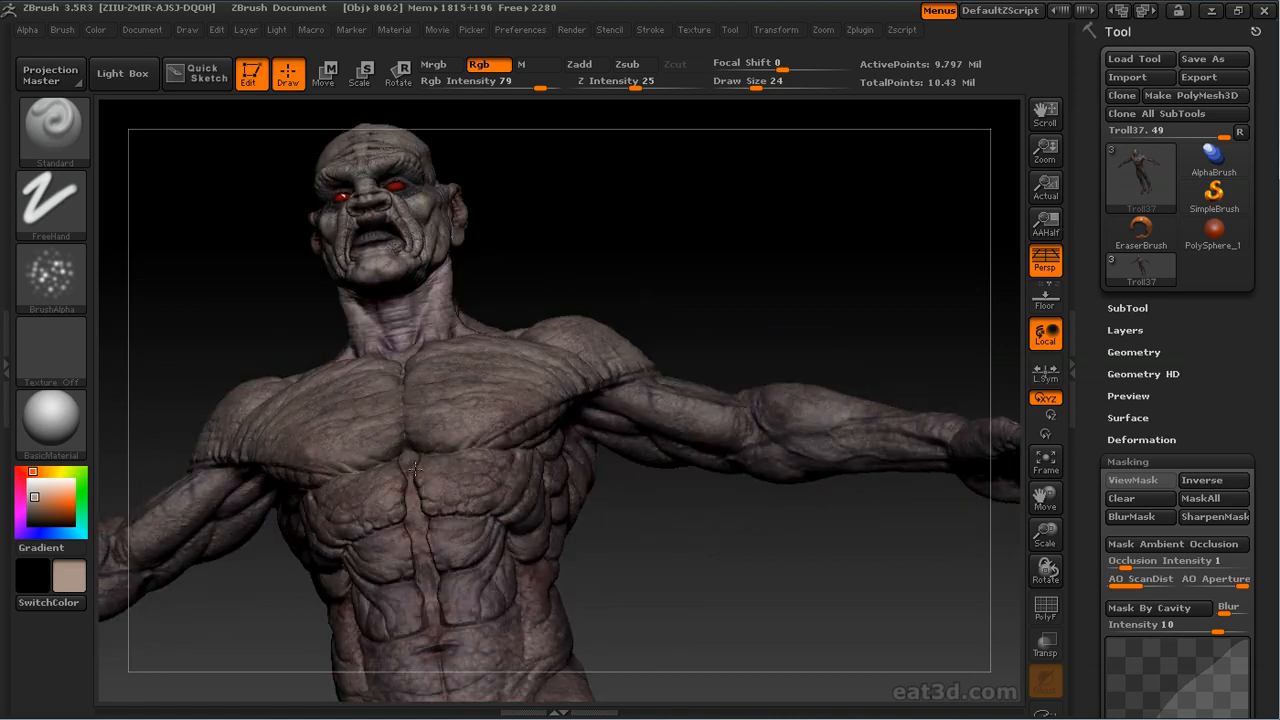
Paint beige over the abdominal muscles and the back, enlarging the draw size to 42
{"action": "left_click_drag", "start_coordinate": [476, 407], "coordinate": [472, 468]}
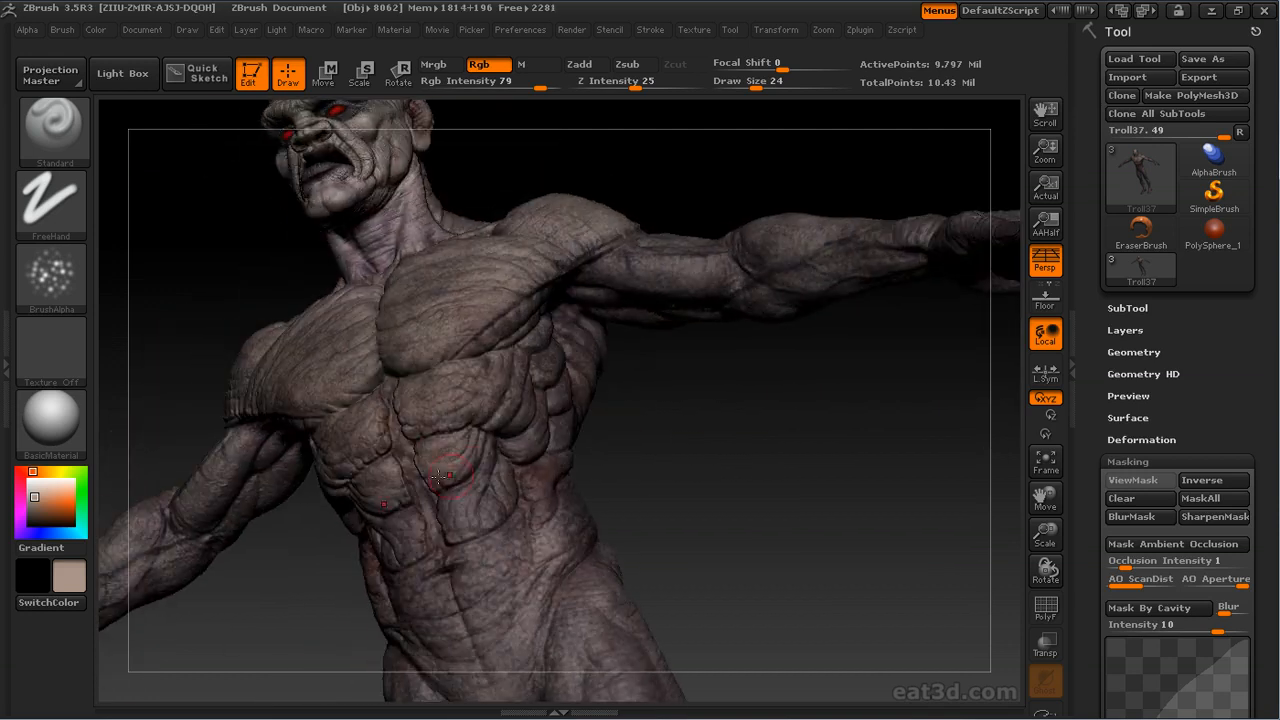
{"action": "mouse_move", "coordinate": [520, 540]}
{"action": "left_mouse_down"}
{"action": "mouse_move", "coordinate": [545, 548]}
{"action": "mouse_move", "coordinate": [443, 577]}
{"action": "left_mouse_up"}
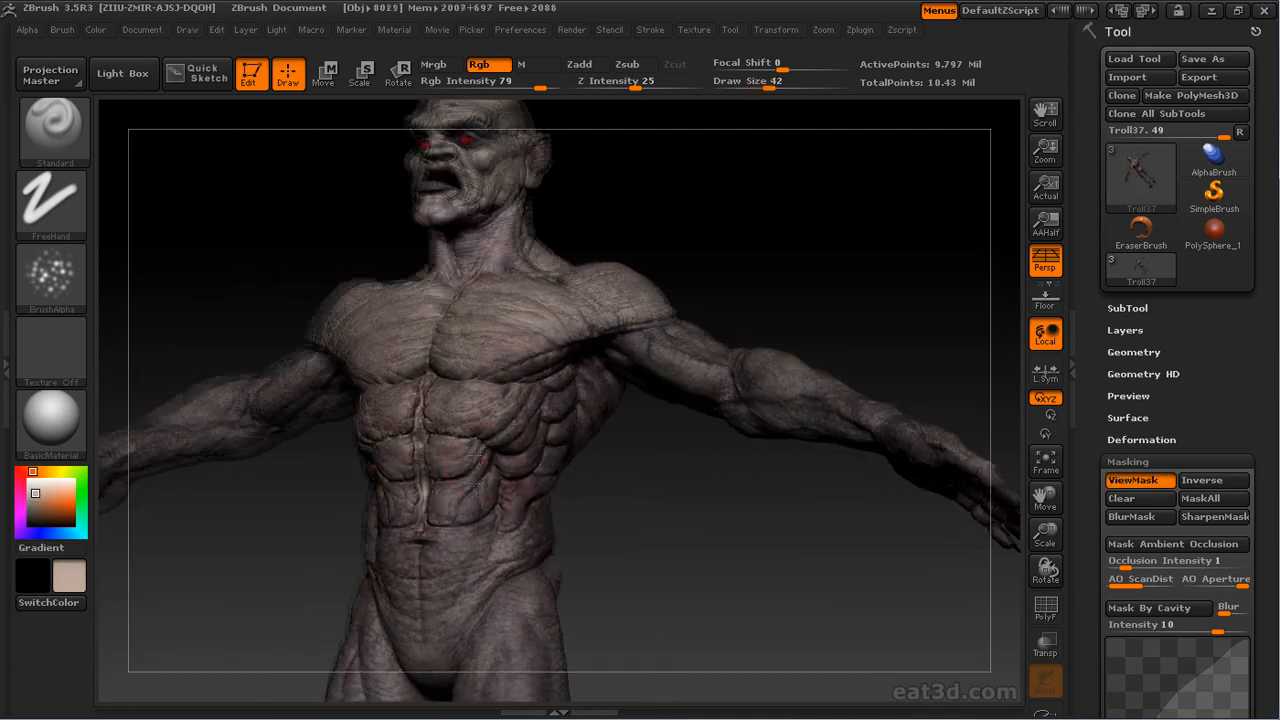
{"action": "left_click_drag", "start_coordinate": [850, 540], "coordinate": [560, 470]}
{"action": "left_click_drag", "start_coordinate": [780, 470], "coordinate": [436, 513]}
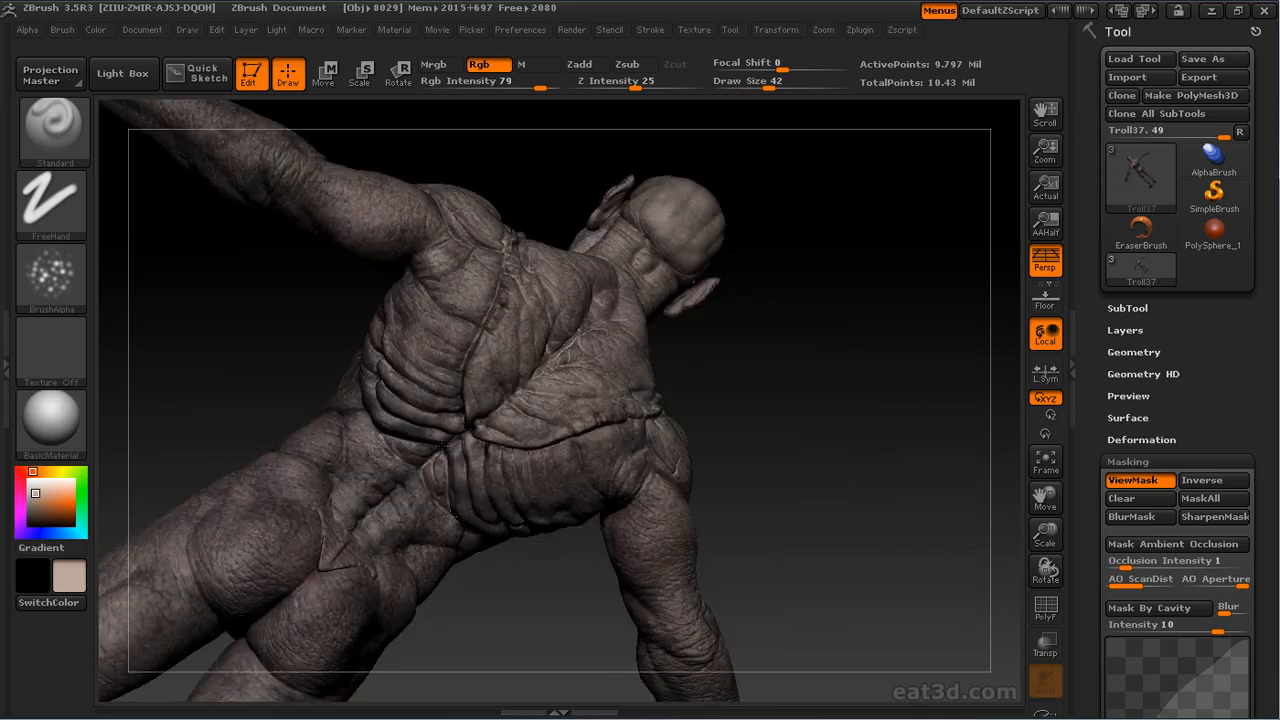
Clear the mask on the troll and open the edit preferences that hold masked object dimming
{"action": "left_click_drag", "start_coordinate": [420, 452], "coordinate": [762, 336]}
{"action": "left_click_drag", "start_coordinate": [1098, 373], "coordinate": [1098, 248]}
{"action": "left_click", "coordinate": [1124, 373]}
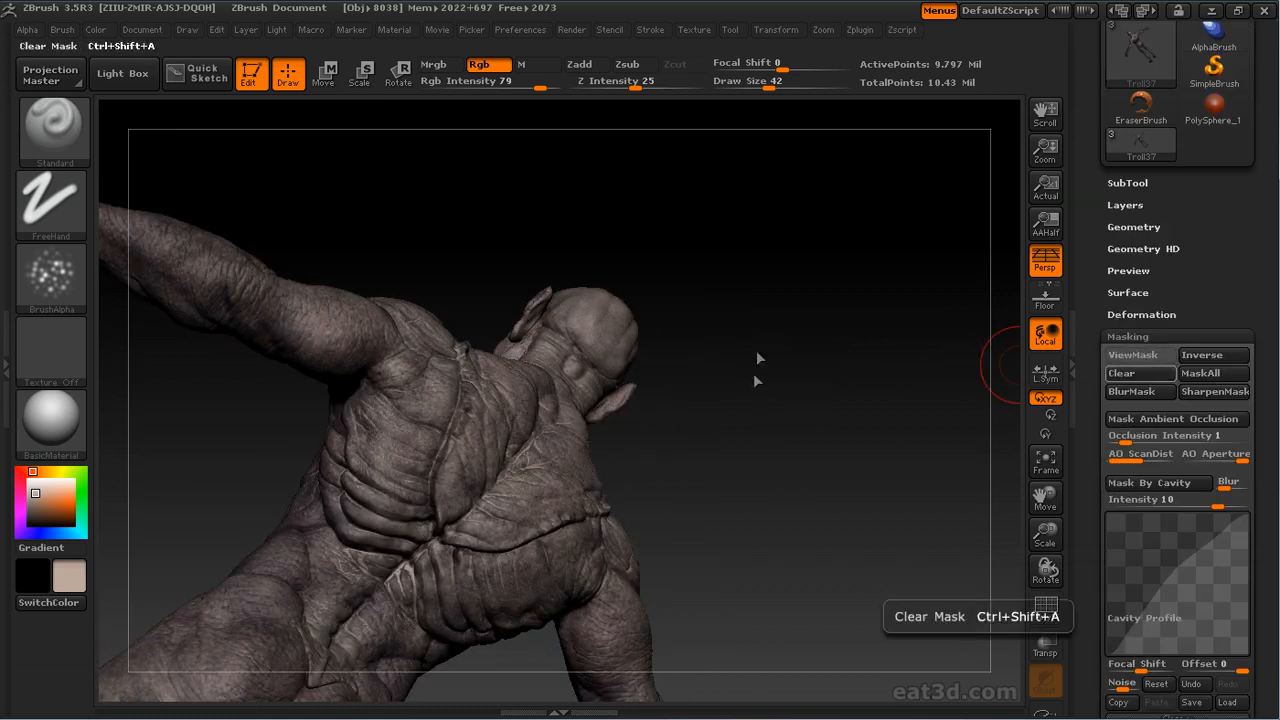
{"action": "left_click", "coordinate": [512, 29]}
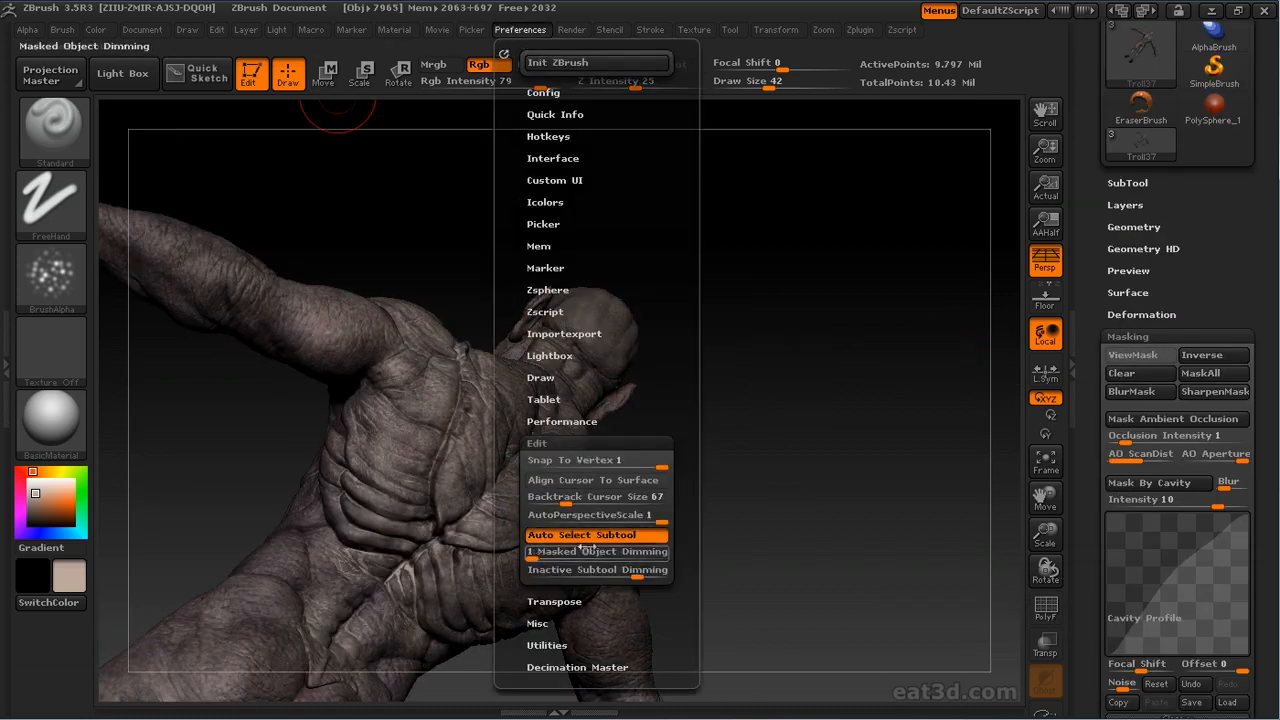
{"action": "left_click_drag", "start_coordinate": [806, 367], "coordinate": [694, 514]}
{"action": "left_click_drag", "start_coordinate": [673, 471], "coordinate": [650, 365]}
Choose a pale lavender colour and paint it over the chest and shoulders at draw size 22
{"action": "left_click", "coordinate": [32, 491]}
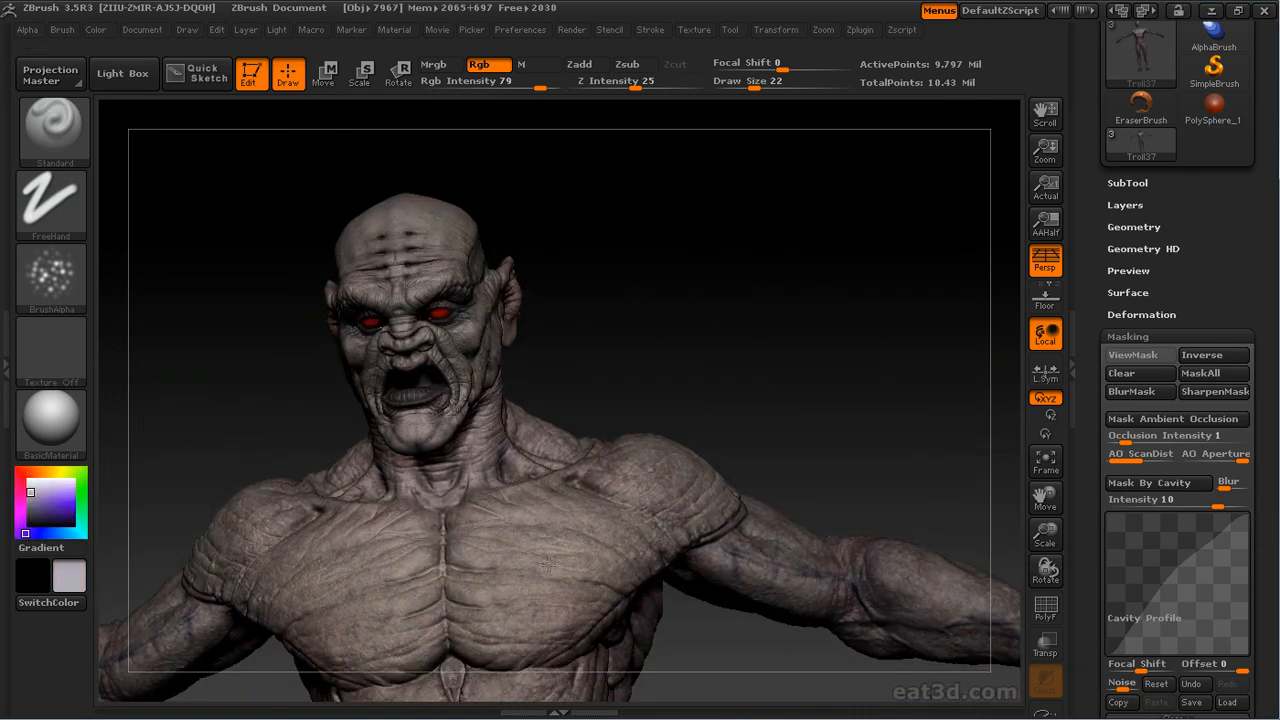
{"action": "left_click_drag", "start_coordinate": [453, 547], "coordinate": [497, 508]}
{"action": "mouse_move", "coordinate": [731, 420]}
{"action": "left_mouse_down"}
{"action": "mouse_move", "coordinate": [572, 454]}
{"action": "mouse_move", "coordinate": [723, 457]}
{"action": "left_mouse_up"}
{"action": "left_click_drag", "start_coordinate": [309, 523], "coordinate": [435, 529]}
{"action": "left_click_drag", "start_coordinate": [555, 538], "coordinate": [695, 450]}
{"action": "left_click_drag", "start_coordinate": [481, 508], "coordinate": [448, 526]}
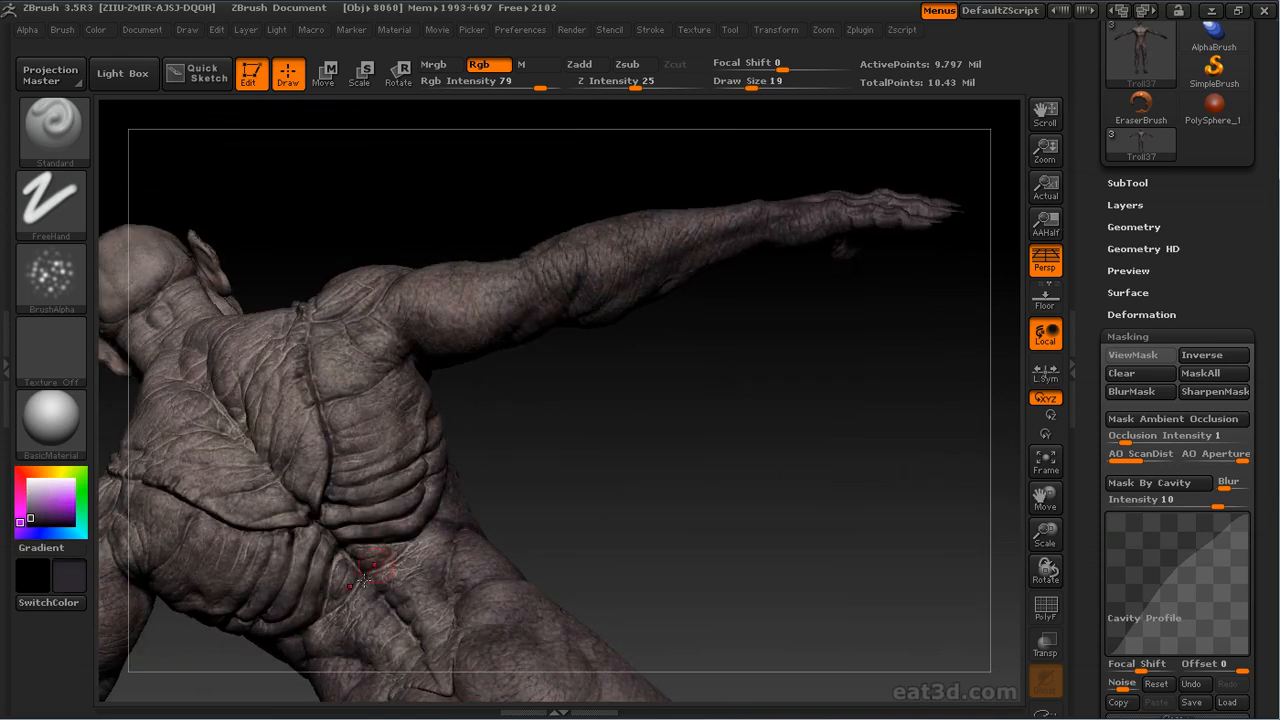
Paint dark purple shading into the lower back and waist folds at draw size 19
{"action": "left_click_drag", "start_coordinate": [387, 438], "coordinate": [476, 538]}
{"action": "left_click_drag", "start_coordinate": [422, 573], "coordinate": [748, 328]}
{"action": "left_click_drag", "start_coordinate": [625, 360], "coordinate": [757, 395], "text": "alt"}
{"action": "left_click_drag", "start_coordinate": [686, 269], "coordinate": [690, 328], "text": "alt"}
Set the draw size to 30 and paint a grey-brown tone across the pectorals
{"action": "left_click_drag", "start_coordinate": [262, 414], "coordinate": [498, 515]}
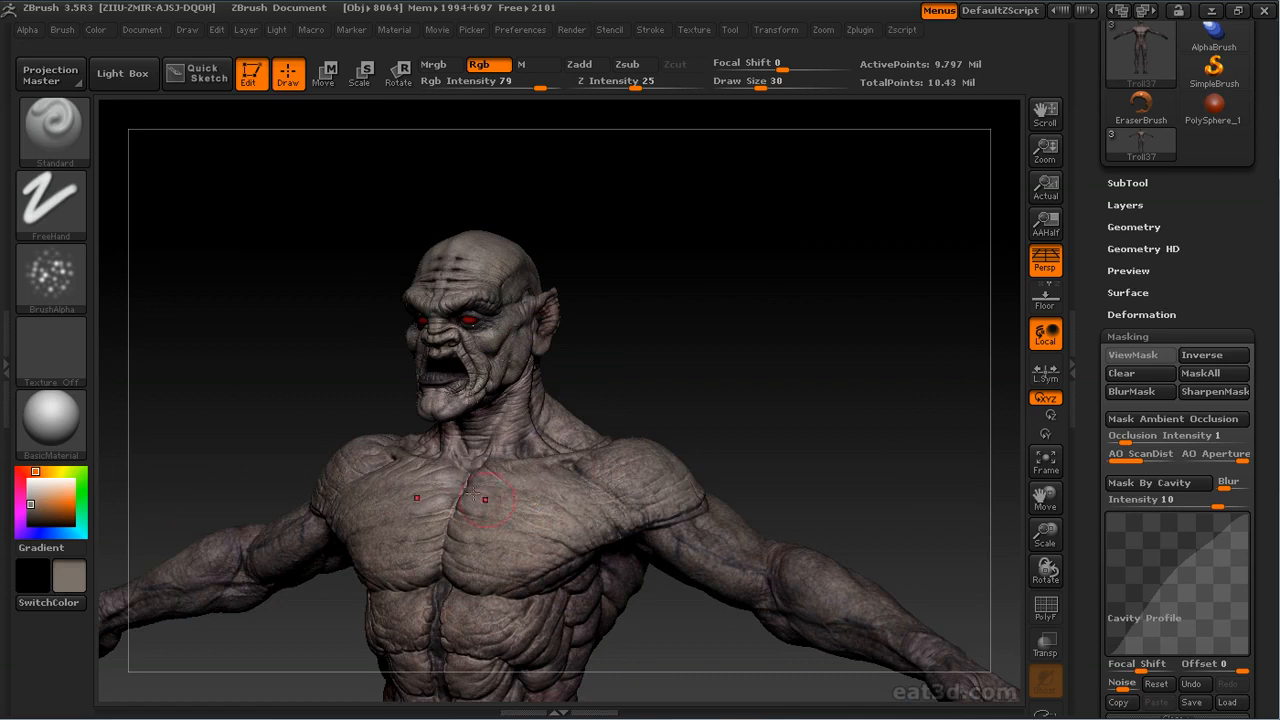
{"action": "left_click_drag", "start_coordinate": [717, 420], "coordinate": [495, 541]}
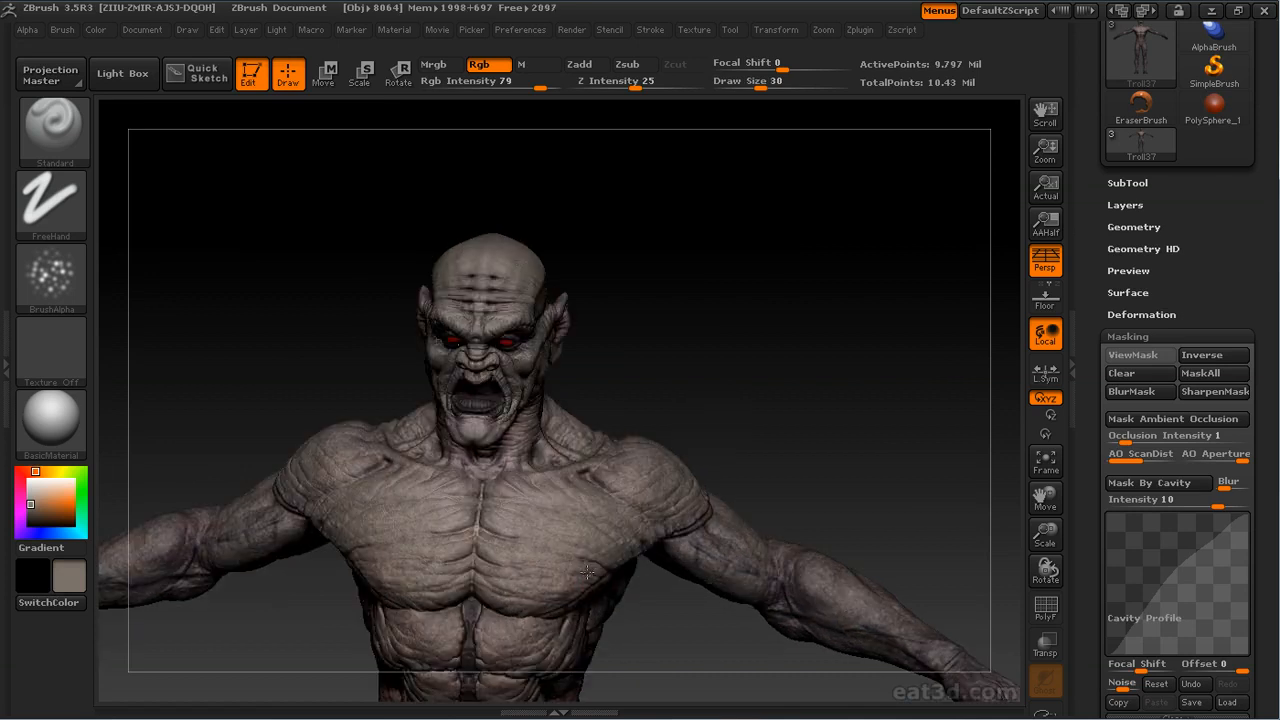
{"action": "left_click_drag", "start_coordinate": [711, 420], "coordinate": [560, 432]}
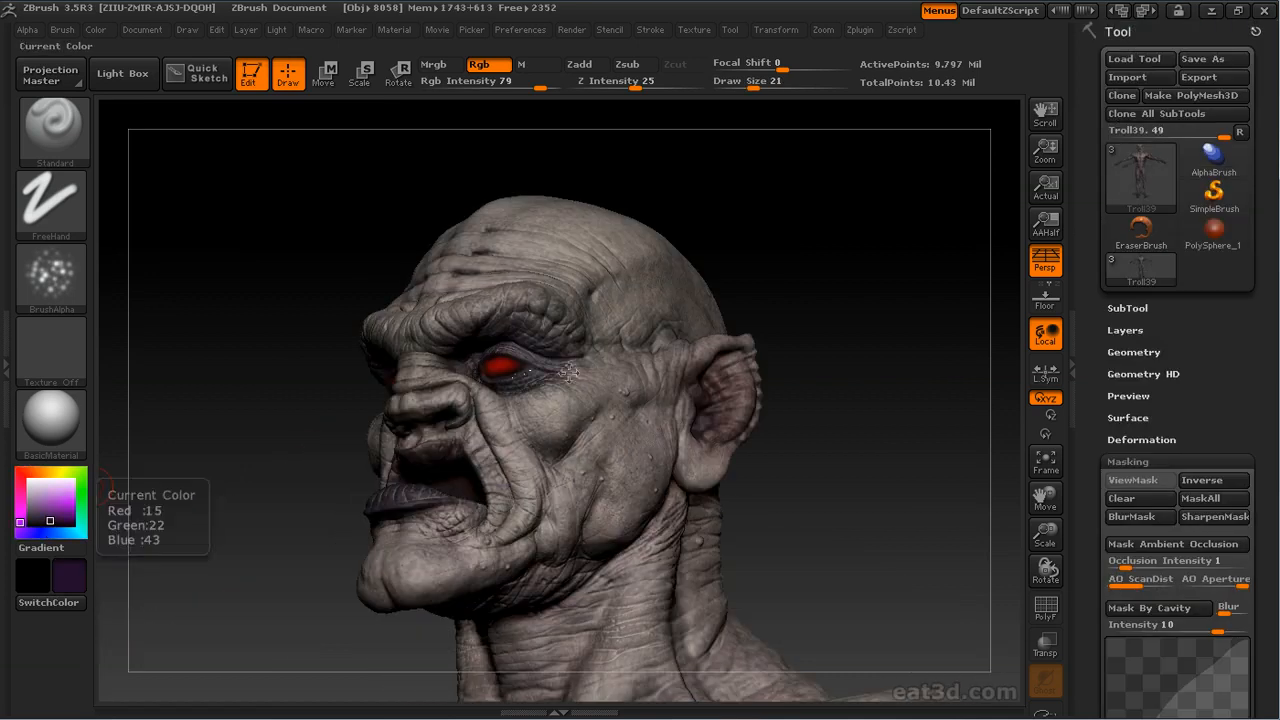
Paint dark purple shading around the eyes and a pale pink tone around the mouth and cheeks at draw size 21
{"action": "left_click_drag", "start_coordinate": [700, 250], "coordinate": [547, 413]}
{"action": "left_click_drag", "start_coordinate": [777, 334], "coordinate": [541, 462]}
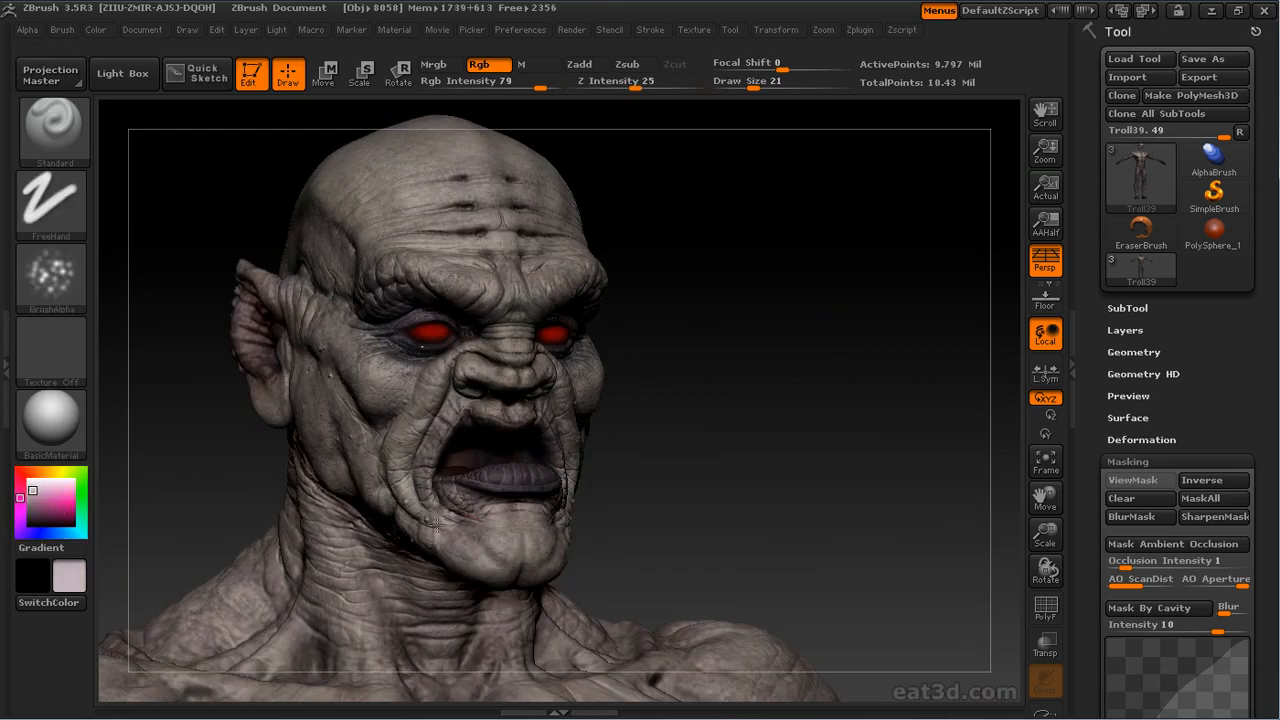
{"action": "left_click_drag", "start_coordinate": [645, 468], "coordinate": [420, 526]}
{"action": "left_click_drag", "start_coordinate": [694, 420], "coordinate": [445, 540]}
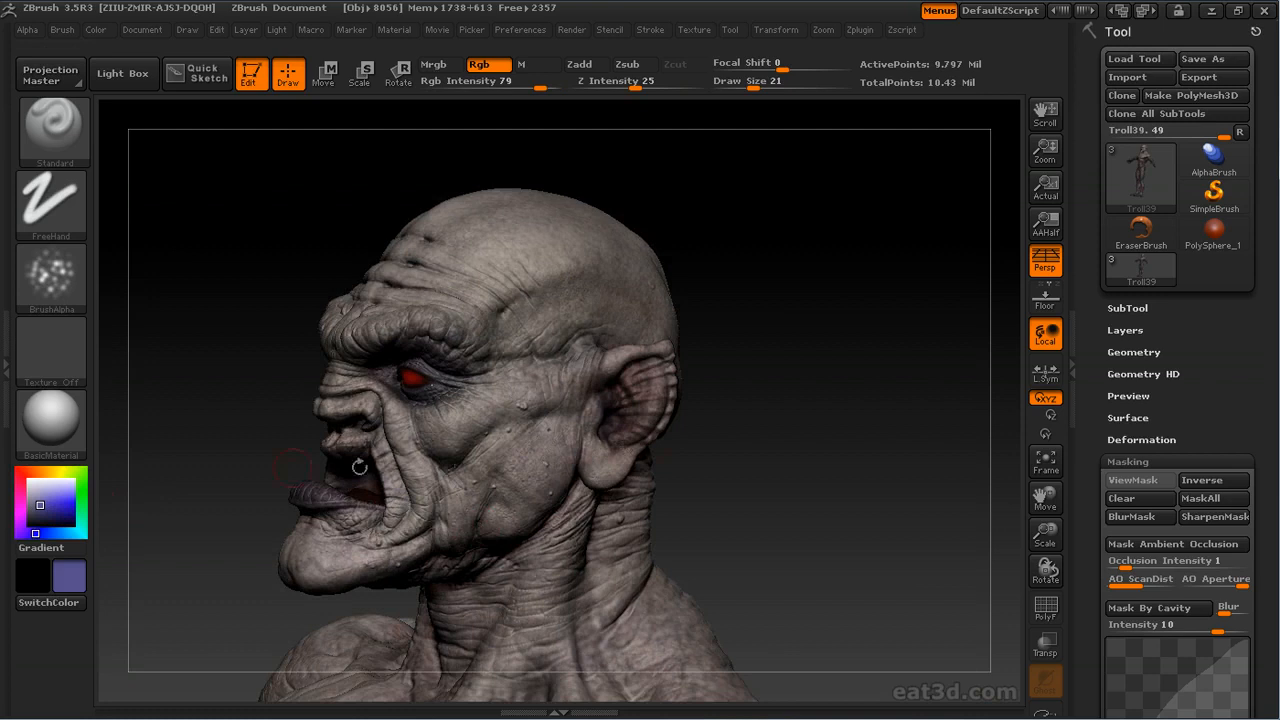
Enlarge the draw size to 30 and paint blue-violet tones around the lower lip and chin
{"action": "left_click_drag", "start_coordinate": [360, 467], "coordinate": [455, 485]}
{"action": "key", "text": "bracketright"}
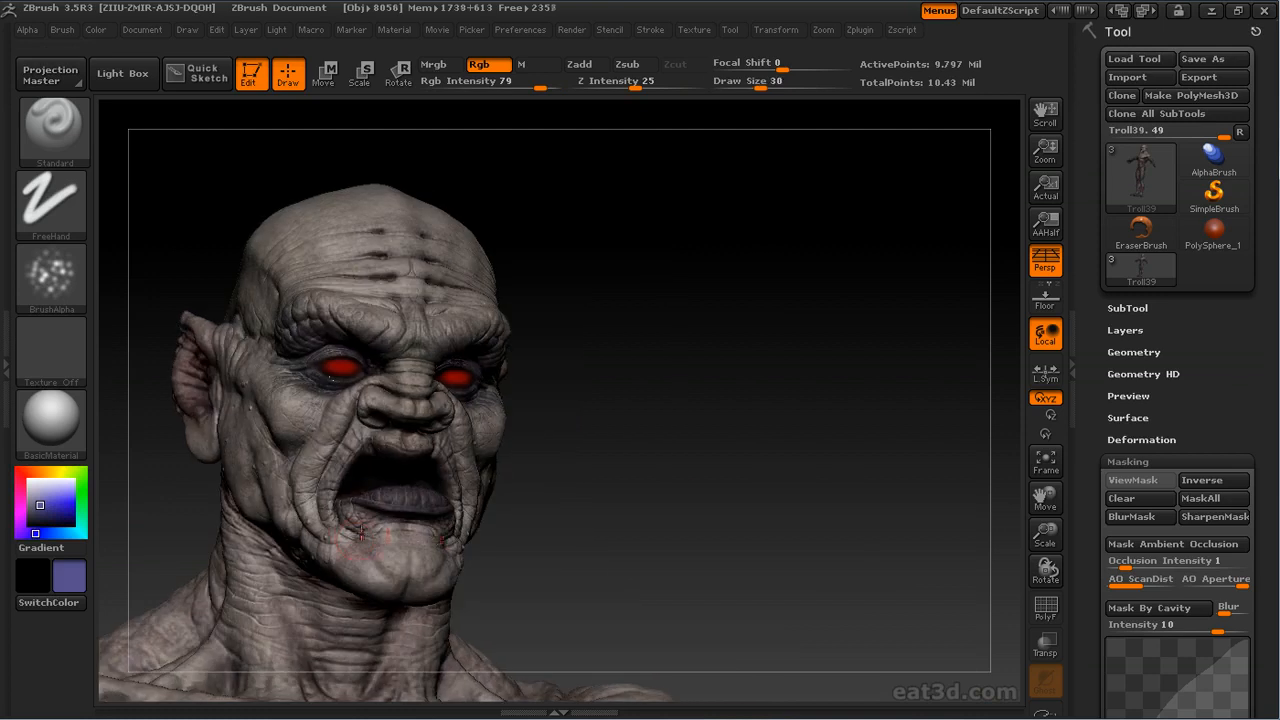
{"action": "left_click_drag", "start_coordinate": [700, 480], "coordinate": [206, 449]}
Choose a dark red colour and paint it over the face and around the mouth
{"action": "left_click", "coordinate": [24, 471]}
{"action": "left_click", "coordinate": [57, 520]}
{"action": "left_click_drag", "start_coordinate": [700, 430], "coordinate": [806, 446]}
{"action": "left_click_drag", "start_coordinate": [200, 474], "coordinate": [322, 458]}
{"action": "left_click_drag", "start_coordinate": [720, 450], "coordinate": [580, 455]}
{"action": "left_click_drag", "start_coordinate": [405, 480], "coordinate": [519, 477]}
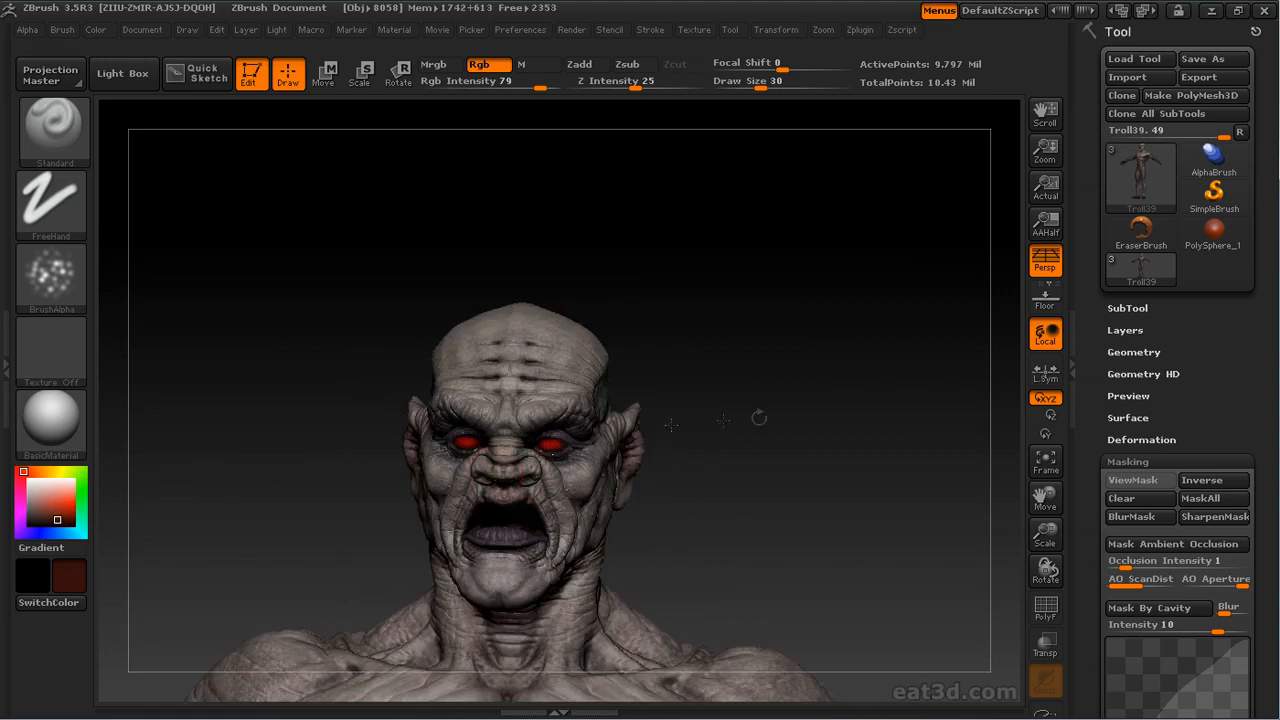
Brighten the dark red slightly and paint it beneath the eyes, beside the nose and over the cheeks
{"action": "left_click_drag", "start_coordinate": [760, 470], "coordinate": [640, 470]}
{"action": "left_click_drag", "start_coordinate": [760, 450], "coordinate": [700, 440]}
{"action": "left_click_drag", "start_coordinate": [565, 461], "coordinate": [388, 418]}
{"action": "left_click_drag", "start_coordinate": [641, 407], "coordinate": [530, 484]}
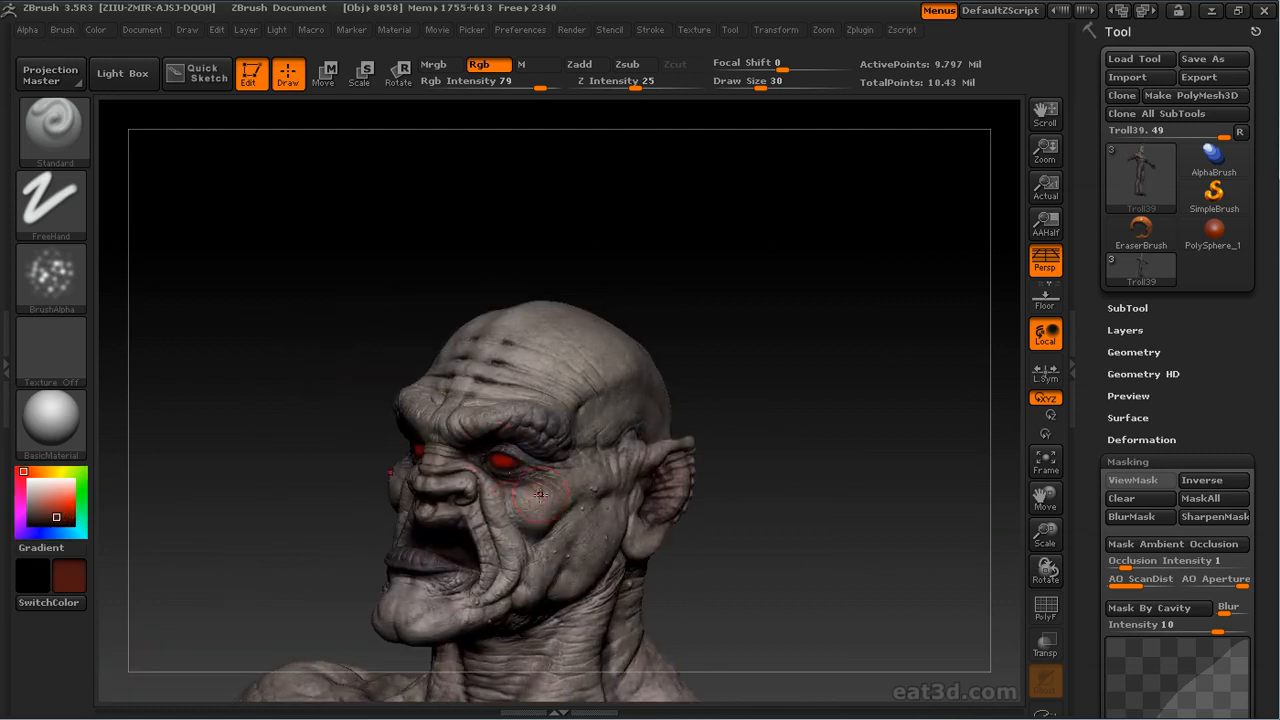
{"action": "left_click_drag", "start_coordinate": [758, 408], "coordinate": [468, 605]}
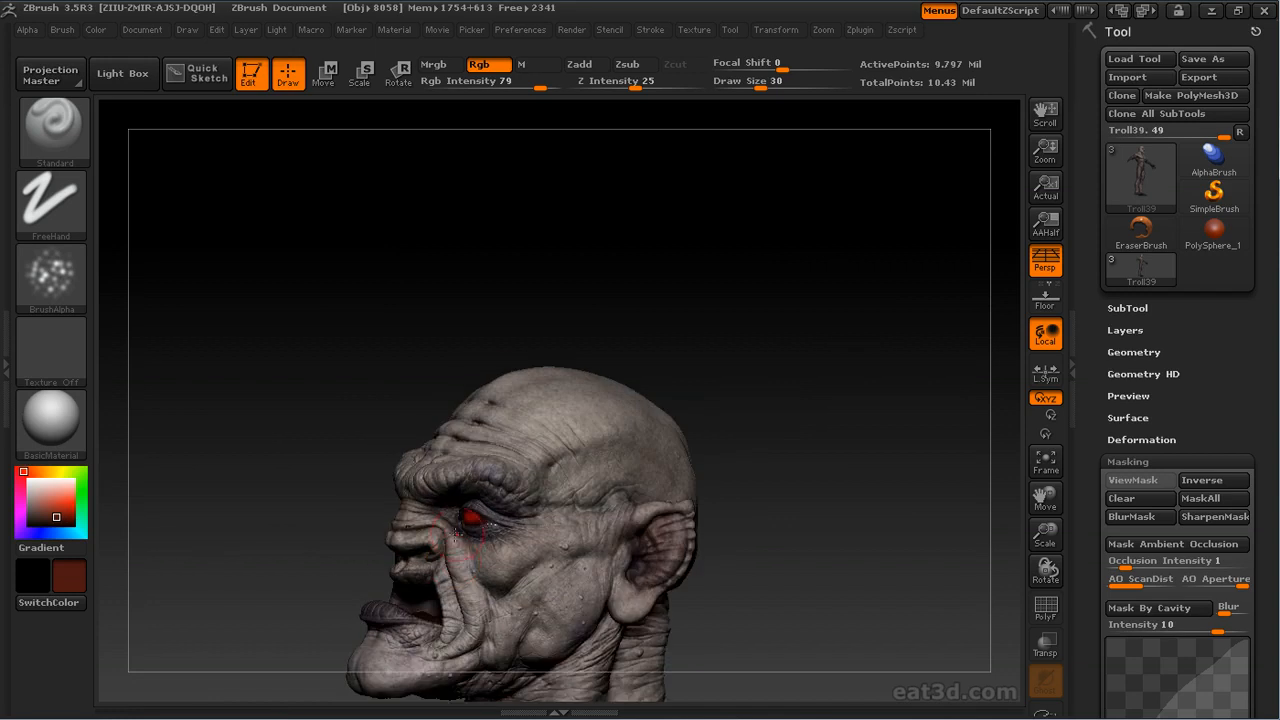
{"action": "left_click_drag", "start_coordinate": [791, 456], "coordinate": [640, 445]}
Shift the hue to orange-brown, choose a light beige and paint highlights around the eyes and cheeks
{"action": "left_click", "coordinate": [39, 471]}
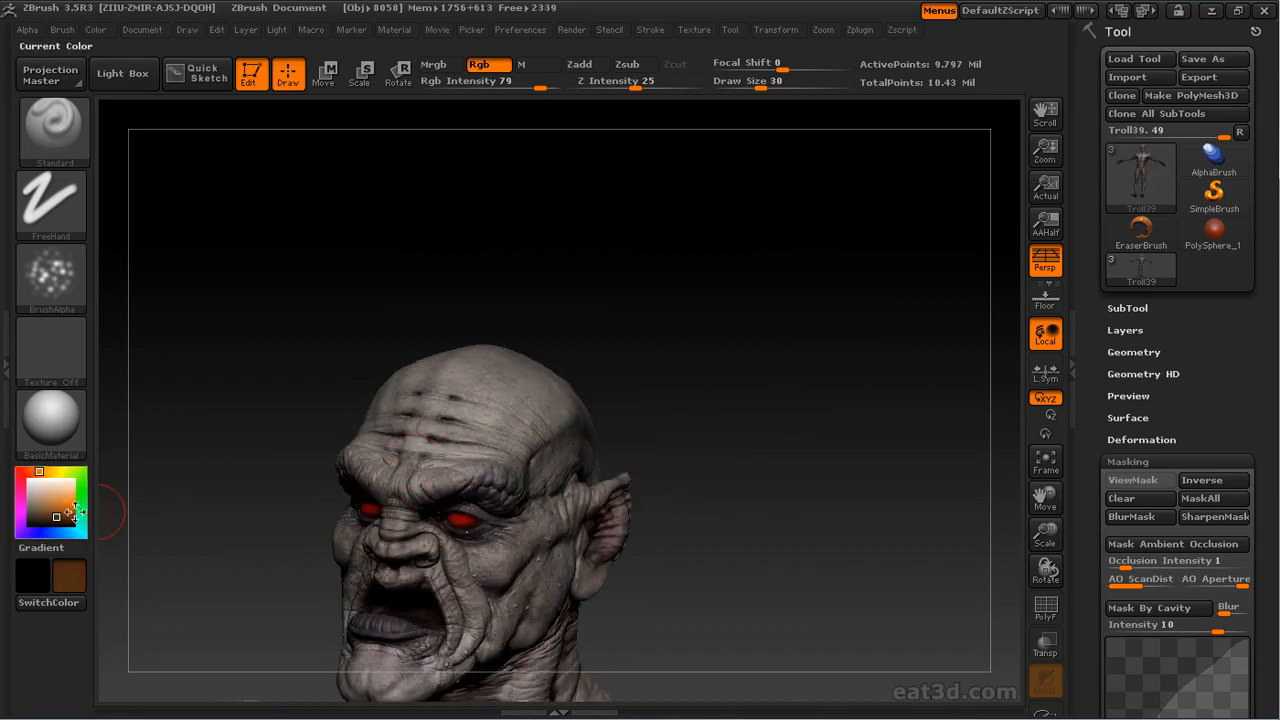
{"action": "left_click_drag", "start_coordinate": [570, 425], "coordinate": [346, 423]}
{"action": "key", "text": "c"}
{"action": "left_click_drag", "start_coordinate": [700, 514], "coordinate": [467, 362]}
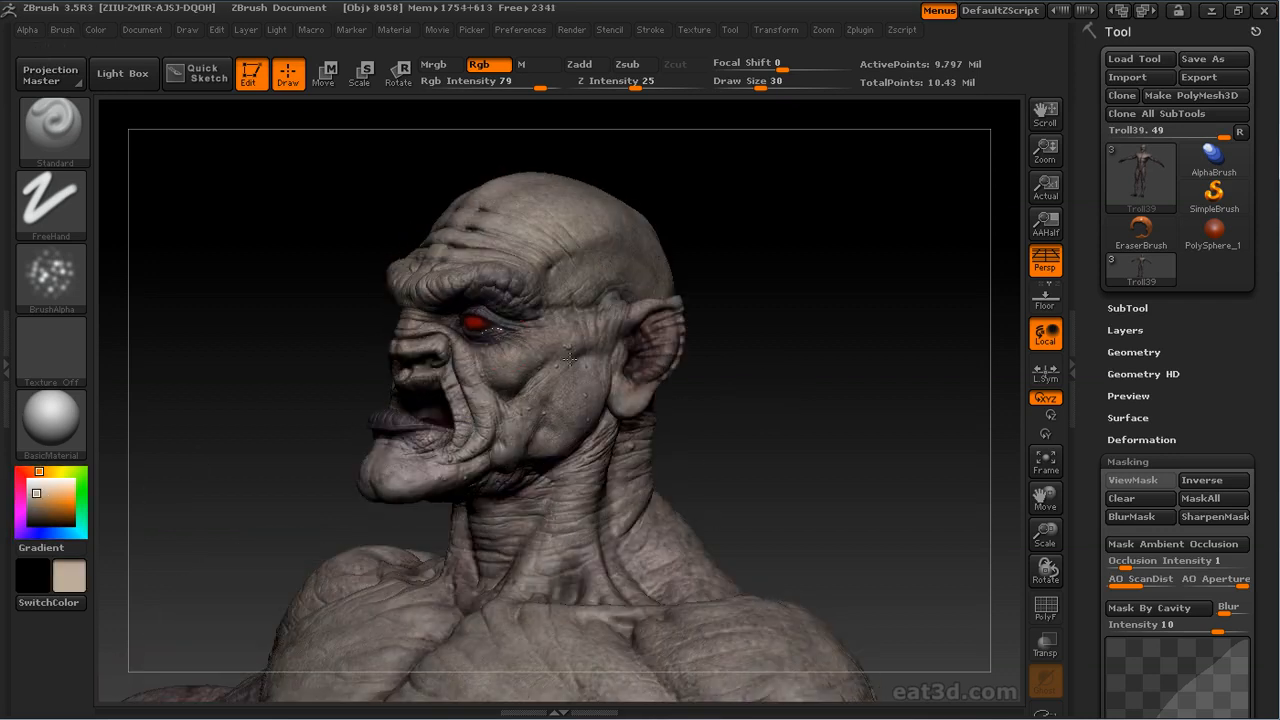
Shift the colour to a blue hue and paint it around the eye and brow
{"action": "left_click", "coordinate": [33, 533]}
{"action": "left_click_drag", "start_coordinate": [636, 353], "coordinate": [509, 299]}
{"action": "left_click_drag", "start_coordinate": [724, 312], "coordinate": [490, 300]}
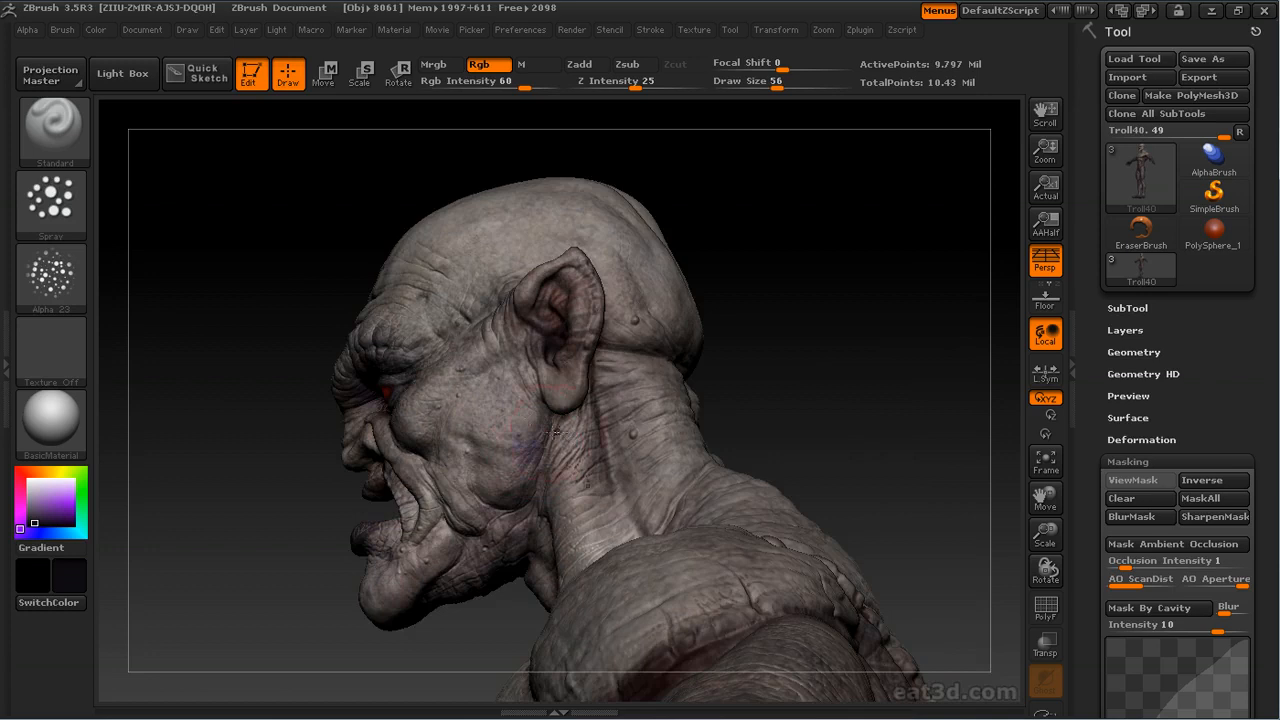
Spray near-black purple speckles with Alpha 23 over the jaw and neck at draw size 56 and Rgb Intensity 60
{"action": "left_click_drag", "start_coordinate": [555, 432], "coordinate": [691, 414]}
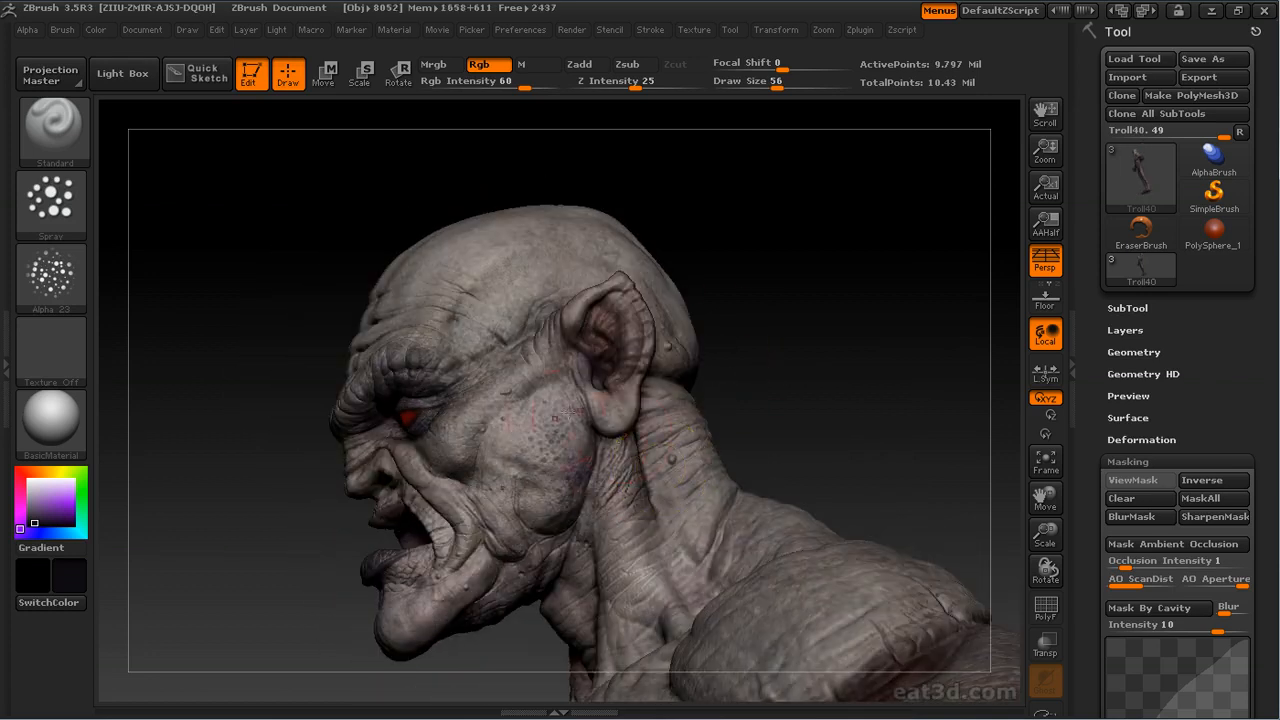
{"action": "mouse_move", "coordinate": [668, 256]}
{"action": "left_mouse_down"}
{"action": "mouse_move", "coordinate": [860, 272]}
{"action": "mouse_move", "coordinate": [566, 240]}
{"action": "mouse_move", "coordinate": [716, 374]}
{"action": "mouse_move", "coordinate": [592, 371]}
{"action": "mouse_move", "coordinate": [776, 366]}
{"action": "mouse_move", "coordinate": [737, 391]}
{"action": "mouse_move", "coordinate": [700, 380]}
{"action": "mouse_move", "coordinate": [733, 375]}
{"action": "mouse_move", "coordinate": [711, 444]}
{"action": "left_mouse_up"}
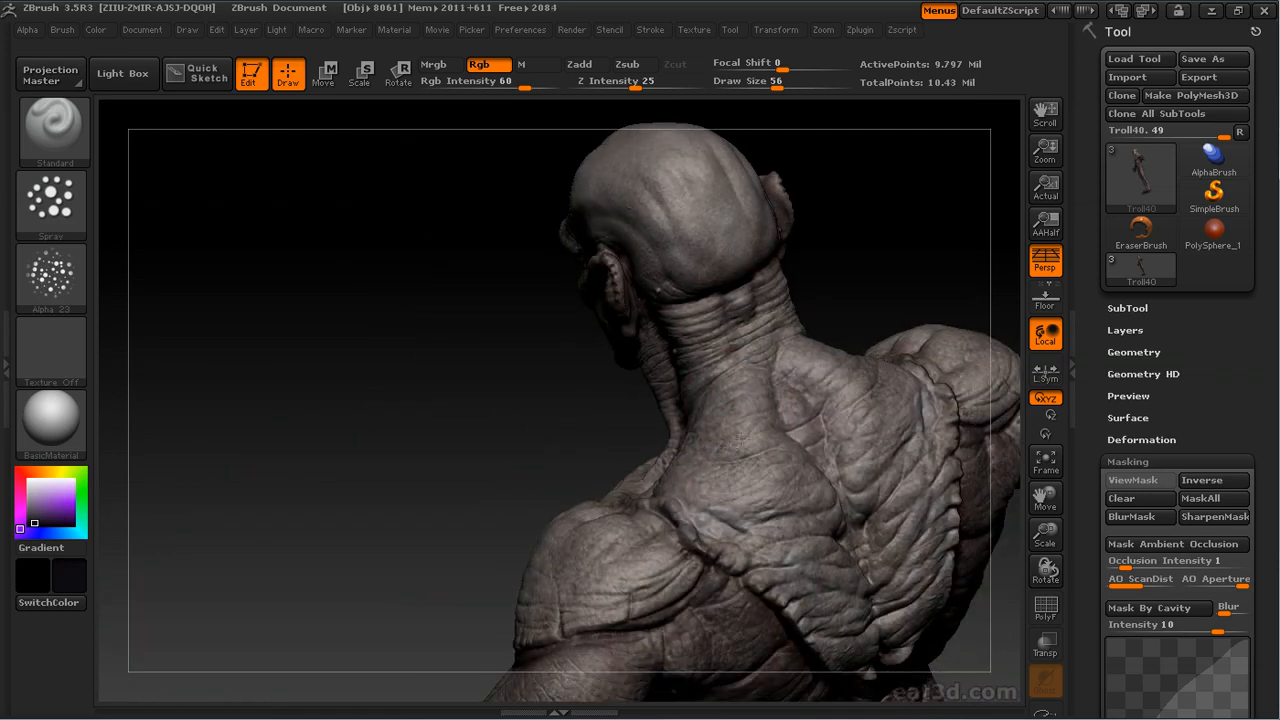
{"action": "mouse_move", "coordinate": [705, 490]}
{"action": "left_mouse_down"}
{"action": "mouse_move", "coordinate": [594, 400]}
{"action": "mouse_move", "coordinate": [820, 271]}
{"action": "mouse_move", "coordinate": [678, 290]}
{"action": "mouse_move", "coordinate": [657, 229]}
{"action": "mouse_move", "coordinate": [849, 280]}
{"action": "mouse_move", "coordinate": [820, 300]}
{"action": "left_mouse_up"}
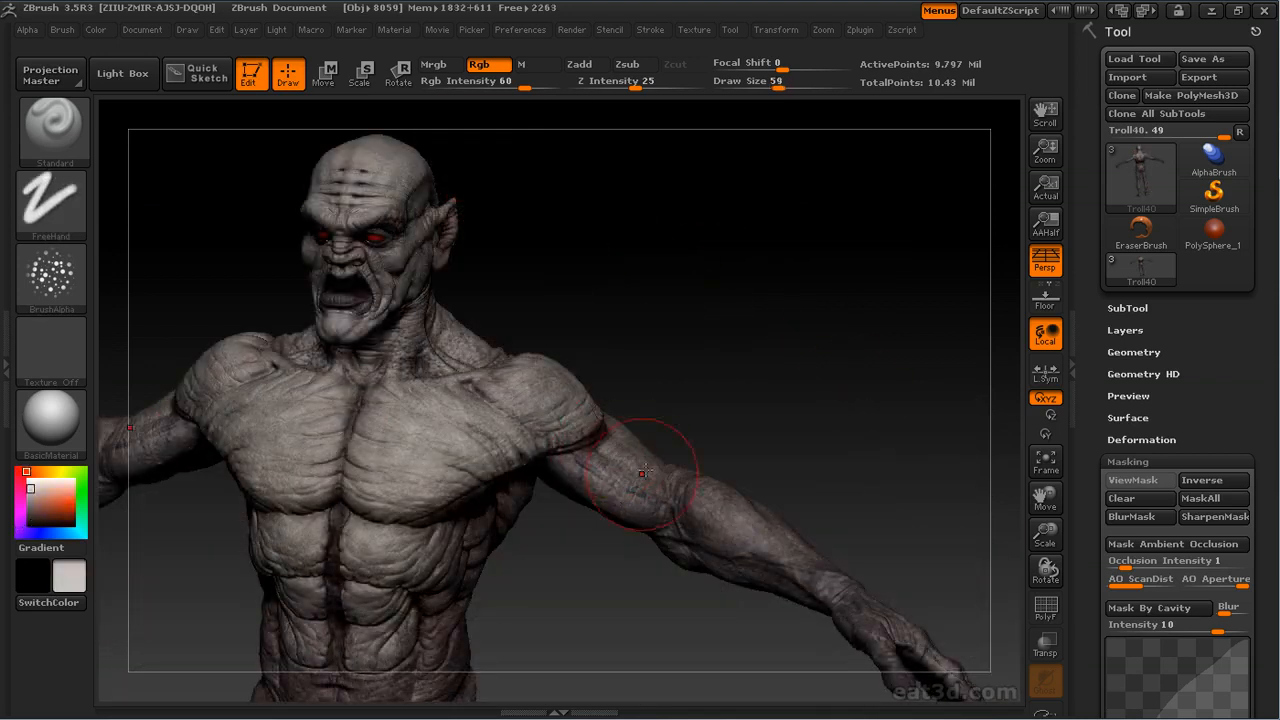
Paint light grey speckles along the upper arm with the FreeHand stroke at draw size 59
{"action": "left_click_drag", "start_coordinate": [620, 410], "coordinate": [576, 444]}
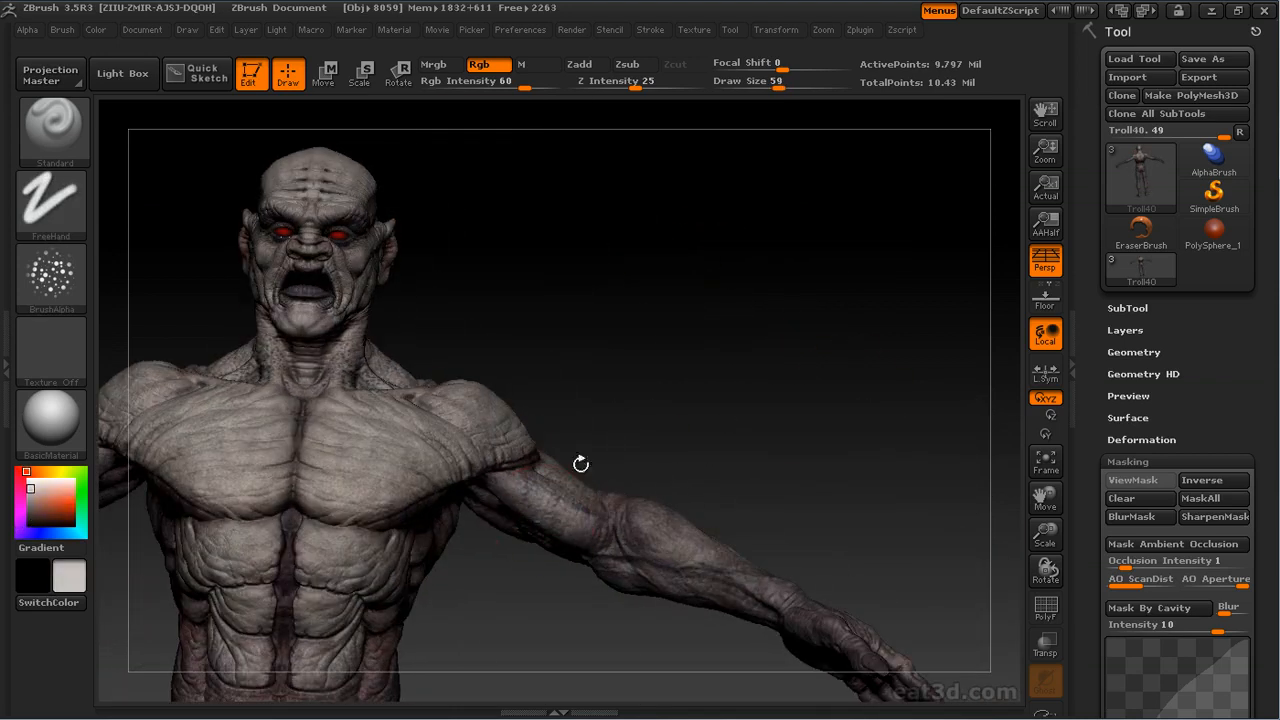
{"action": "mouse_move", "coordinate": [653, 489]}
{"action": "left_mouse_down"}
{"action": "mouse_move", "coordinate": [600, 460]}
{"action": "mouse_move", "coordinate": [578, 466]}
{"action": "mouse_move", "coordinate": [661, 402]}
{"action": "mouse_move", "coordinate": [684, 298]}
{"action": "left_mouse_up"}
{"action": "mouse_move", "coordinate": [717, 429]}
{"action": "left_mouse_down"}
{"action": "mouse_move", "coordinate": [740, 305]}
{"action": "mouse_move", "coordinate": [857, 303]}
{"action": "mouse_move", "coordinate": [838, 281]}
{"action": "mouse_move", "coordinate": [580, 454]}
{"action": "left_mouse_up"}
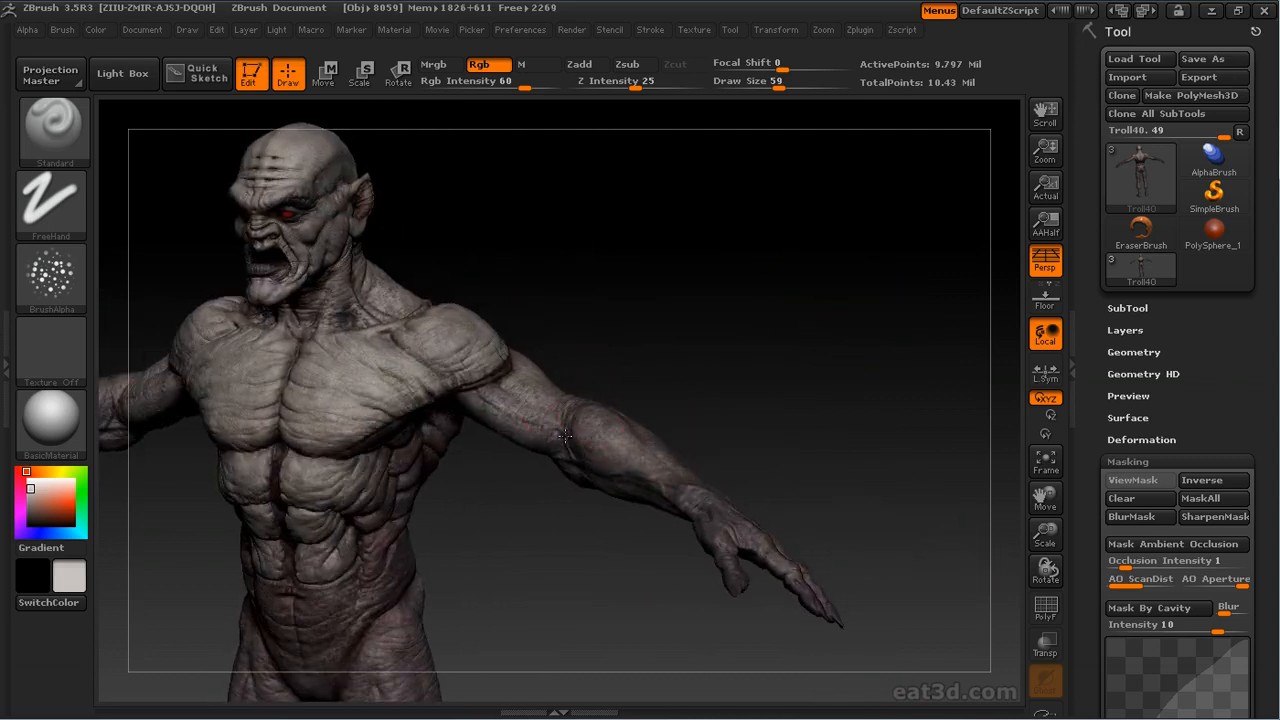
{"action": "left_click_drag", "start_coordinate": [668, 423], "coordinate": [653, 338]}
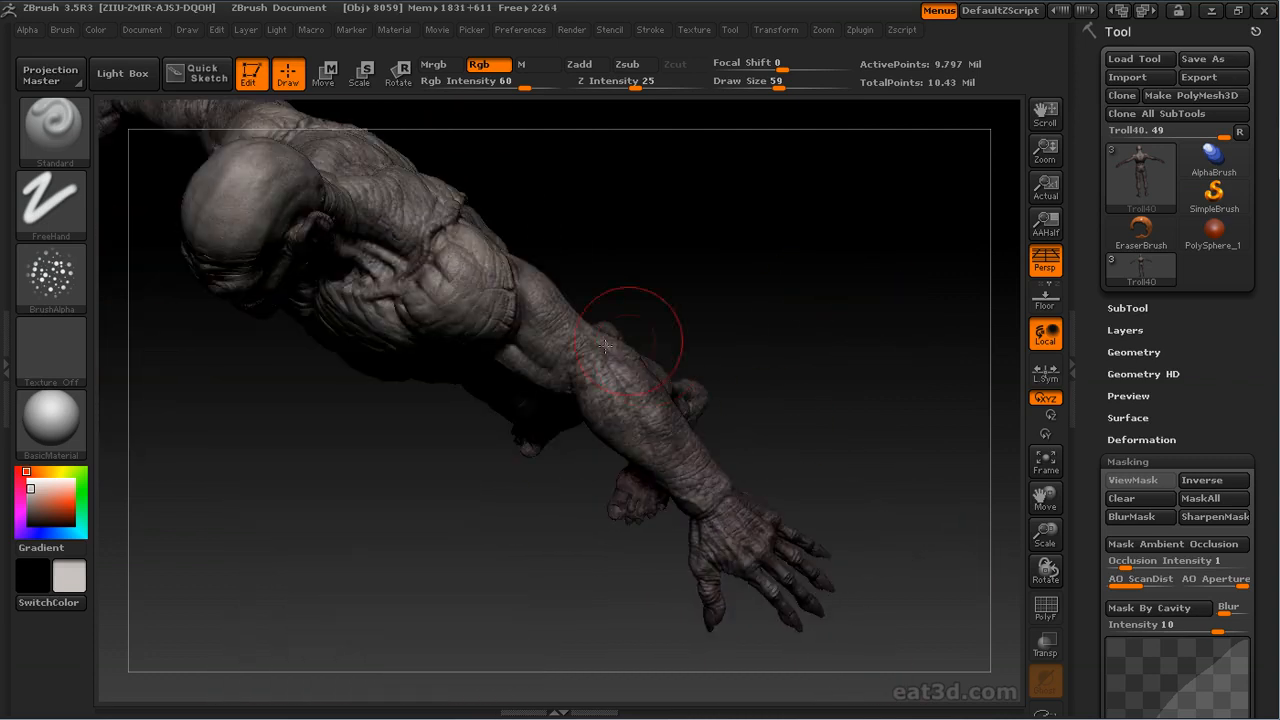
Build up light grey speckles around the elbow, all sides of the forearm and the wrist
{"action": "left_click_drag", "start_coordinate": [596, 424], "coordinate": [638, 378]}
{"action": "left_click_drag", "start_coordinate": [677, 312], "coordinate": [591, 263]}
{"action": "left_click_drag", "start_coordinate": [612, 382], "coordinate": [566, 420]}
{"action": "left_click_drag", "start_coordinate": [555, 504], "coordinate": [454, 500]}
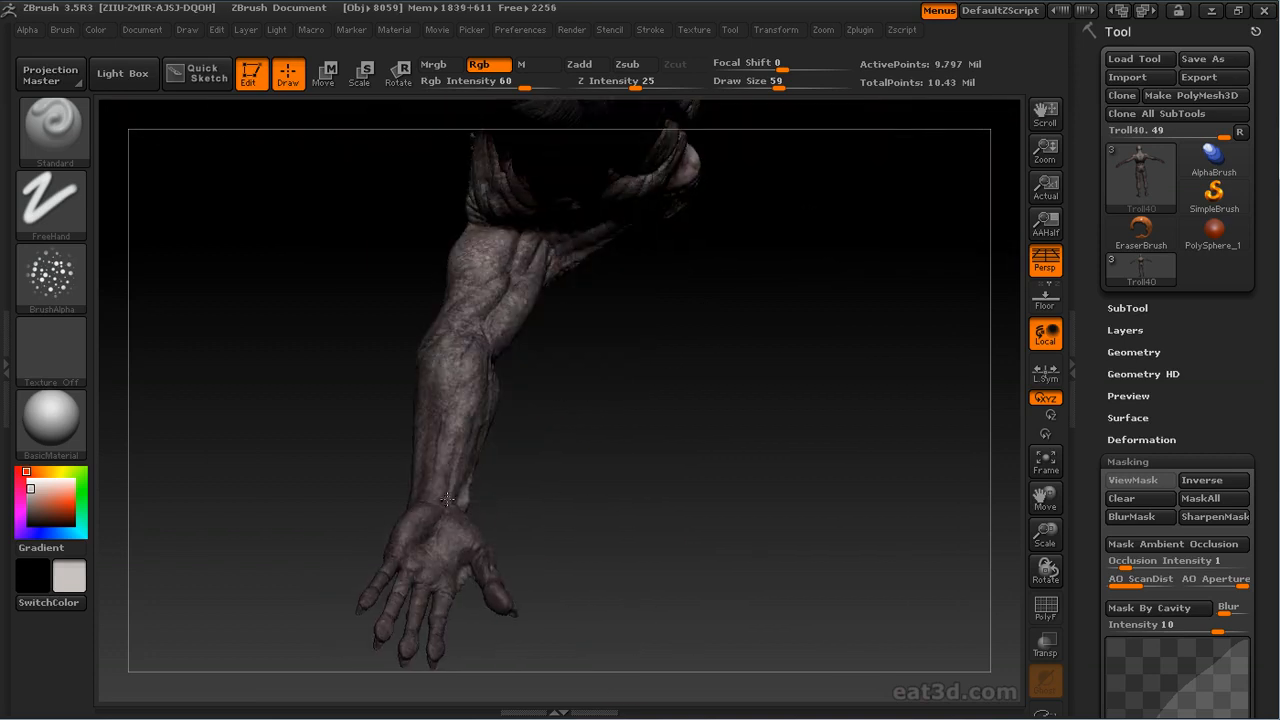
{"action": "left_click_drag", "start_coordinate": [454, 434], "coordinate": [431, 502]}
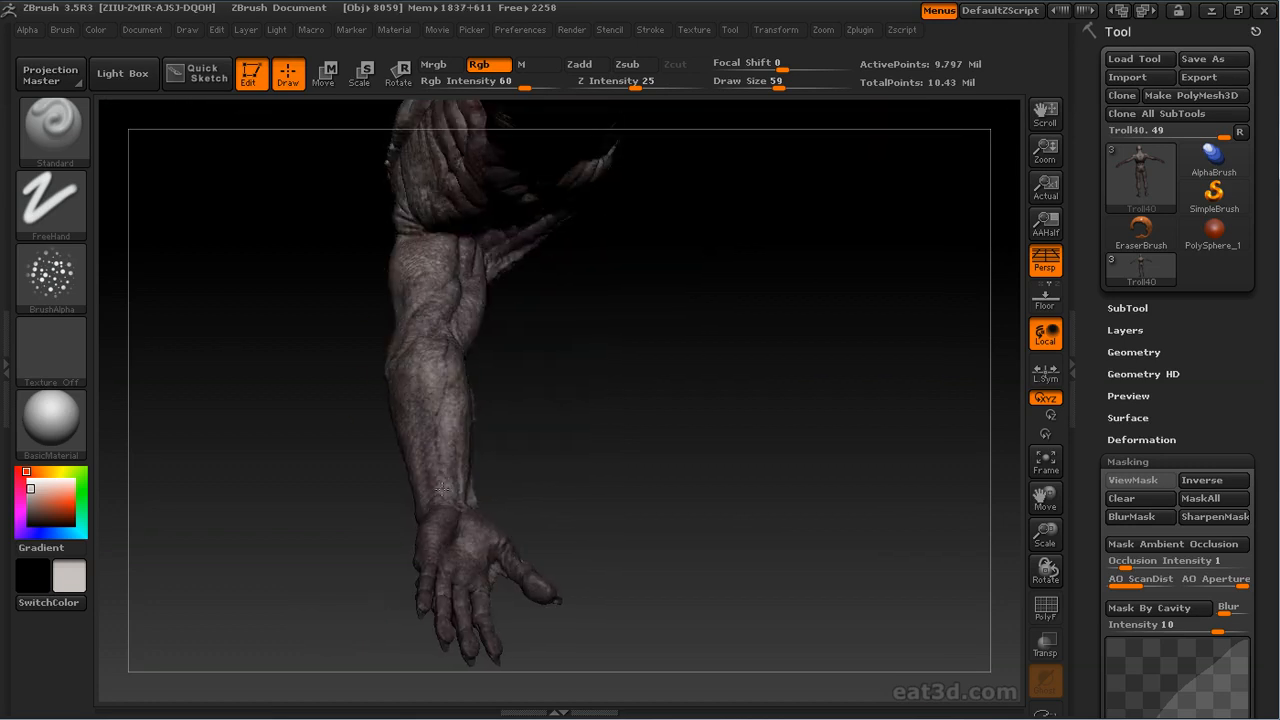
{"action": "left_click_drag", "start_coordinate": [521, 331], "coordinate": [518, 279]}
{"action": "left_click_drag", "start_coordinate": [323, 360], "coordinate": [560, 338]}
{"action": "mouse_move", "coordinate": [690, 368]}
{"action": "left_mouse_down"}
{"action": "mouse_move", "coordinate": [743, 383]}
{"action": "mouse_move", "coordinate": [575, 319]}
{"action": "mouse_move", "coordinate": [553, 420]}
{"action": "left_mouse_up"}
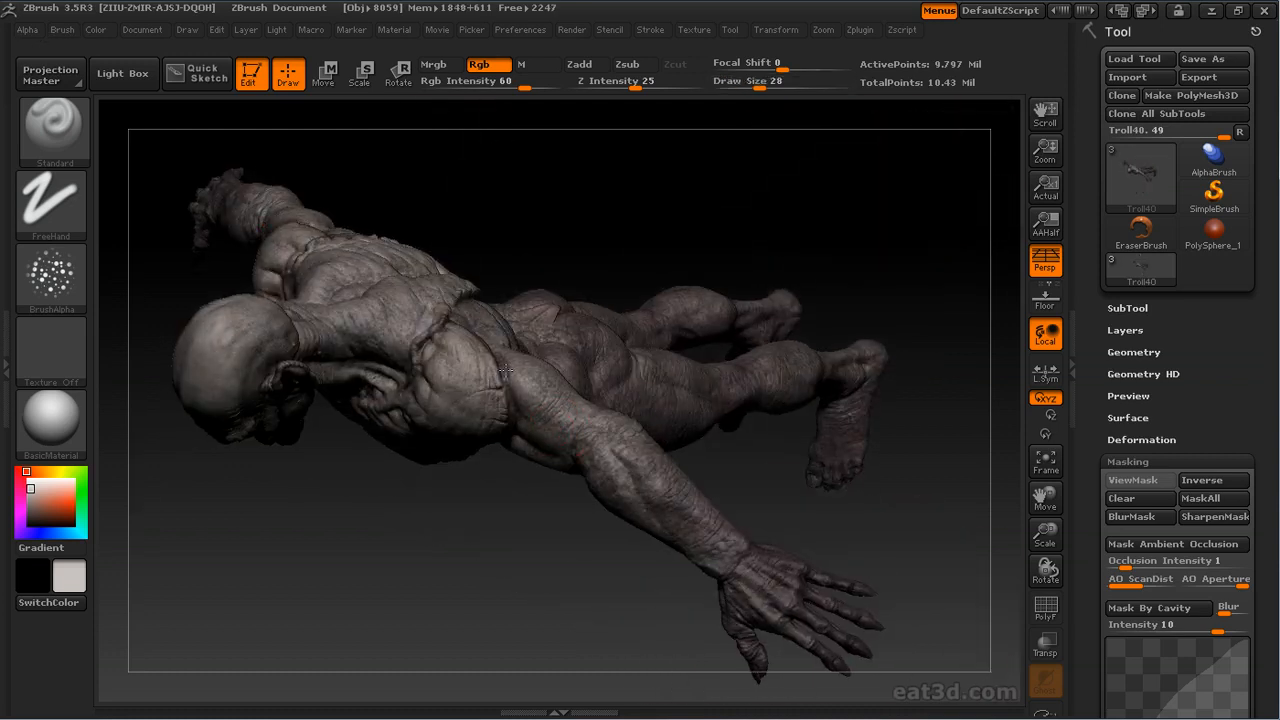
Set the draw size to 28 and paint light grey highlights over the back of the hand, knuckles and fingers
{"action": "left_click_drag", "start_coordinate": [751, 475], "coordinate": [668, 500]}
{"action": "left_click_drag", "start_coordinate": [828, 507], "coordinate": [560, 465]}
{"action": "mouse_move", "coordinate": [583, 408]}
{"action": "left_mouse_down"}
{"action": "mouse_move", "coordinate": [629, 409]}
{"action": "mouse_move", "coordinate": [501, 423]}
{"action": "mouse_move", "coordinate": [556, 486]}
{"action": "left_mouse_up"}
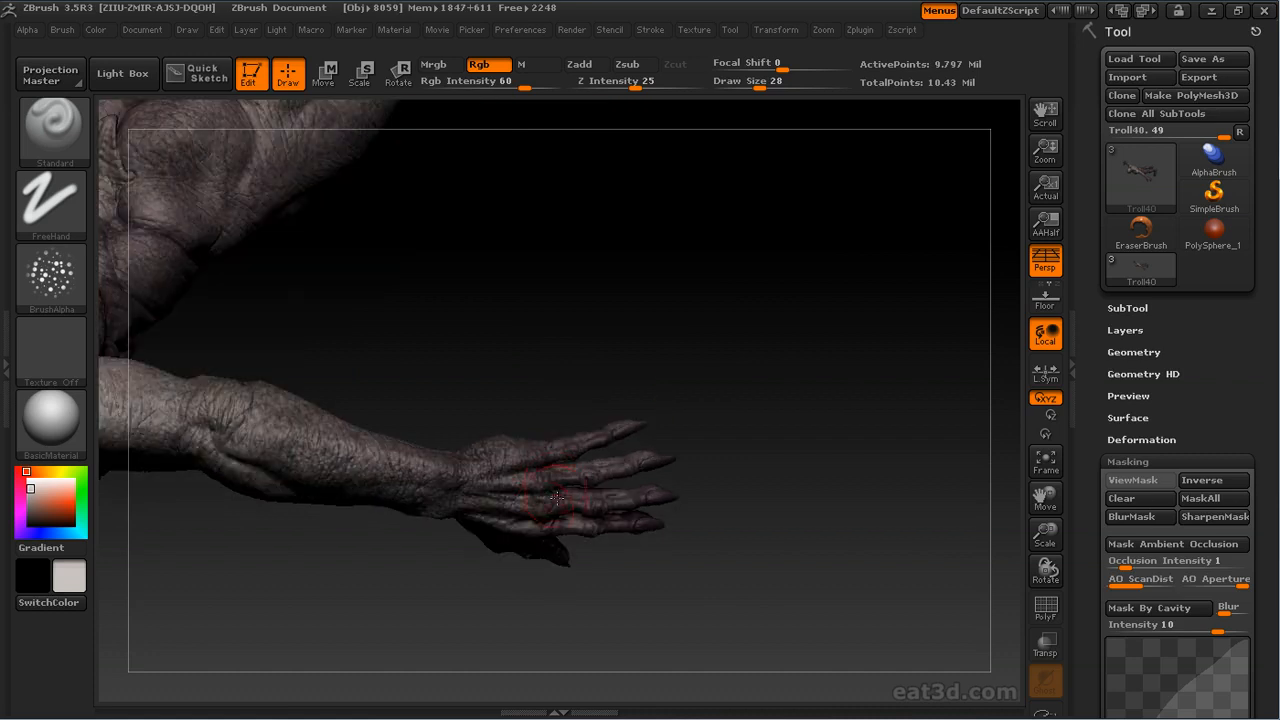
{"action": "left_click_drag", "start_coordinate": [473, 514], "coordinate": [568, 464]}
{"action": "left_click_drag", "start_coordinate": [517, 402], "coordinate": [549, 397]}
{"action": "left_click_drag", "start_coordinate": [567, 479], "coordinate": [649, 506]}
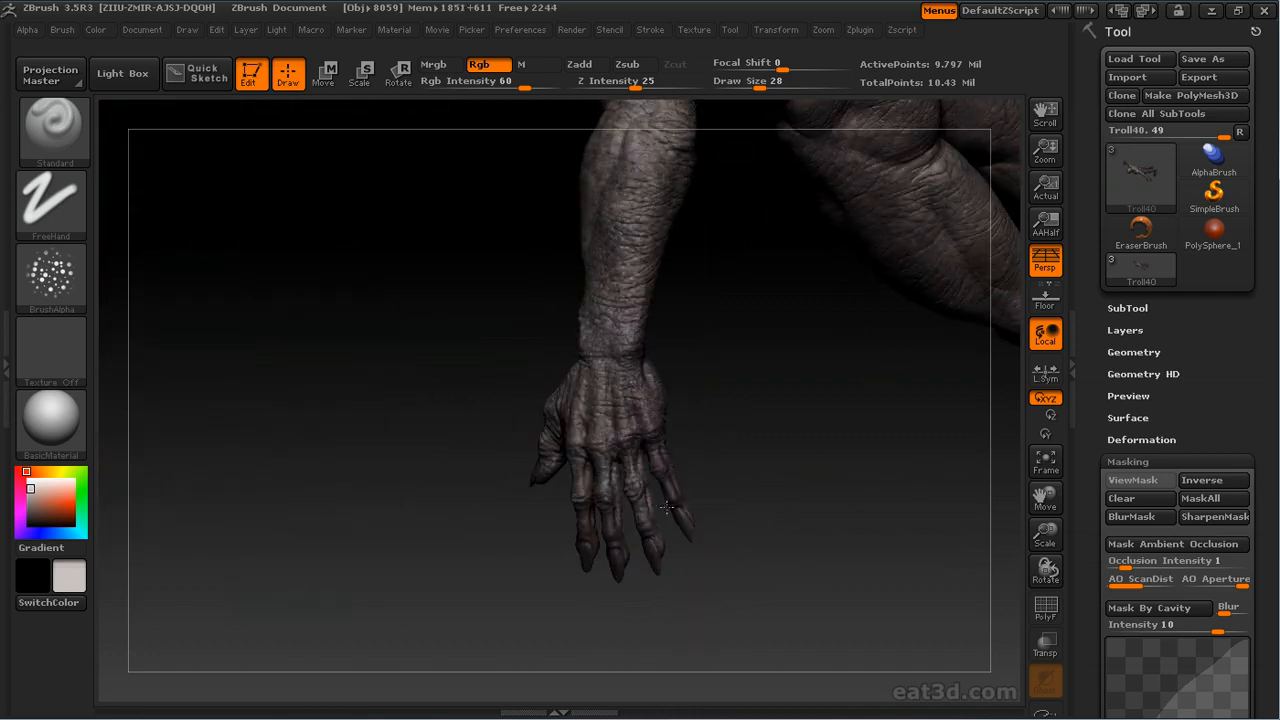
{"action": "left_click_drag", "start_coordinate": [673, 378], "coordinate": [640, 460]}
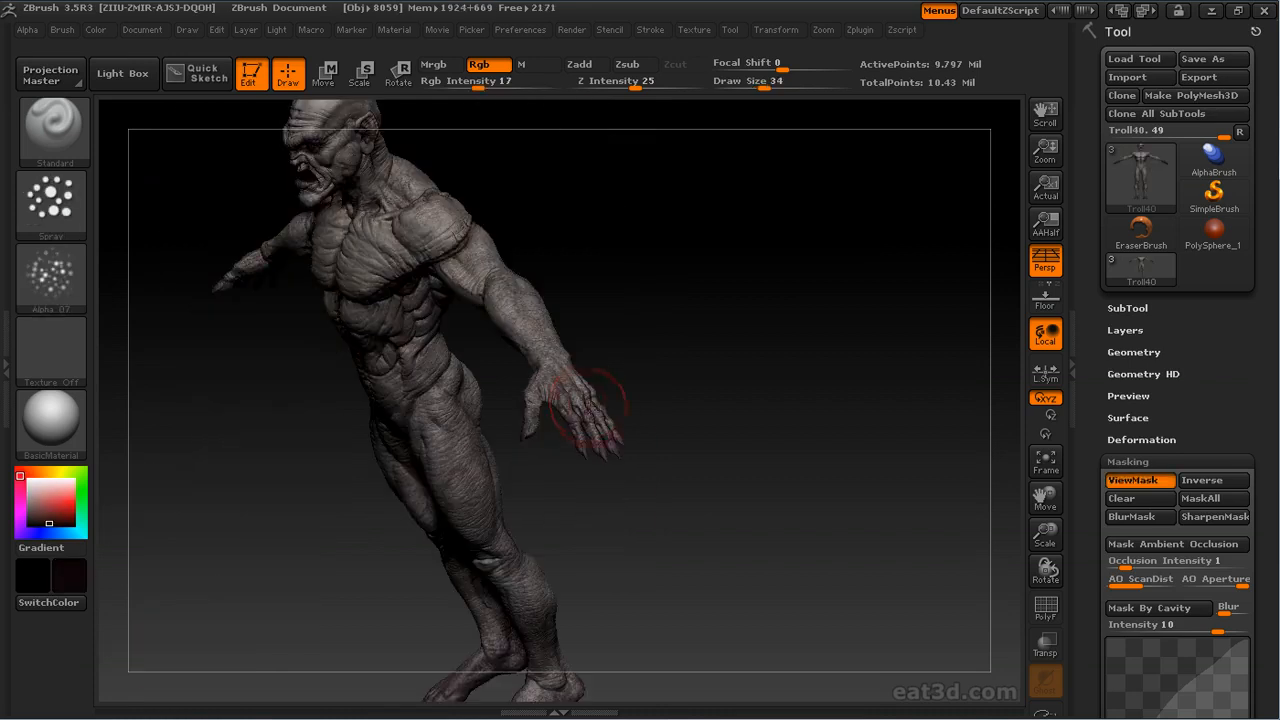
Spray near-black red speckles with Alpha 07 over the hand and forearm at draw size 34, raising Rgb Intensity to 73
{"action": "left_click_drag", "start_coordinate": [583, 388], "coordinate": [530, 372]}
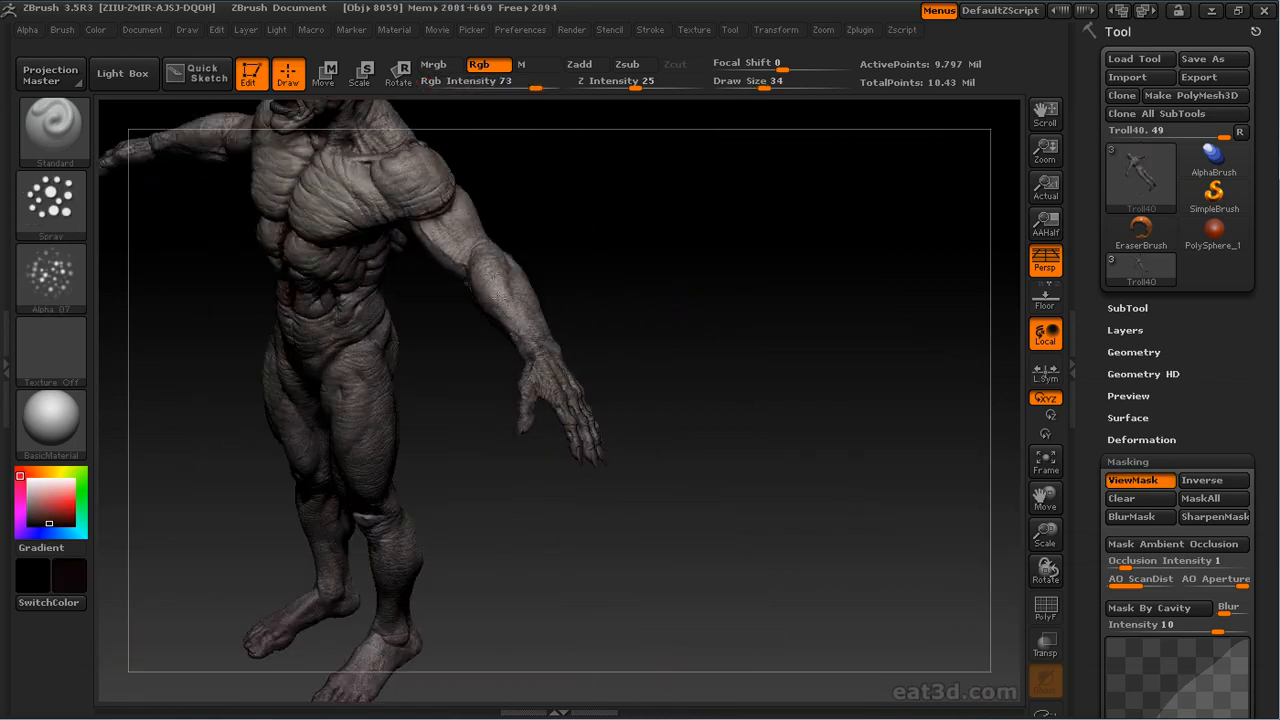
{"action": "left_click_drag", "start_coordinate": [515, 218], "coordinate": [492, 307]}
{"action": "left_click_drag", "start_coordinate": [674, 237], "coordinate": [563, 418]}
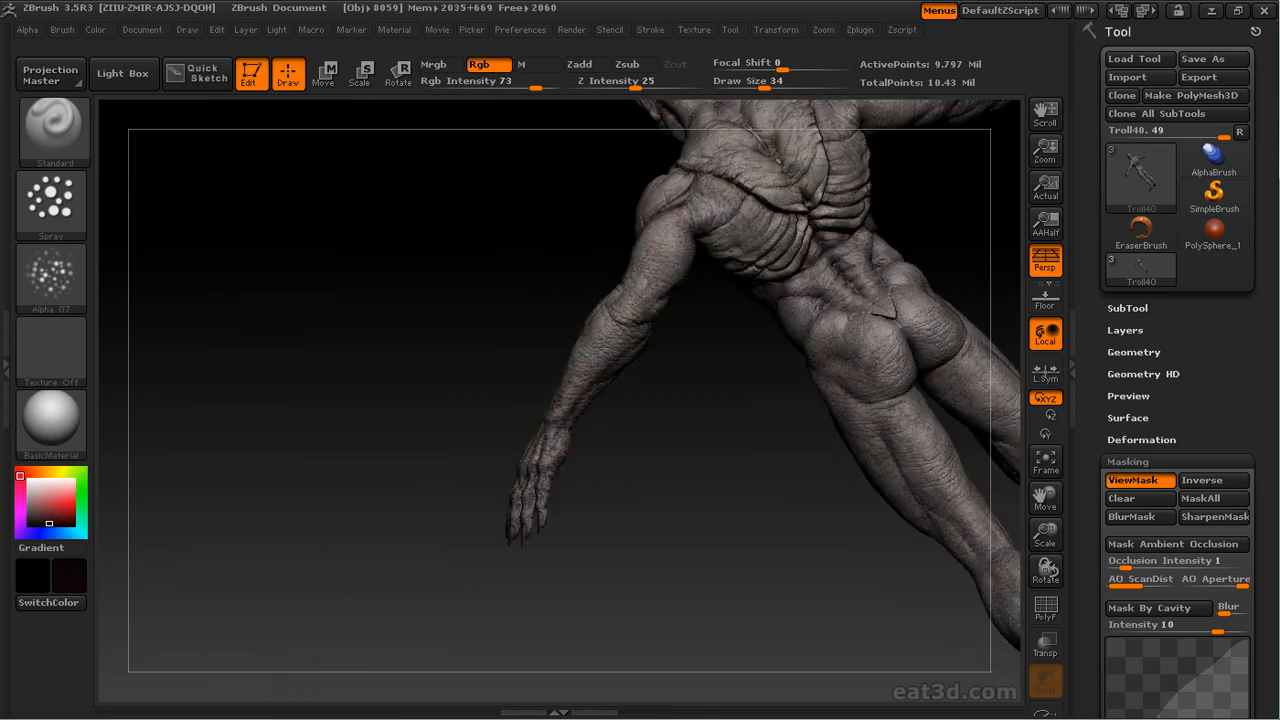
Spray dark speckles over the feet and lower legs, enlarging the draw size to 42
{"action": "left_click_drag", "start_coordinate": [518, 353], "coordinate": [740, 522]}
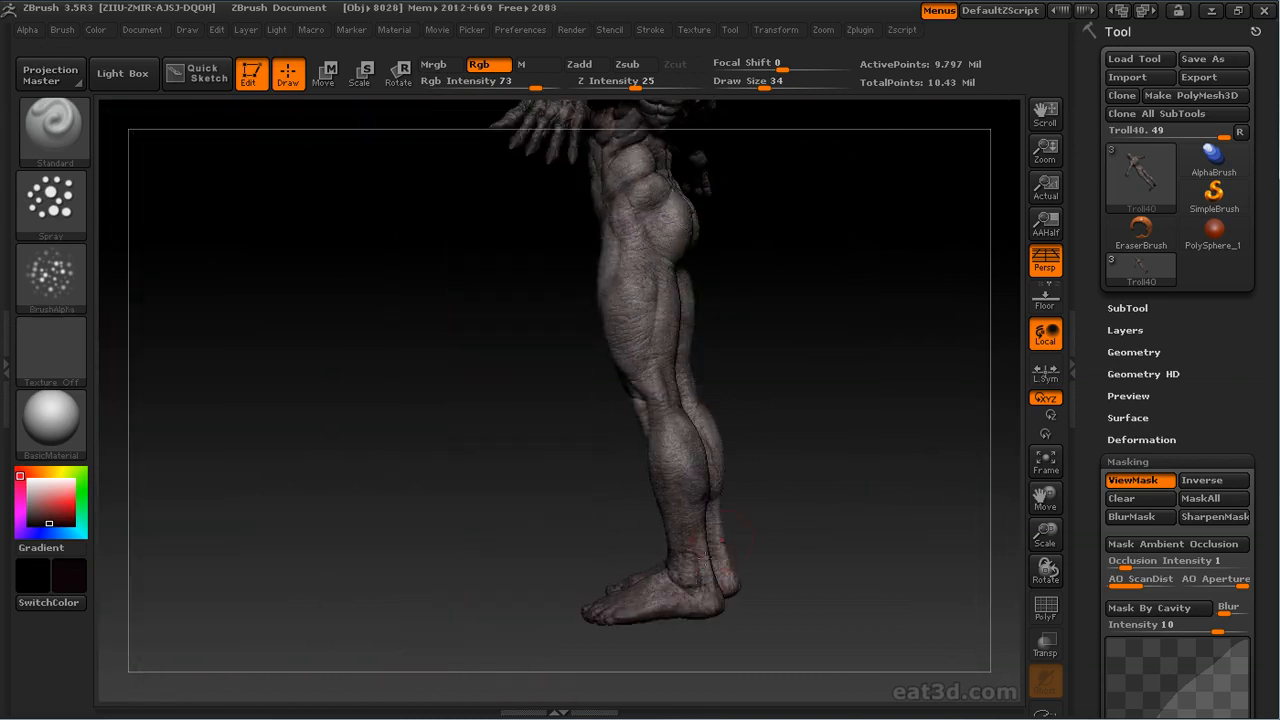
{"action": "mouse_move", "coordinate": [628, 602]}
{"action": "left_mouse_down"}
{"action": "mouse_move", "coordinate": [530, 598]}
{"action": "mouse_move", "coordinate": [800, 386]}
{"action": "mouse_move", "coordinate": [880, 400]}
{"action": "left_mouse_up"}
{"action": "key", "text": "s"}
{"action": "left_click", "coordinate": [676, 480]}
{"action": "left_click_drag", "start_coordinate": [817, 357], "coordinate": [789, 399]}
{"action": "left_click_drag", "start_coordinate": [815, 347], "coordinate": [766, 400], "text": "alt"}
{"action": "key", "text": "s"}
{"action": "left_click_drag", "start_coordinate": [740, 560], "coordinate": [740, 200], "text": "alt"}
Choose a dark blue-violet colour and spray it over the thighs and calves
{"action": "left_click", "coordinate": [51, 533]}
{"action": "left_click", "coordinate": [43, 514]}
{"action": "left_click_drag", "start_coordinate": [657, 386], "coordinate": [700, 380]}
{"action": "left_click", "coordinate": [22, 533]}
{"action": "left_click_drag", "start_coordinate": [786, 445], "coordinate": [666, 485]}
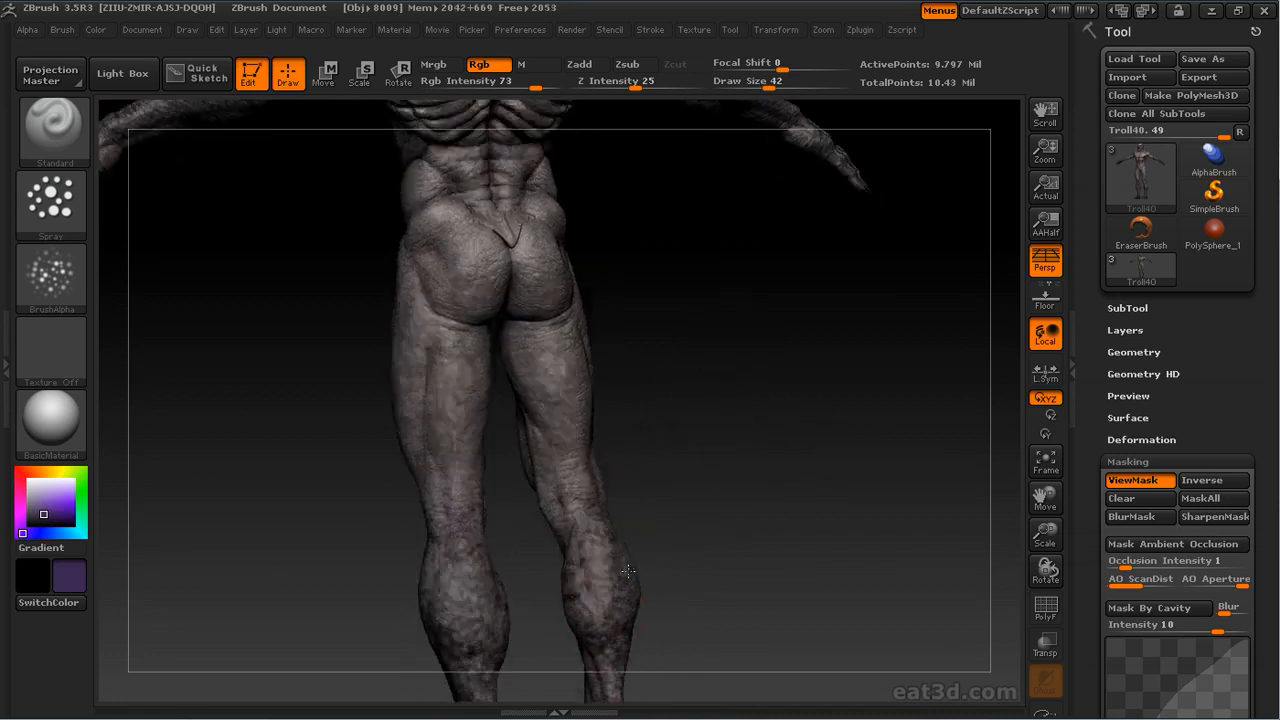
Choose a pale yellowish grey and spray it over the arms, chest and abdominal muscles at draw size 42
{"action": "left_click_drag", "start_coordinate": [660, 270], "coordinate": [640, 450], "text": "alt"}
{"action": "left_click_drag", "start_coordinate": [705, 165], "coordinate": [600, 371], "text": "alt"}
{"action": "left_click_drag", "start_coordinate": [585, 445], "coordinate": [681, 345]}
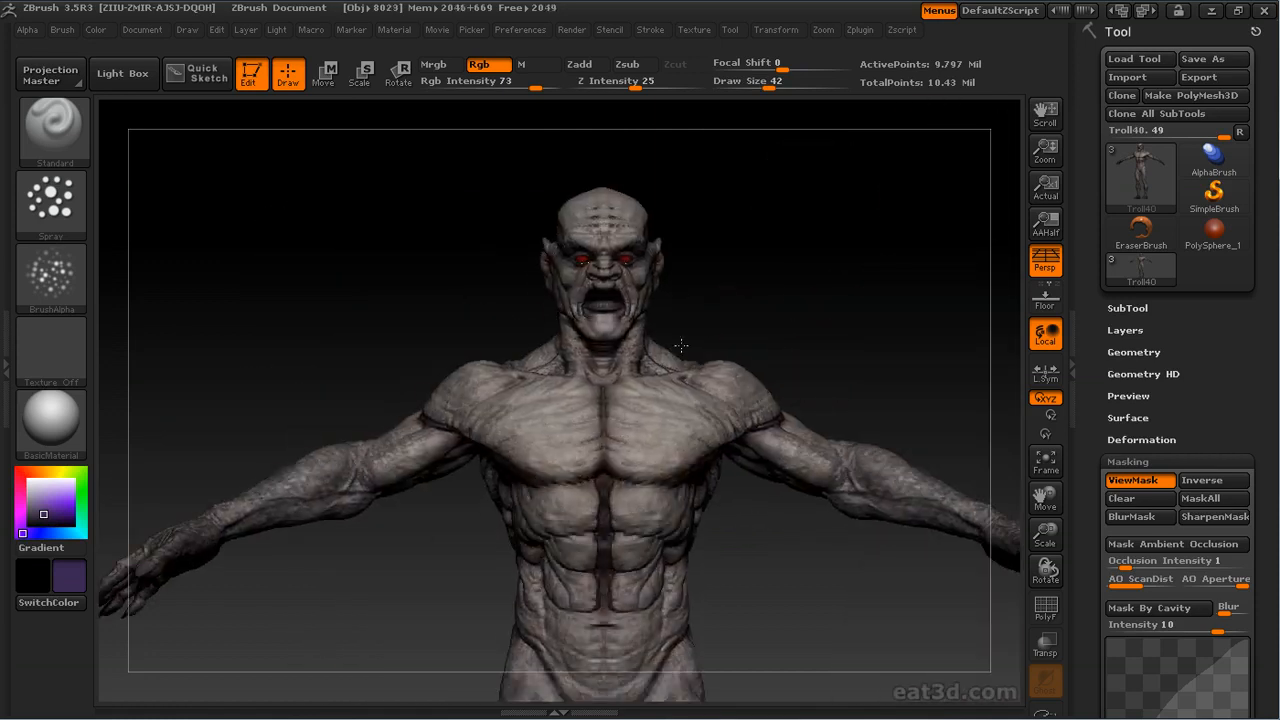
{"action": "left_click_drag", "start_coordinate": [447, 350], "coordinate": [293, 390]}
{"action": "left_click", "coordinate": [54, 471]}
{"action": "left_click_drag", "start_coordinate": [730, 370], "coordinate": [571, 383]}
{"action": "left_click_drag", "start_coordinate": [685, 442], "coordinate": [514, 340]}
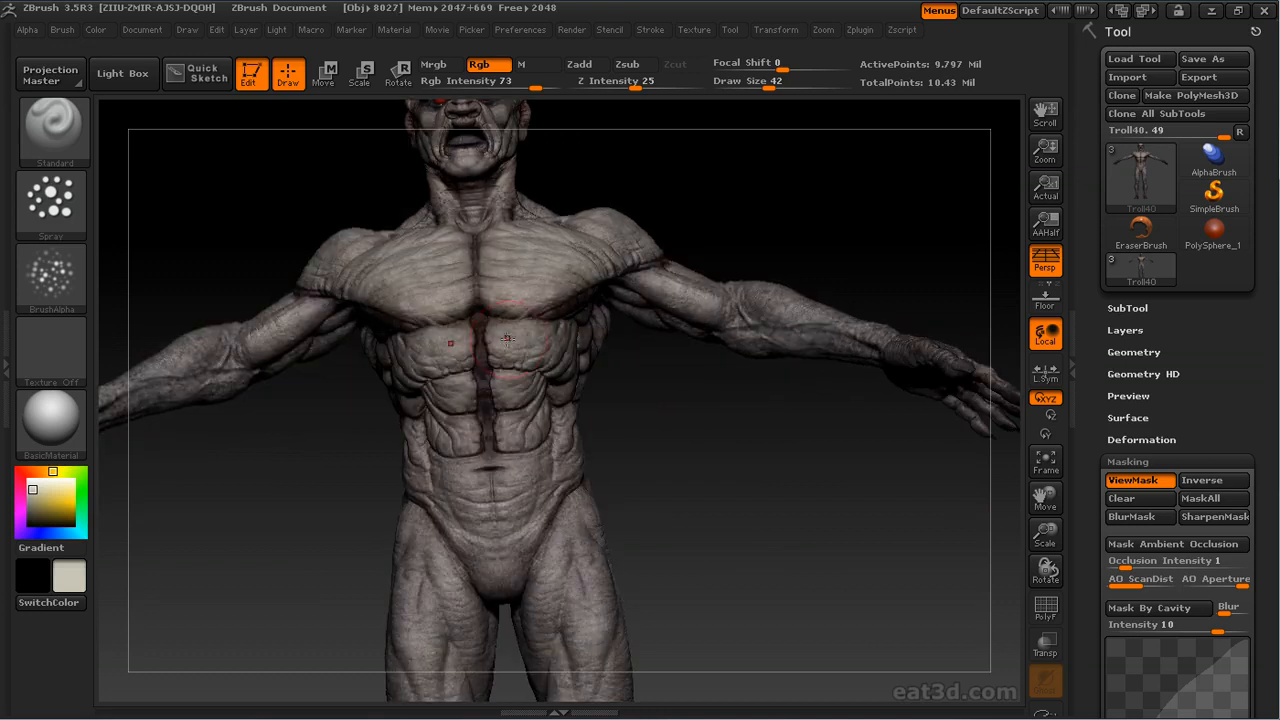
{"action": "left_click_drag", "start_coordinate": [673, 521], "coordinate": [540, 425]}
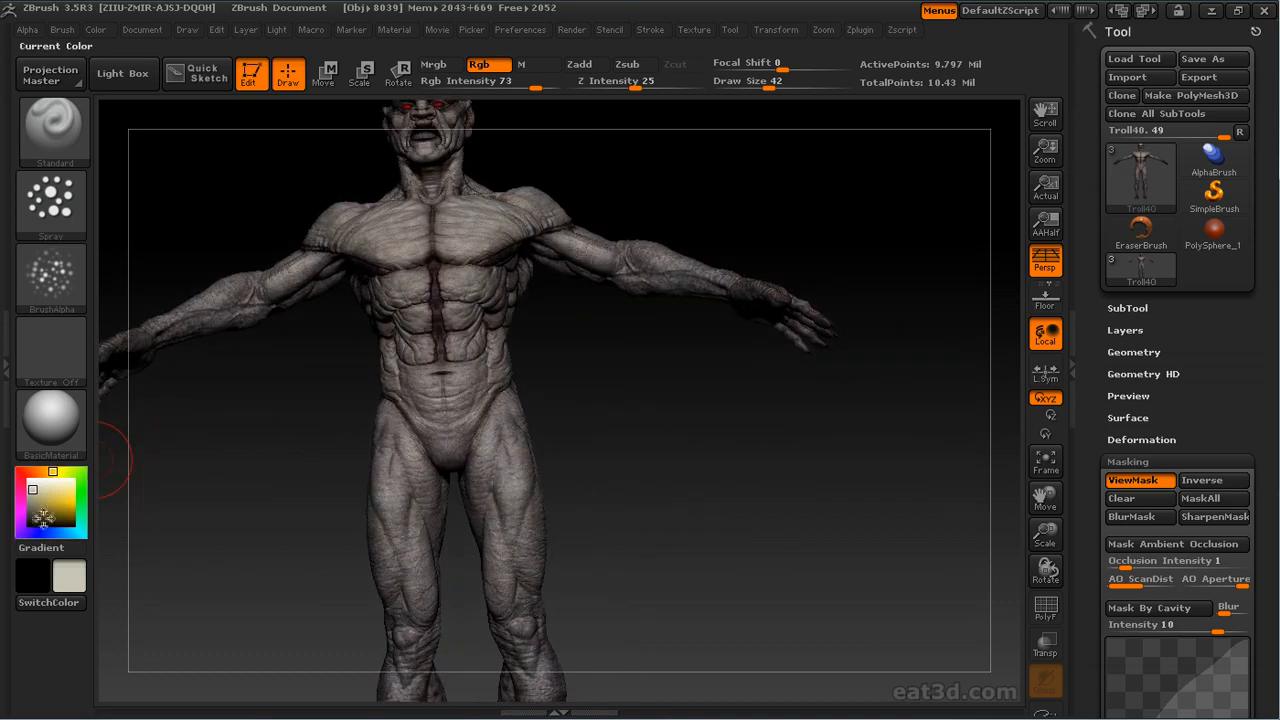
Paint dark violet, dark red and dark purple tones over the ribs of the back, reducing the draw size to 25
{"action": "left_click_drag", "start_coordinate": [604, 521], "coordinate": [259, 266]}
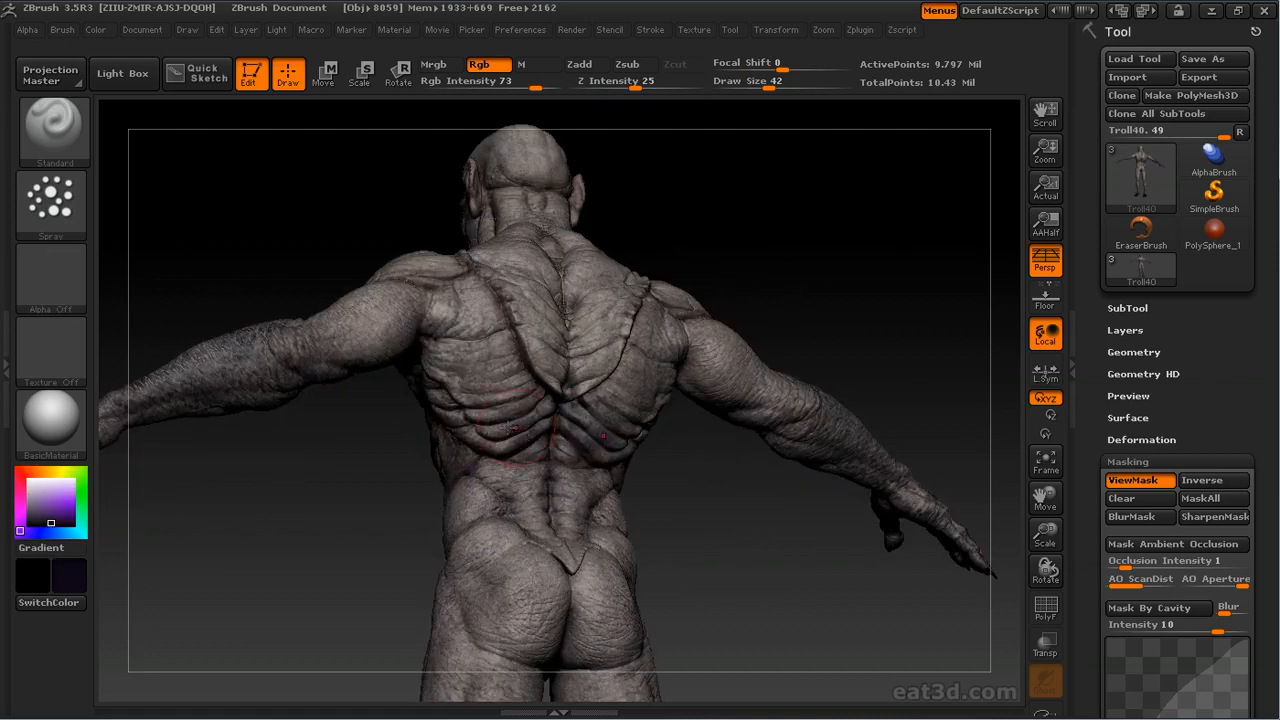
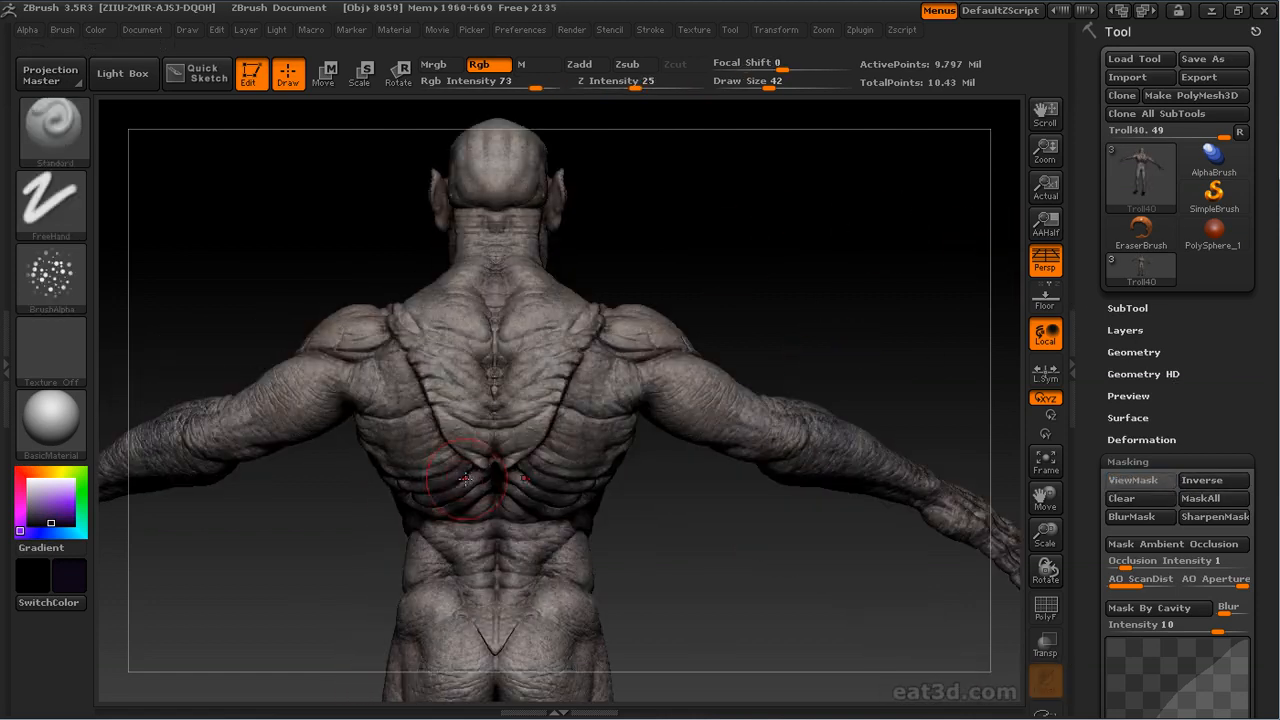
{"action": "left_click", "coordinate": [54, 518]}
{"action": "left_click_drag", "start_coordinate": [240, 538], "coordinate": [408, 485]}
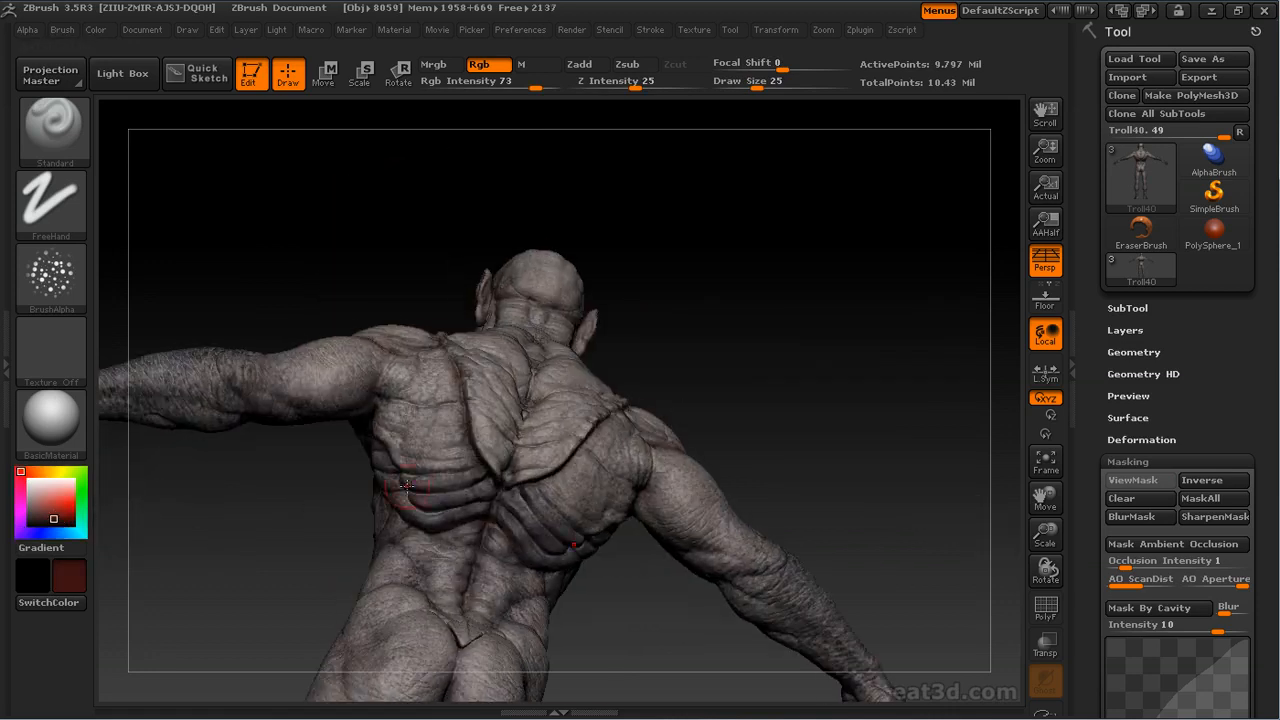
{"action": "left_click", "coordinate": [20, 513]}
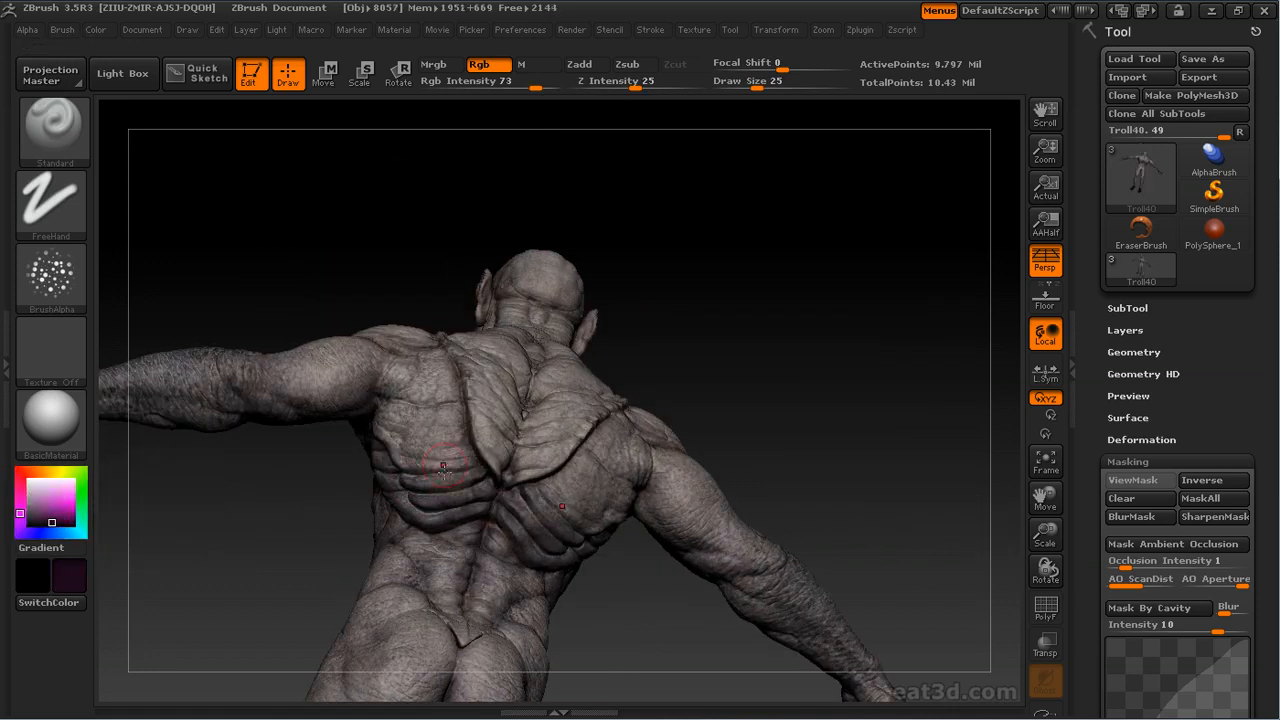
Choose a dark reddish brown and paint the raised moles on the face without an alpha at draw size 7
{"action": "key", "text": "c"}
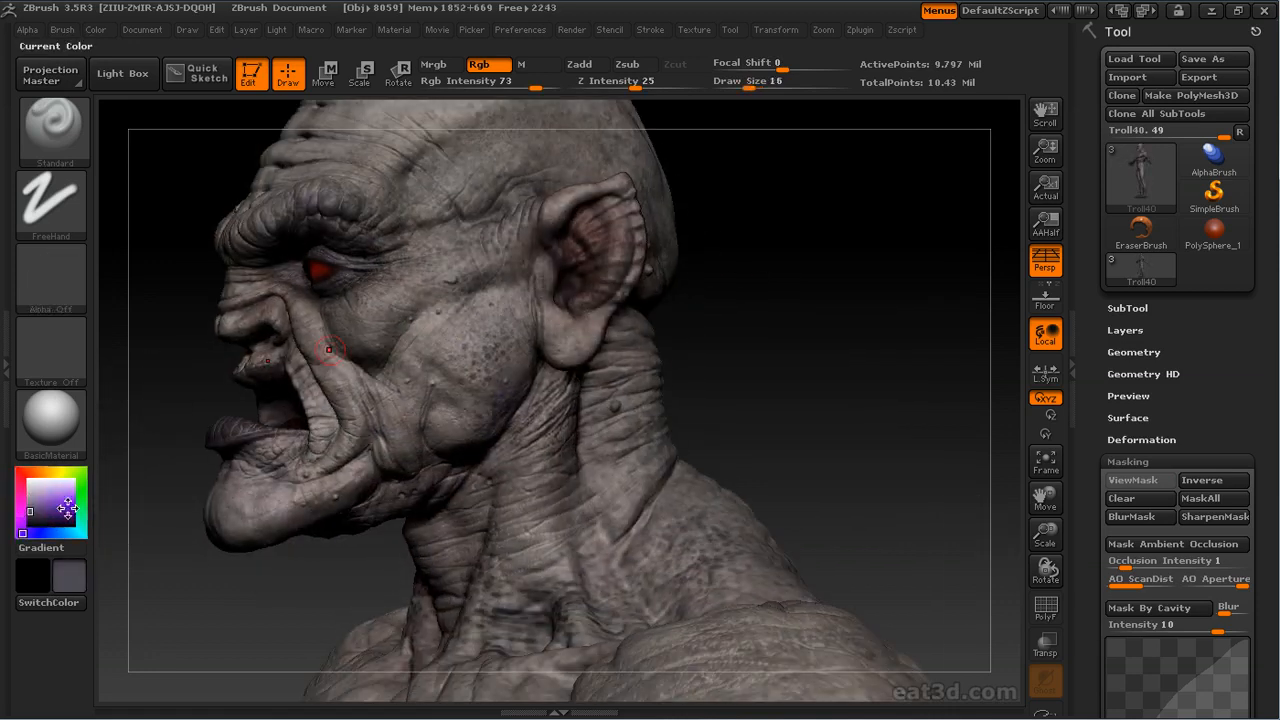
{"action": "key", "text": "bracketleft"}
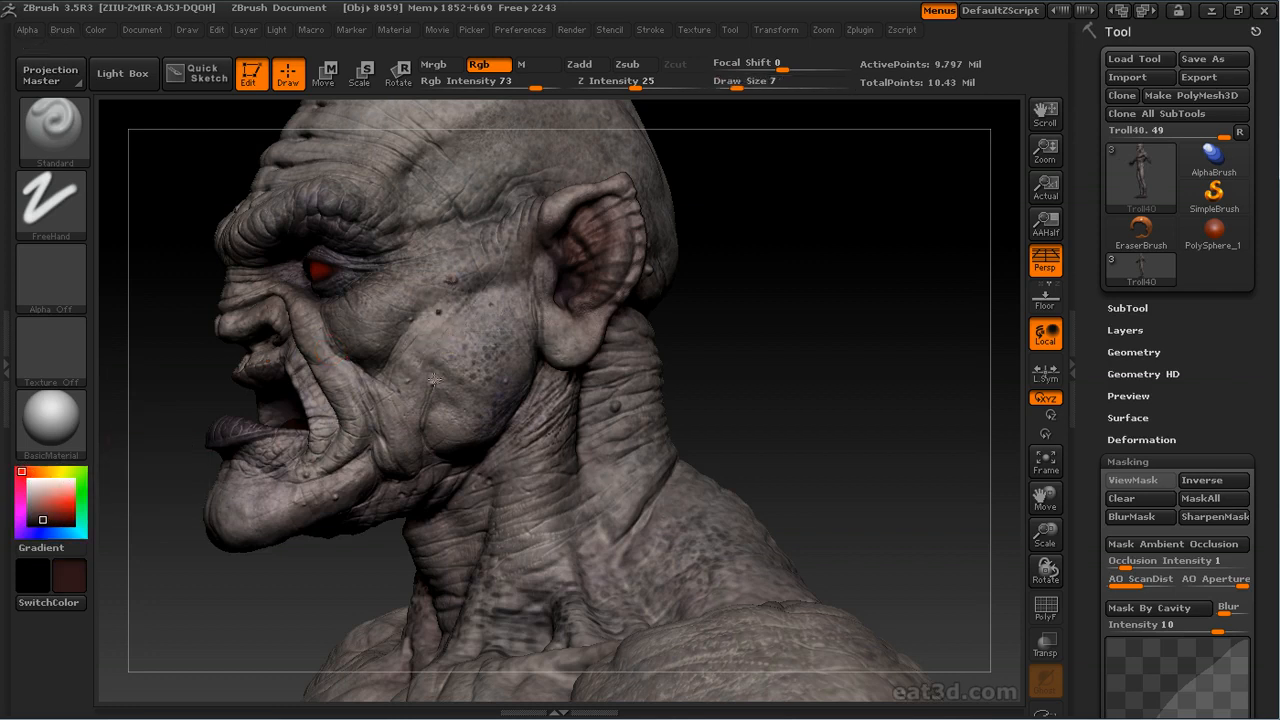
Set the Spray stroke, undo the Alpha 14 test strokes, and spray dark reddish-brown speckles on the cheek with Alpha 07 at draw size 84
{"action": "left_click", "coordinate": [50, 278]}
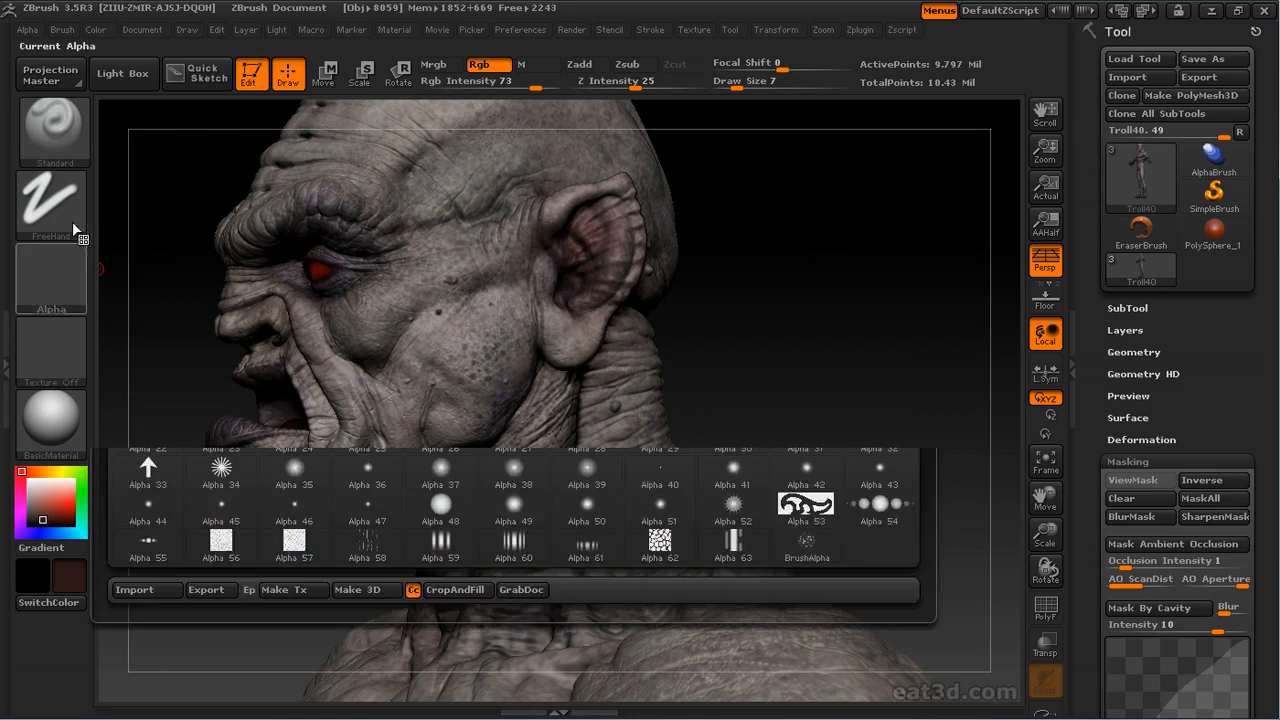
{"action": "left_click", "coordinate": [50, 278]}
{"action": "left_click", "coordinate": [366, 403]}
{"action": "left_click", "coordinate": [50, 226]}
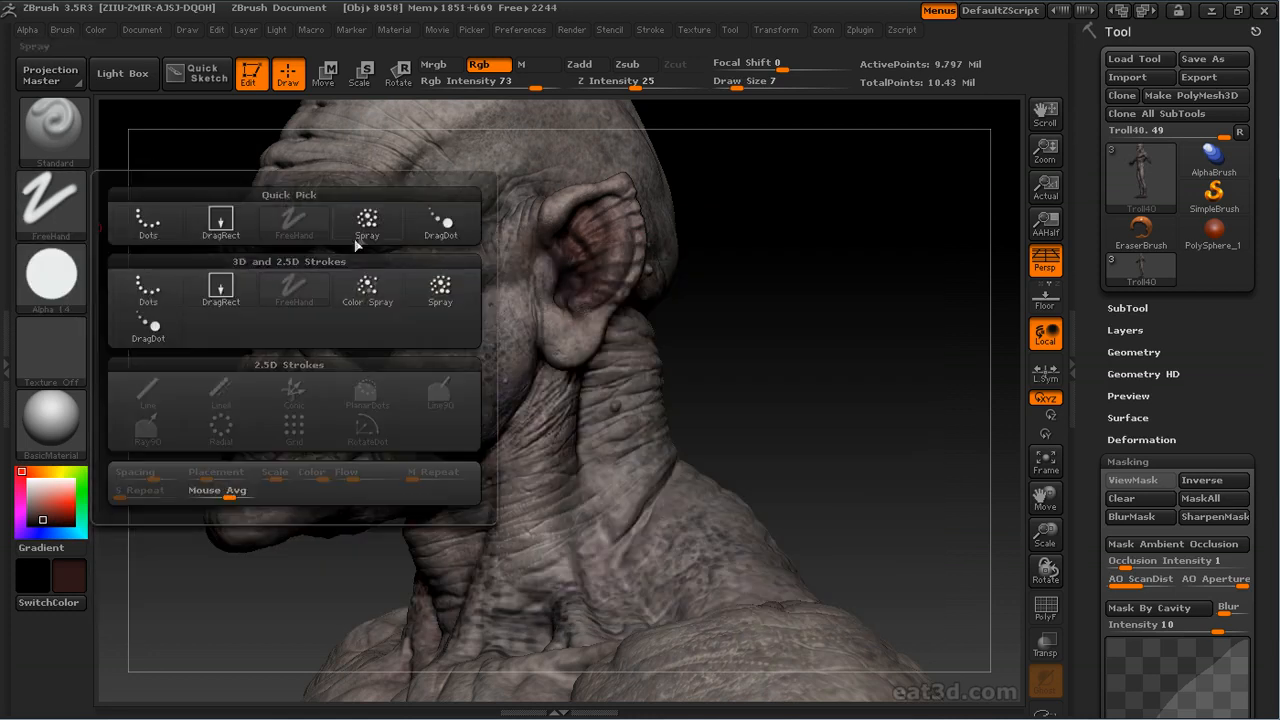
{"action": "left_click", "coordinate": [346, 252]}
{"action": "key", "text": "ctrl+z"}
{"action": "key", "text": "ctrl+z"}
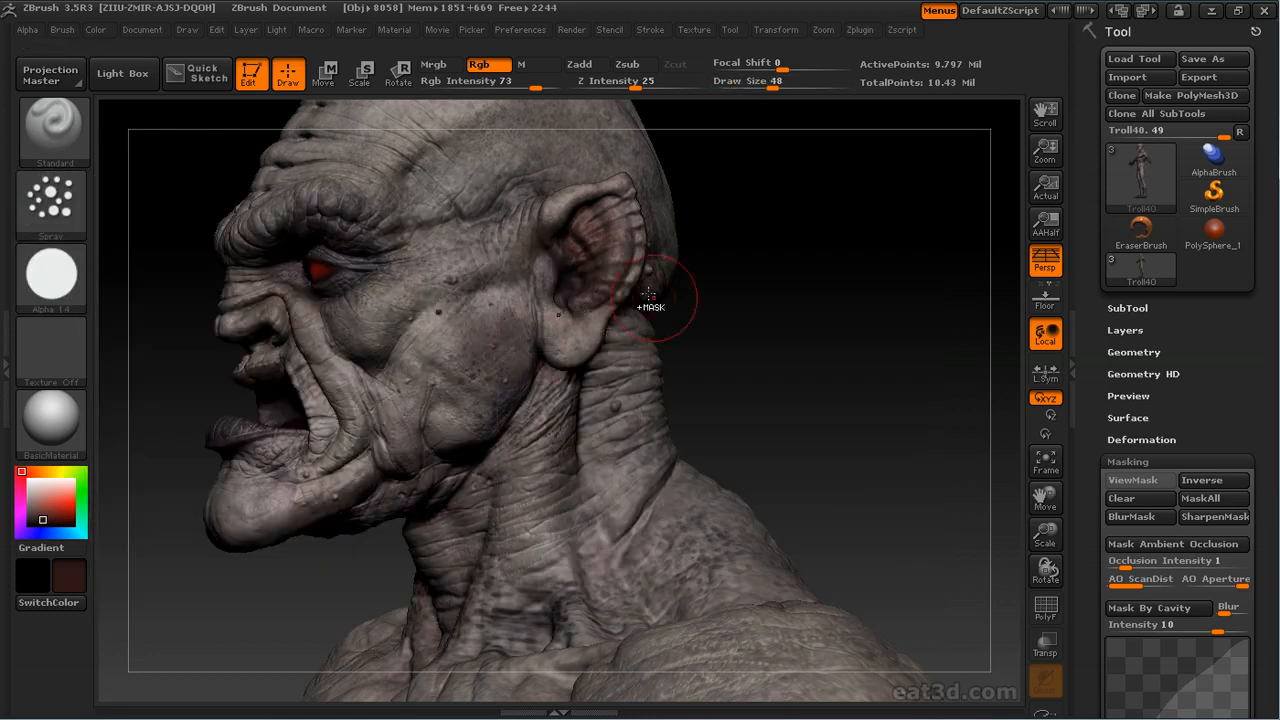
{"action": "key", "text": "ctrl+z"}
{"action": "left_click", "coordinate": [58, 281]}
{"action": "left_click", "coordinate": [436, 345]}
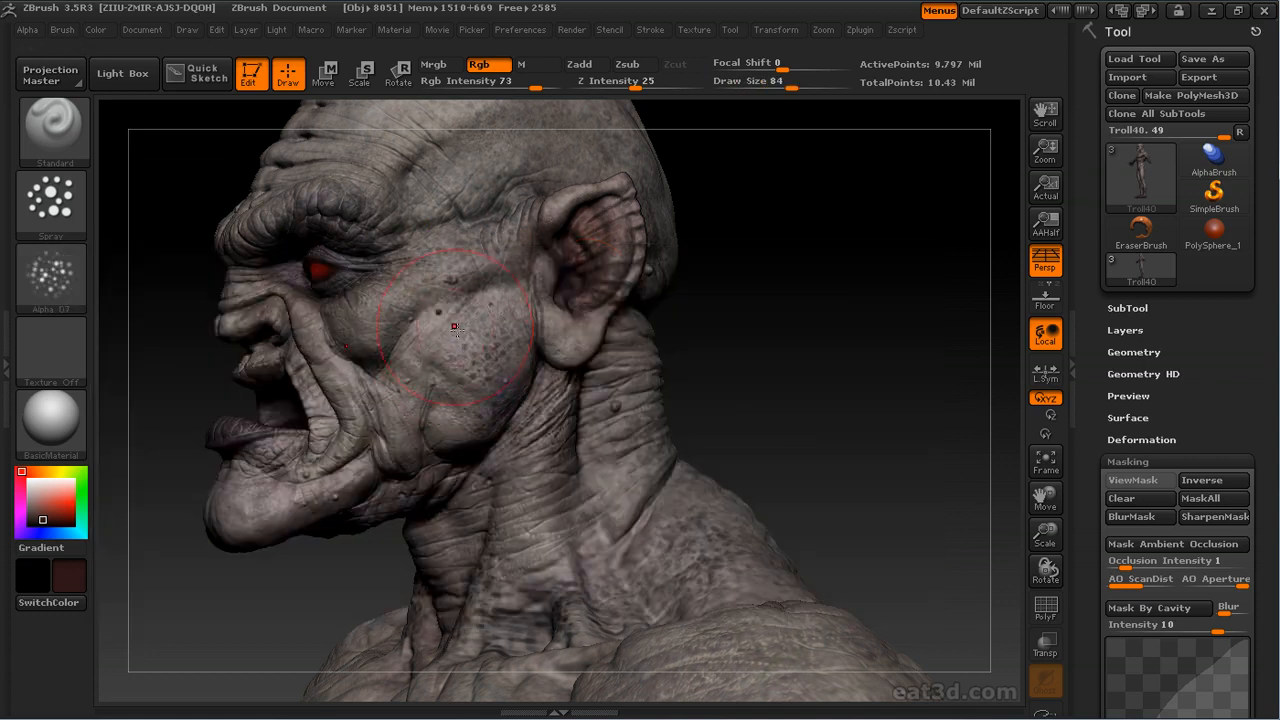
Spray a dark blue-violet over the head with Alpha 23 at draw size 35 and Rgb Intensity 75
{"action": "left_click", "coordinate": [80, 271]}
{"action": "left_click", "coordinate": [587, 293]}
{"action": "mouse_move", "coordinate": [811, 297]}
{"action": "left_mouse_down"}
{"action": "mouse_move", "coordinate": [829, 200]}
{"action": "mouse_move", "coordinate": [492, 190]}
{"action": "mouse_move", "coordinate": [370, 215]}
{"action": "mouse_move", "coordinate": [240, 320]}
{"action": "mouse_move", "coordinate": [245, 350]}
{"action": "left_mouse_up"}
{"action": "key", "text": "bracketleft"}
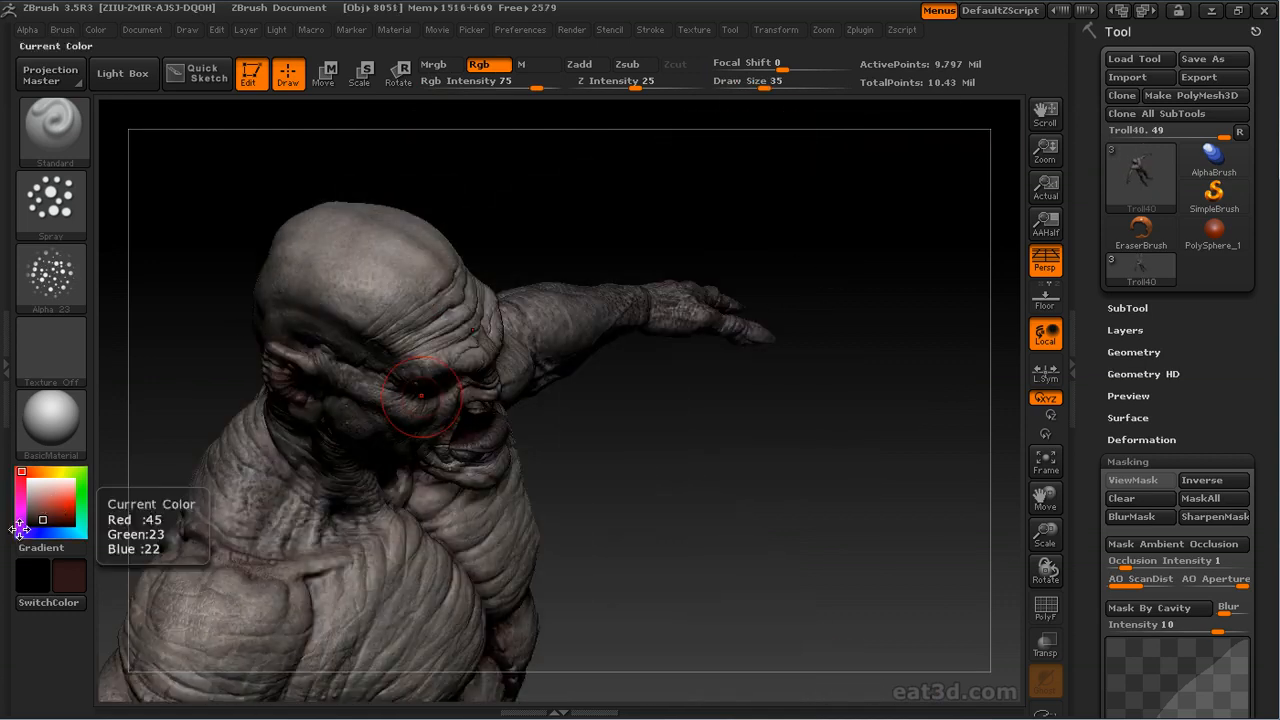
{"action": "left_click", "coordinate": [20, 530]}
{"action": "left_click_drag", "start_coordinate": [330, 400], "coordinate": [460, 267]}
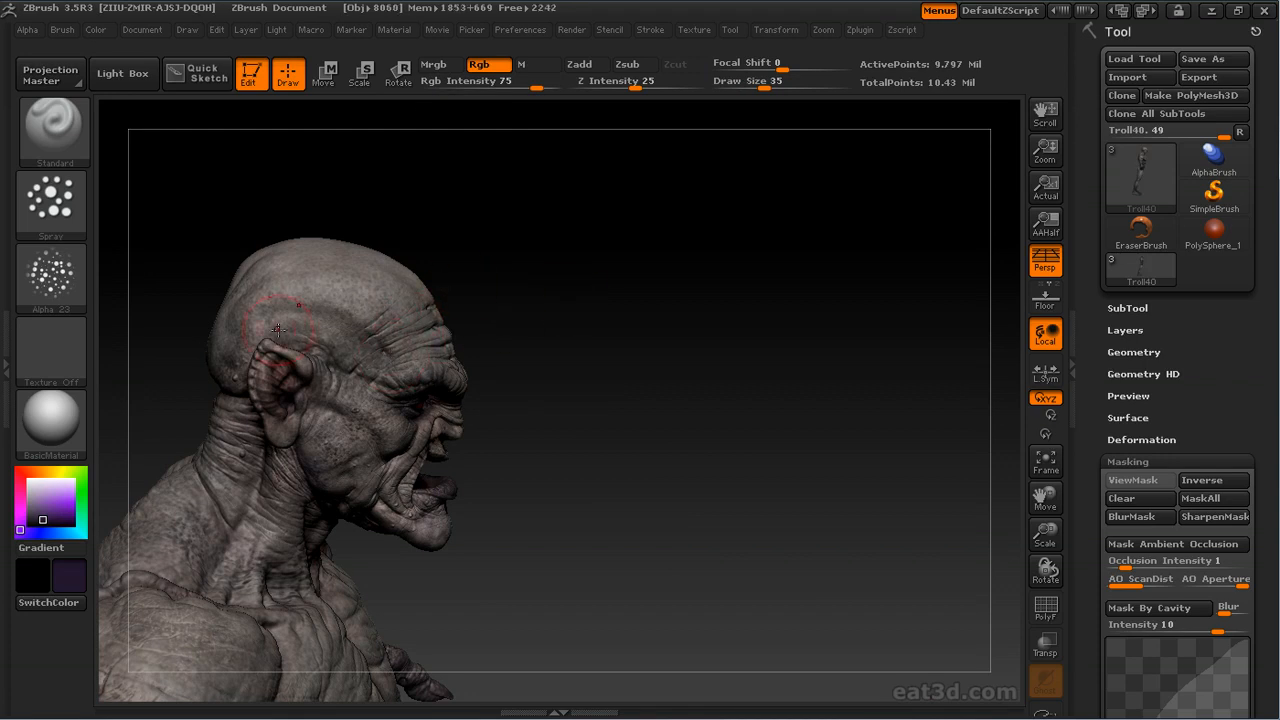
Enlarge the draw size to 58 and spray the dark violet speckles over the upper back and shoulders
{"action": "left_click_drag", "start_coordinate": [505, 322], "coordinate": [720, 366]}
{"action": "mouse_move", "coordinate": [686, 240]}
{"action": "left_mouse_down"}
{"action": "mouse_move", "coordinate": [865, 355]}
{"action": "mouse_move", "coordinate": [1000, 378]}
{"action": "left_mouse_up"}
{"action": "key", "text": "s"}
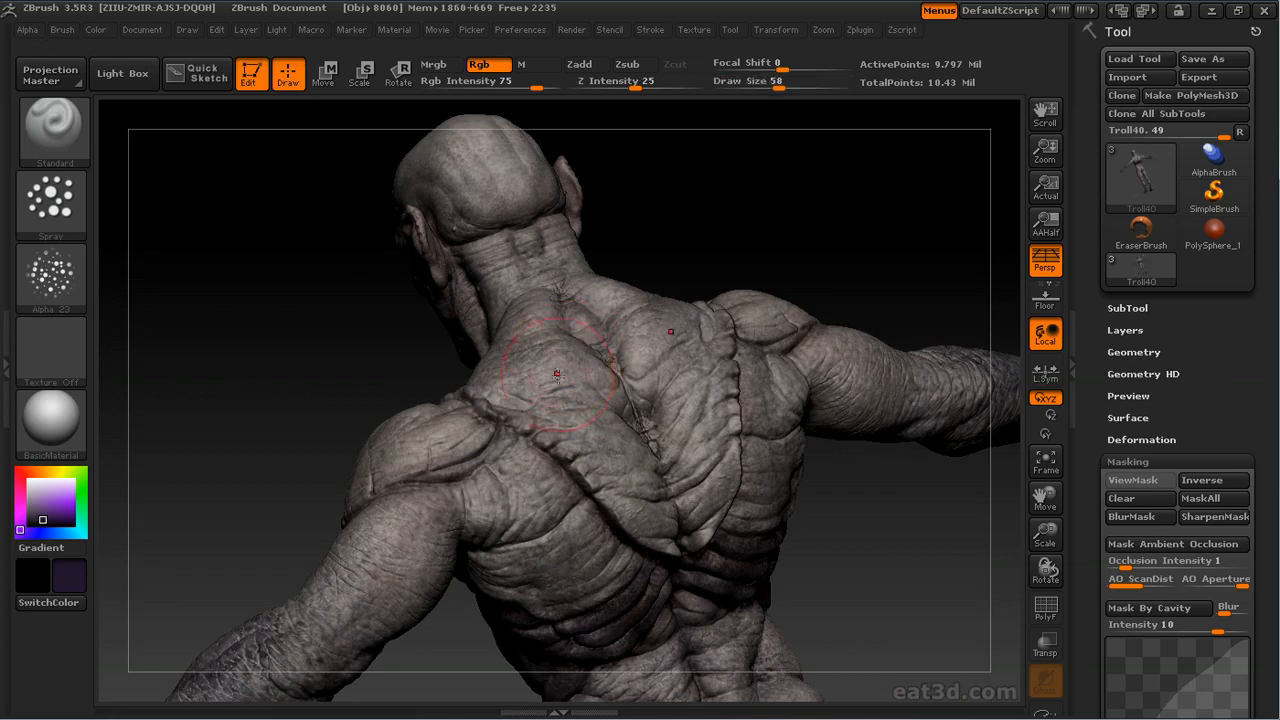
{"action": "left_click_drag", "start_coordinate": [708, 246], "coordinate": [611, 333]}
Reduce the draw size to 37 and spray the dark violet speckles over the chest and shoulders
{"action": "left_click_drag", "start_coordinate": [850, 570], "coordinate": [885, 480], "text": "alt"}
{"action": "left_click_drag", "start_coordinate": [894, 389], "coordinate": [965, 355], "text": "alt"}
{"action": "left_click_drag", "start_coordinate": [289, 494], "coordinate": [599, 409]}
{"action": "key", "text": "s"}
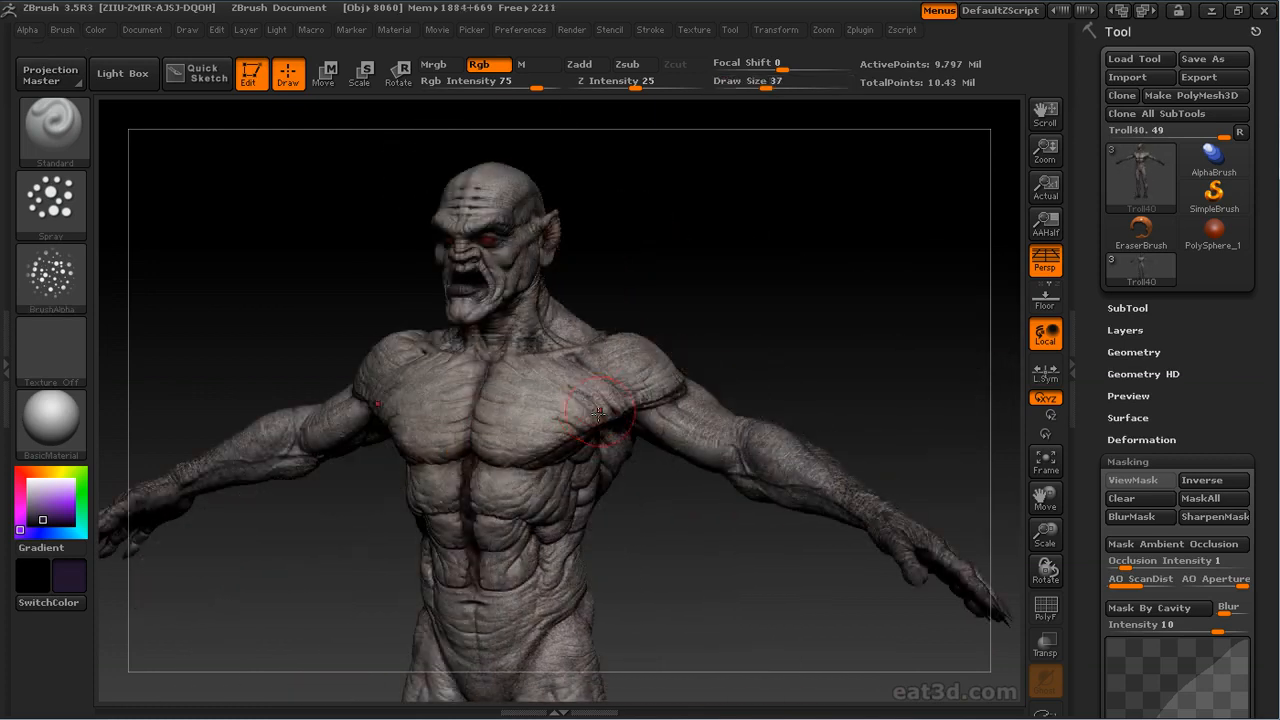
{"action": "left_click_drag", "start_coordinate": [720, 355], "coordinate": [782, 358]}
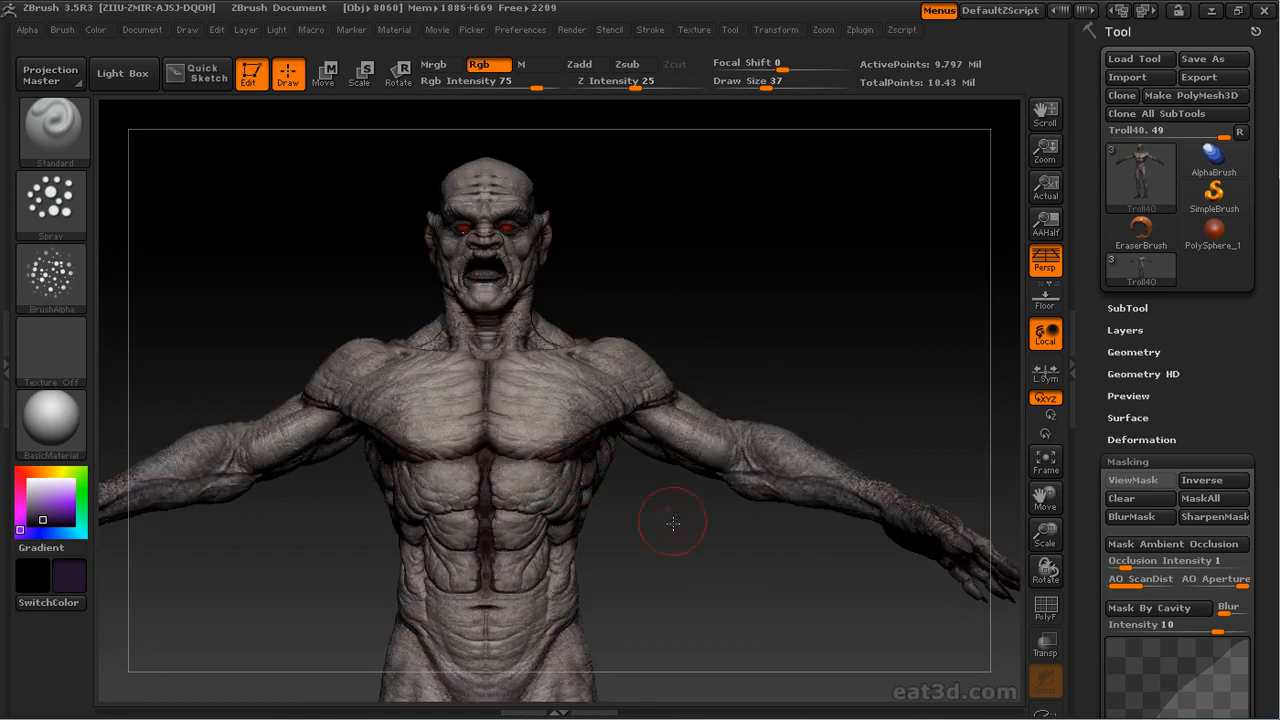
Spray dark violet speckles over the thighs, buttocks and calves at draw size 37
{"action": "left_click_drag", "start_coordinate": [722, 285], "coordinate": [635, 215]}
{"action": "mouse_move", "coordinate": [596, 517]}
{"action": "left_mouse_down"}
{"action": "mouse_move", "coordinate": [749, 531]}
{"action": "mouse_move", "coordinate": [793, 483]}
{"action": "mouse_move", "coordinate": [534, 391]}
{"action": "mouse_move", "coordinate": [674, 281]}
{"action": "mouse_move", "coordinate": [577, 346]}
{"action": "mouse_move", "coordinate": [673, 348]}
{"action": "mouse_move", "coordinate": [817, 295]}
{"action": "left_mouse_up"}
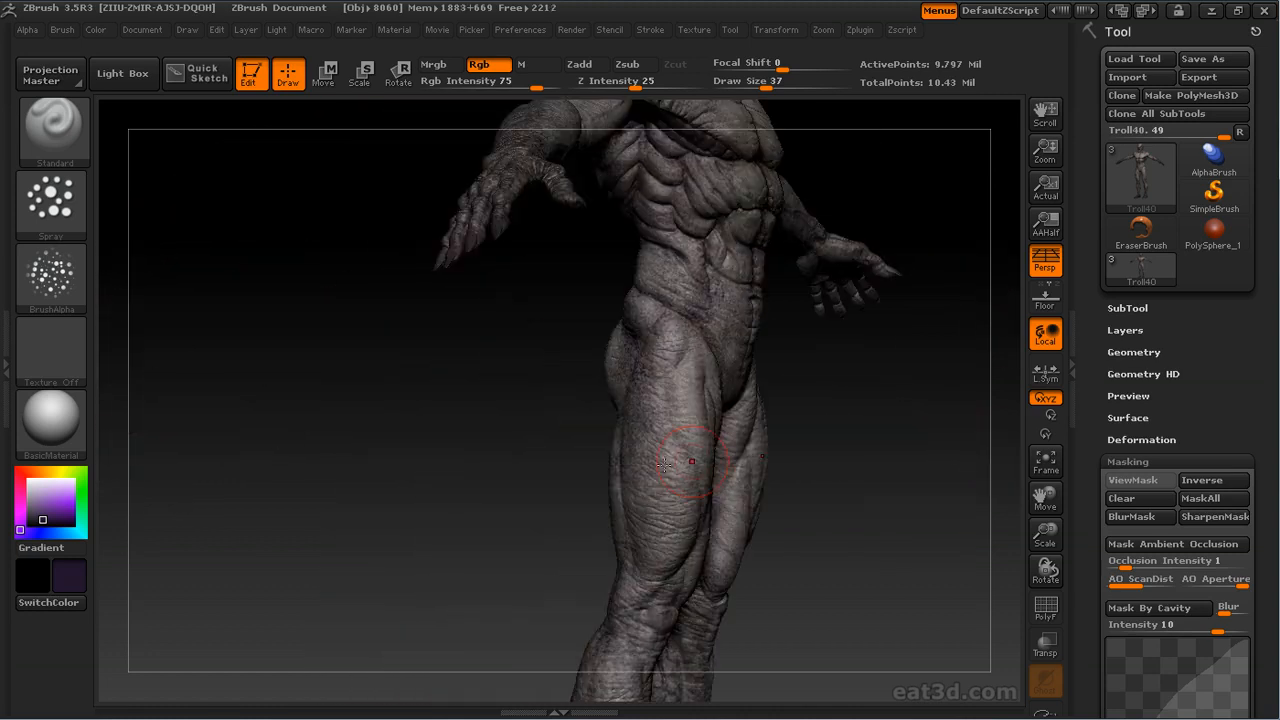
{"action": "left_click_drag", "start_coordinate": [811, 506], "coordinate": [421, 331]}
{"action": "left_click_drag", "start_coordinate": [437, 262], "coordinate": [375, 273]}
{"action": "left_click_drag", "start_coordinate": [347, 352], "coordinate": [468, 268]}
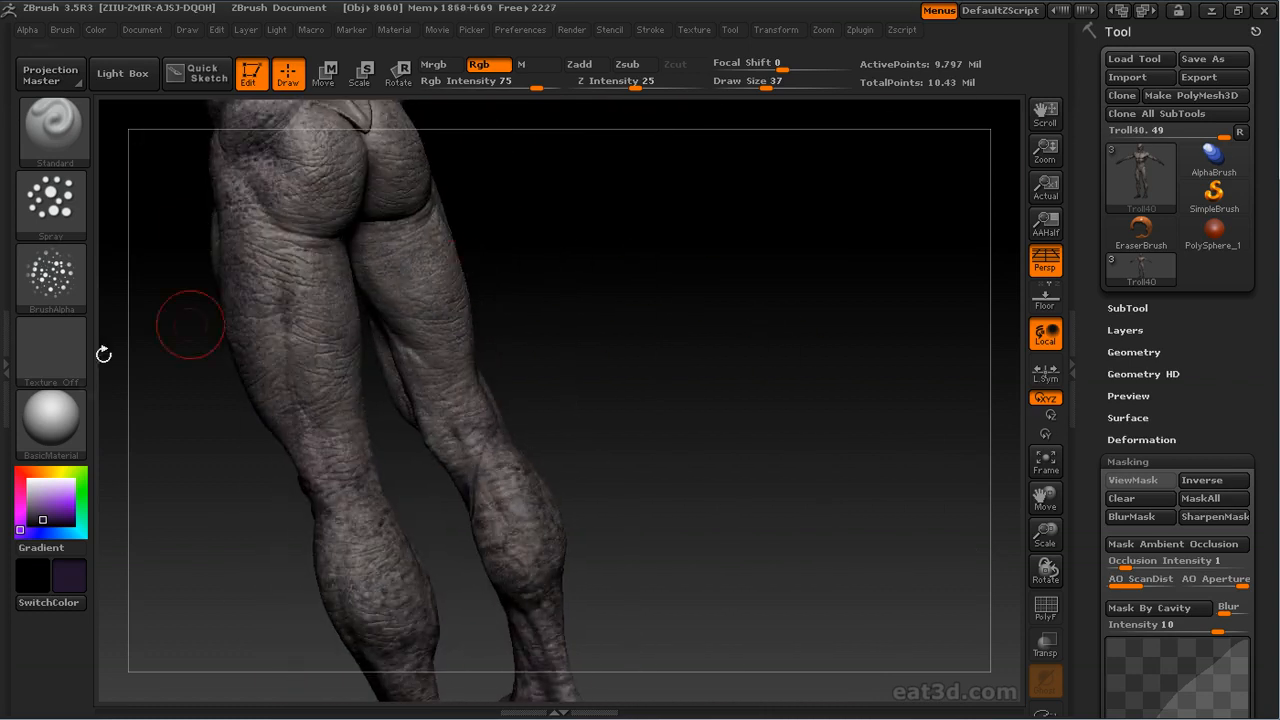
Change the paint colour to a pale orange-tinted beige
{"action": "left_click", "coordinate": [38, 488]}
{"action": "left_click_drag", "start_coordinate": [49, 470], "coordinate": [34, 471]}
{"action": "left_click_drag", "start_coordinate": [278, 243], "coordinate": [600, 250]}
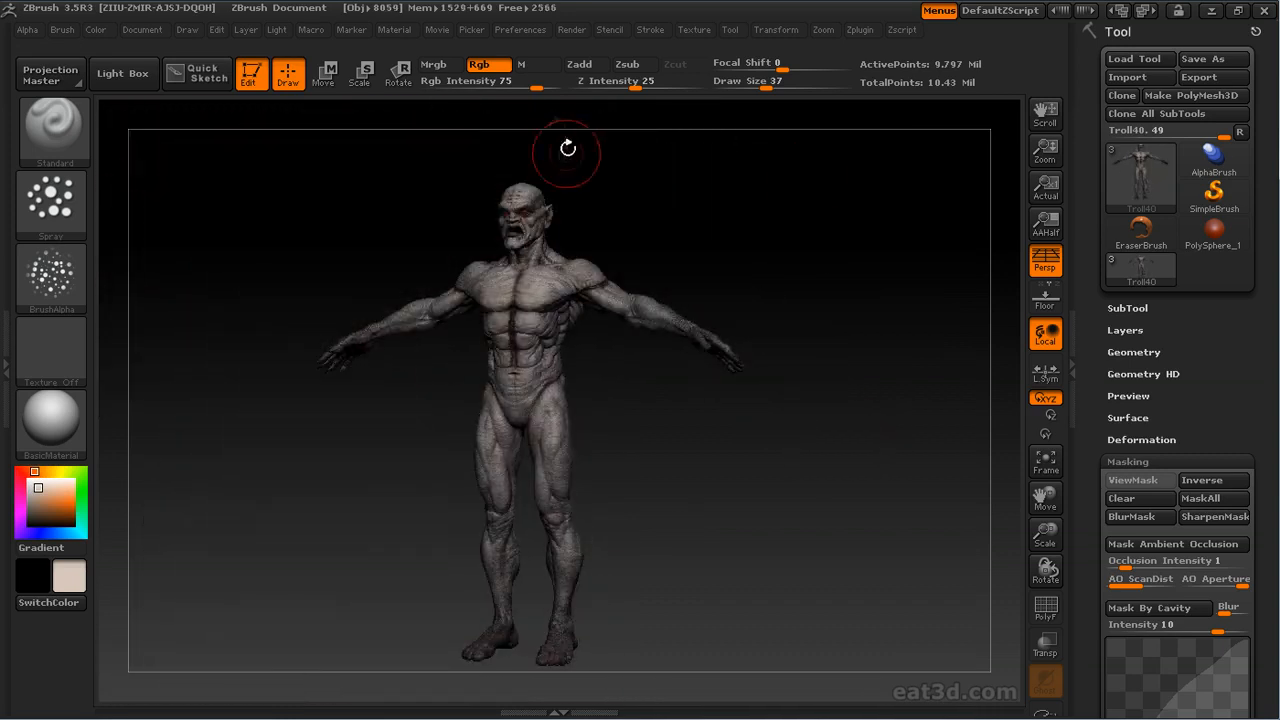
Set the BasicMaterial's Diffuse to 89 and adjust its High Dynamic Range modifier
{"action": "left_click_drag", "start_coordinate": [556, 153], "coordinate": [600, 108], "text": "alt"}
{"action": "left_click", "coordinate": [394, 29]}
{"action": "left_click_drag", "start_coordinate": [404, 577], "coordinate": [404, 364]}
{"action": "left_click_drag", "start_coordinate": [525, 444], "coordinate": [544, 444]}
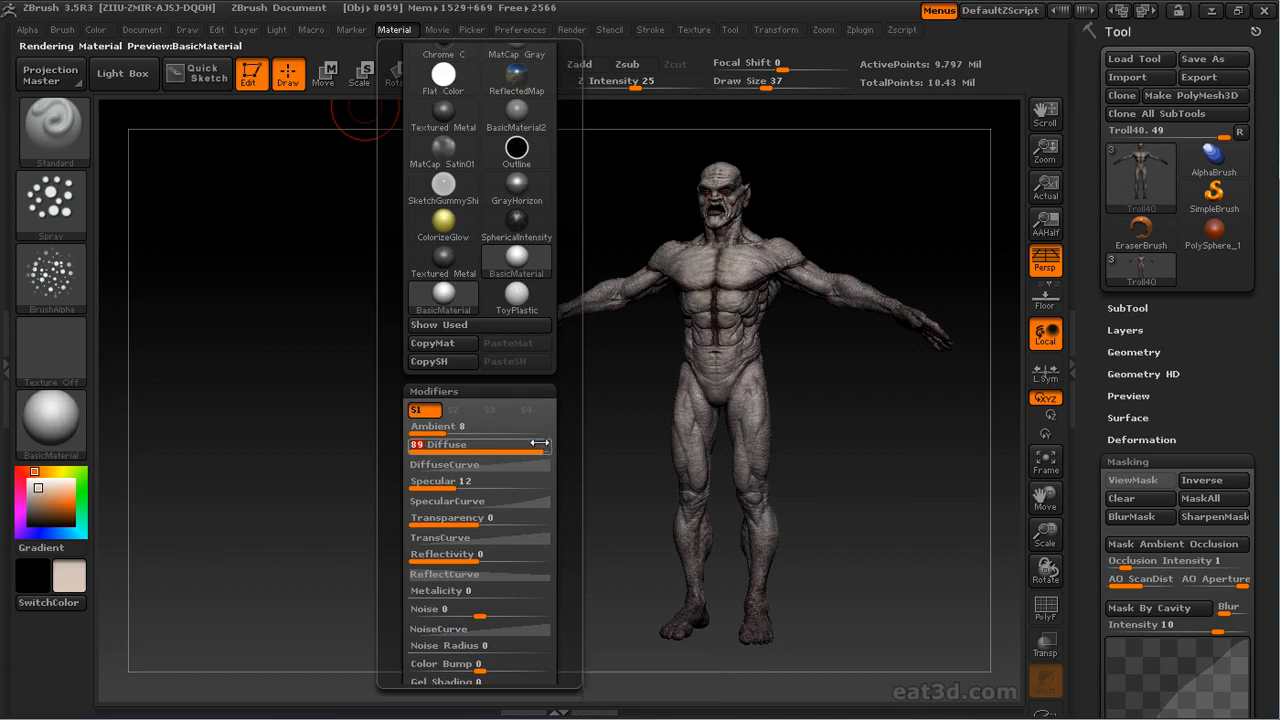
{"action": "left_click_drag", "start_coordinate": [397, 482], "coordinate": [460, 441]}
{"action": "left_click_drag", "start_coordinate": [393, 472], "coordinate": [395, 417]}
{"action": "left_click_drag", "start_coordinate": [446, 343], "coordinate": [413, 341]}
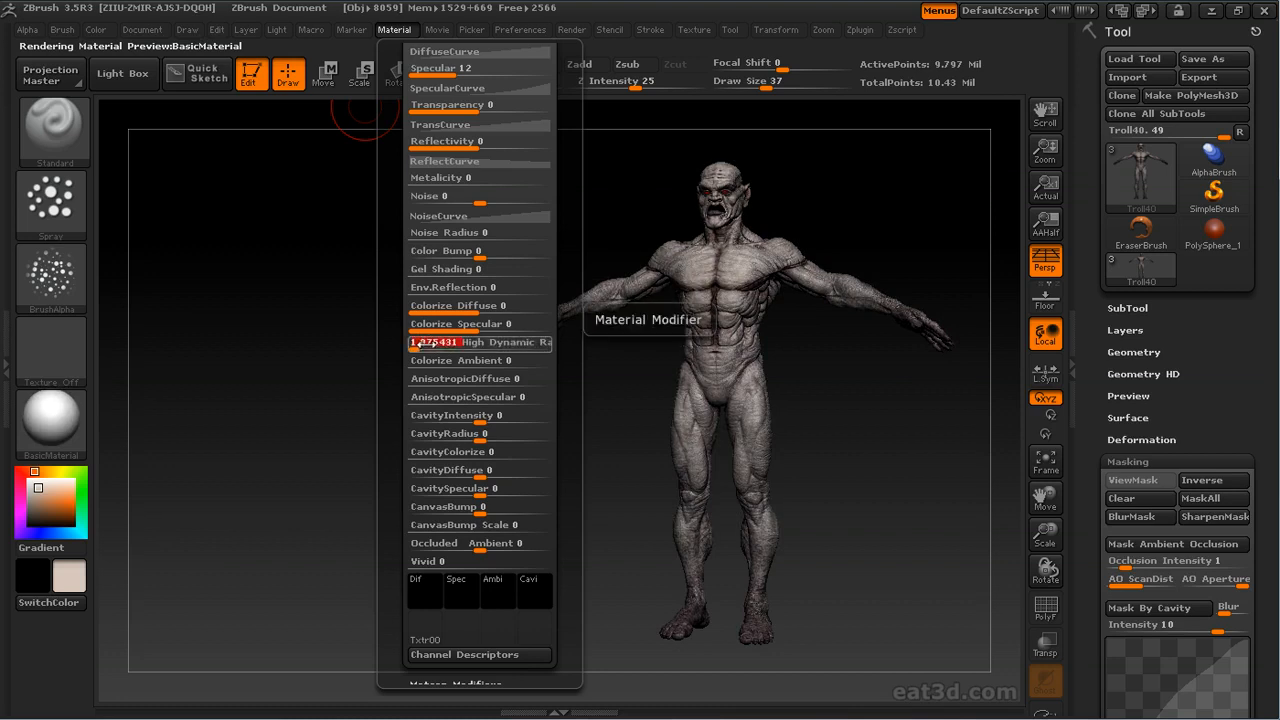
Set up material-only painting with the FreeHand stroke, no alpha and the ToyPlastic material
{"action": "mouse_move", "coordinate": [891, 206]}
{"action": "left_mouse_down"}
{"action": "mouse_move", "coordinate": [650, 222]}
{"action": "mouse_move", "coordinate": [320, 280]}
{"action": "left_mouse_up"}
{"action": "left_click", "coordinate": [52, 205]}
{"action": "left_click", "coordinate": [293, 220]}
{"action": "left_click", "coordinate": [52, 275]}
{"action": "left_click", "coordinate": [154, 264]}
{"action": "left_click", "coordinate": [527, 67]}
{"action": "left_click", "coordinate": [52, 415]}
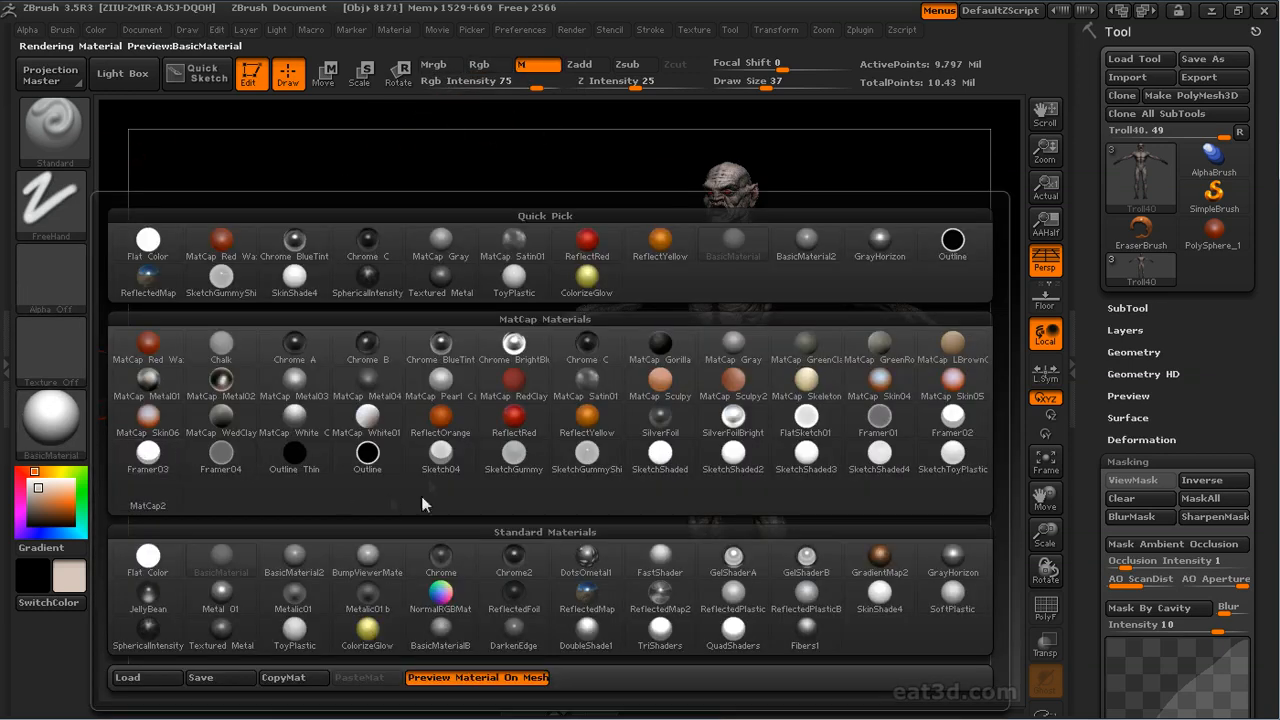
{"action": "left_click", "coordinate": [294, 628]}
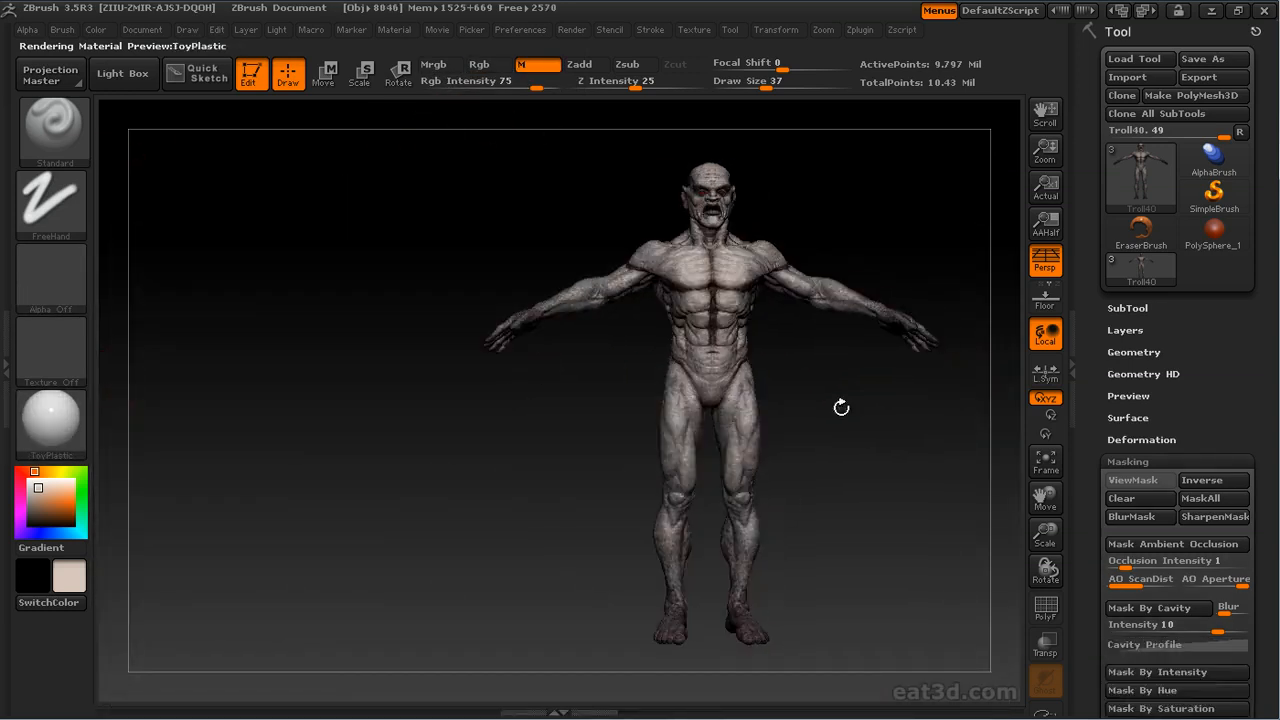
Paint the ToyPlastic material onto the dark central wound and the crease under the chest muscle at draw size 14
{"action": "mouse_move", "coordinate": [849, 400]}
{"action": "left_mouse_down", "text": "alt"}
{"action": "mouse_move", "coordinate": [801, 462]}
{"action": "mouse_move", "coordinate": [774, 409]}
{"action": "mouse_move", "coordinate": [745, 400]}
{"action": "left_mouse_up", "text": "alt"}
{"action": "left_click_drag", "start_coordinate": [651, 402], "coordinate": [650, 450]}
{"action": "left_click_drag", "start_coordinate": [805, 434], "coordinate": [762, 420]}
{"action": "left_click_drag", "start_coordinate": [762, 420], "coordinate": [722, 457], "text": "alt"}
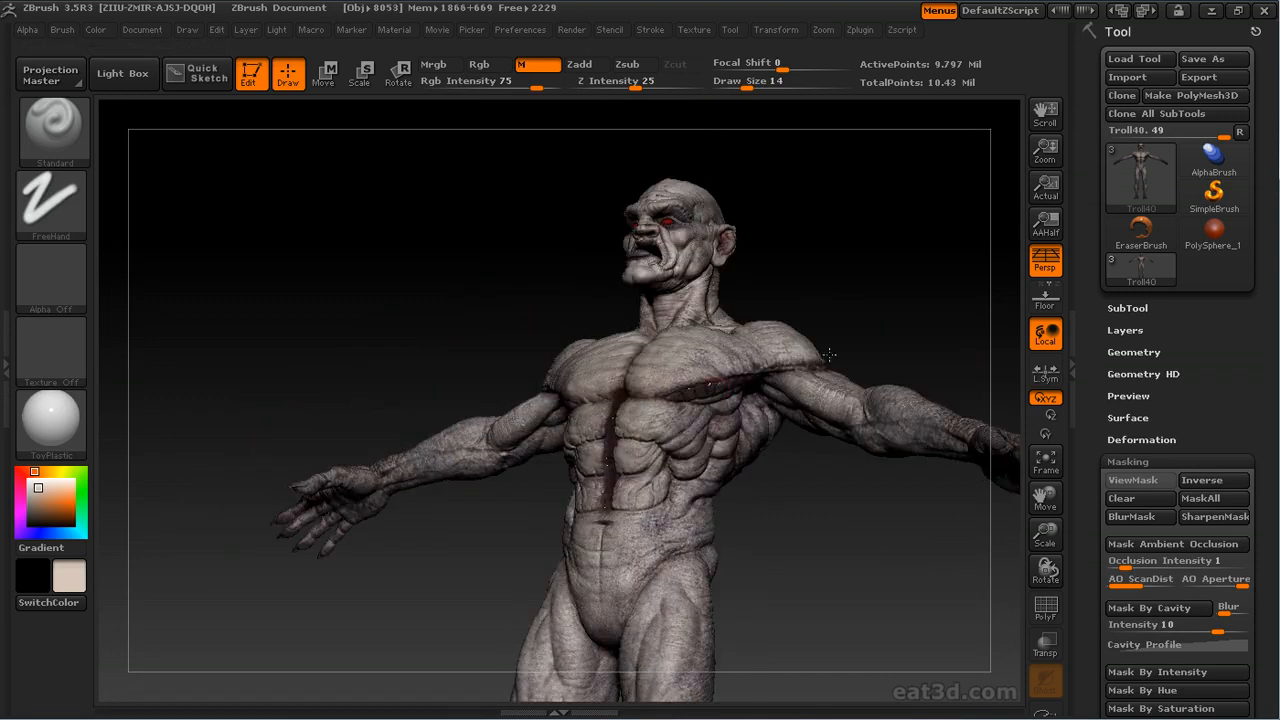
Paint the ToyPlastic material over the troll's lips and mouth at draw size 14
{"action": "left_click_drag", "start_coordinate": [800, 425], "coordinate": [880, 420]}
{"action": "left_click_drag", "start_coordinate": [786, 206], "coordinate": [752, 378], "text": "alt"}
{"action": "left_click_drag", "start_coordinate": [855, 295], "coordinate": [872, 322]}
{"action": "left_click_drag", "start_coordinate": [850, 310], "coordinate": [802, 430], "text": "alt"}
{"action": "left_click_drag", "start_coordinate": [592, 545], "coordinate": [618, 543]}
{"action": "mouse_move", "coordinate": [790, 440]}
{"action": "left_mouse_down"}
{"action": "mouse_move", "coordinate": [765, 405]}
{"action": "mouse_move", "coordinate": [805, 425]}
{"action": "left_mouse_up"}
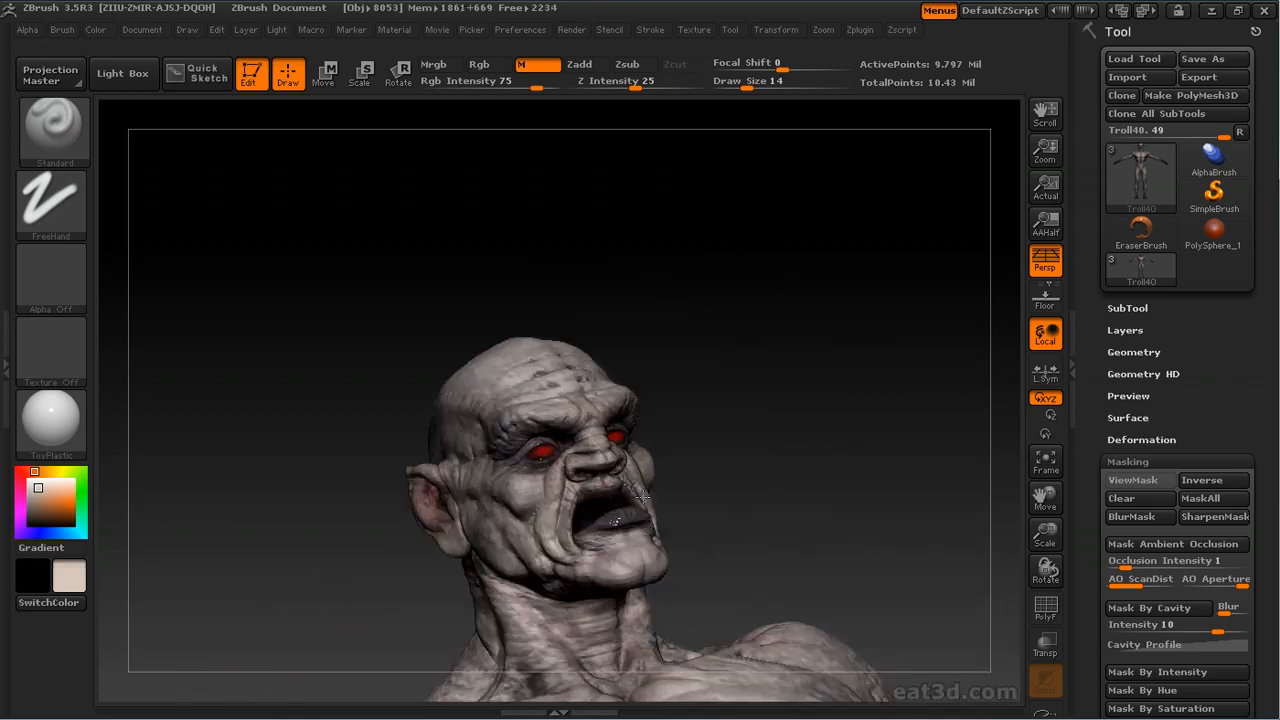
Paint the ToyPlastic material into the ear at draw size 20, redoing one undone stroke, and continue over other parts of the troll
{"action": "left_click_drag", "start_coordinate": [740, 457], "coordinate": [640, 455]}
{"action": "left_click_drag", "start_coordinate": [909, 433], "coordinate": [850, 425]}
{"action": "left_click_drag", "start_coordinate": [850, 425], "coordinate": [730, 395], "text": "alt"}
{"action": "key", "text": "]"}
{"action": "left_click_drag", "start_coordinate": [668, 365], "coordinate": [680, 340]}
{"action": "mouse_move", "coordinate": [782, 318]}
{"action": "left_mouse_down"}
{"action": "mouse_move", "coordinate": [846, 309]}
{"action": "mouse_move", "coordinate": [735, 318]}
{"action": "left_mouse_up"}
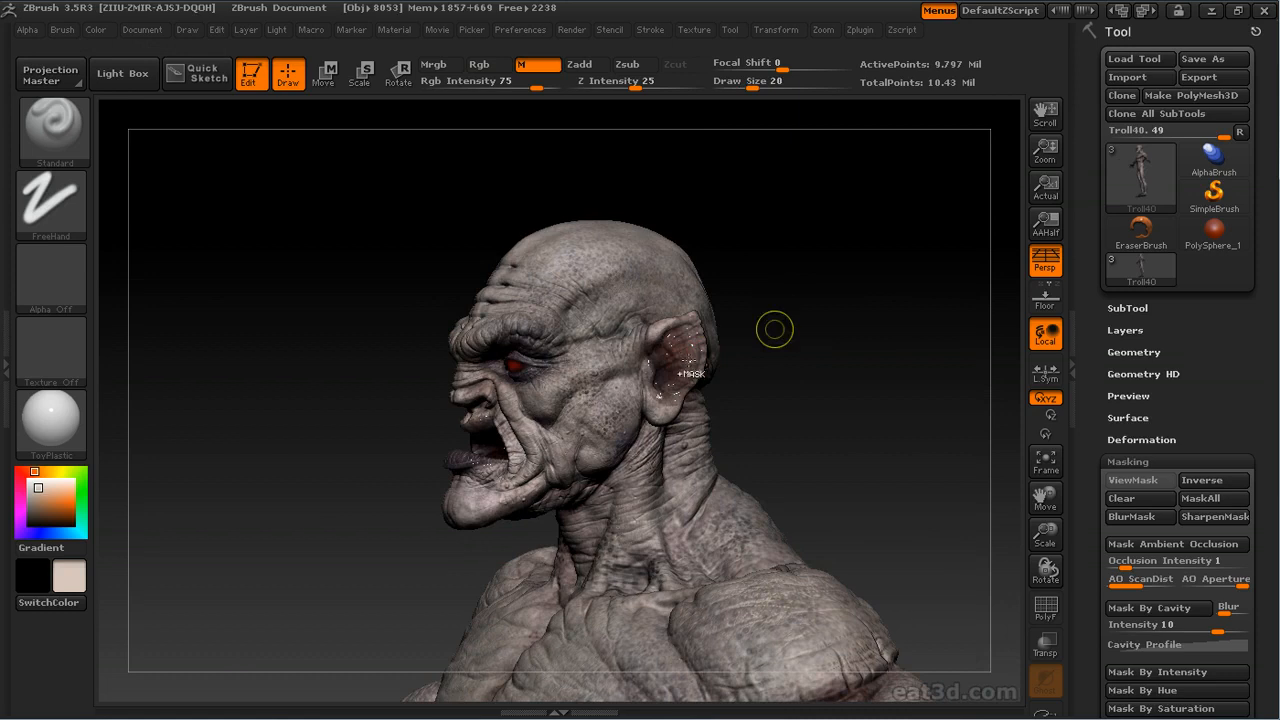
{"action": "key", "text": "ctrl+z"}
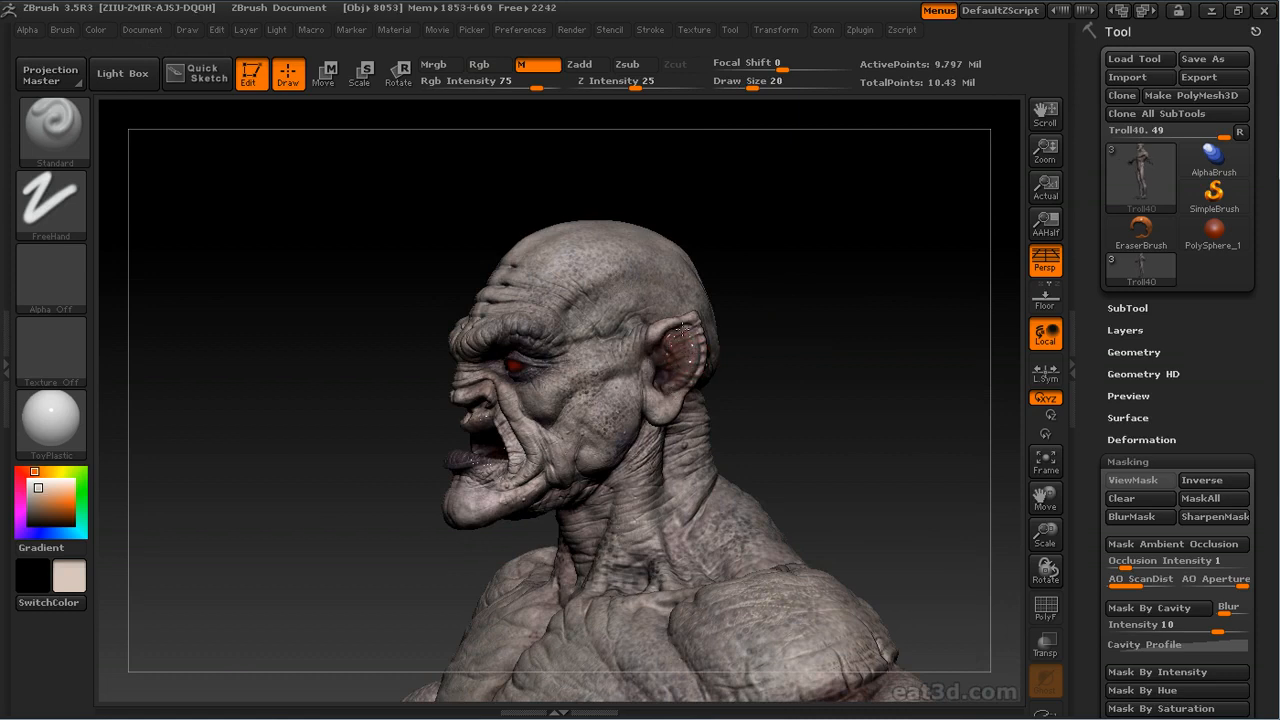
{"action": "left_click_drag", "start_coordinate": [688, 356], "coordinate": [665, 377]}
{"action": "left_click_drag", "start_coordinate": [830, 380], "coordinate": [795, 380]}
{"action": "left_click_drag", "start_coordinate": [672, 350], "coordinate": [661, 358]}
{"action": "mouse_move", "coordinate": [840, 400]}
{"action": "left_mouse_down"}
{"action": "mouse_move", "coordinate": [523, 434]}
{"action": "mouse_move", "coordinate": [250, 260]}
{"action": "left_mouse_up"}
{"action": "left_click_drag", "start_coordinate": [729, 561], "coordinate": [800, 540]}
{"action": "left_click_drag", "start_coordinate": [502, 517], "coordinate": [536, 507]}
{"action": "mouse_move", "coordinate": [898, 360]}
{"action": "left_mouse_down", "text": "alt"}
{"action": "mouse_move", "coordinate": [860, 323]}
{"action": "mouse_move", "coordinate": [775, 290]}
{"action": "left_mouse_up", "text": "alt"}
{"action": "left_click_drag", "start_coordinate": [600, 496], "coordinate": [617, 488]}
{"action": "mouse_move", "coordinate": [633, 543]}
{"action": "left_mouse_down"}
{"action": "mouse_move", "coordinate": [420, 490]}
{"action": "mouse_move", "coordinate": [330, 508]}
{"action": "mouse_move", "coordinate": [738, 411]}
{"action": "left_mouse_up"}
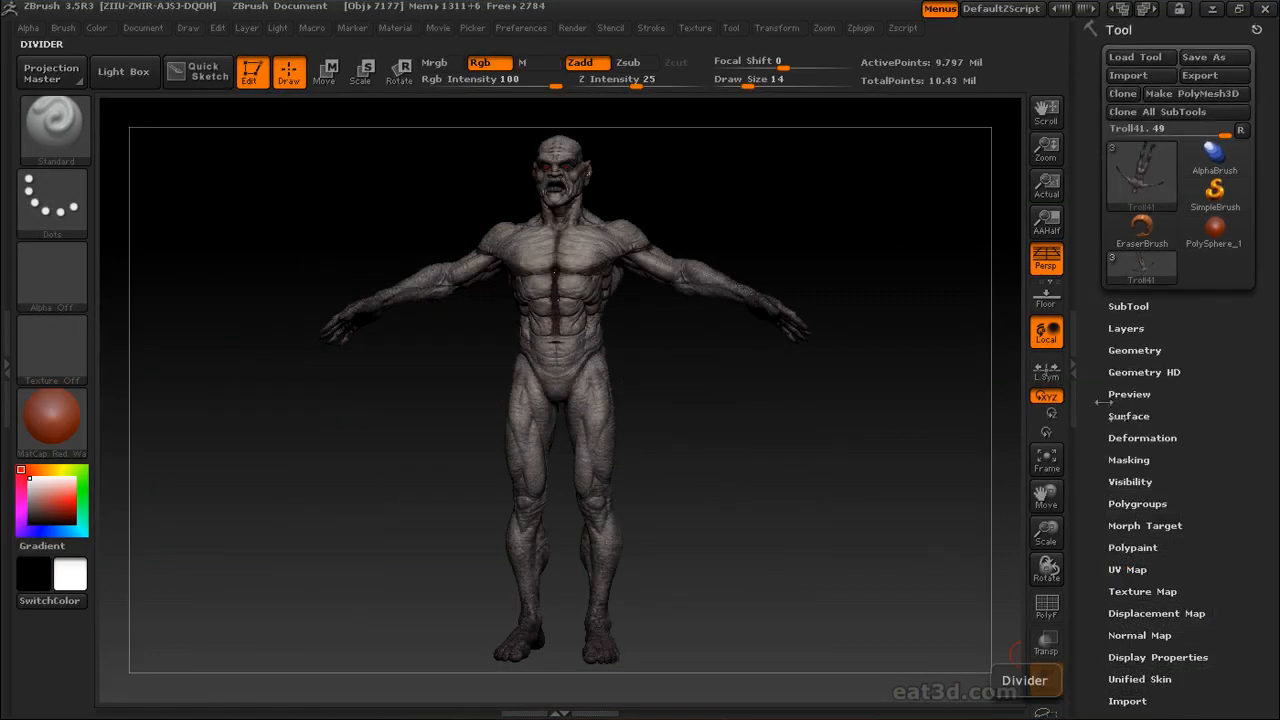
Turn off Colorize in the Polypaint settings of the Troll41 model
{"action": "left_click", "coordinate": [1140, 440]}
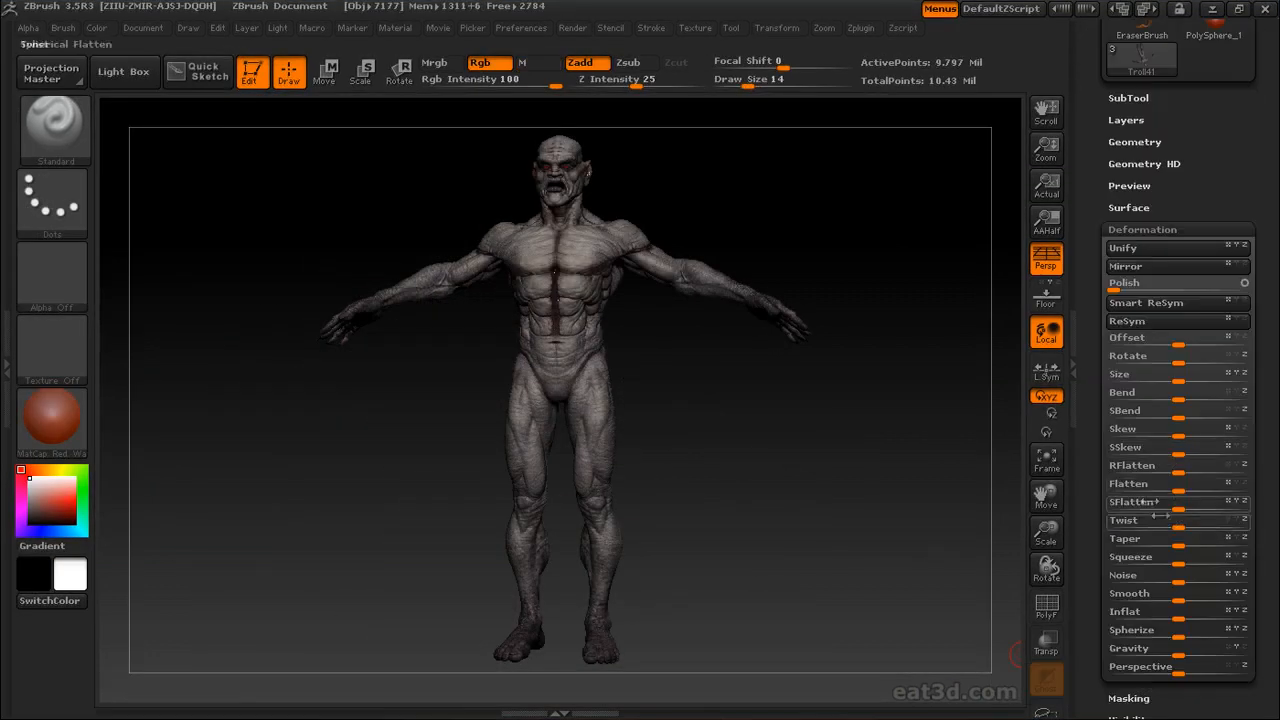
{"action": "left_click", "coordinate": [1118, 233]}
{"action": "left_click_drag", "start_coordinate": [1148, 353], "coordinate": [1134, 258]}
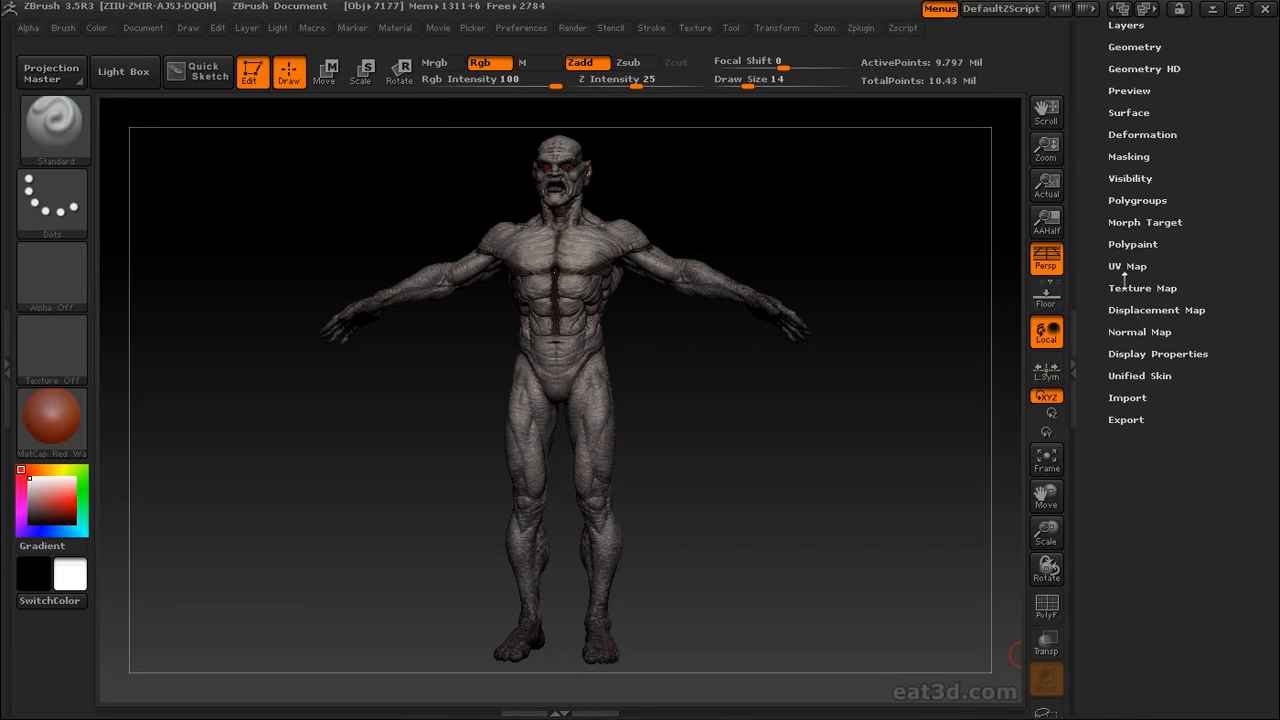
{"action": "left_click_drag", "start_coordinate": [1104, 305], "coordinate": [1108, 369]}
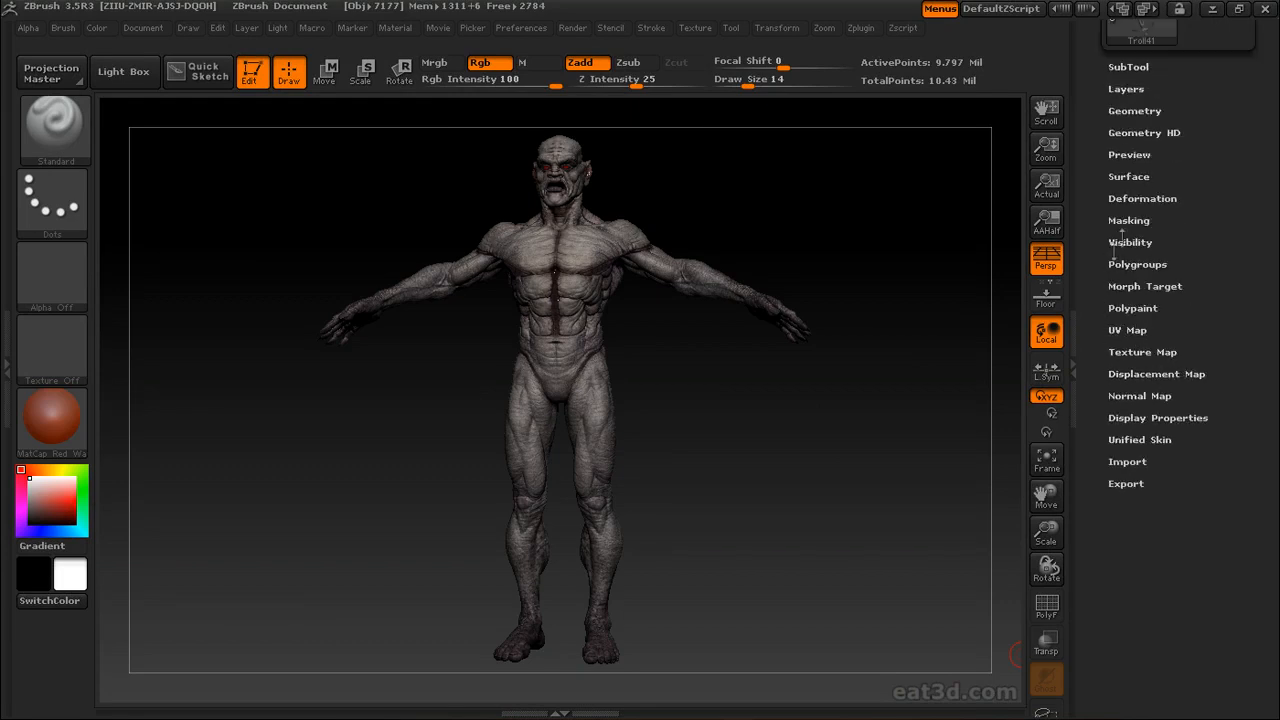
{"action": "left_click", "coordinate": [1132, 308]}
{"action": "left_click", "coordinate": [1135, 326]}
Assign the MatCap Gray material to the troll and select the Clay brush
{"action": "left_click", "coordinate": [52, 418]}
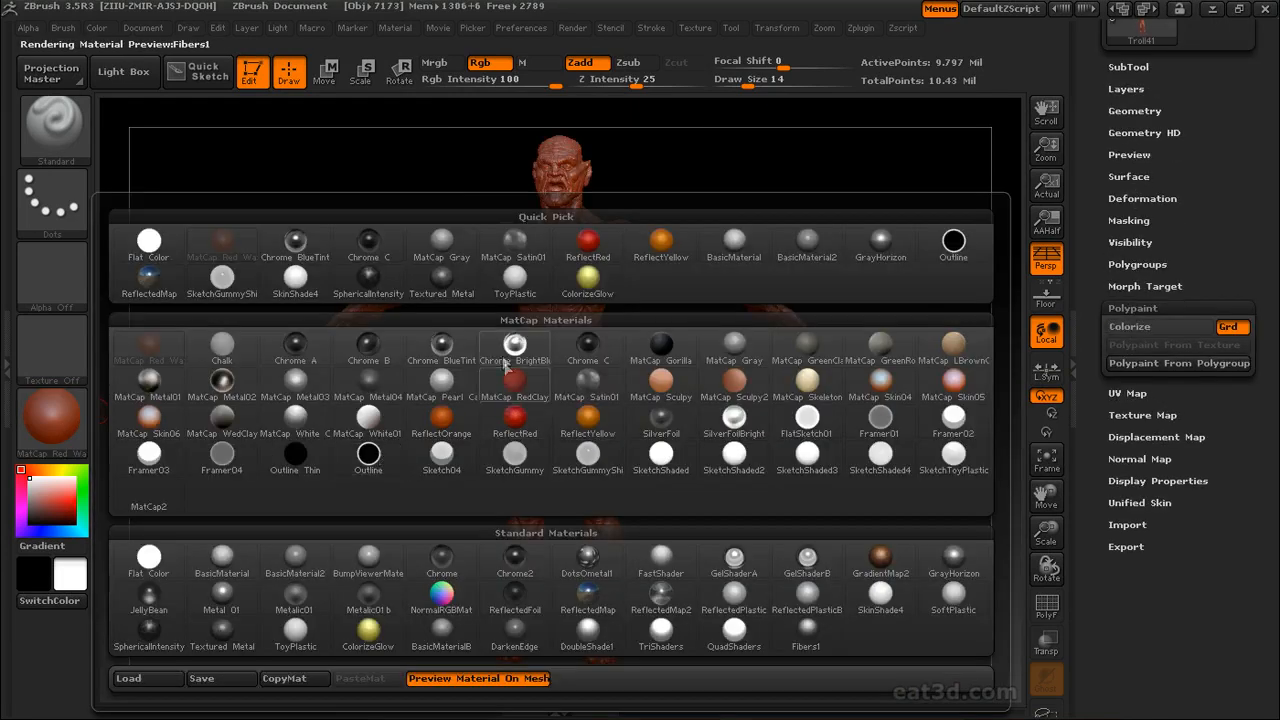
{"action": "left_click", "coordinate": [468, 262]}
{"action": "left_click", "coordinate": [521, 27]}
{"action": "left_click", "coordinate": [537, 440]}
{"action": "left_click", "coordinate": [566, 434]}
{"action": "left_click_drag", "start_coordinate": [860, 343], "coordinate": [879, 217]}
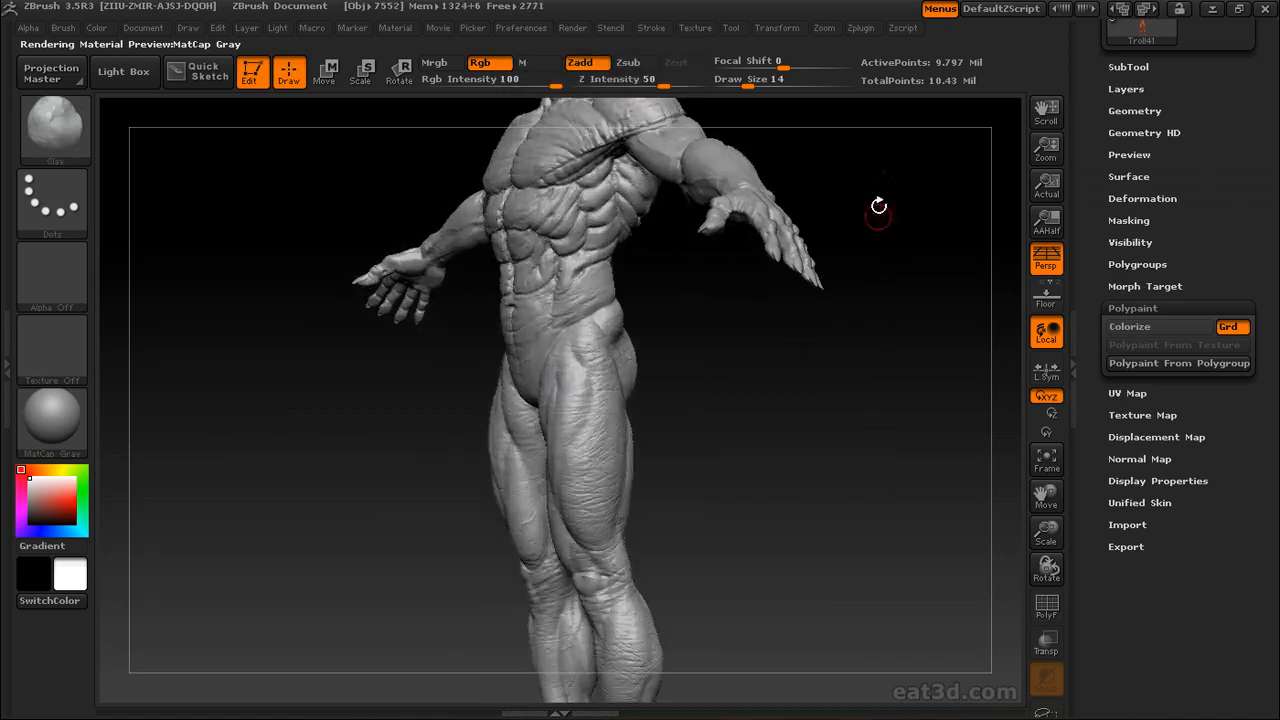
Set the Clay brush's stroke to FreeHand and its draw size to 7
{"action": "left_click", "coordinate": [55, 130]}
{"action": "left_click", "coordinate": [52, 203]}
{"action": "left_click", "coordinate": [248, 214]}
{"action": "left_click_drag", "start_coordinate": [491, 214], "coordinate": [632, 220]}
{"action": "left_click_drag", "start_coordinate": [748, 86], "coordinate": [738, 86]}
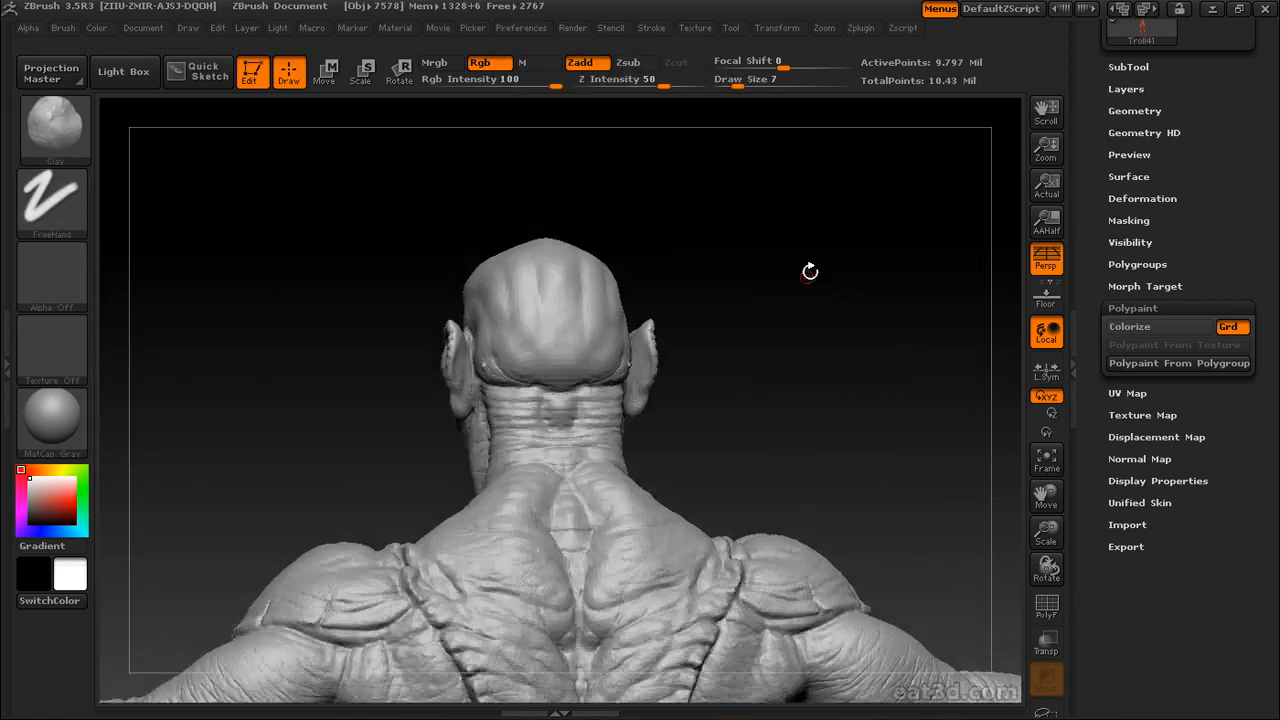
Switch to the FormBrush and give it Alpha 14
{"action": "left_click_drag", "start_coordinate": [828, 297], "coordinate": [816, 290]}
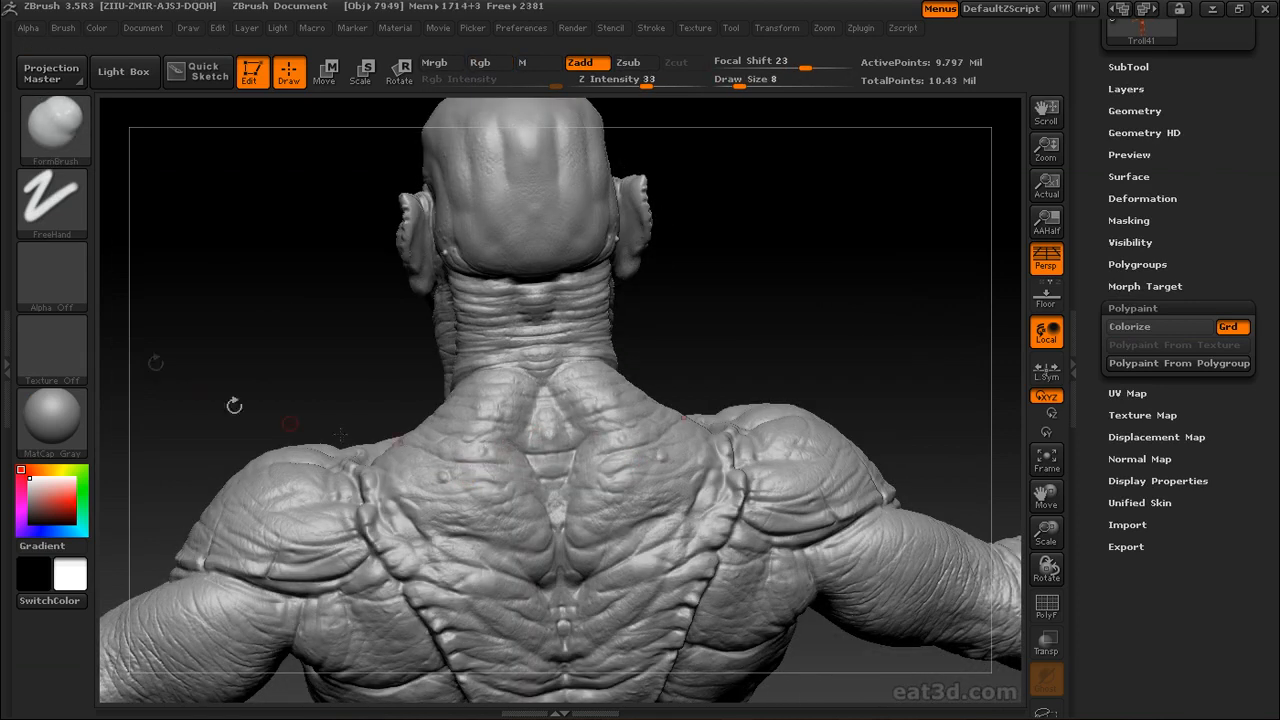
{"action": "left_click", "coordinate": [52, 275]}
{"action": "left_click", "coordinate": [535, 443]}
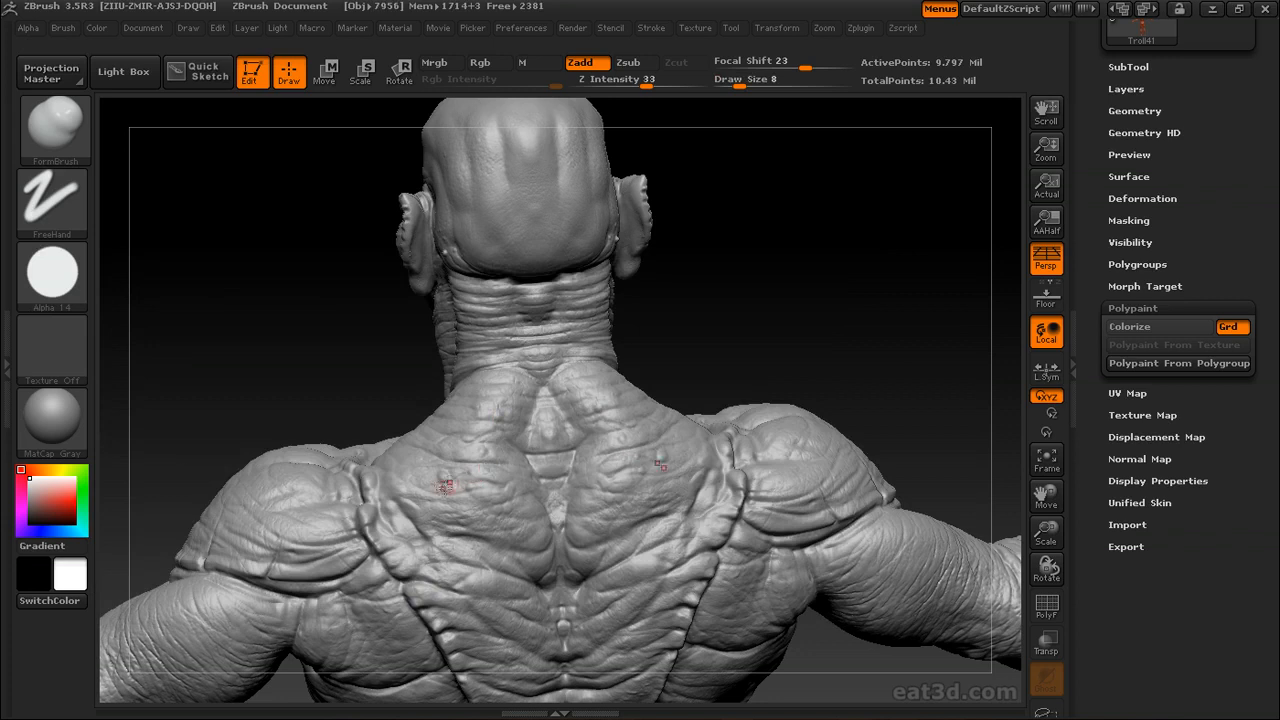
Sculpt small warts over both sides of the troll's upper back with the FormBrush at draw size 11
{"action": "left_click_drag", "start_coordinate": [780, 328], "coordinate": [850, 335]}
{"action": "left_click_drag", "start_coordinate": [695, 330], "coordinate": [625, 325]}
{"action": "mouse_move", "coordinate": [935, 364]}
{"action": "left_mouse_down", "text": "alt"}
{"action": "mouse_move", "coordinate": [889, 250]}
{"action": "mouse_move", "coordinate": [866, 285]}
{"action": "left_mouse_up", "text": "alt"}
{"action": "left_click_drag", "start_coordinate": [740, 86], "coordinate": [744, 86]}
{"action": "mouse_move", "coordinate": [400, 405]}
{"action": "left_mouse_down"}
{"action": "mouse_move", "coordinate": [370, 376]}
{"action": "mouse_move", "coordinate": [443, 400]}
{"action": "left_mouse_up"}
{"action": "left_click_drag", "start_coordinate": [850, 280], "coordinate": [880, 272]}
{"action": "left_click_drag", "start_coordinate": [424, 418], "coordinate": [444, 437]}
{"action": "mouse_move", "coordinate": [908, 320]}
{"action": "left_mouse_down"}
{"action": "mouse_move", "coordinate": [868, 294]}
{"action": "mouse_move", "coordinate": [906, 308]}
{"action": "left_mouse_up"}
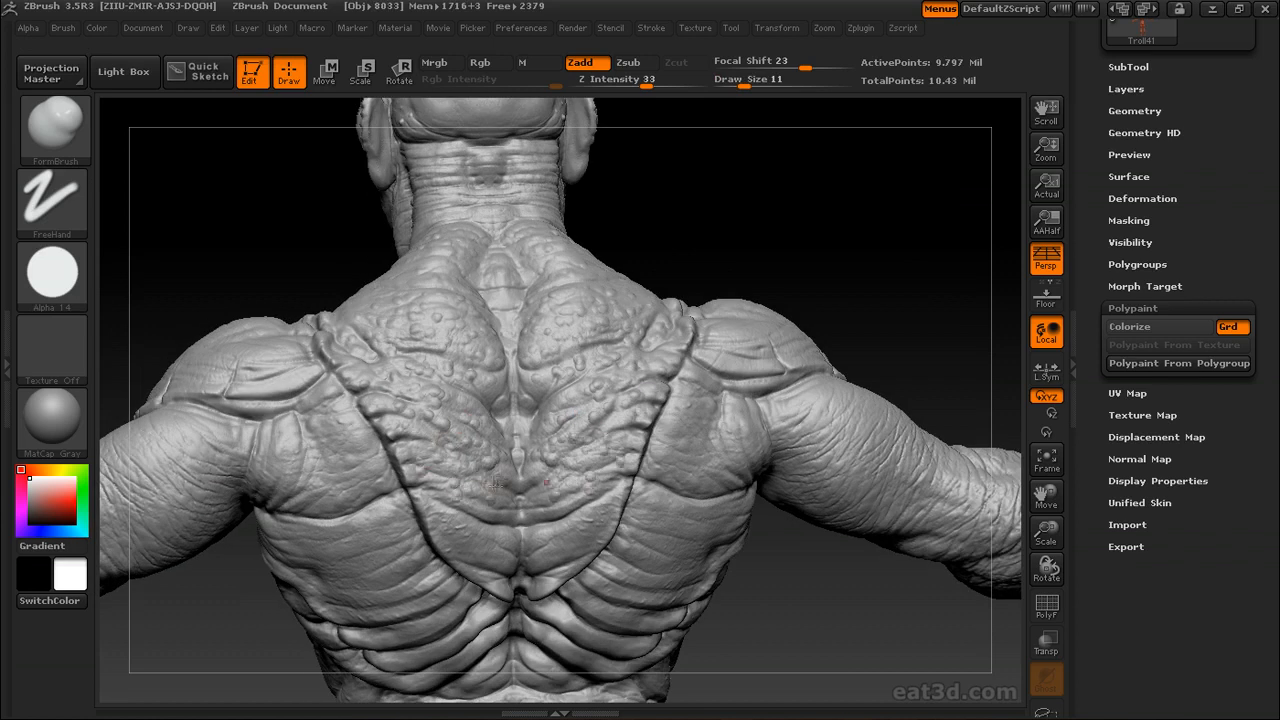
{"action": "left_click_drag", "start_coordinate": [908, 359], "coordinate": [932, 366]}
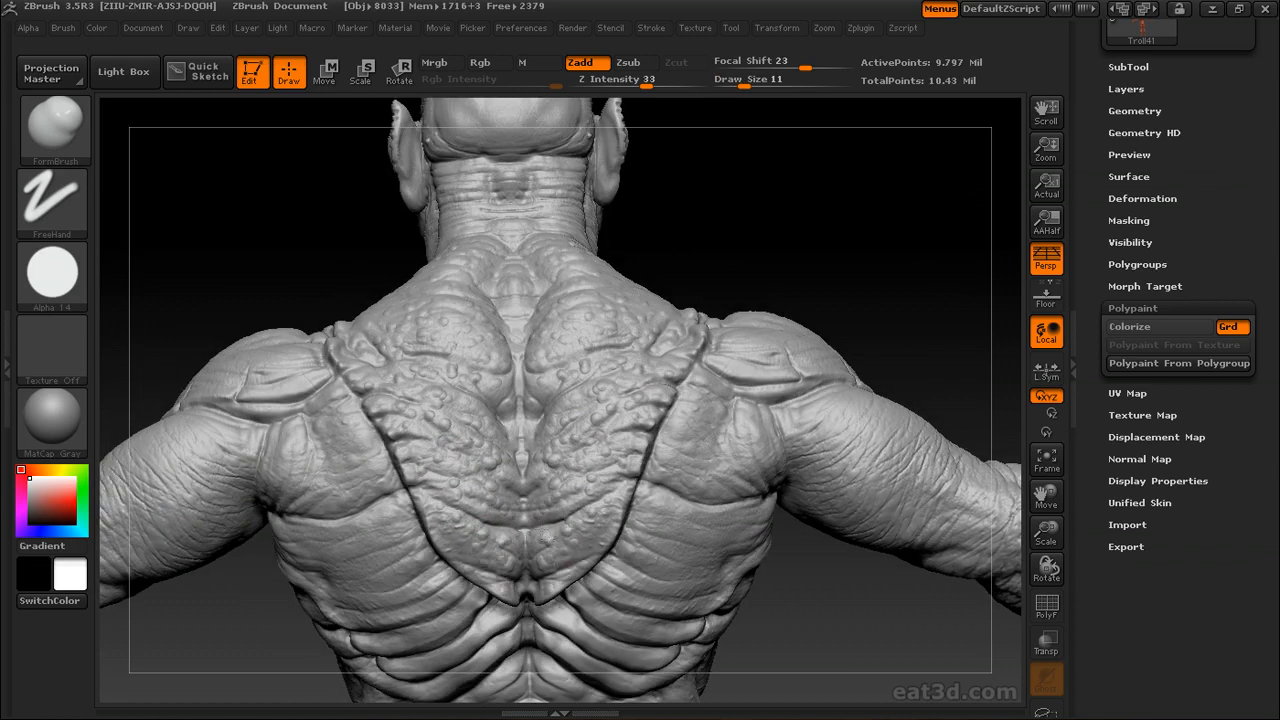
Scatter FormBrush warts across the lower back of the troll's skull at draw size 11
{"action": "left_click_drag", "start_coordinate": [702, 154], "coordinate": [796, 316], "text": "alt"}
{"action": "left_click_drag", "start_coordinate": [870, 280], "coordinate": [760, 310]}
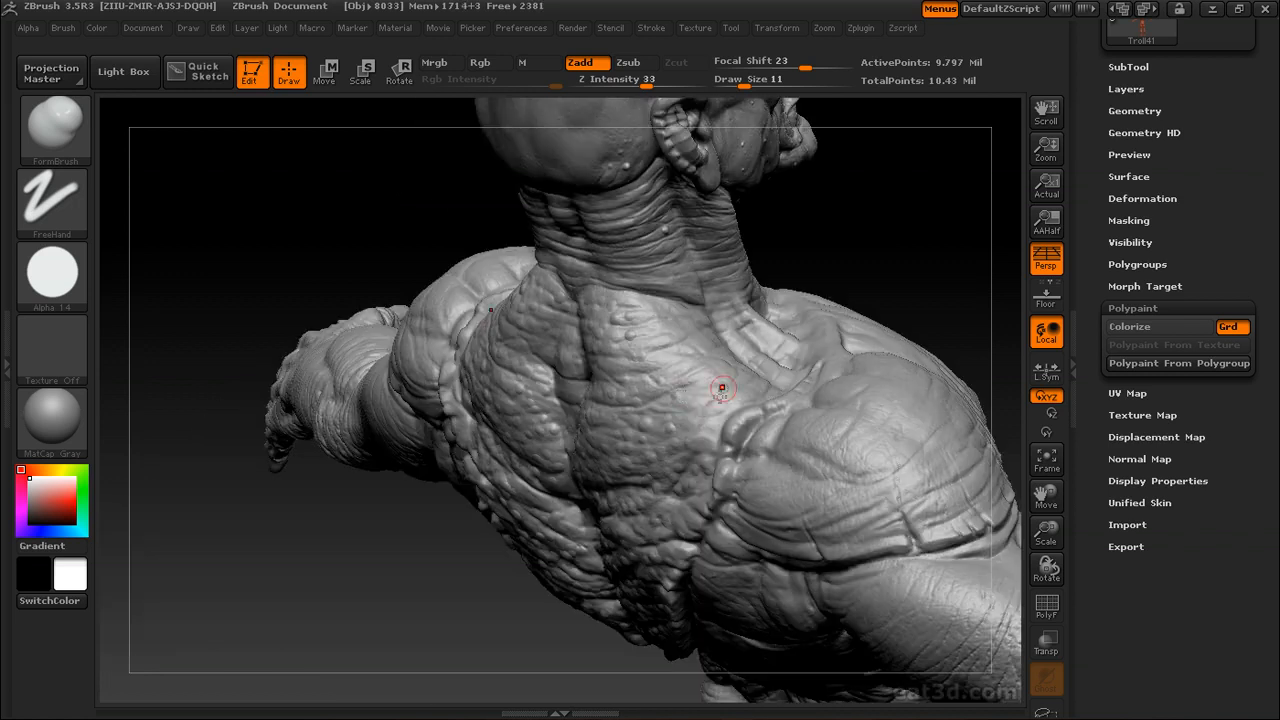
{"action": "left_click_drag", "start_coordinate": [907, 220], "coordinate": [960, 230]}
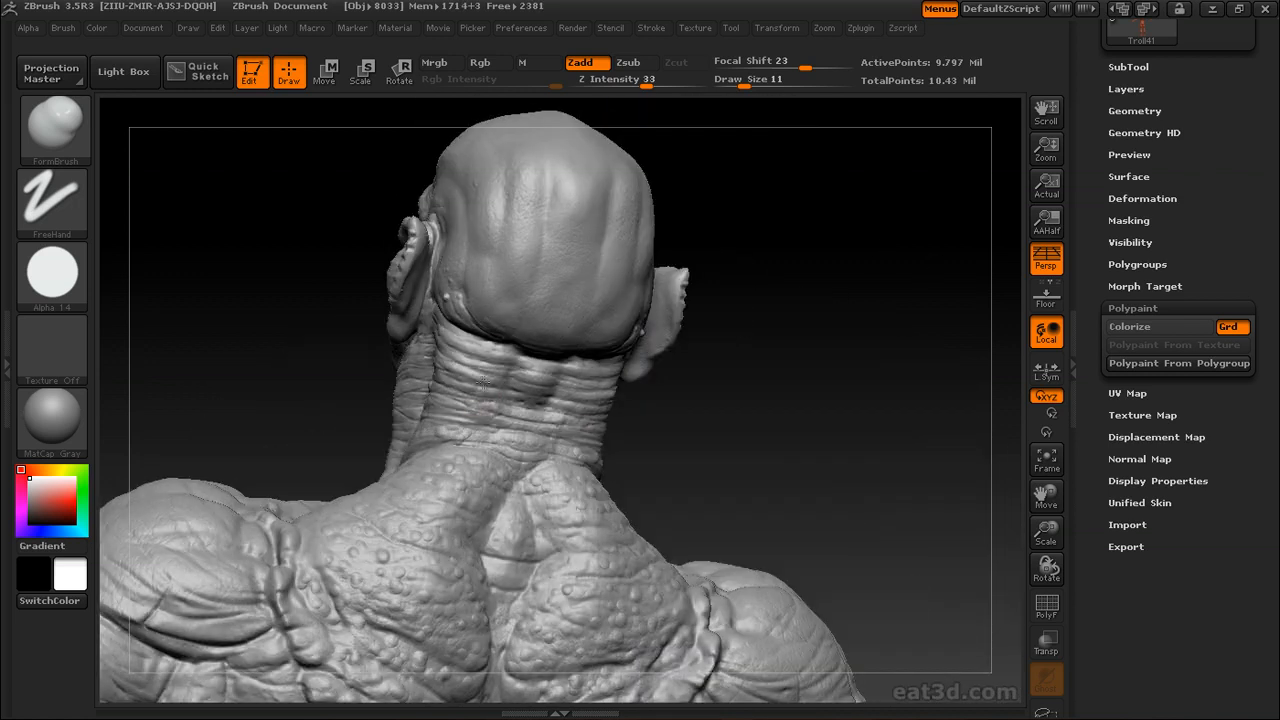
{"action": "left_click_drag", "start_coordinate": [488, 393], "coordinate": [503, 322]}
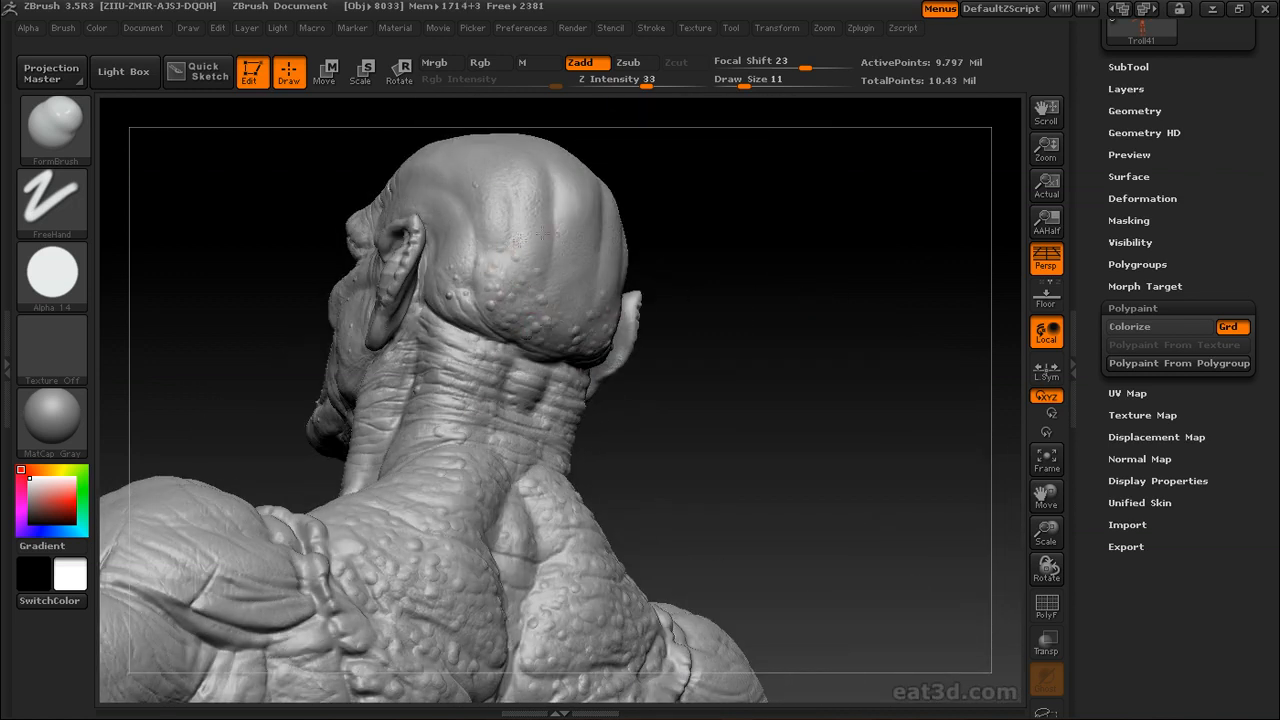
{"action": "left_click_drag", "start_coordinate": [500, 263], "coordinate": [474, 281]}
{"action": "left_click_drag", "start_coordinate": [800, 330], "coordinate": [496, 447], "text": "alt"}
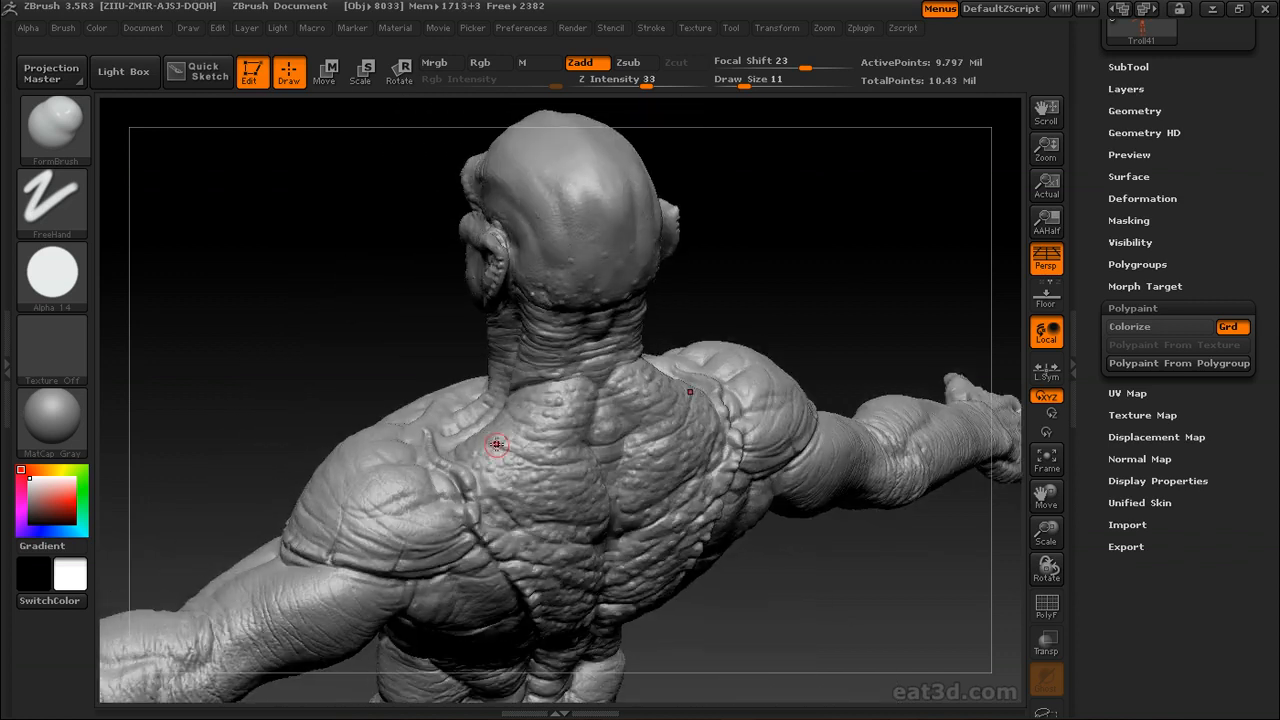
Sculpt a patch of FormBrush warts on the troll's outer thigh, raising the draw size to 13
{"action": "mouse_move", "coordinate": [923, 337]}
{"action": "left_mouse_down", "text": "alt"}
{"action": "mouse_move", "coordinate": [800, 334]}
{"action": "mouse_move", "coordinate": [829, 329]}
{"action": "mouse_move", "coordinate": [776, 408]}
{"action": "mouse_move", "coordinate": [583, 380]}
{"action": "left_mouse_up", "text": "alt"}
{"action": "mouse_move", "coordinate": [552, 421]}
{"action": "left_mouse_down"}
{"action": "mouse_move", "coordinate": [567, 333]}
{"action": "mouse_move", "coordinate": [621, 347]}
{"action": "left_mouse_up"}
{"action": "left_click_drag", "start_coordinate": [750, 350], "coordinate": [850, 357]}
{"action": "mouse_move", "coordinate": [62, 29]}
{"action": "left_click", "coordinate": [197, 530]}
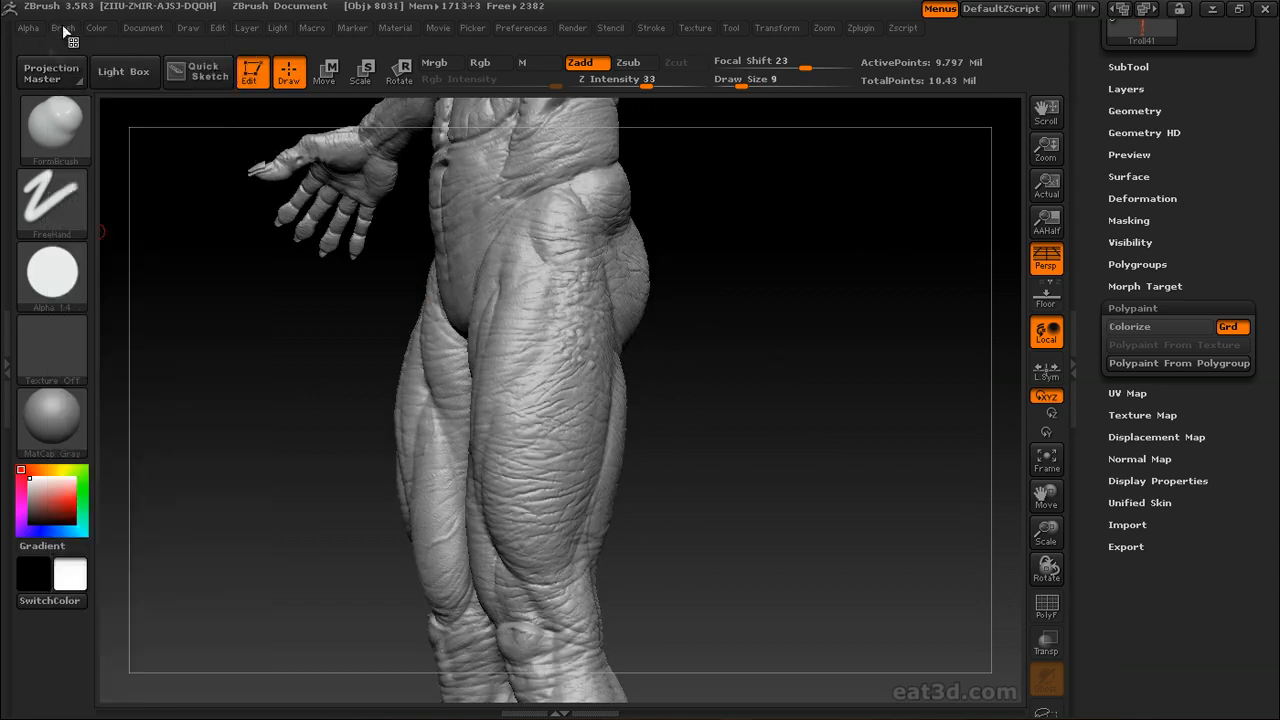
{"action": "left_click_drag", "start_coordinate": [750, 392], "coordinate": [690, 390]}
{"action": "mouse_move", "coordinate": [575, 389]}
{"action": "left_mouse_down"}
{"action": "mouse_move", "coordinate": [595, 395]}
{"action": "mouse_move", "coordinate": [558, 428]}
{"action": "left_mouse_up"}
{"action": "mouse_move", "coordinate": [741, 381]}
{"action": "left_mouse_down"}
{"action": "mouse_move", "coordinate": [711, 357]}
{"action": "mouse_move", "coordinate": [711, 309]}
{"action": "left_mouse_up"}
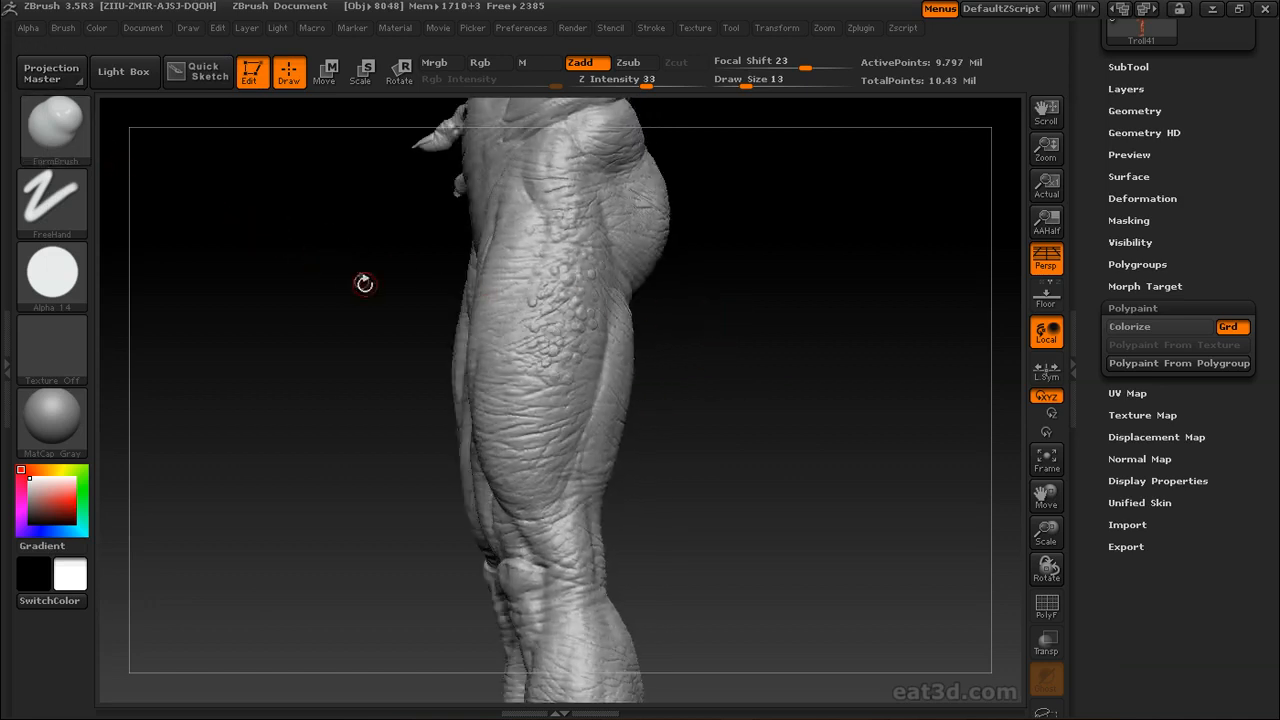
Switch to the Clay brush and assign Alpha 14 to it
{"action": "key", "text": "b"}
{"action": "key", "text": "c"}
{"action": "left_click", "coordinate": [281, 376]}
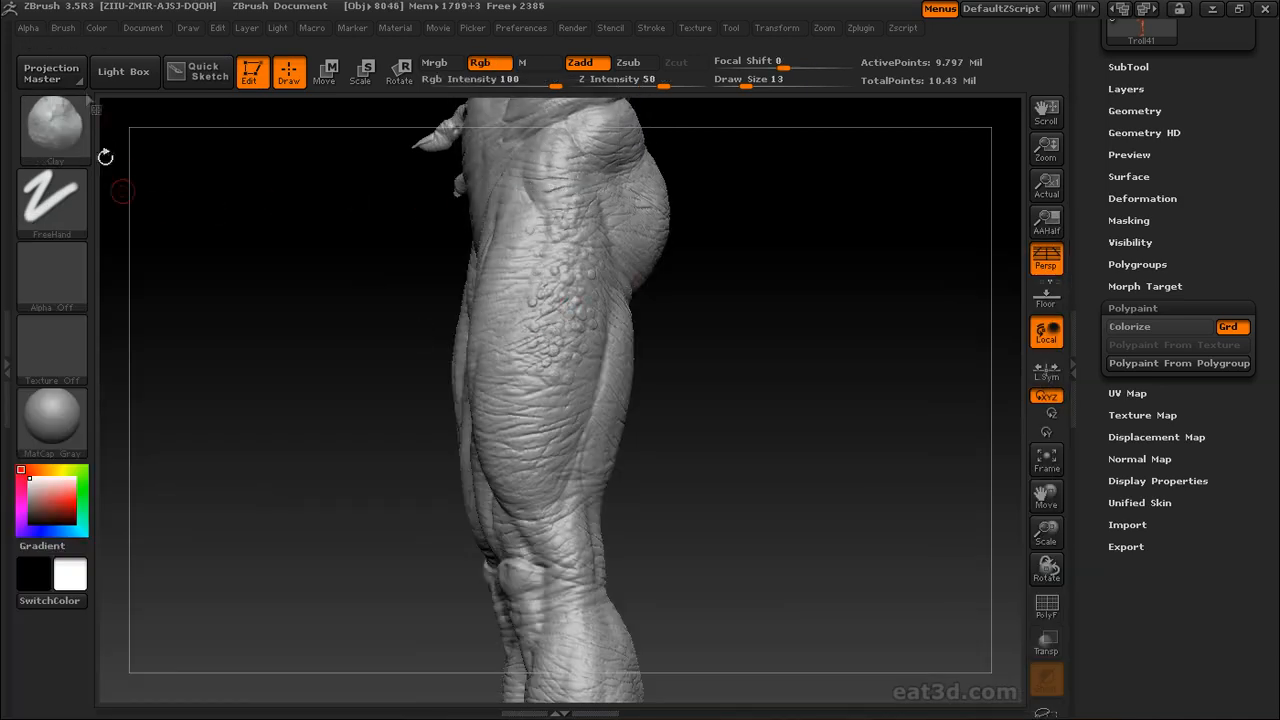
{"action": "left_click", "coordinate": [63, 28]}
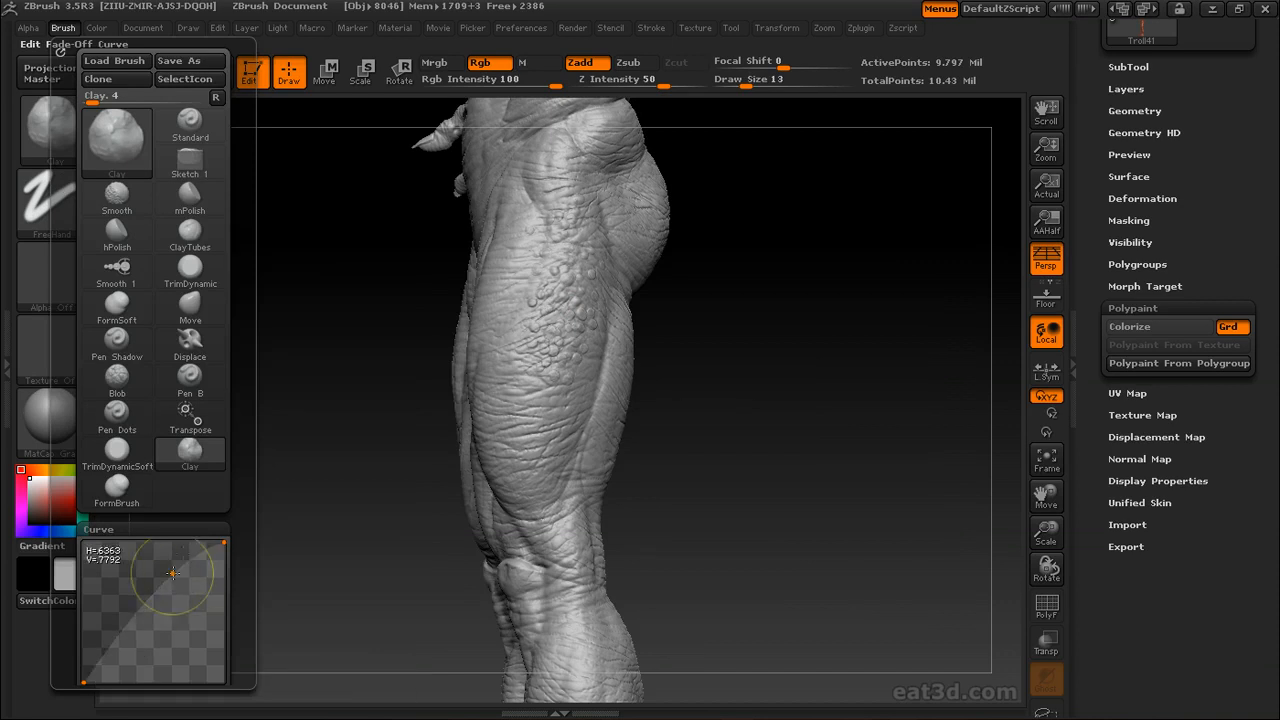
{"action": "left_click", "coordinate": [70, 288]}
{"action": "left_click", "coordinate": [370, 391]}
Extend the warts along the outer thigh up to the hip with the Clay brush at draw sizes 13, 8 and 14
{"action": "left_click_drag", "start_coordinate": [862, 352], "coordinate": [800, 350]}
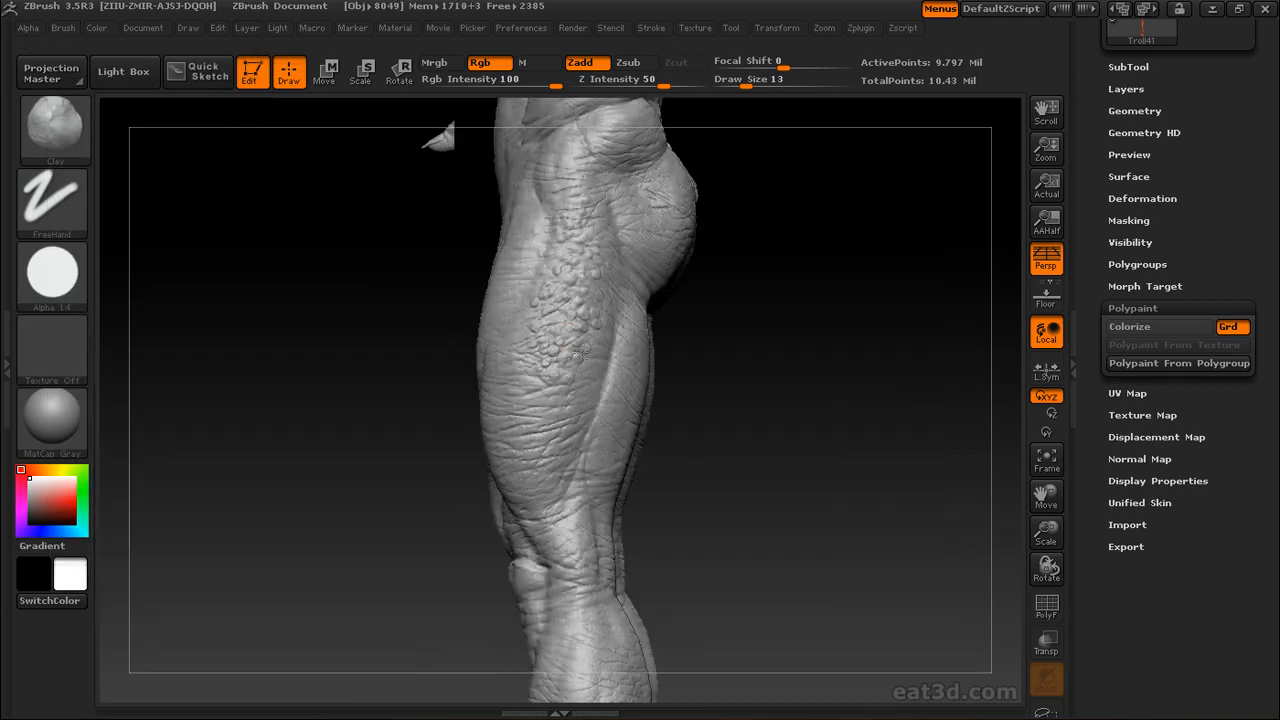
{"action": "left_click_drag", "start_coordinate": [840, 390], "coordinate": [790, 390]}
{"action": "left_click_drag", "start_coordinate": [564, 408], "coordinate": [574, 430]}
{"action": "left_click_drag", "start_coordinate": [850, 390], "coordinate": [793, 392]}
{"action": "left_click_drag", "start_coordinate": [793, 392], "coordinate": [740, 487], "text": "alt"}
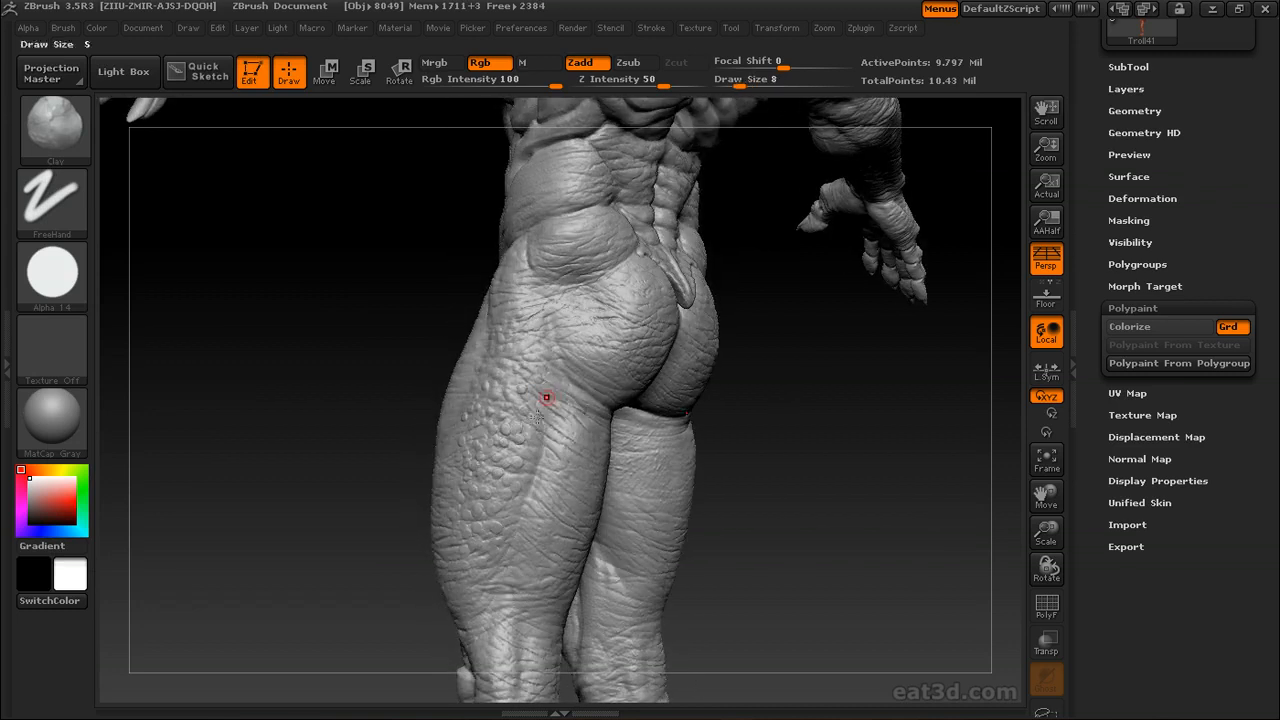
{"action": "left_click_drag", "start_coordinate": [335, 400], "coordinate": [425, 415]}
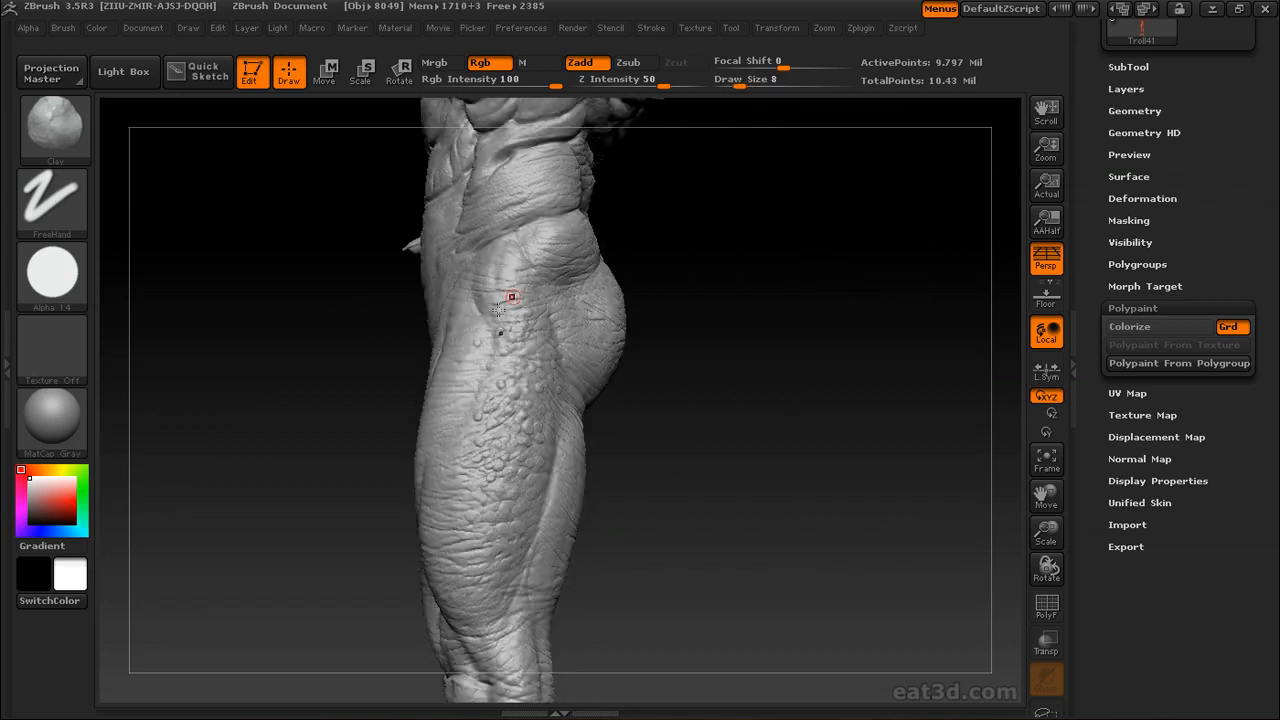
{"action": "left_click_drag", "start_coordinate": [738, 240], "coordinate": [660, 245]}
{"action": "left_click", "coordinate": [70, 31]}
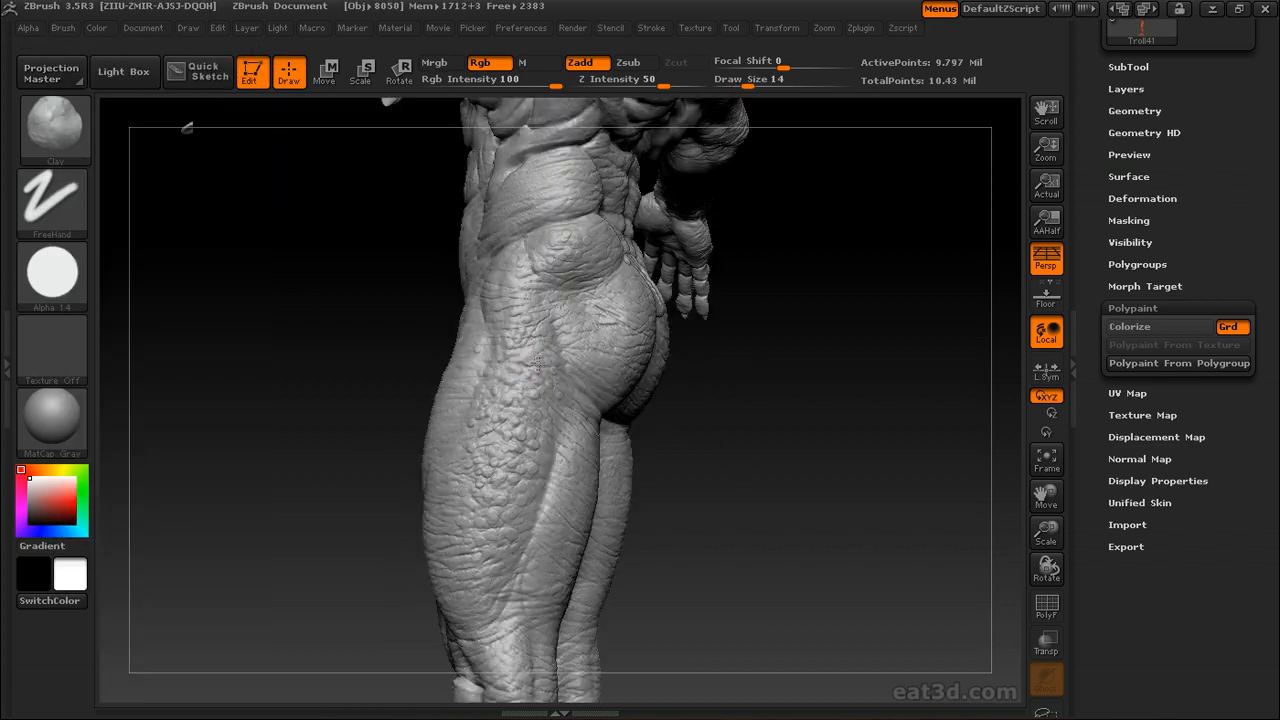
{"action": "left_click_drag", "start_coordinate": [660, 288], "coordinate": [734, 288]}
Select the Standard brush with a FreeHand stroke and no alpha, and reshape its edit curve
{"action": "left_click", "coordinate": [52, 128]}
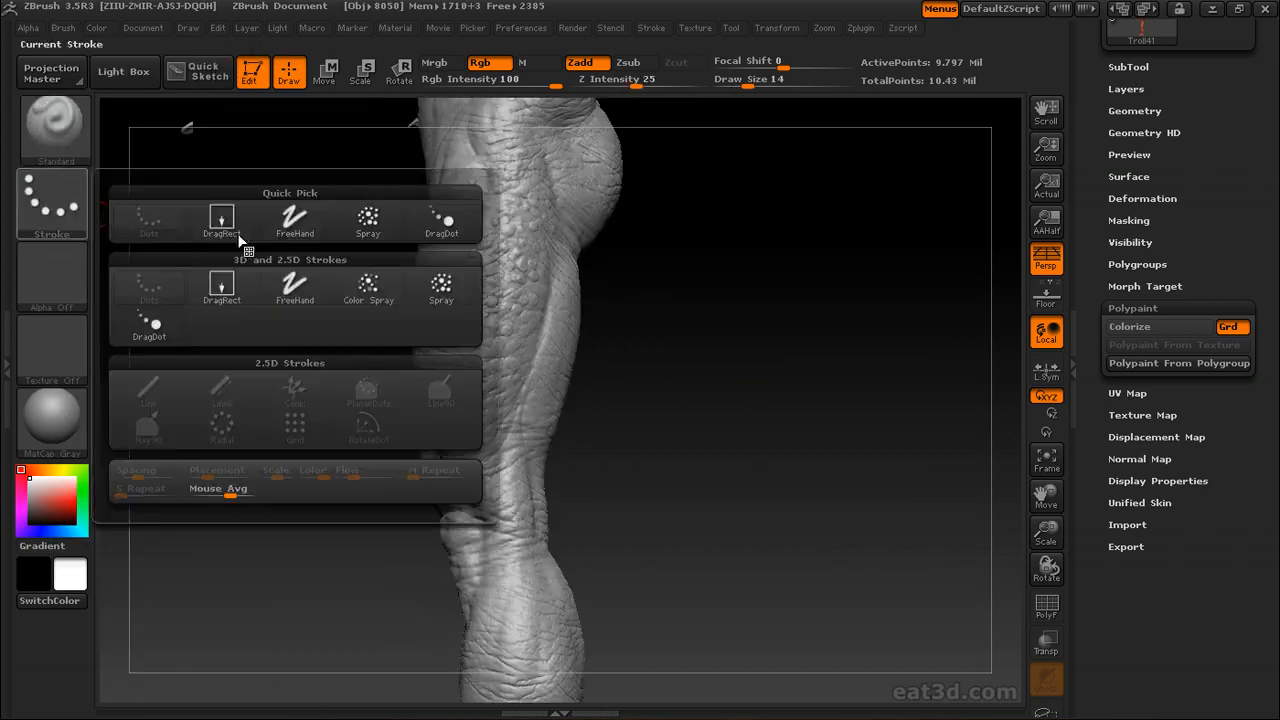
{"action": "left_click", "coordinate": [293, 221]}
{"action": "left_click", "coordinate": [52, 272]}
{"action": "left_click", "coordinate": [128, 294]}
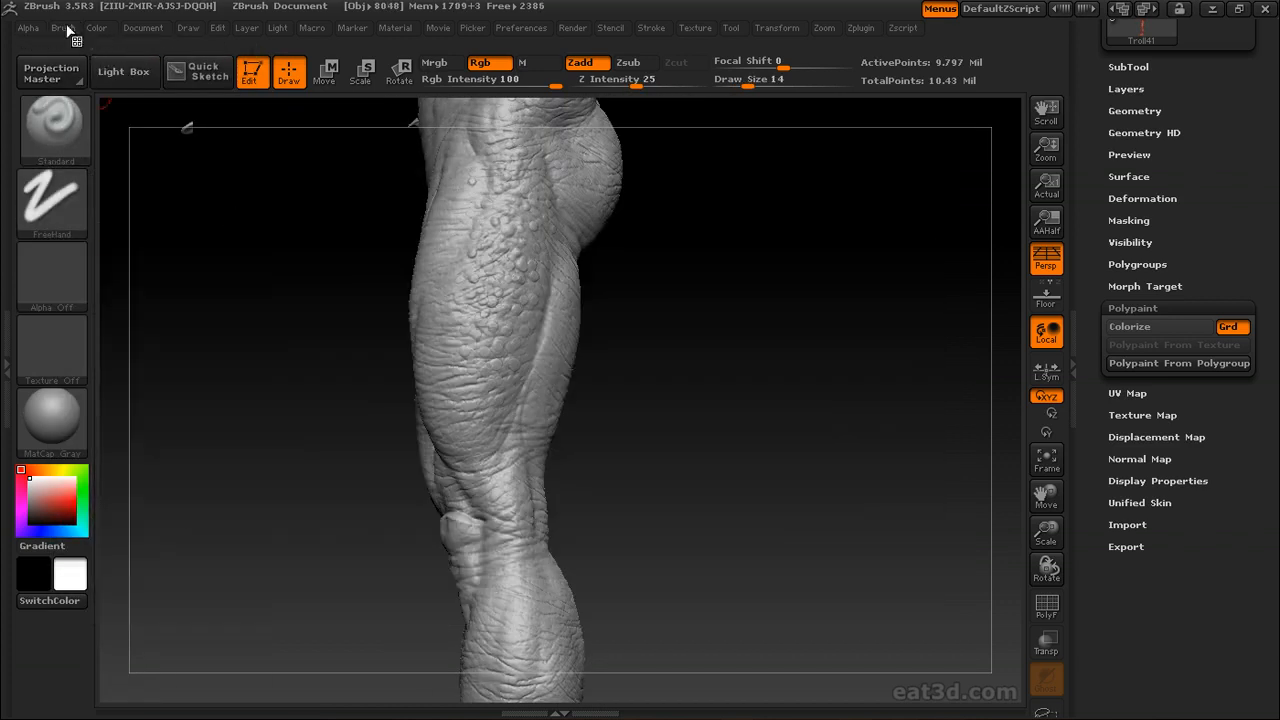
{"action": "left_click", "coordinate": [66, 28]}
{"action": "left_click_drag", "start_coordinate": [208, 569], "coordinate": [182, 588]}
Sculpt warts over the troll's shoulder with the Standard brush at draw size 10
{"action": "left_click_drag", "start_coordinate": [758, 418], "coordinate": [738, 343], "text": "alt"}
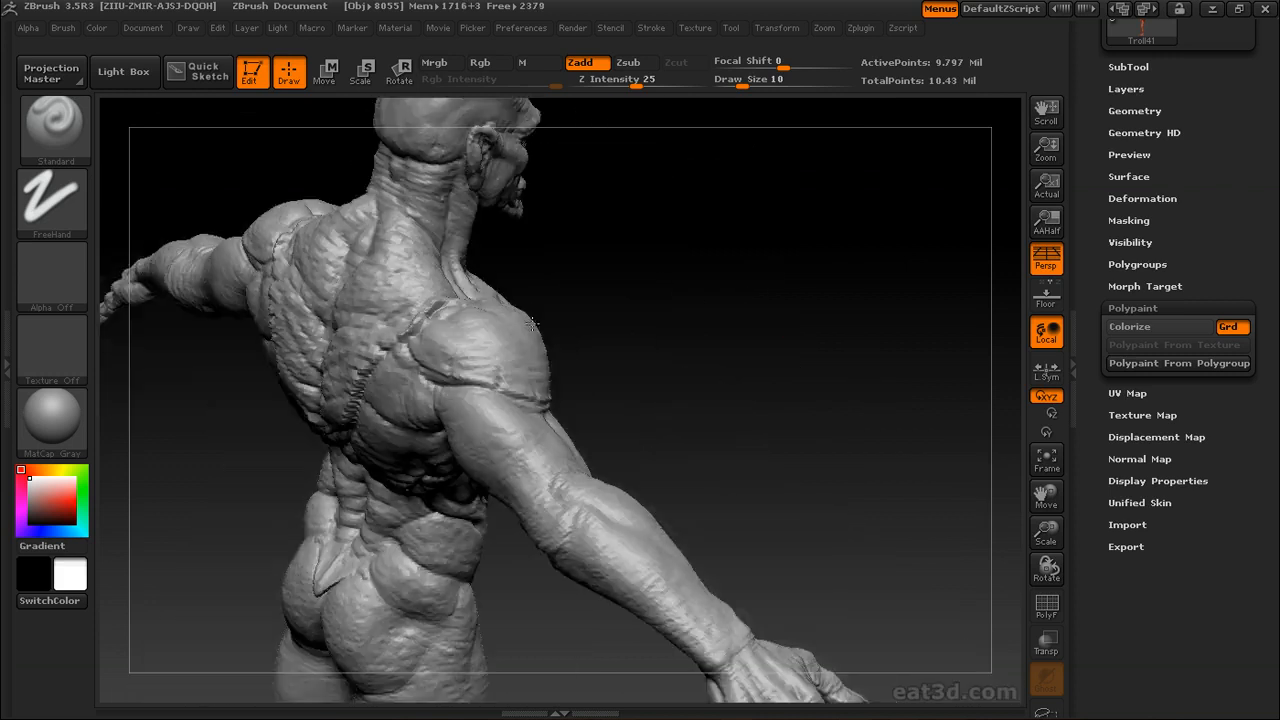
{"action": "mouse_move", "coordinate": [531, 323]}
{"action": "left_mouse_down"}
{"action": "mouse_move", "coordinate": [635, 348]}
{"action": "mouse_move", "coordinate": [470, 335]}
{"action": "mouse_move", "coordinate": [498, 327]}
{"action": "mouse_move", "coordinate": [411, 376]}
{"action": "mouse_move", "coordinate": [404, 428]}
{"action": "left_mouse_up"}
{"action": "left_click_drag", "start_coordinate": [287, 505], "coordinate": [457, 403]}
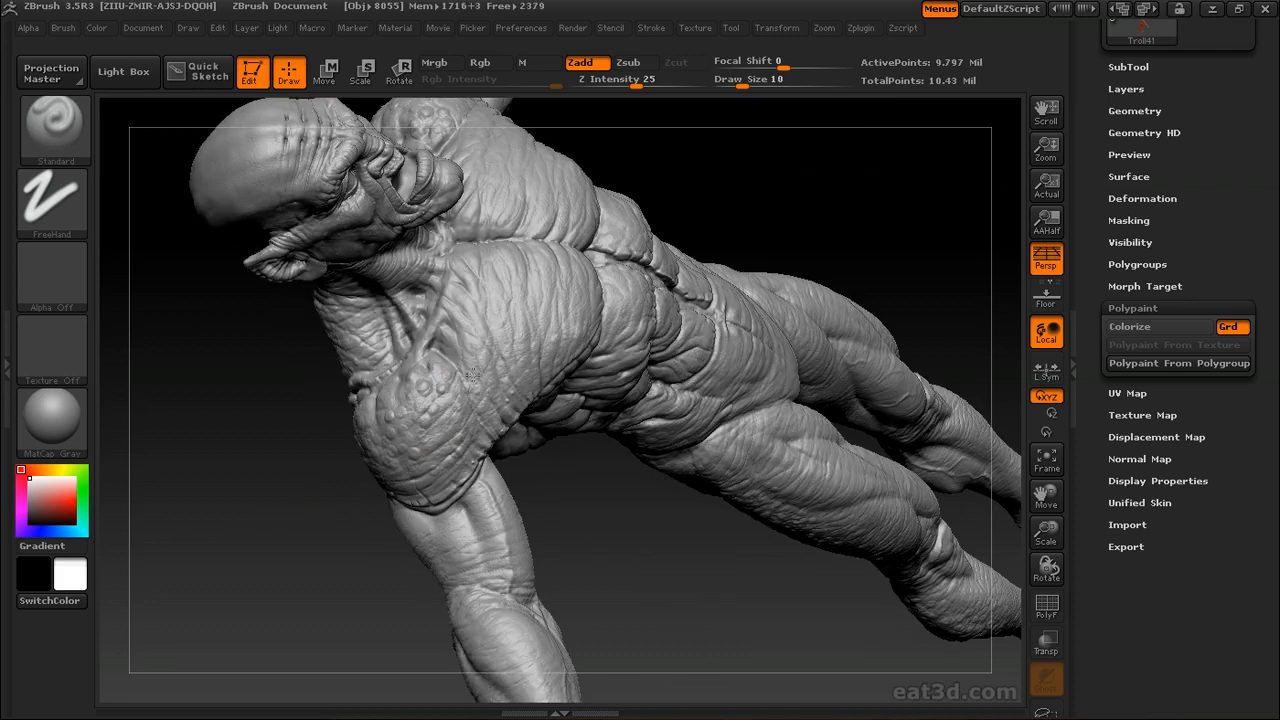
{"action": "left_click_drag", "start_coordinate": [311, 459], "coordinate": [494, 366]}
{"action": "mouse_move", "coordinate": [293, 426]}
{"action": "left_mouse_down"}
{"action": "mouse_move", "coordinate": [505, 355]}
{"action": "mouse_move", "coordinate": [511, 394]}
{"action": "left_mouse_up"}
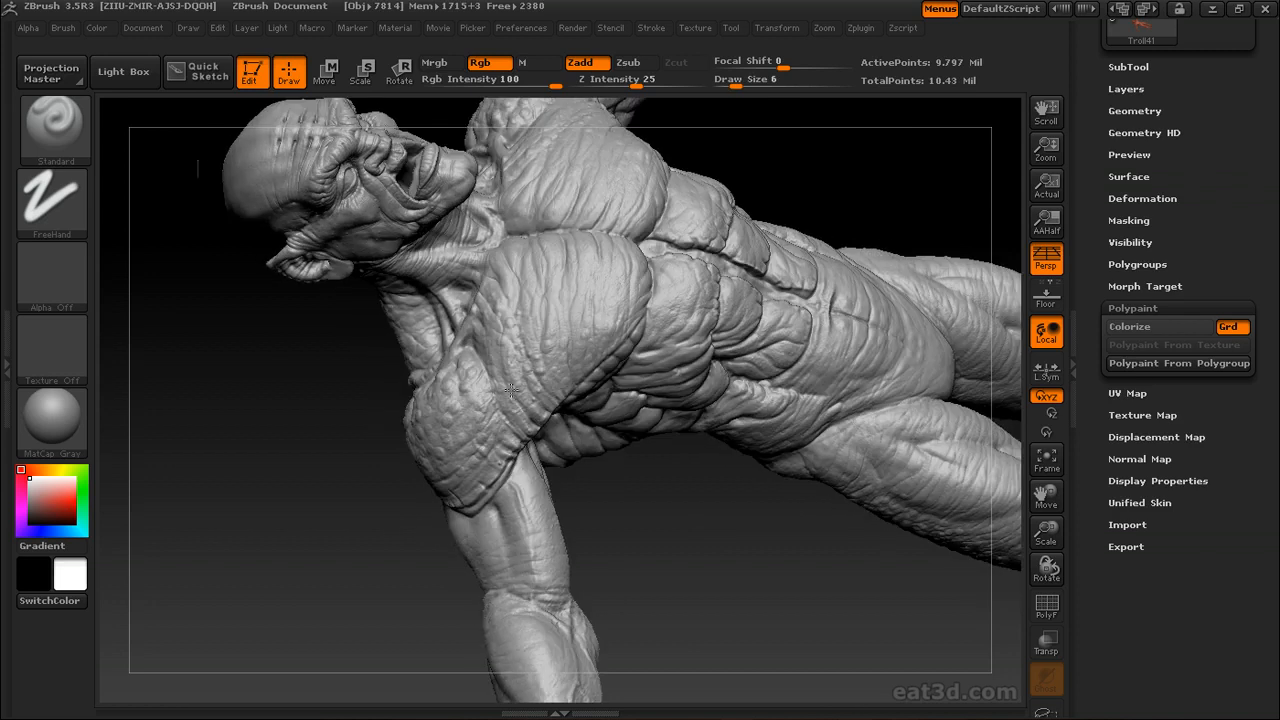
Add tiny warts over the skull and side of the face with the Standard brush at draw sizes 5 and 4
{"action": "left_click_drag", "start_coordinate": [583, 355], "coordinate": [399, 460]}
{"action": "mouse_move", "coordinate": [558, 340]}
{"action": "left_mouse_down"}
{"action": "mouse_move", "coordinate": [490, 420]}
{"action": "mouse_move", "coordinate": [450, 349]}
{"action": "mouse_move", "coordinate": [414, 371]}
{"action": "mouse_move", "coordinate": [655, 297]}
{"action": "mouse_move", "coordinate": [630, 308]}
{"action": "left_mouse_up"}
{"action": "left_click_drag", "start_coordinate": [505, 393], "coordinate": [578, 314]}
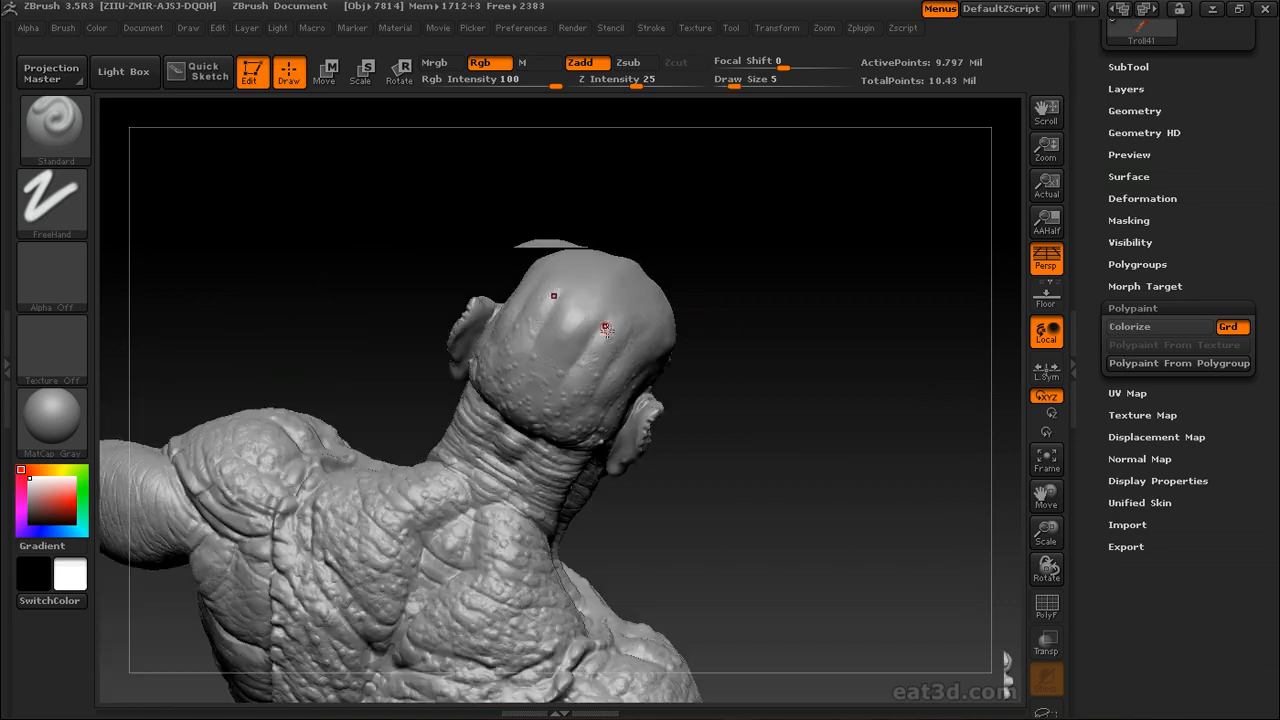
{"action": "left_click_drag", "start_coordinate": [572, 384], "coordinate": [610, 405]}
{"action": "left_click_drag", "start_coordinate": [843, 337], "coordinate": [665, 330]}
{"action": "left_click_drag", "start_coordinate": [600, 330], "coordinate": [640, 285], "text": "alt"}
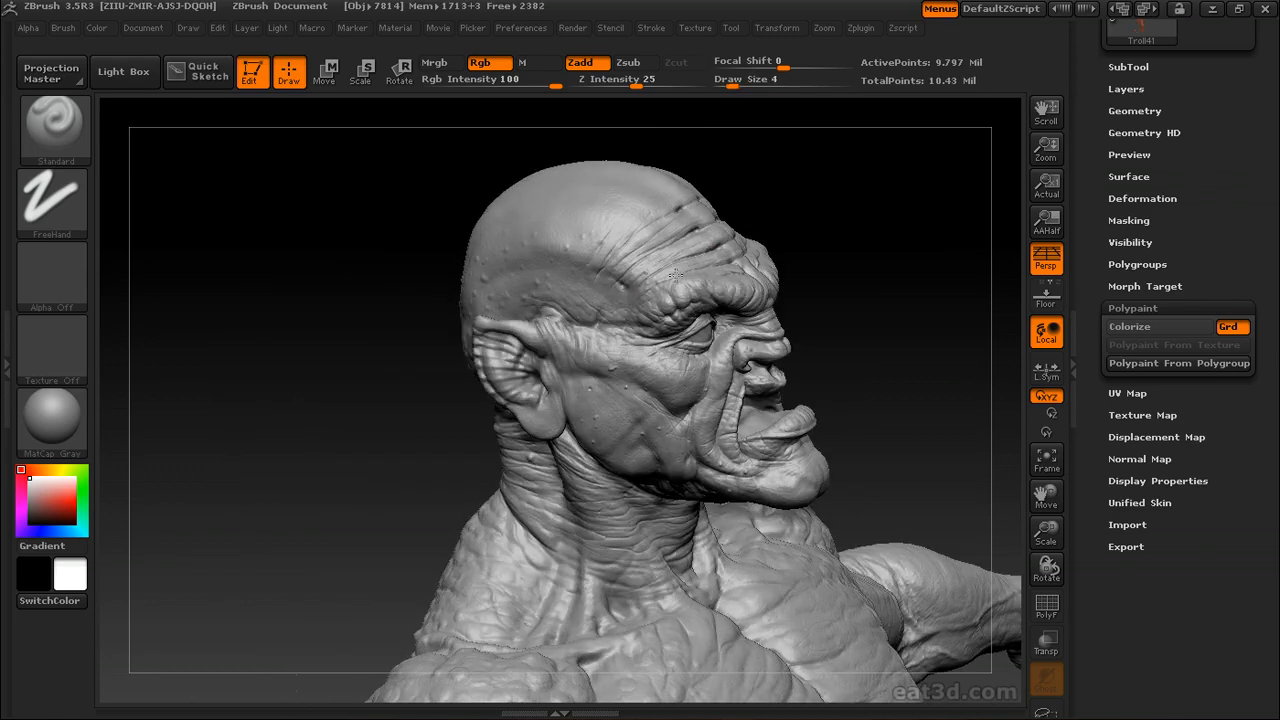
{"action": "left_click_drag", "start_coordinate": [883, 312], "coordinate": [813, 346]}
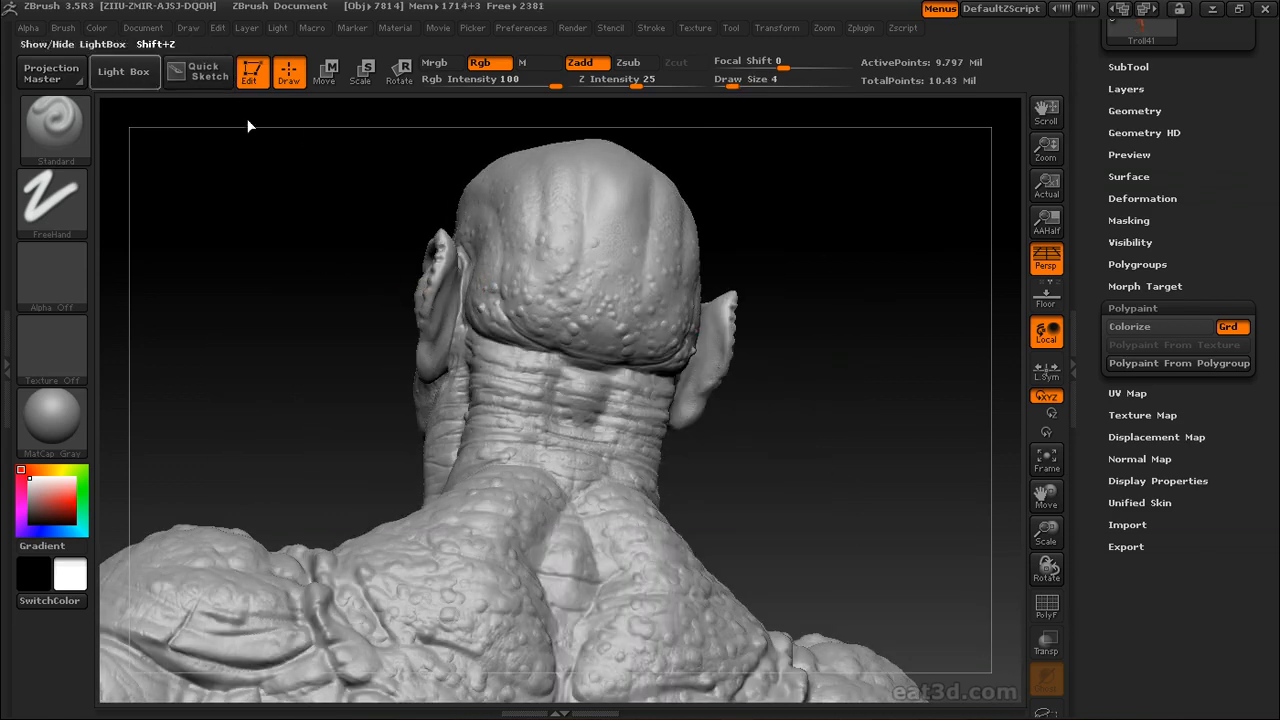
Load the Dam_Standard brush from the Light Box brush library and set its stroke to FreeHand
{"action": "left_click", "coordinate": [123, 72]}
{"action": "left_click", "coordinate": [260, 105]}
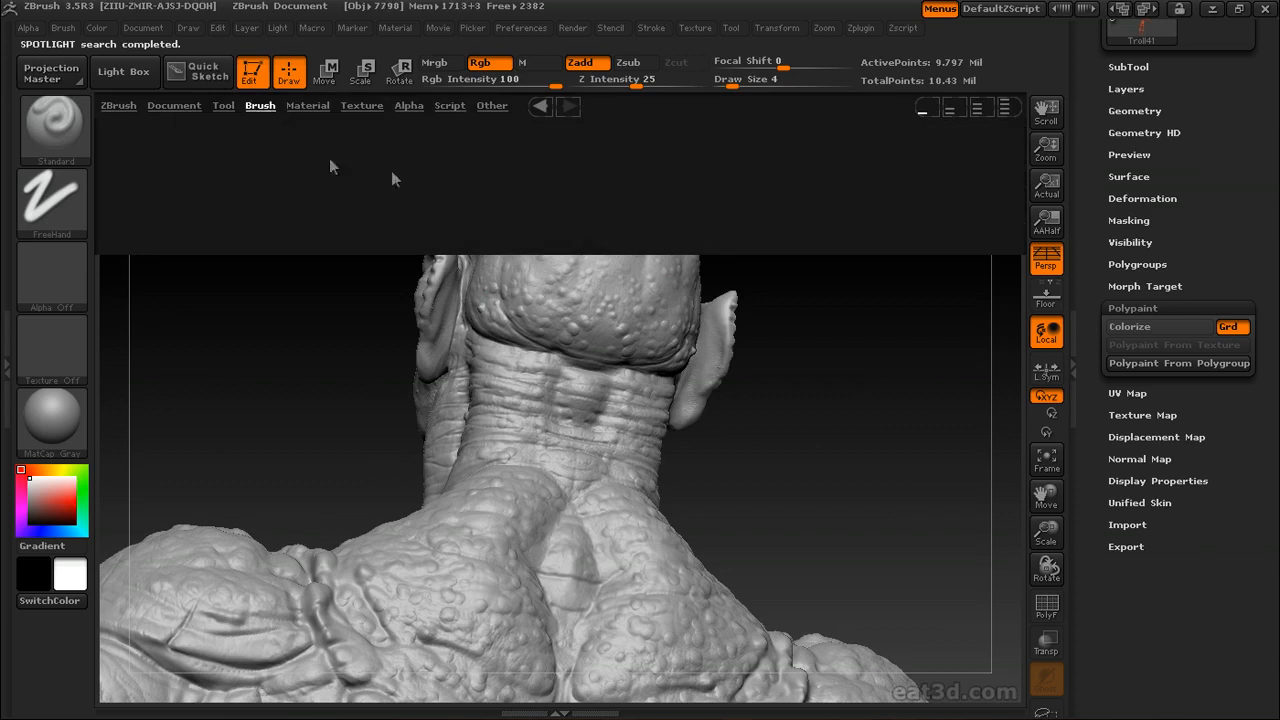
{"action": "double_click", "coordinate": [951, 190]}
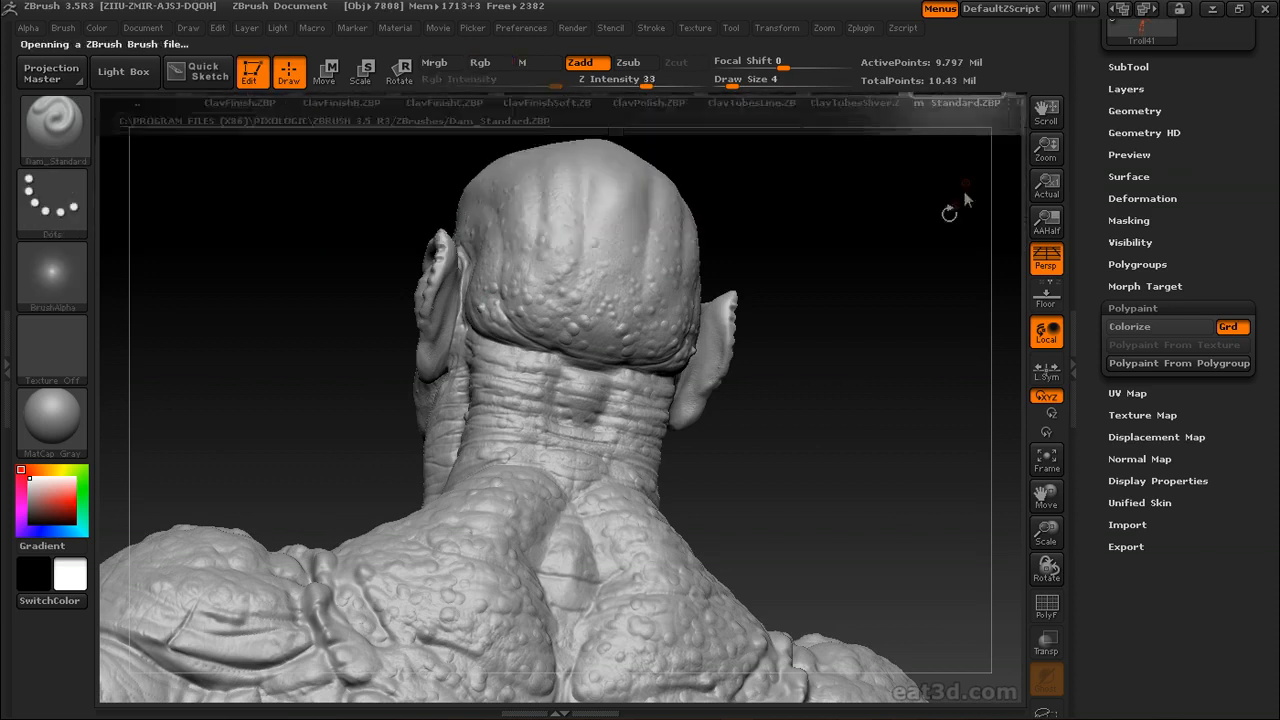
{"action": "left_click_drag", "start_coordinate": [892, 258], "coordinate": [371, 217]}
{"action": "mouse_move", "coordinate": [692, 478]}
{"action": "left_mouse_down", "text": "shift"}
{"action": "mouse_move", "coordinate": [884, 285]}
{"action": "mouse_move", "coordinate": [857, 346]}
{"action": "left_mouse_up", "text": "shift"}
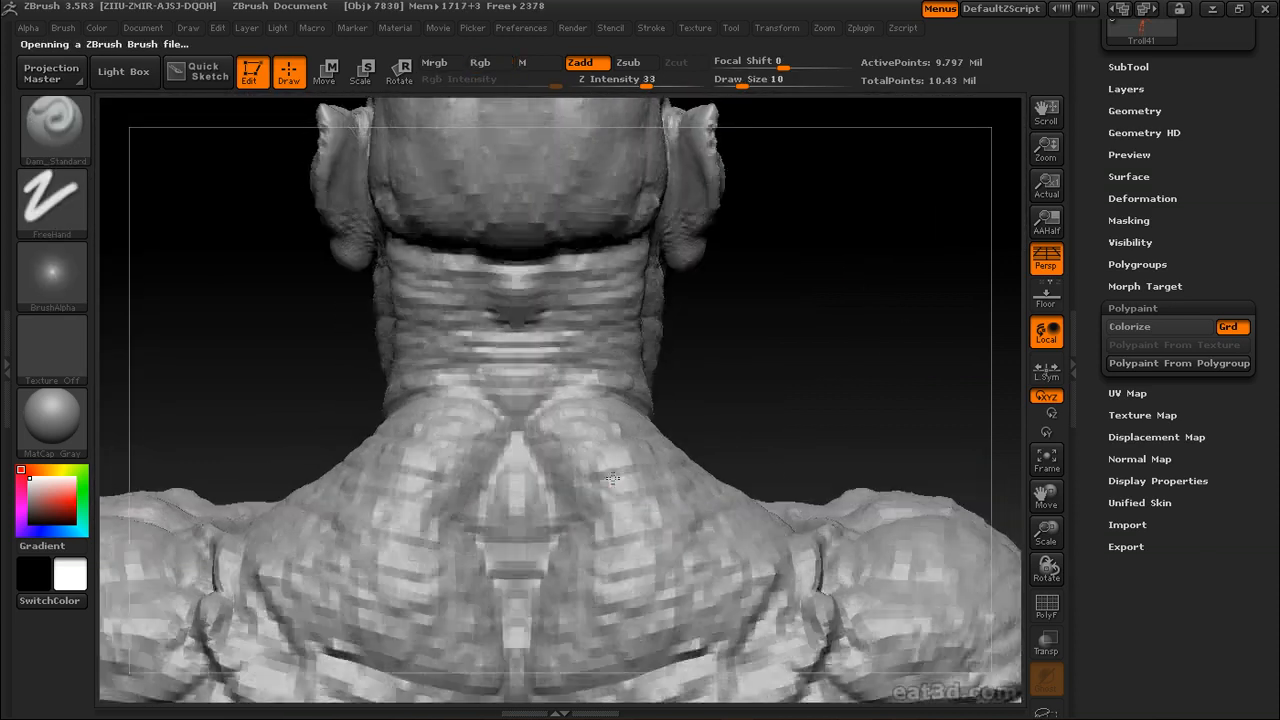
Sculpt finer detail around the warts of the upper back with Dam_Standard at draw sizes 14 and 13
{"action": "mouse_move", "coordinate": [577, 464]}
{"action": "left_mouse_down"}
{"action": "mouse_move", "coordinate": [606, 457]}
{"action": "mouse_move", "coordinate": [657, 482]}
{"action": "mouse_move", "coordinate": [615, 469]}
{"action": "left_mouse_up"}
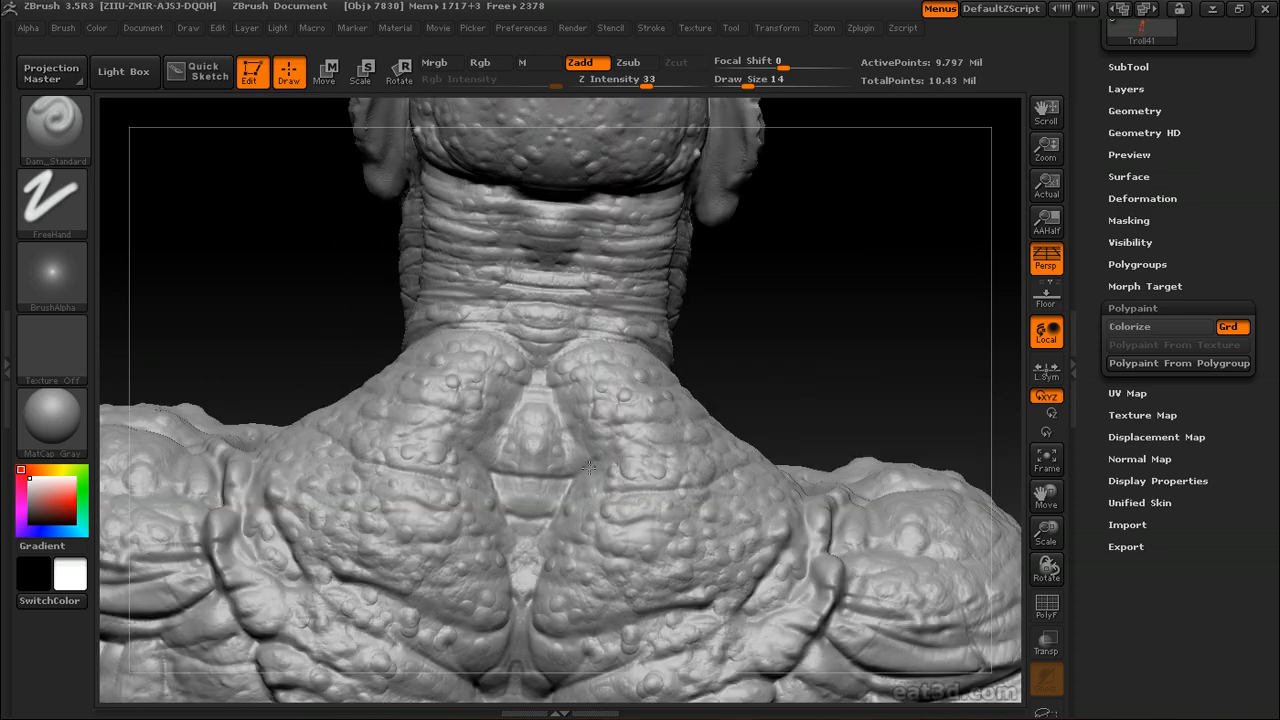
{"action": "mouse_move", "coordinate": [750, 364]}
{"action": "left_mouse_down"}
{"action": "mouse_move", "coordinate": [475, 474]}
{"action": "mouse_move", "coordinate": [428, 510]}
{"action": "left_mouse_up"}
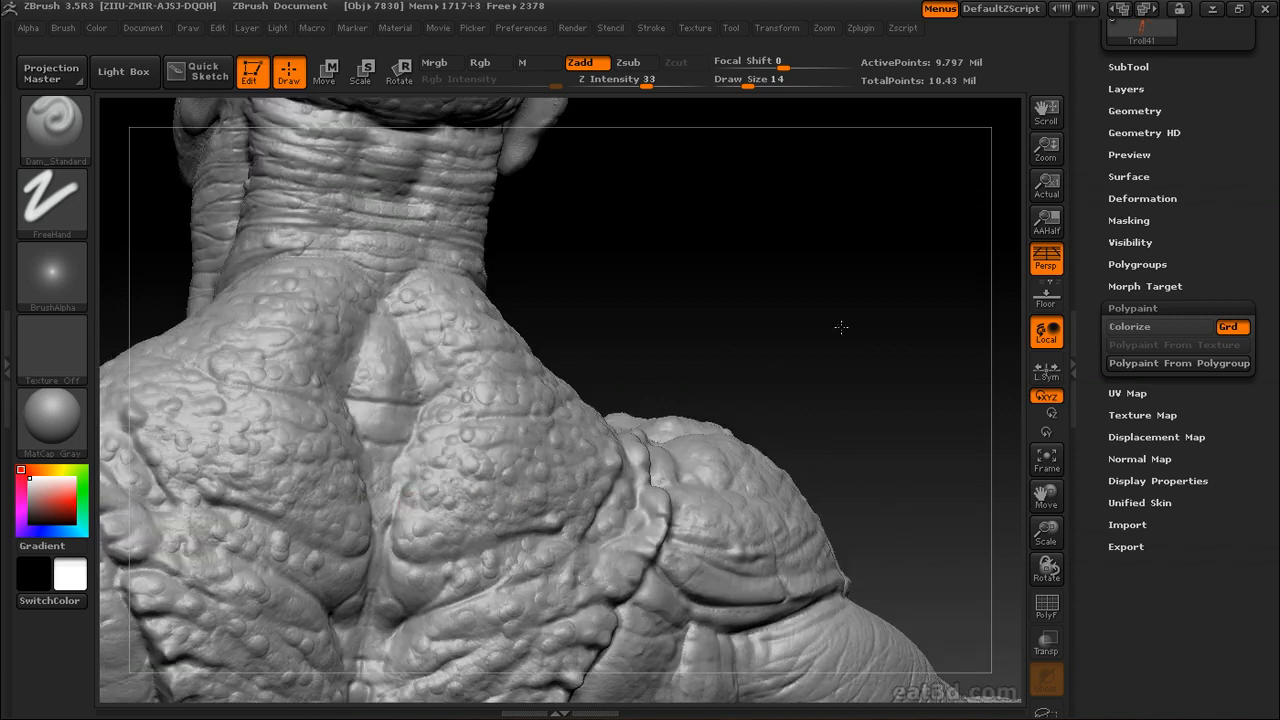
{"action": "left_click_drag", "start_coordinate": [709, 384], "coordinate": [387, 480]}
{"action": "mouse_move", "coordinate": [459, 424]}
{"action": "left_mouse_down"}
{"action": "mouse_move", "coordinate": [461, 455]}
{"action": "mouse_move", "coordinate": [621, 392]}
{"action": "mouse_move", "coordinate": [584, 452]}
{"action": "left_mouse_up"}
{"action": "left_click_drag", "start_coordinate": [706, 341], "coordinate": [210, 498]}
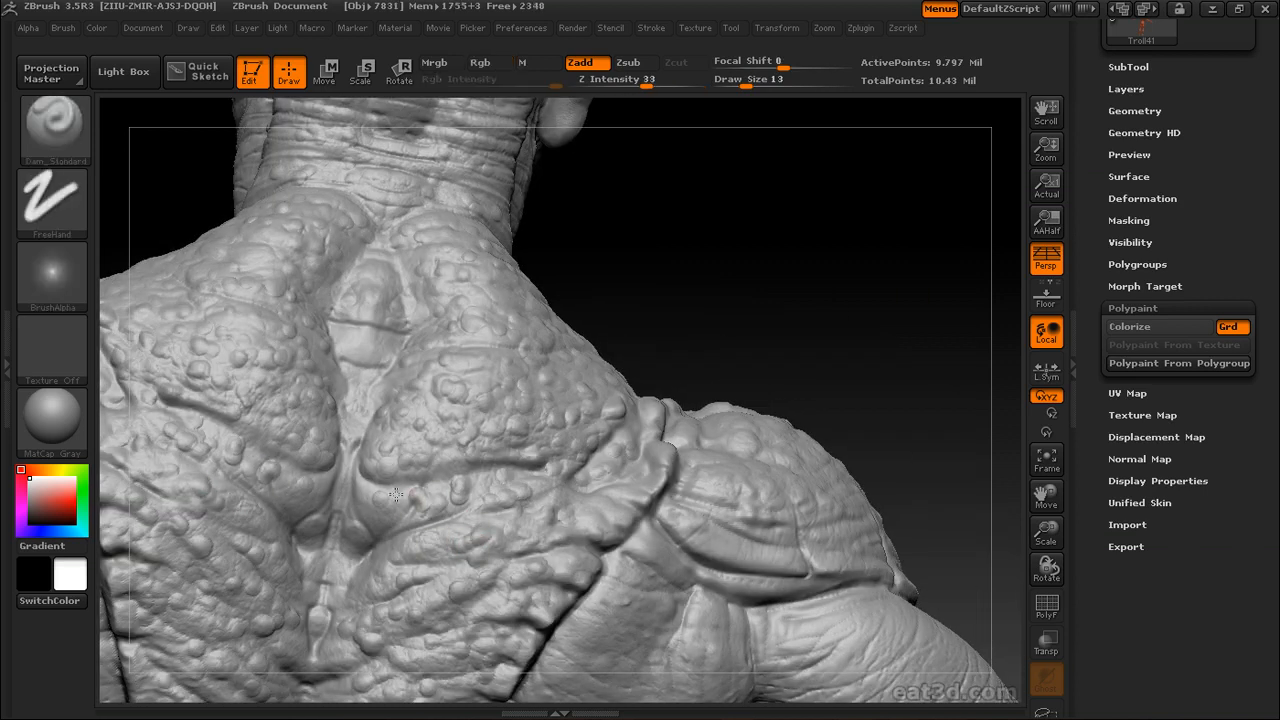
{"action": "left_click_drag", "start_coordinate": [350, 456], "coordinate": [481, 538]}
Detail the skin around the hip and upper thigh warts at draw size 13 and open the model's Geometry settings
{"action": "mouse_move", "coordinate": [718, 347]}
{"action": "left_mouse_down"}
{"action": "mouse_move", "coordinate": [690, 365]}
{"action": "mouse_move", "coordinate": [720, 350]}
{"action": "left_mouse_up"}
{"action": "left_click_drag", "start_coordinate": [760, 300], "coordinate": [800, 240]}
{"action": "left_click_drag", "start_coordinate": [780, 400], "coordinate": [700, 430]}
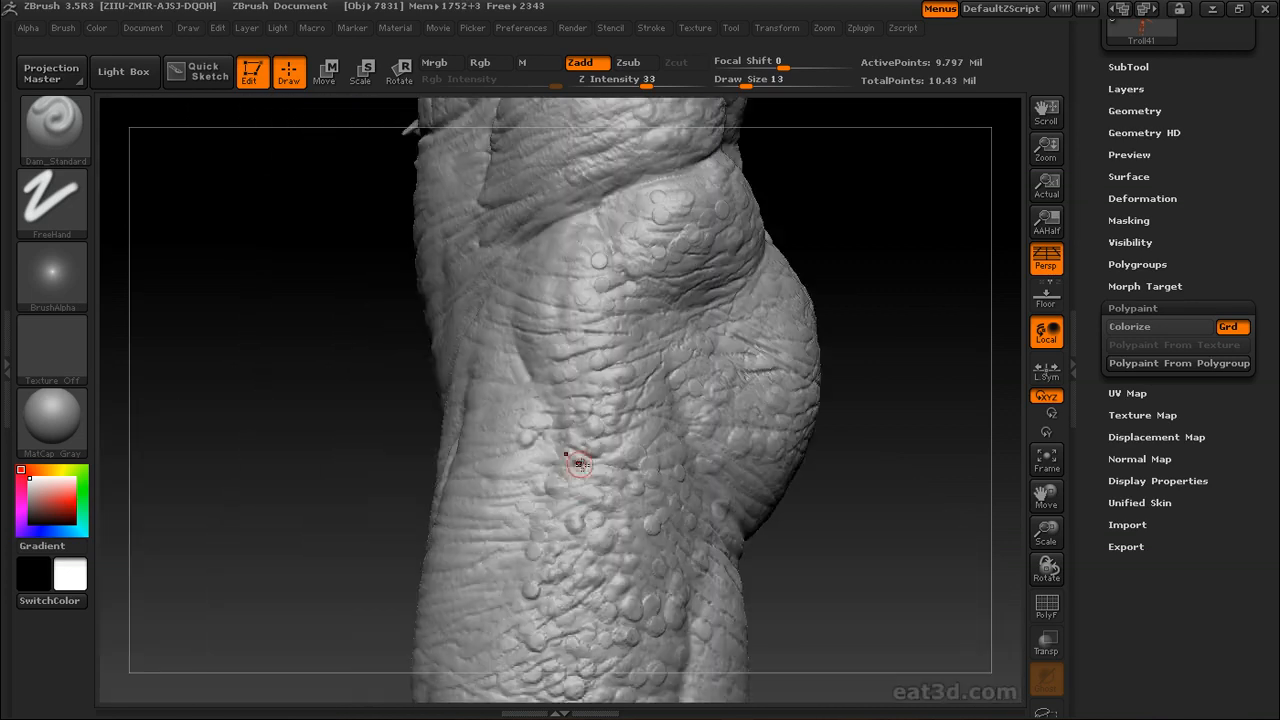
{"action": "left_click_drag", "start_coordinate": [573, 450], "coordinate": [563, 429]}
{"action": "mouse_move", "coordinate": [812, 420]}
{"action": "left_mouse_down"}
{"action": "mouse_move", "coordinate": [870, 390]}
{"action": "mouse_move", "coordinate": [800, 430]}
{"action": "left_mouse_up"}
{"action": "left_click", "coordinate": [1157, 113]}
{"action": "key", "text": "shift"}
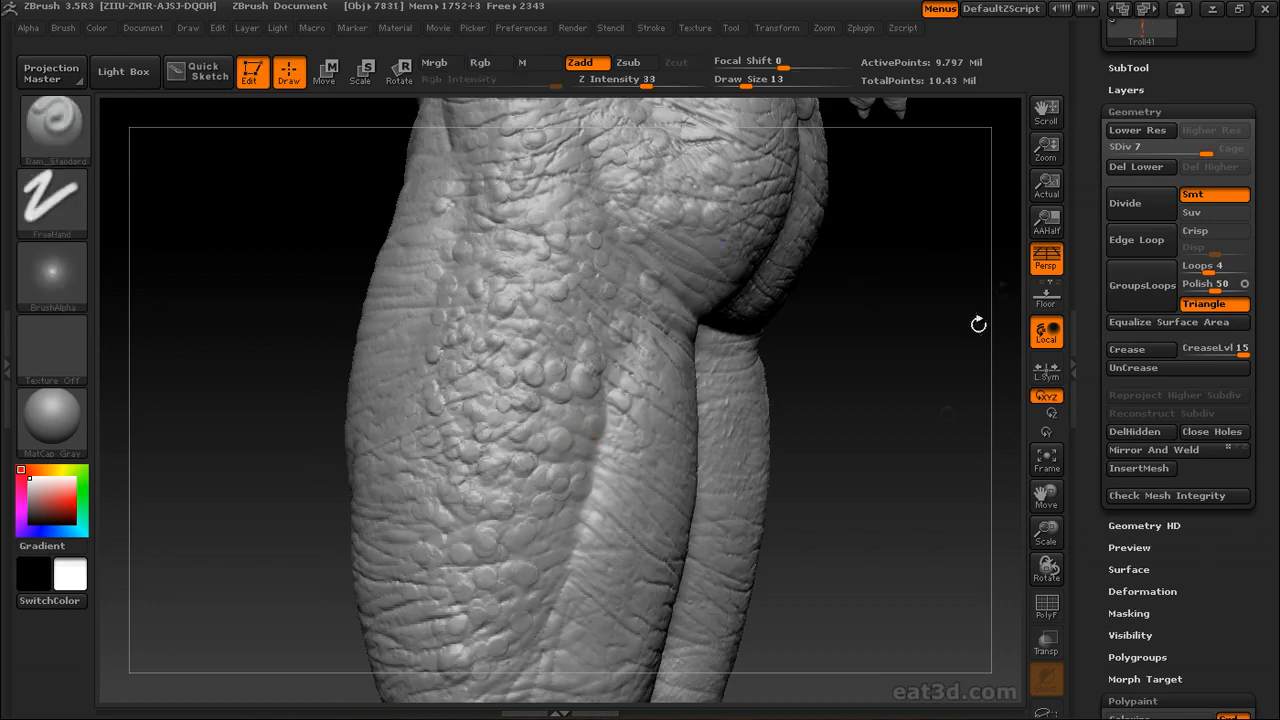
Sculpt fine creases around the warts of the hip, buttock and outer thigh with Dam_Standard at draw size 13
{"action": "left_click_drag", "start_coordinate": [868, 284], "coordinate": [818, 446], "text": "alt"}
{"action": "left_click_drag", "start_coordinate": [880, 420], "coordinate": [808, 425]}
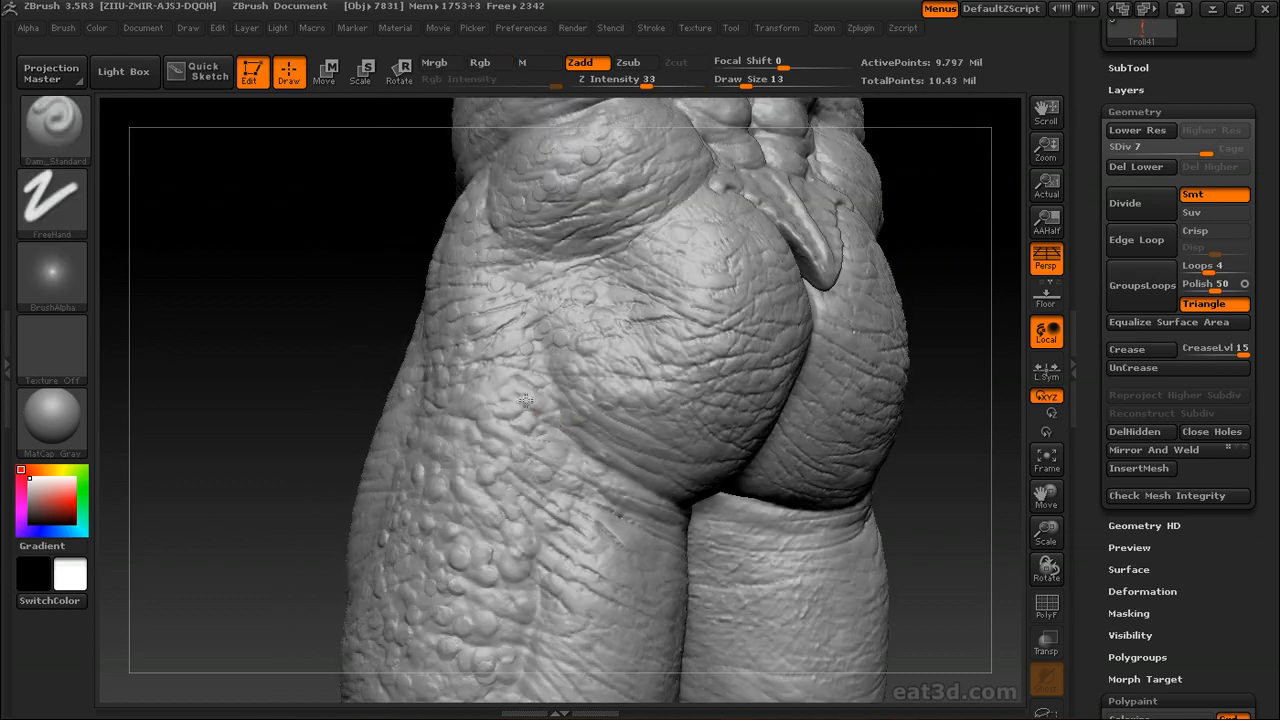
{"action": "left_click_drag", "start_coordinate": [388, 380], "coordinate": [587, 408]}
{"action": "left_click_drag", "start_coordinate": [557, 460], "coordinate": [485, 452]}
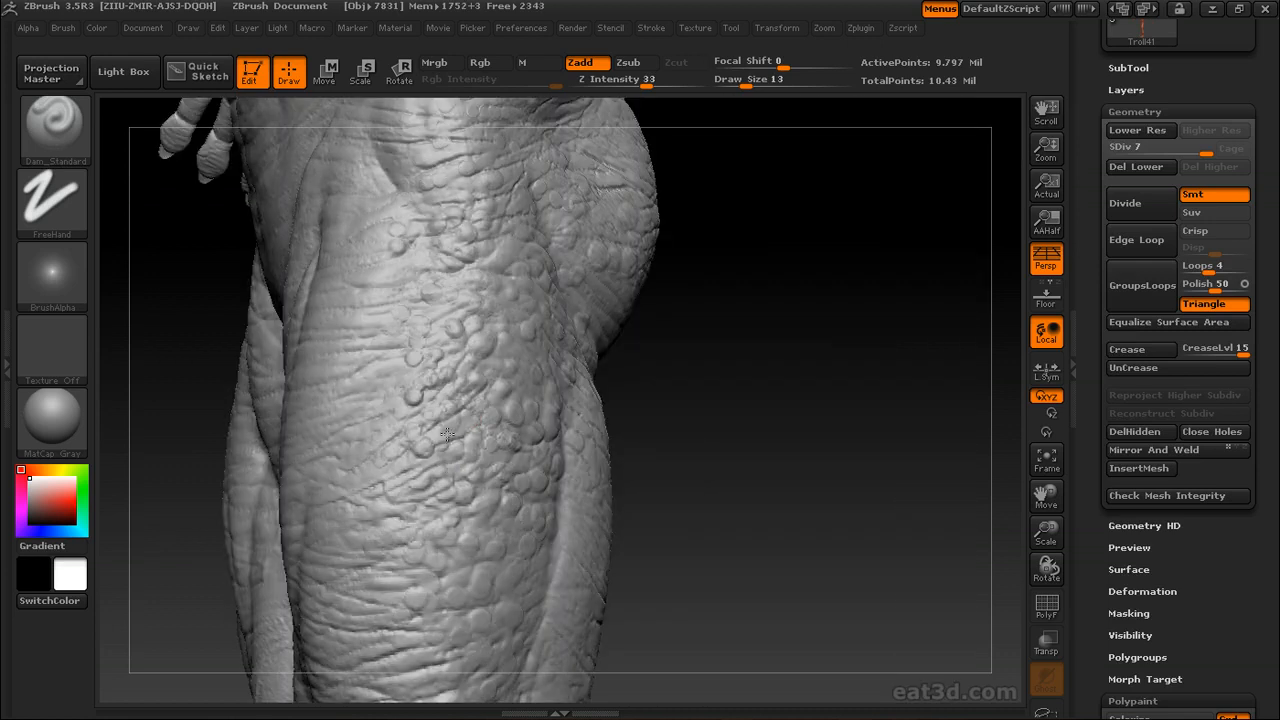
{"action": "left_click_drag", "start_coordinate": [706, 346], "coordinate": [630, 340]}
{"action": "right_click_drag", "start_coordinate": [451, 320], "coordinate": [437, 387], "text": "alt"}
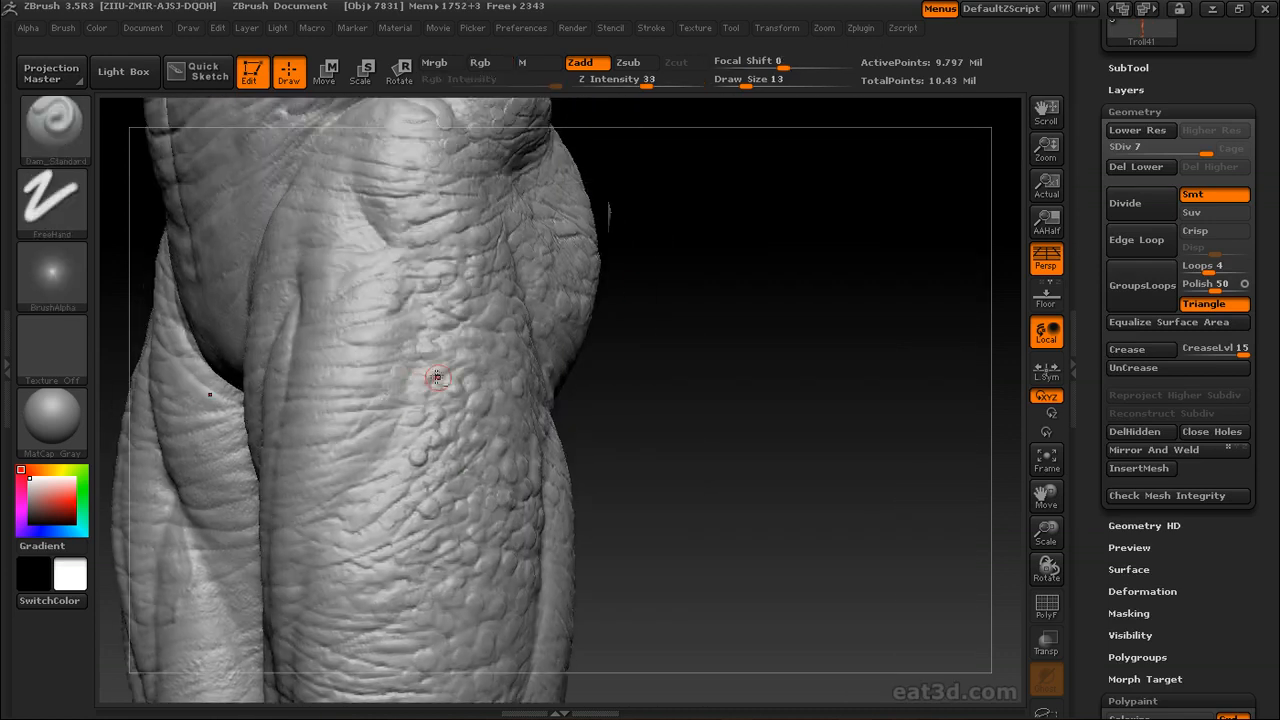
{"action": "left_click_drag", "start_coordinate": [450, 358], "coordinate": [382, 403]}
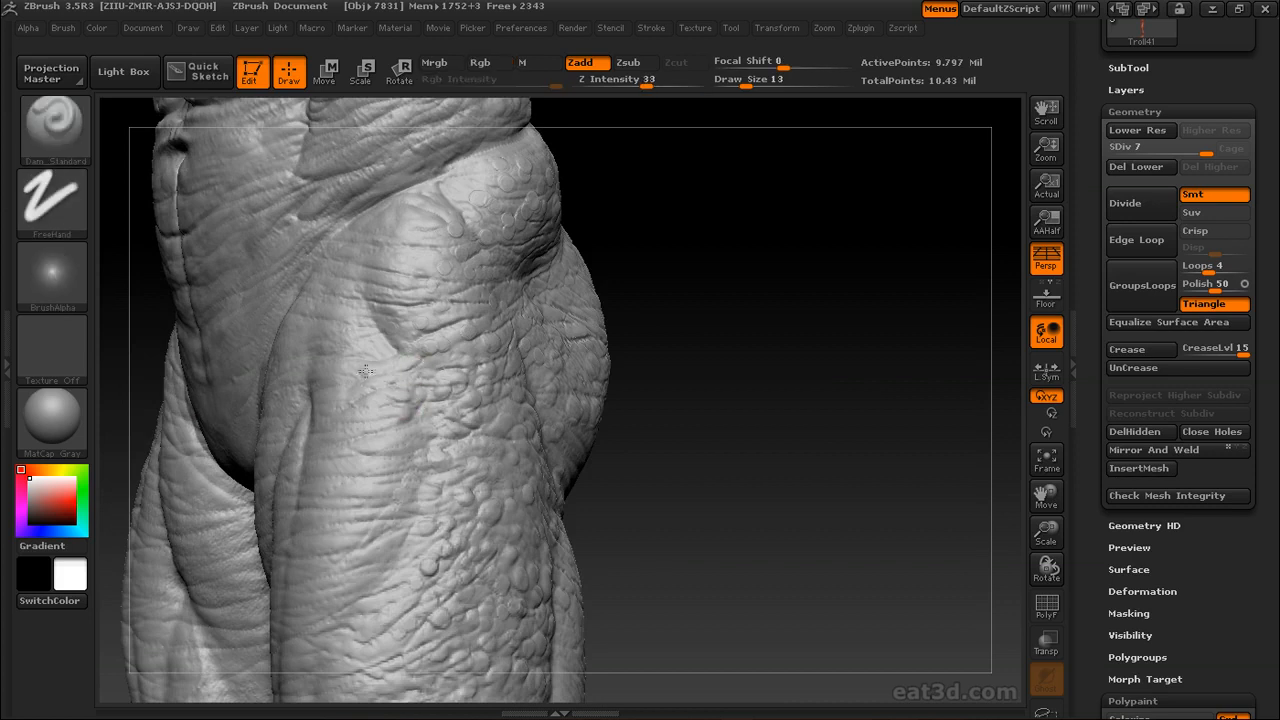
{"action": "left_click_drag", "start_coordinate": [433, 347], "coordinate": [459, 315]}
{"action": "right_click_drag", "start_coordinate": [408, 304], "coordinate": [771, 294]}
{"action": "left_click_drag", "start_coordinate": [771, 294], "coordinate": [670, 366]}
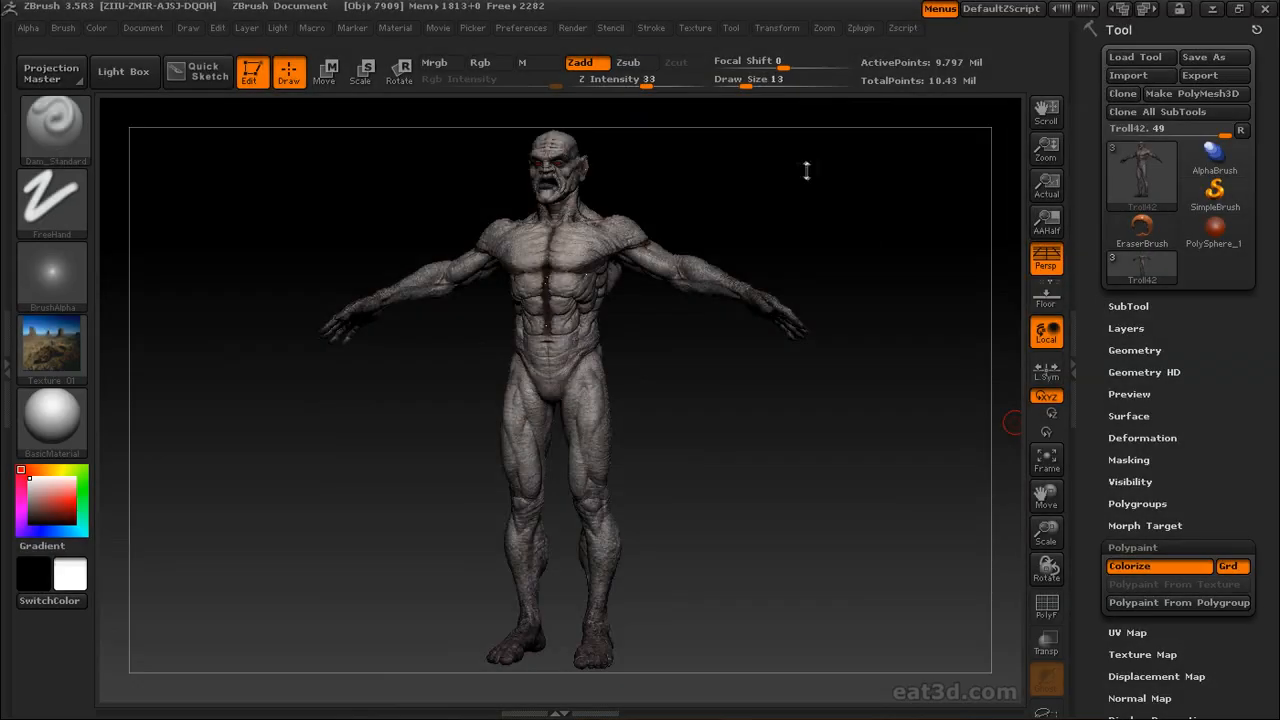
Turn the painted troll to a three-quarter front view beside the canvas centre and set the current texture to Texture Off
{"action": "left_click_drag", "start_coordinate": [806, 171], "coordinate": [774, 197]}
{"action": "left_click_drag", "start_coordinate": [1044, 152], "coordinate": [1015, 125]}
{"action": "left_click_drag", "start_coordinate": [773, 222], "coordinate": [819, 222], "text": "alt"}
{"action": "left_click", "coordinate": [80, 358]}
{"action": "left_click", "coordinate": [122, 362]}
Place a second copy of the troll beside the first and turn it to a three-quarter back view
{"action": "left_click", "coordinate": [251, 74]}
{"action": "left_click_drag", "start_coordinate": [691, 370], "coordinate": [725, 235]}
{"action": "left_click", "coordinate": [252, 76]}
{"action": "left_click_drag", "start_coordinate": [816, 340], "coordinate": [818, 240]}
{"action": "left_click_drag", "start_coordinate": [560, 150], "coordinate": [572, 168]}
Grab the document as a texture and export it as PaintOver.PSD into the Part2 21_Bodypaint folder
{"action": "left_click", "coordinate": [695, 28]}
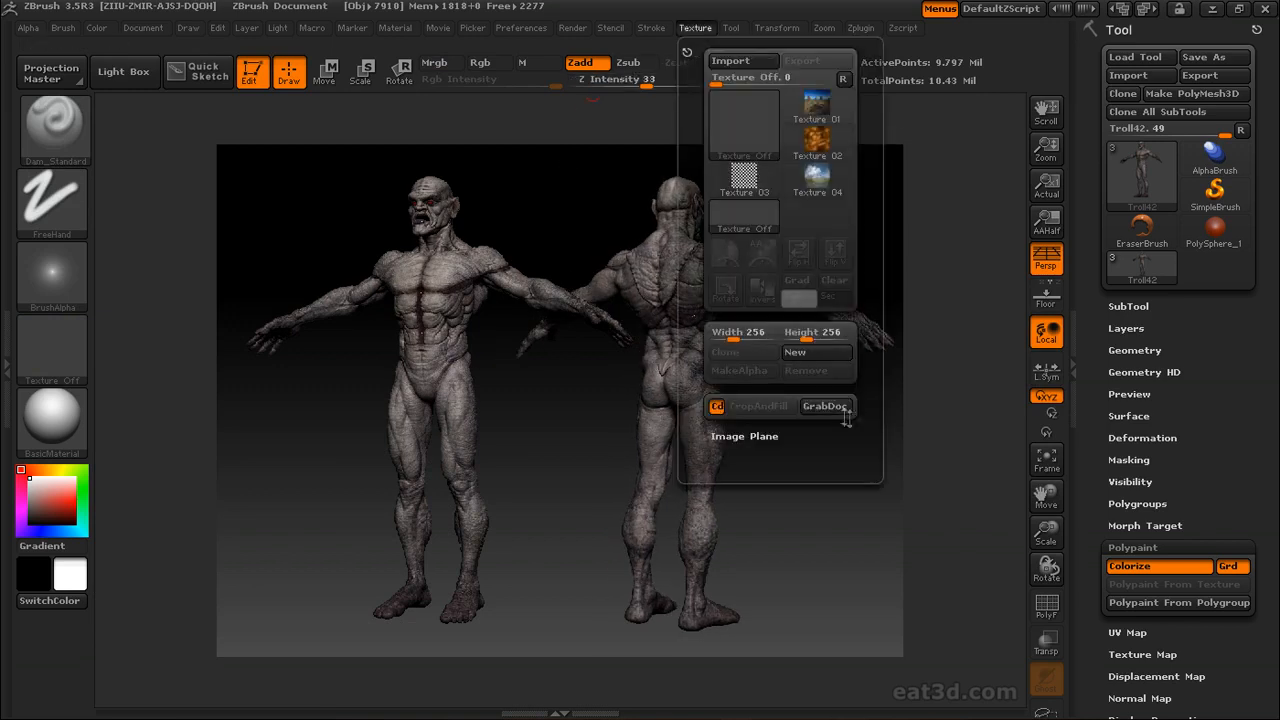
{"action": "left_click", "coordinate": [825, 406]}
{"action": "left_click", "coordinate": [802, 61]}
{"action": "left_click", "coordinate": [57, 203]}
{"action": "double_click", "coordinate": [285, 133]}
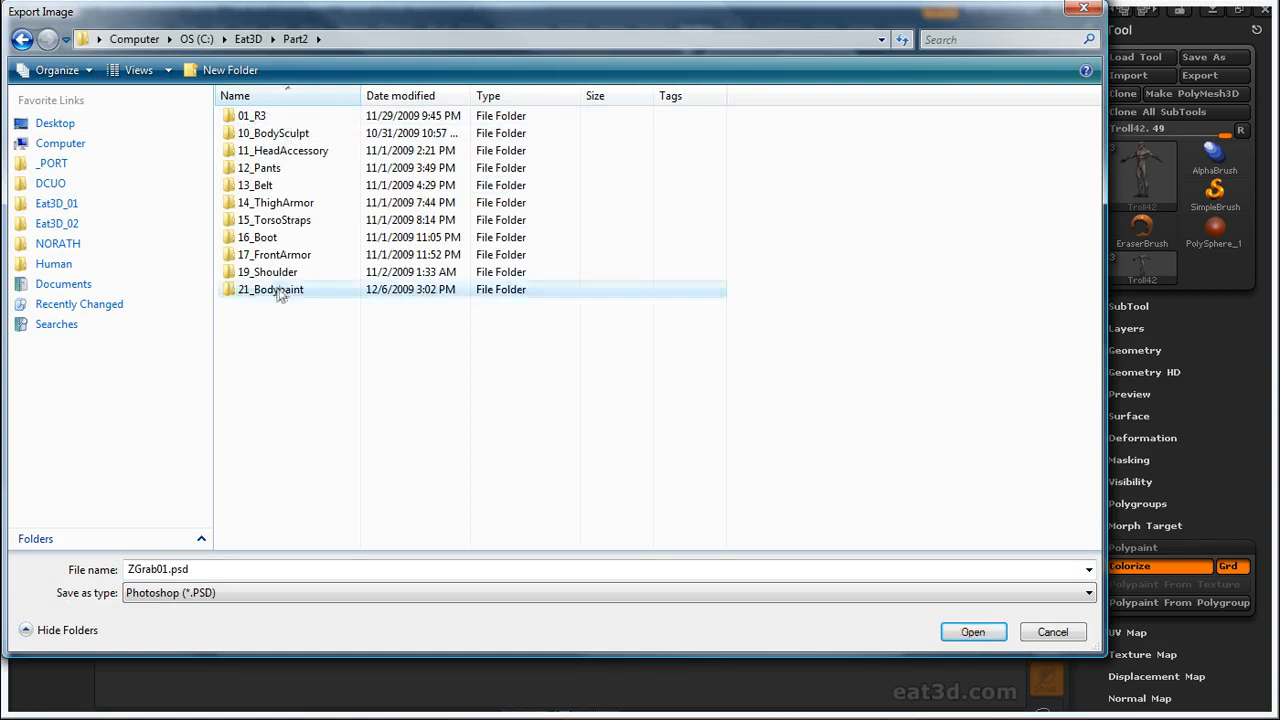
{"action": "double_click", "coordinate": [270, 289]}
{"action": "type", "text": "Part1"}
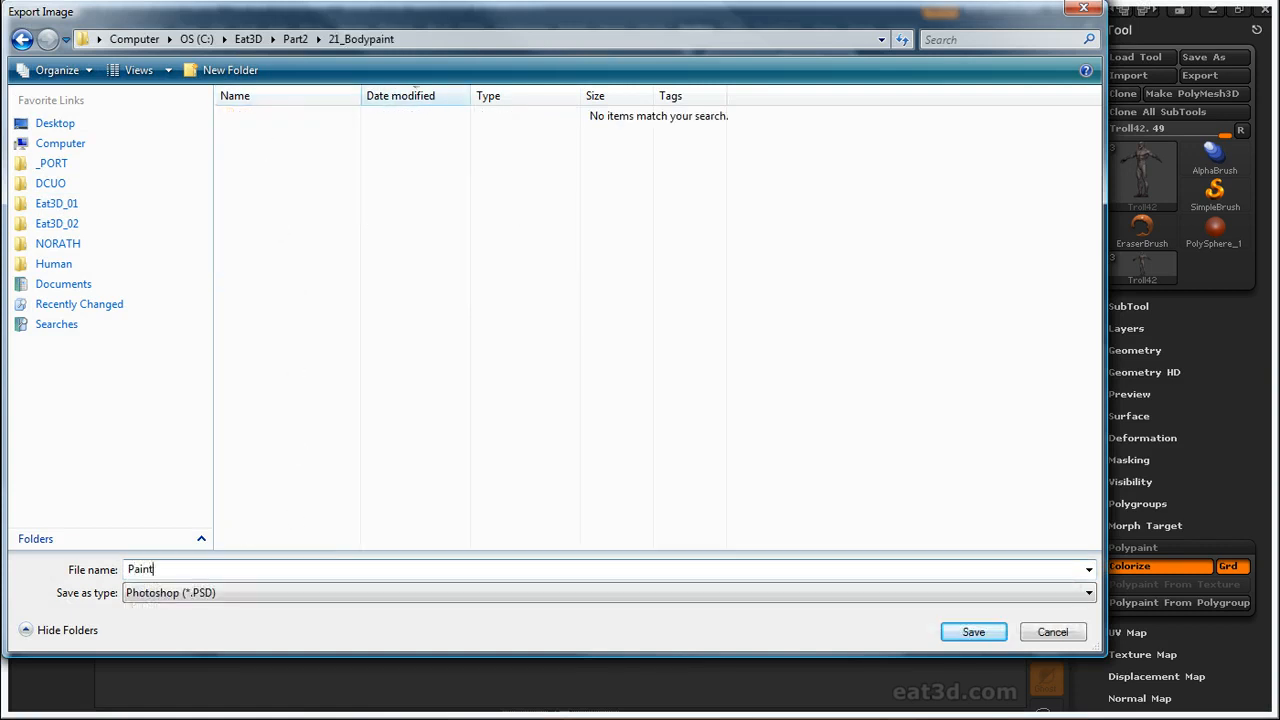
{"action": "key", "text": "Return"}
{"action": "left_click", "coordinate": [880, 529]}
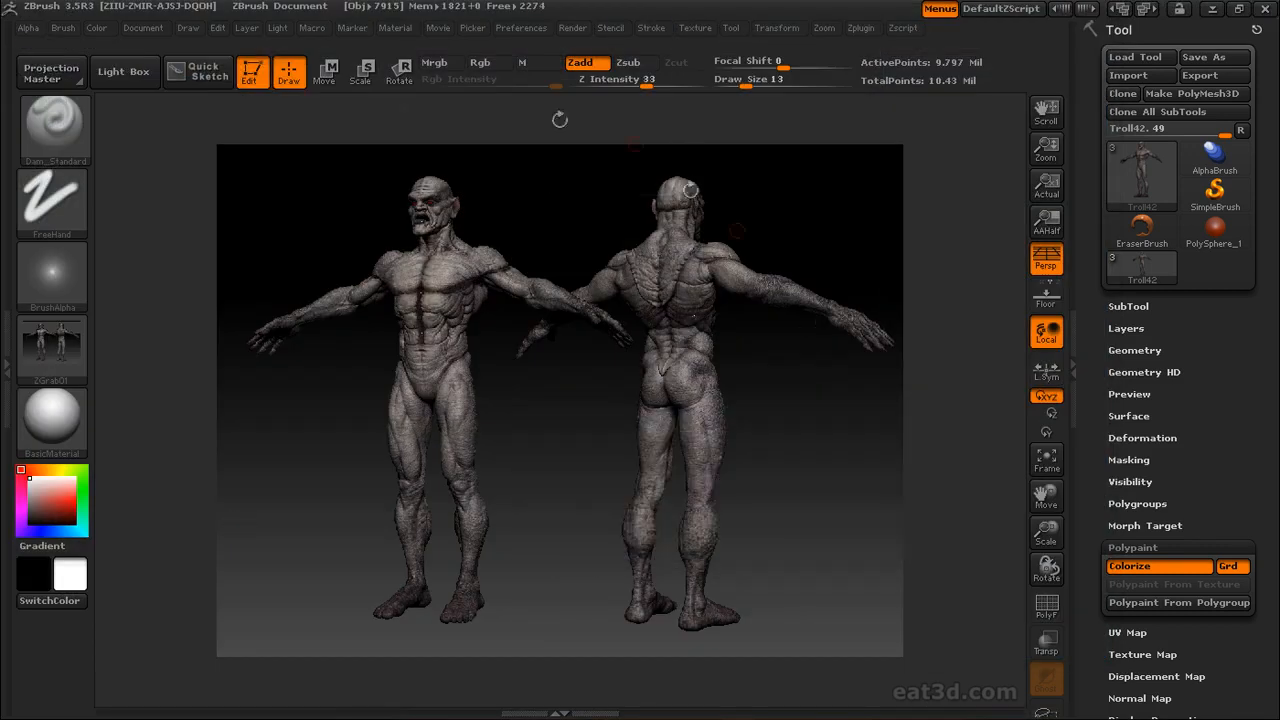
Clear both troll snapshots from the canvas and face the live model forward
{"action": "key", "text": "ctrl+n"}
{"action": "left_click_drag", "start_coordinate": [872, 265], "coordinate": [764, 305]}
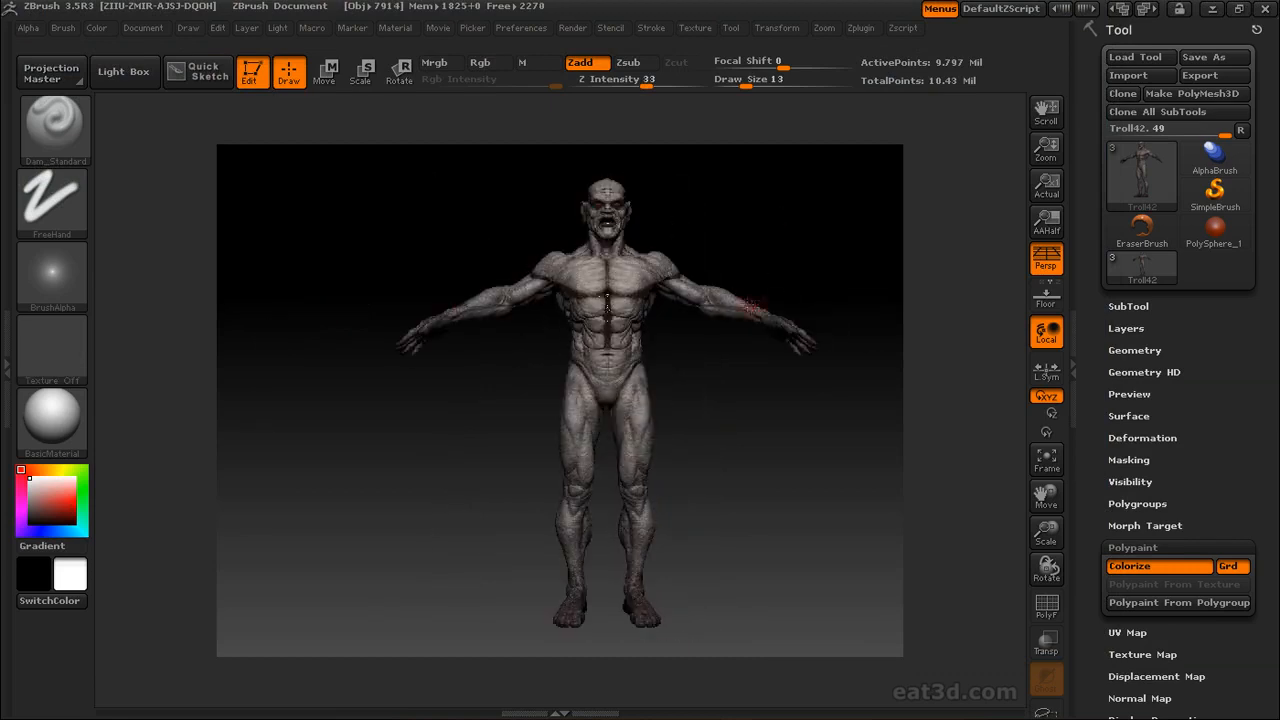
Switch to Photoshop and open PaintOver.PSD from the 21_Bodypaint folder
{"action": "key", "text": "alt+Tab"}
{"action": "key", "text": "ctrl+o"}
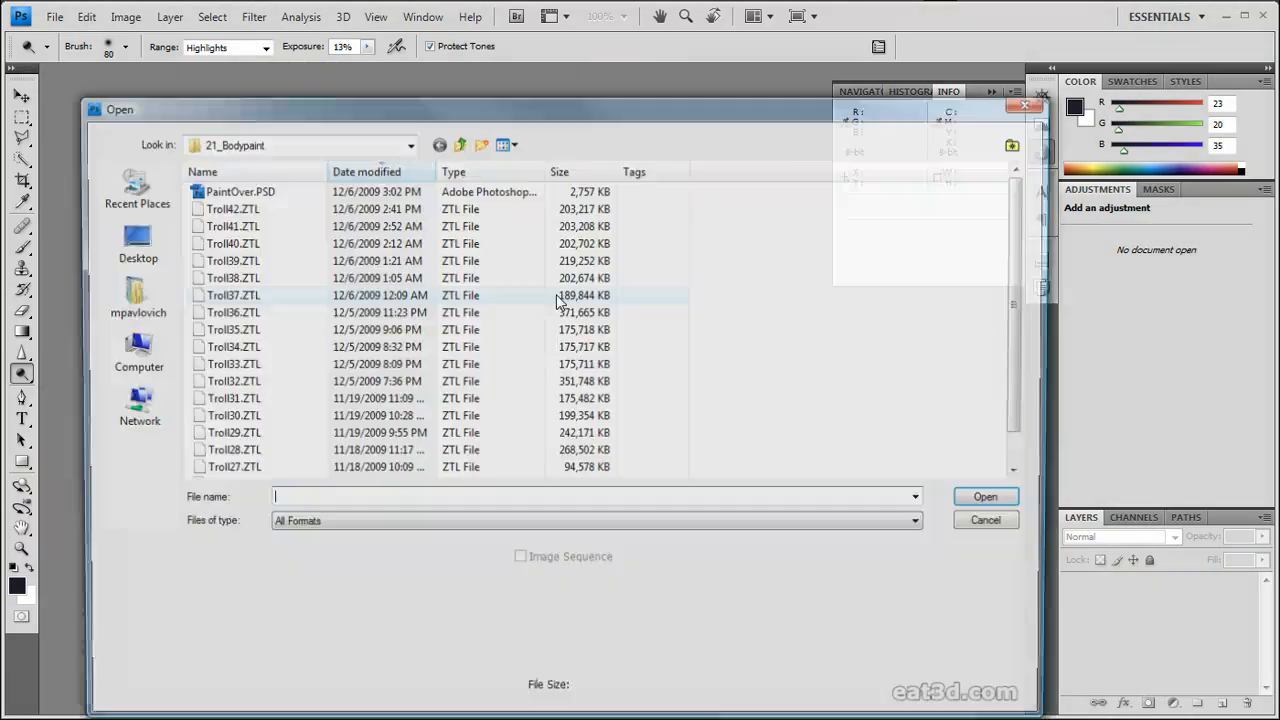
{"action": "double_click", "coordinate": [272, 196]}
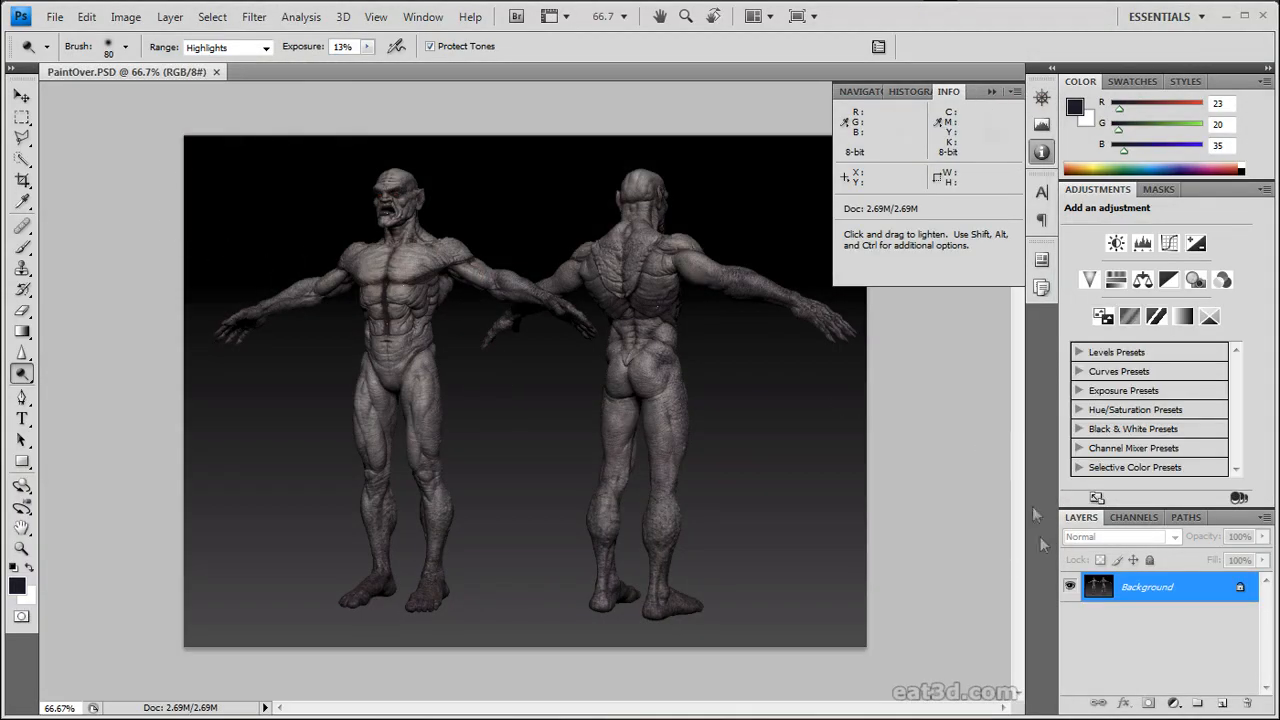
Add a new layer above the background and set its blend mode to Color Dodge
{"action": "left_click", "coordinate": [1224, 704]}
{"action": "left_click", "coordinate": [1120, 537]}
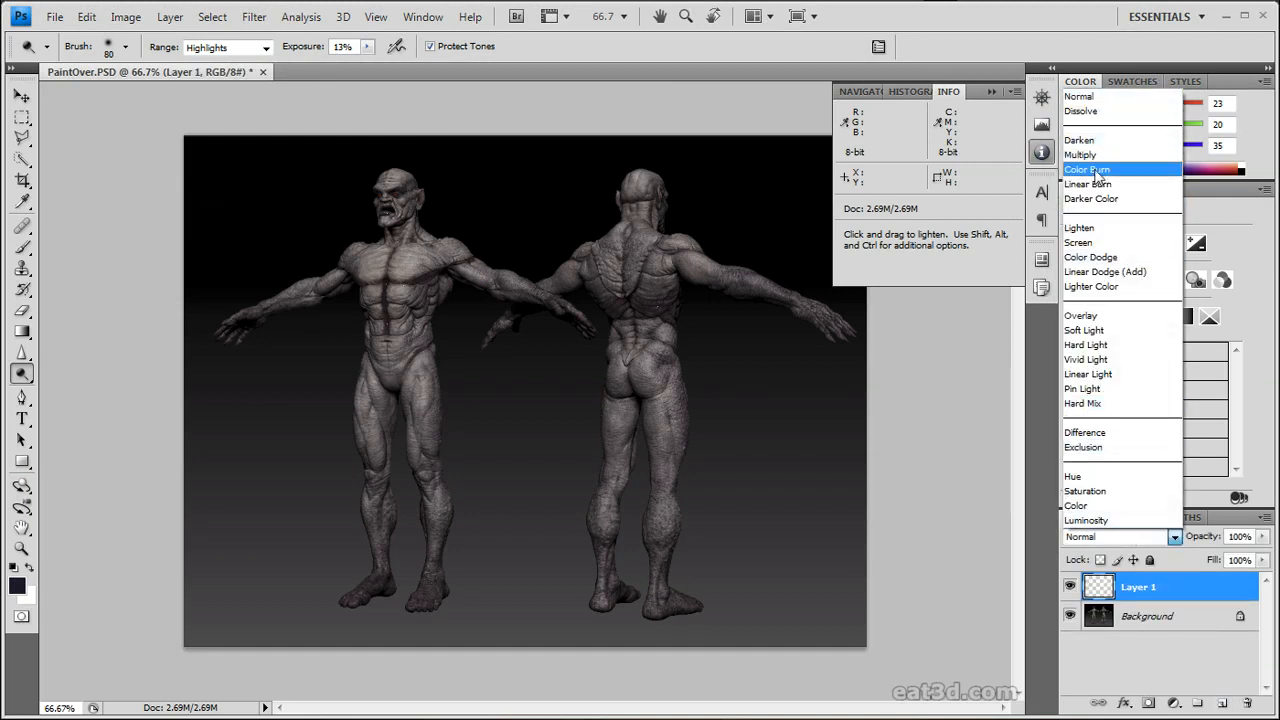
{"action": "left_click", "coordinate": [1090, 257]}
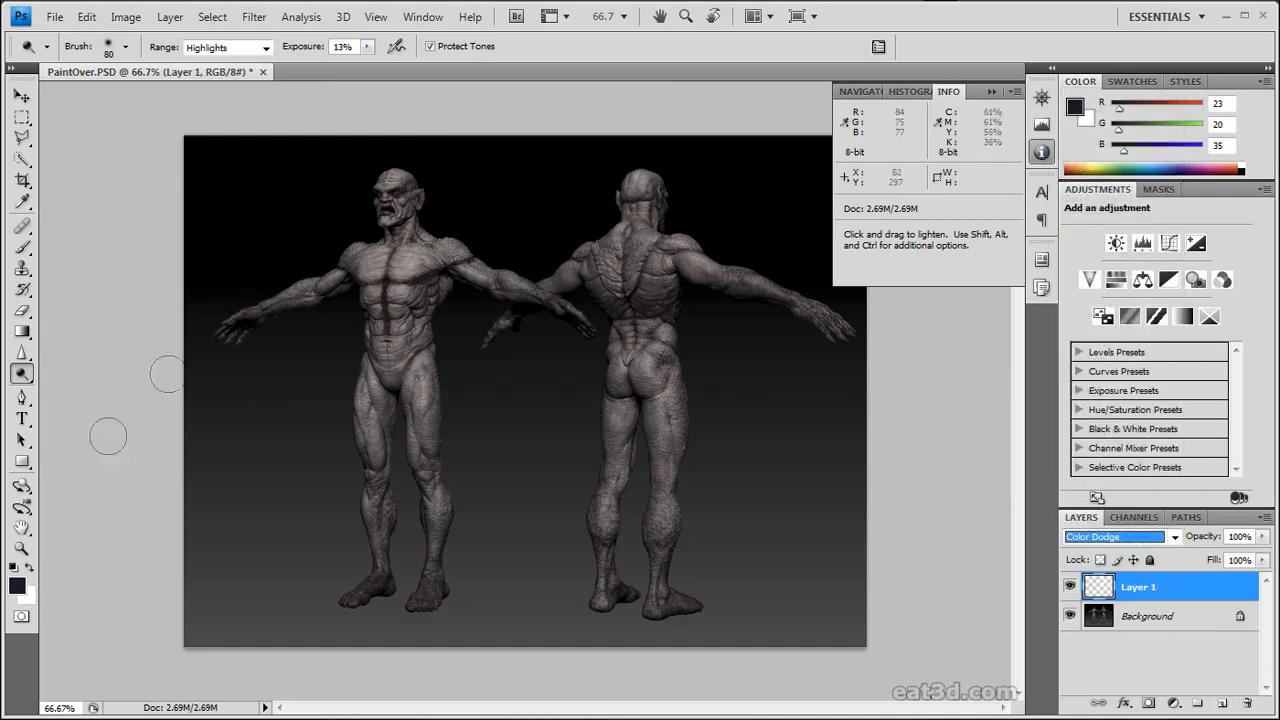
Set the foreground colour to olive, RGB 113, 109, 78, brush it over the troll's chest and undo the last stroke
{"action": "left_click", "coordinate": [19, 590]}
{"action": "left_click", "coordinate": [884, 483]}
{"action": "left_click", "coordinate": [708, 418]}
{"action": "key", "text": "Return"}
{"action": "key", "text": "o"}
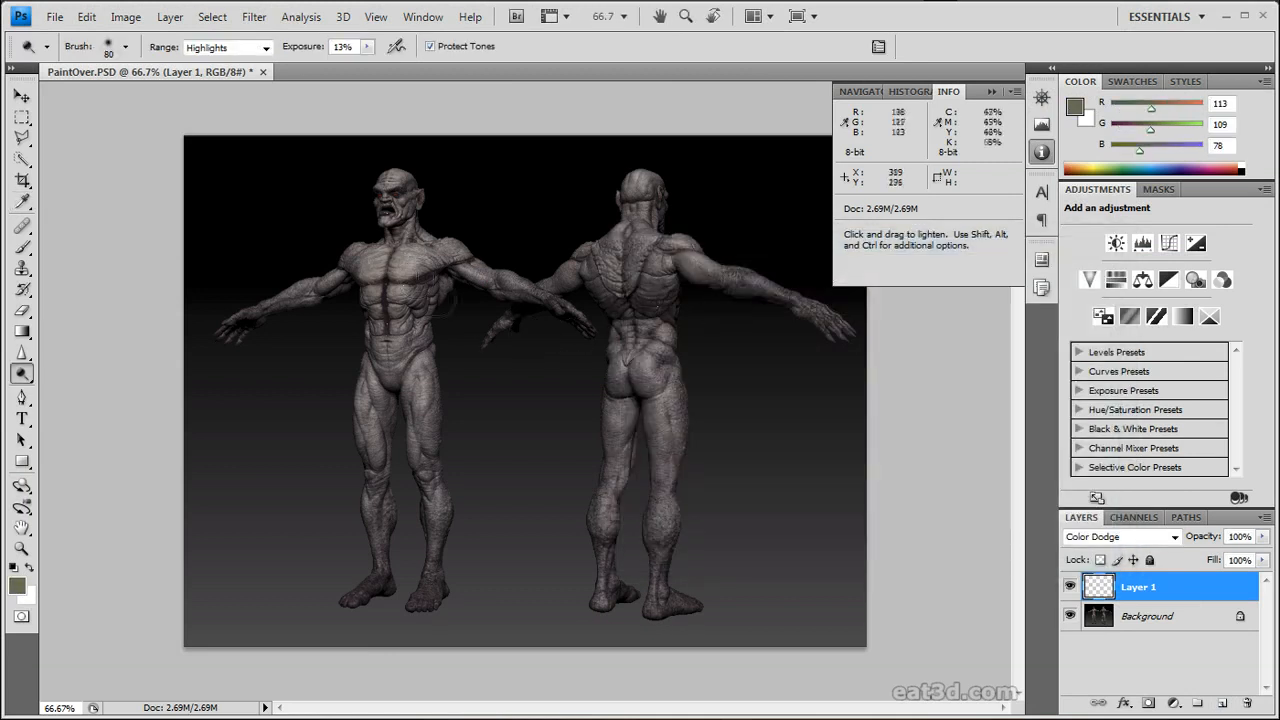
{"action": "key", "text": "b"}
{"action": "left_click_drag", "start_coordinate": [396, 269], "coordinate": [378, 272]}
{"action": "key", "text": "ctrl+z"}
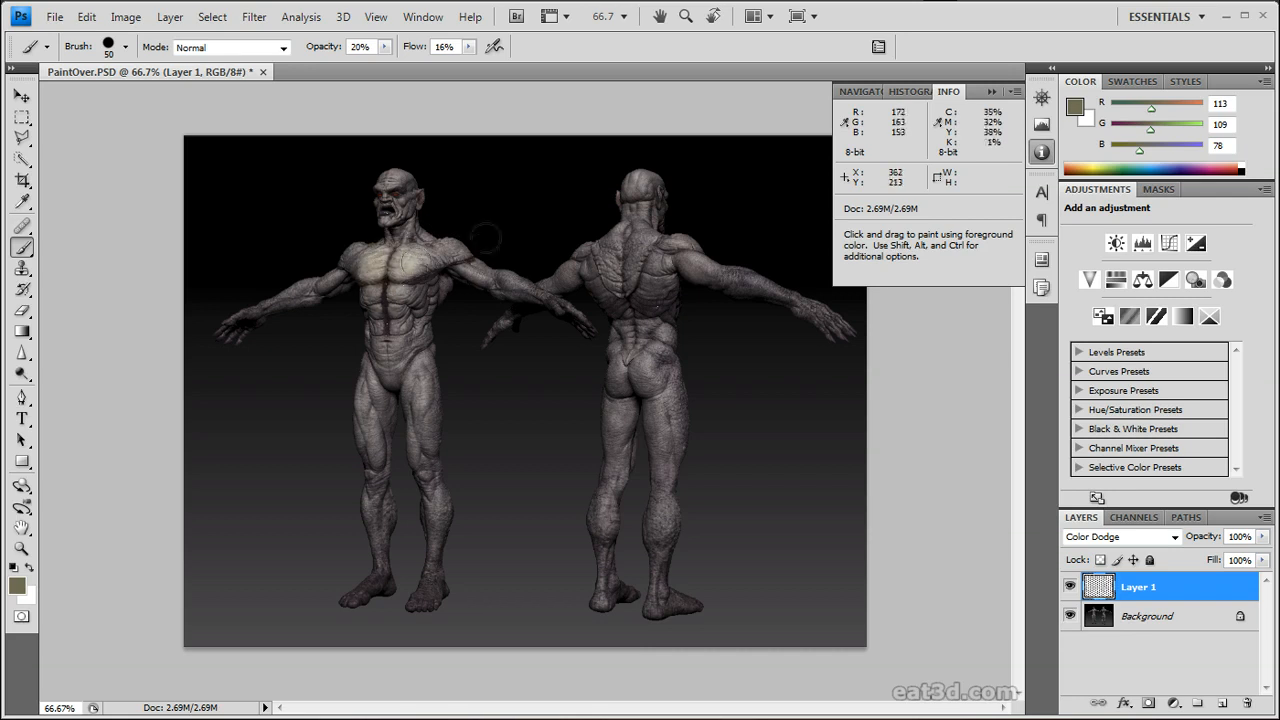
Set the foreground colour to a darker olive, RGB 76, 74, 55, and brush it over the chest and thighs
{"action": "left_click", "coordinate": [17, 586]}
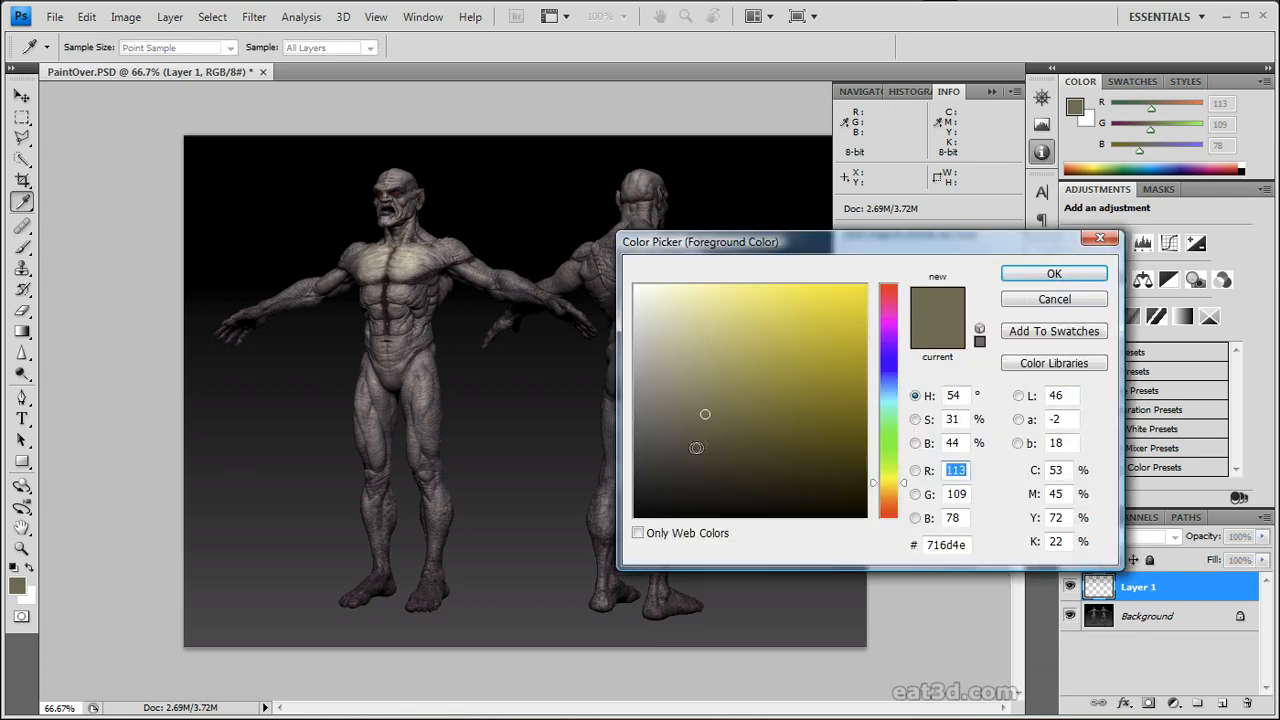
{"action": "left_click", "coordinate": [692, 450]}
{"action": "key", "text": "Return"}
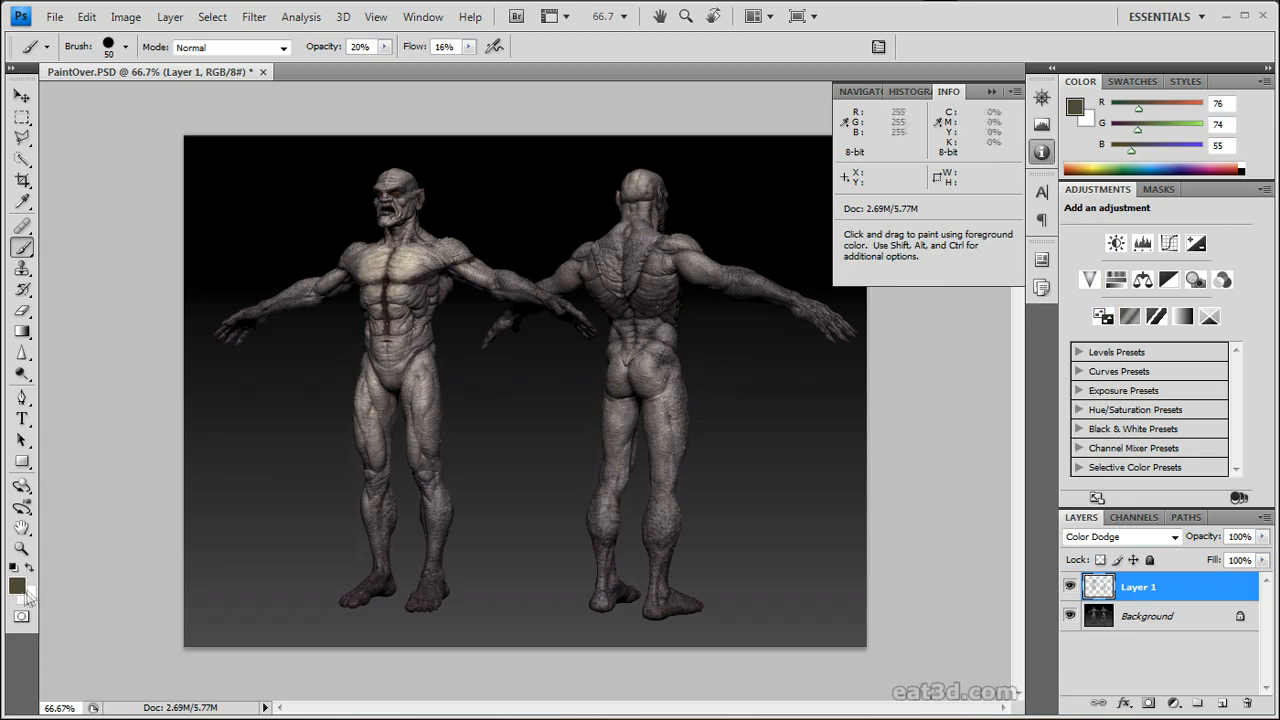
Tint the troll's shoulders with a dark purple, RGB 40, 32, 54, and set the brush opacity to 53%
{"action": "left_click", "coordinate": [18, 586]}
{"action": "left_click_drag", "start_coordinate": [888, 325], "coordinate": [890, 347]}
{"action": "left_click", "coordinate": [714, 467]}
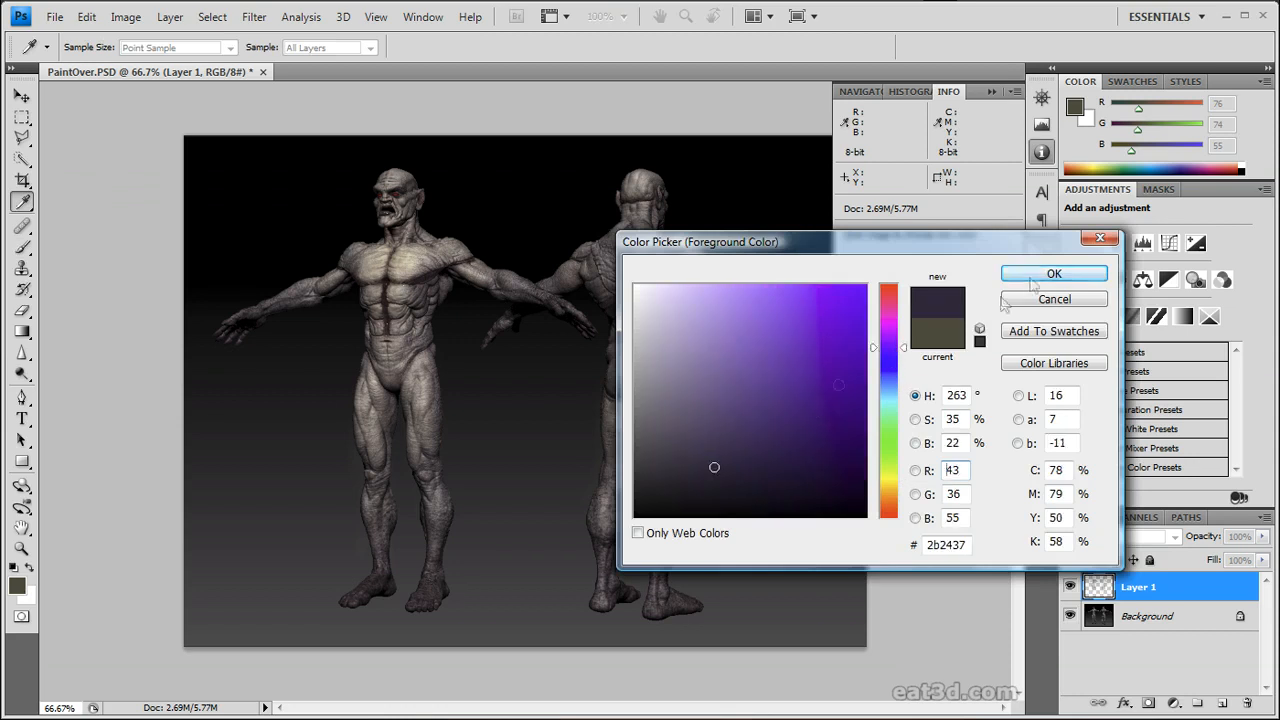
{"action": "key", "text": "Return"}
{"action": "key", "text": "b"}
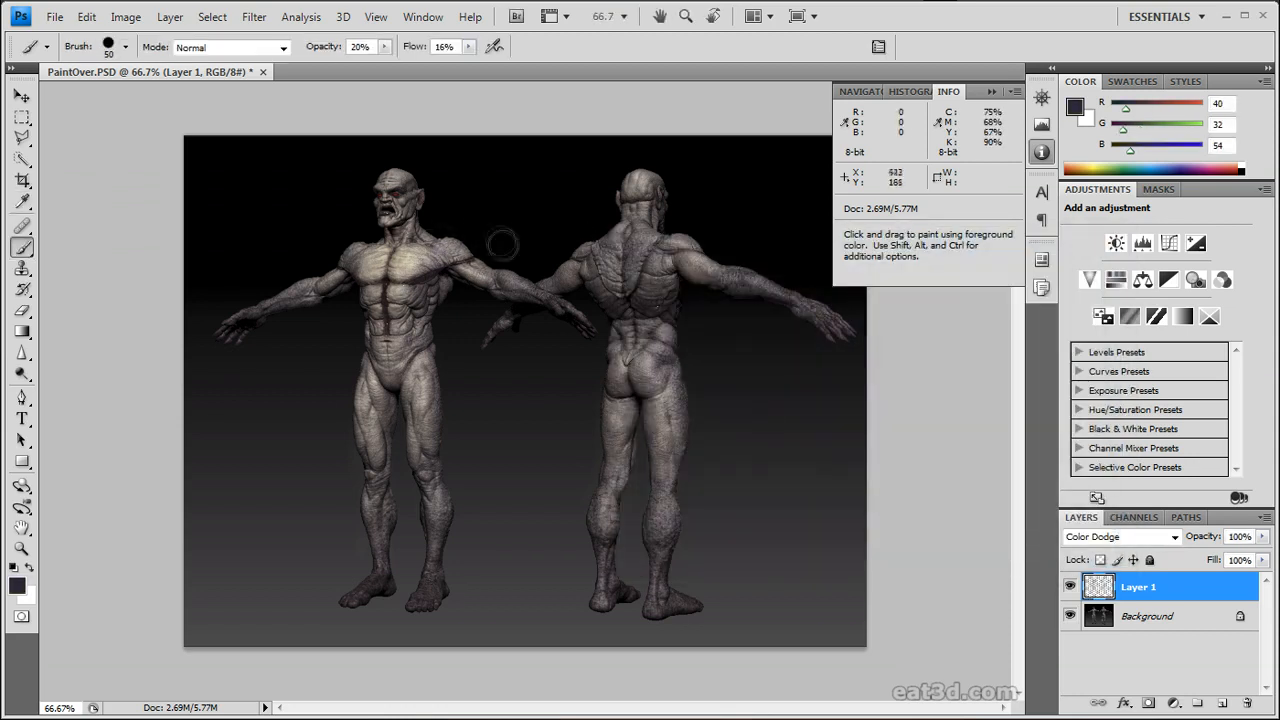
{"action": "key", "text": "ctrl+plus"}
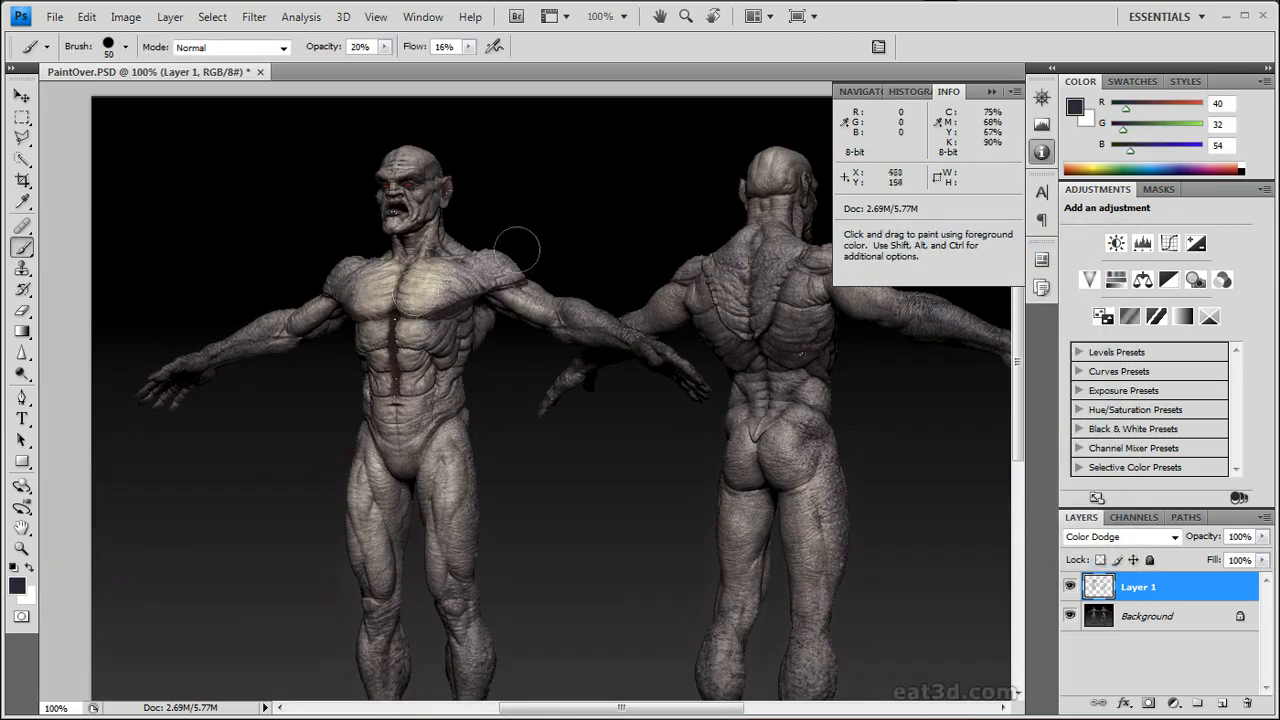
{"action": "key", "text": "5"}
{"action": "key", "text": "3"}
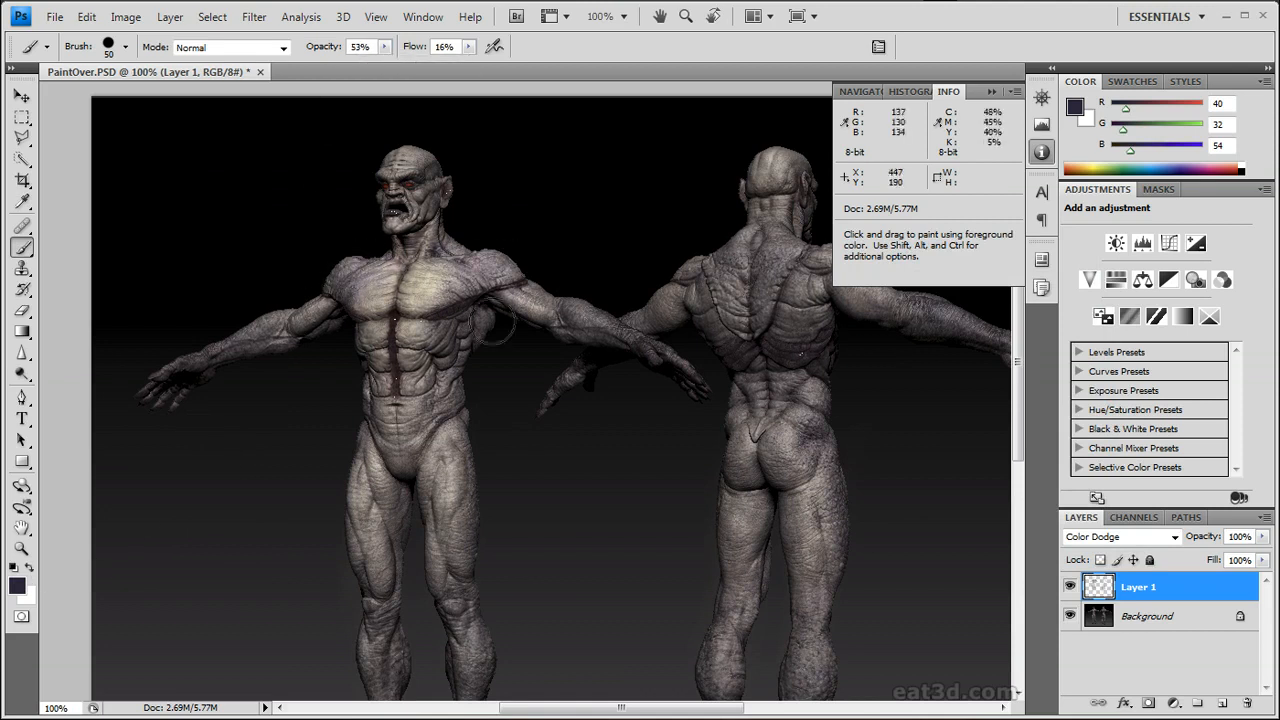
Set the foreground colour to RGB 39, 34, 47 and tint the forearms, lower legs, upper back and outer thighs
{"action": "left_click", "coordinate": [17, 586]}
{"action": "left_click", "coordinate": [700, 473]}
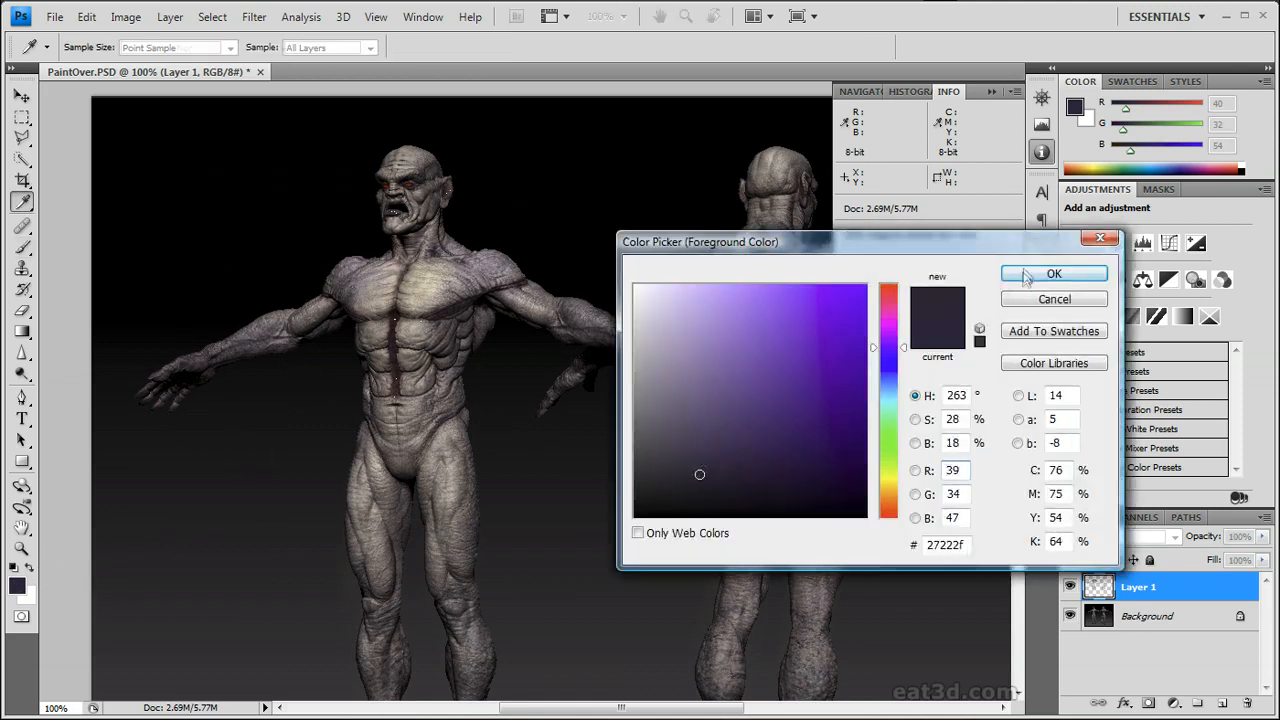
{"action": "key", "text": "Return"}
{"action": "left_click_drag", "start_coordinate": [630, 460], "coordinate": [526, 344]}
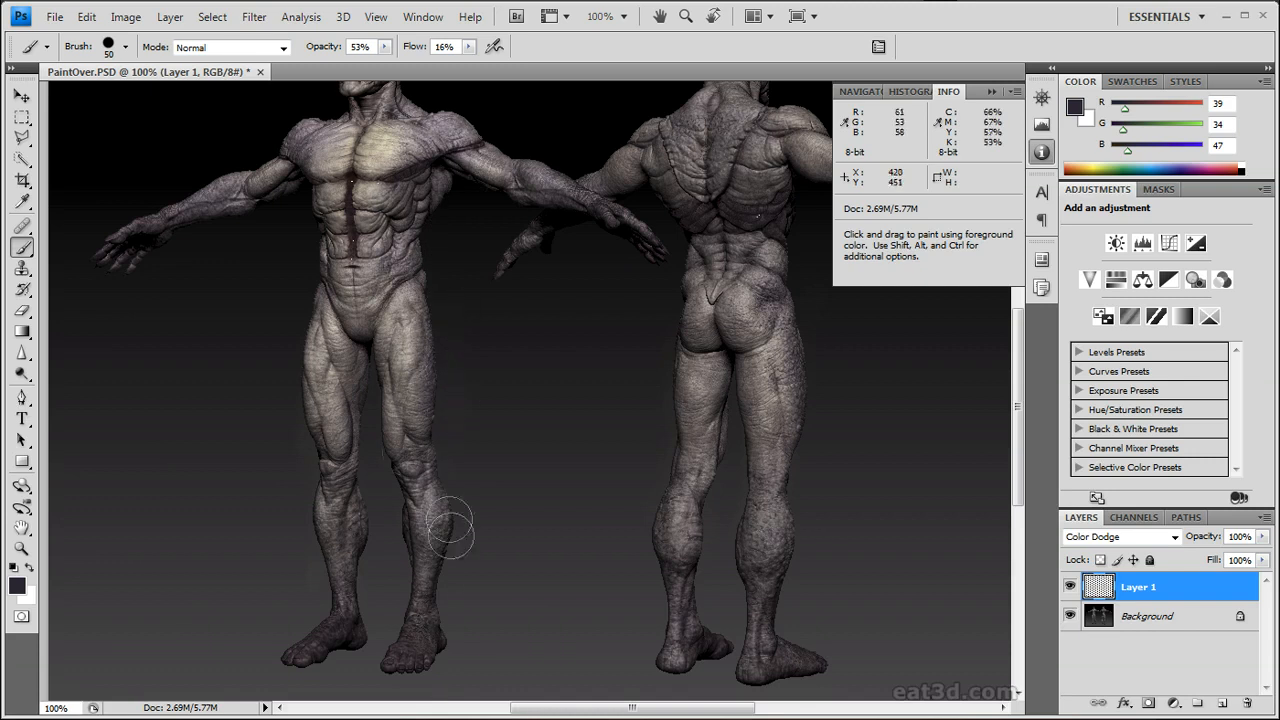
{"action": "left_click_drag", "start_coordinate": [563, 391], "coordinate": [363, 471]}
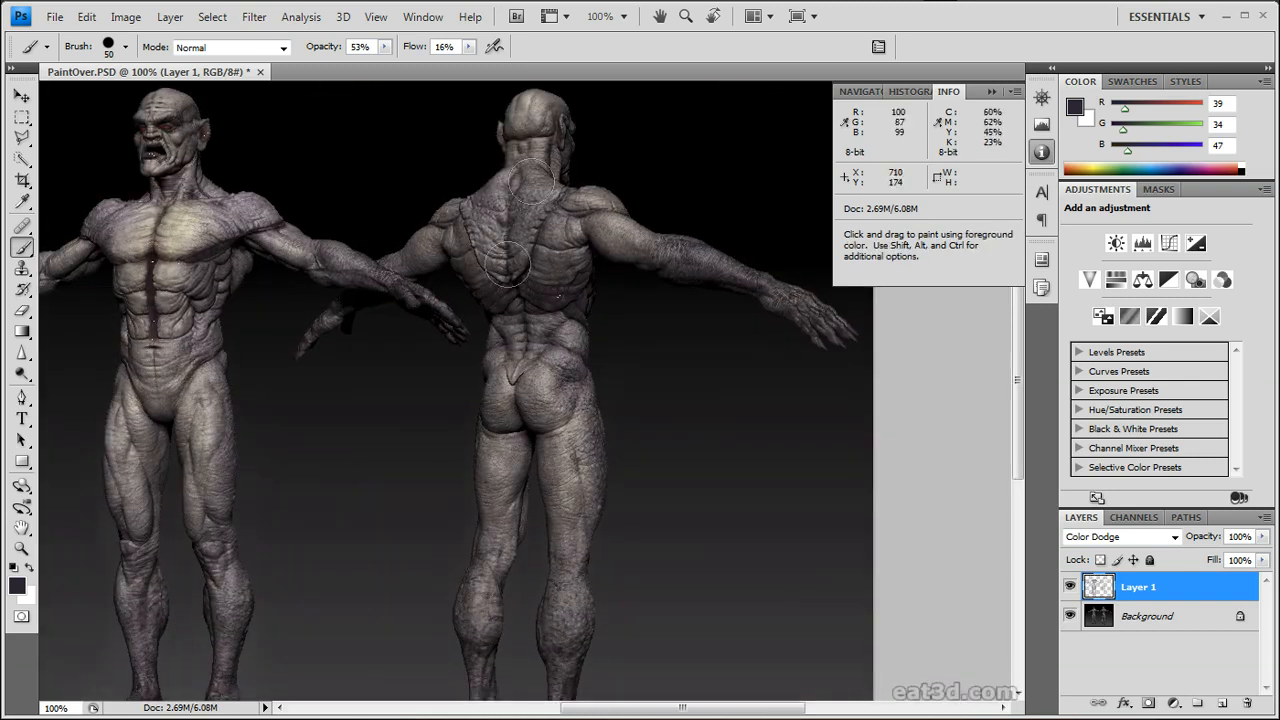
{"action": "left_click_drag", "start_coordinate": [608, 450], "coordinate": [614, 326]}
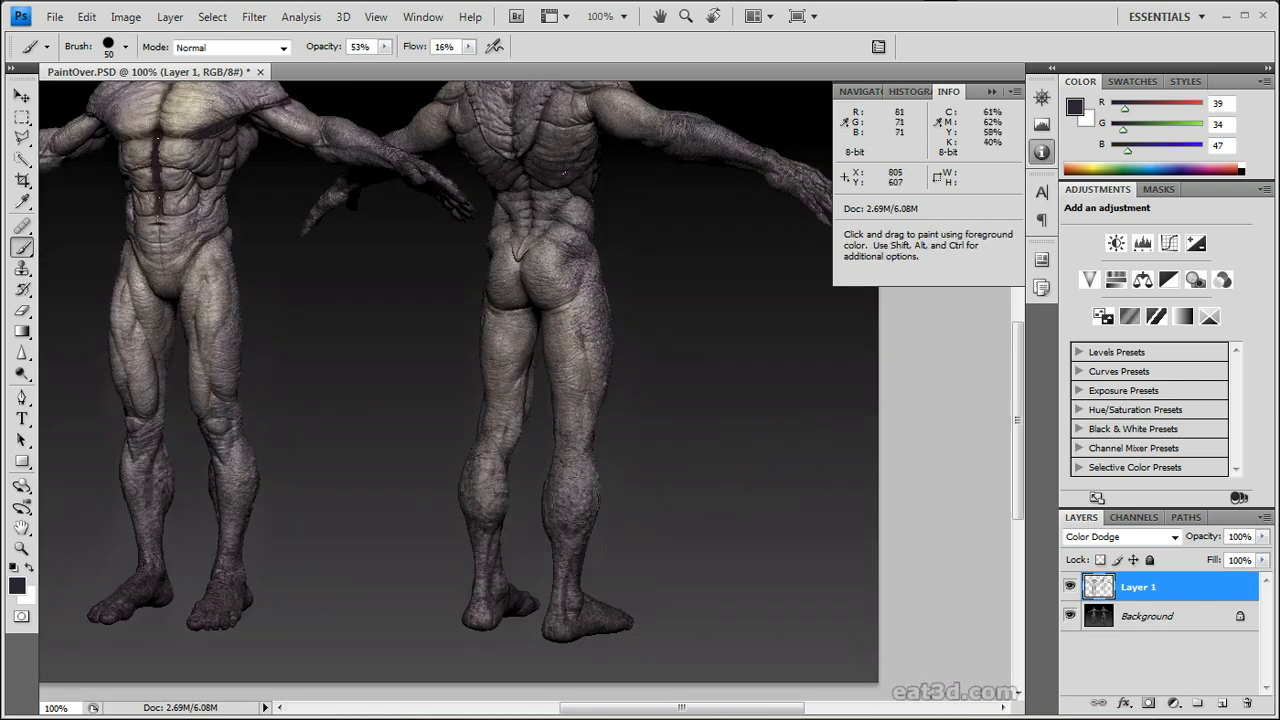
{"action": "left_click_drag", "start_coordinate": [530, 230], "coordinate": [670, 400]}
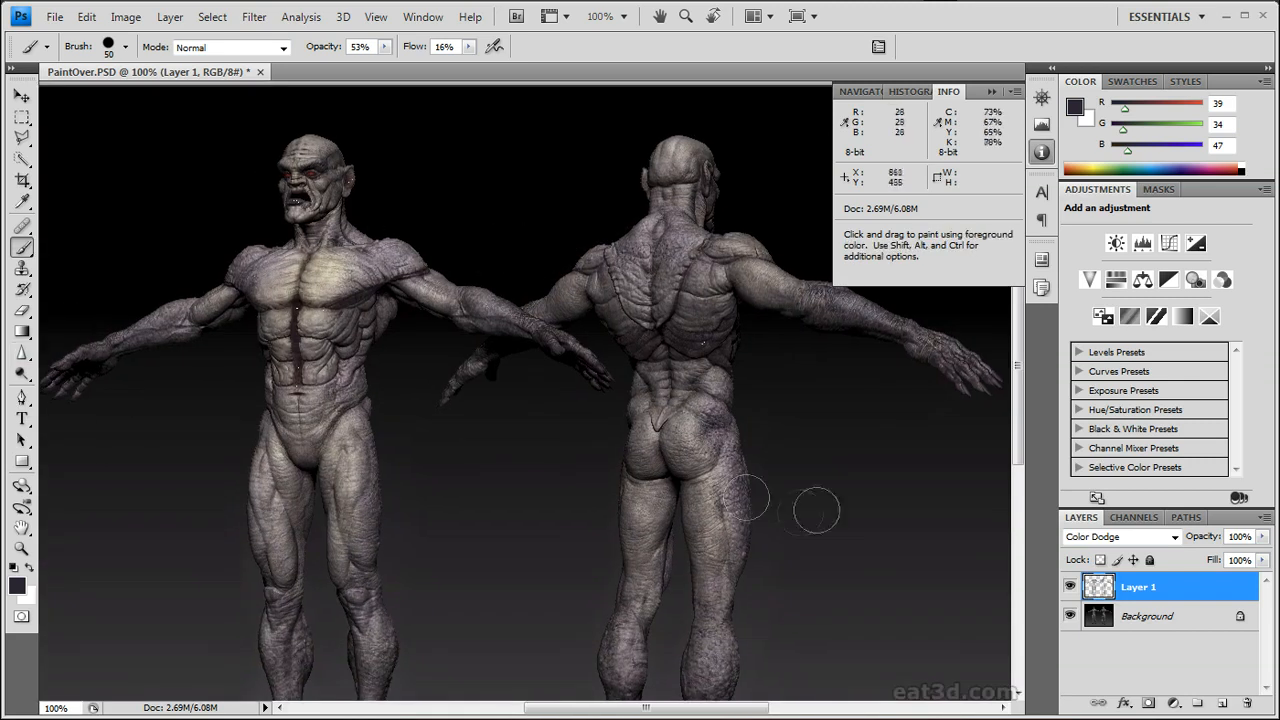
Stamp all visible layers into a new top layer and choose the Burn tool
{"action": "key", "text": "ctrl+alt+shift+e"}
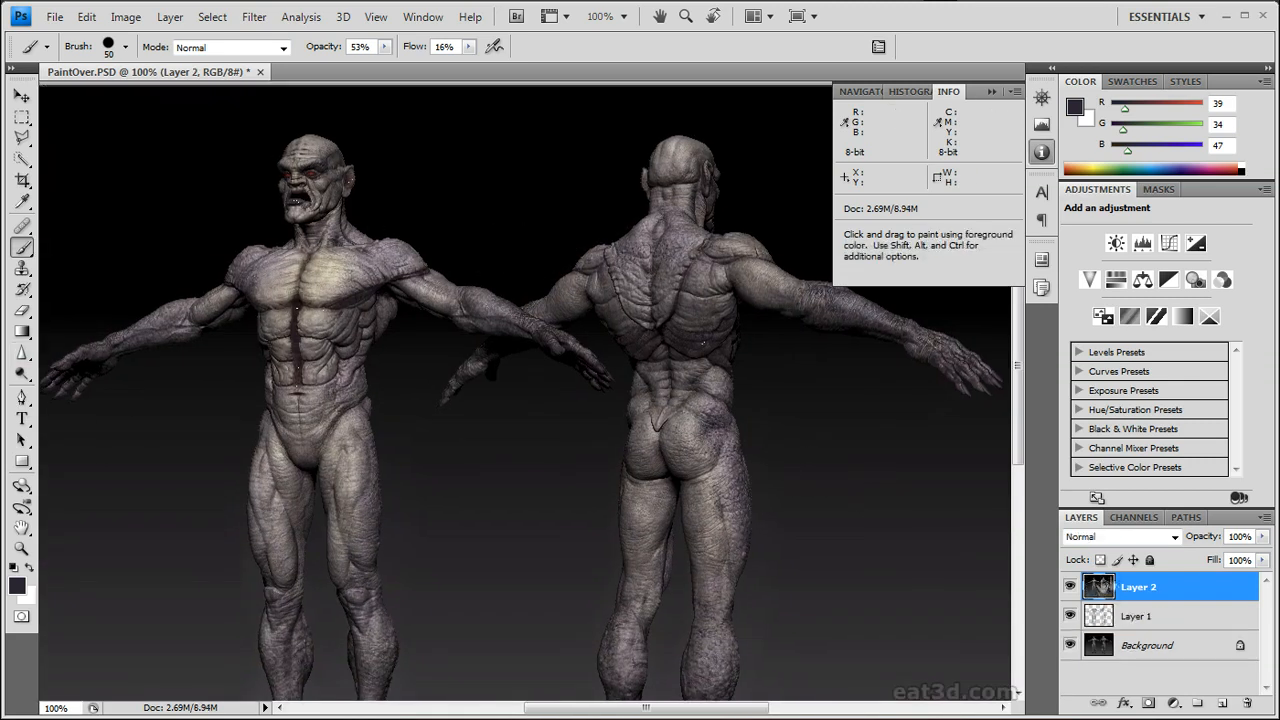
{"action": "left_click_drag", "start_coordinate": [427, 229], "coordinate": [465, 265]}
{"action": "left_click", "coordinate": [22, 373]}
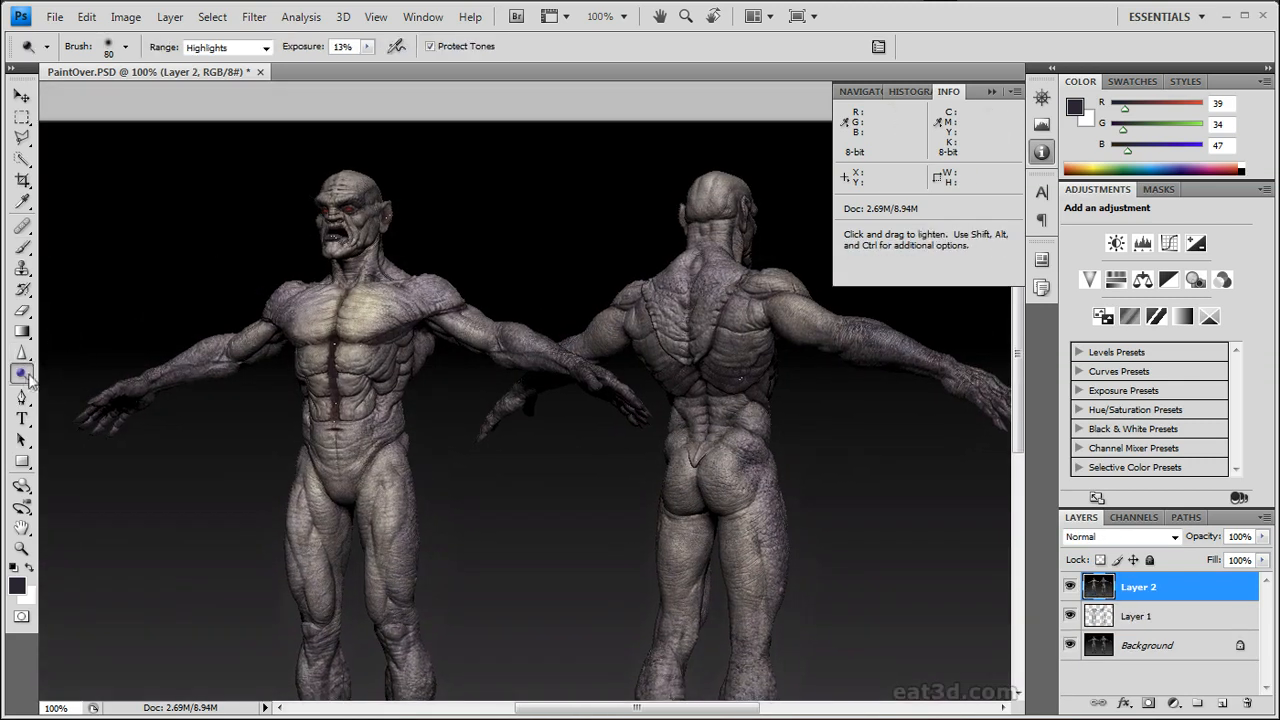
{"action": "right_click", "coordinate": [22, 376]}
{"action": "left_click", "coordinate": [90, 391]}
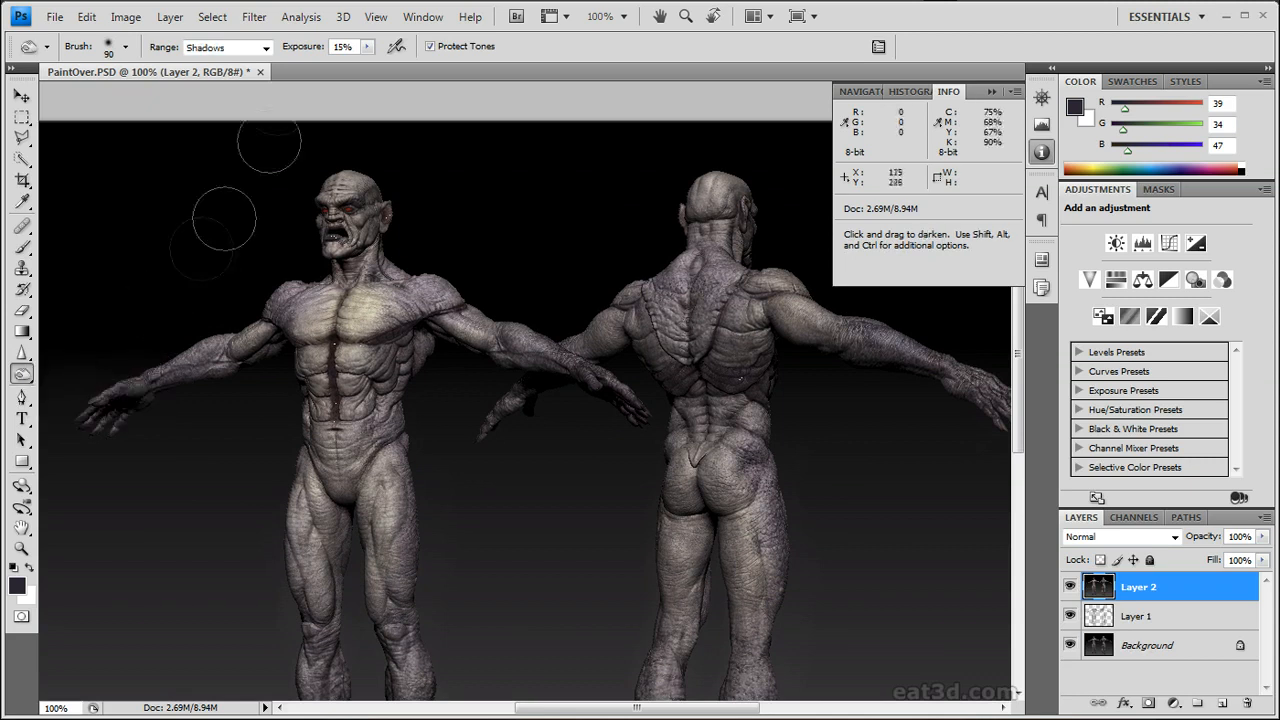
Burn the front figure's shoulders, torso, arms and legs with the range on Shadows and exposure at 15%
{"action": "left_click_drag", "start_coordinate": [463, 181], "coordinate": [449, 221]}
{"action": "left_click", "coordinate": [266, 48]}
{"action": "left_click", "coordinate": [267, 49]}
{"action": "left_click", "coordinate": [350, 288]}
{"action": "left_click_drag", "start_coordinate": [568, 260], "coordinate": [589, 239]}
{"action": "left_click_drag", "start_coordinate": [348, 290], "coordinate": [346, 300]}
{"action": "left_click_drag", "start_coordinate": [486, 412], "coordinate": [483, 376]}
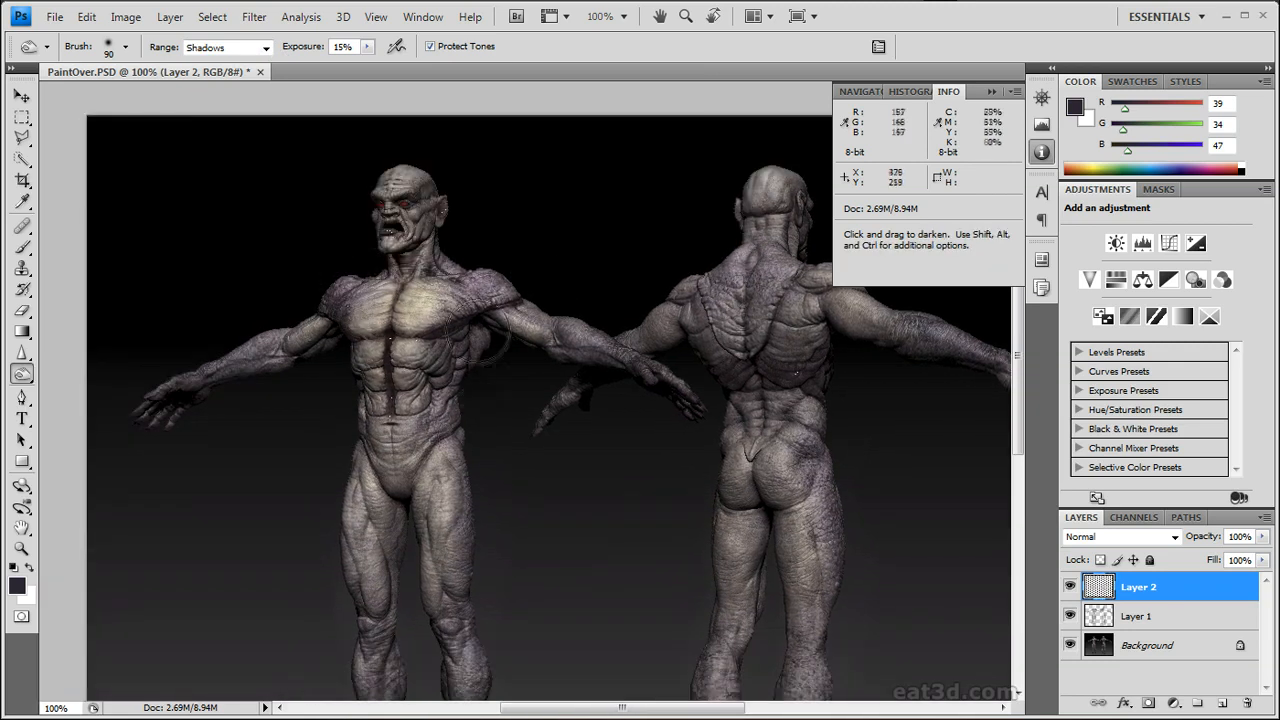
{"action": "left_click_drag", "start_coordinate": [172, 380], "coordinate": [233, 343]}
{"action": "left_click_drag", "start_coordinate": [536, 500], "coordinate": [494, 351]}
{"action": "left_click_drag", "start_coordinate": [440, 531], "coordinate": [436, 563]}
{"action": "left_click_drag", "start_coordinate": [354, 590], "coordinate": [328, 580]}
{"action": "left_click_drag", "start_coordinate": [486, 494], "coordinate": [313, 647]}
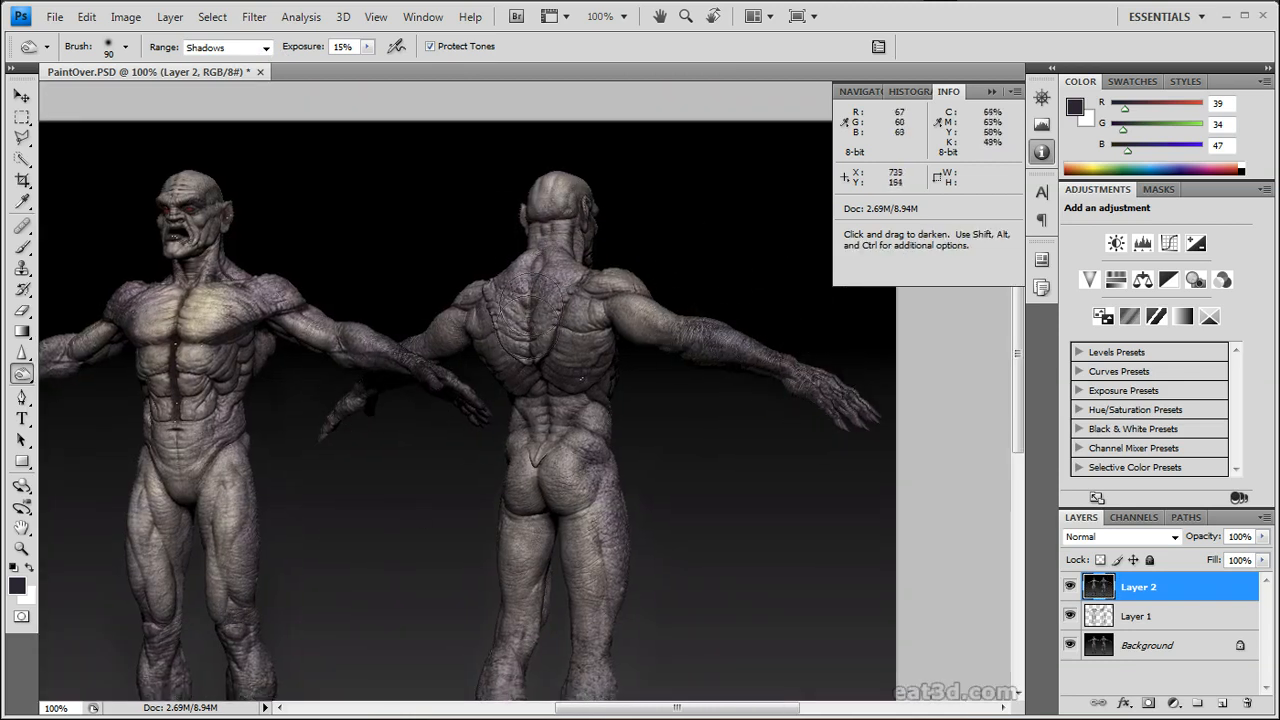
Burn the shadows on the rear figure's back, arm, hips and legs at 15% exposure
{"action": "left_click_drag", "start_coordinate": [556, 275], "coordinate": [545, 318]}
{"action": "left_click_drag", "start_coordinate": [606, 469], "coordinate": [611, 349]}
{"action": "left_click_drag", "start_coordinate": [724, 424], "coordinate": [703, 257]}
{"action": "mouse_move", "coordinate": [566, 505]}
{"action": "left_mouse_down"}
{"action": "mouse_move", "coordinate": [566, 531]}
{"action": "mouse_move", "coordinate": [607, 543]}
{"action": "left_mouse_up"}
{"action": "left_click_drag", "start_coordinate": [500, 441], "coordinate": [590, 551]}
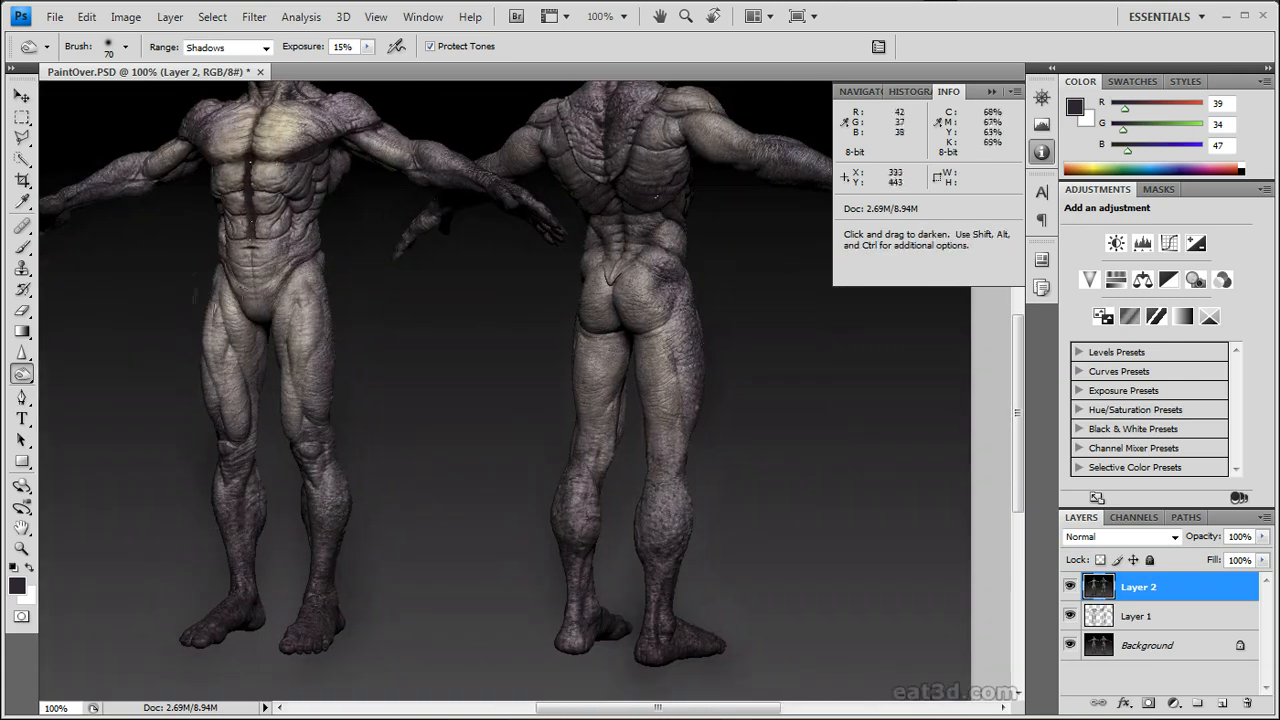
Choose the Dodge tool with the range on Highlights and the exposure at 13%
{"action": "right_click", "coordinate": [22, 374]}
{"action": "left_click", "coordinate": [100, 367]}
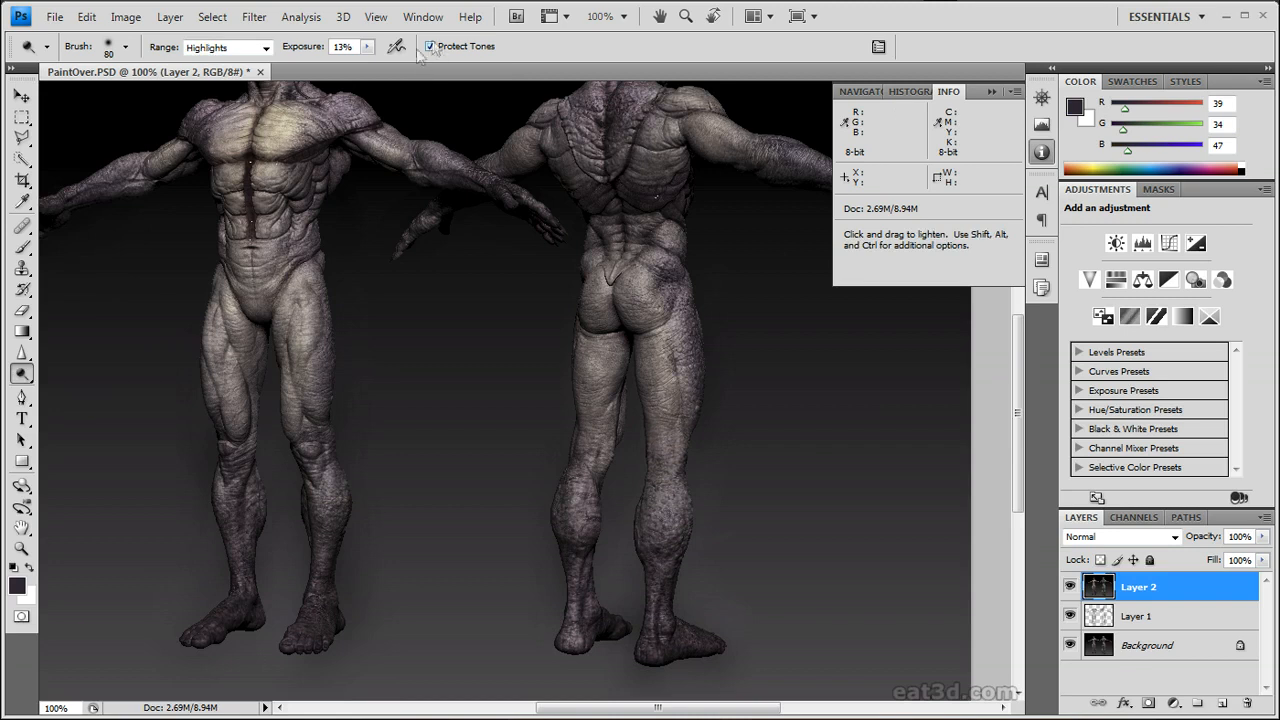
{"action": "left_click", "coordinate": [266, 54]}
{"action": "left_click", "coordinate": [250, 64]}
{"action": "left_click_drag", "start_coordinate": [774, 366], "coordinate": [868, 551]}
{"action": "left_click", "coordinate": [264, 50]}
{"action": "left_click", "coordinate": [205, 93]}
Dodge the highlights on the front figure's head, chest, abdomen, arms and thighs
{"action": "left_click_drag", "start_coordinate": [521, 205], "coordinate": [466, 189]}
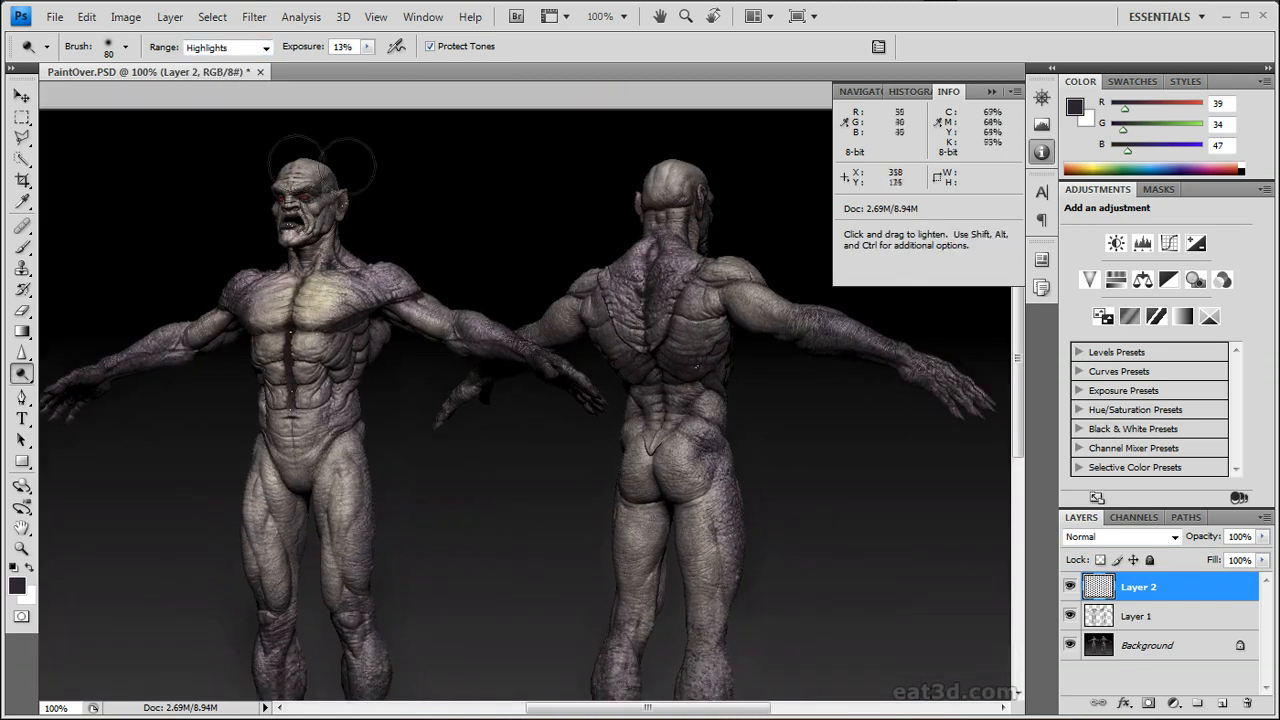
{"action": "left_click_drag", "start_coordinate": [302, 234], "coordinate": [347, 204]}
{"action": "mouse_move", "coordinate": [372, 432]}
{"action": "left_mouse_down"}
{"action": "mouse_move", "coordinate": [342, 396]}
{"action": "mouse_move", "coordinate": [372, 420]}
{"action": "left_mouse_up"}
{"action": "left_click_drag", "start_coordinate": [452, 284], "coordinate": [482, 304]}
{"action": "left_click_drag", "start_coordinate": [375, 268], "coordinate": [318, 260]}
{"action": "left_click_drag", "start_coordinate": [482, 440], "coordinate": [452, 310]}
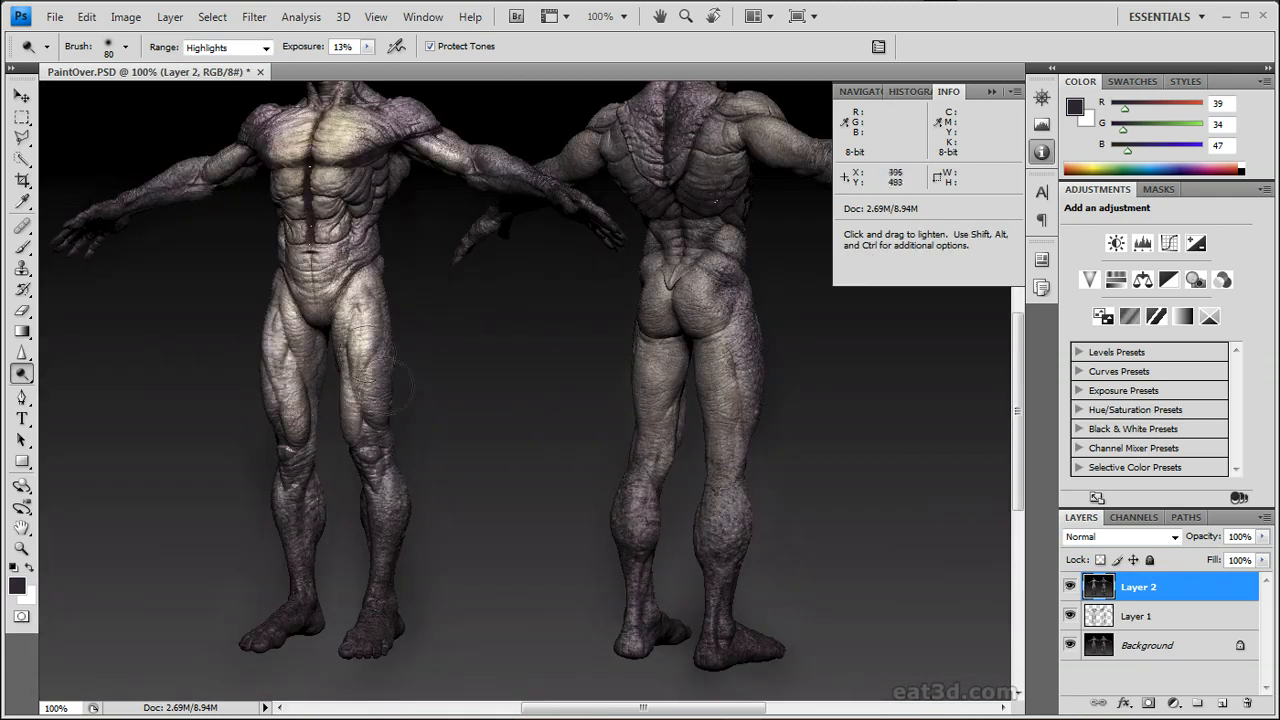
{"action": "left_click_drag", "start_coordinate": [290, 90], "coordinate": [176, 210]}
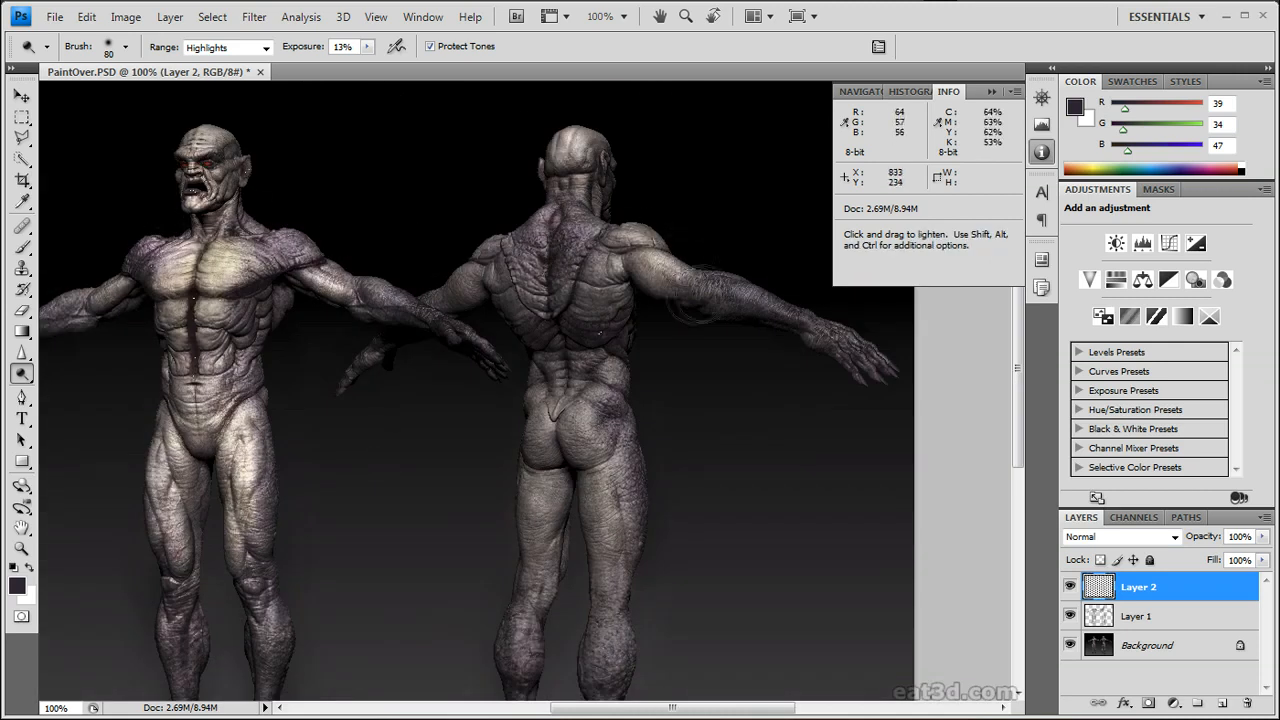
Dodge the highlights on the rear figure's shoulders, arms, buttocks and thighs
{"action": "left_click_drag", "start_coordinate": [540, 240], "coordinate": [465, 205]}
{"action": "left_click_drag", "start_coordinate": [629, 410], "coordinate": [624, 333]}
{"action": "mouse_move", "coordinate": [464, 314]}
{"action": "left_mouse_down"}
{"action": "mouse_move", "coordinate": [508, 310]}
{"action": "mouse_move", "coordinate": [525, 402]}
{"action": "left_mouse_up"}
{"action": "left_click_drag", "start_coordinate": [467, 365], "coordinate": [452, 465]}
{"action": "left_click_drag", "start_coordinate": [688, 350], "coordinate": [837, 471]}
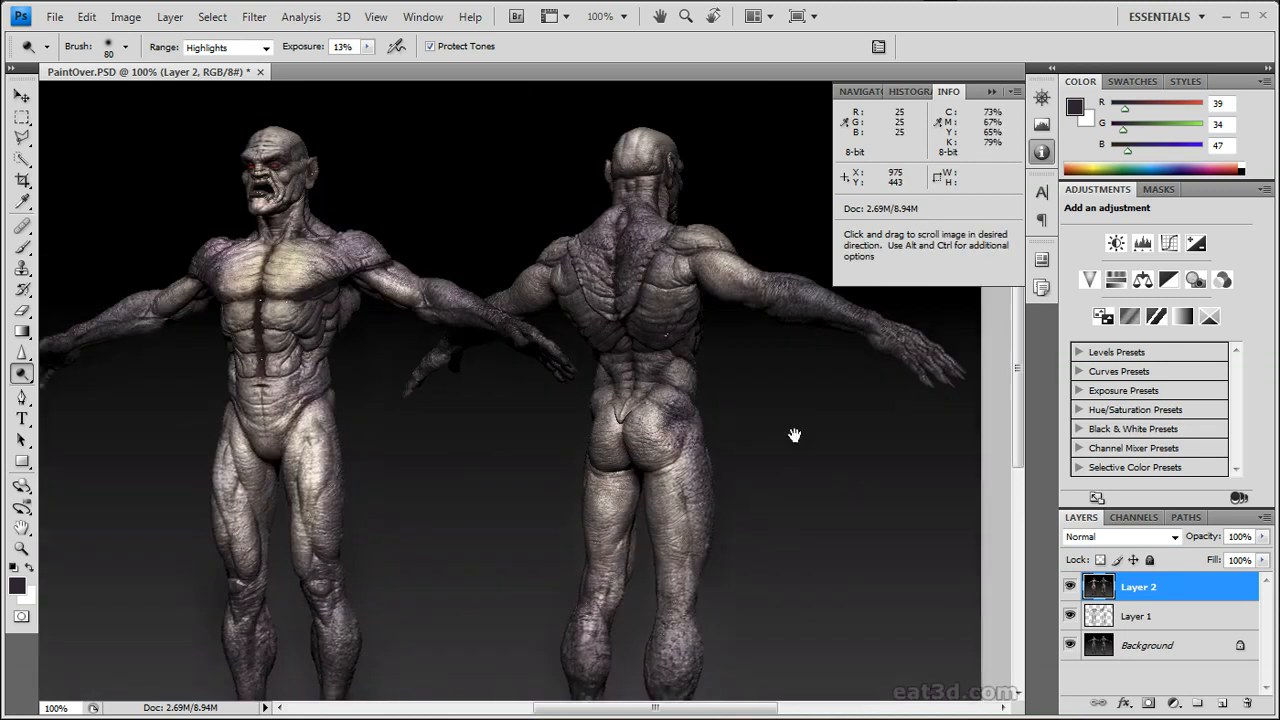
Dodge further highlights on the front figure's arms and legs and the rear figure's head, arm and legs at 13% exposure
{"action": "left_click_drag", "start_coordinate": [182, 434], "coordinate": [289, 429]}
{"action": "left_click_drag", "start_coordinate": [405, 597], "coordinate": [337, 446]}
{"action": "left_click_drag", "start_coordinate": [330, 352], "coordinate": [330, 288]}
{"action": "left_click_drag", "start_coordinate": [254, 300], "coordinate": [254, 342]}
{"action": "left_click_drag", "start_coordinate": [521, 227], "coordinate": [489, 406]}
{"action": "left_click_drag", "start_coordinate": [783, 278], "coordinate": [742, 300]}
{"action": "left_click_drag", "start_coordinate": [640, 185], "coordinate": [655, 165]}
{"action": "left_click_drag", "start_coordinate": [820, 466], "coordinate": [780, 400]}
{"action": "mouse_move", "coordinate": [345, 112]}
{"action": "left_mouse_down"}
{"action": "mouse_move", "coordinate": [474, 231]}
{"action": "mouse_move", "coordinate": [499, 282]}
{"action": "left_mouse_up"}
{"action": "left_click_drag", "start_coordinate": [432, 444], "coordinate": [400, 311]}
{"action": "left_click_drag", "start_coordinate": [508, 448], "coordinate": [488, 407]}
Burn the shadows on the rear figure's back, hips and outer legs and the front figure's lower legs at 15% exposure
{"action": "right_click", "coordinate": [22, 375]}
{"action": "left_click", "coordinate": [88, 392]}
{"action": "mouse_move", "coordinate": [607, 304]}
{"action": "left_mouse_down"}
{"action": "mouse_move", "coordinate": [536, 335]}
{"action": "mouse_move", "coordinate": [612, 210]}
{"action": "left_mouse_up"}
{"action": "left_click_drag", "start_coordinate": [760, 450], "coordinate": [794, 351]}
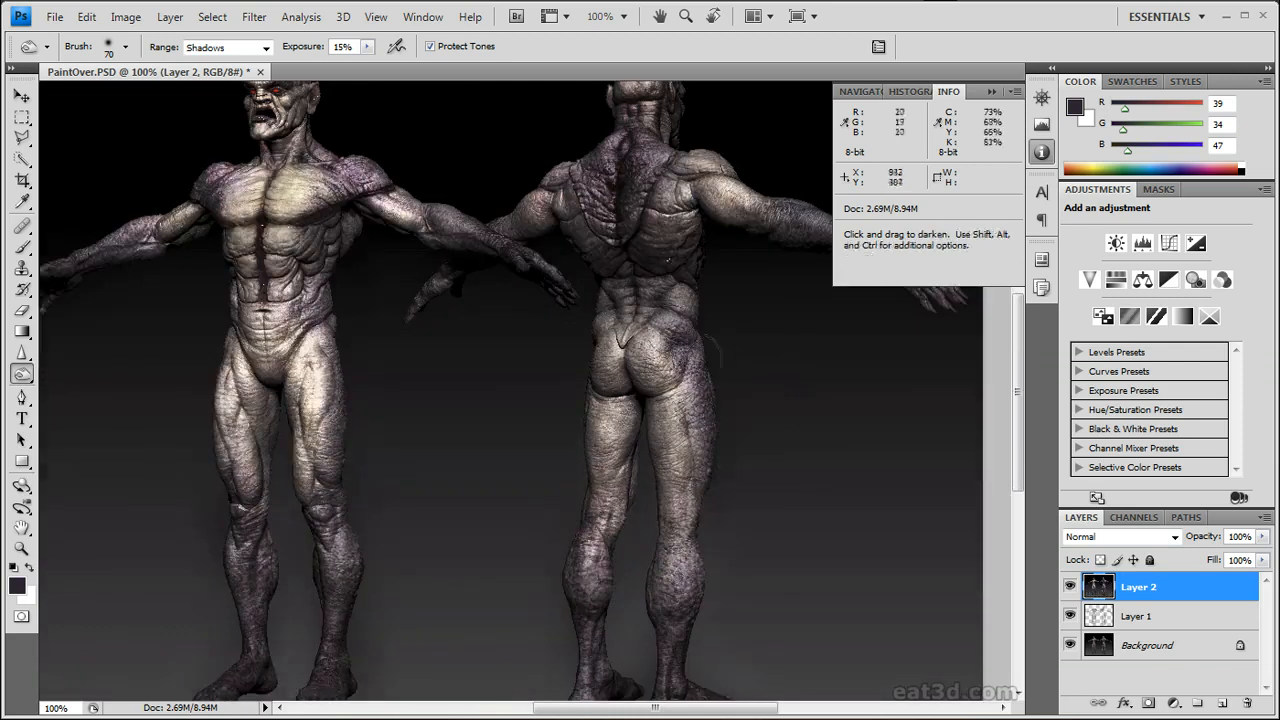
{"action": "left_click_drag", "start_coordinate": [725, 523], "coordinate": [729, 406]}
{"action": "left_click_drag", "start_coordinate": [673, 480], "coordinate": [673, 512]}
{"action": "left_click_drag", "start_coordinate": [415, 475], "coordinate": [486, 532]}
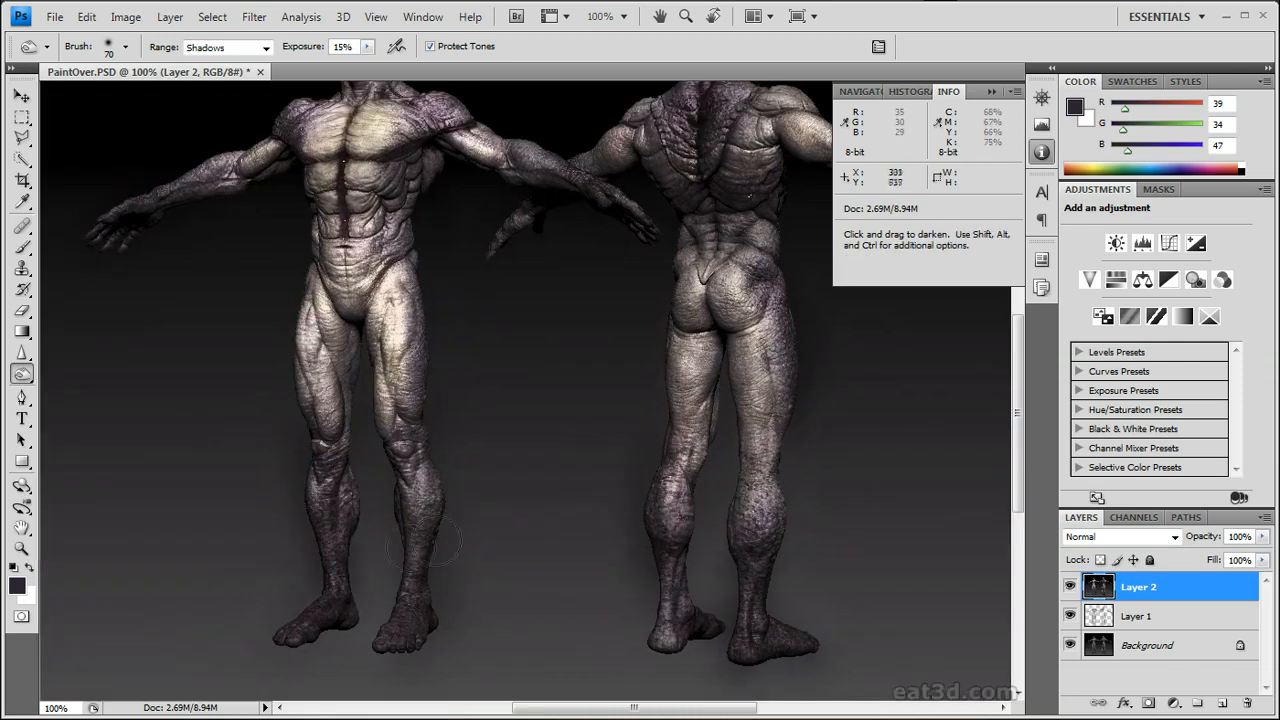
{"action": "mouse_move", "coordinate": [575, 348]}
{"action": "left_mouse_down"}
{"action": "mouse_move", "coordinate": [598, 554]}
{"action": "mouse_move", "coordinate": [613, 475]}
{"action": "left_mouse_up"}
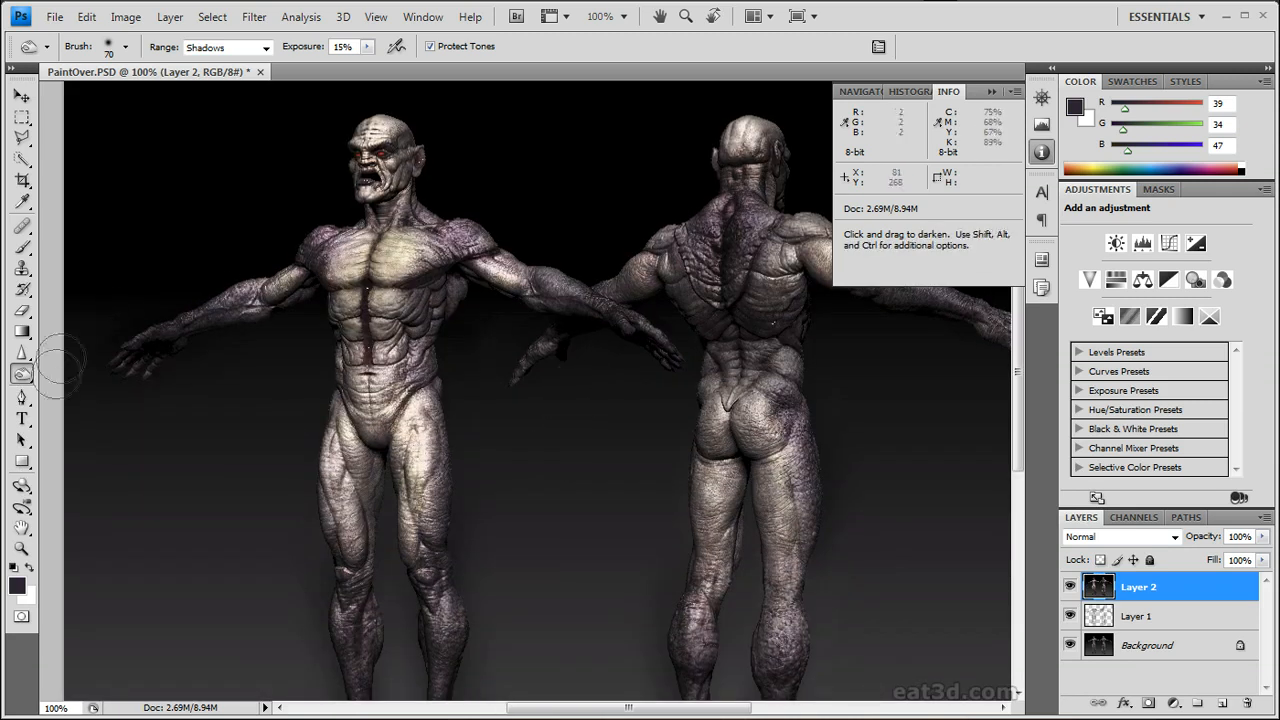
Desaturate the shoulders, arms, backs and legs of both figures with the Sponge tool at 50% flow
{"action": "left_click", "coordinate": [23, 353]}
{"action": "left_click", "coordinate": [23, 377]}
{"action": "left_click", "coordinate": [98, 406]}
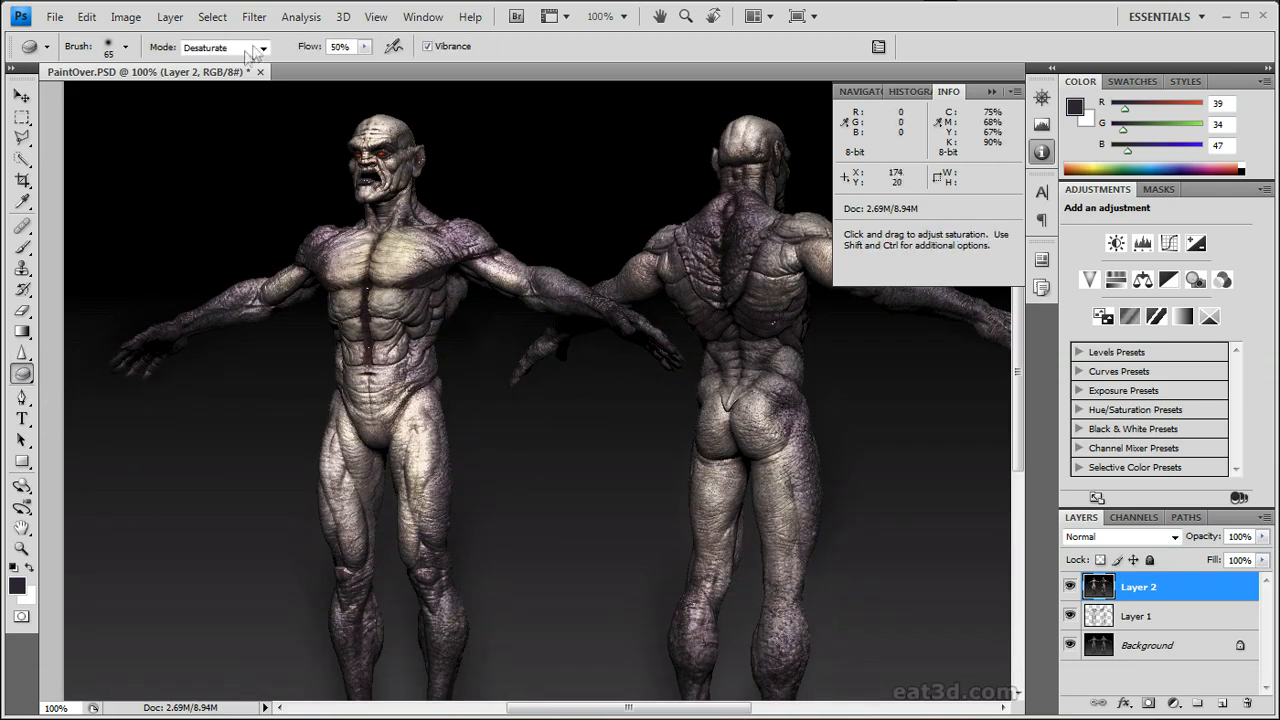
{"action": "left_click_drag", "start_coordinate": [232, 178], "coordinate": [222, 206]}
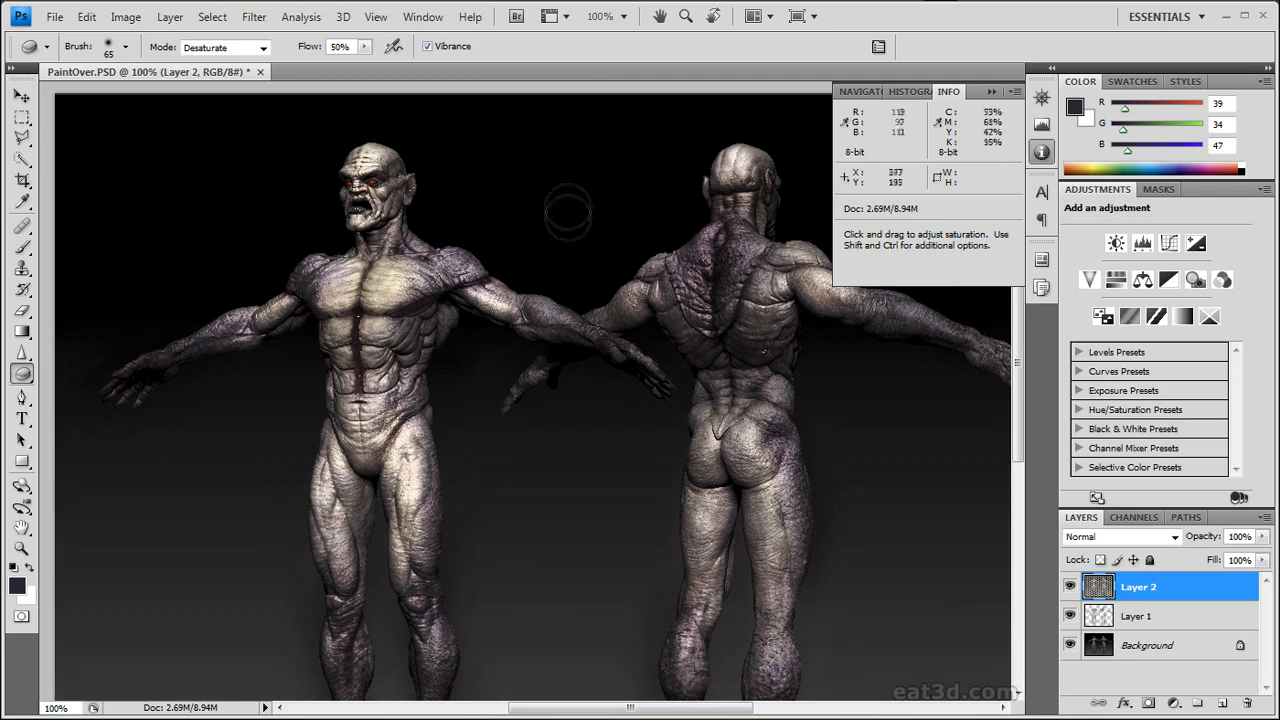
{"action": "left_click_drag", "start_coordinate": [560, 203], "coordinate": [522, 243]}
{"action": "left_click_drag", "start_coordinate": [410, 501], "coordinate": [451, 363]}
{"action": "left_click_drag", "start_coordinate": [517, 481], "coordinate": [465, 595]}
{"action": "left_click_drag", "start_coordinate": [594, 291], "coordinate": [410, 319]}
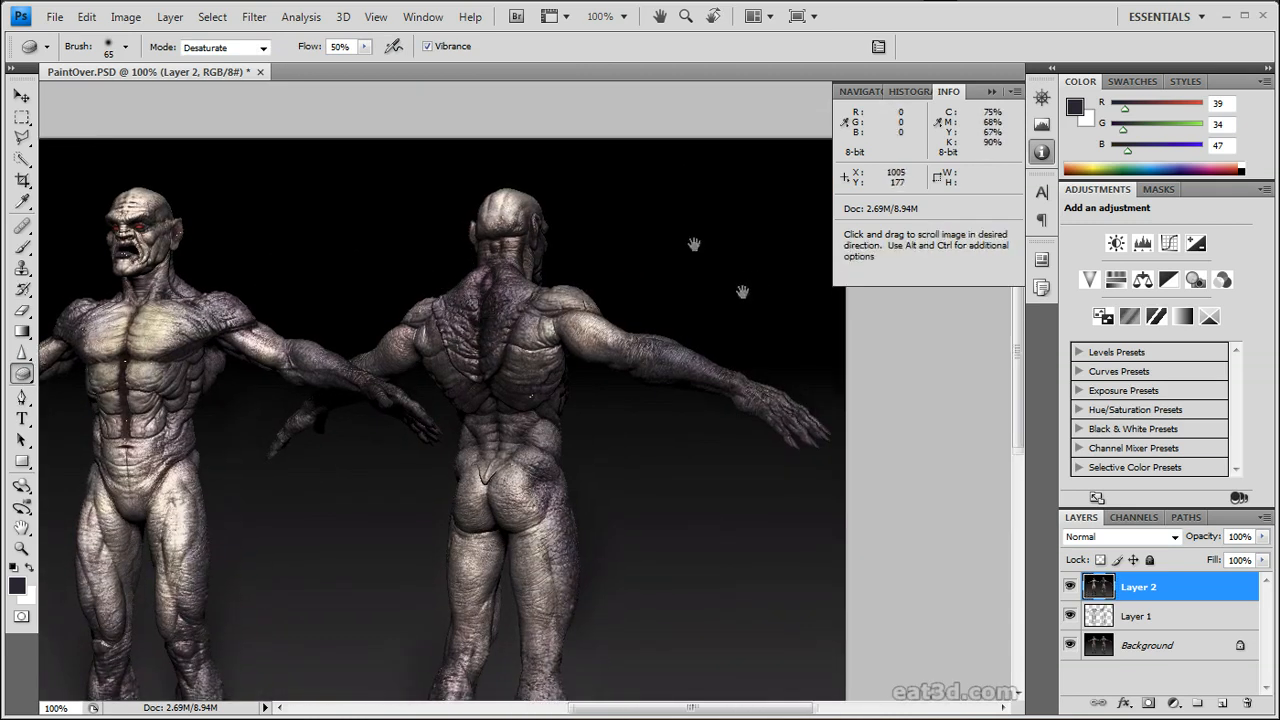
{"action": "left_click_drag", "start_coordinate": [744, 297], "coordinate": [667, 207]}
{"action": "left_click_drag", "start_coordinate": [493, 405], "coordinate": [563, 321]}
{"action": "left_click_drag", "start_coordinate": [611, 456], "coordinate": [625, 384]}
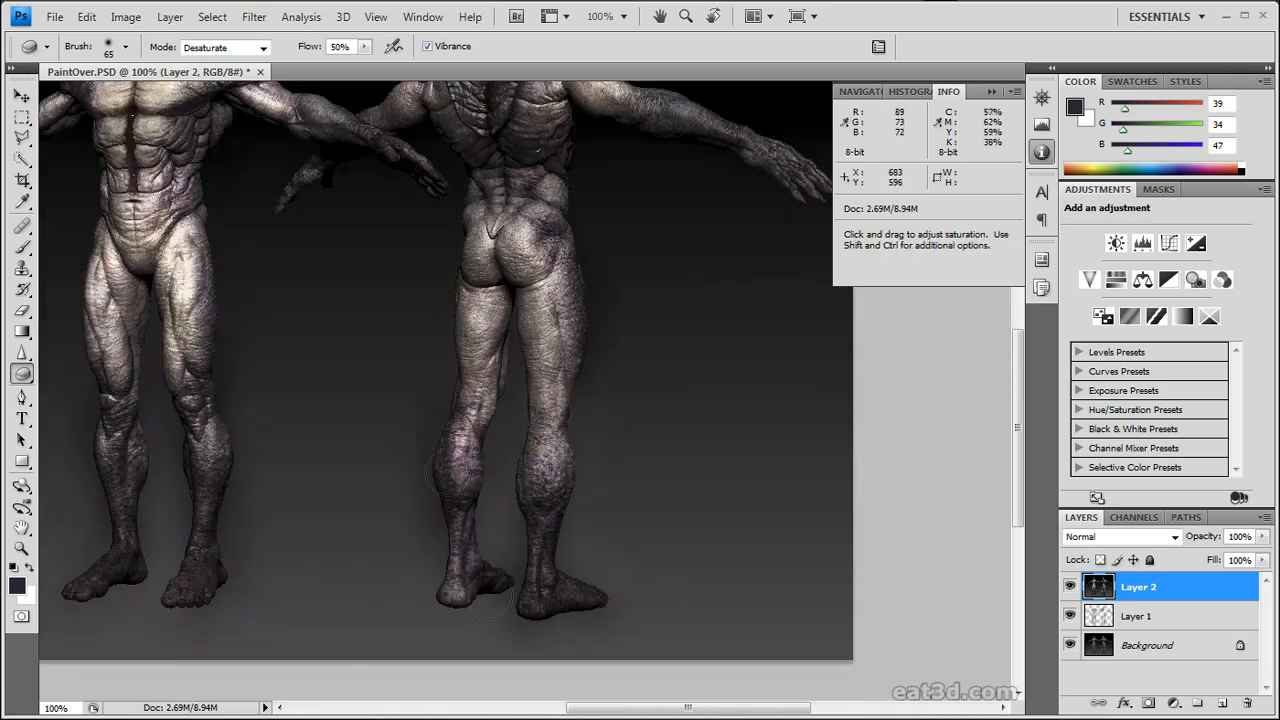
{"action": "left_click_drag", "start_coordinate": [303, 193], "coordinate": [462, 507]}
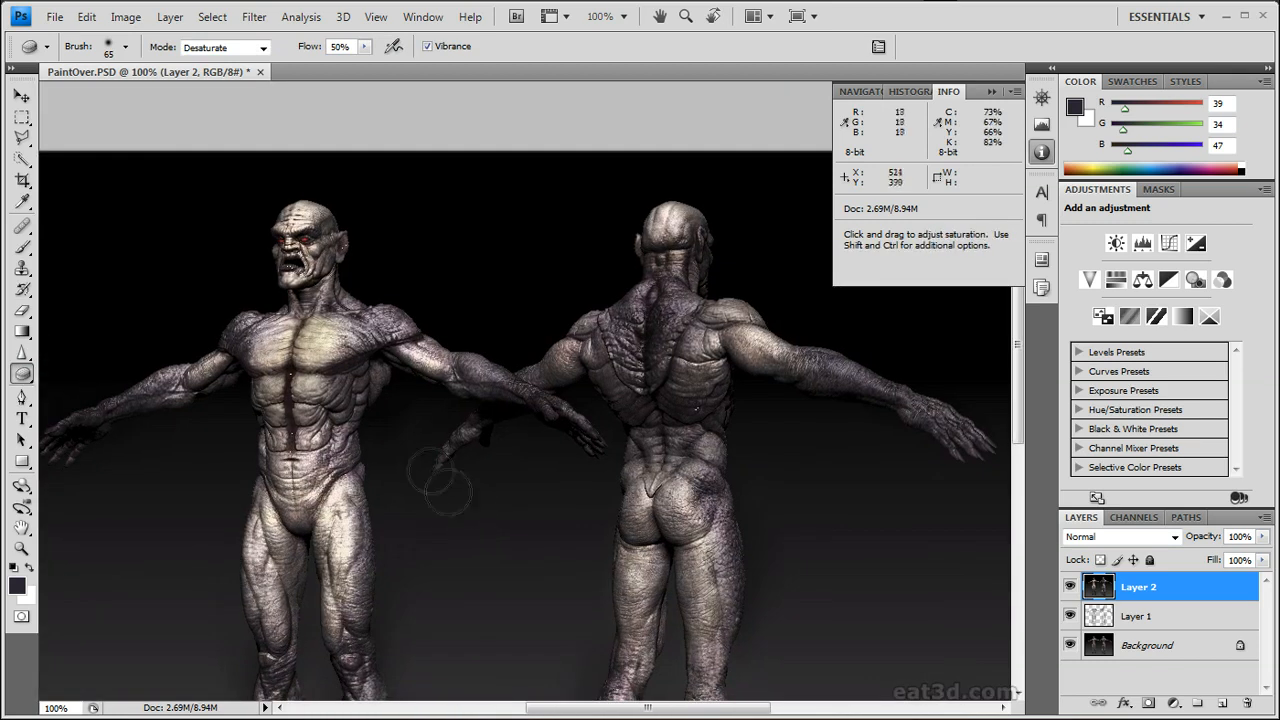
Burn a few more shadow areas with the range on Shadows and the exposure at 15%
{"action": "left_click_drag", "start_coordinate": [22, 374], "coordinate": [103, 388]}
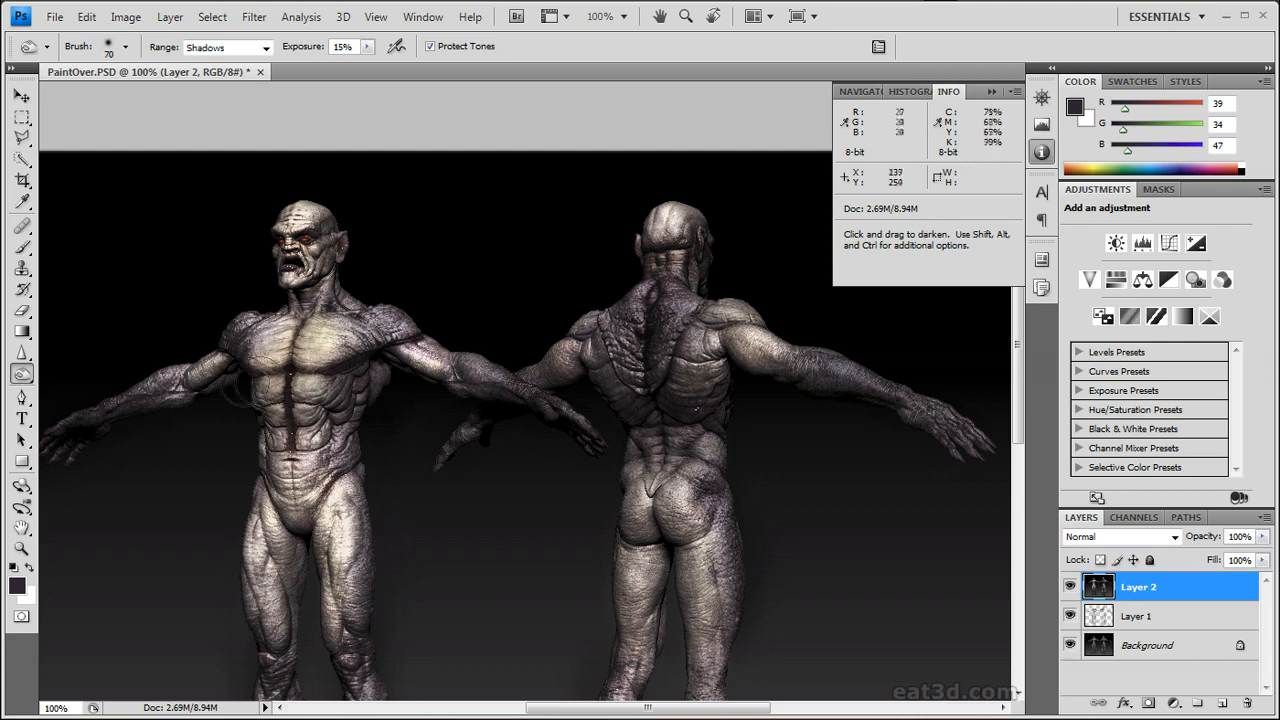
{"action": "left_click_drag", "start_coordinate": [437, 250], "coordinate": [411, 266]}
{"action": "left_click_drag", "start_coordinate": [737, 498], "coordinate": [803, 236]}
{"action": "key", "text": "ctrl+minus"}
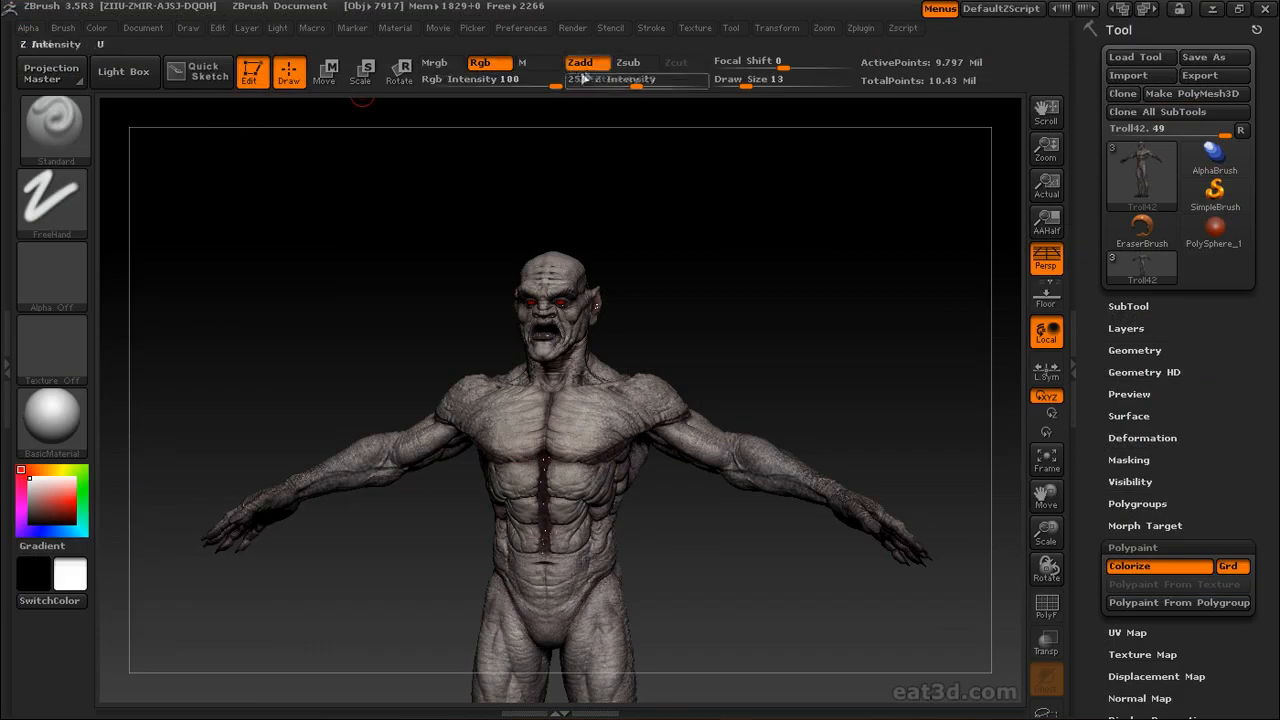
Switch to ZBrush, set the Standard brush to paint colour only at RGB intensity 58, adjust its Polypaint Mode and pick dark blue
{"action": "left_click", "coordinate": [63, 27]}
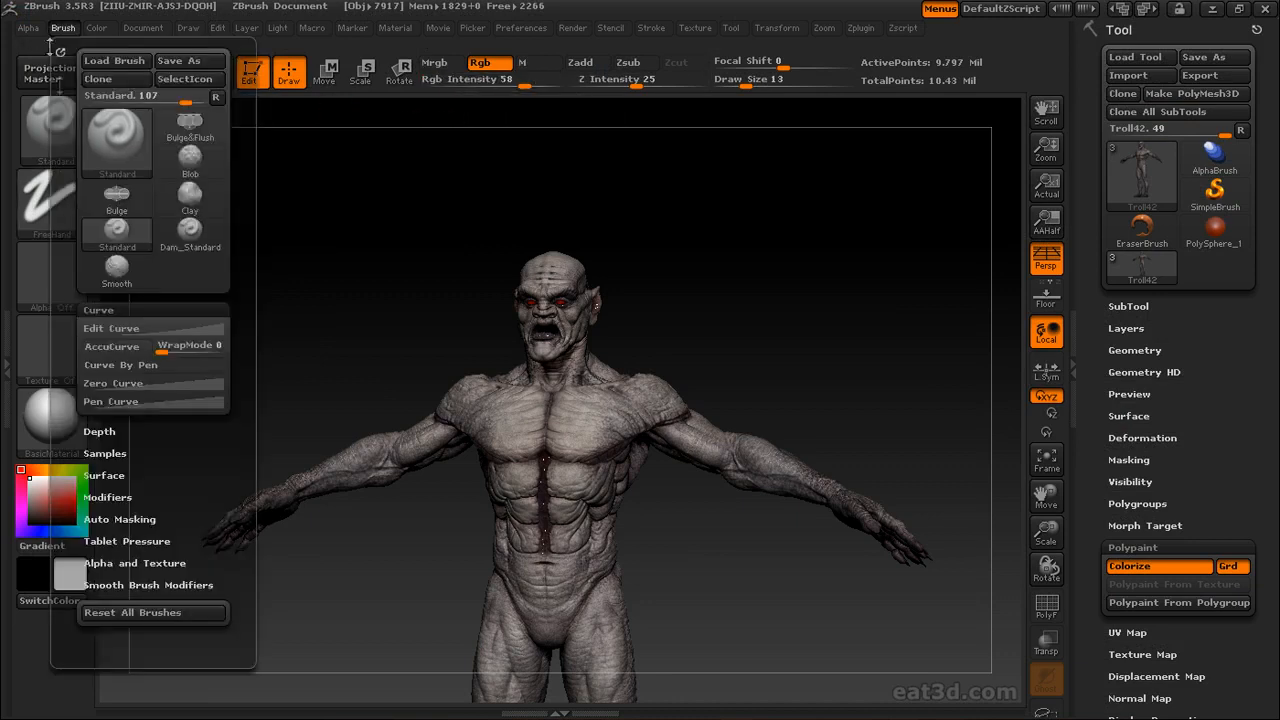
{"action": "left_click", "coordinate": [111, 563]}
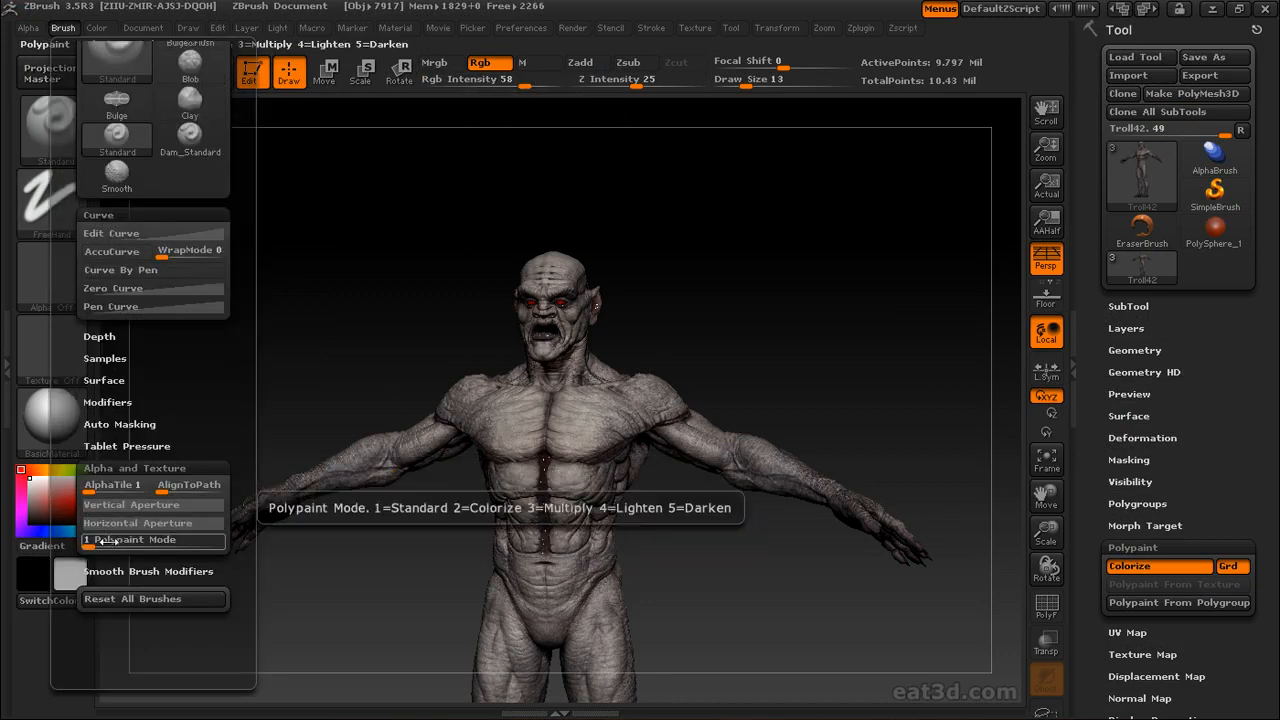
{"action": "left_click_drag", "start_coordinate": [109, 541], "coordinate": [121, 541]}
{"action": "left_click", "coordinate": [42, 532]}
{"action": "left_click", "coordinate": [50, 514]}
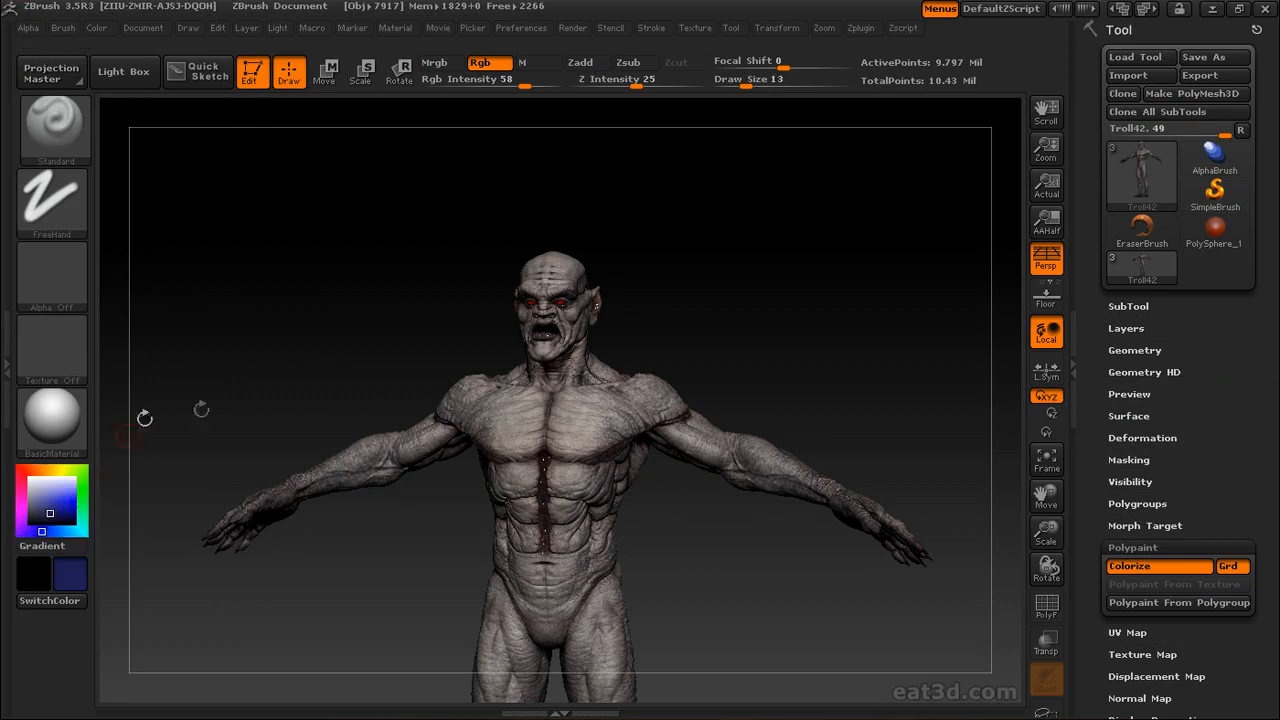
Tint the troll's shoulders, arms and upper back dark blue using Alpha 23 at draw size 37
{"action": "left_click_drag", "start_coordinate": [418, 400], "coordinate": [706, 517]}
{"action": "left_click_drag", "start_coordinate": [791, 471], "coordinate": [684, 428]}
{"action": "left_click", "coordinate": [73, 274]}
{"action": "left_click", "coordinate": [471, 290]}
{"action": "left_click_drag", "start_coordinate": [711, 398], "coordinate": [600, 388]}
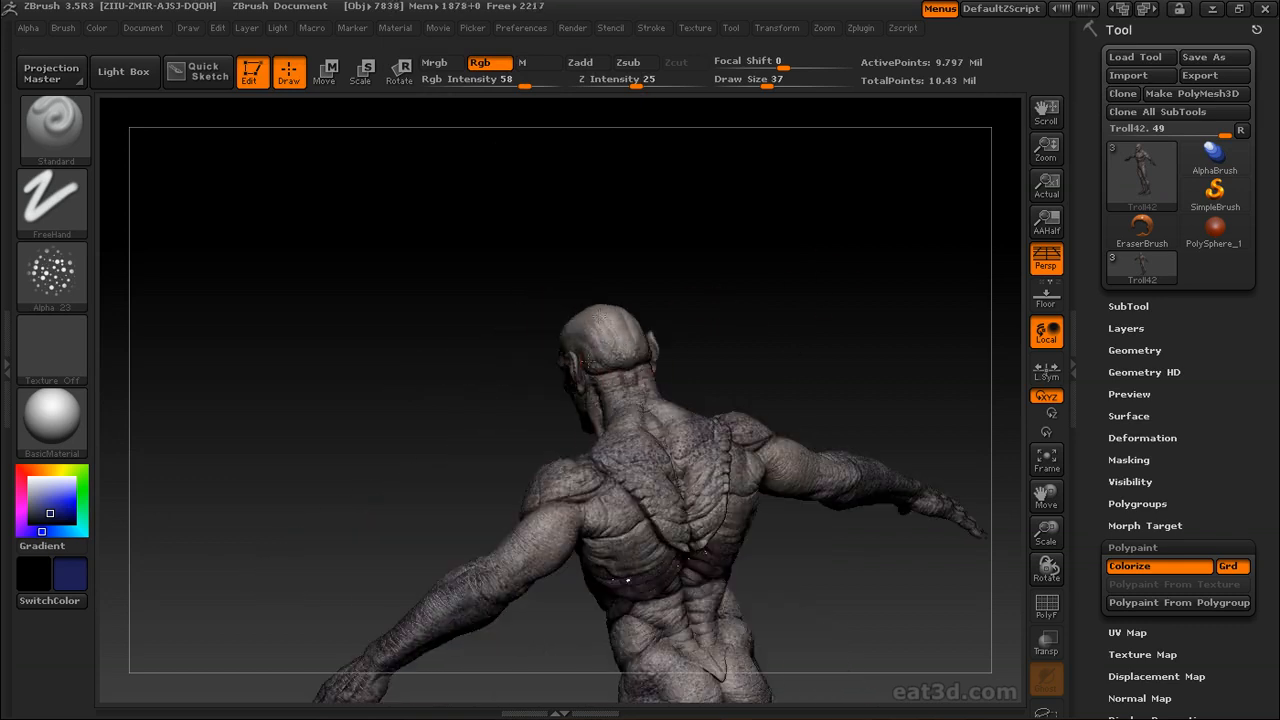
{"action": "left_click_drag", "start_coordinate": [722, 332], "coordinate": [592, 438]}
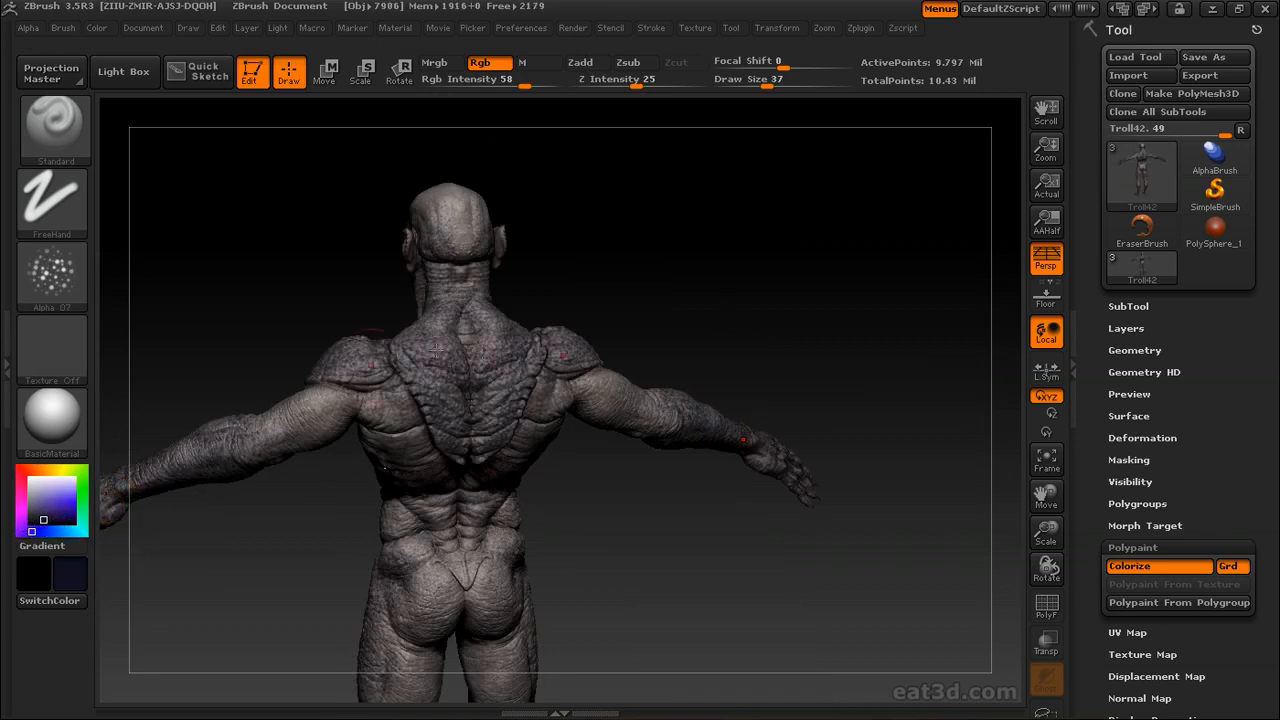
Darken the forearms, outer thighs, lower legs and feet with a darker blue using Alpha 07
{"action": "left_click_drag", "start_coordinate": [826, 343], "coordinate": [760, 350]}
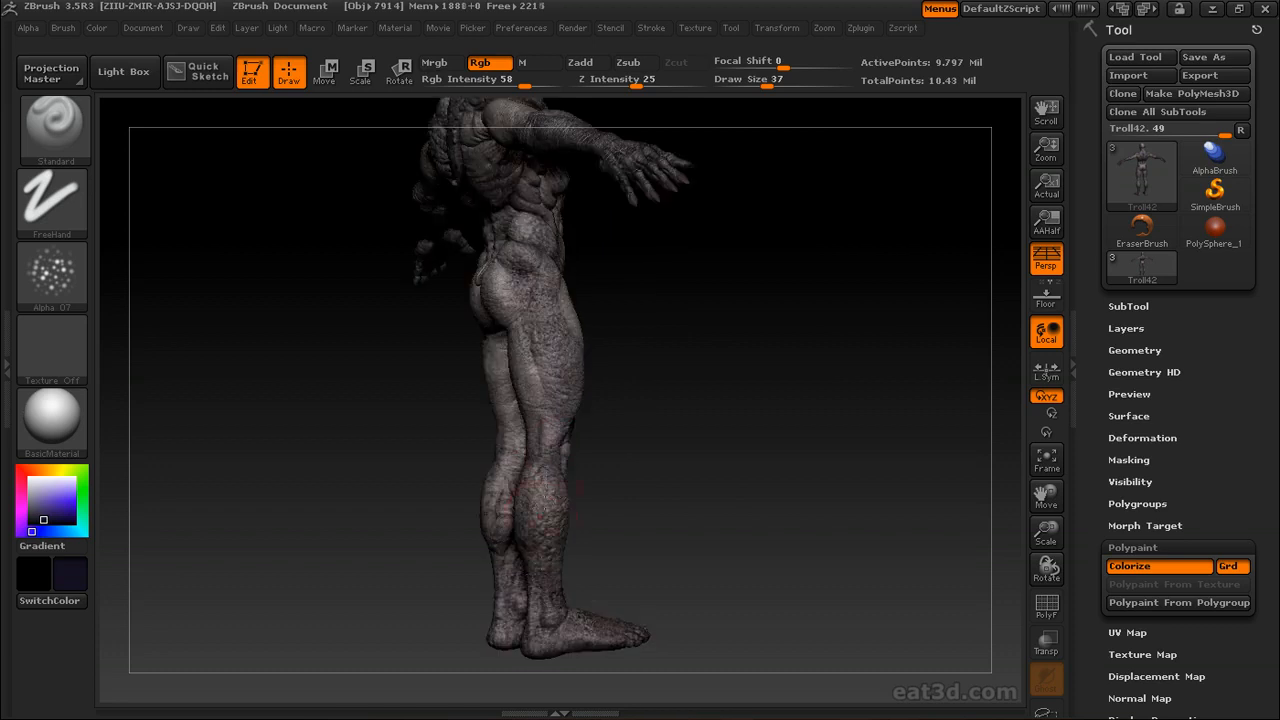
{"action": "left_click_drag", "start_coordinate": [612, 437], "coordinate": [570, 440]}
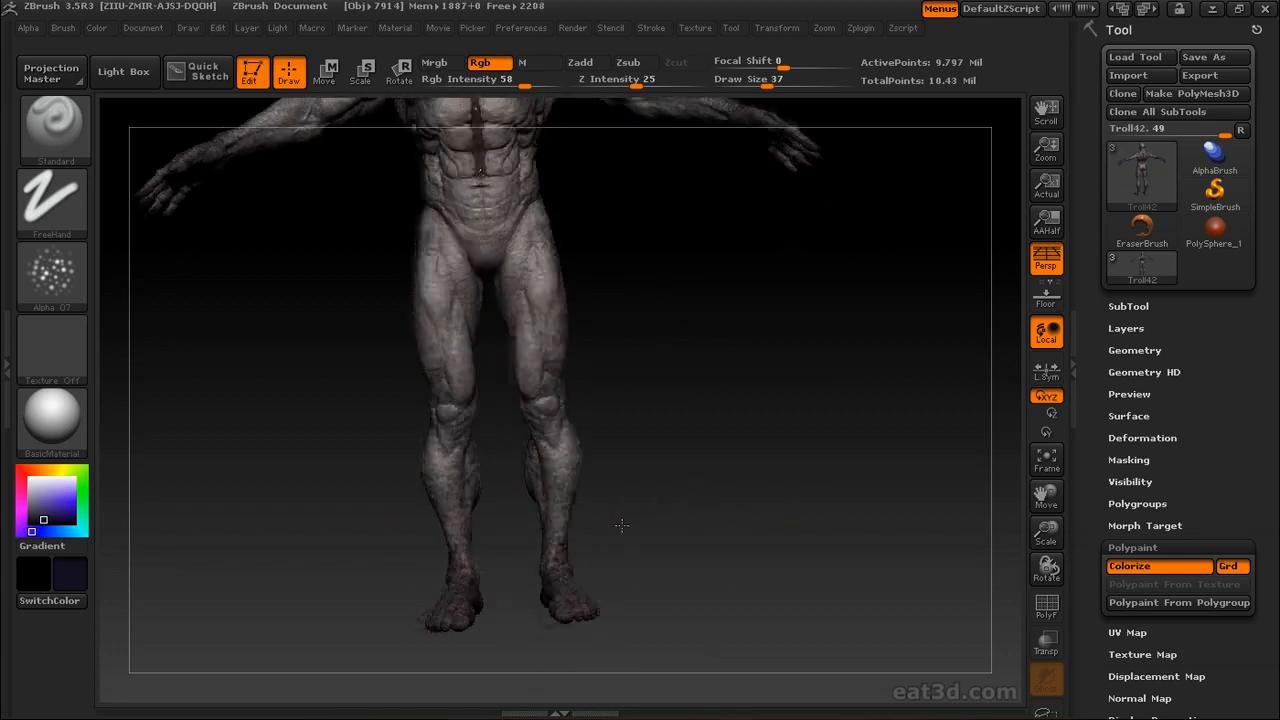
{"action": "mouse_move", "coordinate": [622, 525]}
{"action": "left_mouse_down"}
{"action": "mouse_move", "coordinate": [640, 457]}
{"action": "mouse_move", "coordinate": [617, 563]}
{"action": "mouse_move", "coordinate": [716, 329]}
{"action": "mouse_move", "coordinate": [617, 455]}
{"action": "mouse_move", "coordinate": [658, 440]}
{"action": "mouse_move", "coordinate": [679, 401]}
{"action": "mouse_move", "coordinate": [843, 437]}
{"action": "mouse_move", "coordinate": [789, 323]}
{"action": "mouse_move", "coordinate": [775, 412]}
{"action": "mouse_move", "coordinate": [836, 334]}
{"action": "mouse_move", "coordinate": [730, 240]}
{"action": "left_mouse_up"}
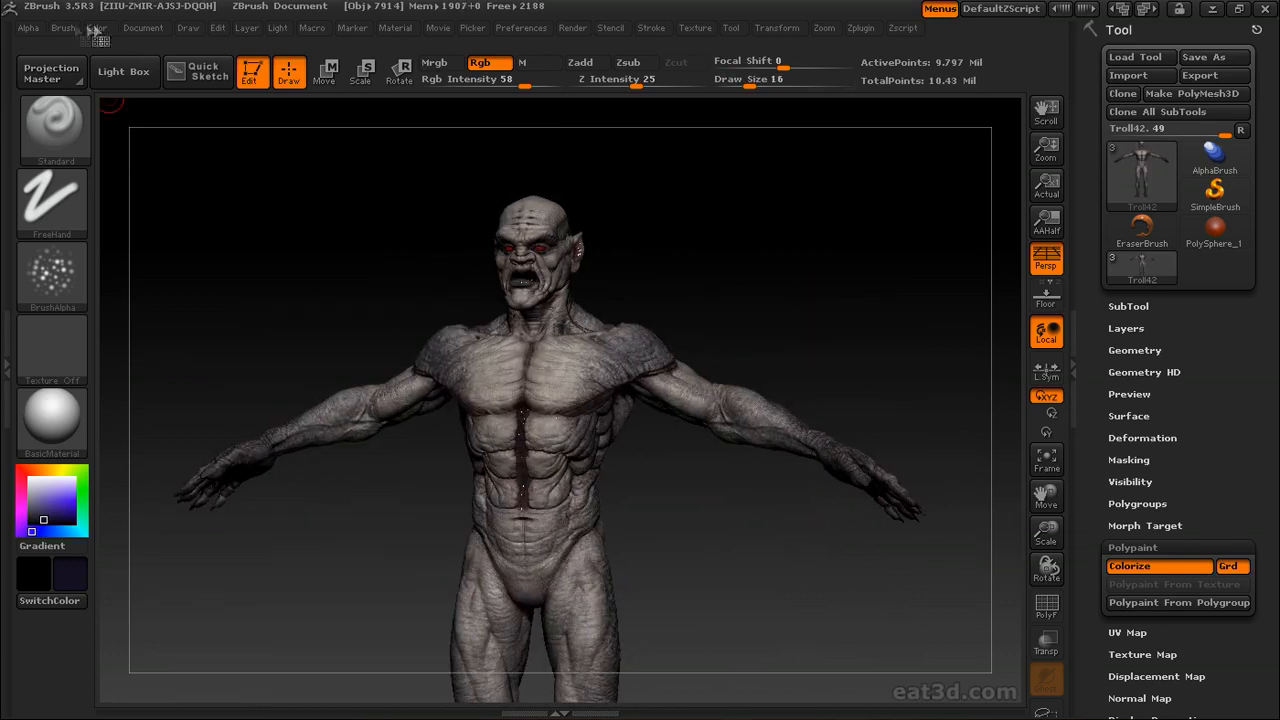
Pick a tan colour of RGB 143, 115, 59 and set the brush's Polypaint Mode to 5 (Darken)
{"action": "left_click", "coordinate": [63, 27]}
{"action": "left_click_drag", "start_coordinate": [133, 630], "coordinate": [133, 521]}
{"action": "mouse_move", "coordinate": [135, 521]}
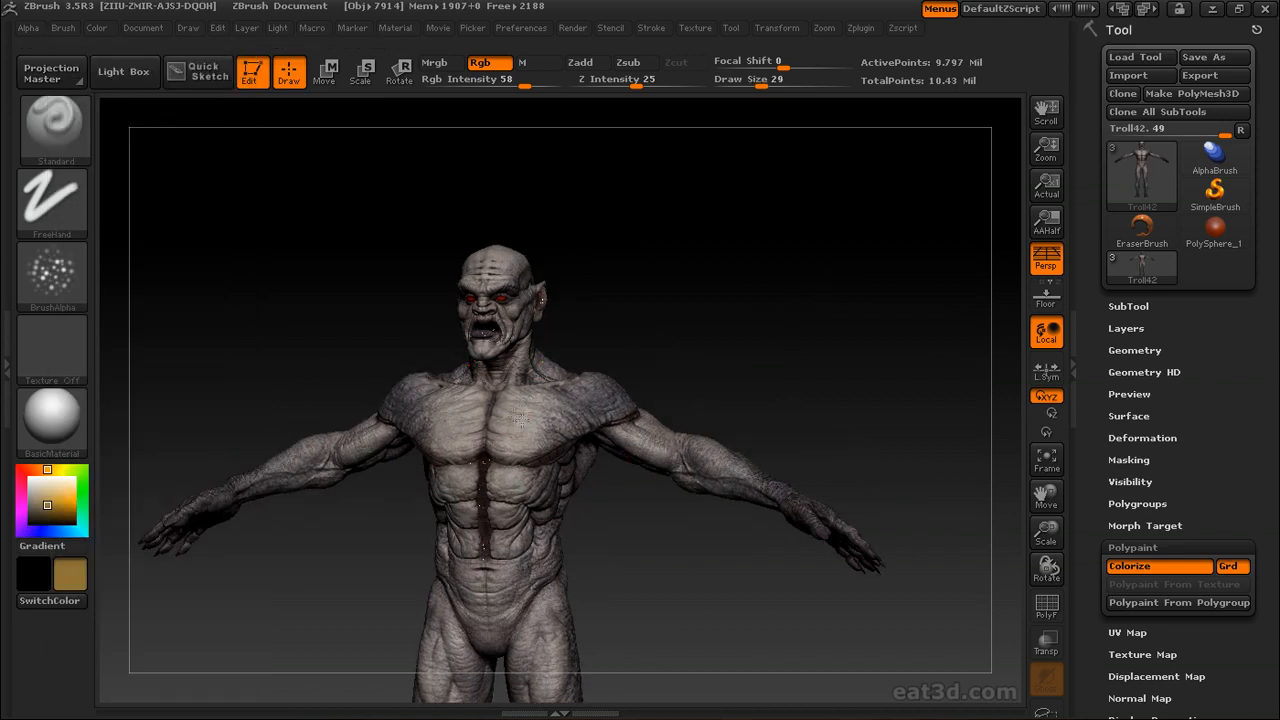
{"action": "left_click_drag", "start_coordinate": [698, 305], "coordinate": [560, 190]}
{"action": "left_click", "coordinate": [97, 28]}
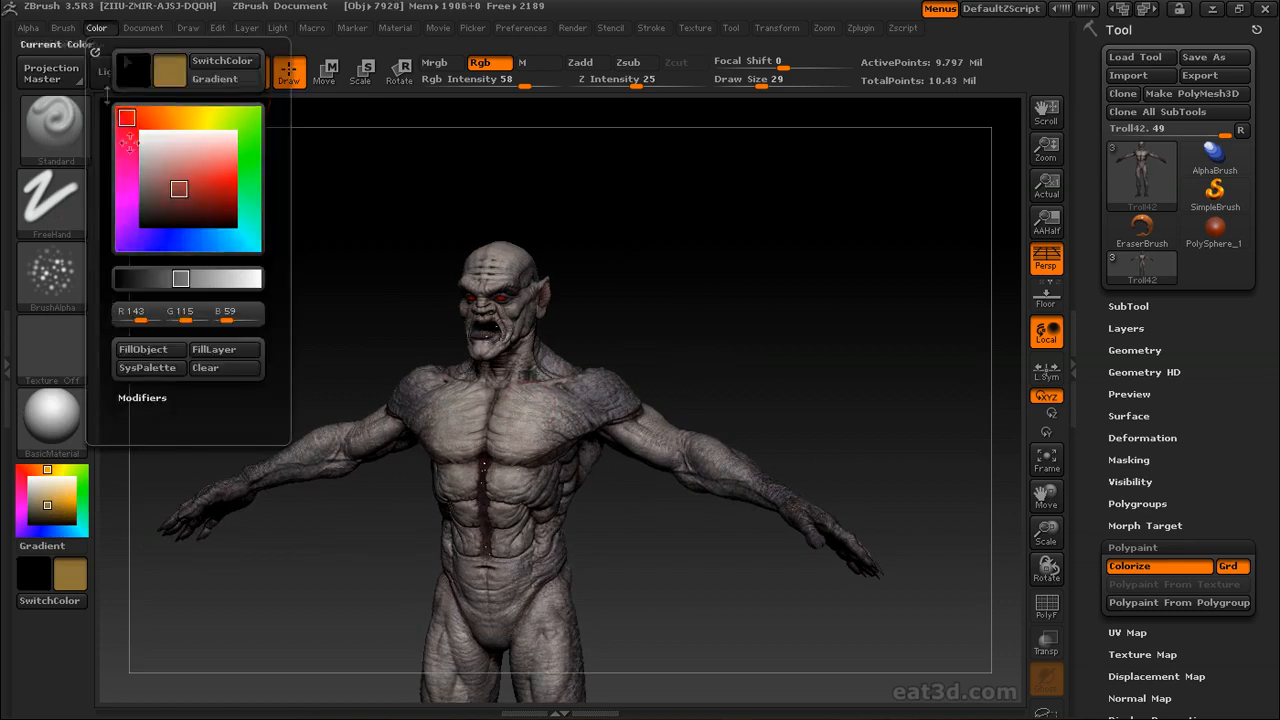
{"action": "left_click", "coordinate": [63, 28]}
{"action": "left_click_drag", "start_coordinate": [150, 544], "coordinate": [210, 544]}
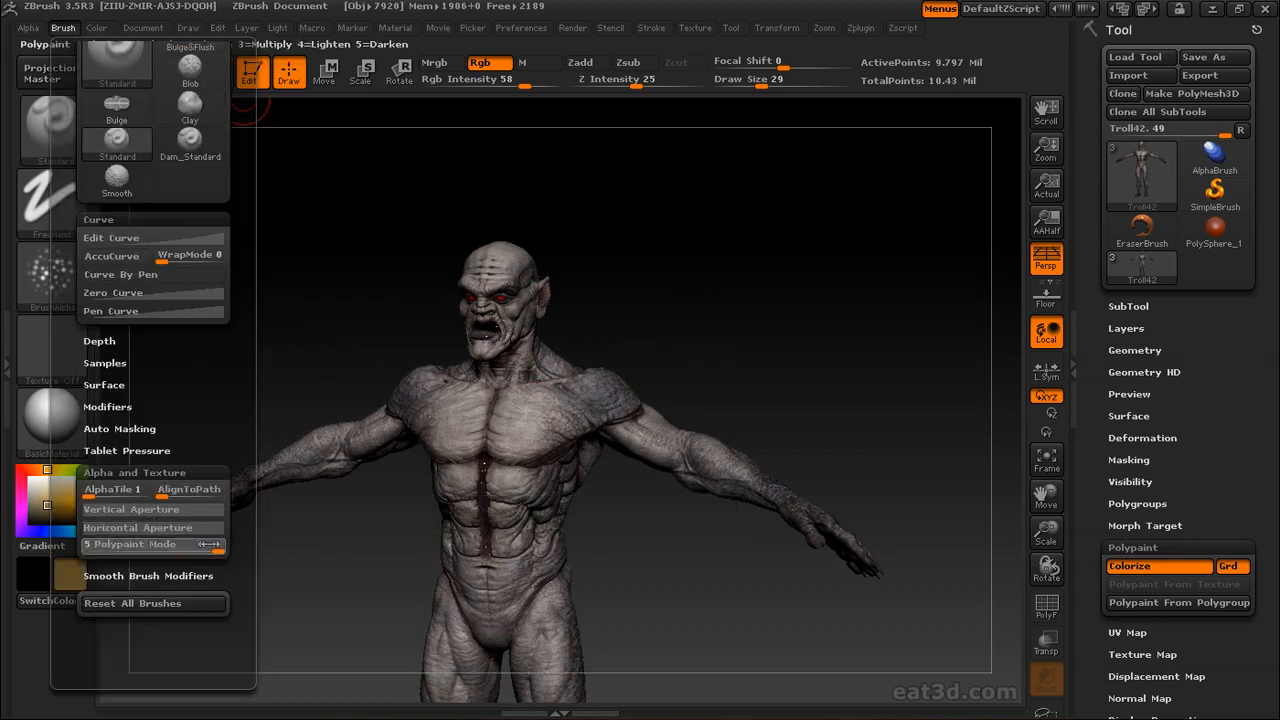
Tint the chest, torso, upper arms and thighs with a lighter tan in Polypaint Mode 5
{"action": "left_click_drag", "start_coordinate": [452, 405], "coordinate": [535, 425]}
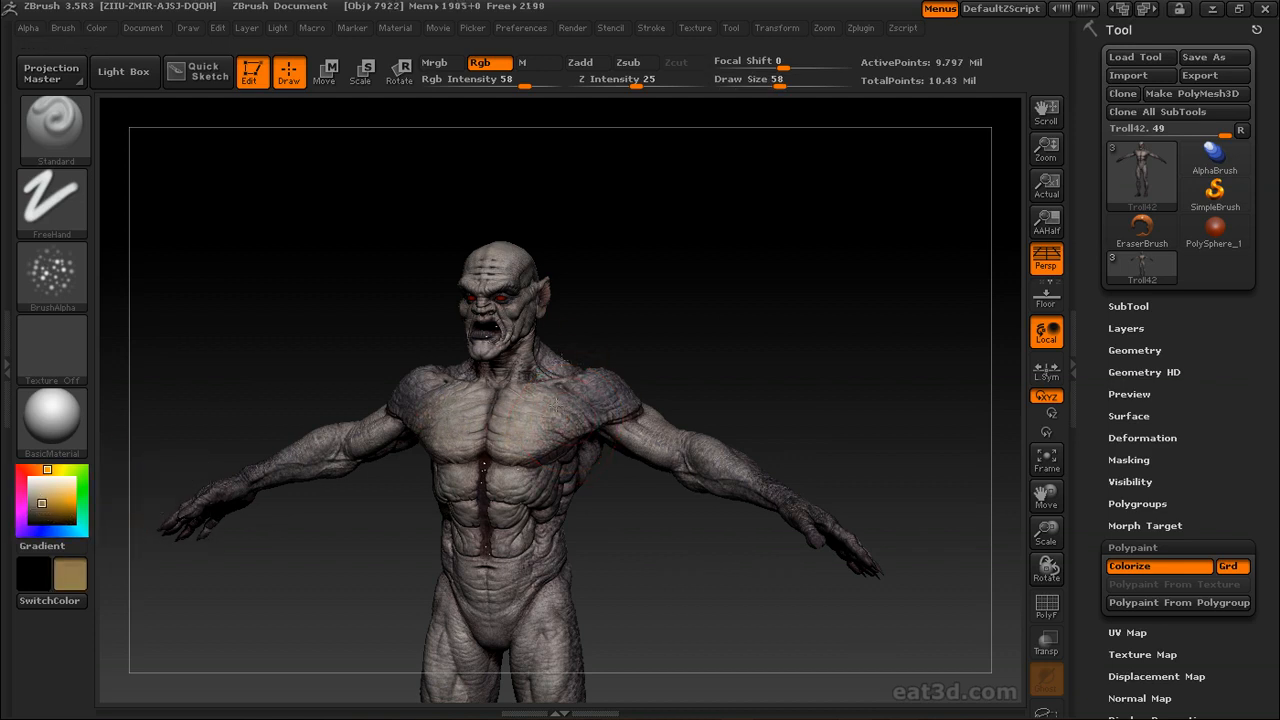
{"action": "left_click_drag", "start_coordinate": [787, 371], "coordinate": [497, 354]}
{"action": "left_click_drag", "start_coordinate": [593, 347], "coordinate": [505, 550], "text": "alt"}
{"action": "left_click_drag", "start_coordinate": [689, 119], "coordinate": [643, 365], "text": "alt"}
{"action": "left_click_drag", "start_coordinate": [808, 322], "coordinate": [660, 400]}
{"action": "left_click_drag", "start_coordinate": [680, 130], "coordinate": [697, 490], "text": "alt"}
{"action": "left_click_drag", "start_coordinate": [545, 338], "coordinate": [291, 277]}
Paint dark purple over the lower back, flanks and hips at about draw size 41
{"action": "left_click", "coordinate": [63, 27]}
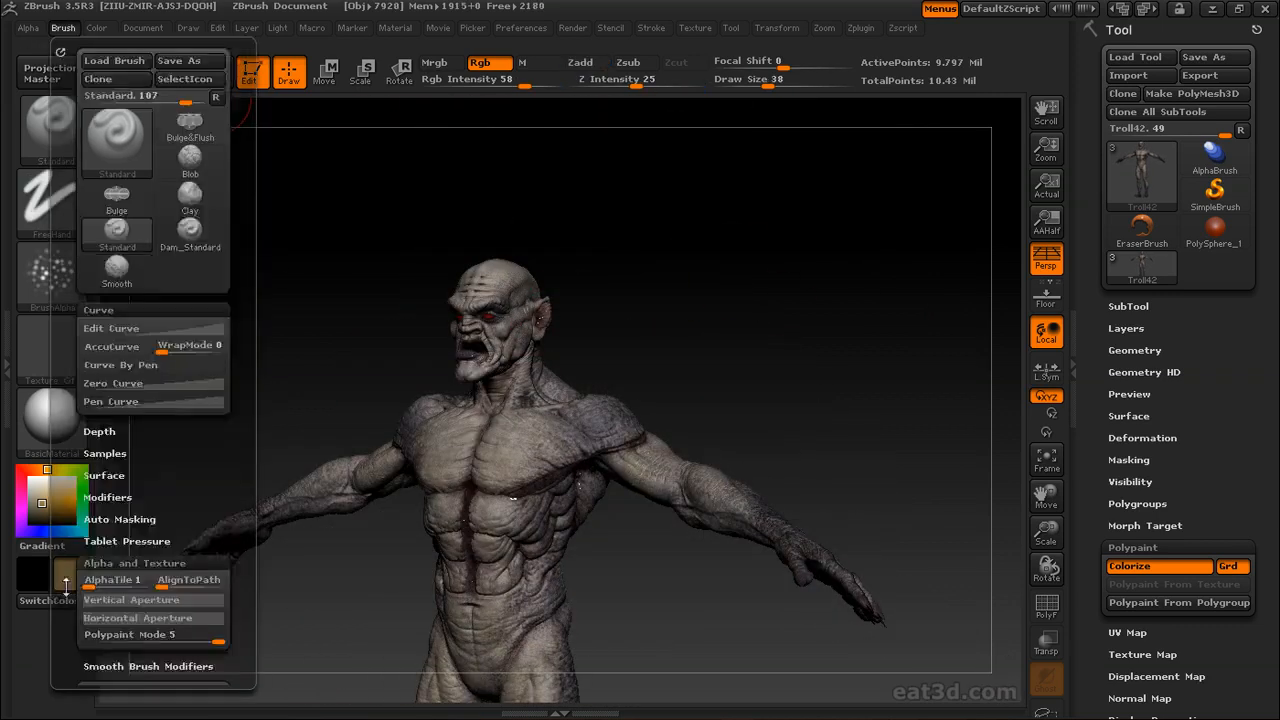
{"action": "mouse_move", "coordinate": [814, 337]}
{"action": "left_mouse_down"}
{"action": "mouse_move", "coordinate": [643, 371]}
{"action": "mouse_move", "coordinate": [678, 408]}
{"action": "mouse_move", "coordinate": [665, 500]}
{"action": "mouse_move", "coordinate": [565, 543]}
{"action": "left_mouse_up"}
{"action": "key", "text": "bracketleft"}
{"action": "key", "text": "bracketleft"}
{"action": "key", "text": "bracketright"}
{"action": "key", "text": "bracketright"}
{"action": "mouse_move", "coordinate": [587, 483]}
{"action": "left_mouse_down"}
{"action": "mouse_move", "coordinate": [461, 490]}
{"action": "mouse_move", "coordinate": [540, 480]}
{"action": "mouse_move", "coordinate": [586, 437]}
{"action": "mouse_move", "coordinate": [521, 541]}
{"action": "left_mouse_up"}
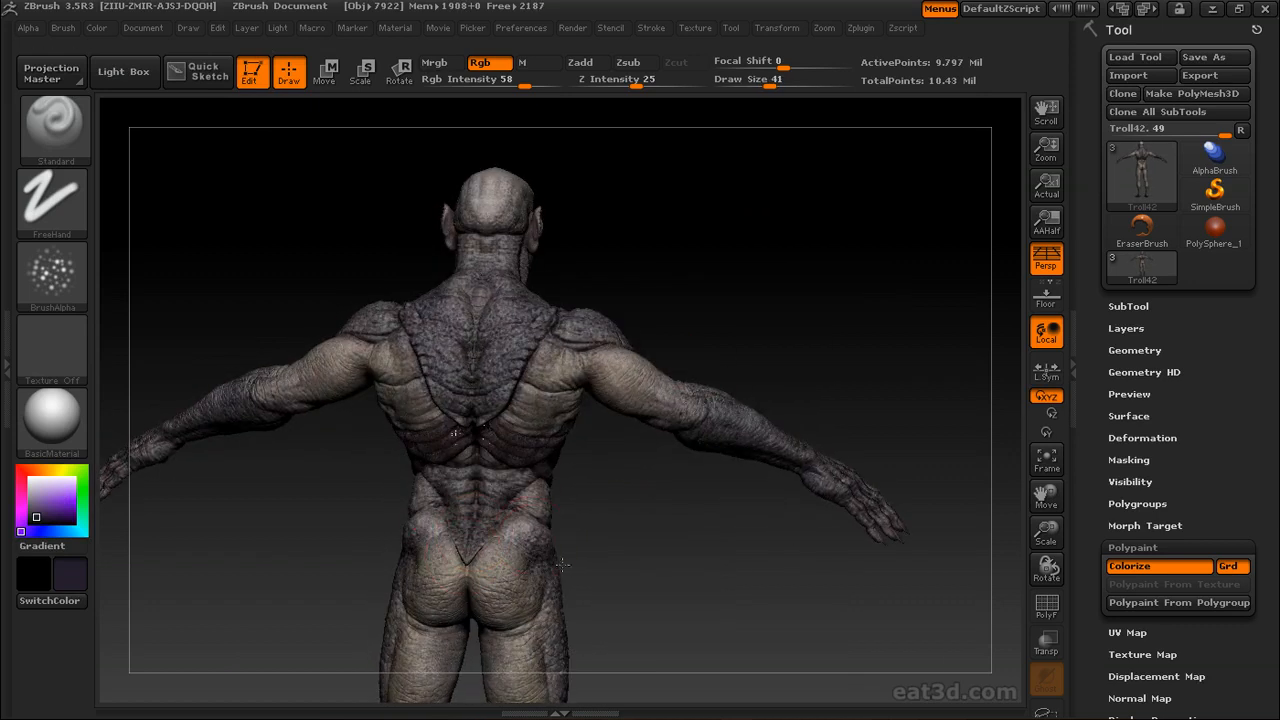
{"action": "mouse_move", "coordinate": [518, 485]}
{"action": "left_mouse_down"}
{"action": "mouse_move", "coordinate": [563, 463]}
{"action": "mouse_move", "coordinate": [648, 483]}
{"action": "mouse_move", "coordinate": [633, 423]}
{"action": "mouse_move", "coordinate": [571, 389]}
{"action": "left_mouse_up"}
{"action": "key", "text": "s"}
{"action": "mouse_move", "coordinate": [571, 389]}
{"action": "left_mouse_down"}
{"action": "mouse_move", "coordinate": [551, 389]}
{"action": "mouse_move", "coordinate": [560, 398]}
{"action": "left_mouse_up"}
Pick a light beige and lighten the chest, shoulder edges and upper arms at draw size 23
{"action": "left_click", "coordinate": [63, 28]}
{"action": "mouse_move", "coordinate": [772, 140]}
{"action": "left_mouse_down", "text": "alt"}
{"action": "mouse_move", "coordinate": [823, 346]}
{"action": "mouse_move", "coordinate": [745, 340]}
{"action": "left_mouse_up", "text": "alt"}
{"action": "key", "text": "c"}
{"action": "left_click_drag", "start_coordinate": [831, 305], "coordinate": [915, 302], "text": "alt"}
{"action": "left_click_drag", "start_coordinate": [711, 322], "coordinate": [676, 452], "text": "alt"}
{"action": "left_click_drag", "start_coordinate": [749, 395], "coordinate": [486, 456]}
{"action": "key", "text": "]"}
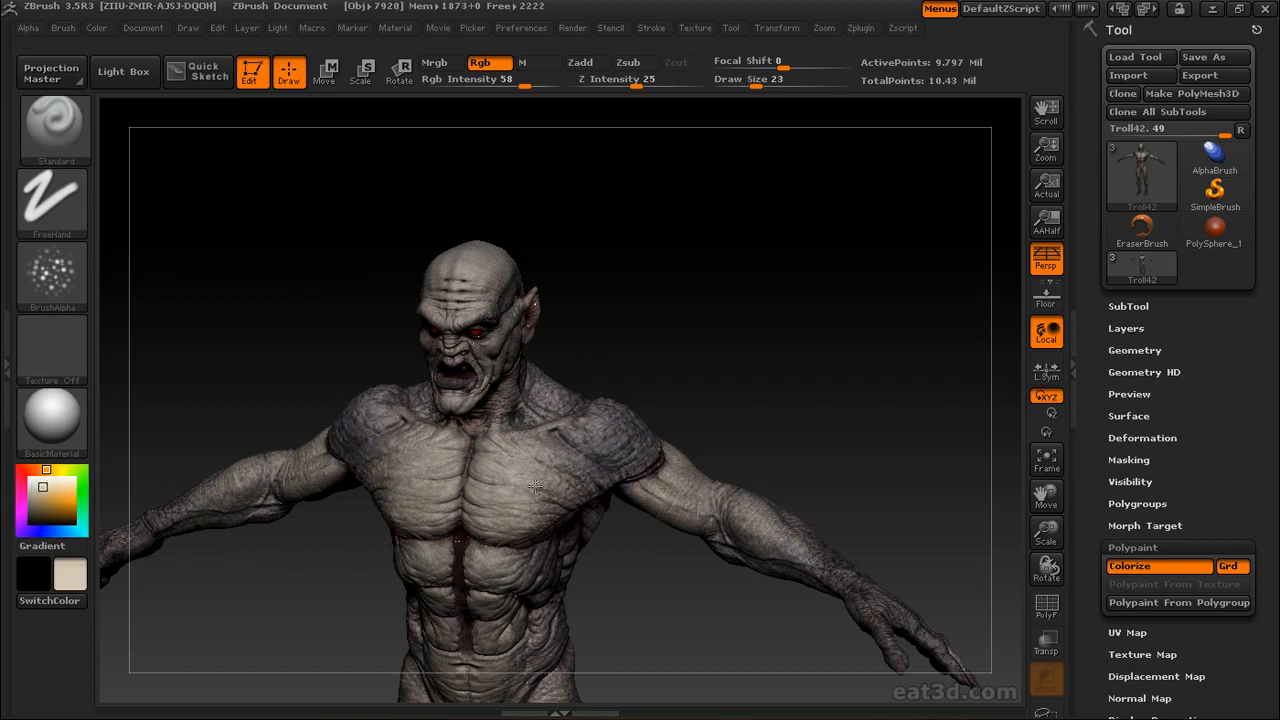
{"action": "left_click_drag", "start_coordinate": [573, 514], "coordinate": [571, 447]}
{"action": "left_click_drag", "start_coordinate": [808, 417], "coordinate": [567, 452], "text": "alt"}
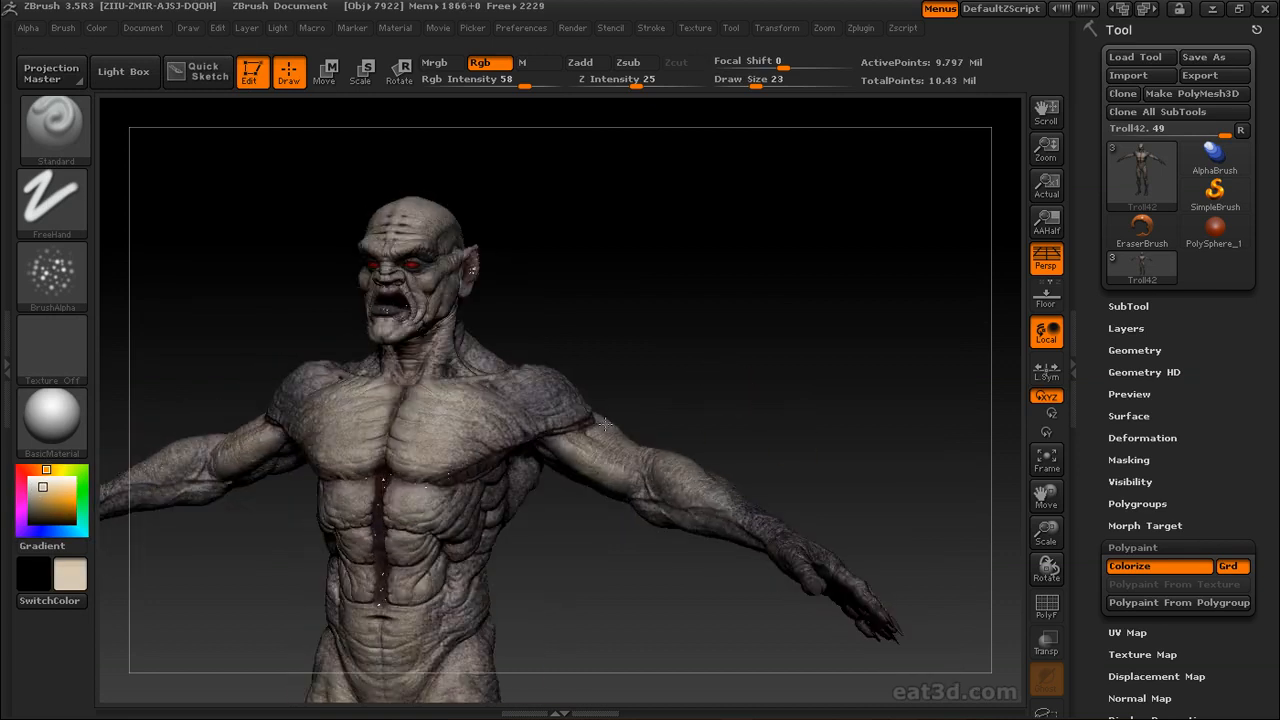
{"action": "left_click_drag", "start_coordinate": [807, 425], "coordinate": [629, 423], "text": "alt"}
{"action": "left_click_drag", "start_coordinate": [636, 370], "coordinate": [519, 364], "text": "alt"}
{"action": "left_click_drag", "start_coordinate": [553, 530], "coordinate": [570, 411], "text": "alt"}
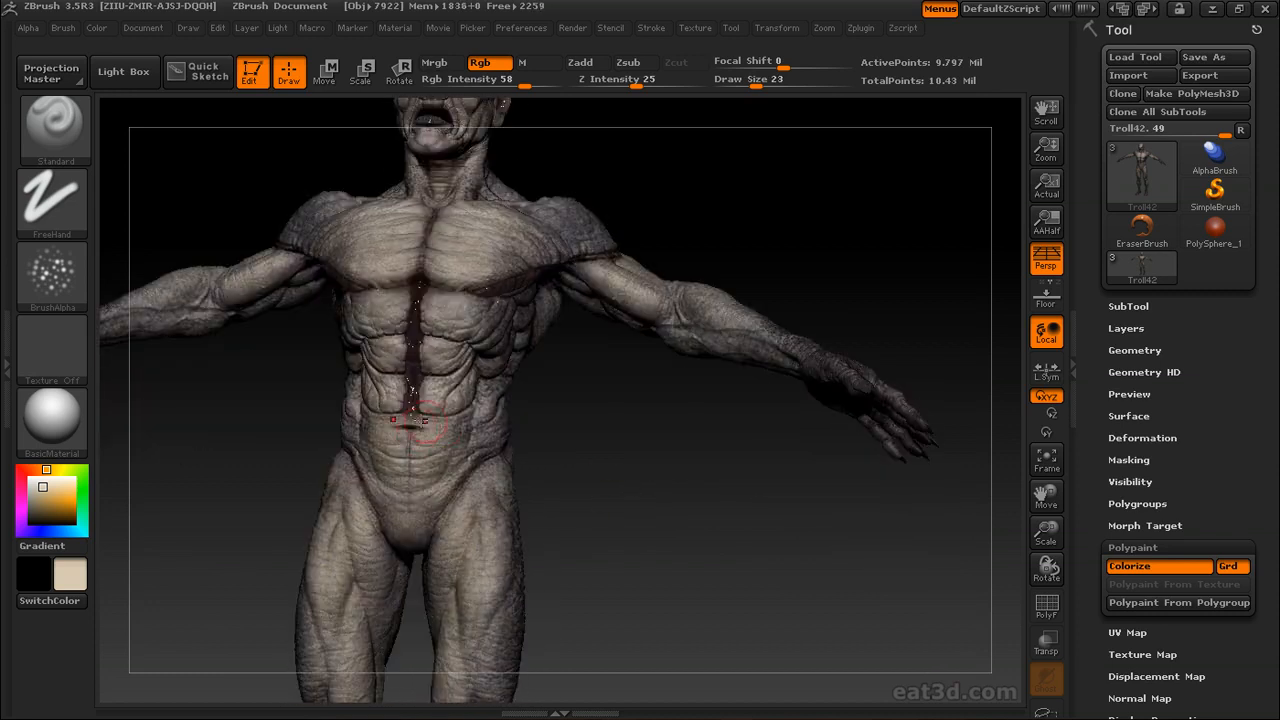
Lighten the abdomen, thighs, legs and raised muscle forms with the light beige at RGB intensity 58
{"action": "left_click_drag", "start_coordinate": [624, 470], "coordinate": [645, 345], "text": "alt"}
{"action": "left_click_drag", "start_coordinate": [664, 412], "coordinate": [488, 370]}
{"action": "left_click_drag", "start_coordinate": [618, 488], "coordinate": [530, 322], "text": "alt"}
{"action": "left_click_drag", "start_coordinate": [592, 455], "coordinate": [344, 375], "text": "alt"}
{"action": "left_click_drag", "start_coordinate": [614, 363], "coordinate": [368, 297]}
{"action": "left_click_drag", "start_coordinate": [697, 277], "coordinate": [493, 280]}
{"action": "left_click_drag", "start_coordinate": [585, 311], "coordinate": [618, 500], "text": "alt"}
{"action": "left_click_drag", "start_coordinate": [705, 150], "coordinate": [484, 417], "text": "alt"}
{"action": "left_click_drag", "start_coordinate": [568, 458], "coordinate": [518, 360]}
{"action": "left_click_drag", "start_coordinate": [797, 378], "coordinate": [676, 338]}
Choose a very dark blue with the Spray stroke and speckle the shoulders and arms at a larger draw size
{"action": "left_click_drag", "start_coordinate": [47, 513], "coordinate": [40, 521]}
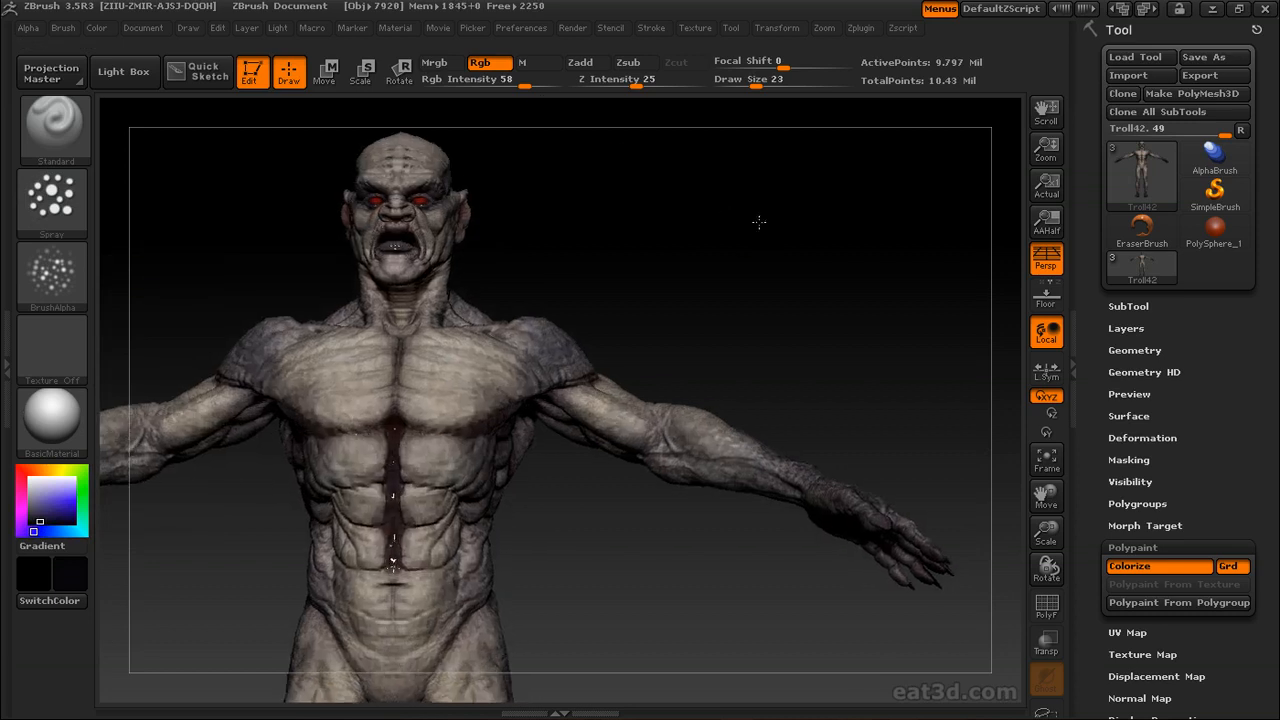
{"action": "left_click_drag", "start_coordinate": [757, 220], "coordinate": [535, 445]}
{"action": "left_click", "coordinate": [773, 87]}
{"action": "mouse_move", "coordinate": [690, 345]}
{"action": "left_mouse_down", "text": "alt"}
{"action": "mouse_move", "coordinate": [651, 429]}
{"action": "mouse_move", "coordinate": [660, 412]}
{"action": "mouse_move", "coordinate": [672, 440]}
{"action": "left_mouse_up", "text": "alt"}
{"action": "left_click_drag", "start_coordinate": [745, 330], "coordinate": [490, 335]}
{"action": "left_click_drag", "start_coordinate": [973, 226], "coordinate": [655, 440]}
{"action": "left_click_drag", "start_coordinate": [950, 510], "coordinate": [845, 335], "text": "alt"}
Spray dark blue speckles over the hips, outer thighs, lower legs, back and forearms at RGB intensity 100
{"action": "left_click_drag", "start_coordinate": [440, 680], "coordinate": [680, 391], "text": "alt"}
{"action": "left_click_drag", "start_coordinate": [712, 560], "coordinate": [540, 425], "text": "alt"}
{"action": "left_click_drag", "start_coordinate": [760, 256], "coordinate": [688, 116], "text": "alt"}
{"action": "left_click_drag", "start_coordinate": [746, 433], "coordinate": [620, 443]}
{"action": "left_click_drag", "start_coordinate": [860, 200], "coordinate": [668, 416], "text": "alt"}
{"action": "left_click_drag", "start_coordinate": [734, 357], "coordinate": [728, 230], "text": "alt"}
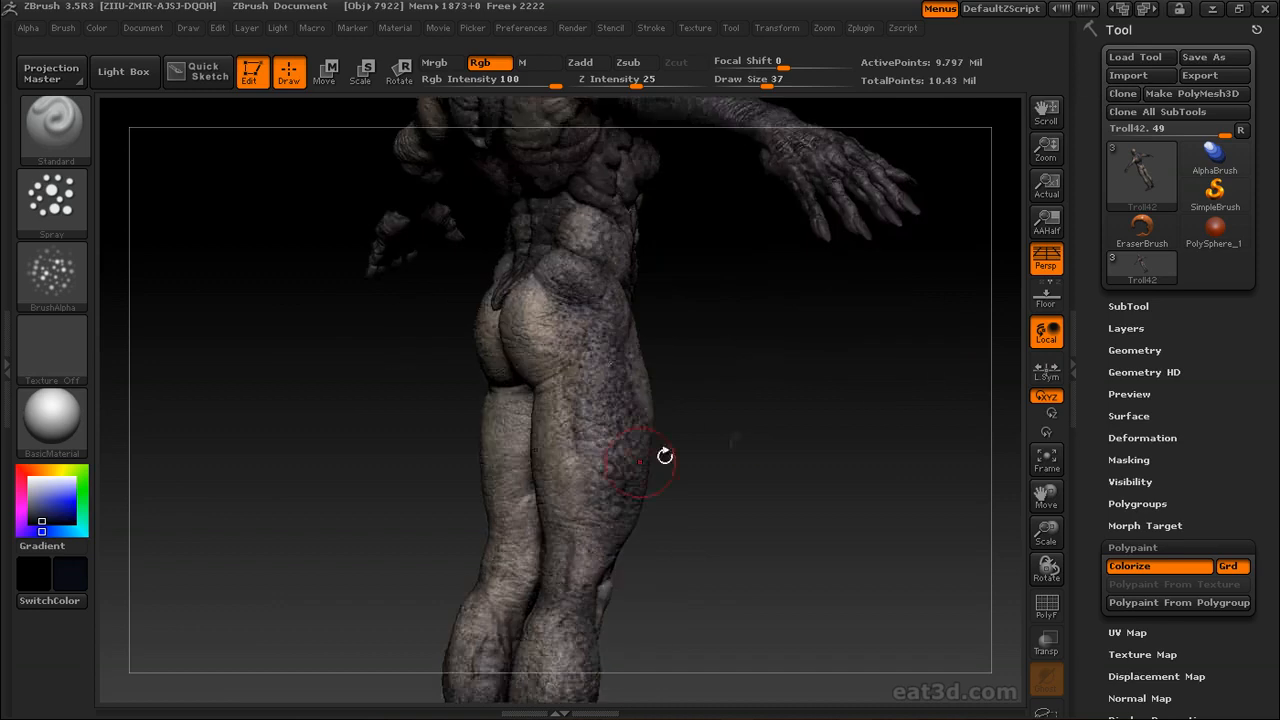
{"action": "left_click_drag", "start_coordinate": [735, 440], "coordinate": [565, 432]}
{"action": "left_click_drag", "start_coordinate": [413, 311], "coordinate": [374, 477], "text": "alt"}
{"action": "left_click_drag", "start_coordinate": [807, 287], "coordinate": [738, 292]}
{"action": "left_click_drag", "start_coordinate": [790, 150], "coordinate": [765, 302], "text": "alt"}
{"action": "left_click_drag", "start_coordinate": [847, 221], "coordinate": [705, 260]}
{"action": "left_click_drag", "start_coordinate": [770, 158], "coordinate": [797, 351], "text": "alt"}
{"action": "left_click_drag", "start_coordinate": [690, 310], "coordinate": [722, 338]}
{"action": "left_click_drag", "start_coordinate": [775, 242], "coordinate": [417, 301], "text": "alt"}
{"action": "left_click_drag", "start_coordinate": [640, 330], "coordinate": [790, 265], "text": "alt"}
{"action": "left_click_drag", "start_coordinate": [860, 330], "coordinate": [544, 323]}
{"action": "mouse_move", "coordinate": [790, 220]}
{"action": "left_mouse_down", "text": "alt"}
{"action": "mouse_move", "coordinate": [854, 326]}
{"action": "mouse_move", "coordinate": [950, 330]}
{"action": "left_mouse_up", "text": "alt"}
Pick a light beige-grey, spray it over the paler skin of the torso and limbs, and frame the whole troll
{"action": "key", "text": "c"}
{"action": "mouse_move", "coordinate": [740, 210]}
{"action": "left_mouse_down", "text": "alt"}
{"action": "mouse_move", "coordinate": [771, 257]}
{"action": "mouse_move", "coordinate": [620, 290]}
{"action": "left_mouse_up", "text": "alt"}
{"action": "key", "text": "bracketleft"}
{"action": "left_click_drag", "start_coordinate": [640, 450], "coordinate": [735, 460]}
{"action": "left_click_drag", "start_coordinate": [610, 670], "coordinate": [686, 289], "text": "alt"}
{"action": "left_click_drag", "start_coordinate": [660, 370], "coordinate": [660, 279]}
{"action": "left_click_drag", "start_coordinate": [700, 400], "coordinate": [706, 338], "text": "alt"}
{"action": "left_click_drag", "start_coordinate": [745, 345], "coordinate": [636, 330]}
{"action": "left_click_drag", "start_coordinate": [708, 285], "coordinate": [635, 529], "text": "alt"}
{"action": "left_click_drag", "start_coordinate": [850, 420], "coordinate": [760, 335]}
{"action": "left_click_drag", "start_coordinate": [880, 310], "coordinate": [767, 296]}
{"action": "left_click_drag", "start_coordinate": [767, 296], "coordinate": [999, 319], "text": "alt"}
{"action": "key", "text": "f"}
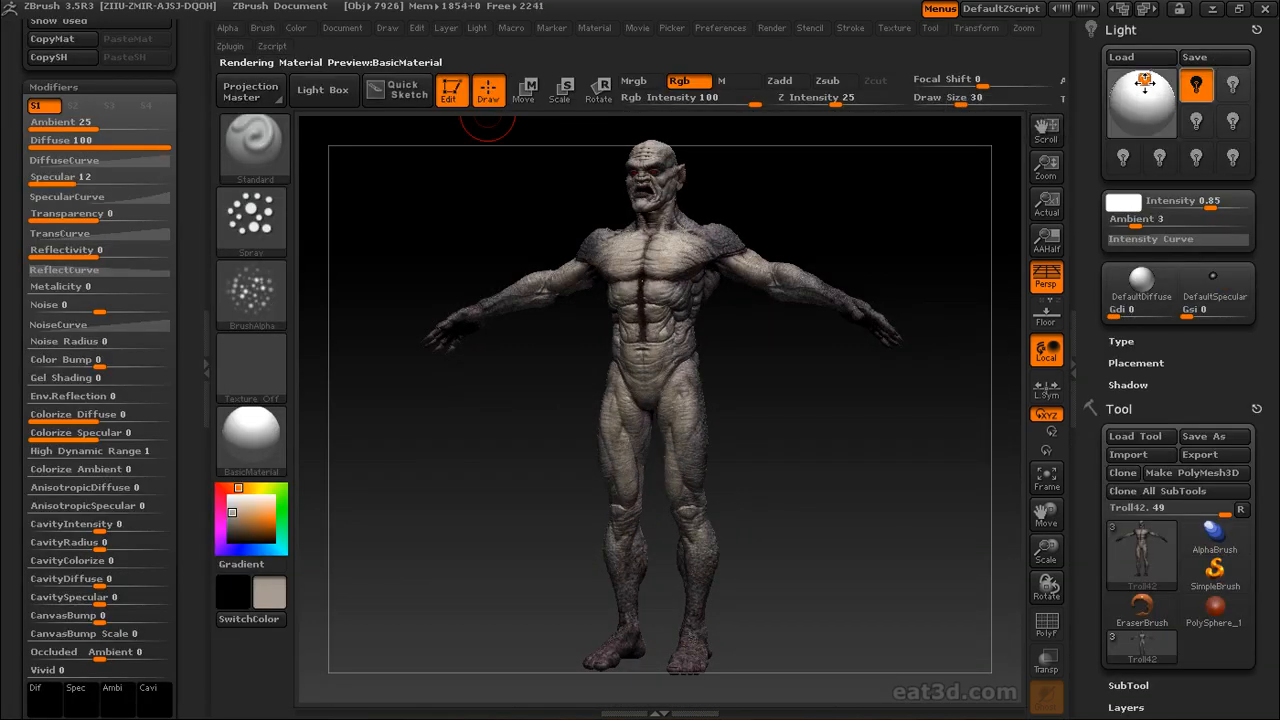
Adjust the main light's direction and set the BasicMaterial's Ambient to 14
{"action": "left_click_drag", "start_coordinate": [1146, 84], "coordinate": [1146, 76]}
{"action": "left_click_drag", "start_coordinate": [866, 163], "coordinate": [679, 211]}
{"action": "left_click_drag", "start_coordinate": [3, 348], "coordinate": [4, 297]}
{"action": "left_click_drag", "start_coordinate": [88, 71], "coordinate": [86, 71]}
Fine-tune the material's High Dynamic Range around 1.4 and set its Diffuse to 100 after trying 79
{"action": "left_click_drag", "start_coordinate": [40, 400], "coordinate": [63, 402]}
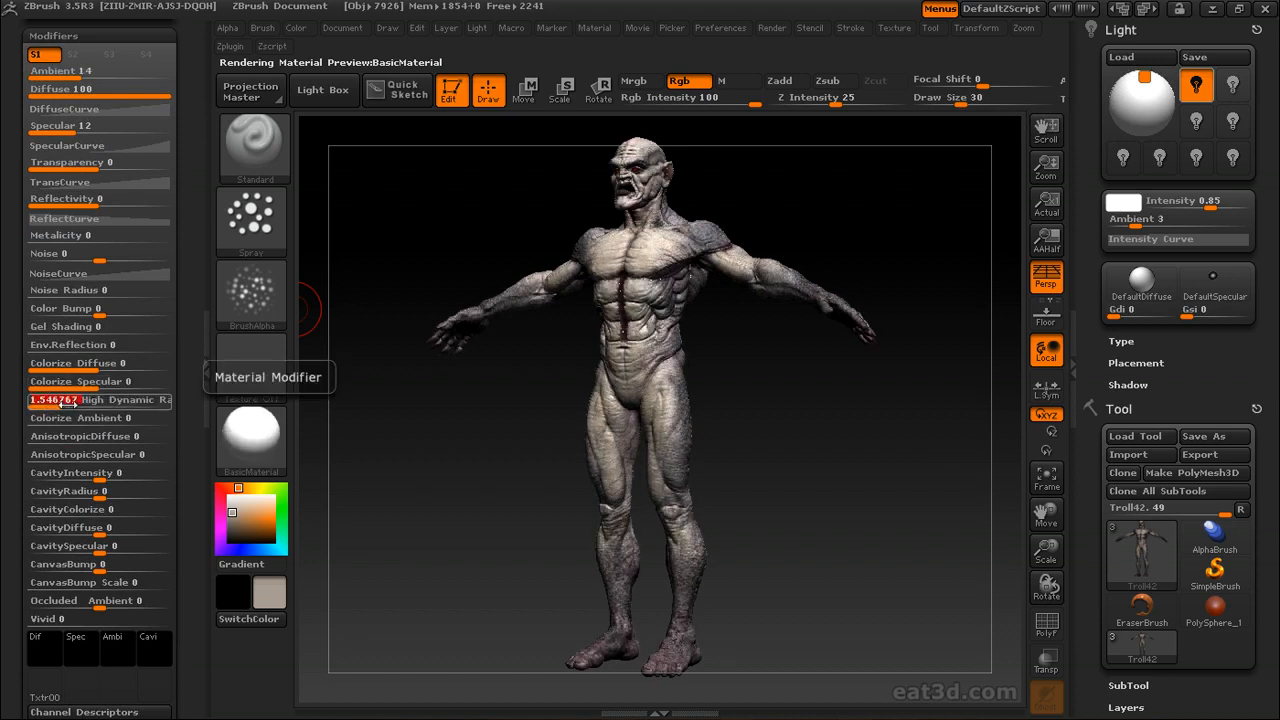
{"action": "left_click_drag", "start_coordinate": [155, 92], "coordinate": [142, 92]}
{"action": "left_click_drag", "start_coordinate": [62, 401], "coordinate": [62, 391]}
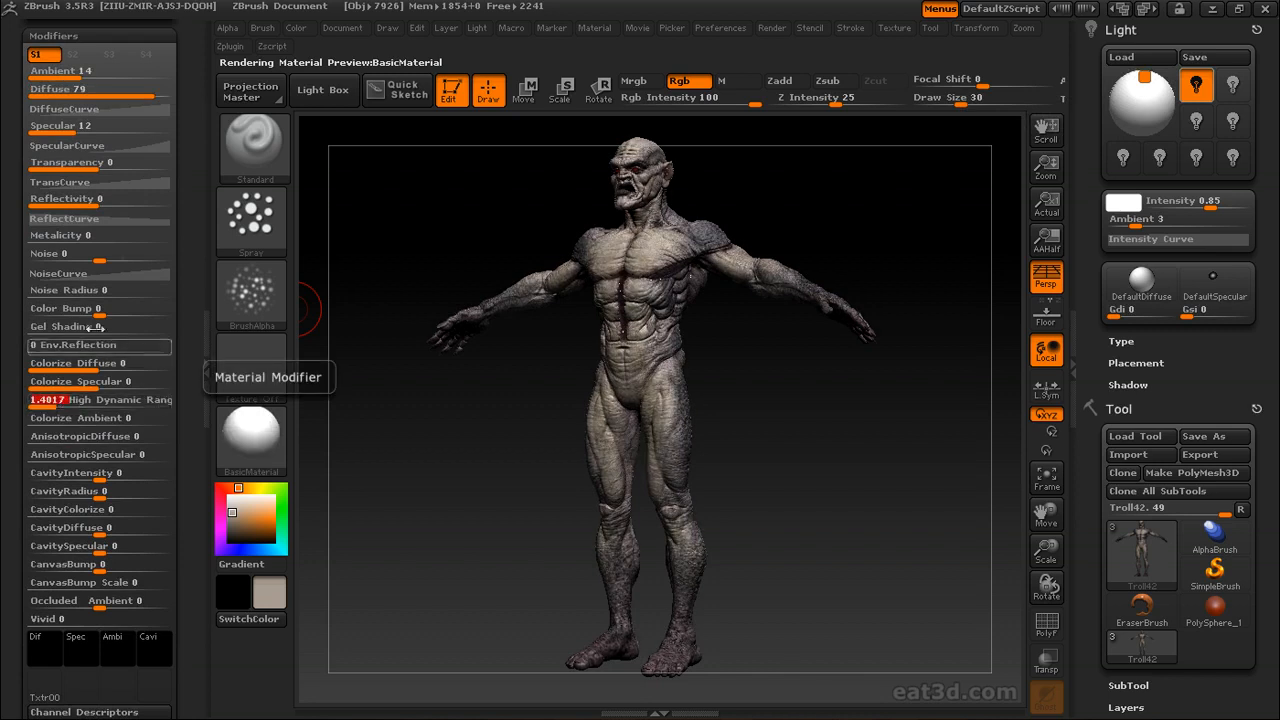
{"action": "left_click_drag", "start_coordinate": [163, 89], "coordinate": [172, 89]}
{"action": "left_click_drag", "start_coordinate": [96, 71], "coordinate": [86, 71]}
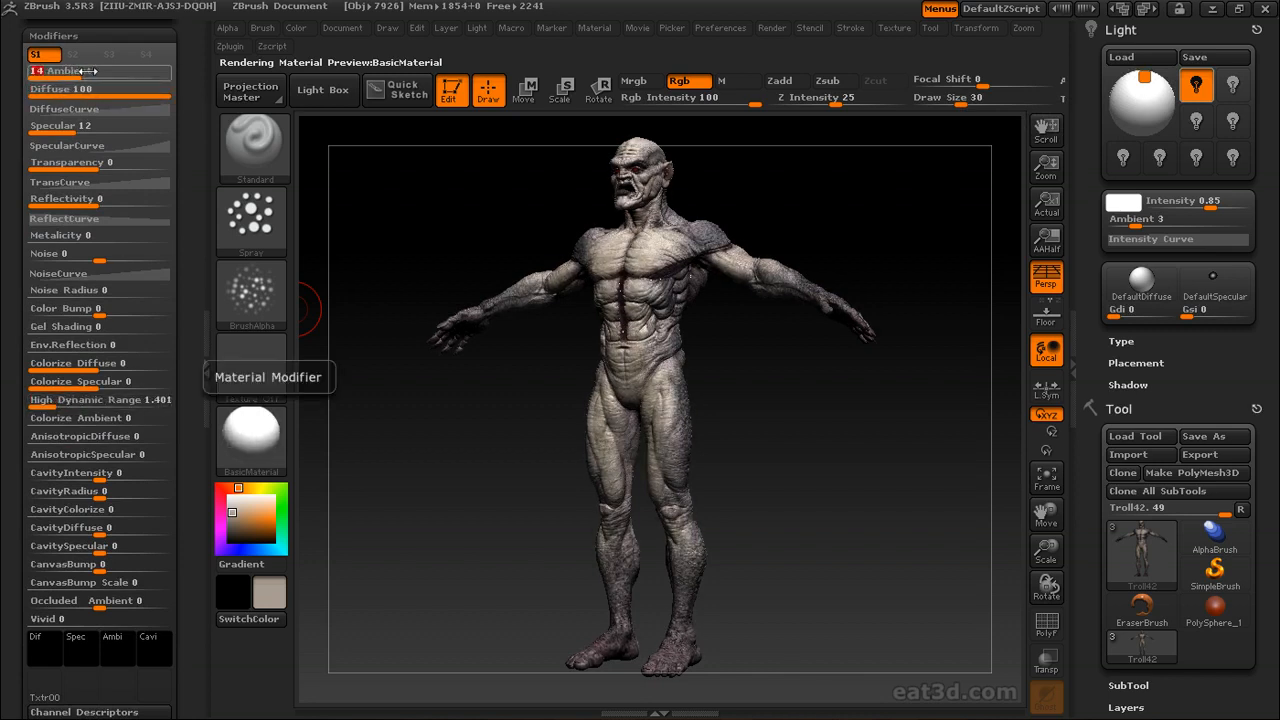
{"action": "left_click_drag", "start_coordinate": [826, 166], "coordinate": [835, 200]}
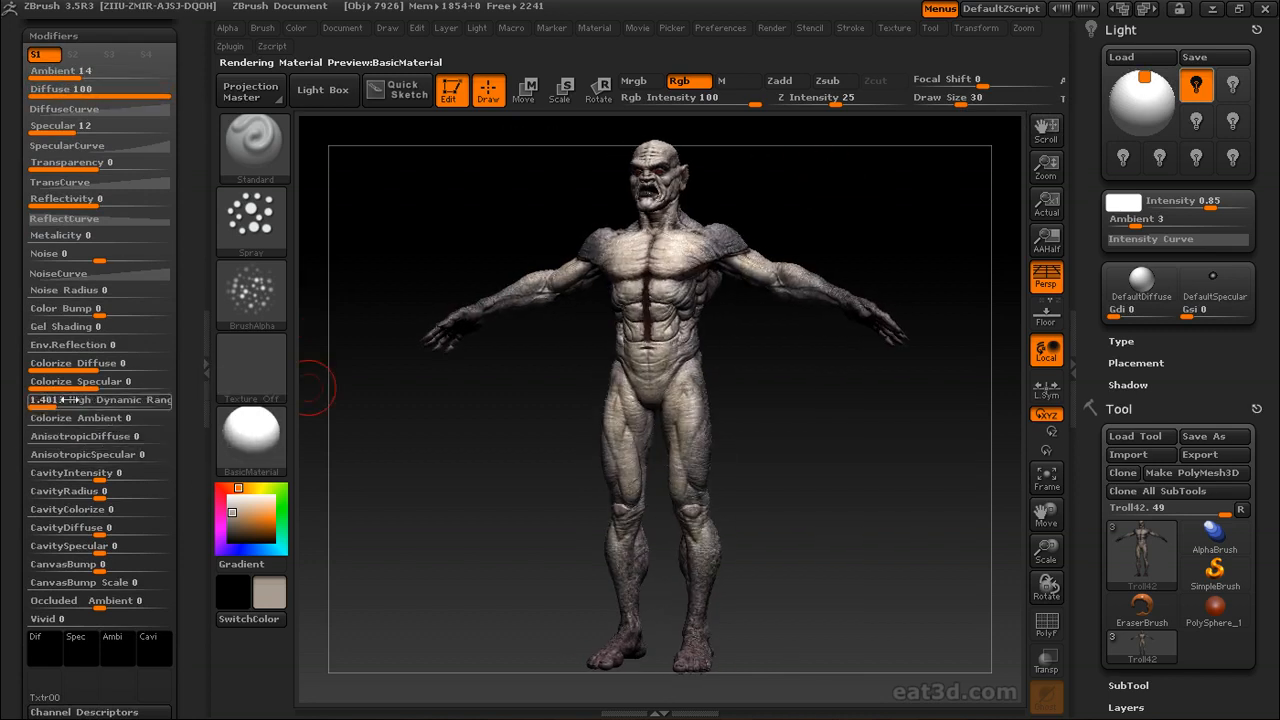
{"action": "left_click_drag", "start_coordinate": [55, 402], "coordinate": [45, 400]}
{"action": "left_click", "coordinate": [207, 324]}
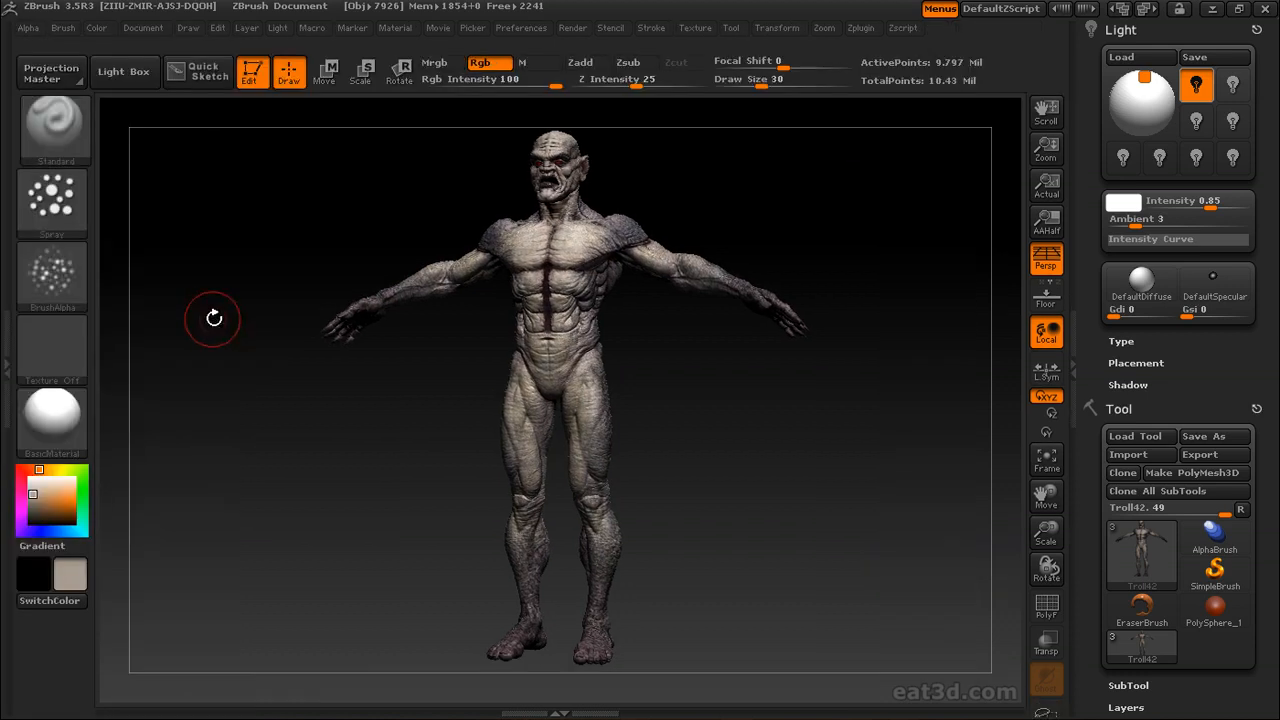
Choose the FreeHand stroke with a saturated orange-brown and enlarge the draw size to about 41 for the chest
{"action": "left_click", "coordinate": [55, 200]}
{"action": "left_click", "coordinate": [286, 222]}
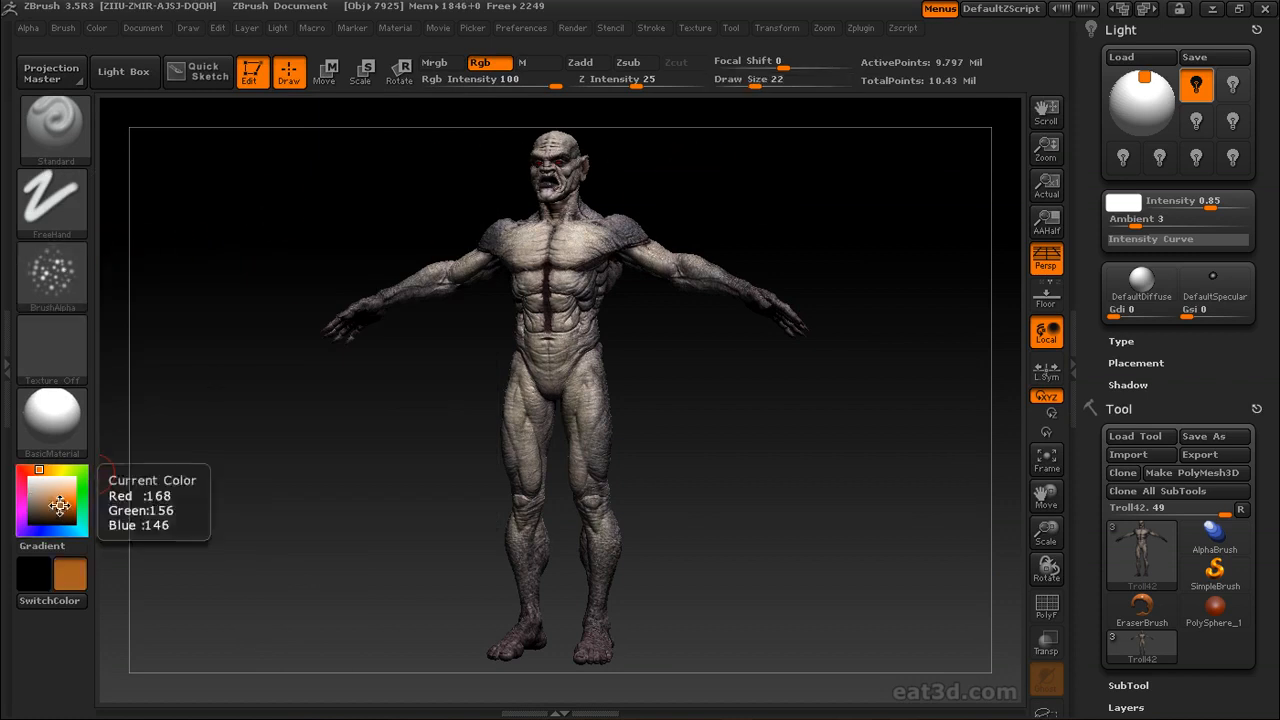
{"action": "left_click", "coordinate": [64, 28]}
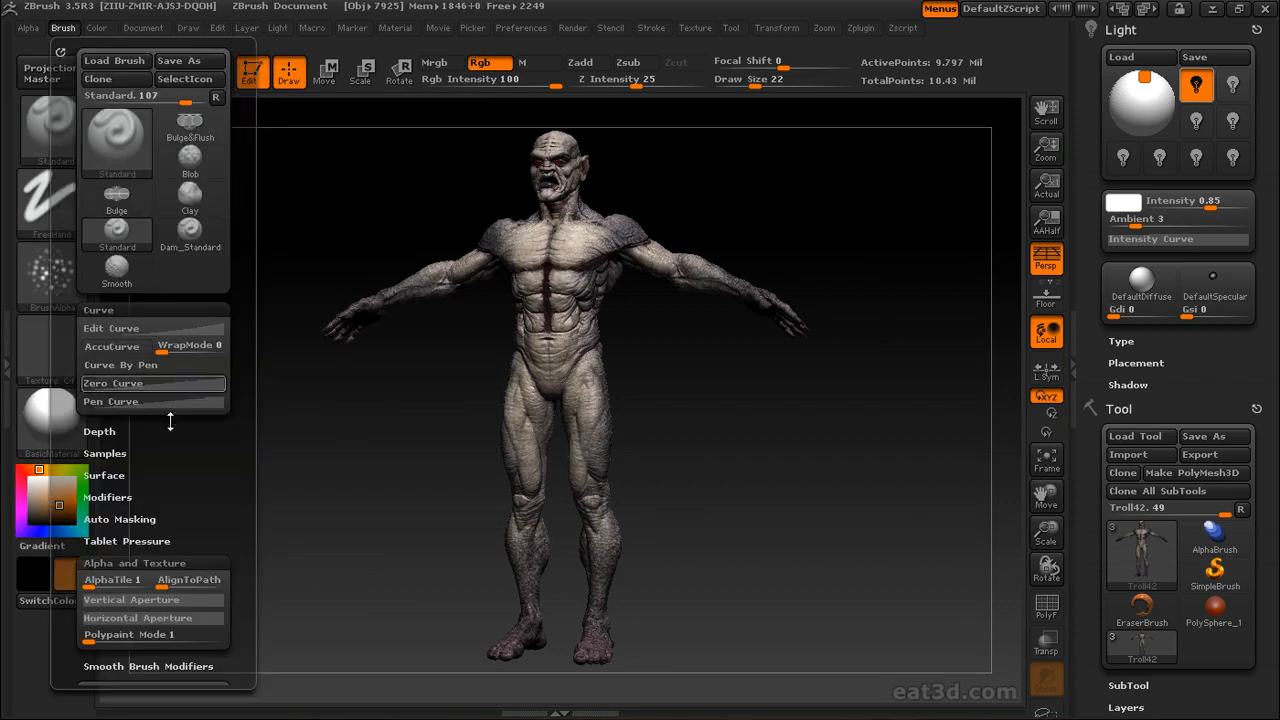
{"action": "left_click_drag", "start_coordinate": [72, 585], "coordinate": [72, 466]}
{"action": "mouse_move", "coordinate": [805, 396]}
{"action": "left_mouse_down", "text": "alt"}
{"action": "mouse_move", "coordinate": [749, 406]}
{"action": "mouse_move", "coordinate": [682, 336]}
{"action": "left_mouse_up", "text": "alt"}
{"action": "left_click_drag", "start_coordinate": [769, 314], "coordinate": [754, 242]}
{"action": "key", "text": "s"}
{"action": "left_click", "coordinate": [571, 320]}
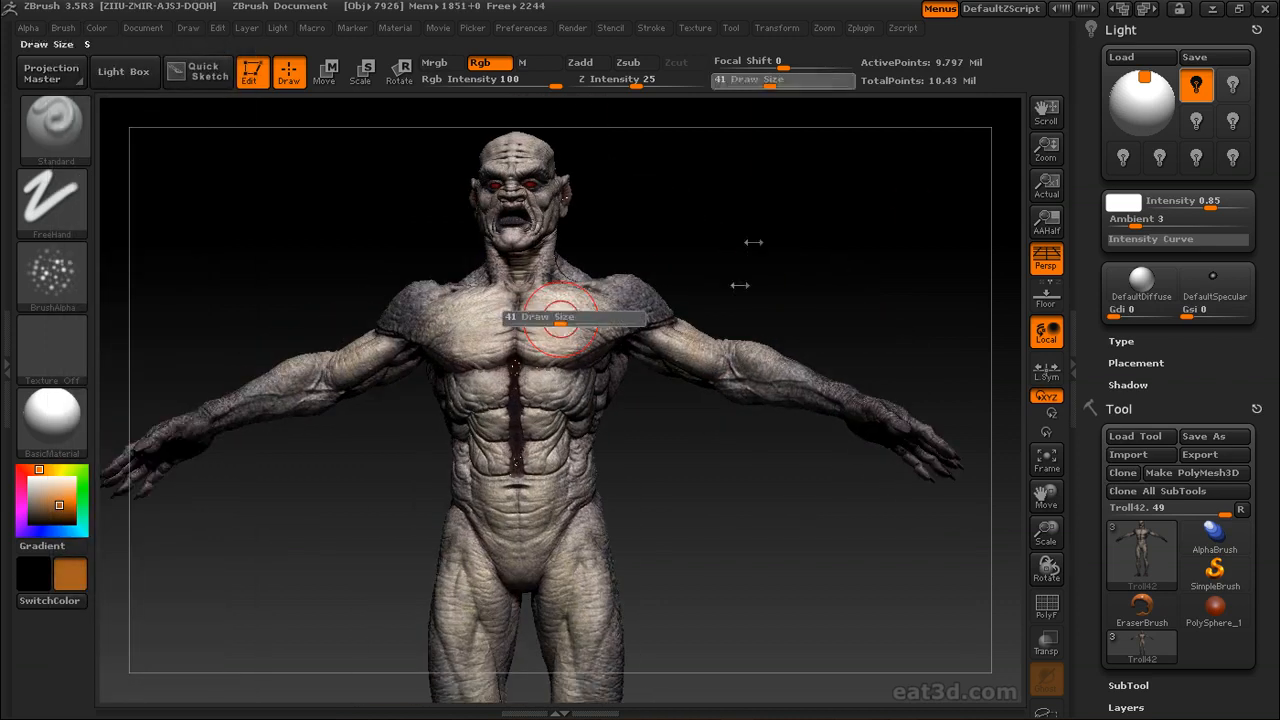
Tint the chest, sides of the torso and front of the thighs with yellow ochre at draw size 42
{"action": "left_click_drag", "start_coordinate": [99, 478], "coordinate": [620, 310]}
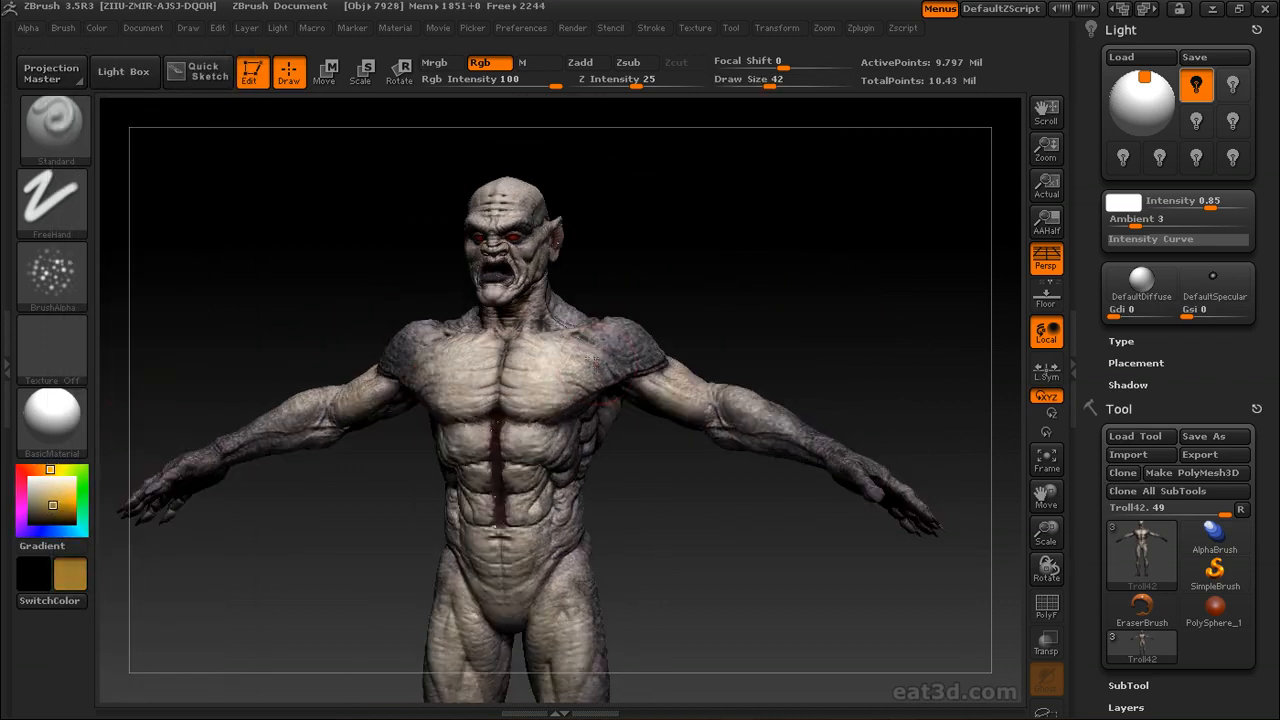
{"action": "left_click_drag", "start_coordinate": [672, 462], "coordinate": [620, 340]}
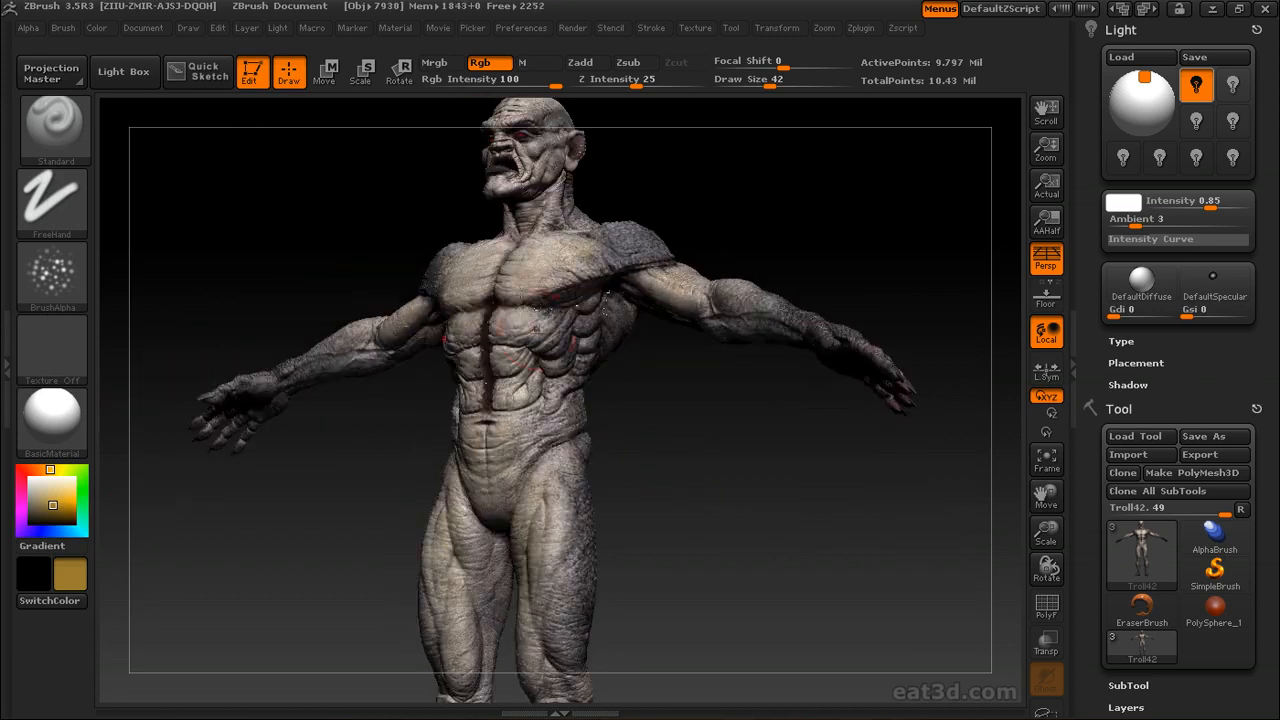
{"action": "left_click_drag", "start_coordinate": [654, 432], "coordinate": [613, 247], "text": "alt"}
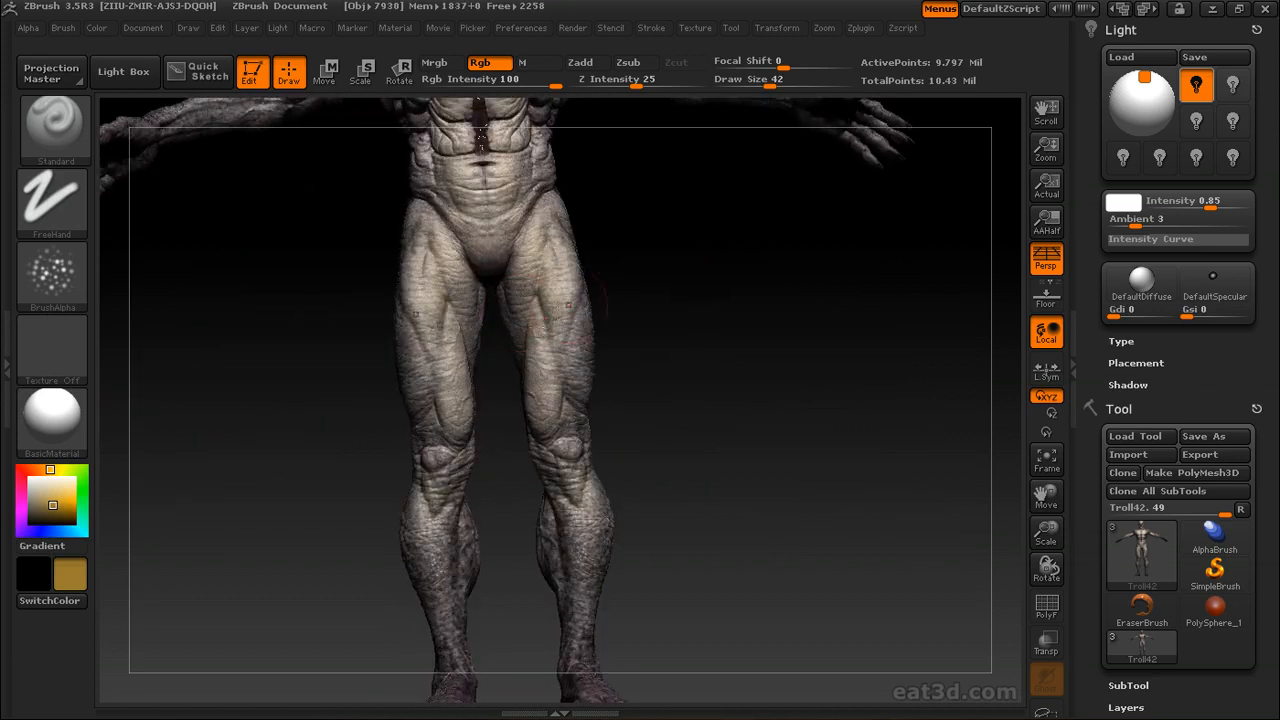
{"action": "left_click_drag", "start_coordinate": [598, 410], "coordinate": [596, 323], "text": "alt"}
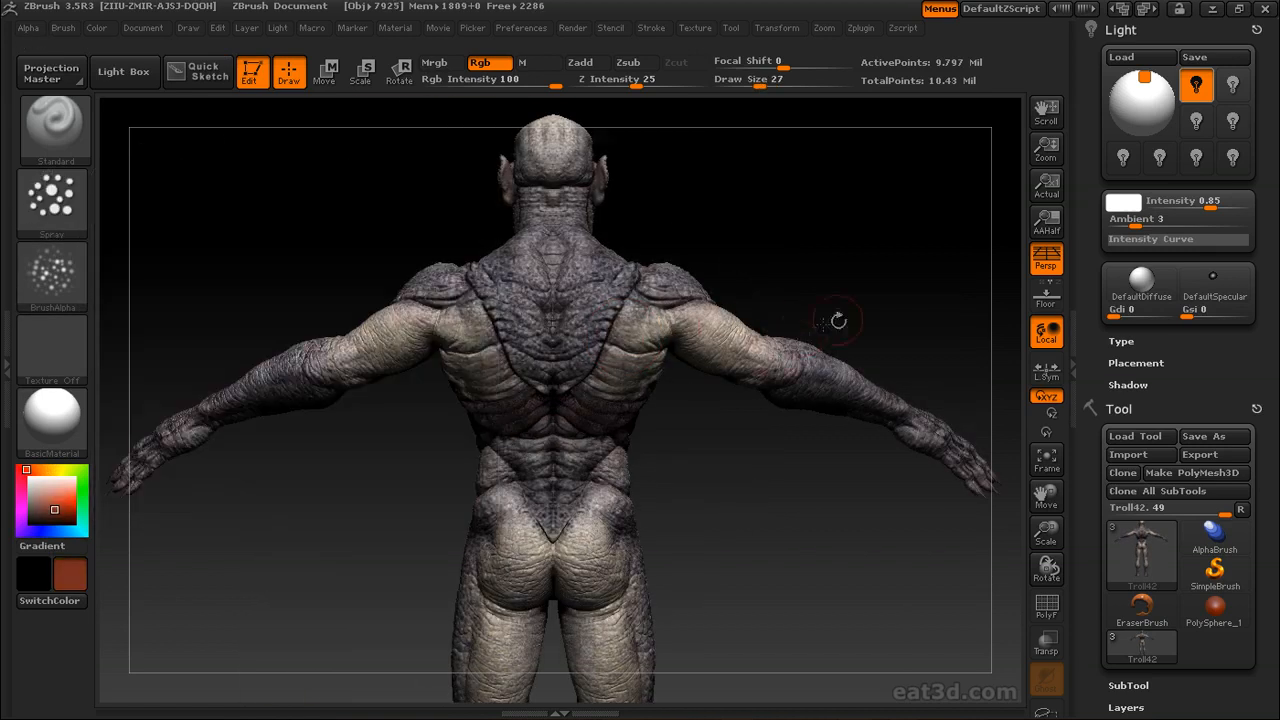
Spray orange-brown and ochre tints over the back, buttocks and backs of the legs at draw size 27
{"action": "mouse_move", "coordinate": [838, 321]}
{"action": "left_mouse_down"}
{"action": "mouse_move", "coordinate": [901, 305]}
{"action": "mouse_move", "coordinate": [838, 325]}
{"action": "left_mouse_up"}
{"action": "left_click", "coordinate": [29, 478]}
{"action": "left_click", "coordinate": [570, 404]}
{"action": "left_click_drag", "start_coordinate": [60, 503], "coordinate": [56, 504]}
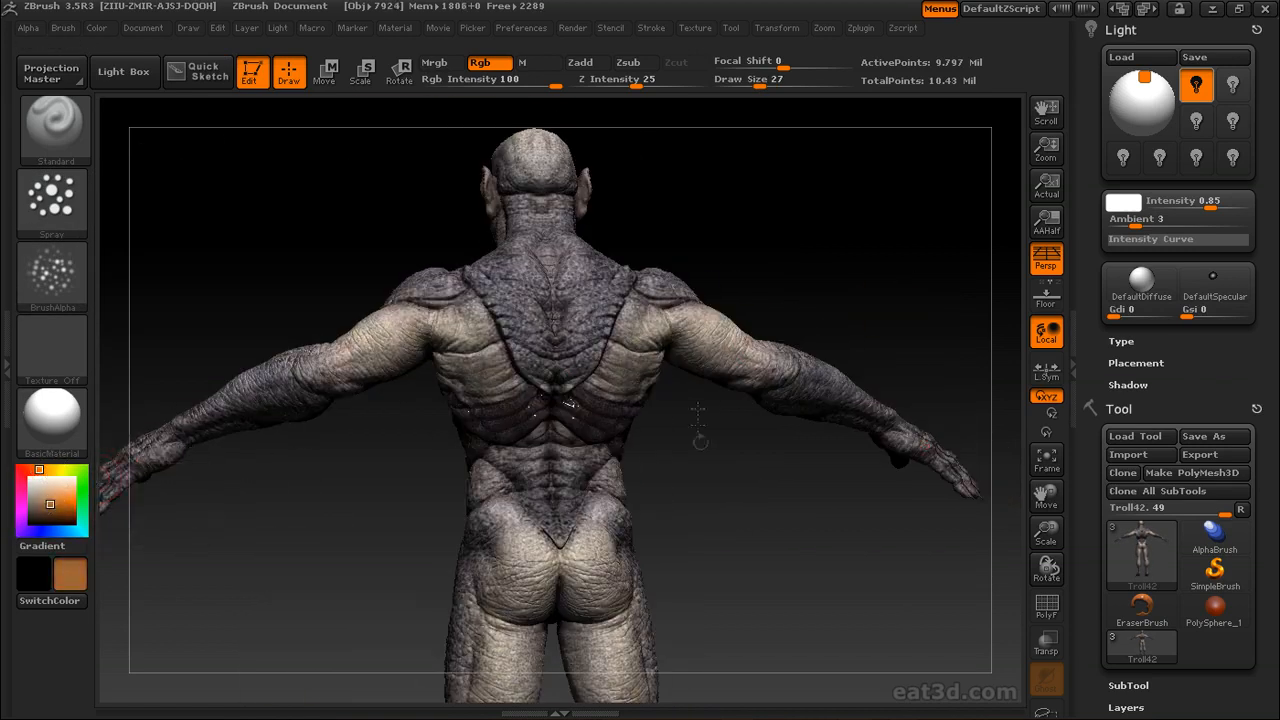
{"action": "left_click_drag", "start_coordinate": [697, 408], "coordinate": [640, 405]}
{"action": "left_click_drag", "start_coordinate": [640, 500], "coordinate": [691, 503]}
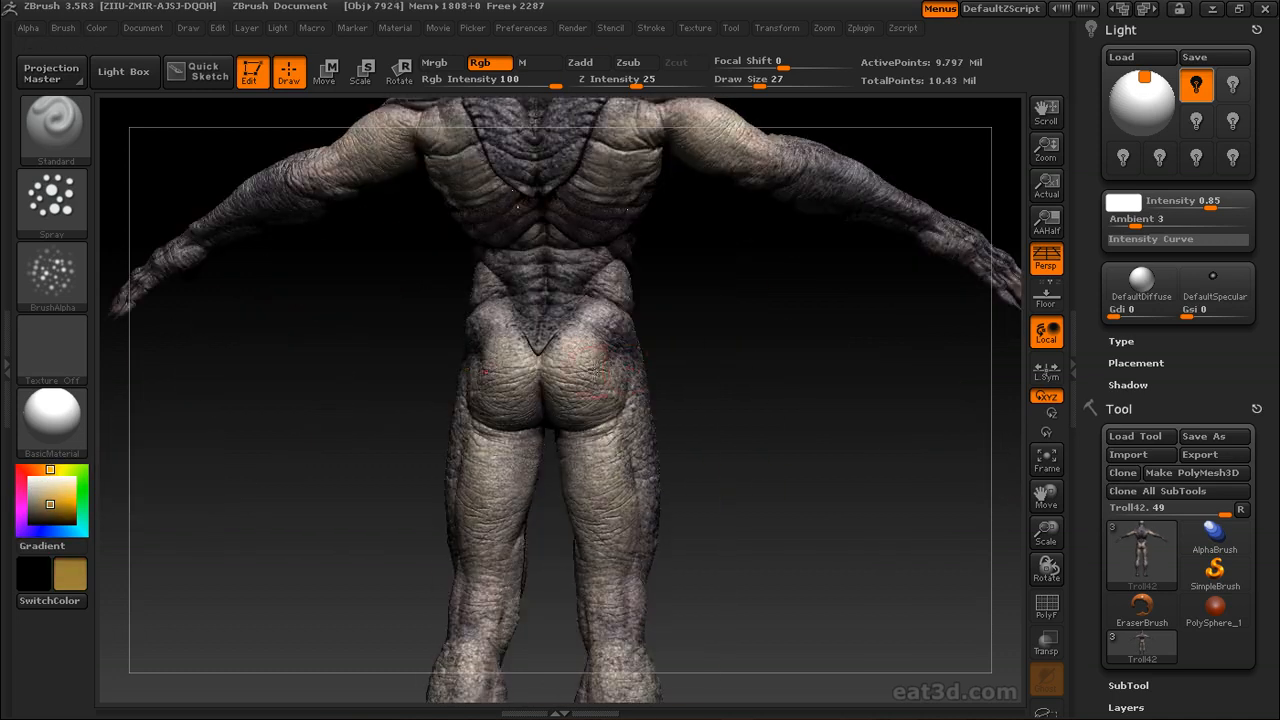
{"action": "left_click_drag", "start_coordinate": [640, 420], "coordinate": [693, 418]}
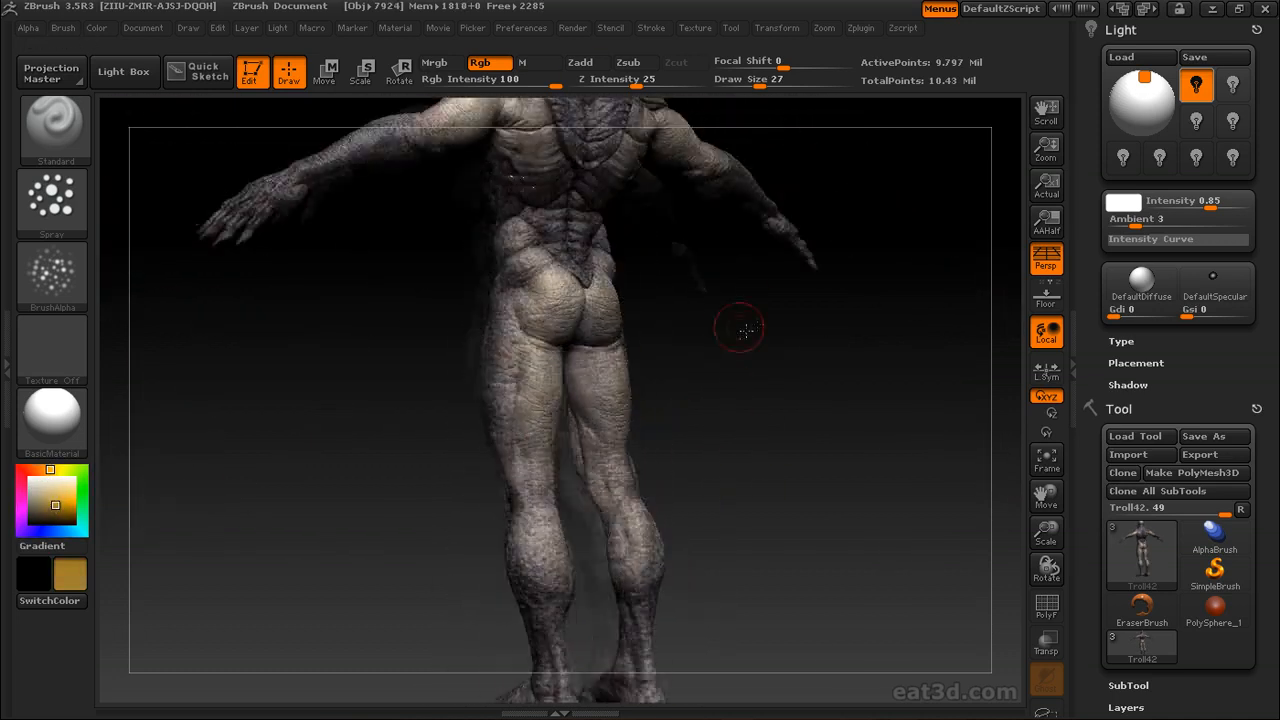
Pick a dark red and spray it along the hip creases and torso folds at draw size 22
{"action": "left_click_drag", "start_coordinate": [737, 331], "coordinate": [545, 390]}
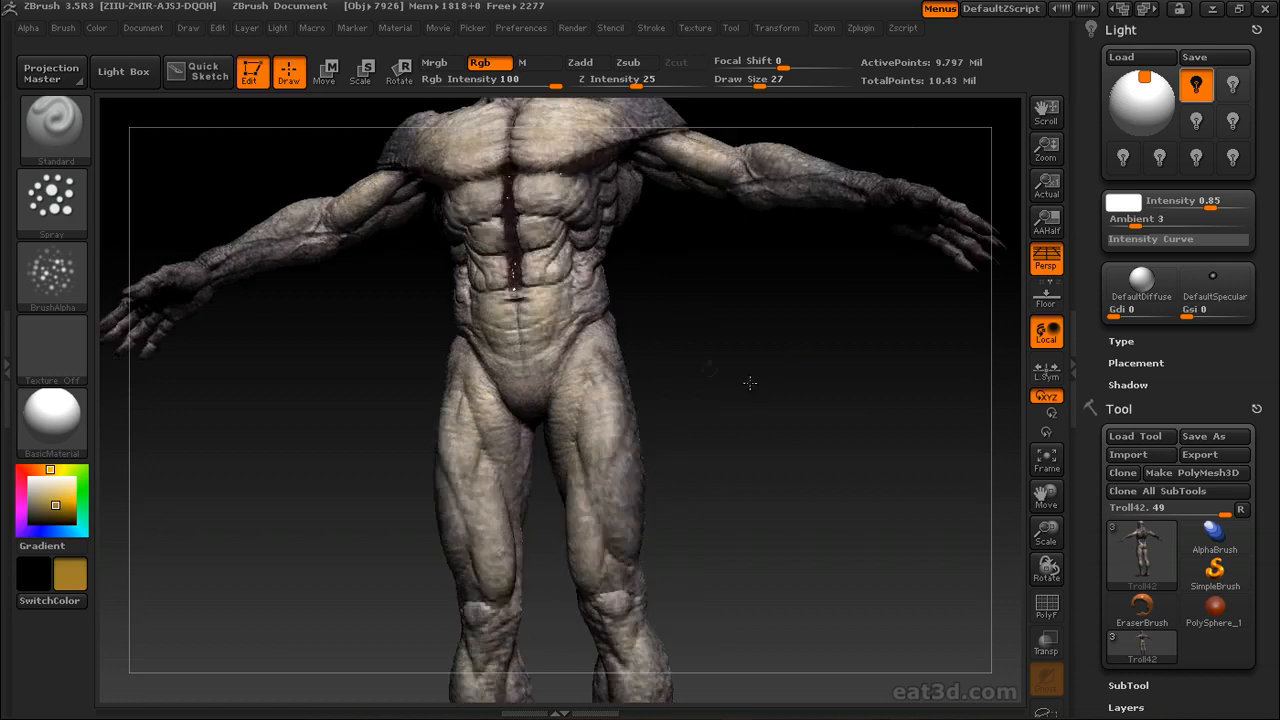
{"action": "left_click_drag", "start_coordinate": [759, 381], "coordinate": [183, 396]}
{"action": "left_click_drag", "start_coordinate": [609, 383], "coordinate": [628, 344]}
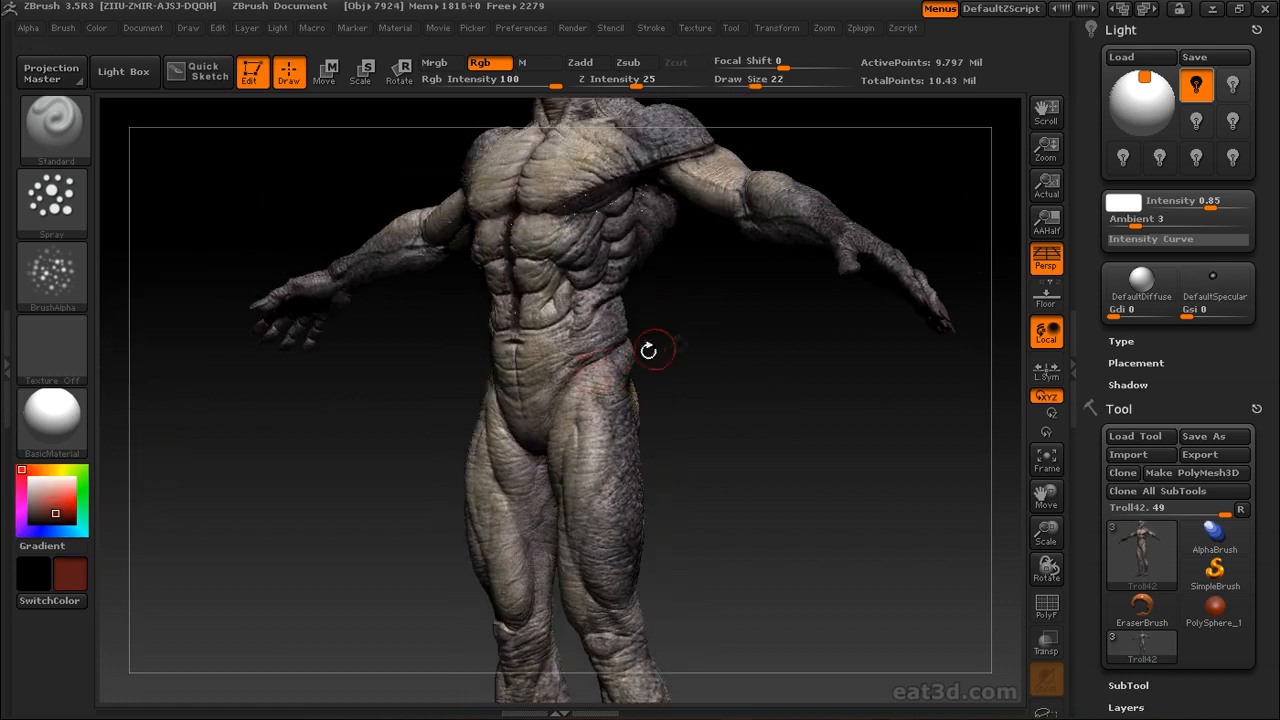
{"action": "left_click_drag", "start_coordinate": [674, 379], "coordinate": [610, 288]}
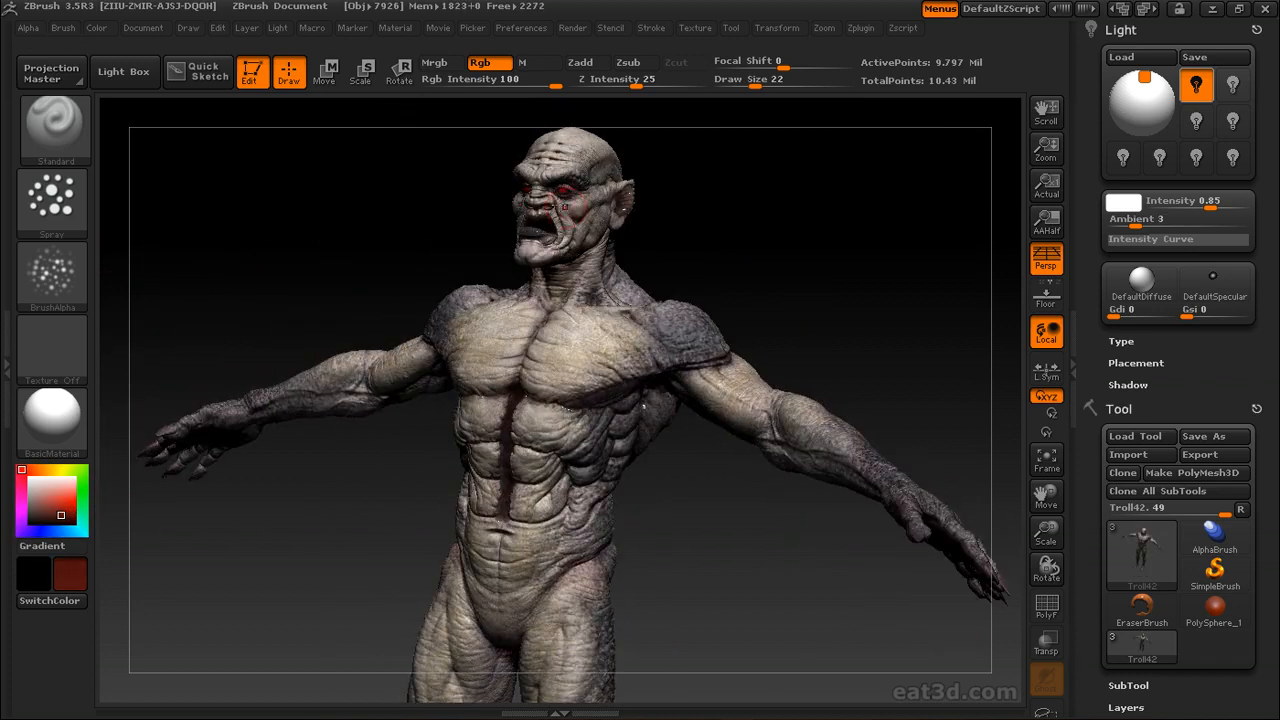
Continue the dark red spray over the legs, shoulders and upper back
{"action": "left_click_drag", "start_coordinate": [834, 280], "coordinate": [562, 296], "text": "alt"}
{"action": "left_click_drag", "start_coordinate": [660, 480], "coordinate": [684, 320], "text": "alt"}
{"action": "mouse_move", "coordinate": [720, 400]}
{"action": "left_mouse_down"}
{"action": "mouse_move", "coordinate": [630, 400]}
{"action": "mouse_move", "coordinate": [740, 400]}
{"action": "left_mouse_up"}
{"action": "left_click_drag", "start_coordinate": [740, 470], "coordinate": [740, 350], "text": "alt"}
{"action": "left_click_drag", "start_coordinate": [594, 371], "coordinate": [560, 315], "text": "alt"}
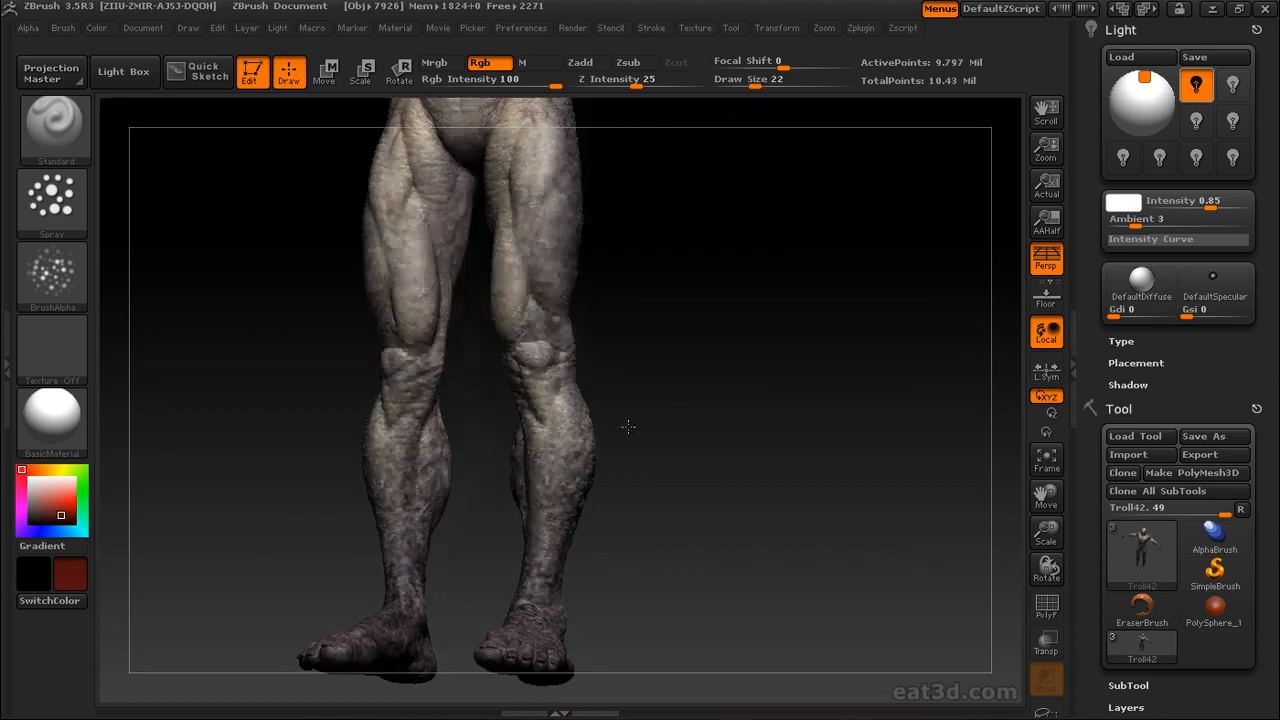
{"action": "left_click_drag", "start_coordinate": [657, 418], "coordinate": [592, 465]}
{"action": "left_click_drag", "start_coordinate": [699, 281], "coordinate": [690, 660], "text": "alt"}
{"action": "left_click_drag", "start_coordinate": [749, 281], "coordinate": [500, 290]}
{"action": "left_click_drag", "start_coordinate": [690, 440], "coordinate": [790, 550], "text": "alt"}
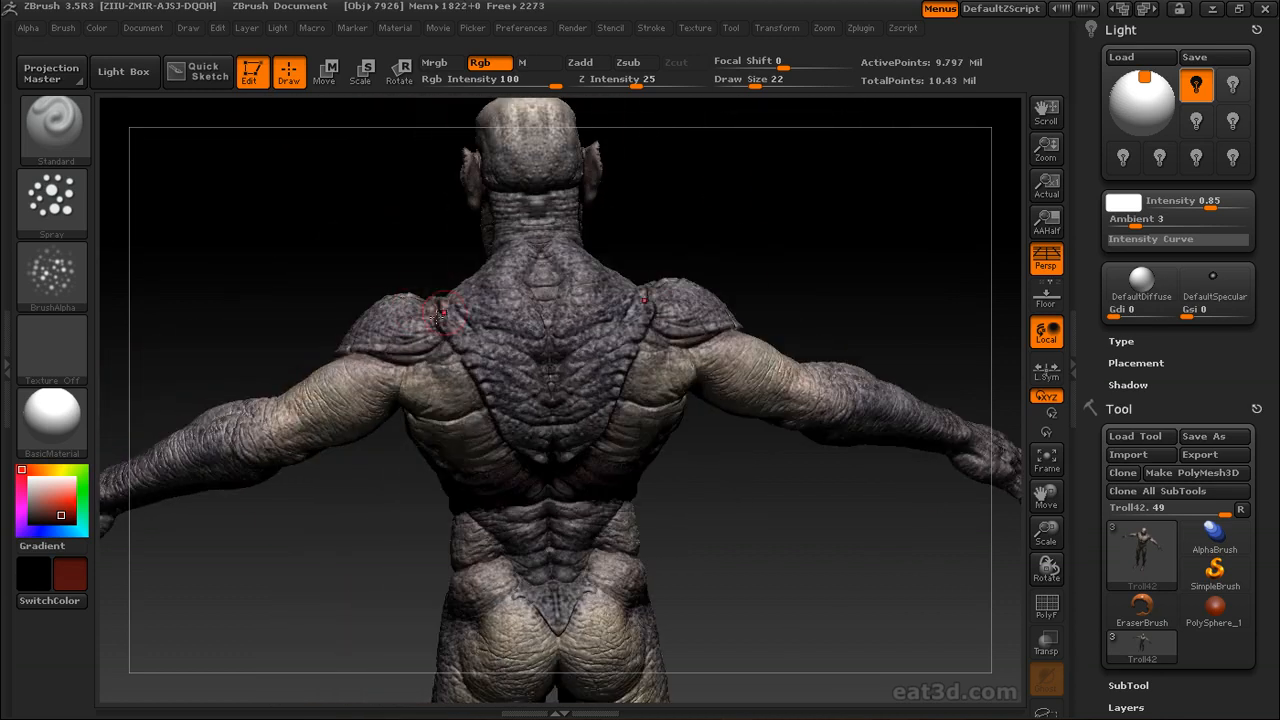
{"action": "left_click_drag", "start_coordinate": [769, 480], "coordinate": [815, 380], "text": "alt"}
{"action": "left_click_drag", "start_coordinate": [809, 418], "coordinate": [905, 456]}
Pick a golden brown and spray it over the paler skin of the back, upper arms and rear thighs
{"action": "left_click", "coordinate": [43, 470]}
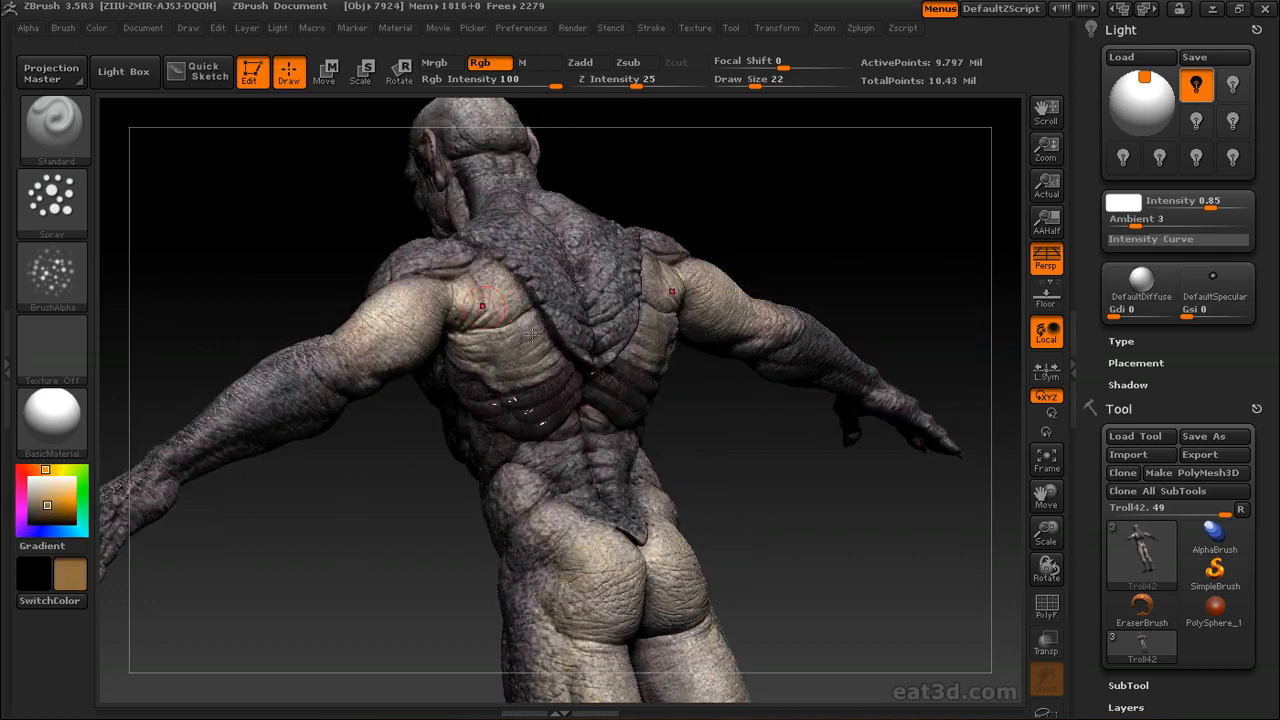
{"action": "left_click_drag", "start_coordinate": [439, 476], "coordinate": [712, 331]}
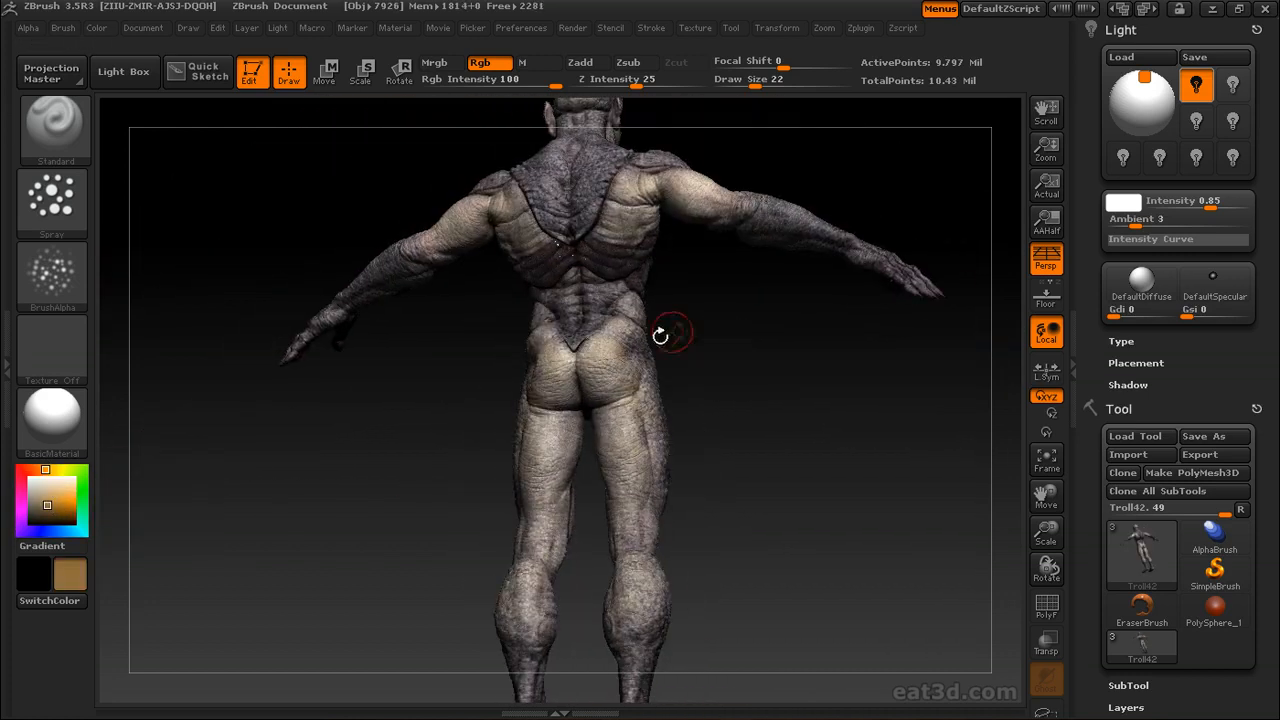
{"action": "left_click_drag", "start_coordinate": [731, 378], "coordinate": [672, 294], "text": "alt"}
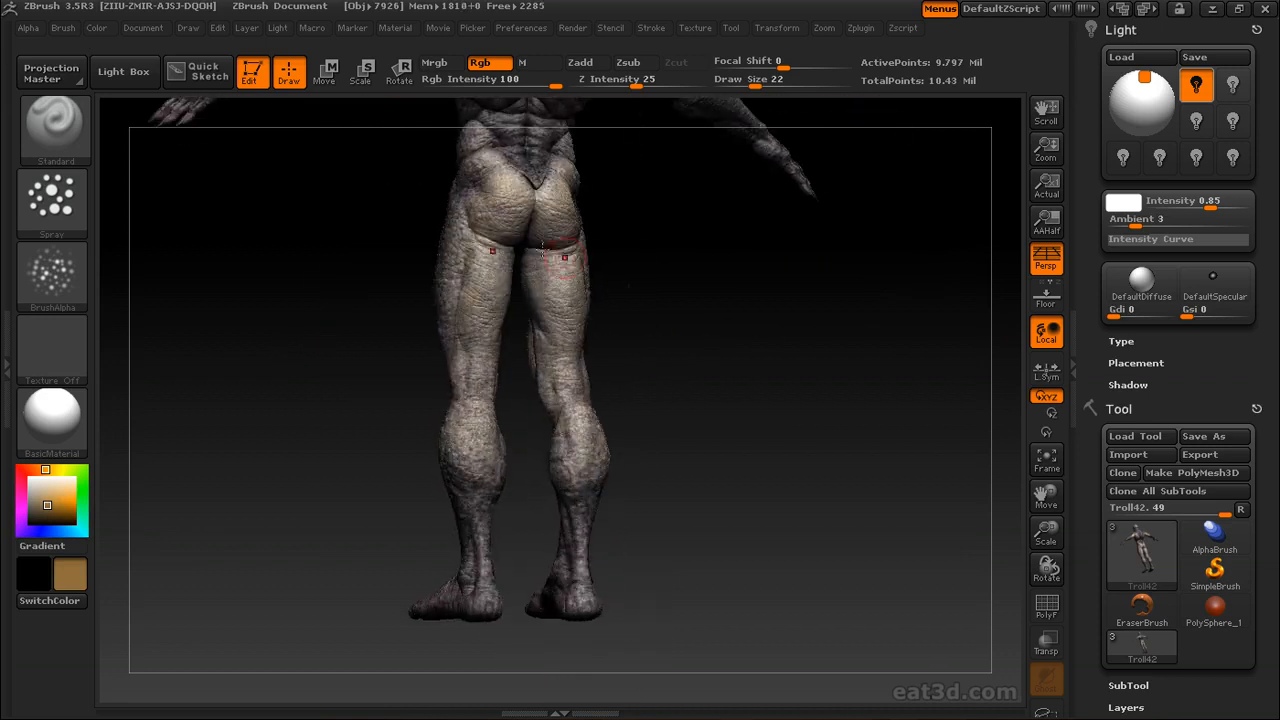
{"action": "left_click_drag", "start_coordinate": [600, 330], "coordinate": [640, 380], "text": "alt"}
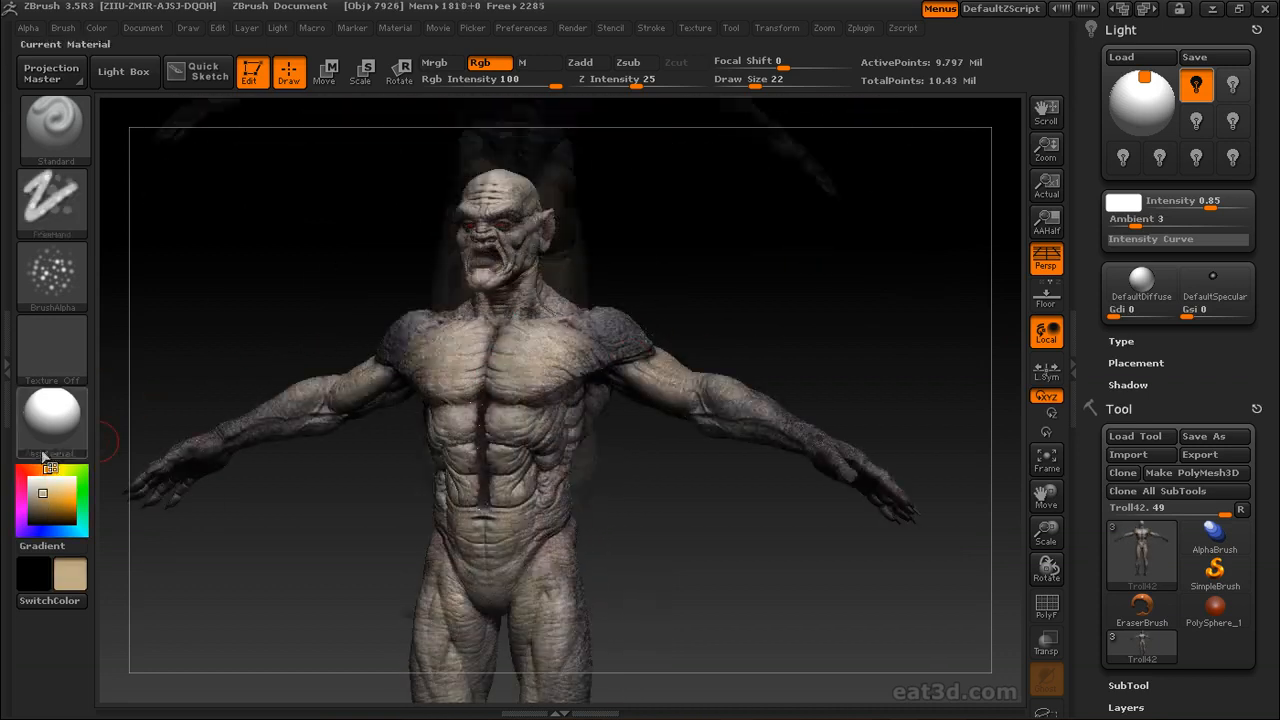
Switch to the FreeHand stroke, pick a muted purple and tint the torso and arms
{"action": "left_click", "coordinate": [45, 513]}
{"action": "left_click", "coordinate": [45, 512]}
{"action": "left_click_drag", "start_coordinate": [320, 500], "coordinate": [275, 497]}
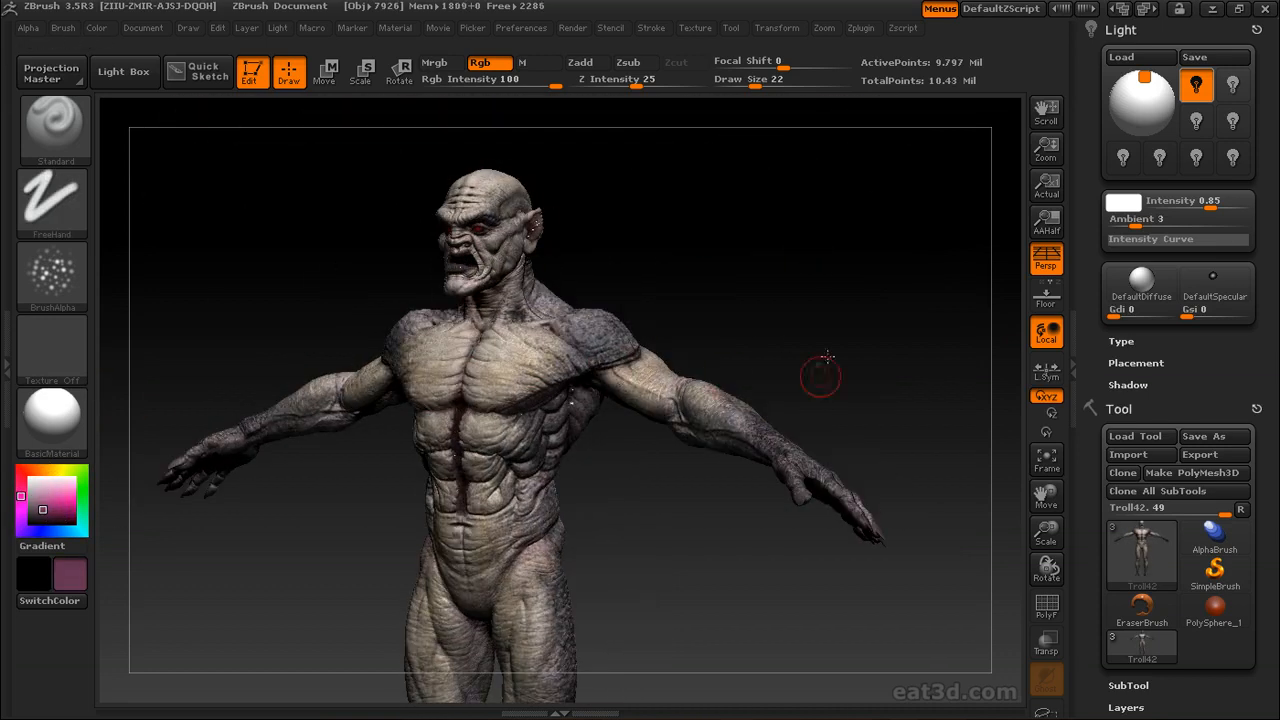
{"action": "left_click_drag", "start_coordinate": [786, 361], "coordinate": [786, 326]}
{"action": "left_click_drag", "start_coordinate": [664, 449], "coordinate": [623, 394]}
Pick a pale beige, lighten the raised muscles of the chest, abdomen and thighs, and view the whole troll
{"action": "left_click_drag", "start_coordinate": [868, 550], "coordinate": [441, 360], "text": "alt"}
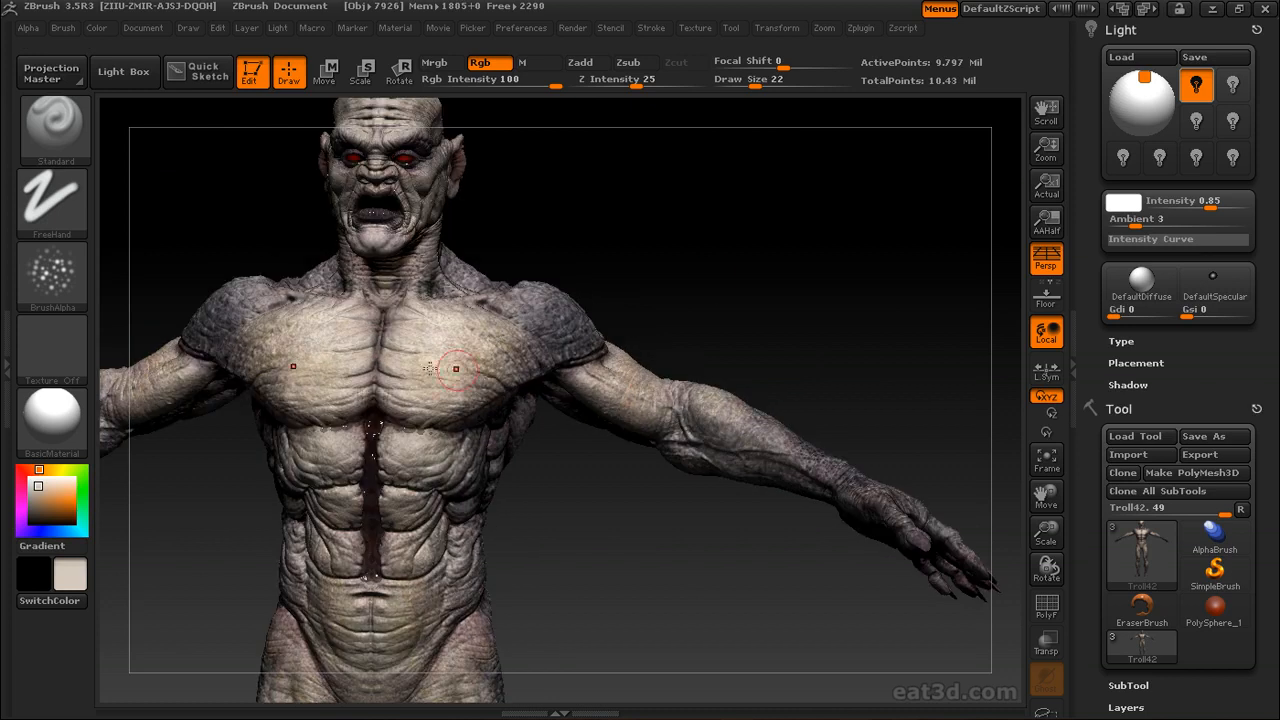
{"action": "left_click_drag", "start_coordinate": [641, 531], "coordinate": [566, 420], "text": "alt"}
{"action": "left_click_drag", "start_coordinate": [355, 438], "coordinate": [385, 342], "text": "alt"}
{"action": "left_click_drag", "start_coordinate": [410, 430], "coordinate": [391, 314], "text": "alt"}
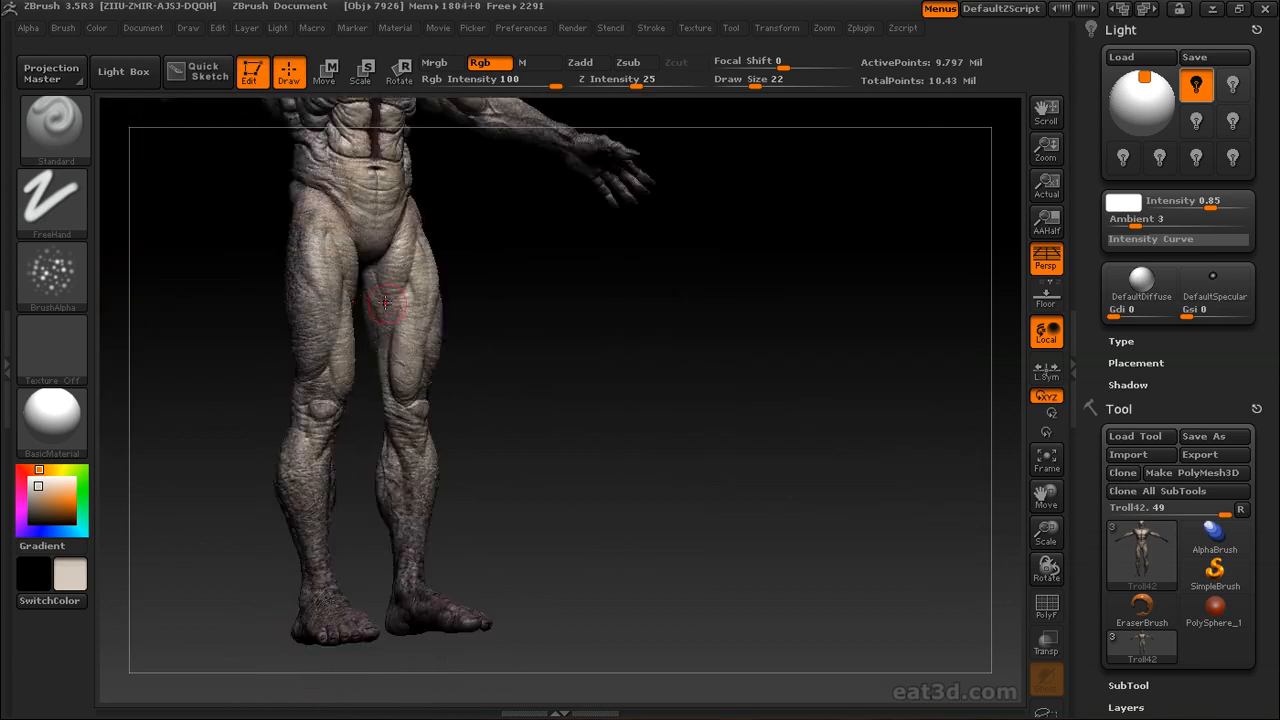
{"action": "left_click_drag", "start_coordinate": [516, 397], "coordinate": [427, 390]}
{"action": "left_click_drag", "start_coordinate": [596, 388], "coordinate": [548, 358]}
{"action": "left_click_drag", "start_coordinate": [493, 484], "coordinate": [609, 646], "text": "alt"}
{"action": "left_click_drag", "start_coordinate": [392, 330], "coordinate": [440, 335]}
{"action": "left_click_drag", "start_coordinate": [440, 335], "coordinate": [446, 496], "text": "alt"}
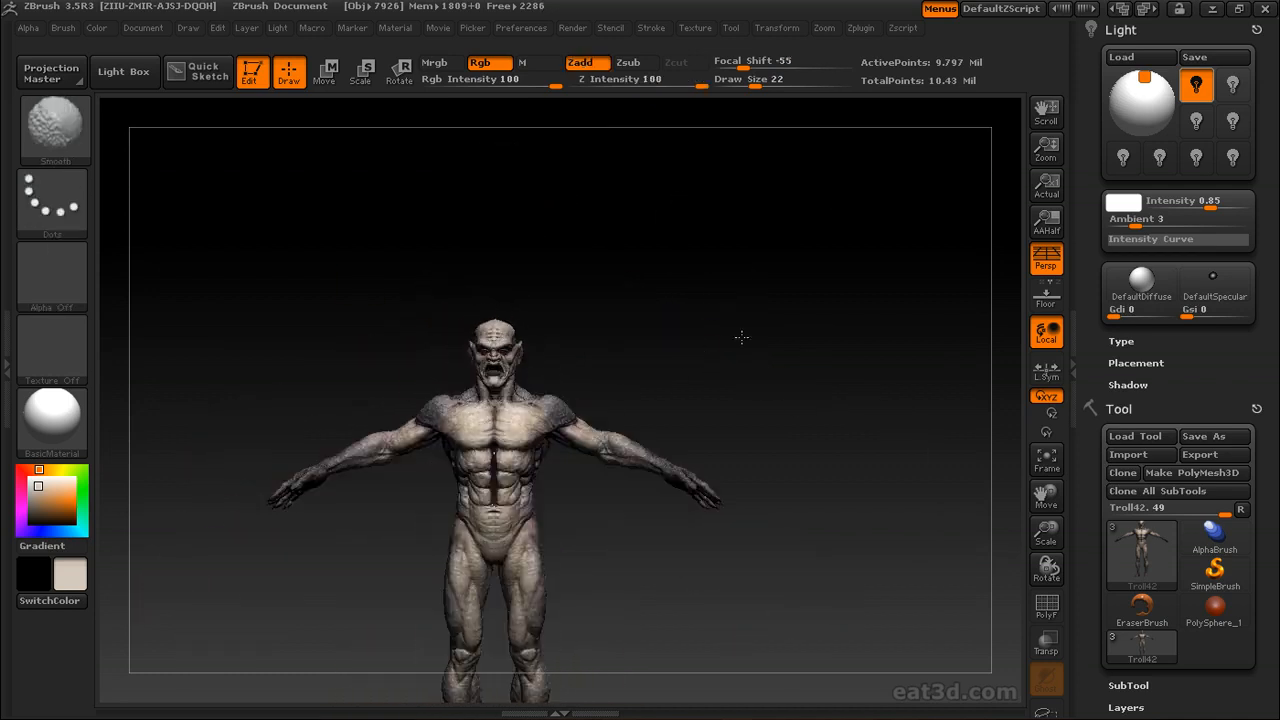